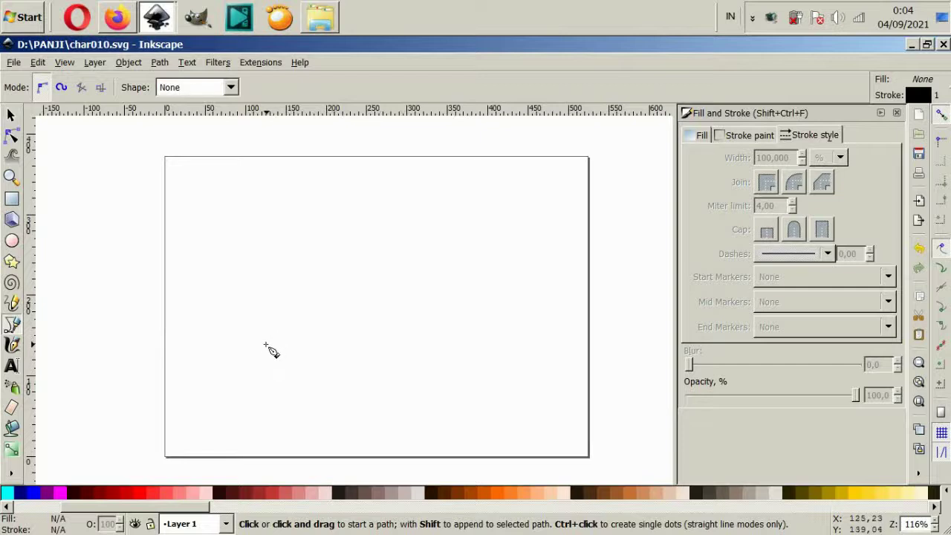
# Step: Draw a long, gently curved closed band across the middle of the page with the Bezier pen
pyautogui.click(279, 356)
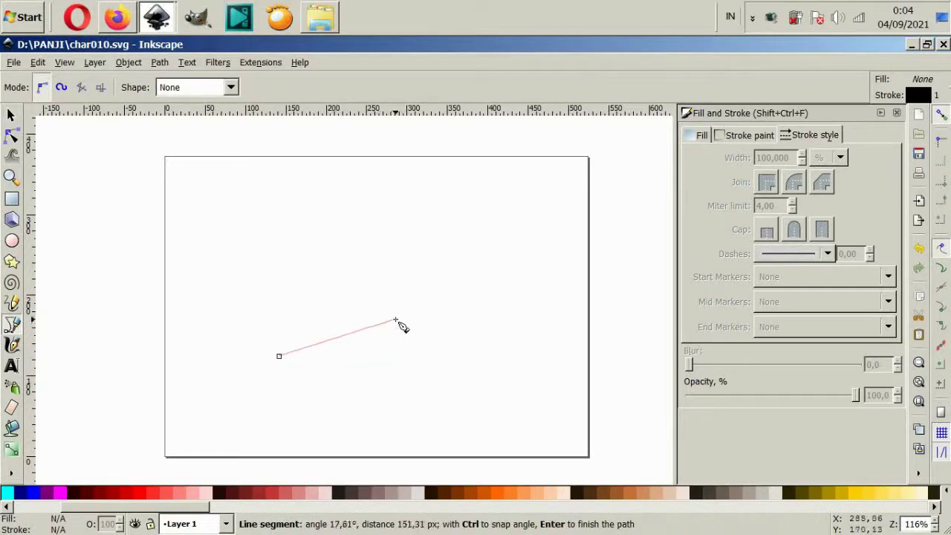
pyautogui.moveTo(399, 323); pyautogui.dragTo(458, 300)
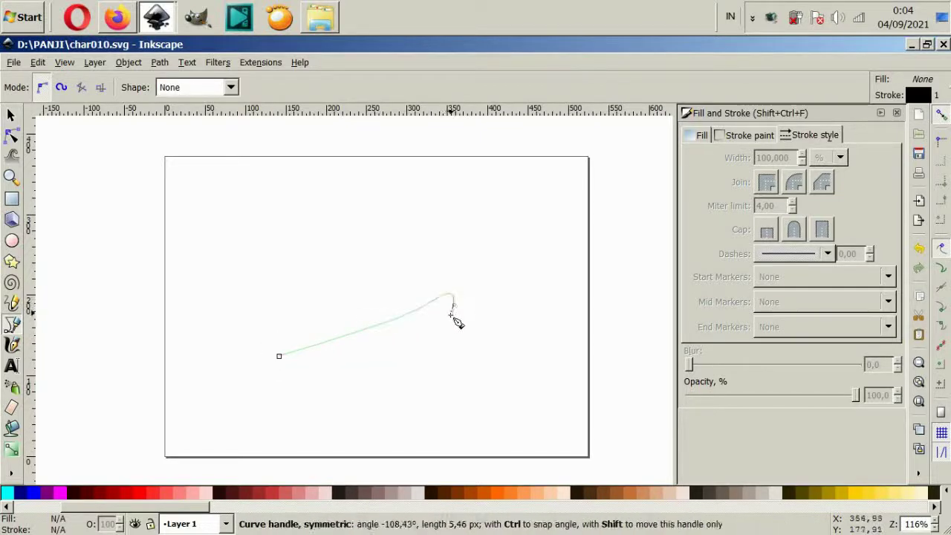
pyautogui.moveTo(346, 352); pyautogui.dragTo(308, 365)
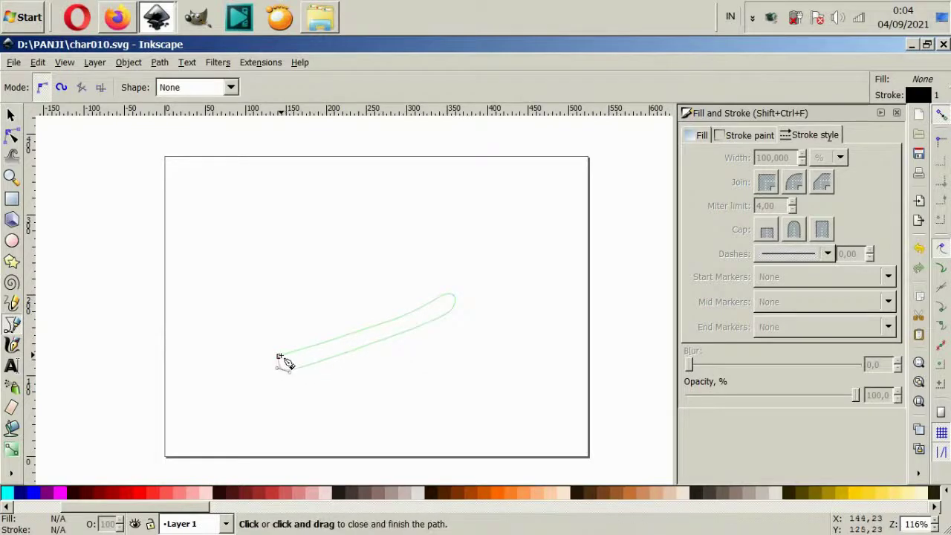
pyautogui.moveTo(279, 357); pyautogui.dragTo(283, 354)
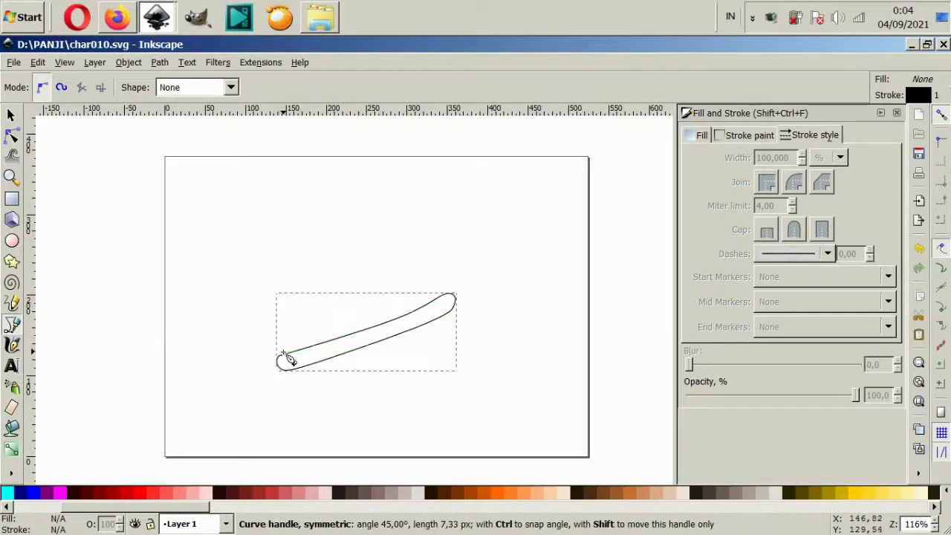
# Step: Drag the band's middle nodes to smooth it into an even arching shape
pyautogui.click(11, 135)
pyautogui.moveTo(346, 353); pyautogui.dragTo(376, 353)
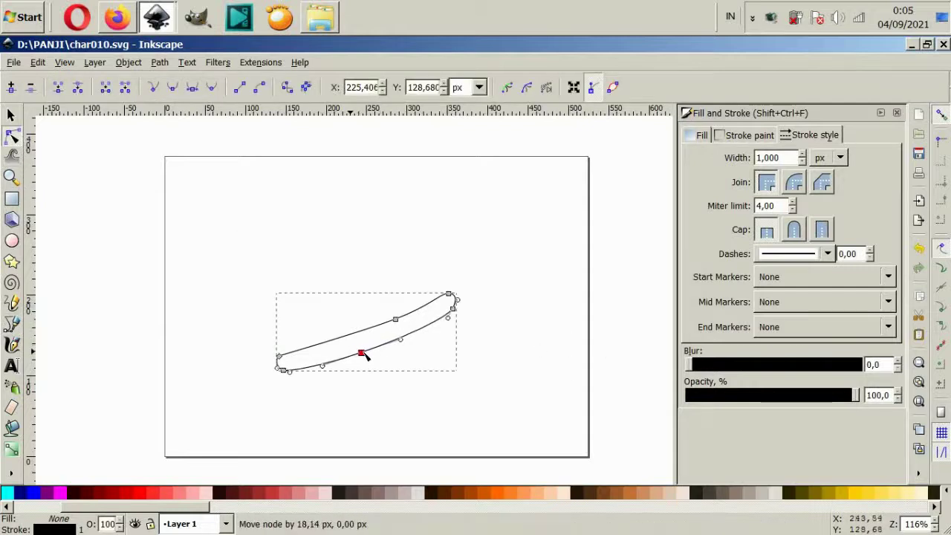
pyautogui.moveTo(395, 320)
pyautogui.mouseDown()
pyautogui.moveTo(378, 336)
pyautogui.moveTo(421, 318)
pyautogui.mouseUp()
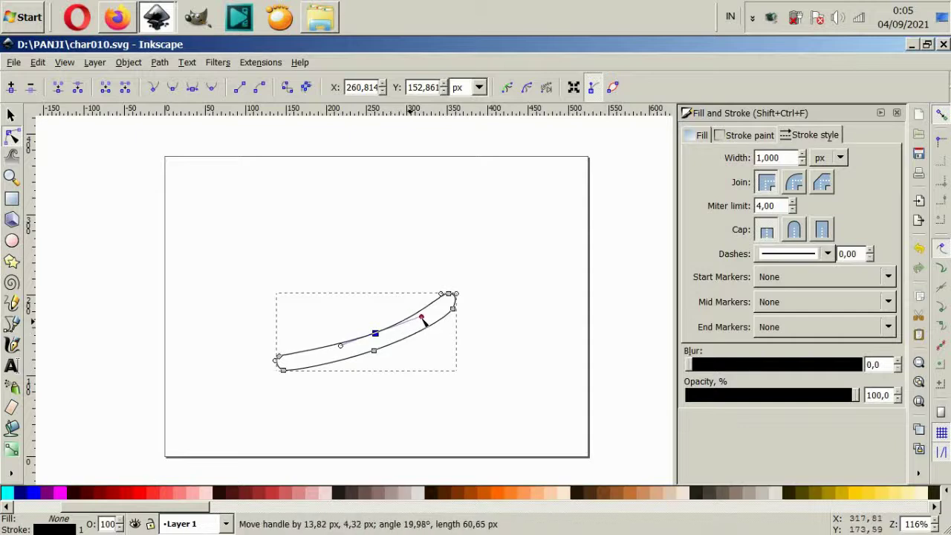
pyautogui.click(457, 361)
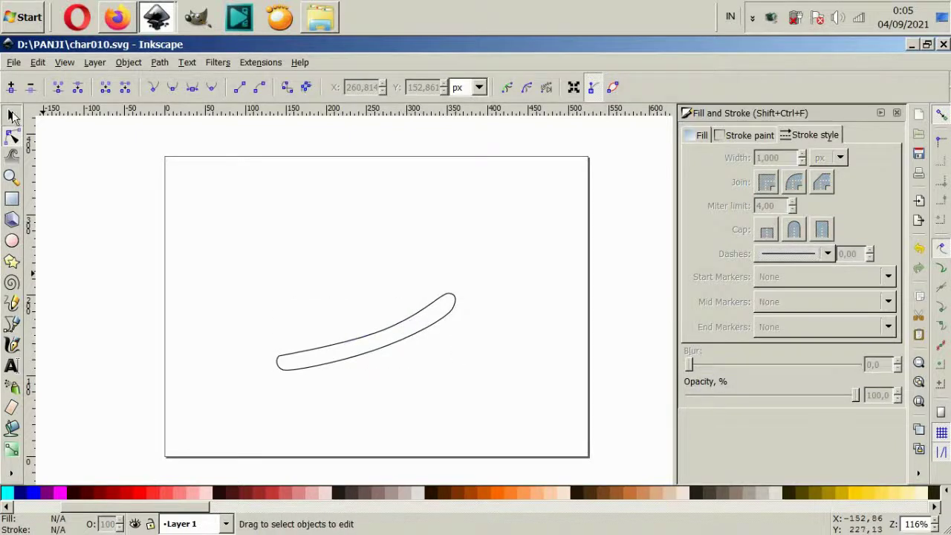
# Step: Shrink the rim band slightly and move it down and to the left
pyautogui.press('s')
pyautogui.click(402, 344)
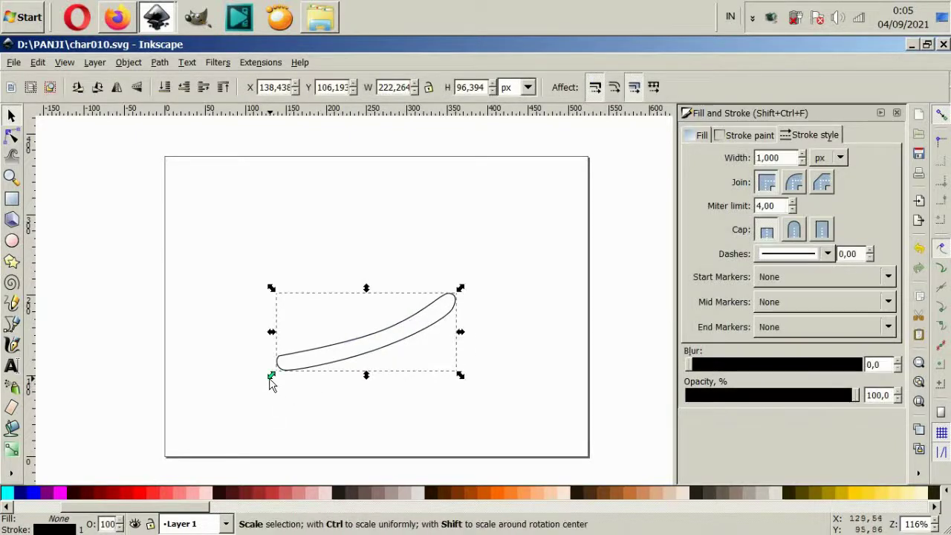
pyautogui.moveTo(271, 375); pyautogui.dragTo(318, 356)
pyautogui.moveTo(425, 336); pyautogui.dragTo(404, 346)
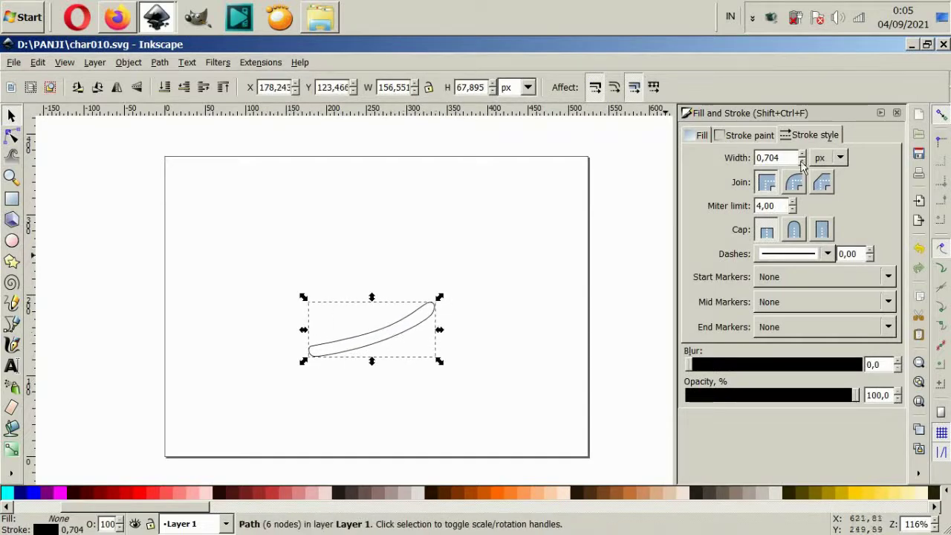
# Step: Give the rim band's outline a 2 pt stroke width
pyautogui.click(825, 157)
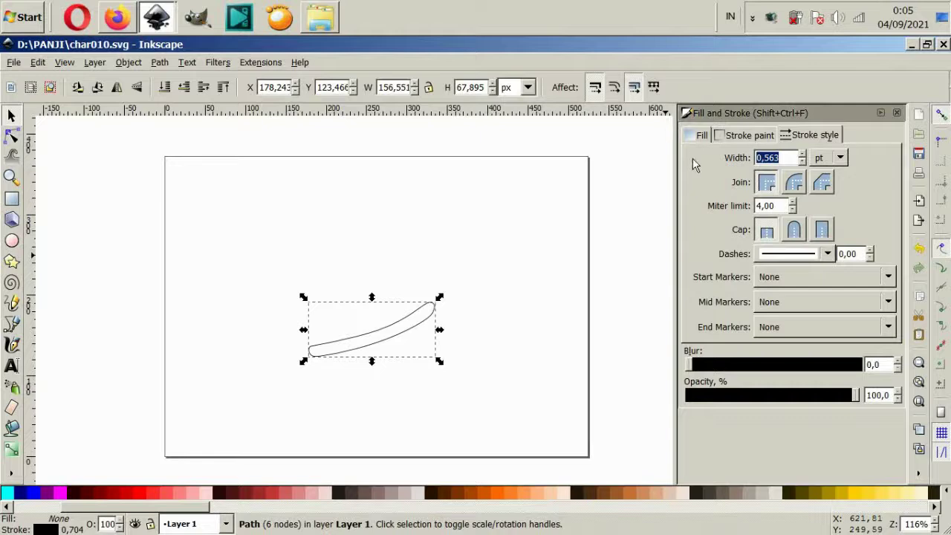
pyautogui.write('2,000')
pyautogui.press('Return')
pyautogui.click(550, 256)
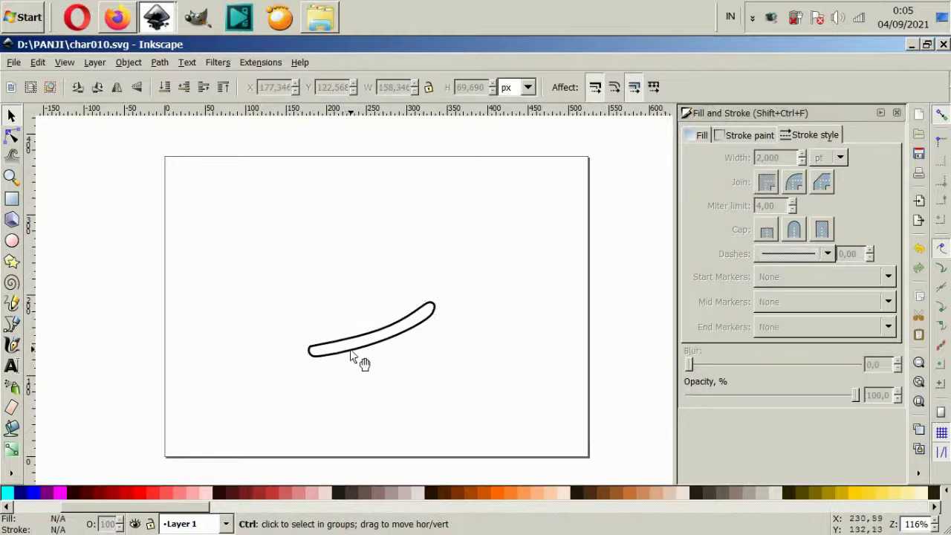
pyautogui.keyDown('ctrl'); pyautogui.scroll(2, 368, 356); pyautogui.keyUp('ctrl')
pyautogui.click(386, 349)
pyautogui.click(11, 324)
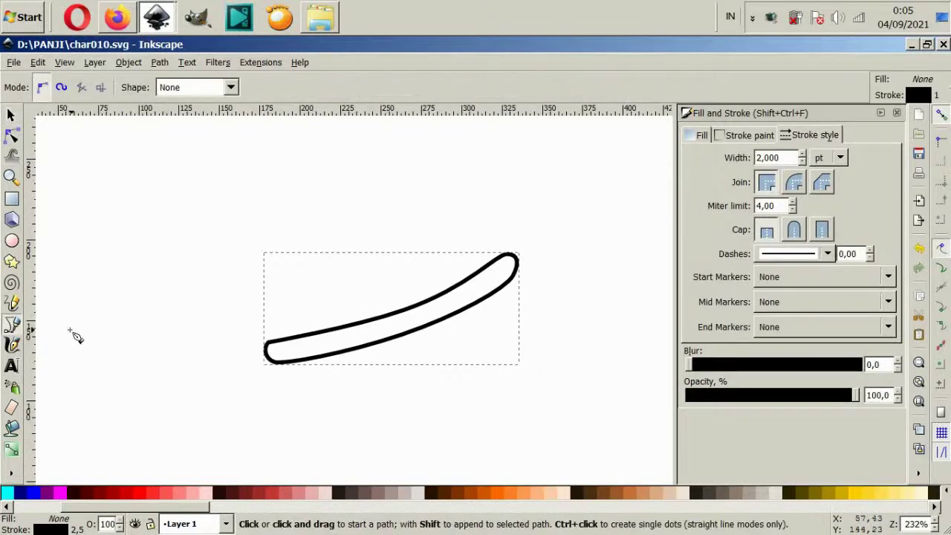
pyautogui.scroll(1, 391, 362)
pyautogui.keyDown('ctrl'); pyautogui.scroll(-1, 345, 391); pyautogui.keyUp('ctrl')
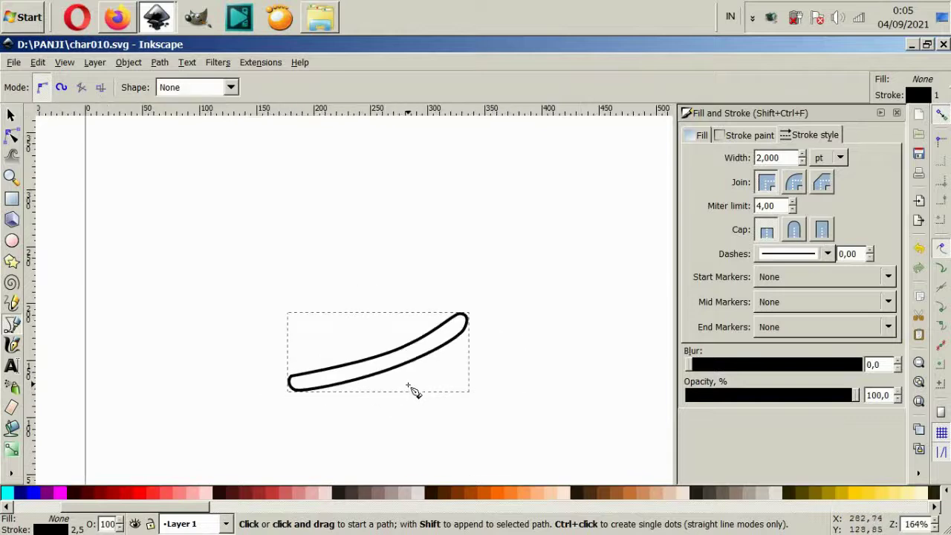
pyautogui.scroll(-1, 394, 393)
pyautogui.scroll(-2, 394, 405)
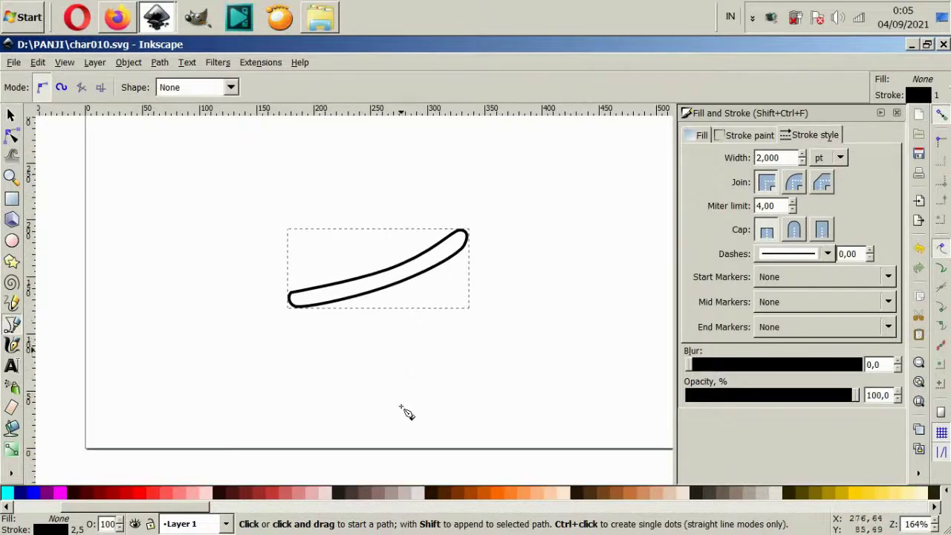
# Step: Draw a closed tapering cone body from the rim's right end down to a rounded tip
pyautogui.click(467, 242)
pyautogui.moveTo(395, 414)
pyautogui.mouseDown()
pyautogui.moveTo(383, 423)
pyautogui.moveTo(342, 417)
pyautogui.mouseUp()
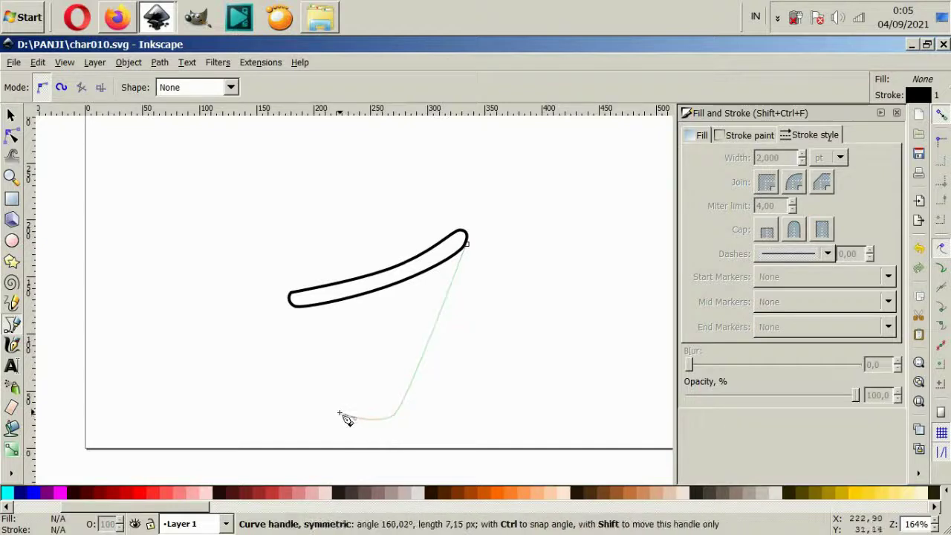
pyautogui.moveTo(314, 365); pyautogui.dragTo(312, 361)
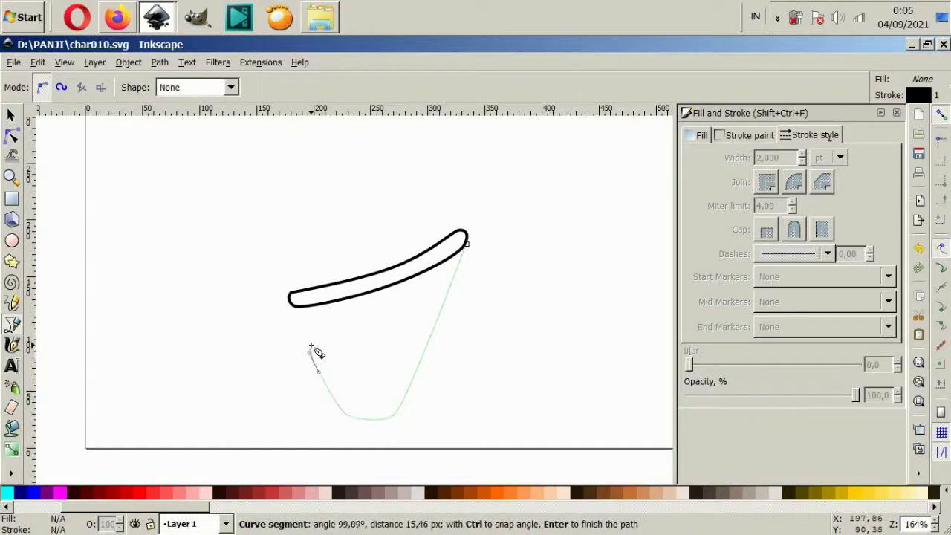
pyautogui.click(308, 340)
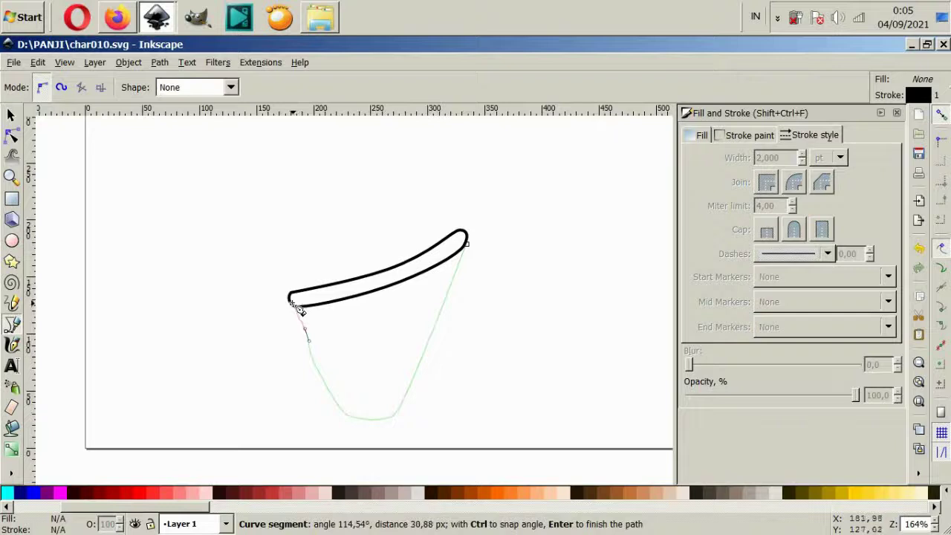
pyautogui.click(293, 305)
pyautogui.click(466, 246)
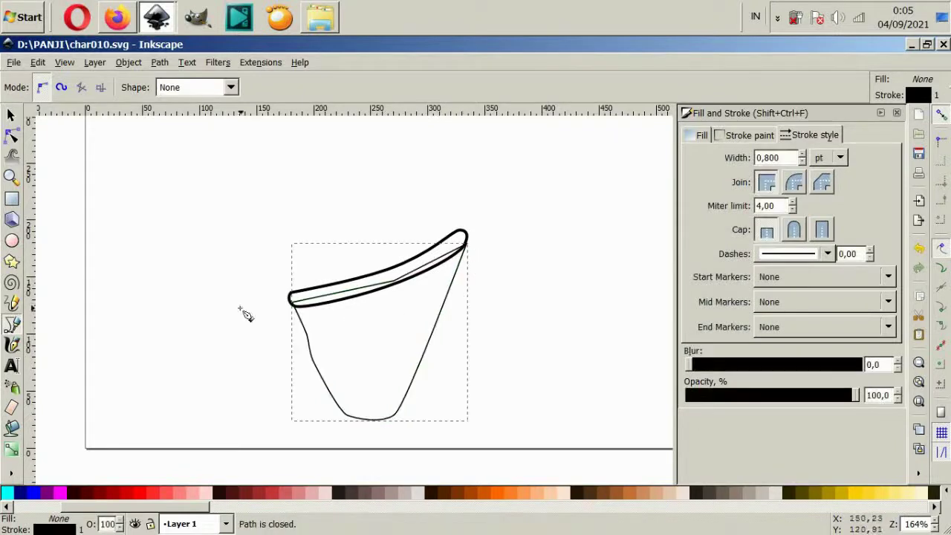
# Step: Refine the cone's nodes, rounding the tip and smoothing its right side
pyautogui.click(13, 137)
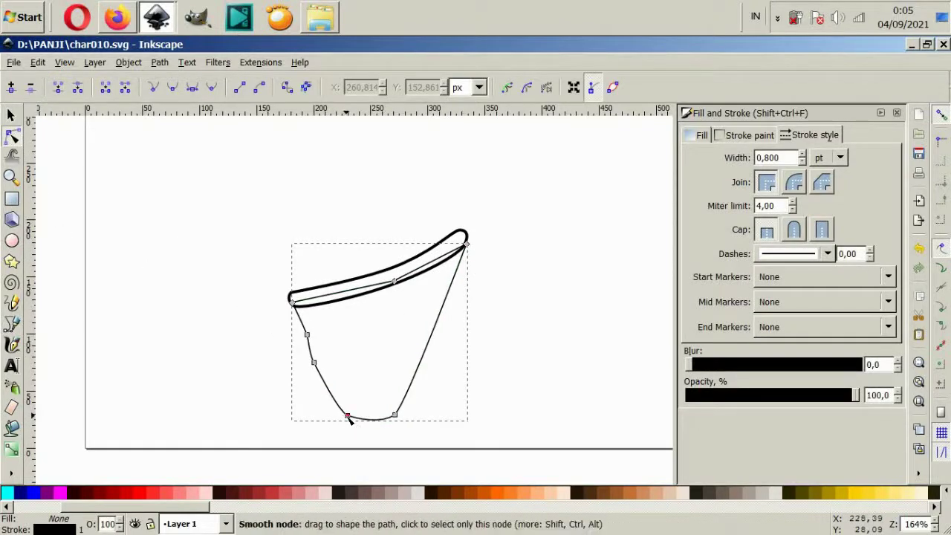
pyautogui.moveTo(348, 417); pyautogui.dragTo(350, 420)
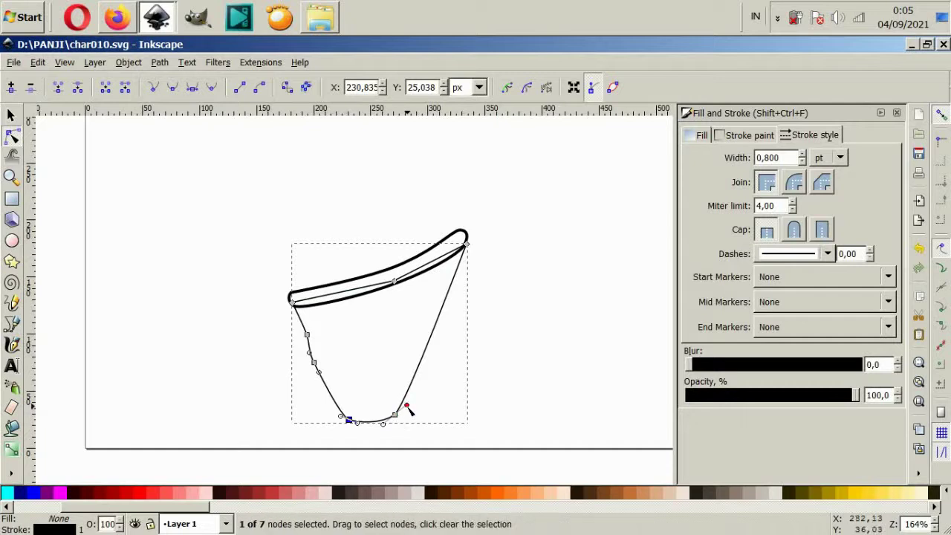
pyautogui.moveTo(408, 409)
pyautogui.mouseDown()
pyautogui.moveTo(423, 394)
pyautogui.moveTo(453, 304)
pyautogui.mouseUp()
pyautogui.doubleClick(421, 373)
pyautogui.doubleClick(449, 308)
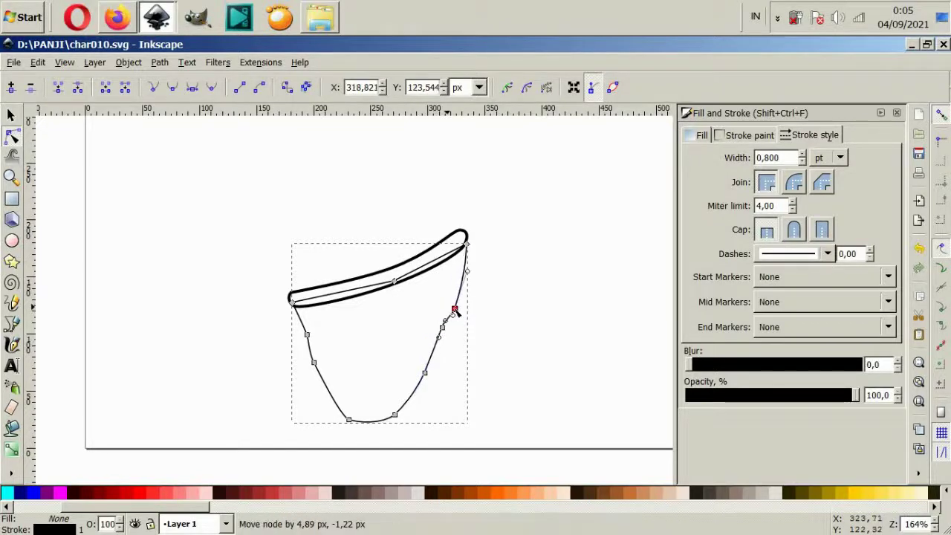
pyautogui.click(459, 382)
pyautogui.scroll(1, 453, 427)
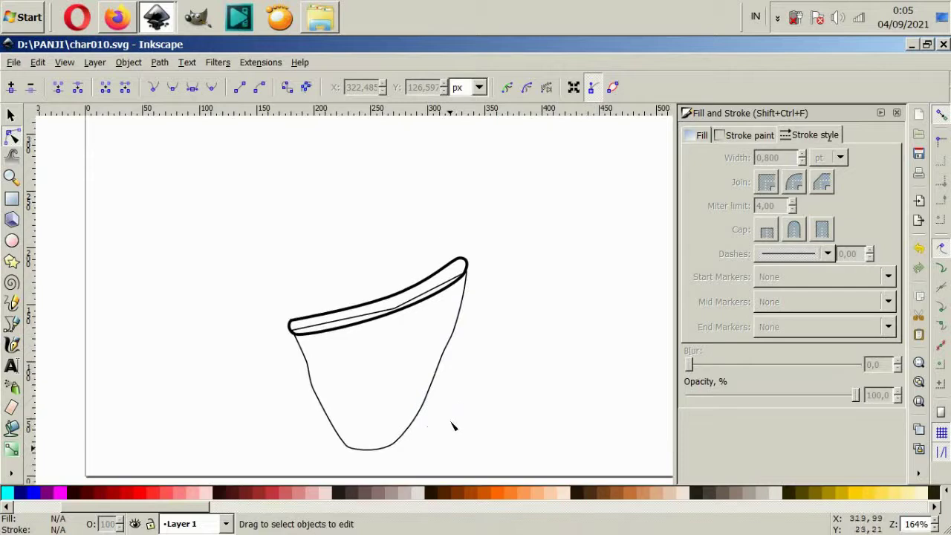
# Step: Set the cone body's stroke width to 2 pt
pyautogui.click(423, 420)
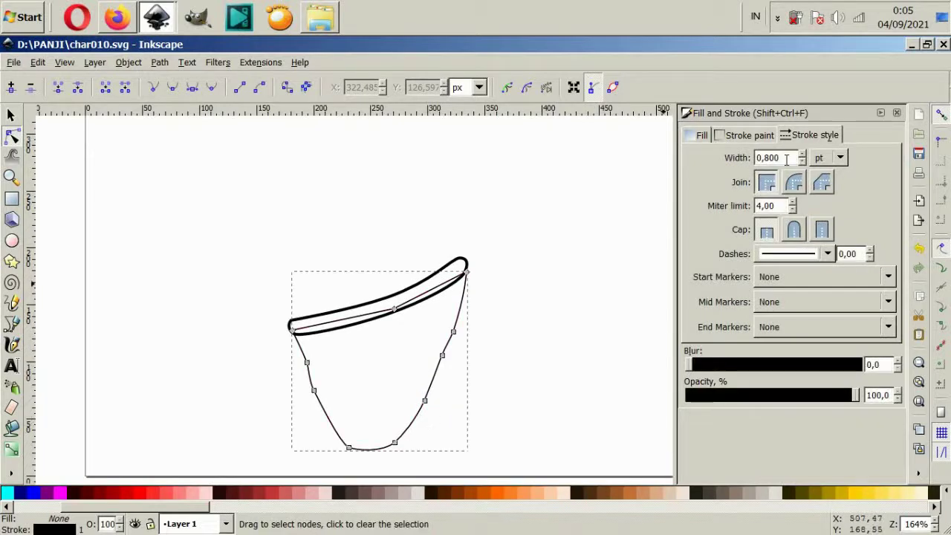
pyautogui.moveTo(786, 159); pyautogui.dragTo(702, 147)
pyautogui.write('2')
pyautogui.press('Return')
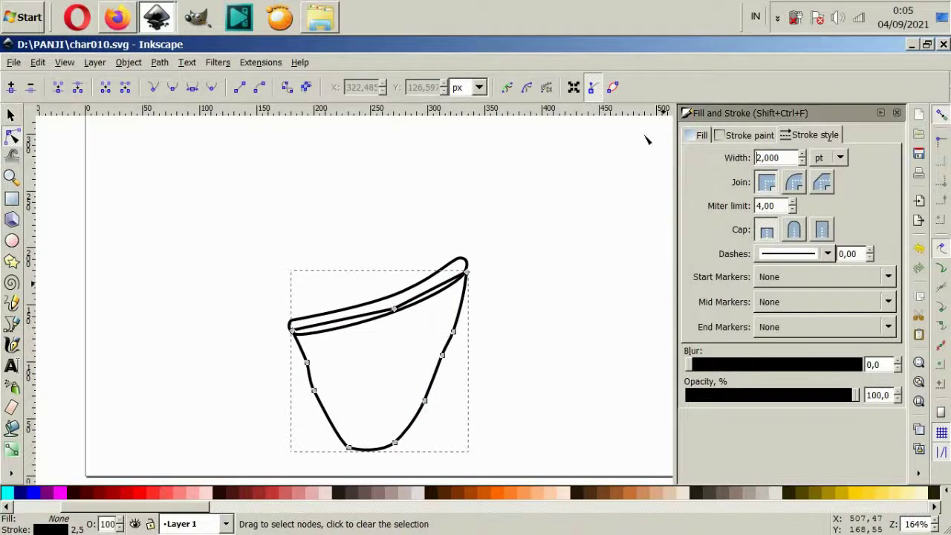
# Step: Union the cone body and rim into a single shape
pyautogui.click(12, 117)
pyautogui.keyDown('shift'); pyautogui.click(365, 319); pyautogui.keyUp('shift')
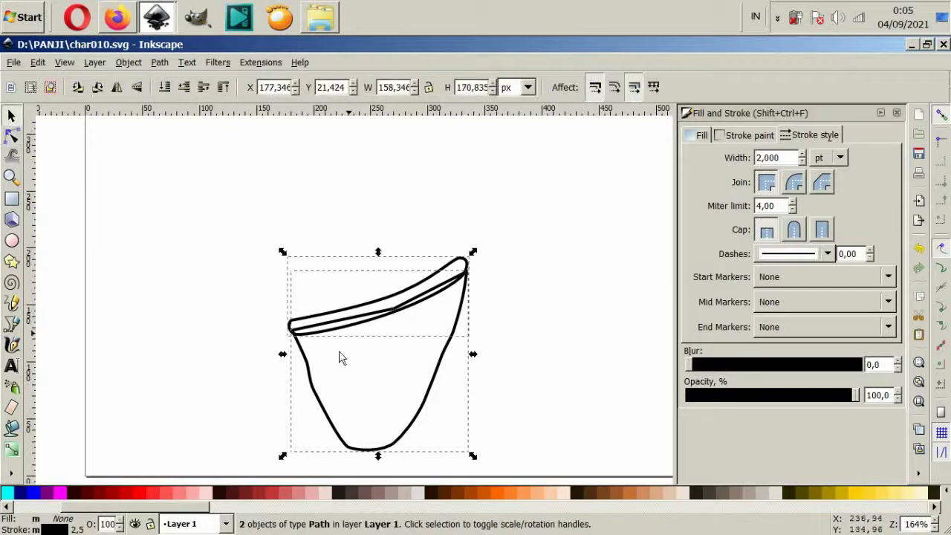
pyautogui.hotkey('ctrl', '+')
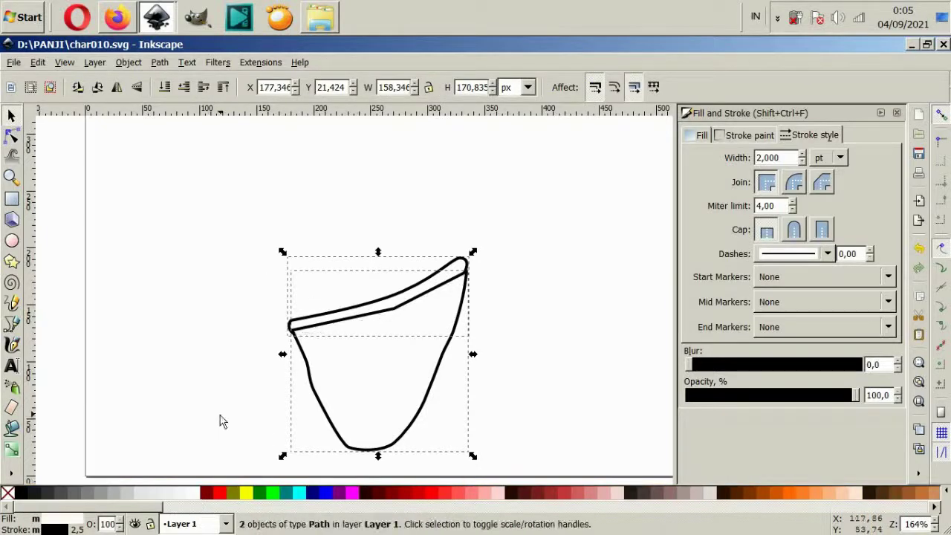
pyautogui.click(469, 386)
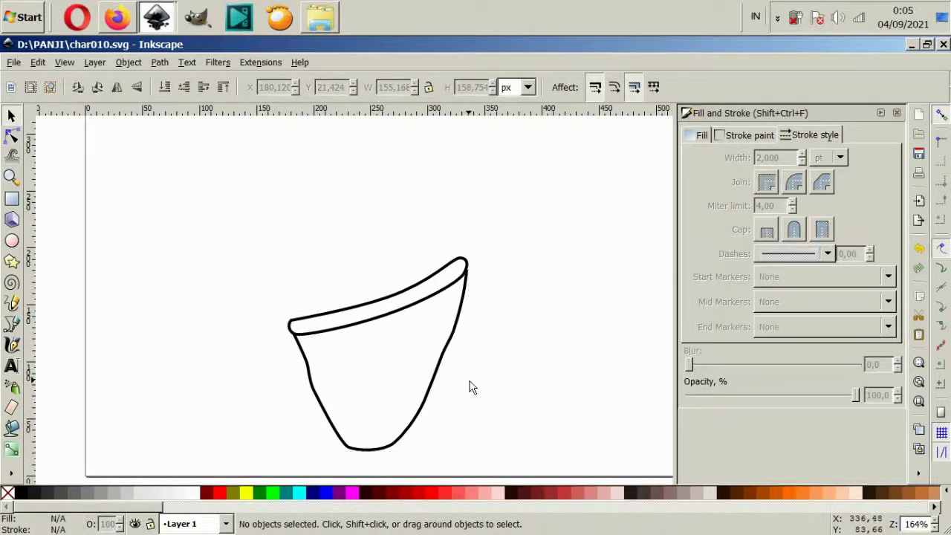
pyautogui.scroll(1, 271, 349)
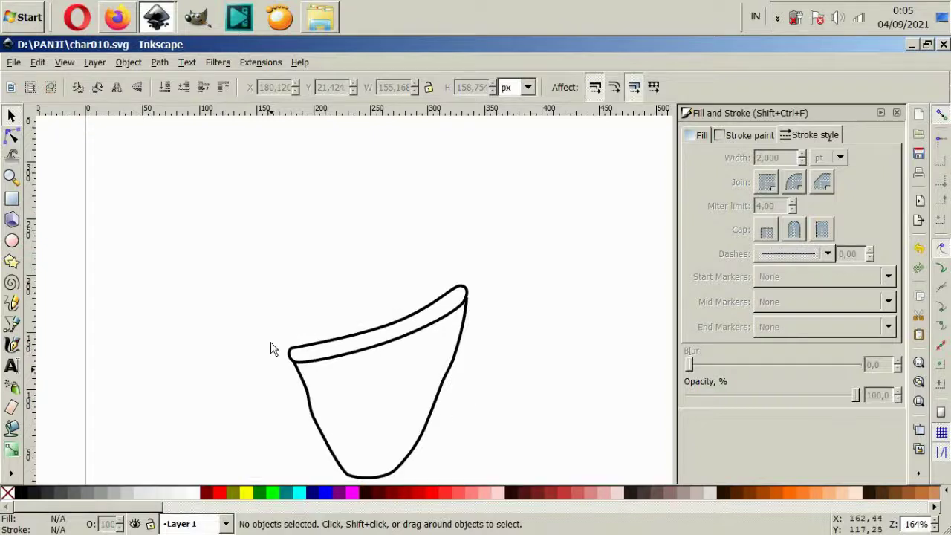
# Step: Draw a closed back-rim shape curving up over the rim's left end
pyautogui.click(19, 327)
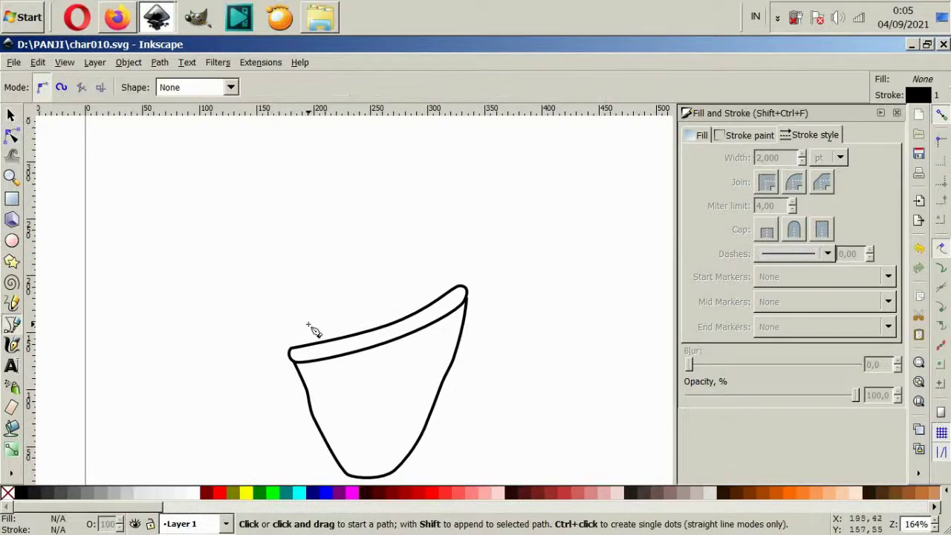
pyautogui.click(315, 380)
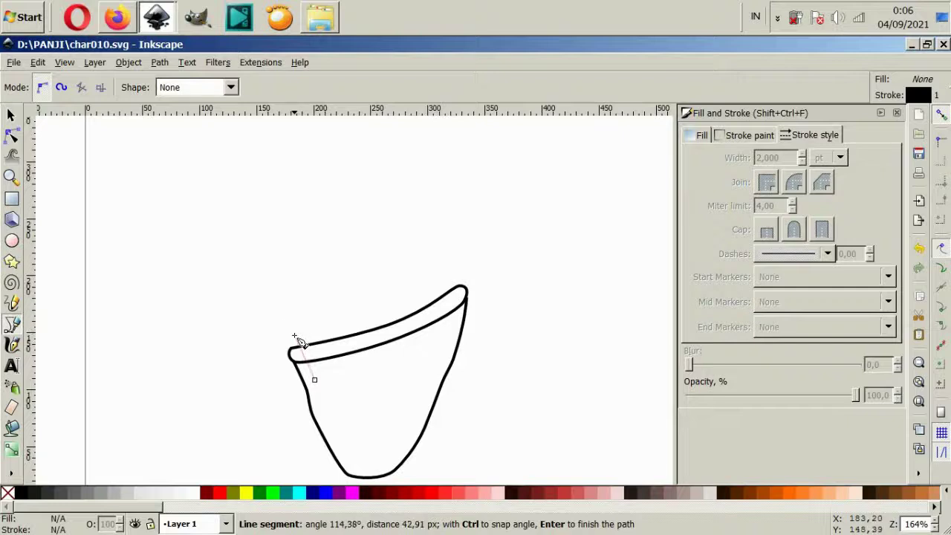
pyautogui.moveTo(294, 340); pyautogui.dragTo(285, 304)
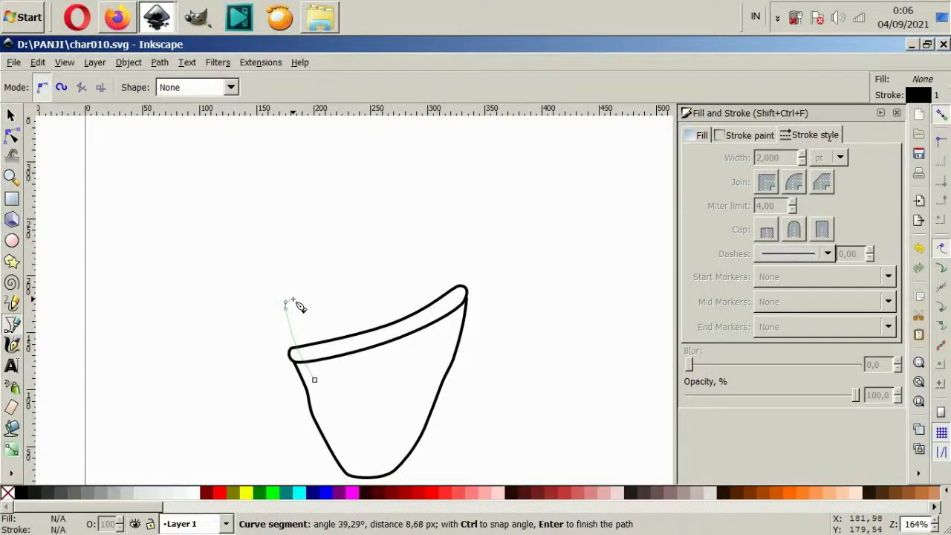
pyautogui.moveTo(382, 315); pyautogui.dragTo(424, 319)
pyautogui.moveTo(403, 365); pyautogui.dragTo(393, 380)
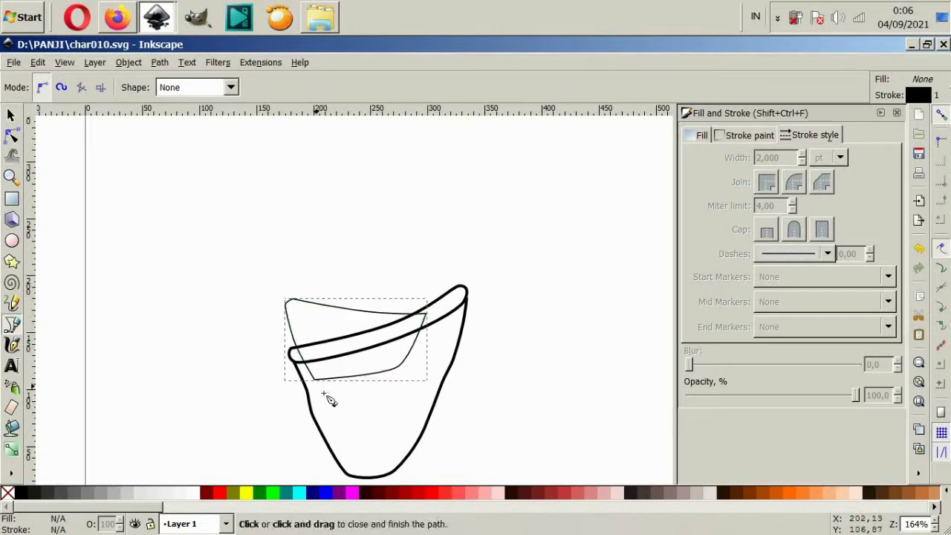
pyautogui.click(324, 395)
# Step: Set the back-rim shape's stroke width to 2 pt
pyautogui.click(195, 492)
pyautogui.doubleClick(765, 157)
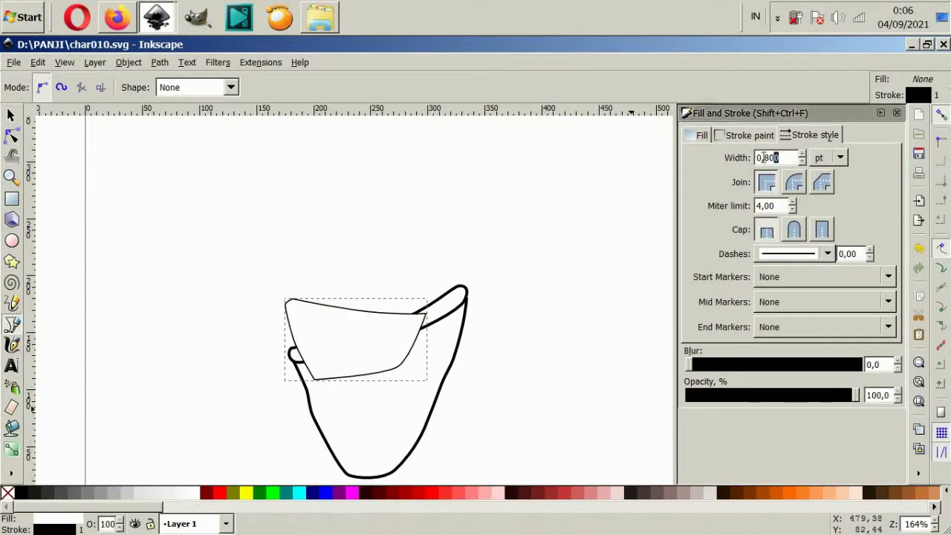
pyautogui.moveTo(763, 158); pyautogui.dragTo(686, 155)
pyautogui.press('Return')
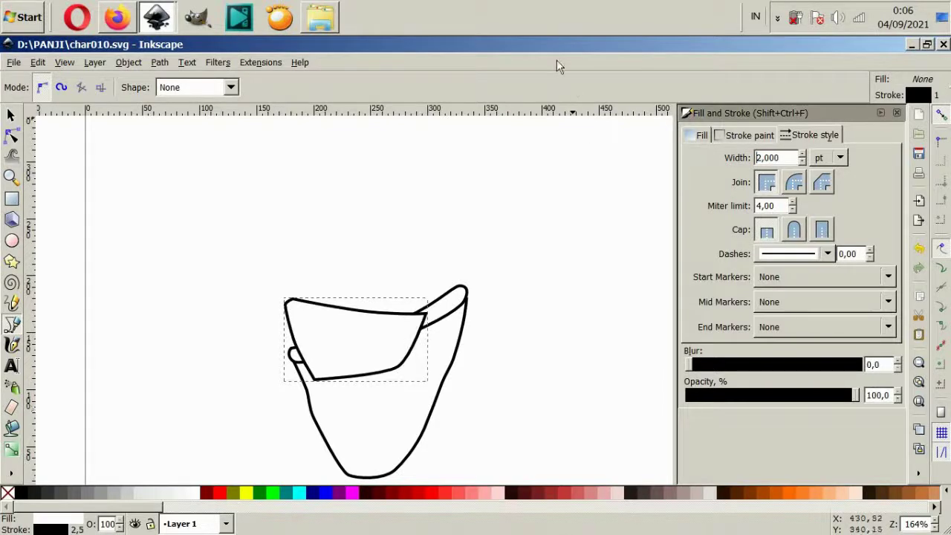
# Step: Nudge the back-rim shape up and left so it sits behind the rim
pyautogui.click(11, 117)
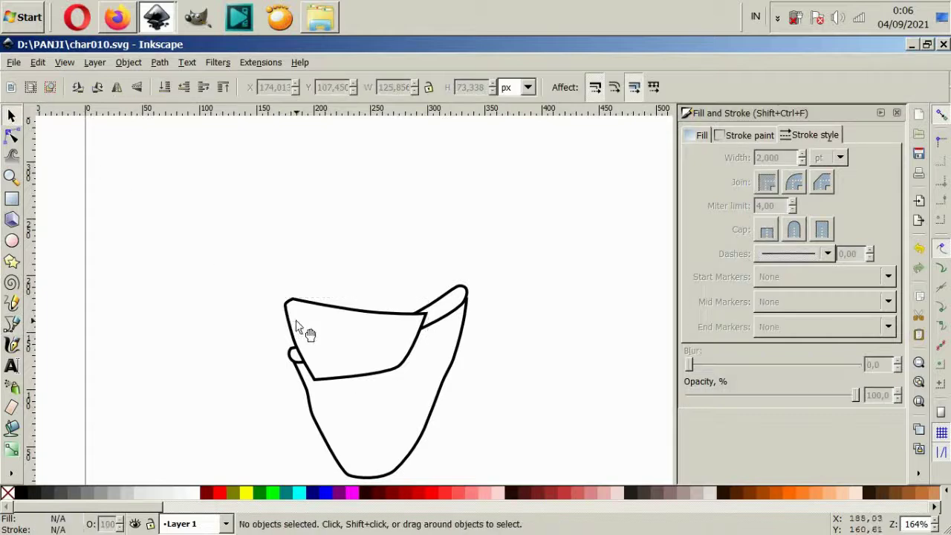
pyautogui.click(350, 340)
pyautogui.click(499, 355)
pyautogui.scroll(-2, 501, 354)
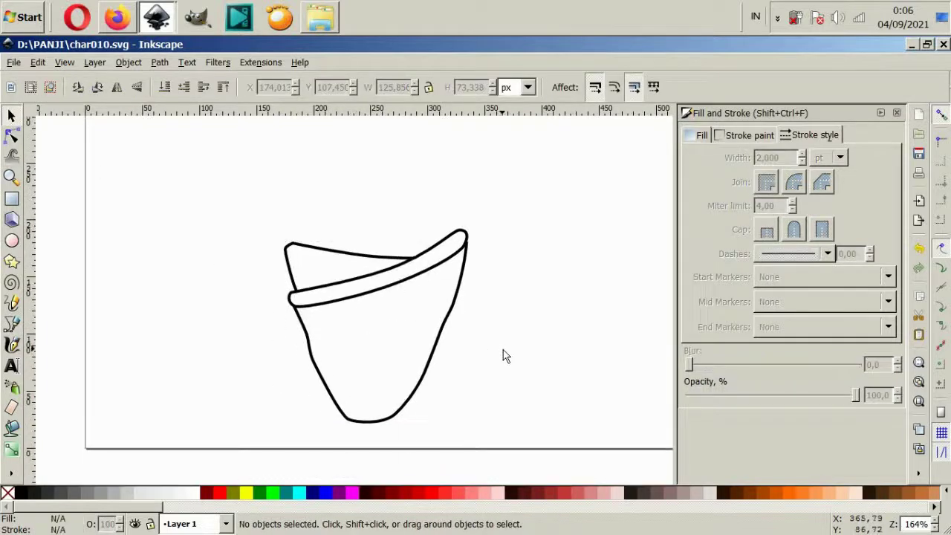
pyautogui.scroll(1, 496, 353)
pyautogui.moveTo(327, 282); pyautogui.dragTo(347, 290)
pyautogui.click(471, 379)
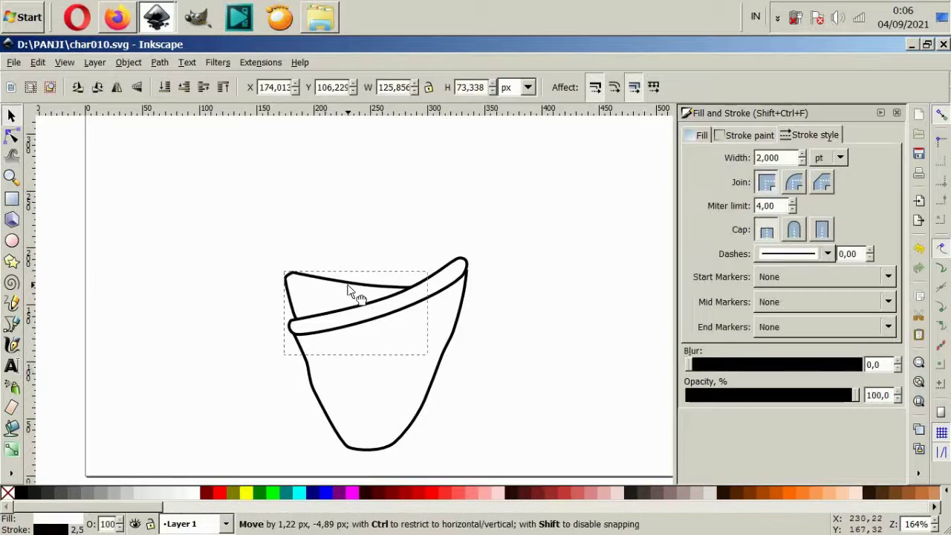
pyautogui.click(391, 210)
pyautogui.scroll(1, 396, 188)
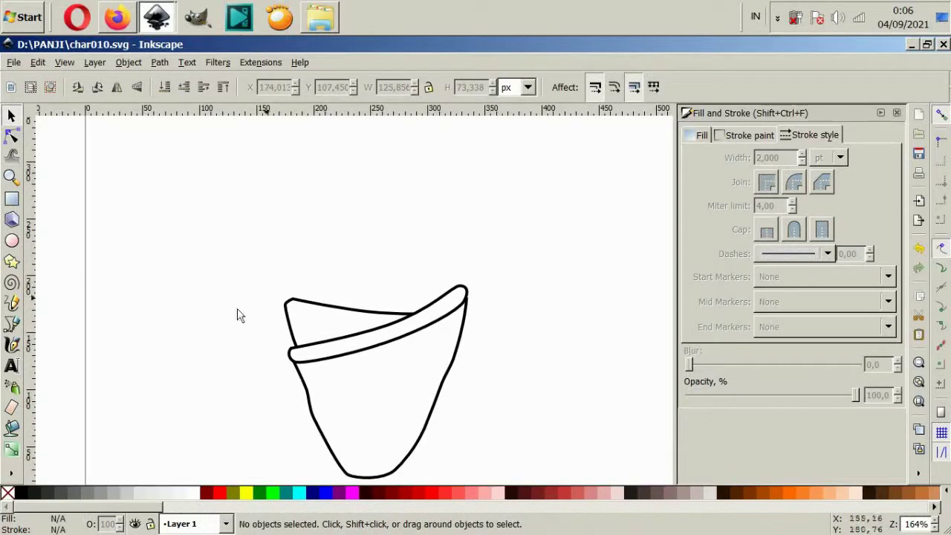
# Step: Start the scoop outline left of the cone, curving its base across the rim to the right edge
pyautogui.click(12, 304)
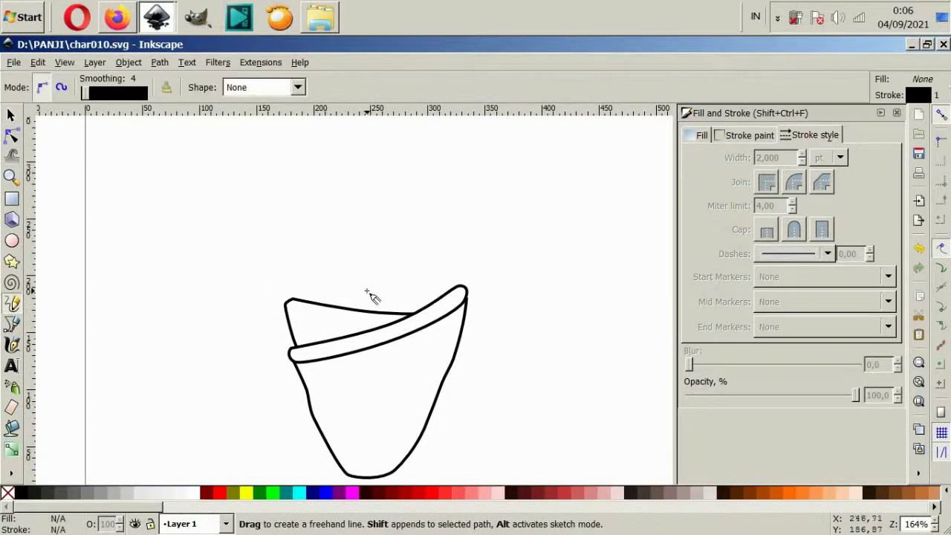
pyautogui.keyDown('ctrl'); pyautogui.scroll(1, 371, 298); pyautogui.keyUp('ctrl')
pyautogui.click(12, 324)
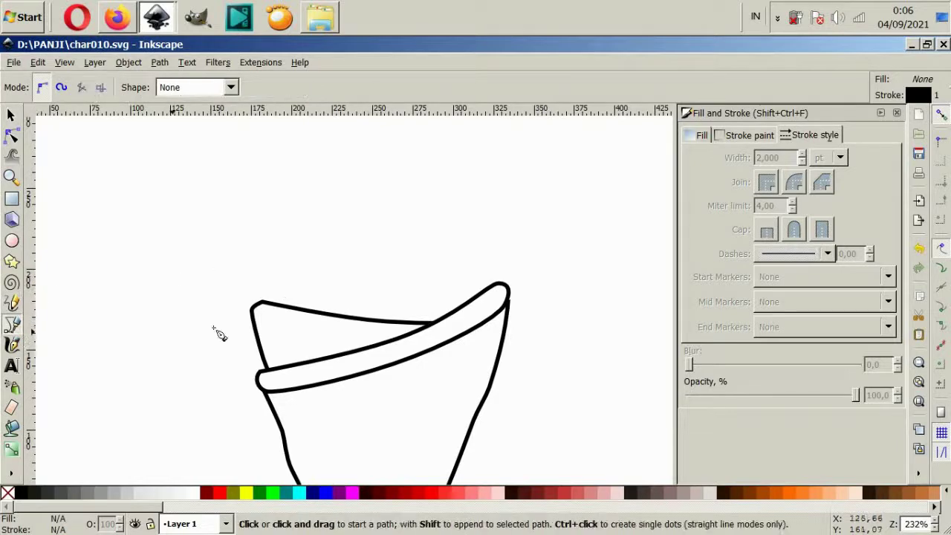
pyautogui.scroll(-2, 493, 335)
pyautogui.keyDown('ctrl'); pyautogui.scroll(-4, 492, 335); pyautogui.keyUp('ctrl')
pyautogui.keyDown('ctrl'); pyautogui.scroll(4, 492, 338); pyautogui.keyUp('ctrl')
pyautogui.scroll(-2, 492, 347)
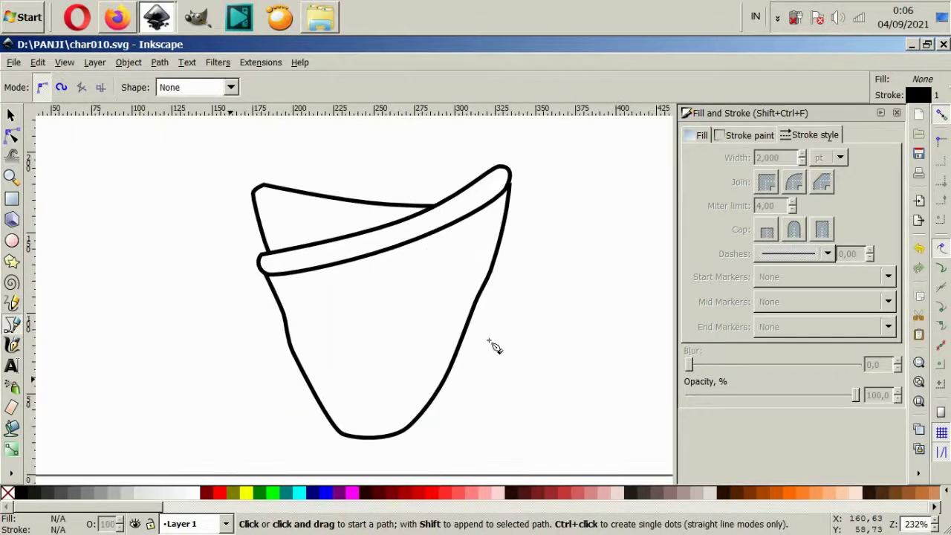
pyautogui.scroll(2, 492, 348)
pyautogui.scroll(-2, 492, 348)
pyautogui.scroll(6, 492, 348)
pyautogui.click(221, 327)
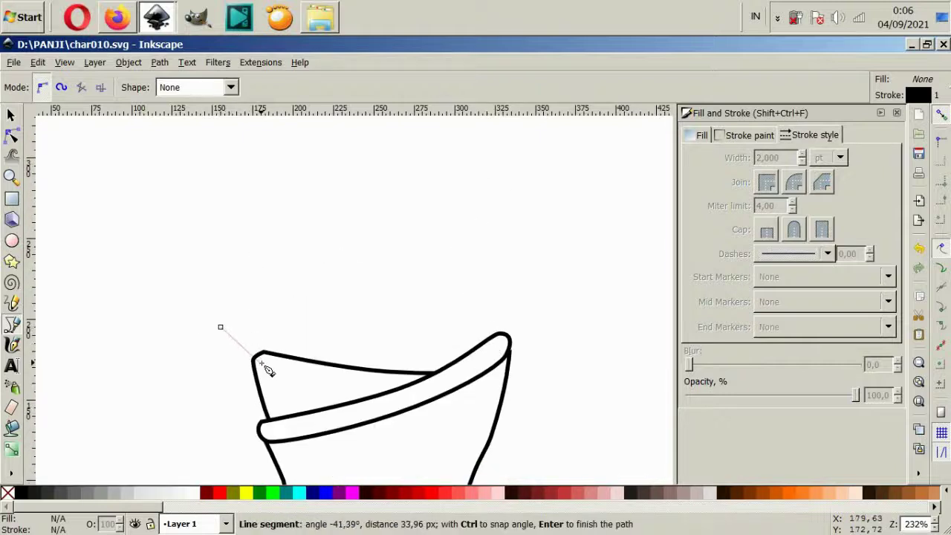
pyautogui.moveTo(271, 369); pyautogui.dragTo(317, 390)
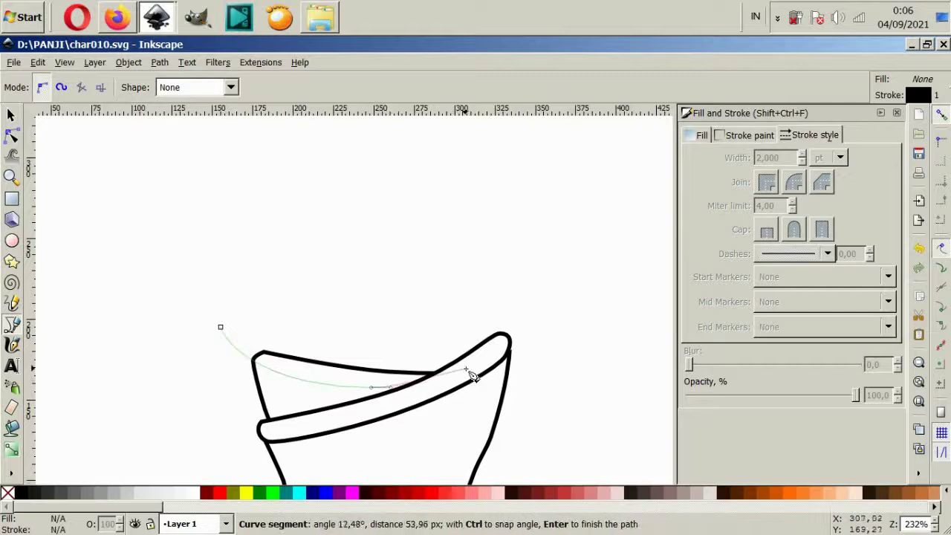
pyautogui.moveTo(436, 376); pyautogui.dragTo(502, 363)
pyautogui.moveTo(525, 332); pyautogui.dragTo(538, 340)
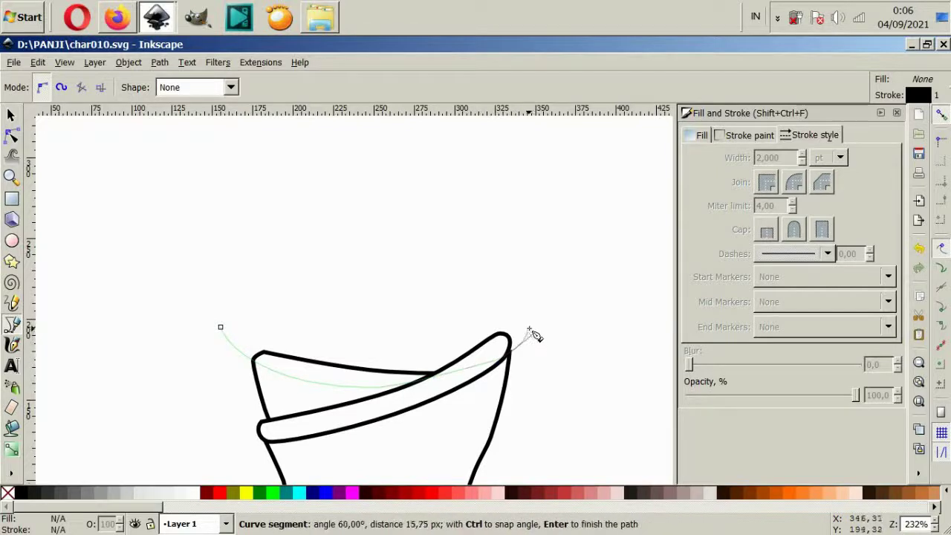
# Step: Continue the scoop up the right side, over the swirled peak, and close it down the left
pyautogui.scroll(-1, 531, 331)
pyautogui.scroll(1, 520, 319)
pyautogui.scroll(-1, 523, 416)
pyautogui.scroll(2, 493, 399)
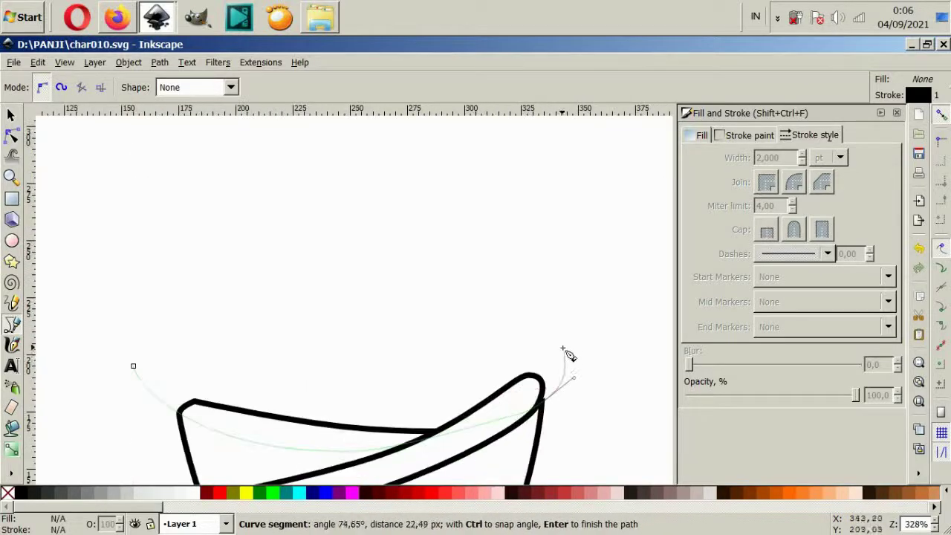
pyautogui.scroll(-1, 567, 355)
pyautogui.moveTo(575, 319)
pyautogui.mouseDown()
pyautogui.moveTo(570, 295)
pyautogui.moveTo(529, 269)
pyautogui.moveTo(523, 238)
pyautogui.moveTo(471, 221)
pyautogui.mouseUp()
pyautogui.scroll(2, 535, 268)
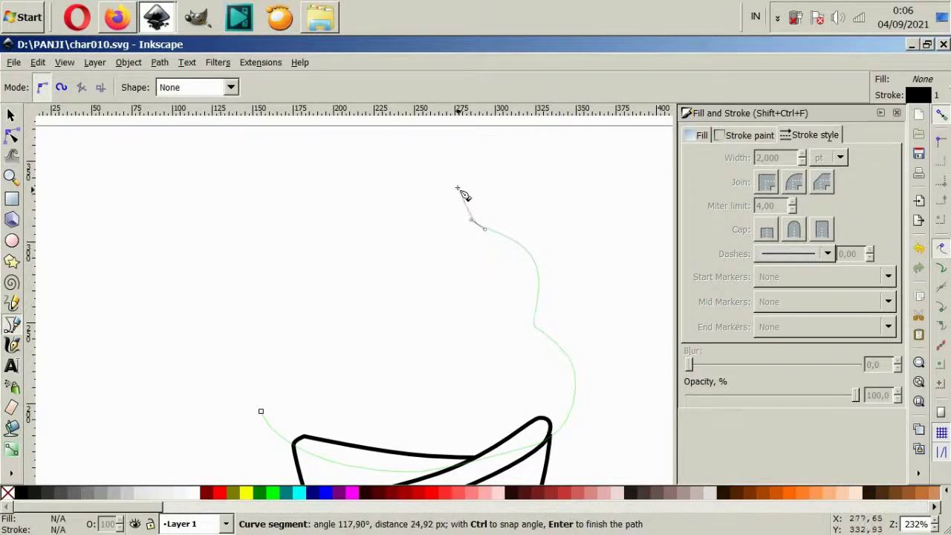
pyautogui.moveTo(454, 173); pyautogui.dragTo(456, 157)
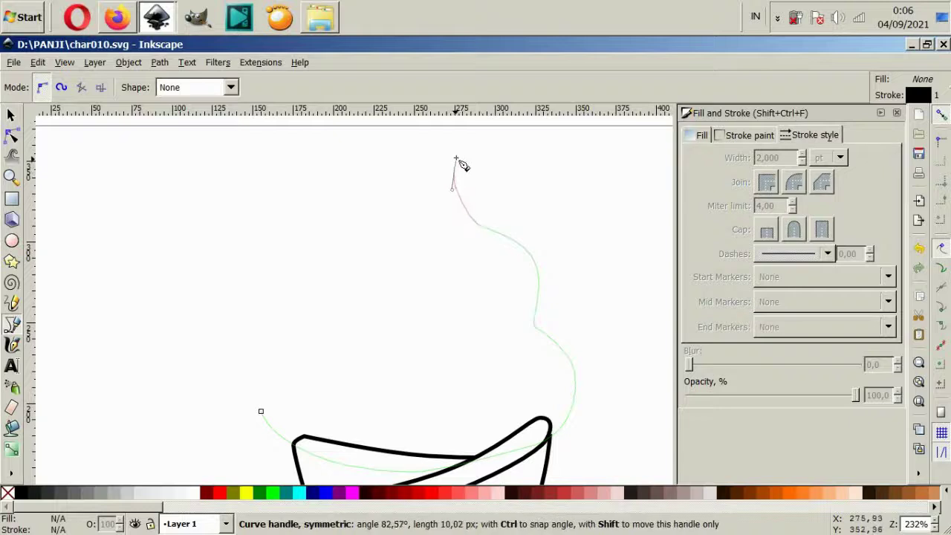
pyautogui.moveTo(362, 155); pyautogui.dragTo(324, 177)
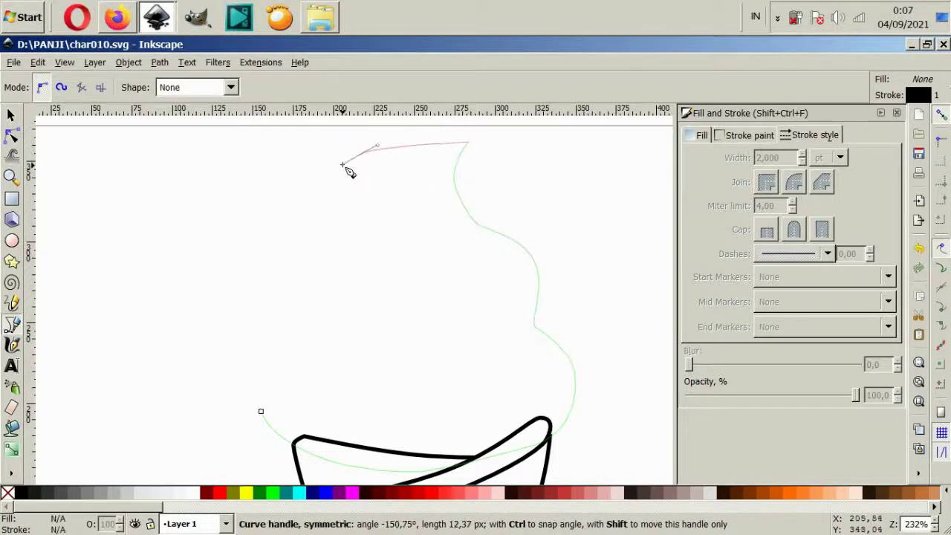
pyautogui.moveTo(342, 235); pyautogui.dragTo(284, 281)
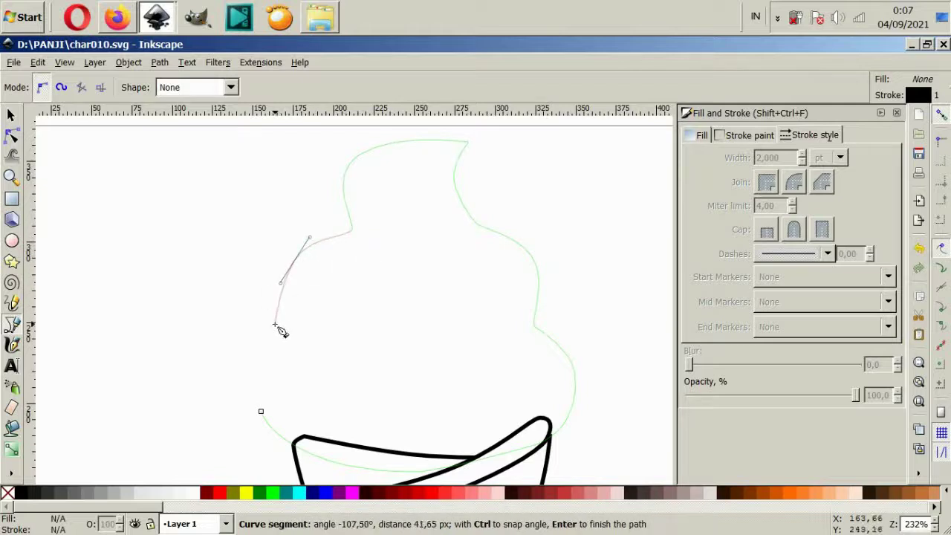
pyautogui.moveTo(287, 339); pyautogui.dragTo(284, 355)
pyautogui.moveTo(261, 411); pyautogui.dragTo(285, 491)
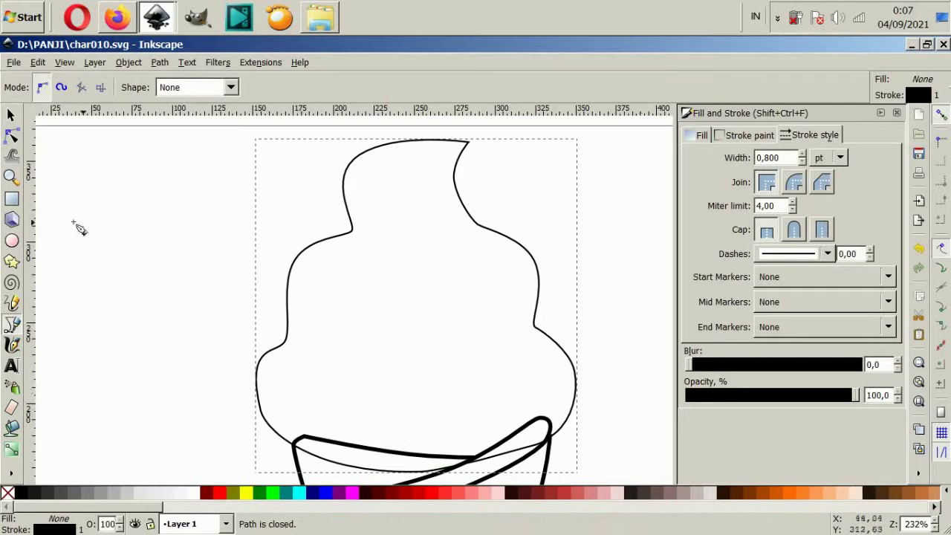
# Step: Drag nodes to reshape the scoop's top swirl and right-side swirl curves
pyautogui.click(11, 135)
pyautogui.moveTo(354, 234); pyautogui.dragTo(348, 209)
pyautogui.moveTo(396, 133); pyautogui.dragTo(401, 124)
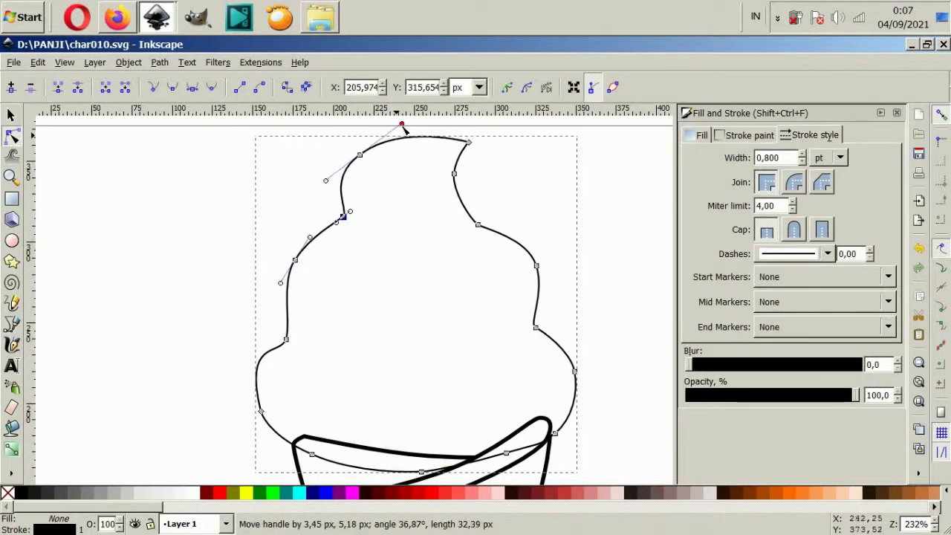
pyautogui.moveTo(454, 174)
pyautogui.mouseDown()
pyautogui.moveTo(505, 199)
pyautogui.moveTo(477, 243)
pyautogui.mouseUp()
pyautogui.click(512, 231)
pyautogui.click(485, 229)
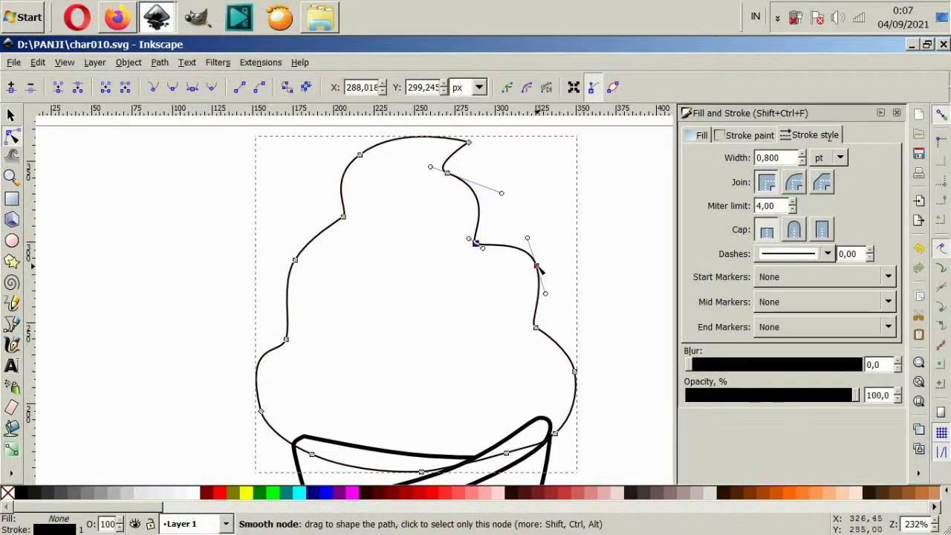
pyautogui.moveTo(536, 265); pyautogui.dragTo(537, 272)
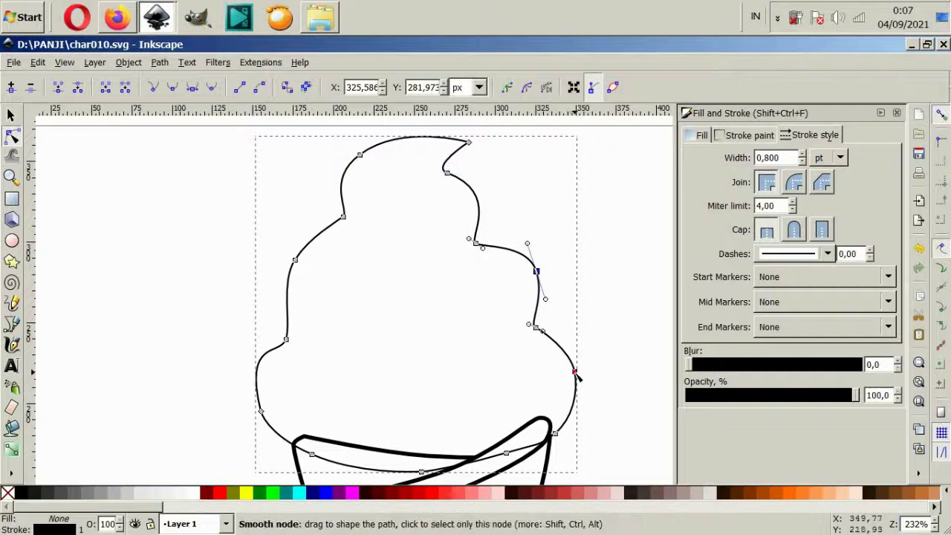
pyautogui.moveTo(575, 371); pyautogui.dragTo(570, 370)
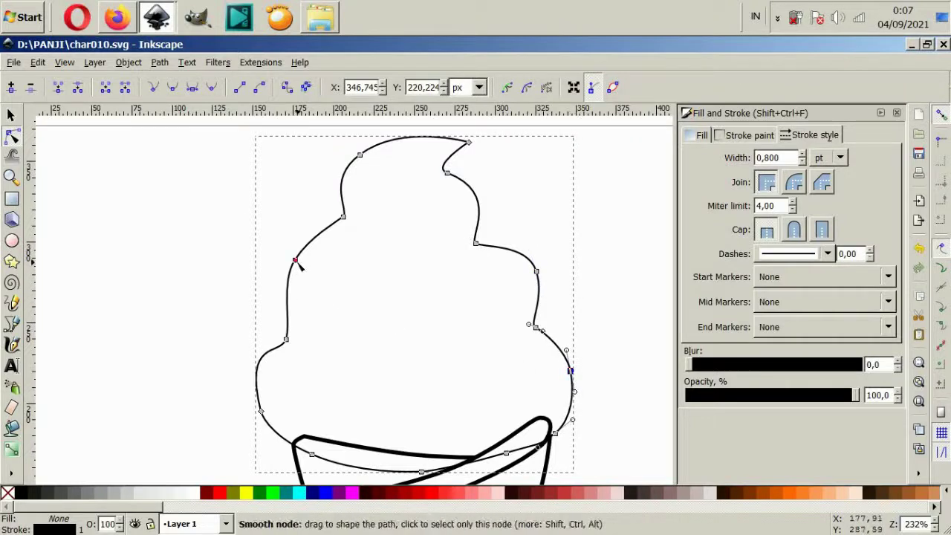
# Step: Refine the scoop's upper-left tier and lower-left base nodes
pyautogui.moveTo(343, 218); pyautogui.dragTo(347, 214)
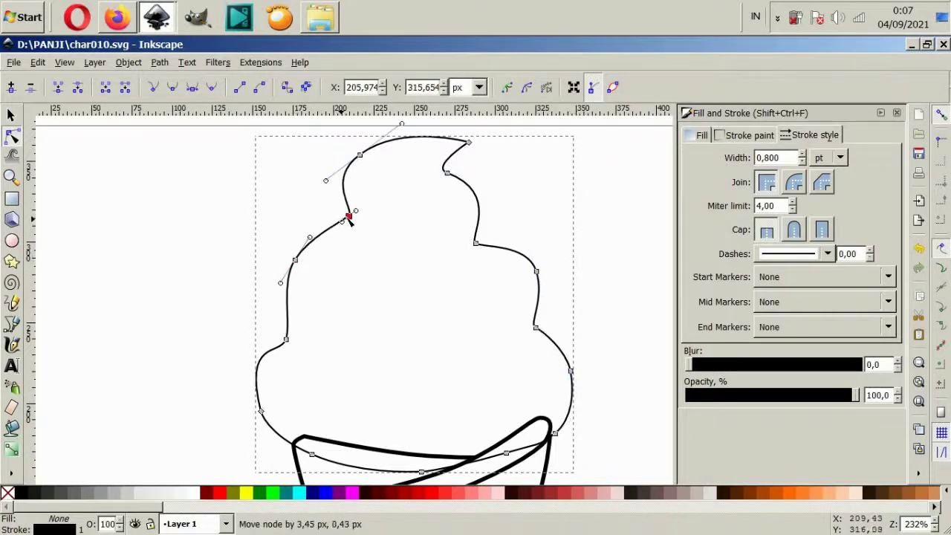
pyautogui.moveTo(295, 261)
pyautogui.mouseDown()
pyautogui.moveTo(291, 270)
pyautogui.moveTo(318, 237)
pyautogui.mouseUp()
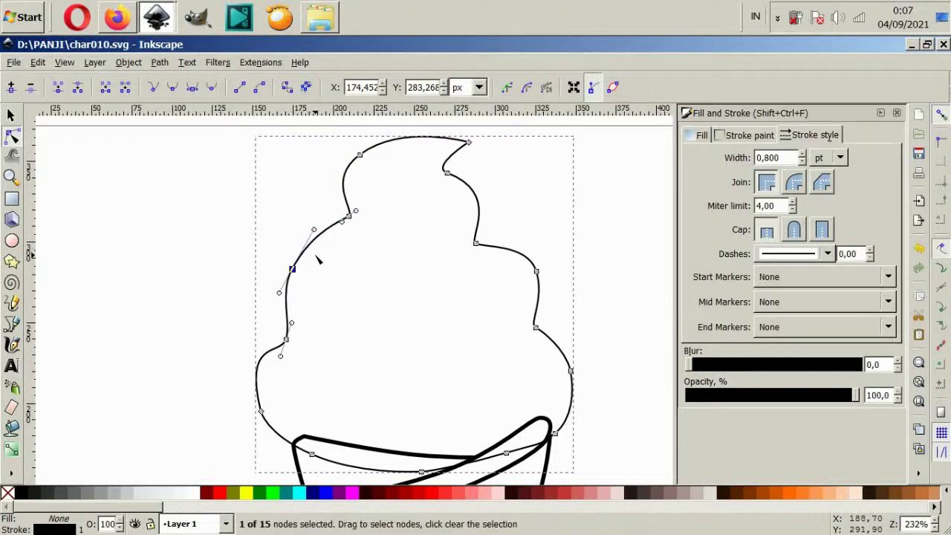
pyautogui.moveTo(292, 343); pyautogui.dragTo(296, 341)
pyautogui.click(285, 358)
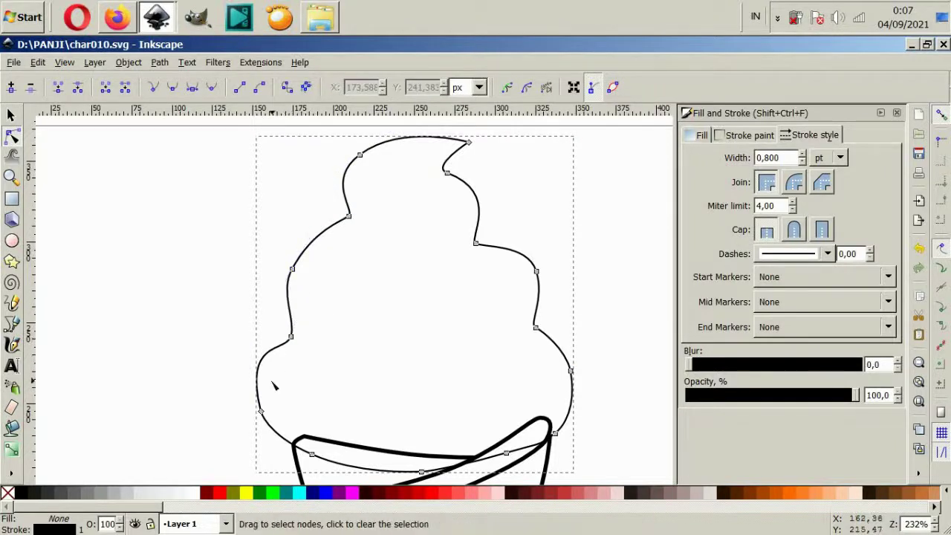
pyautogui.click(260, 411)
pyautogui.moveTo(260, 412); pyautogui.dragTo(266, 423)
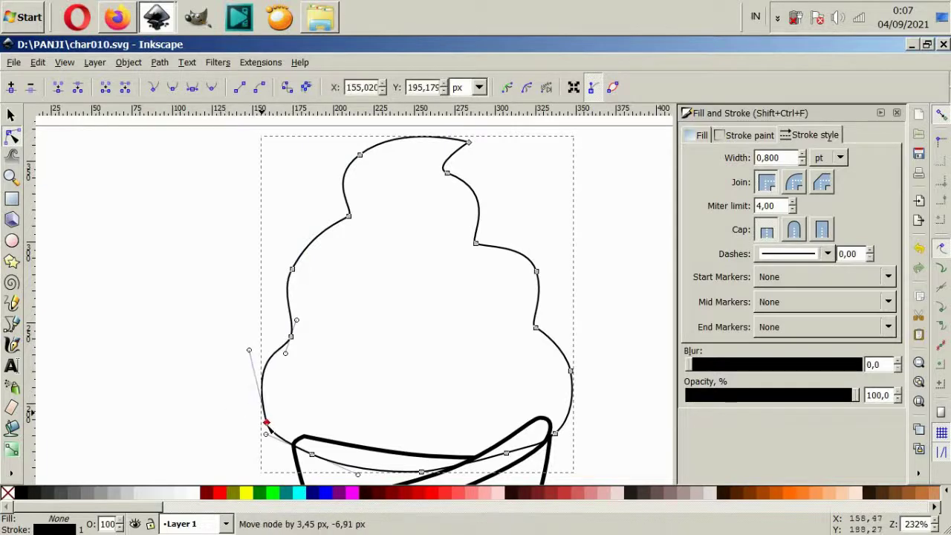
pyautogui.click(158, 417)
pyautogui.scroll(-1, 475, 305)
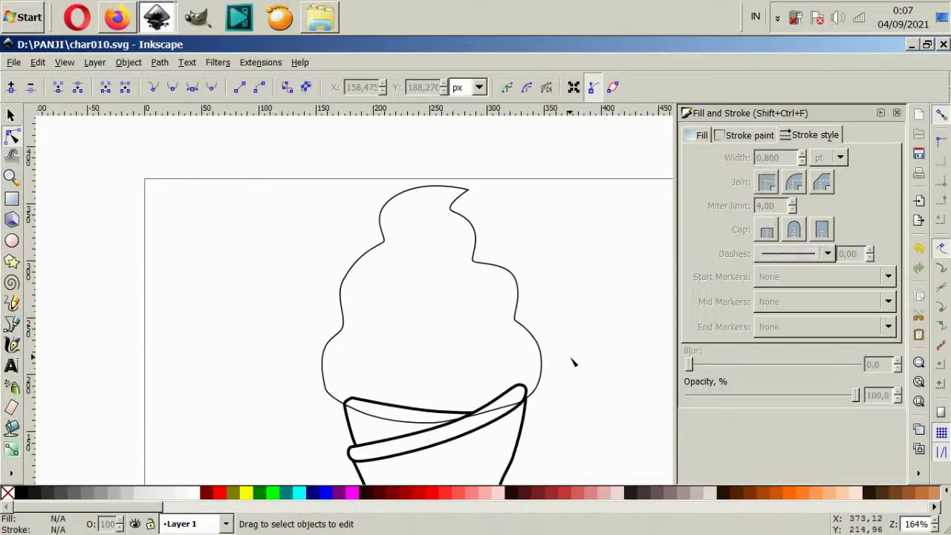
# Step: Adjust the right bulge and the curve where the scoop meets the rim
pyautogui.click(520, 315)
pyautogui.scroll(1, 537, 314)
pyautogui.moveTo(516, 325); pyautogui.dragTo(521, 328)
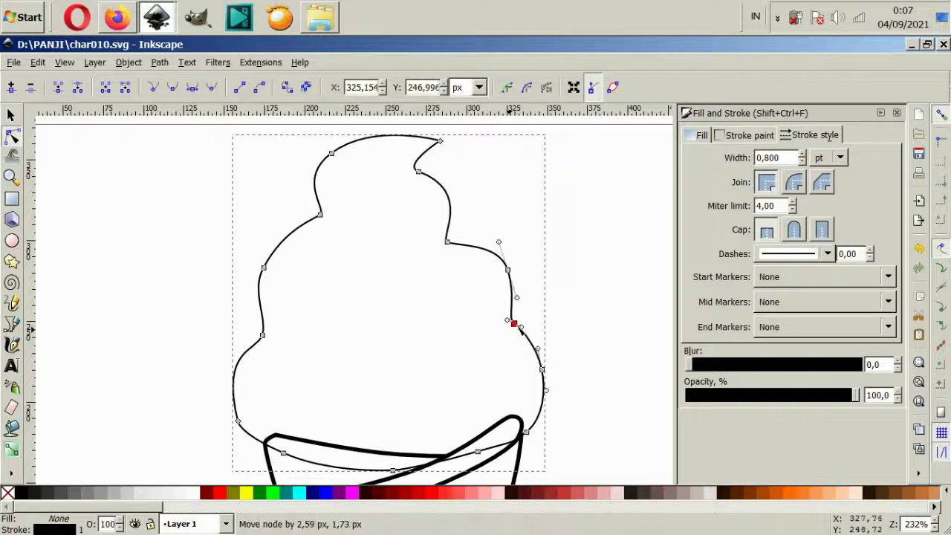
pyautogui.moveTo(542, 369); pyautogui.dragTo(548, 369)
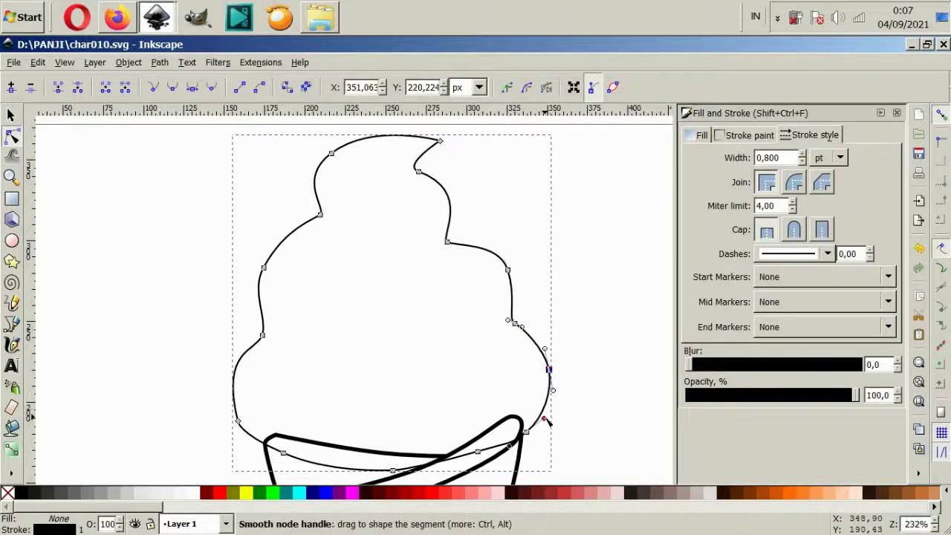
pyautogui.moveTo(545, 421); pyautogui.dragTo(553, 420)
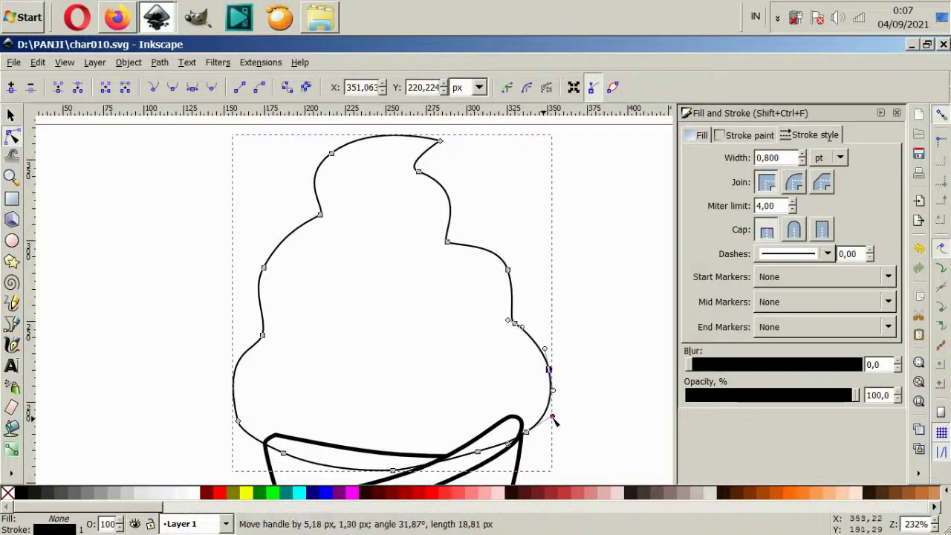
pyautogui.click(507, 269)
pyautogui.moveTo(500, 243); pyautogui.dragTo(457, 243)
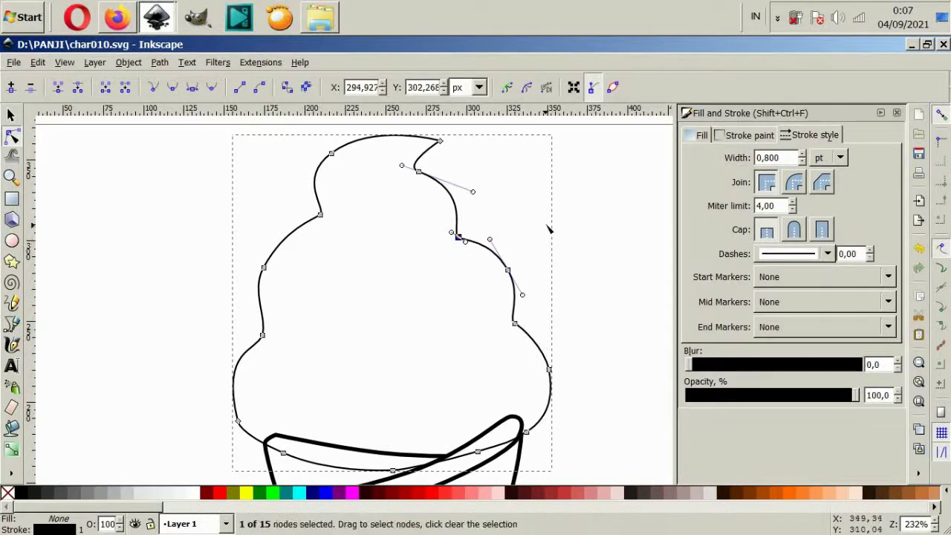
pyautogui.click(468, 199)
# Step: Reshape the top-left bump of the scoop and check the result
pyautogui.scroll(1, 363, 178)
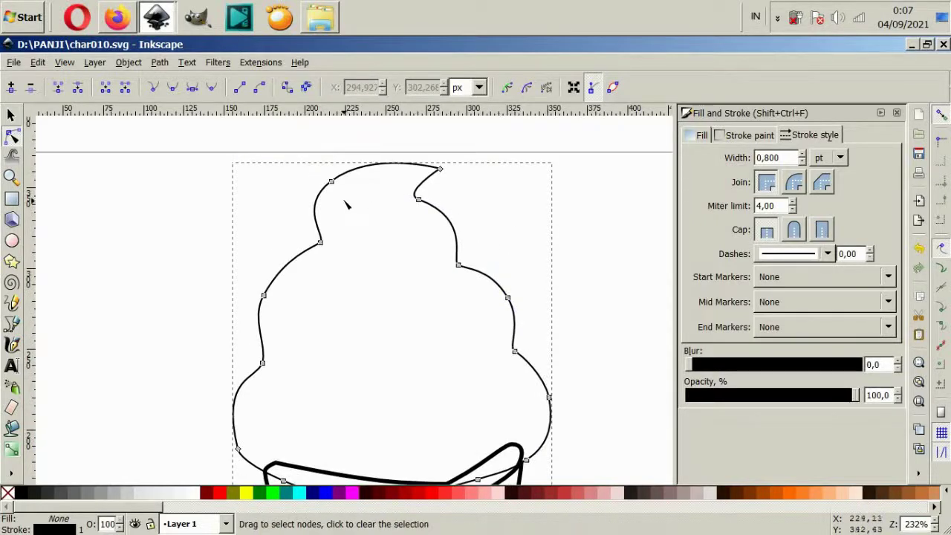
pyautogui.moveTo(331, 182); pyautogui.dragTo(344, 183)
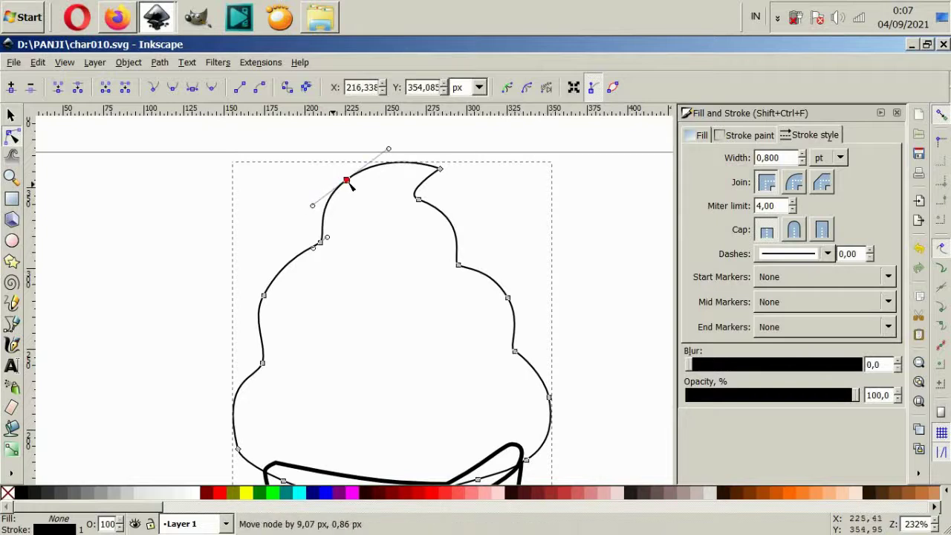
pyautogui.click(545, 238)
pyautogui.scroll(-1, 594, 290)
pyautogui.scroll(-1, 606, 301)
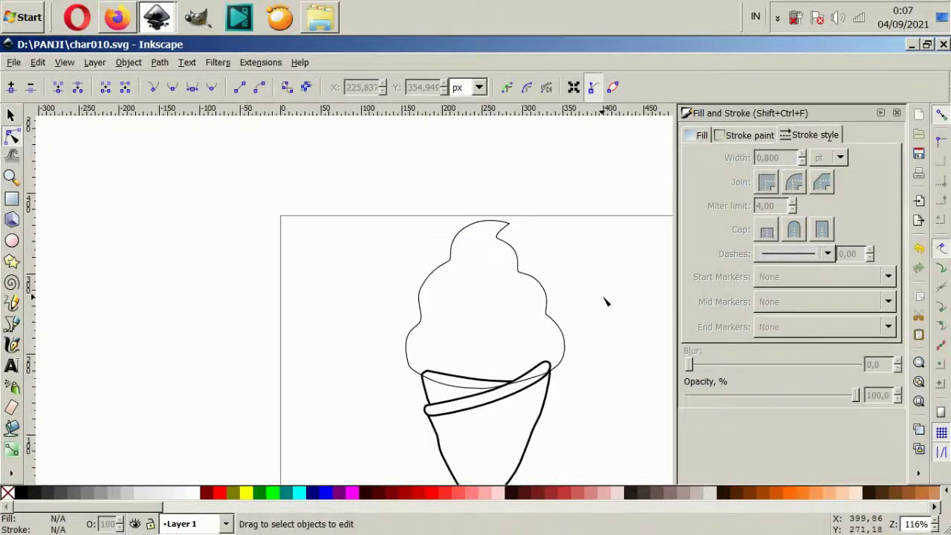
pyautogui.scroll(-2, 580, 340)
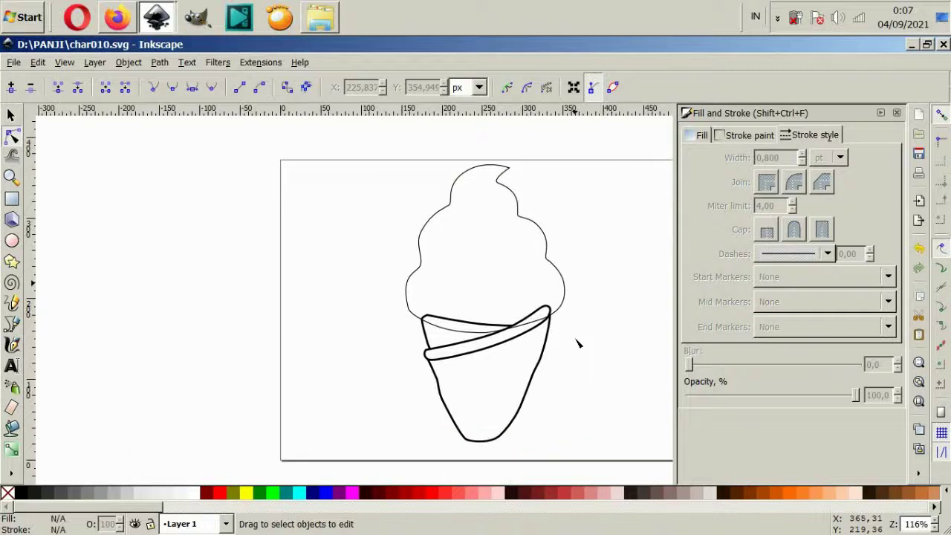
# Step: Set the scoop outline's stroke width to 2 pt
pyautogui.click(12, 117)
pyautogui.hscroll(1, 435, 304)
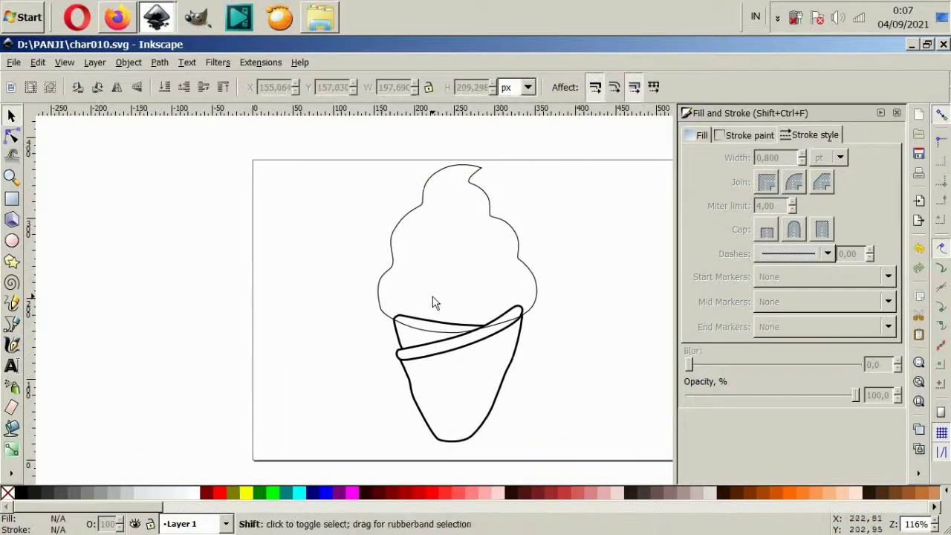
pyautogui.click(520, 250)
pyautogui.tripleClick(773, 157)
pyautogui.write('2')
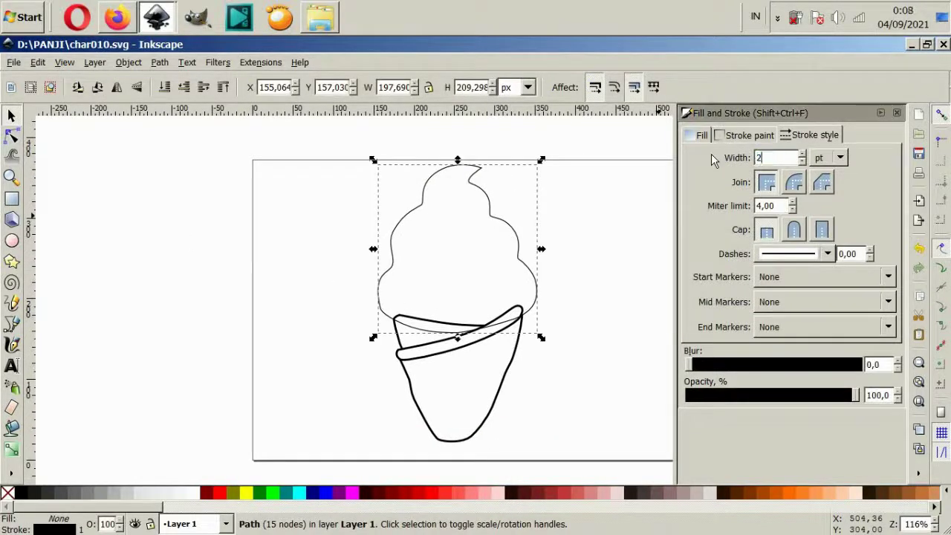
pyautogui.press('Return')
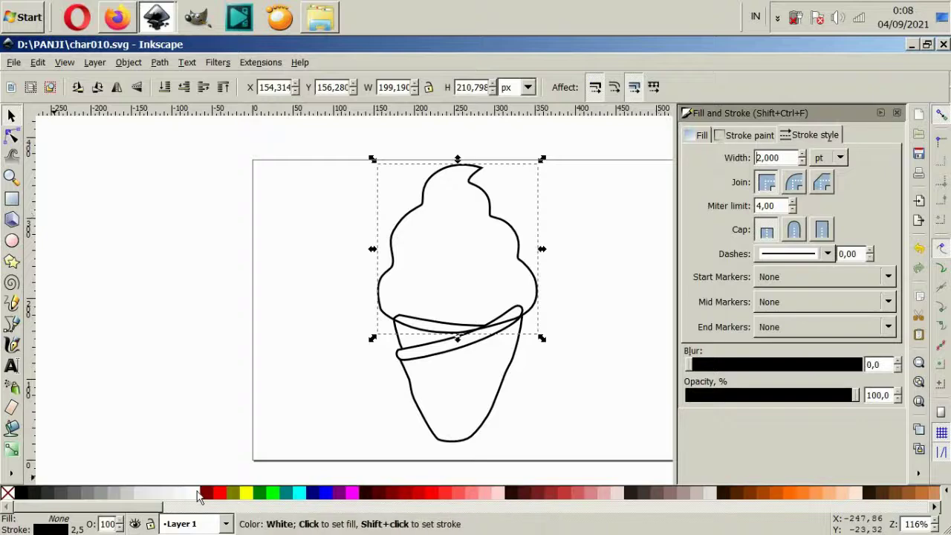
pyautogui.press('Escape')
# Step: Scale the whole ice cream down slightly and nudge it down and right
pyautogui.hscroll(6, 199, 209)
pyautogui.moveTo(174, 148); pyautogui.dragTo(403, 471)
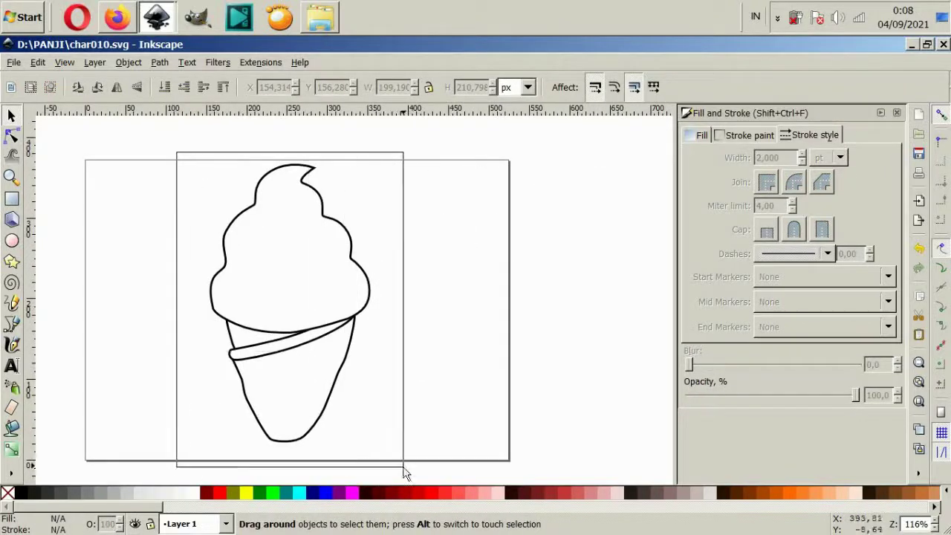
pyautogui.moveTo(377, 160); pyautogui.dragTo(371, 166)
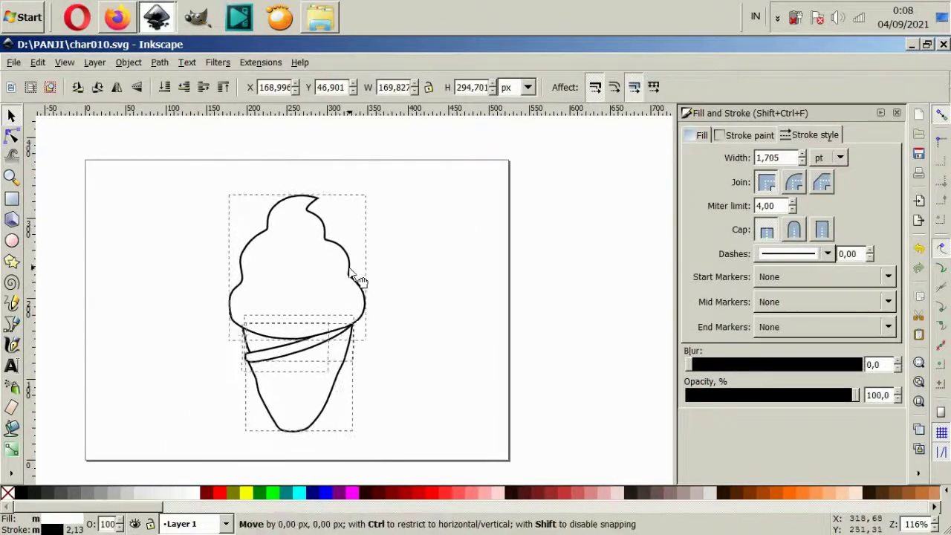
pyautogui.moveTo(363, 278); pyautogui.dragTo(368, 287)
pyautogui.click(451, 370)
pyautogui.scroll(1, 394, 371)
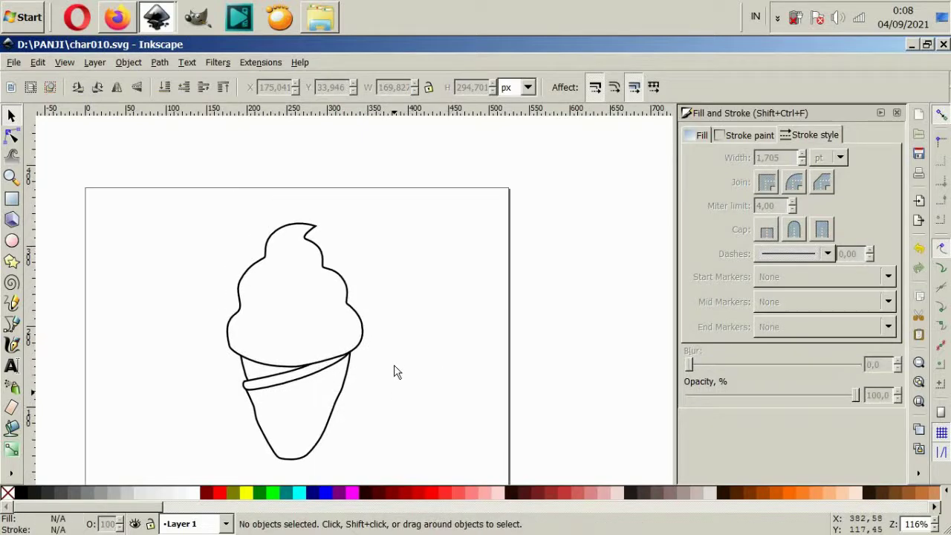
pyautogui.keyDown('ctrl'); pyautogui.click(294, 370); pyautogui.keyUp('ctrl')
pyautogui.scroll(2, 291, 379)
# Step: Drag the scoop's lower-left node handles to bend its curve down toward the rim
pyautogui.scroll(3, 294, 357)
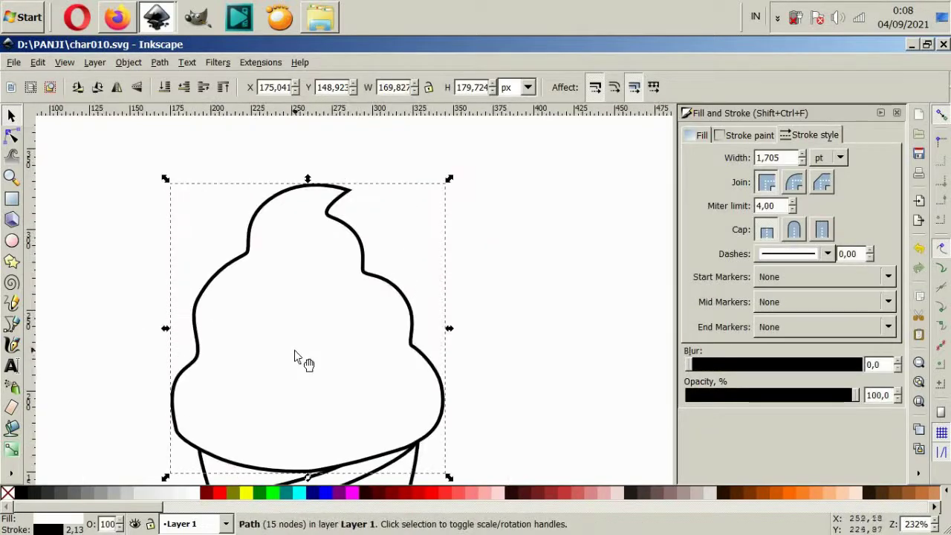
pyautogui.click(11, 321)
pyautogui.scroll(2, 232, 439)
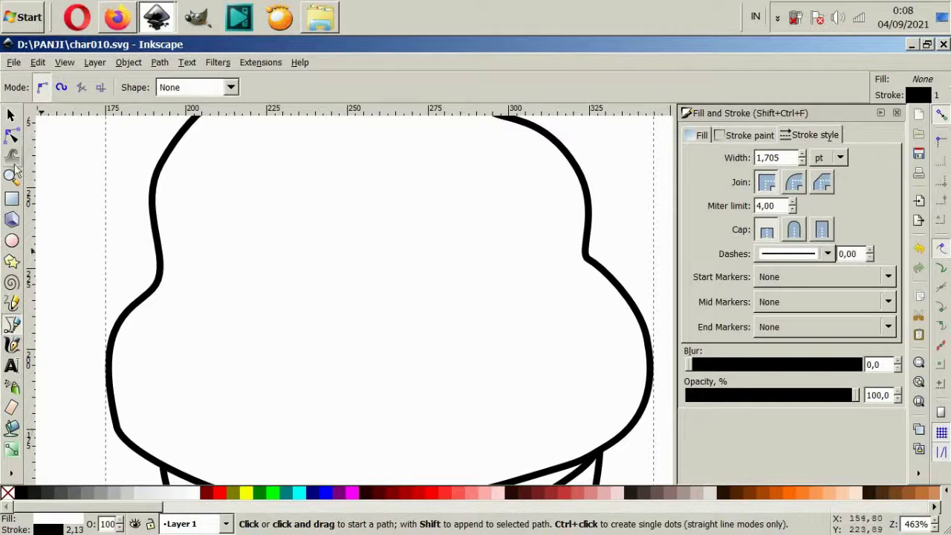
pyautogui.click(11, 134)
pyautogui.scroll(-2, 91, 329)
pyautogui.click(115, 370)
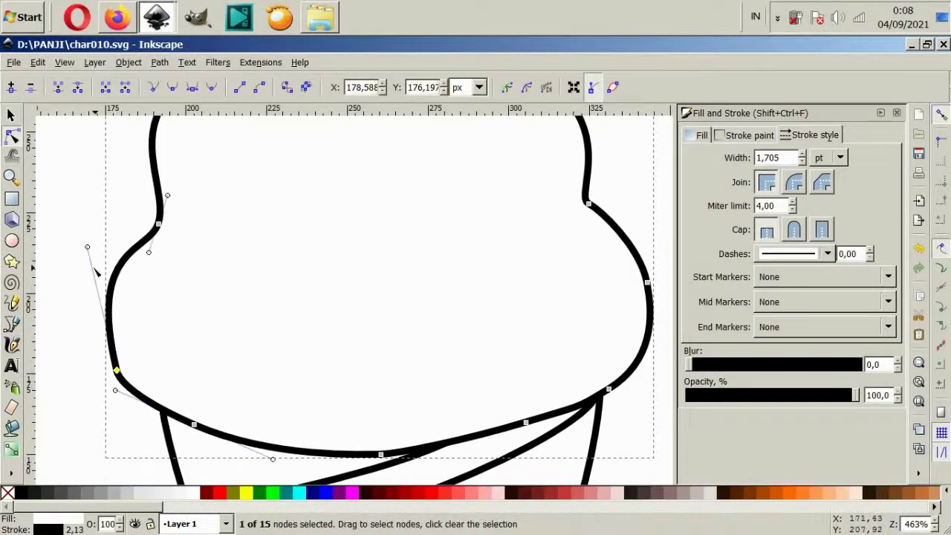
pyautogui.moveTo(90, 252); pyautogui.dragTo(83, 254)
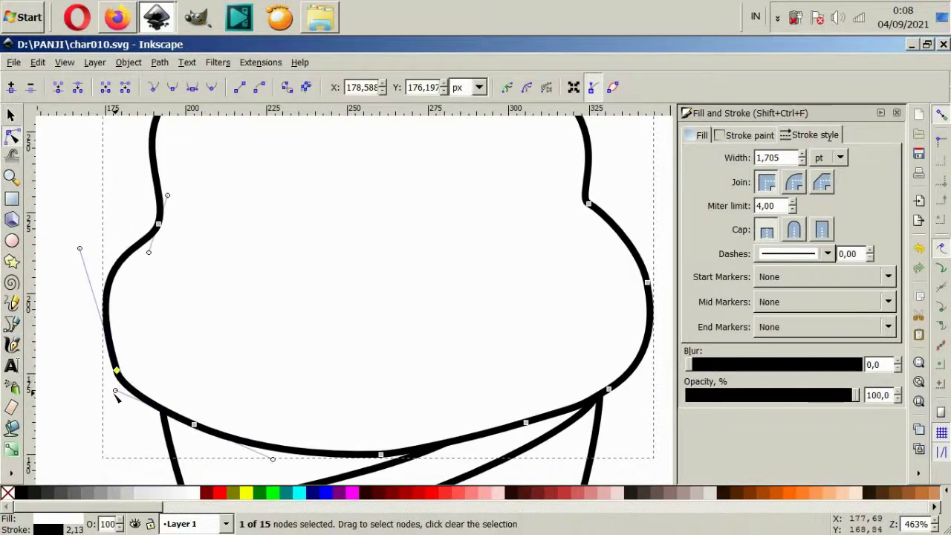
pyautogui.moveTo(127, 397); pyautogui.dragTo(128, 404)
# Step: Insert an extra node on the lower-left curve and fine-tune it into a rounder bulge
pyautogui.click(121, 438)
pyautogui.scroll(-3, 180, 382)
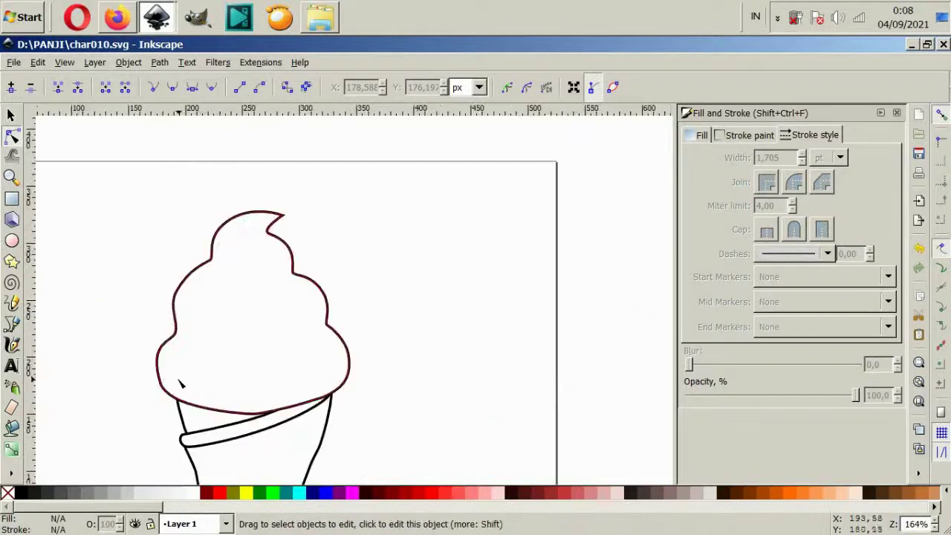
pyautogui.click(181, 383)
pyautogui.scroll(3, 179, 383)
pyautogui.moveTo(127, 382); pyautogui.dragTo(159, 328)
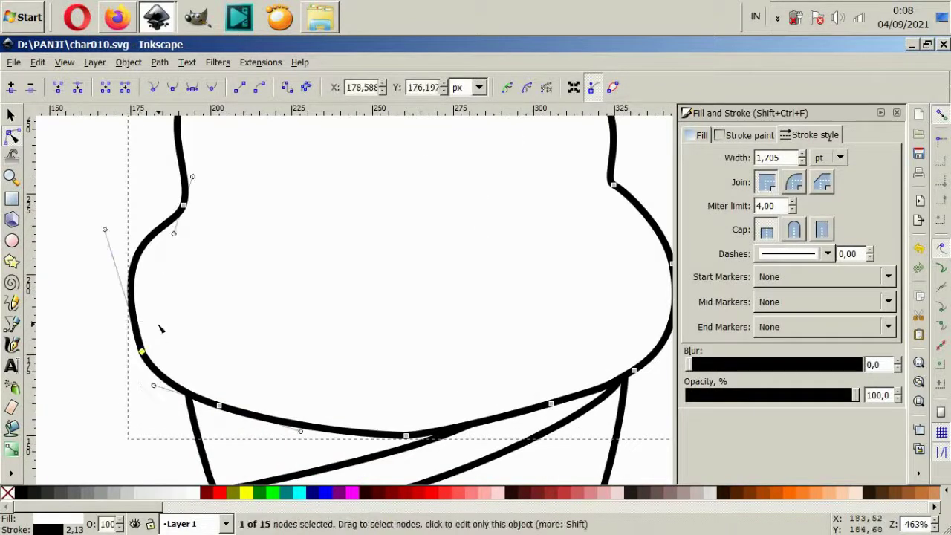
pyautogui.doubleClick(143, 250)
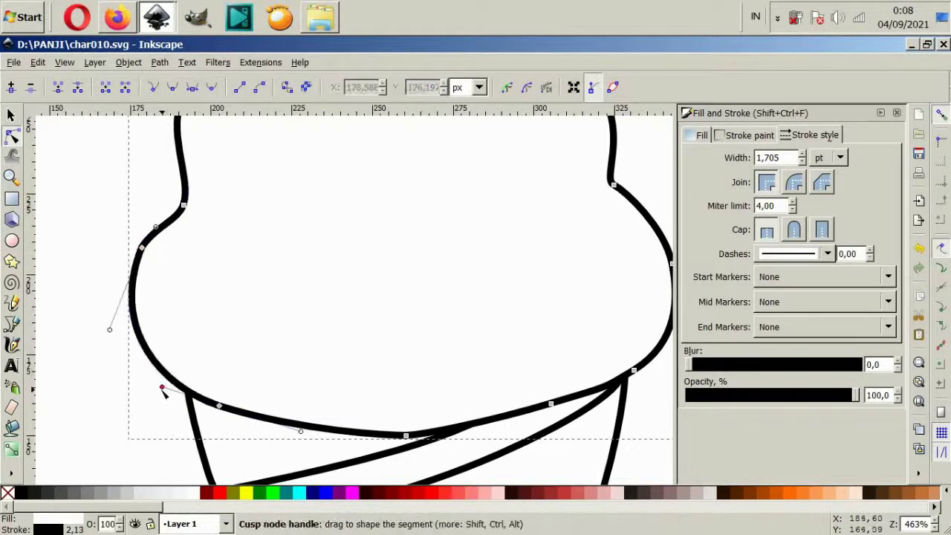
pyautogui.moveTo(110, 329); pyautogui.dragTo(105, 329)
pyautogui.click(95, 389)
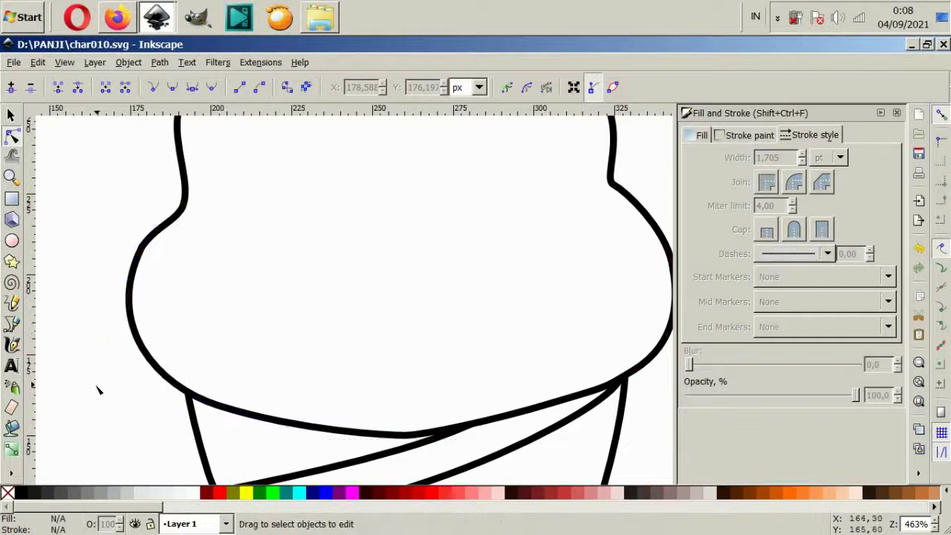
pyautogui.press('-')
pyautogui.press('-')
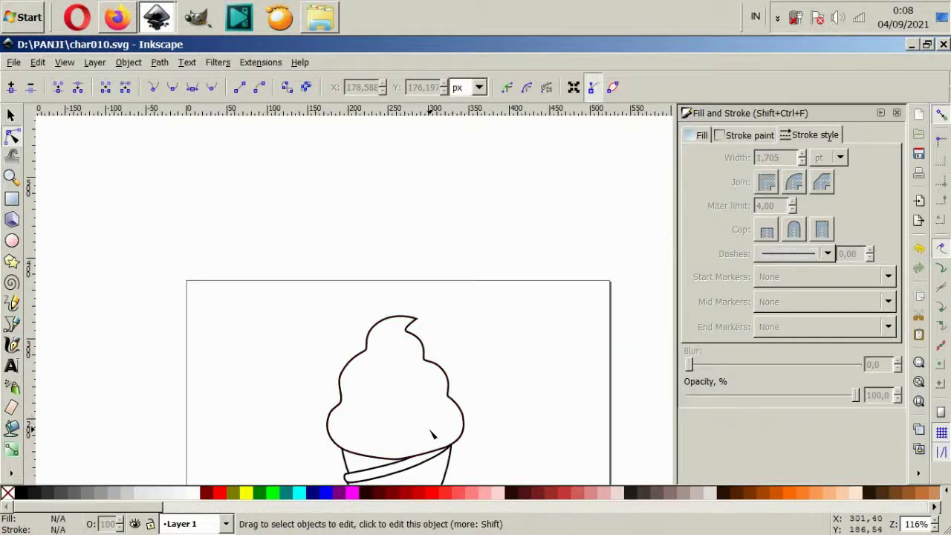
# Step: Make the scoop's top swirl tip node smooth and symmetric
pyautogui.press('+')
pyautogui.click(418, 263)
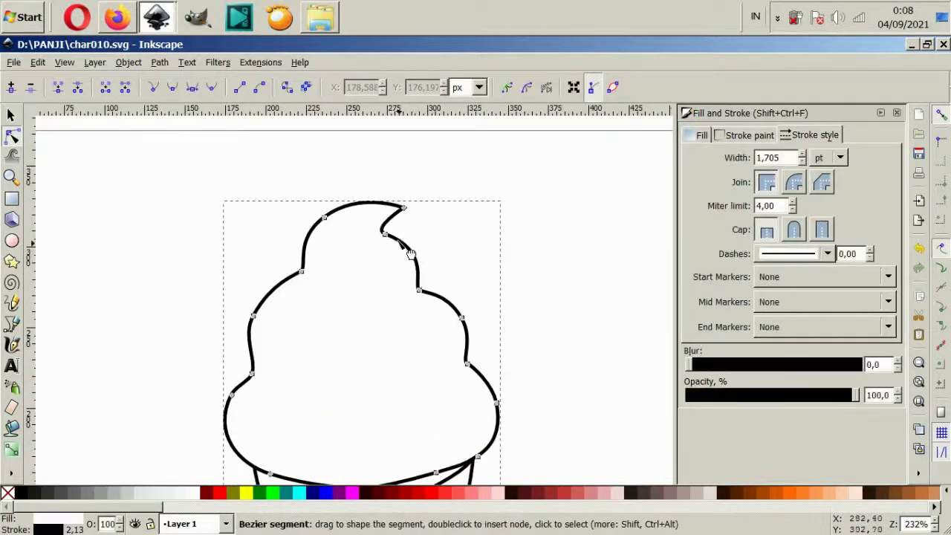
pyautogui.scroll(1, 387, 235)
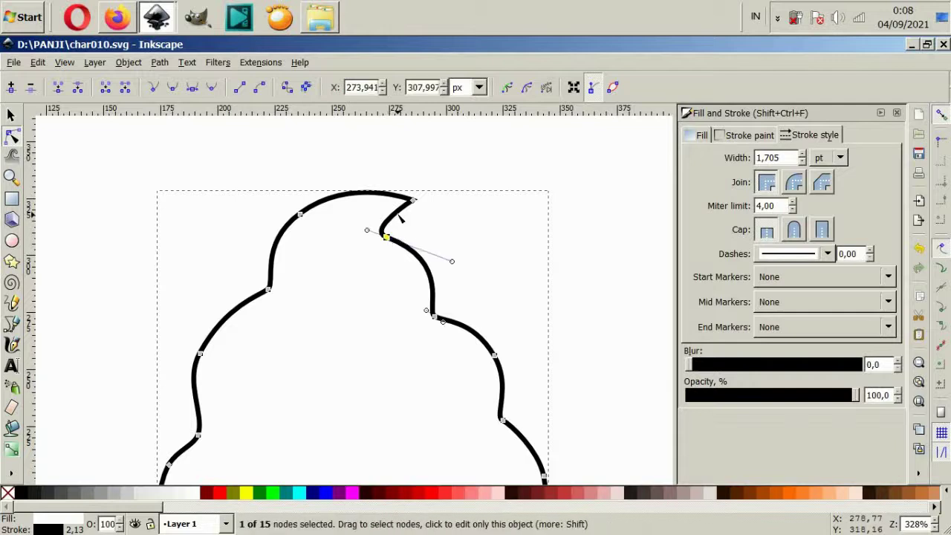
pyautogui.click(413, 200)
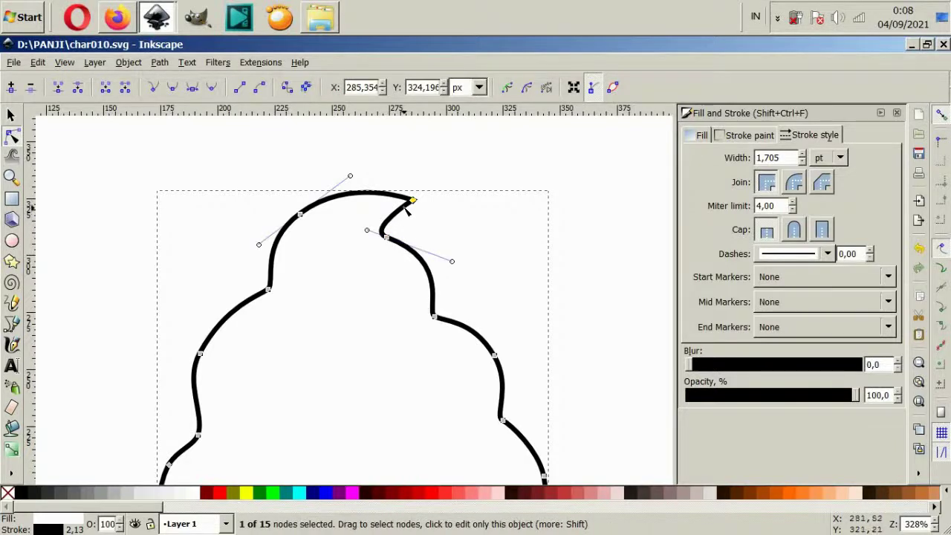
pyautogui.scroll(2, 383, 218)
pyautogui.moveTo(350, 242); pyautogui.dragTo(355, 236)
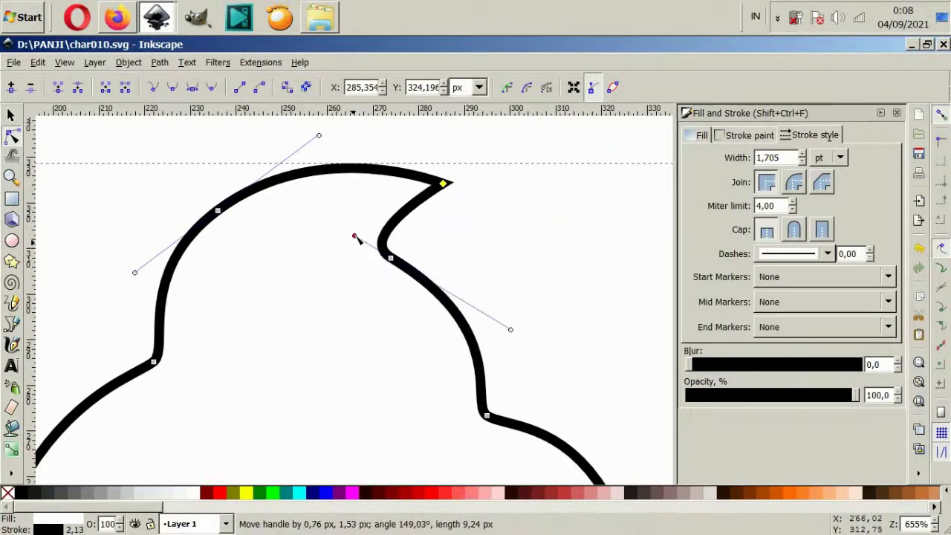
pyautogui.hotkey('ctrl', 'z')
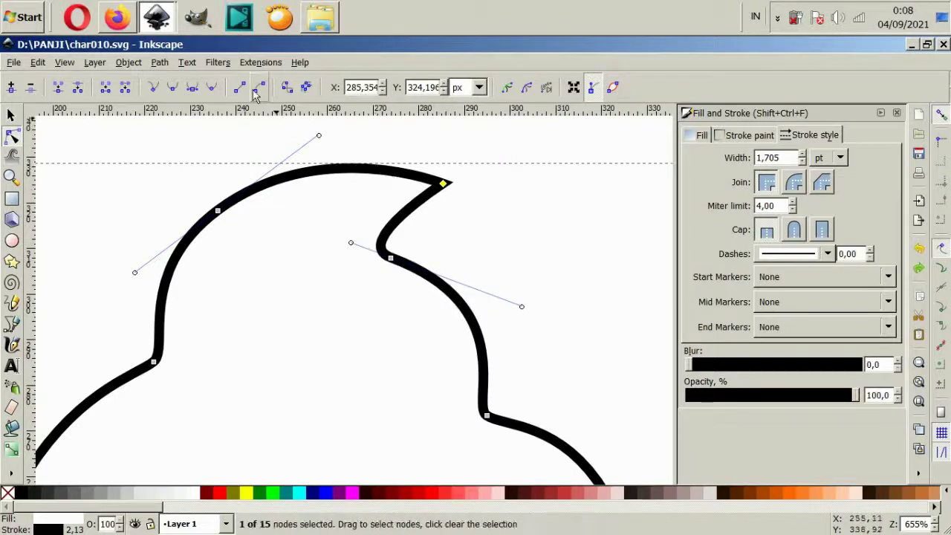
pyautogui.click(204, 88)
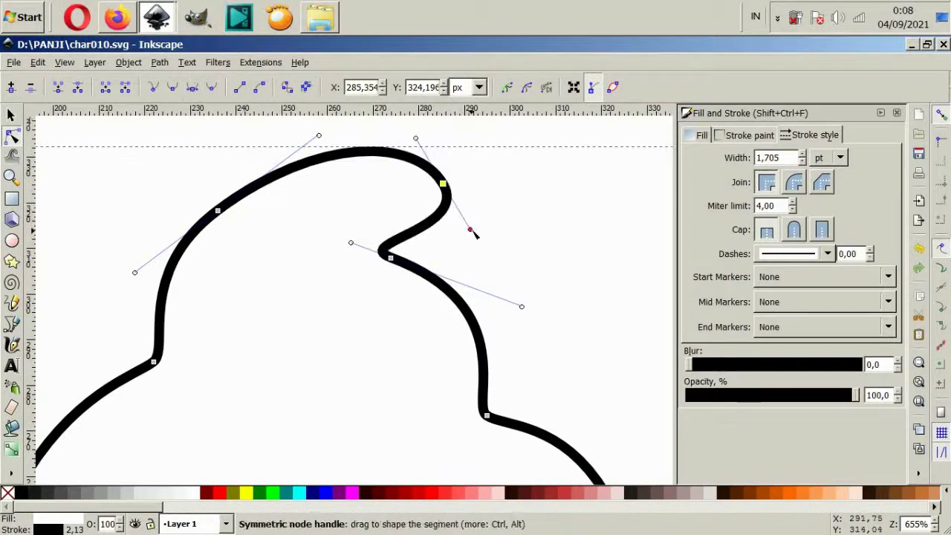
# Step: Drag the tip and inner-curve handles so the peak curls over into a hooked swirl
pyautogui.moveTo(469, 230)
pyautogui.mouseDown()
pyautogui.moveTo(456, 204)
pyautogui.moveTo(413, 217)
pyautogui.mouseUp()
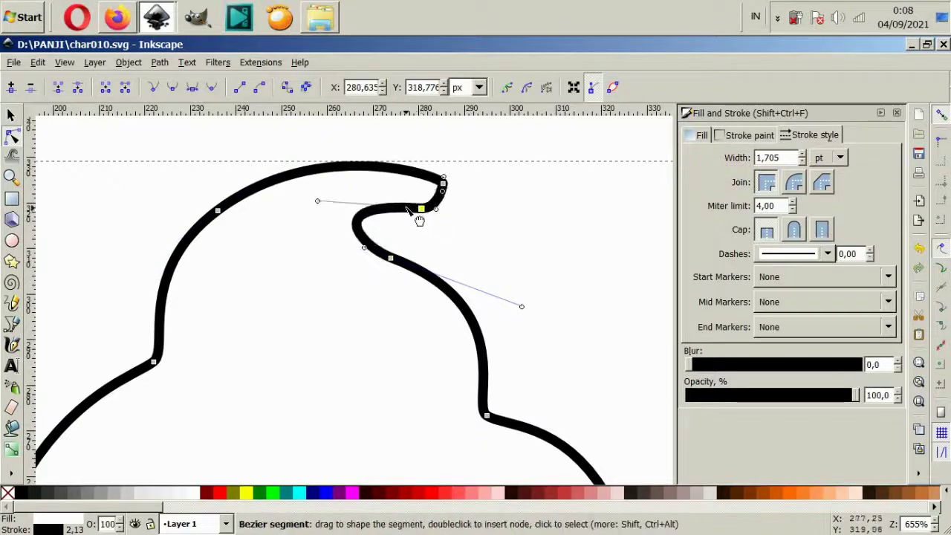
pyautogui.moveTo(318, 201)
pyautogui.mouseDown()
pyautogui.moveTo(353, 224)
pyautogui.moveTo(340, 213)
pyautogui.mouseUp()
pyautogui.moveTo(435, 206); pyautogui.dragTo(446, 203)
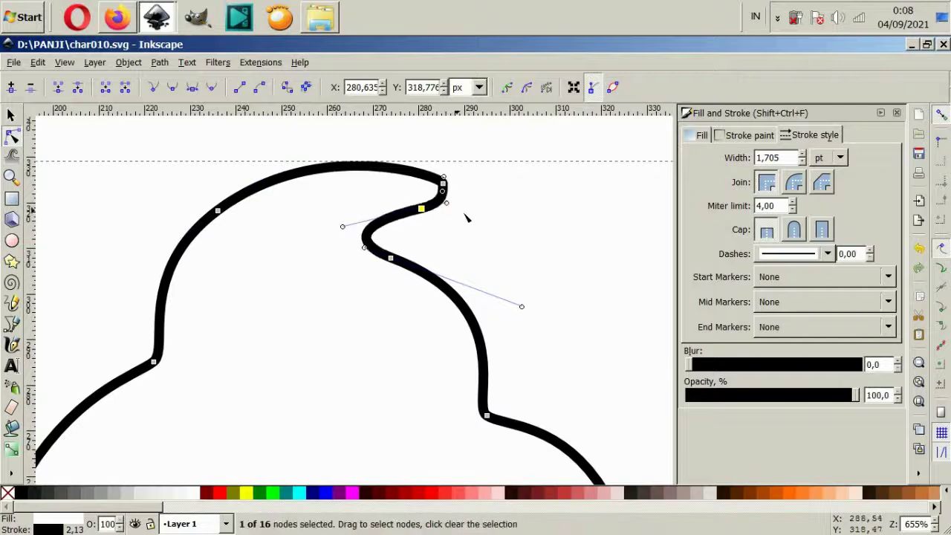
pyautogui.click(535, 342)
pyautogui.scroll(-1, 569, 350)
# Step: Raise the two left-edge nodes and adjust the curve of the scoop's left bulge
pyautogui.scroll(-2, 565, 347)
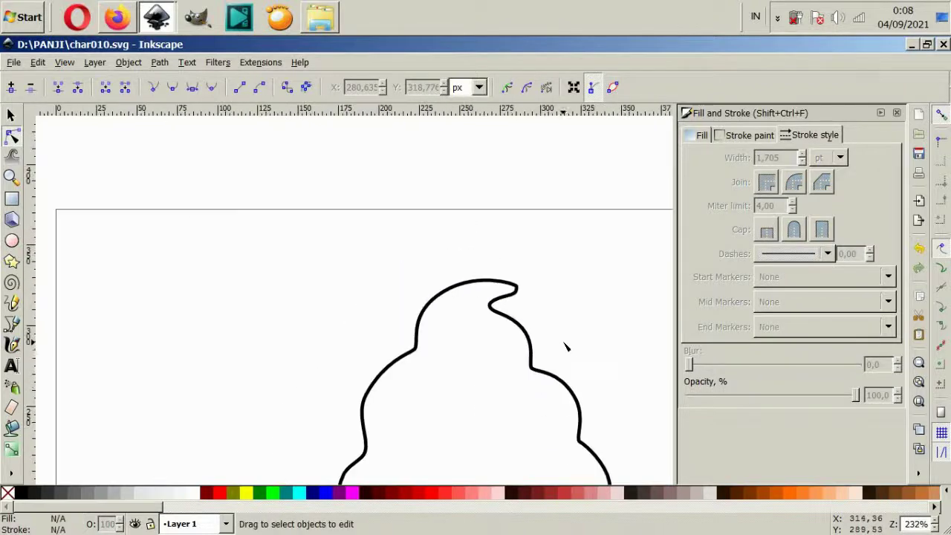
pyautogui.scroll(-4, 566, 351)
pyautogui.scroll(-2, 568, 357)
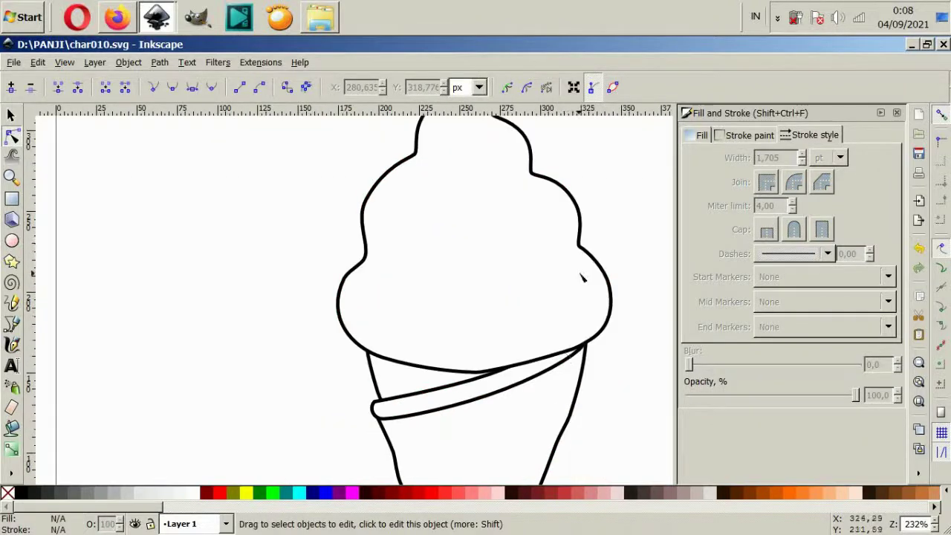
pyautogui.scroll(2, 572, 276)
pyautogui.click(362, 269)
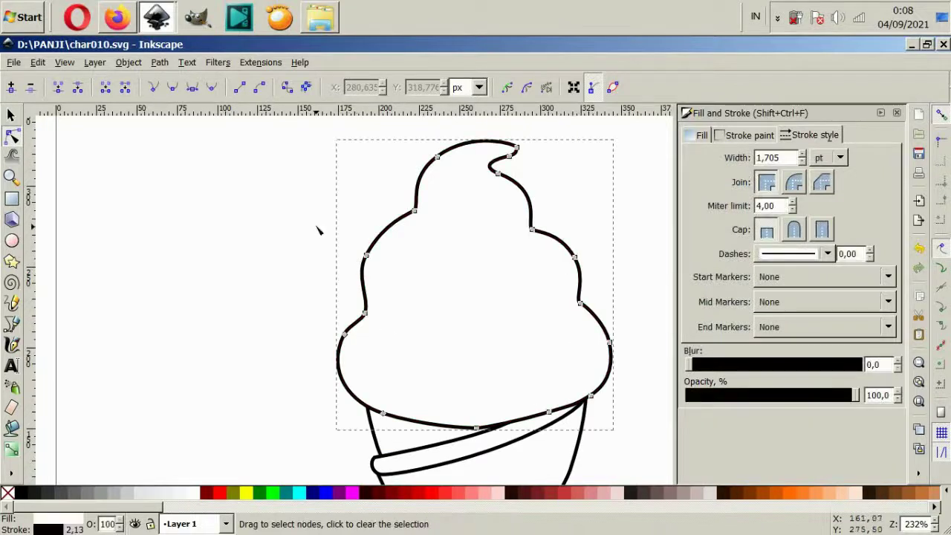
pyautogui.moveTo(384, 325); pyautogui.dragTo(383, 324)
pyautogui.moveTo(368, 260); pyautogui.dragTo(369, 245)
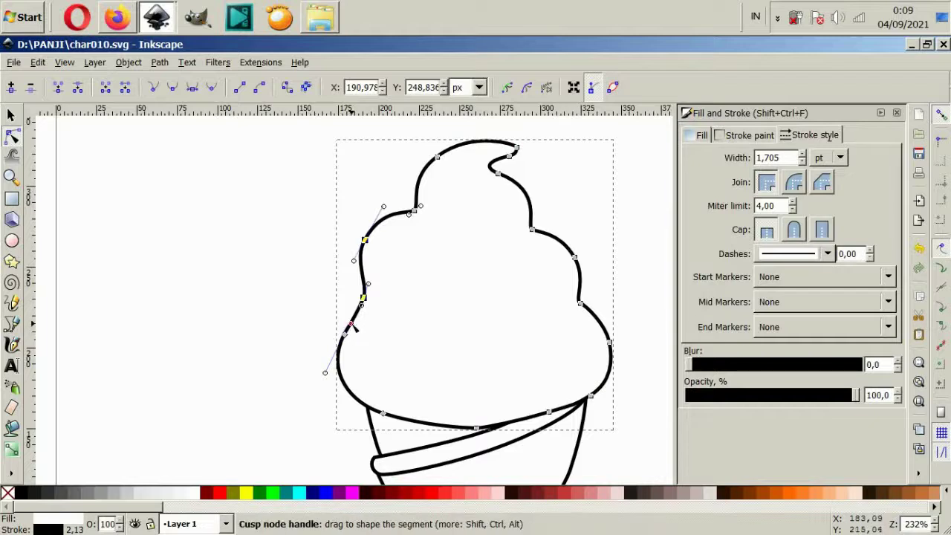
pyautogui.moveTo(351, 324); pyautogui.dragTo(345, 312)
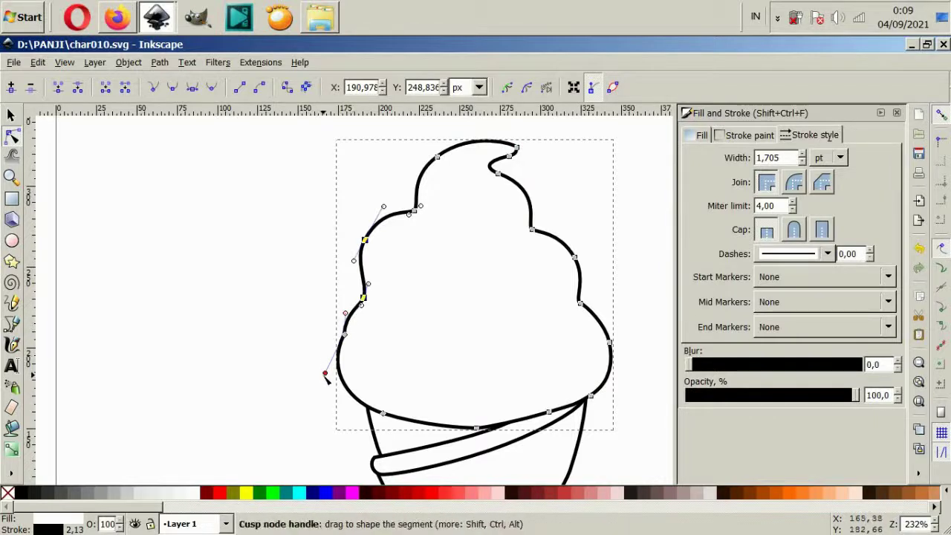
# Step: Widen the lower-left bulge, make its node symmetric, and shift the bottom-left node onto the rim
pyautogui.moveTo(325, 373); pyautogui.dragTo(340, 385)
pyautogui.moveTo(345, 335); pyautogui.dragTo(337, 341)
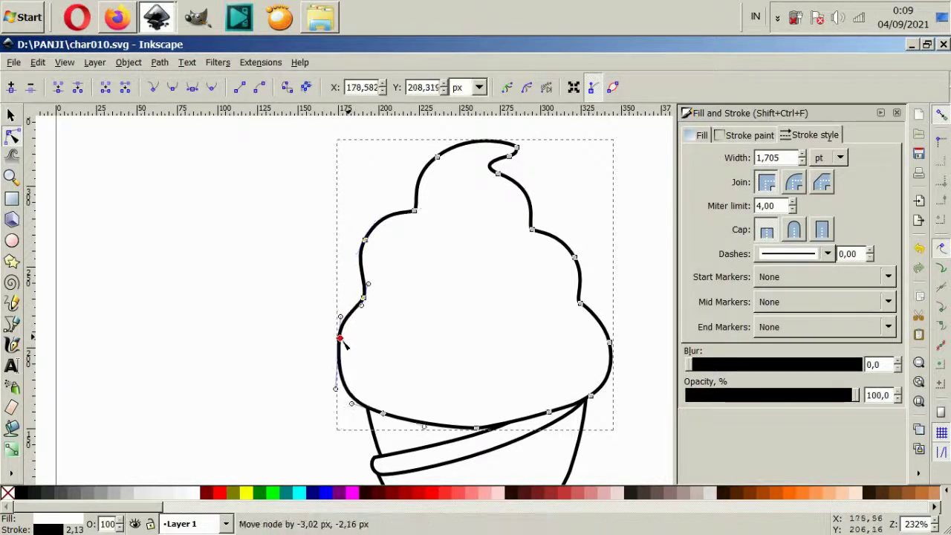
pyautogui.moveTo(331, 392); pyautogui.dragTo(321, 376)
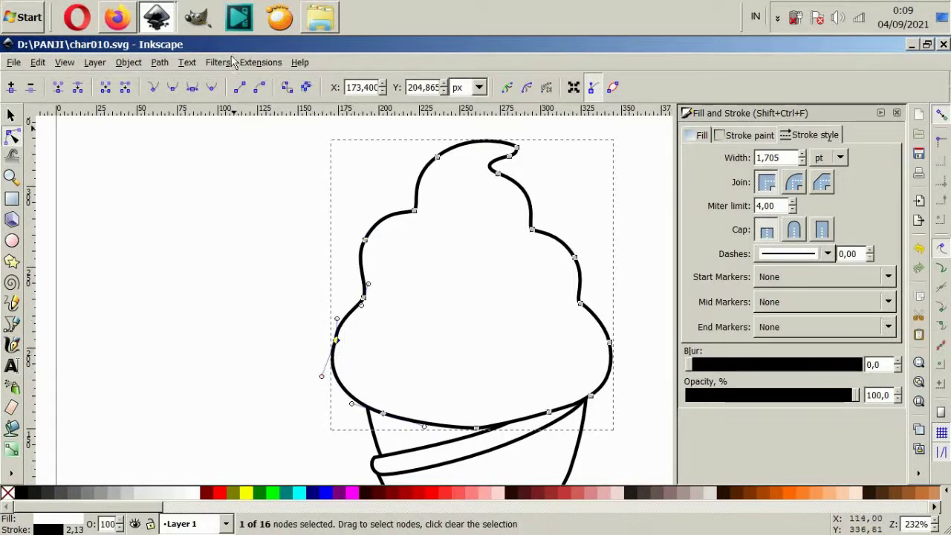
pyautogui.click(193, 88)
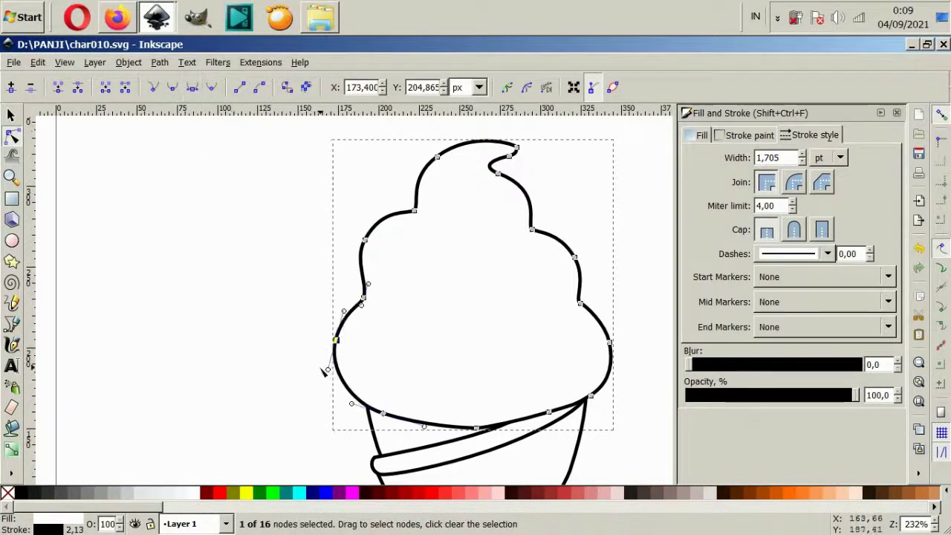
pyautogui.moveTo(328, 370); pyautogui.dragTo(331, 375)
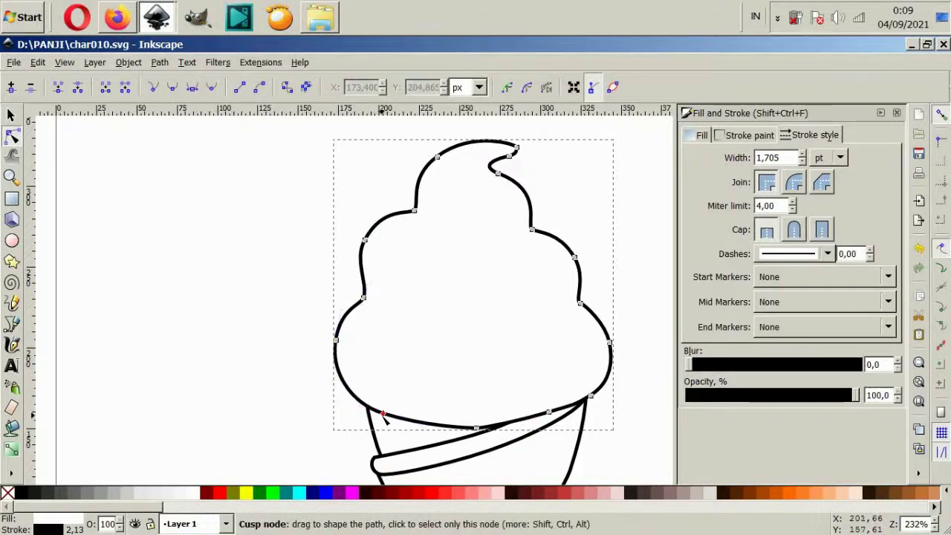
pyautogui.moveTo(383, 414)
pyautogui.mouseDown()
pyautogui.moveTo(373, 427)
pyautogui.moveTo(372, 404)
pyautogui.mouseUp()
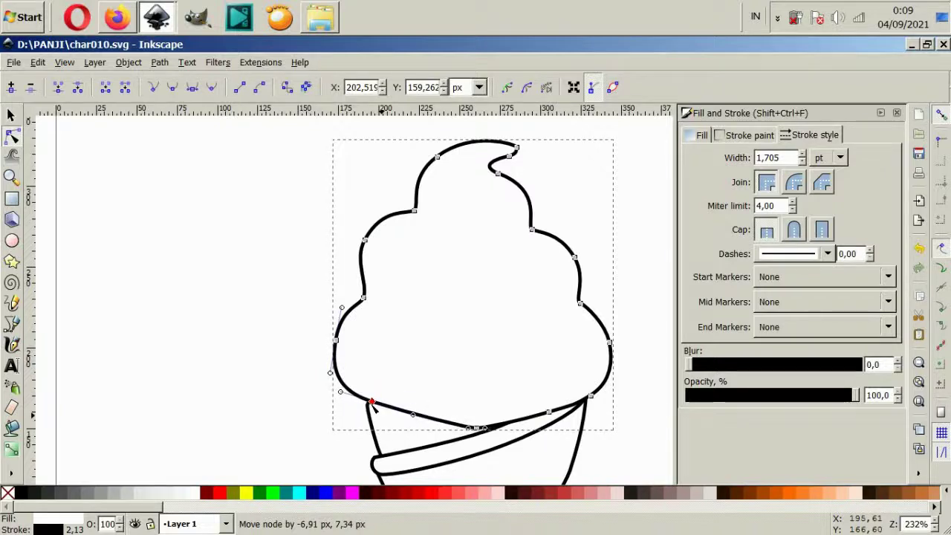
pyautogui.click(307, 421)
# Step: Nudge the scoop's right-side bottom-edge node slightly downward
pyautogui.scroll(-1, 595, 427)
pyautogui.hscroll(2, 571, 410)
pyautogui.hscroll(2, 499, 389)
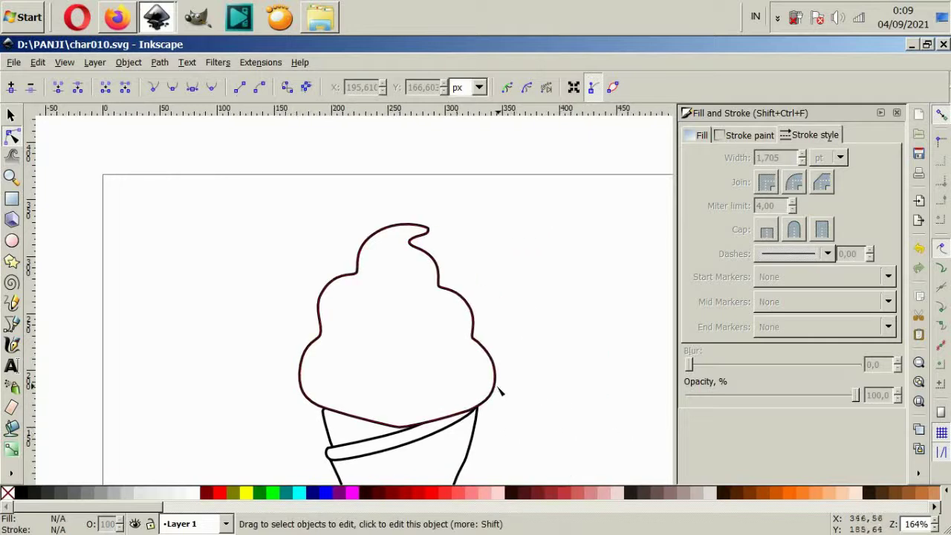
pyautogui.click(492, 390)
pyautogui.scroll(2, 480, 391)
pyautogui.moveTo(514, 330); pyautogui.dragTo(512, 337)
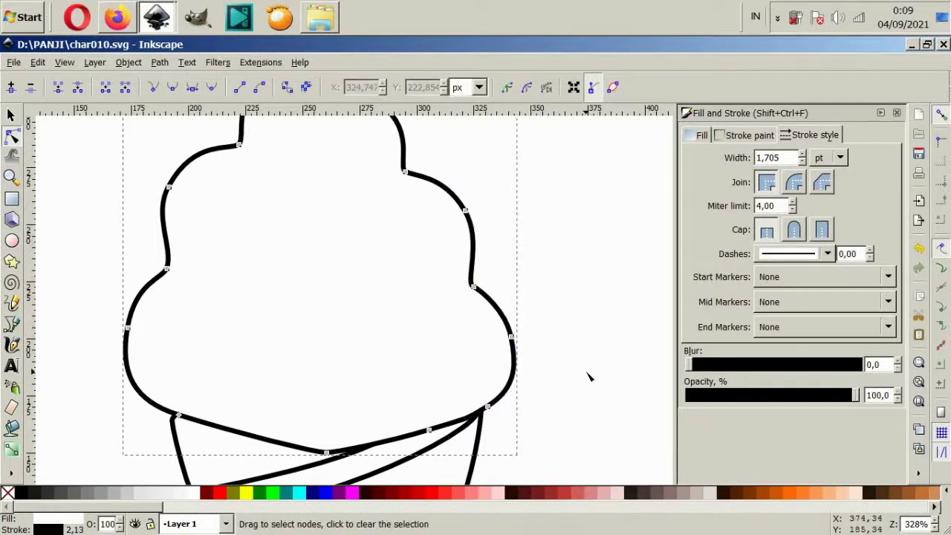
pyautogui.click(556, 406)
# Step: Delete the extra middle node on the scoop's bottom edge and adjust the cusp at the band
pyautogui.keyDown('ctrl'); pyautogui.scroll(-3, 556, 406); pyautogui.keyUp('ctrl')
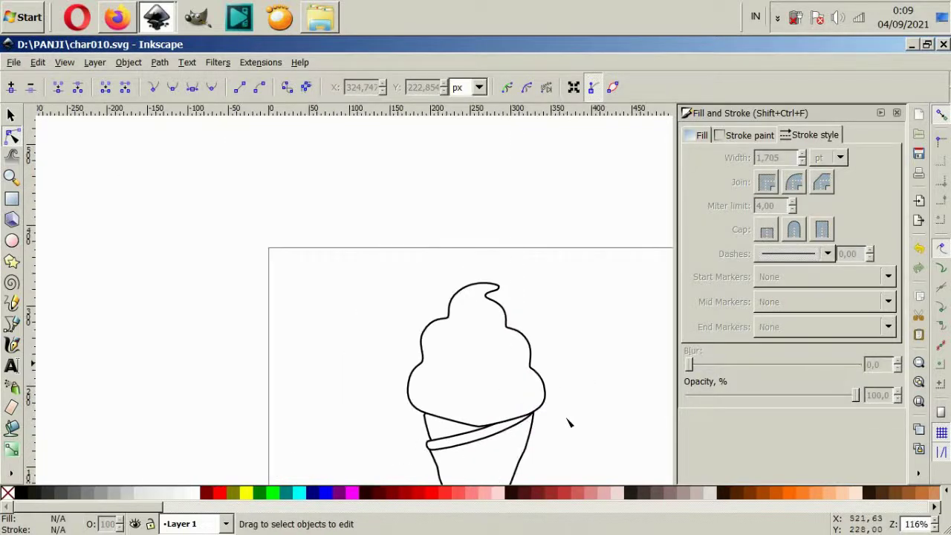
pyautogui.scroll(-2, 567, 420)
pyautogui.hscroll(1, 568, 423)
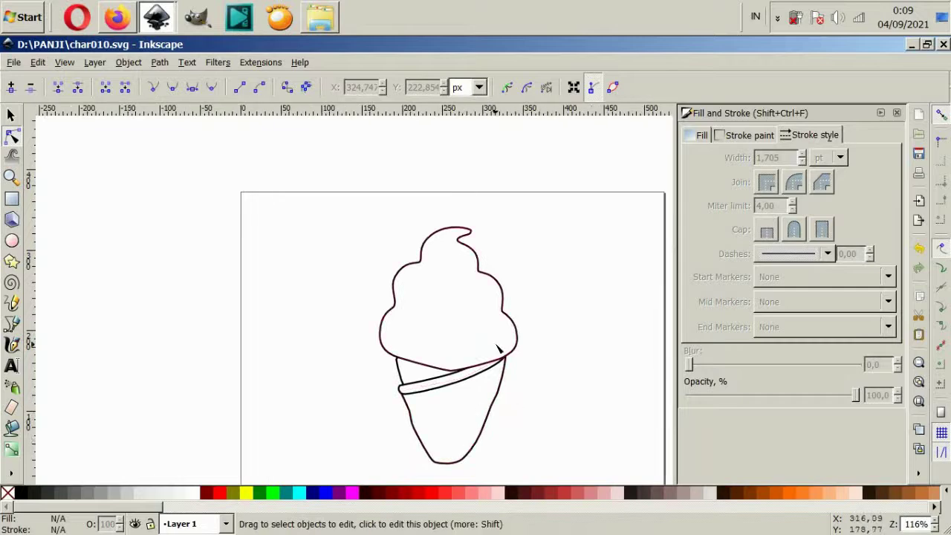
pyautogui.keyDown('ctrl'); pyautogui.scroll(2, 446, 403); pyautogui.keyUp('ctrl')
pyautogui.click(404, 400)
pyautogui.keyDown('ctrl'); pyautogui.scroll(2, 404, 400); pyautogui.keyUp('ctrl')
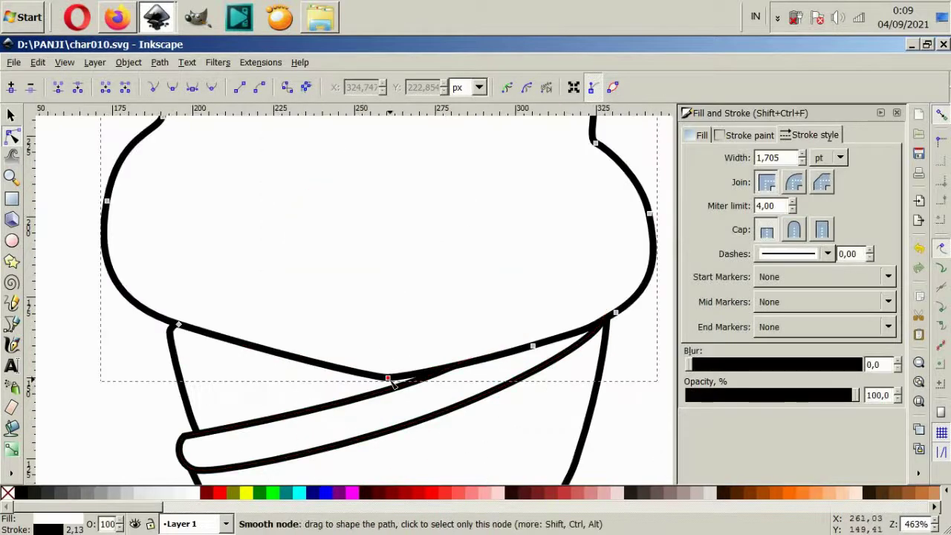
pyautogui.moveTo(388, 379); pyautogui.dragTo(387, 371)
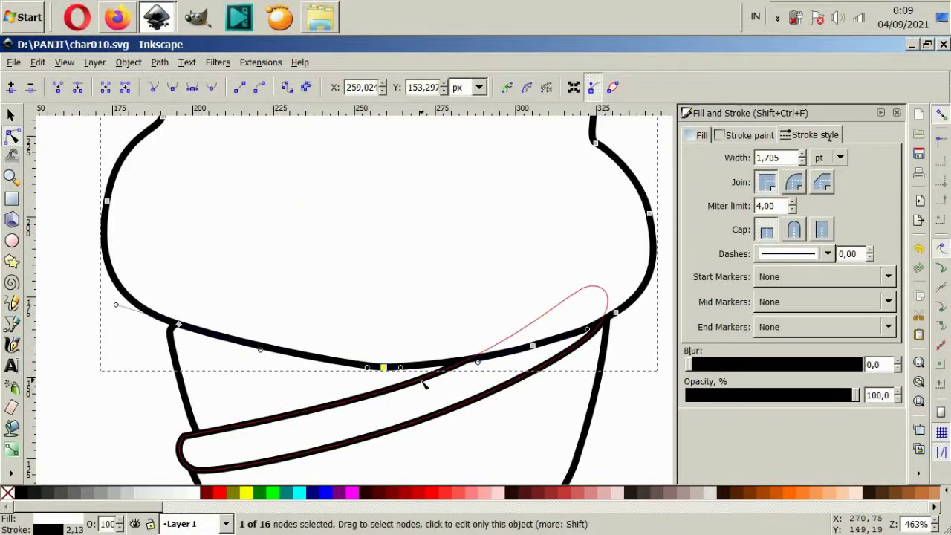
pyautogui.press('Delete')
pyautogui.moveTo(534, 350); pyautogui.dragTo(532, 348)
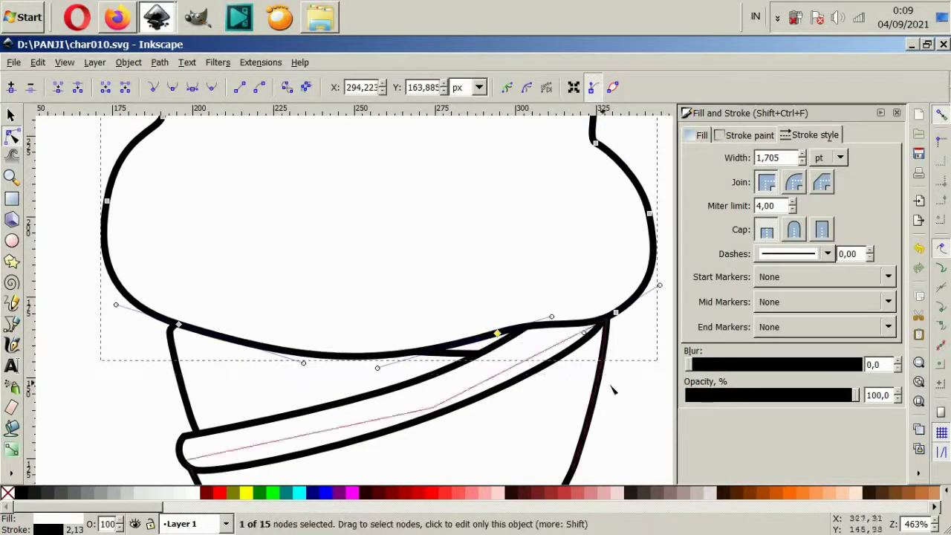
pyautogui.click(624, 407)
pyautogui.scroll(-2, 622, 399)
pyautogui.scroll(2, 565, 402)
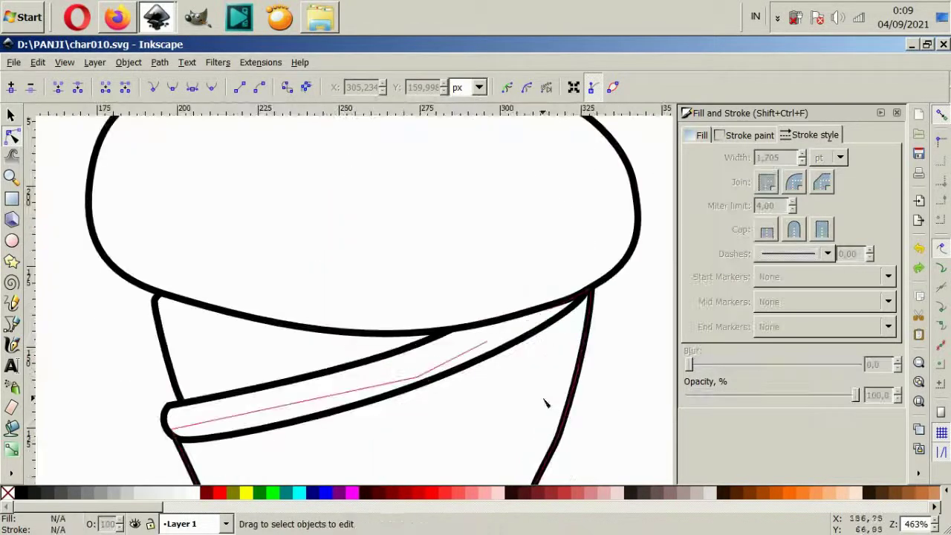
pyautogui.click(12, 325)
pyautogui.keyDown('ctrl'); pyautogui.scroll(-2, 276, 297); pyautogui.keyUp('ctrl')
# Step: Draw the lower swirl crease across the scoop's bottom tier, redrawing it after a false start
pyautogui.scroll(3, 265, 329)
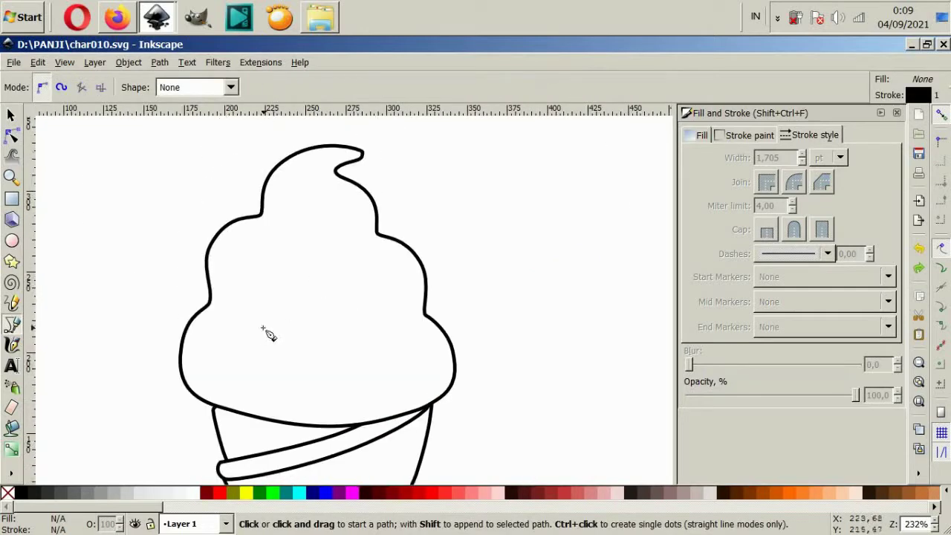
pyautogui.keyDown('ctrl'); pyautogui.scroll(2, 160, 334); pyautogui.keyUp('ctrl')
pyautogui.click(120, 351)
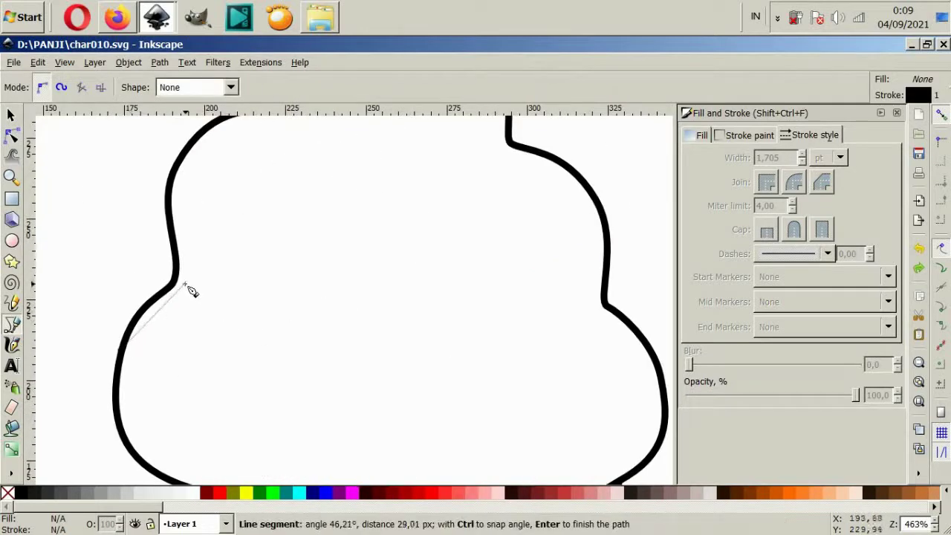
pyautogui.moveTo(185, 285); pyautogui.dragTo(243, 256)
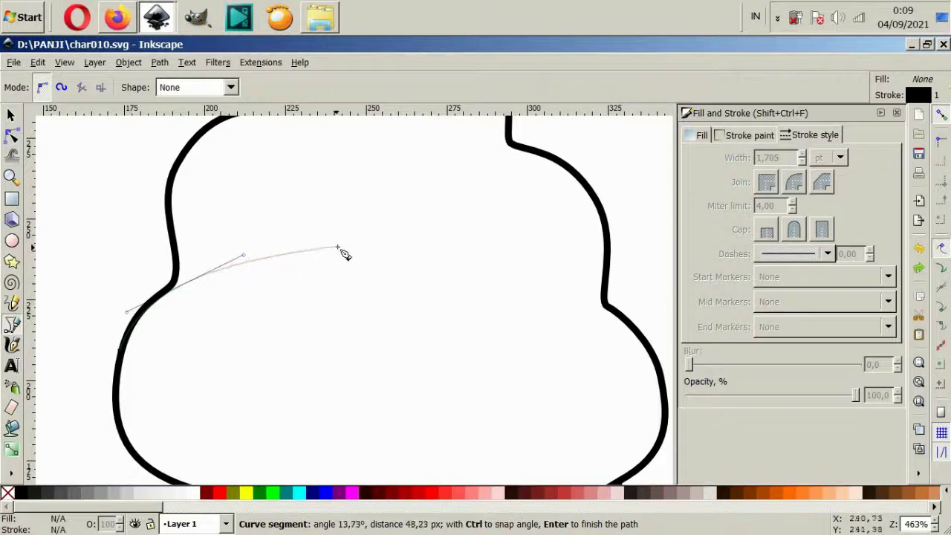
pyautogui.moveTo(351, 248); pyautogui.dragTo(408, 249)
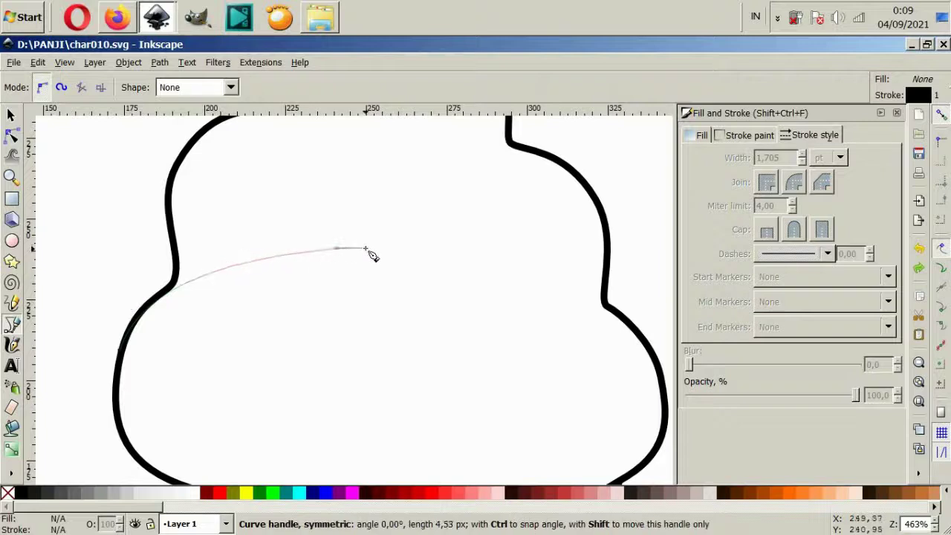
pyautogui.doubleClick(494, 276)
pyautogui.scroll(4, 520, 291)
pyautogui.click(518, 259)
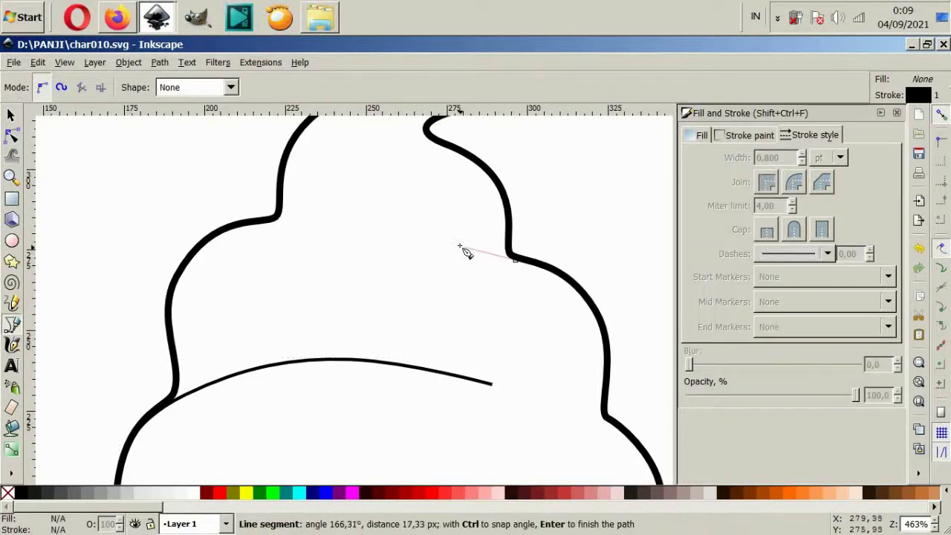
pyautogui.moveTo(425, 233); pyautogui.dragTo(364, 218)
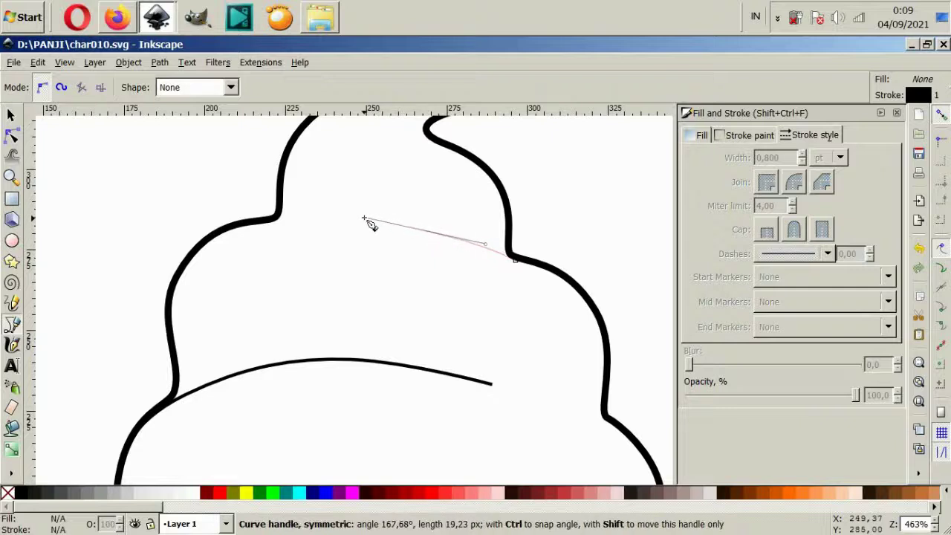
pyautogui.press('Escape')
pyautogui.hotkey('ctrl', 'z')
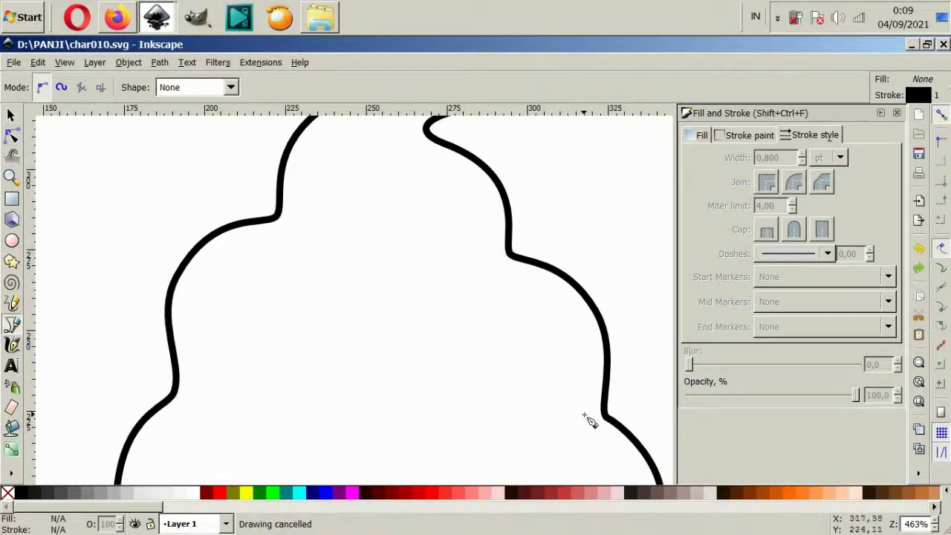
pyautogui.click(591, 402)
pyautogui.moveTo(520, 377); pyautogui.dragTo(439, 350)
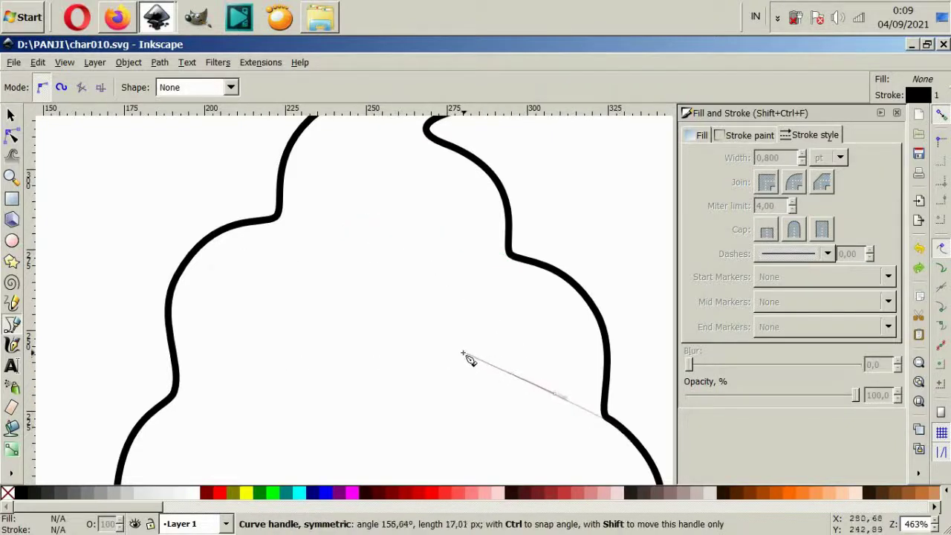
pyautogui.doubleClick(300, 364)
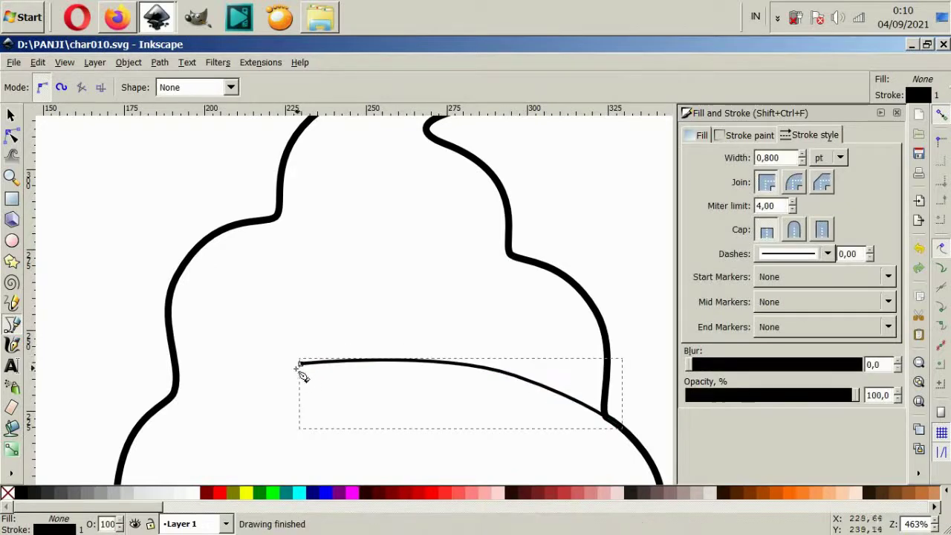
# Step: Draw the middle-tier swirl line and the top swirl line under the curl, then select the lower line
pyautogui.click(202, 243)
pyautogui.moveTo(279, 219); pyautogui.dragTo(332, 209)
pyautogui.doubleClick(438, 239)
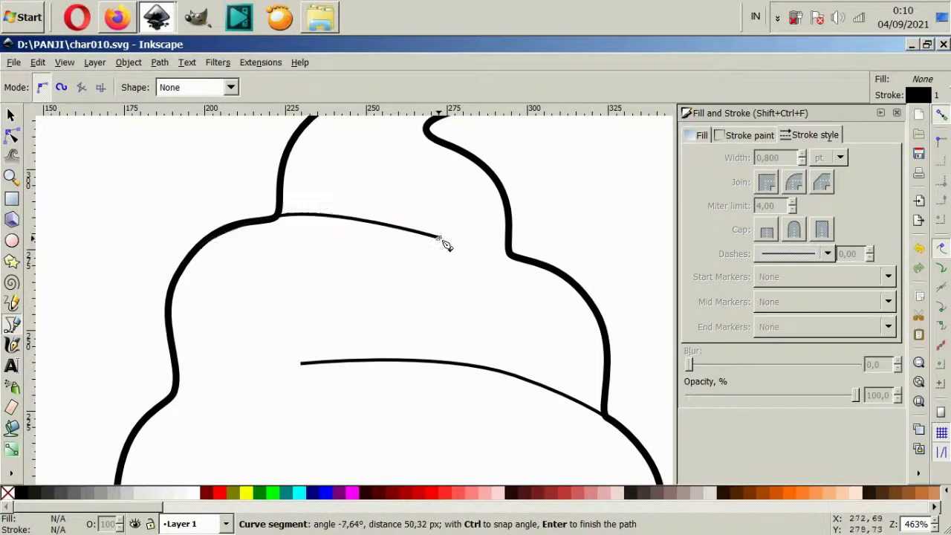
pyautogui.scroll(4, 438, 245)
pyautogui.click(471, 270)
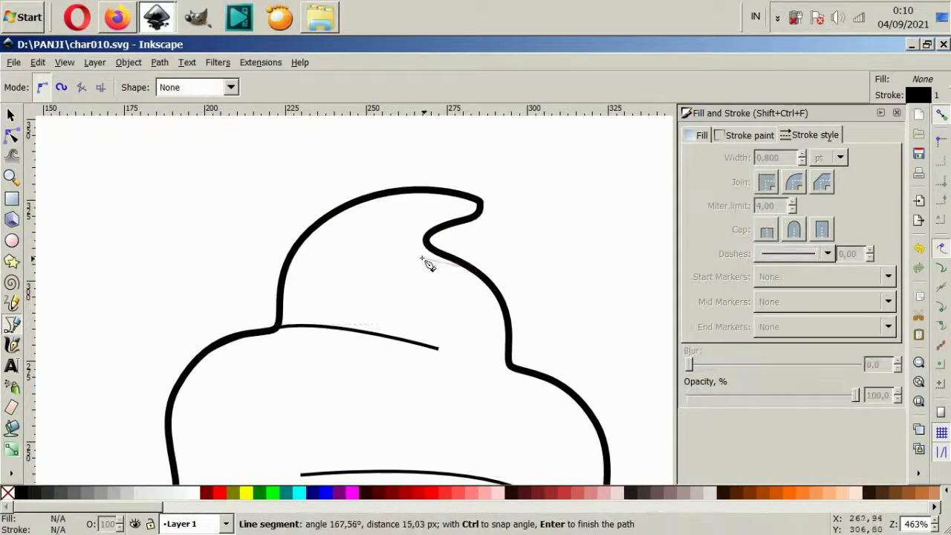
pyautogui.moveTo(339, 244); pyautogui.dragTo(371, 240)
pyautogui.press('Return')
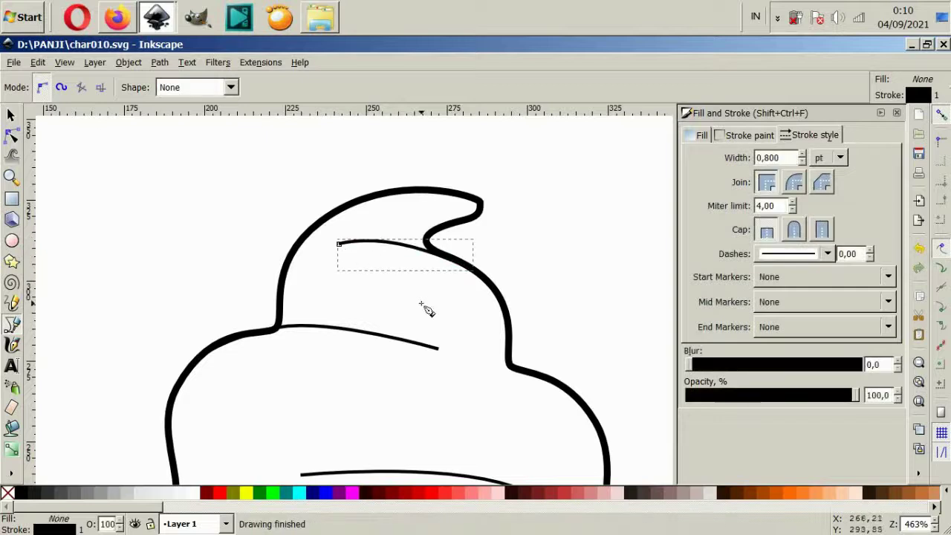
pyautogui.scroll(-2, 473, 317)
pyautogui.keyDown('ctrl'); pyautogui.scroll(-4, 484, 323); pyautogui.keyUp('ctrl')
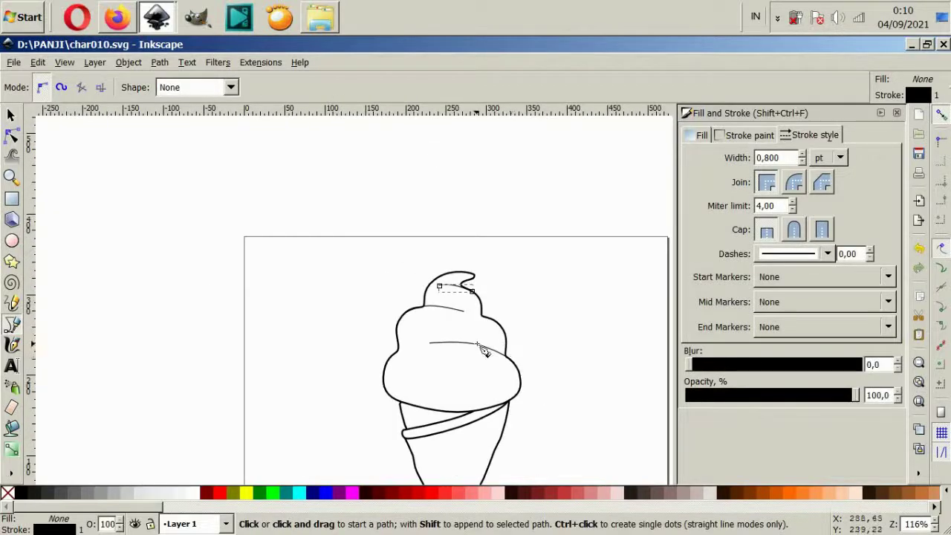
pyautogui.keyDown('ctrl'); pyautogui.scroll(3, 482, 350); pyautogui.keyUp('ctrl')
pyautogui.keyDown('ctrl'); pyautogui.scroll(1, 484, 382); pyautogui.keyUp('ctrl')
pyautogui.click(11, 115)
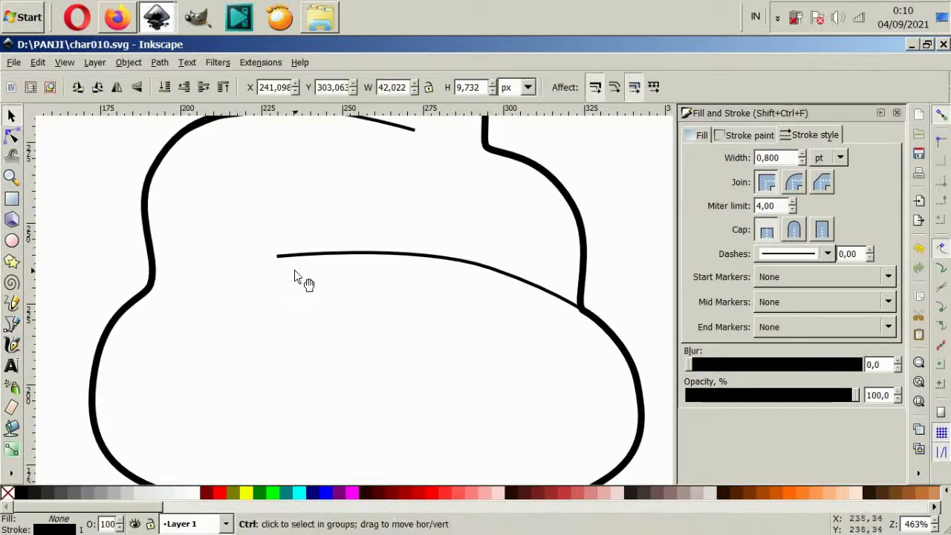
pyautogui.keyDown('ctrl'); pyautogui.scroll(-4, 394, 270); pyautogui.keyUp('ctrl')
pyautogui.keyDown('ctrl'); pyautogui.scroll(4, 387, 266); pyautogui.keyUp('ctrl')
# Step: Give all three swirl crease lines a 2 pt stroke width
pyautogui.scroll(4, 357, 263)
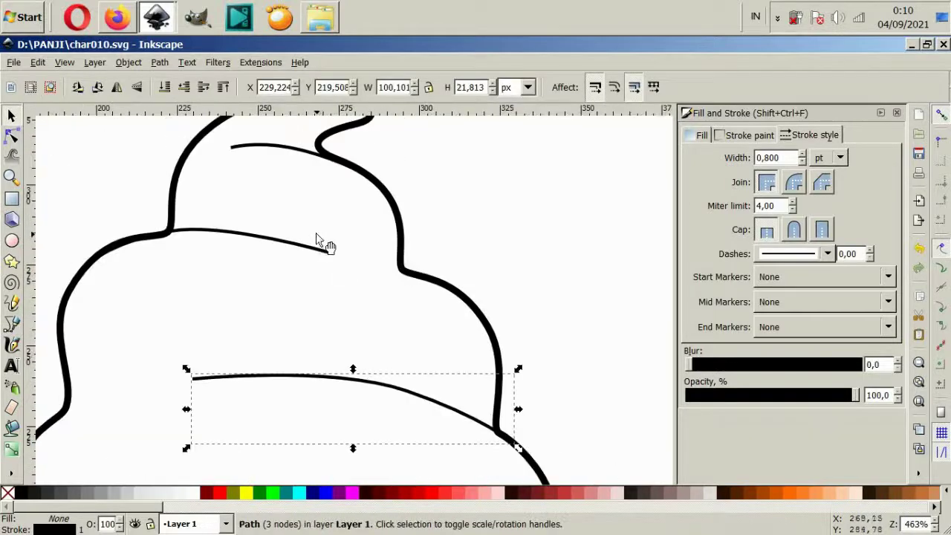
pyautogui.keyDown('shift'); pyautogui.click(316, 249); pyautogui.keyUp('shift')
pyautogui.keyDown('shift'); pyautogui.click(298, 152); pyautogui.keyUp('shift')
pyautogui.click(778, 158)
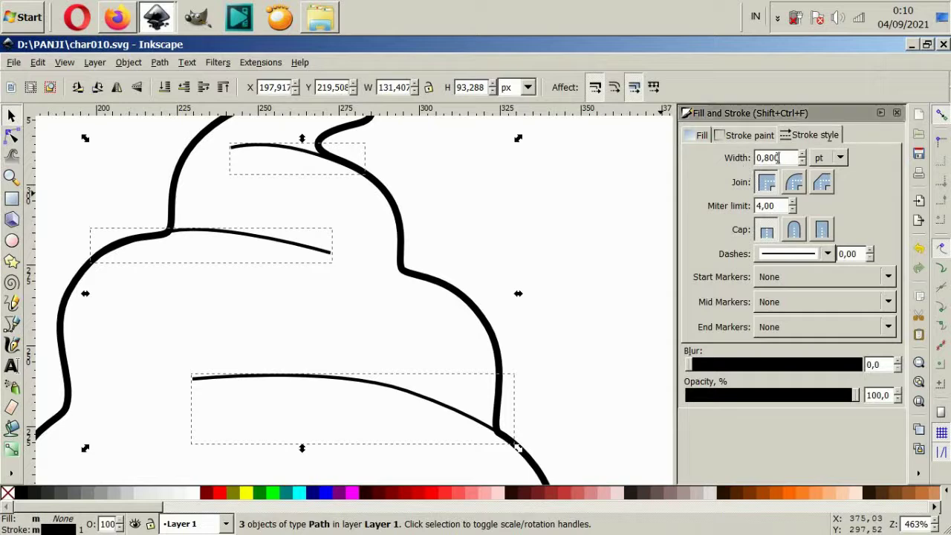
pyautogui.write('2')
pyautogui.press('Return')
pyautogui.click(503, 208)
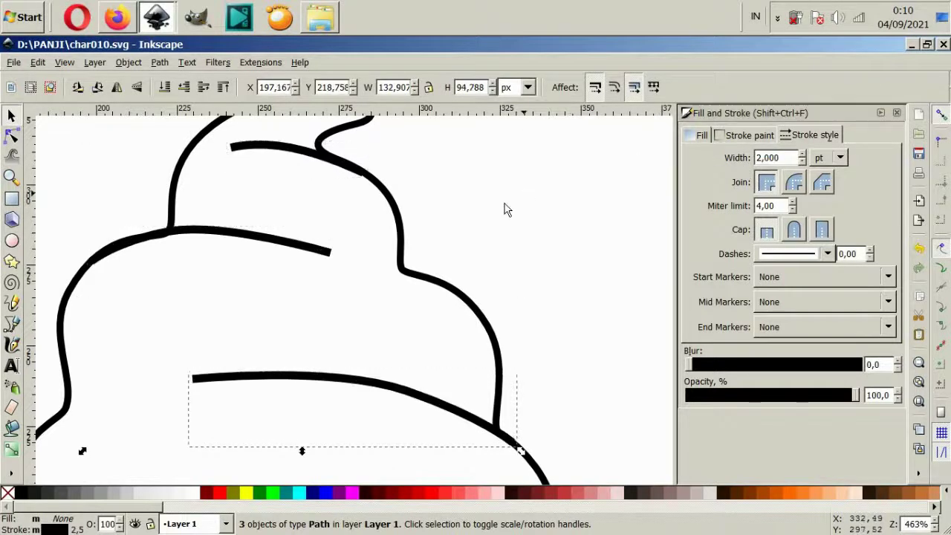
pyautogui.click(290, 249)
pyautogui.click(13, 137)
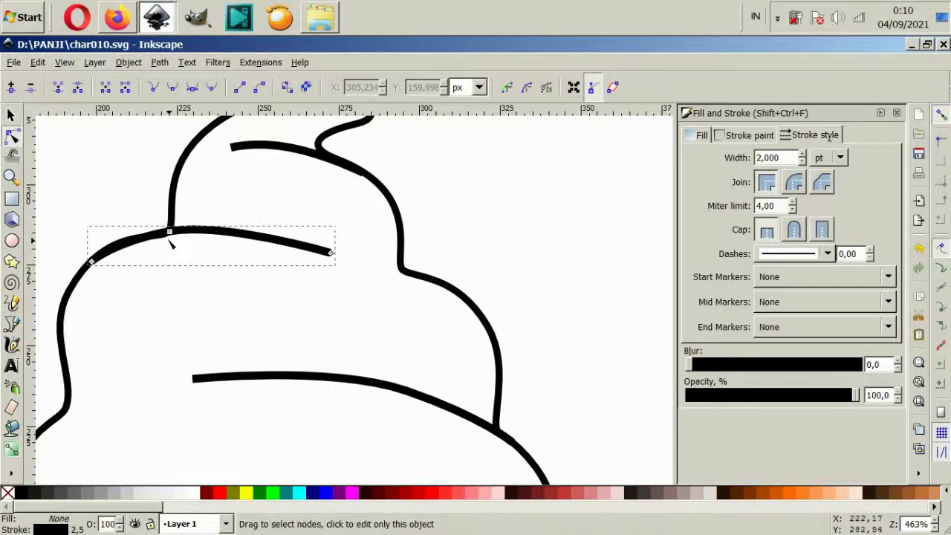
# Step: Snap the middle swirl line's end onto the outline and smooth the adjoining upper-left handle
pyautogui.moveTo(170, 231); pyautogui.dragTo(168, 235)
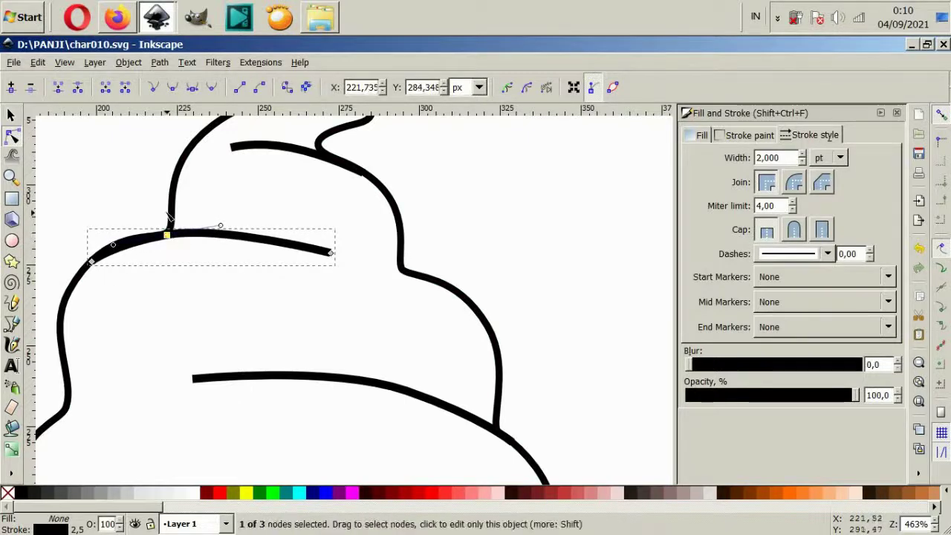
pyautogui.click(164, 242)
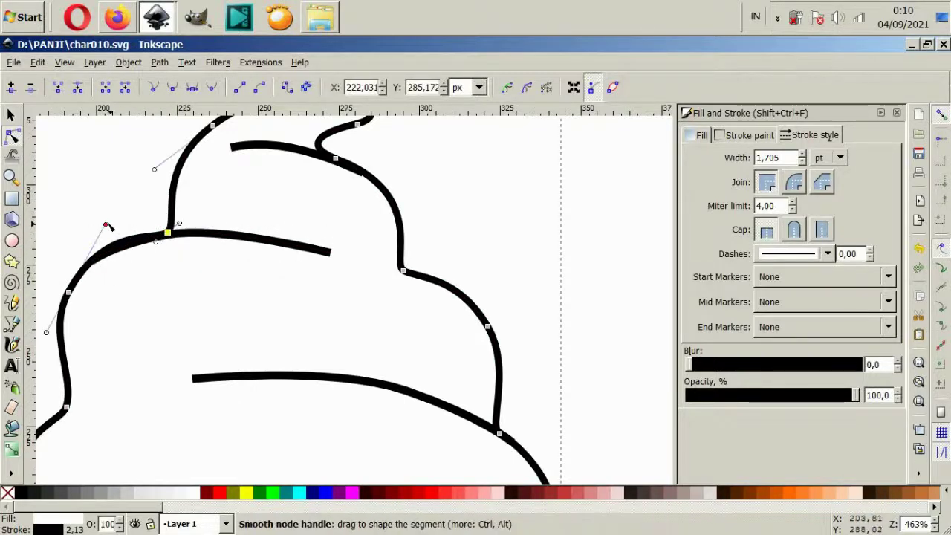
pyautogui.moveTo(105, 224); pyautogui.dragTo(94, 239)
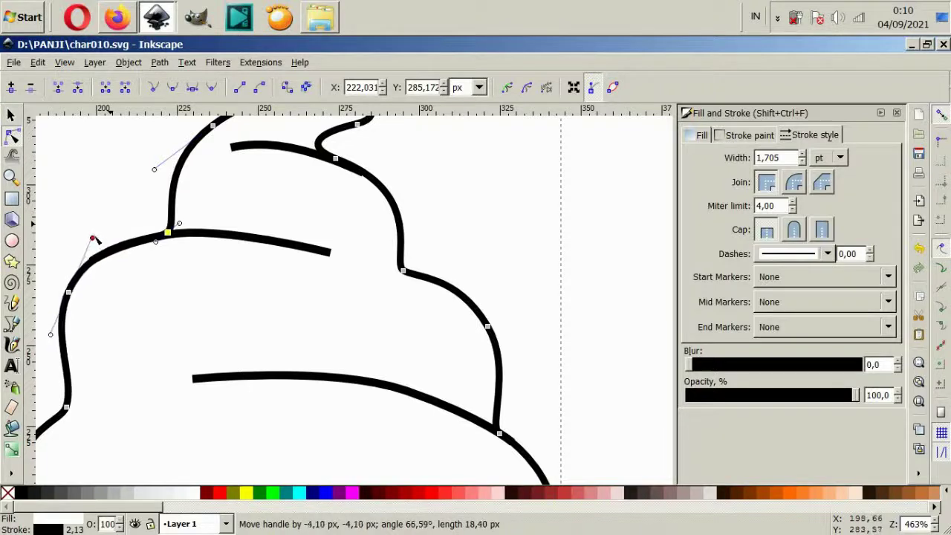
pyautogui.click(525, 268)
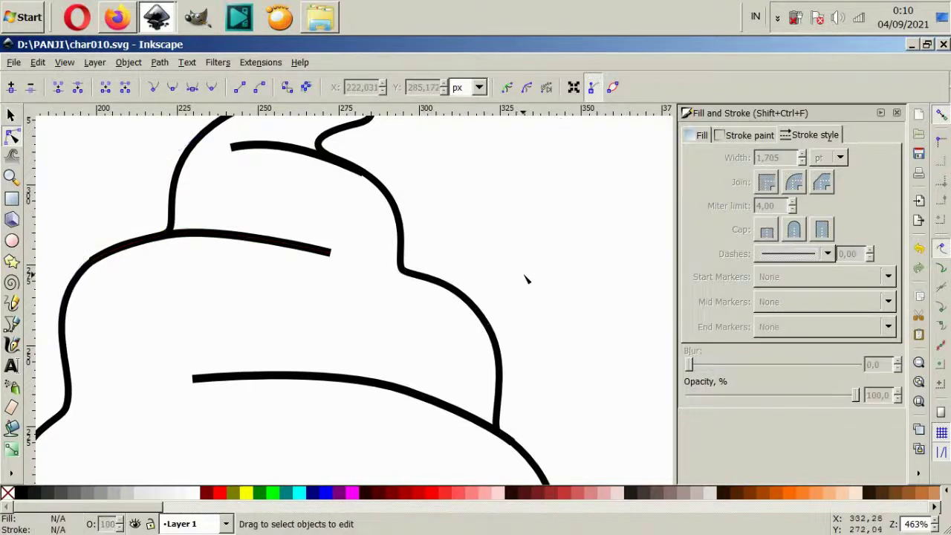
# Step: Add a node on the upper-left outline segment and pull it left to round the curve
pyautogui.scroll(-2, 529, 277)
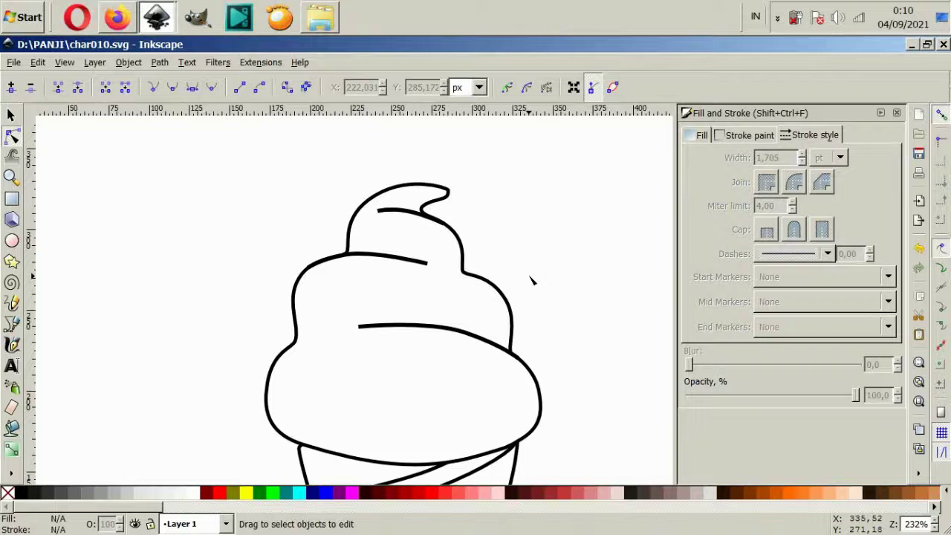
pyautogui.scroll(-1, 530, 279)
pyautogui.scroll(-3, 521, 296)
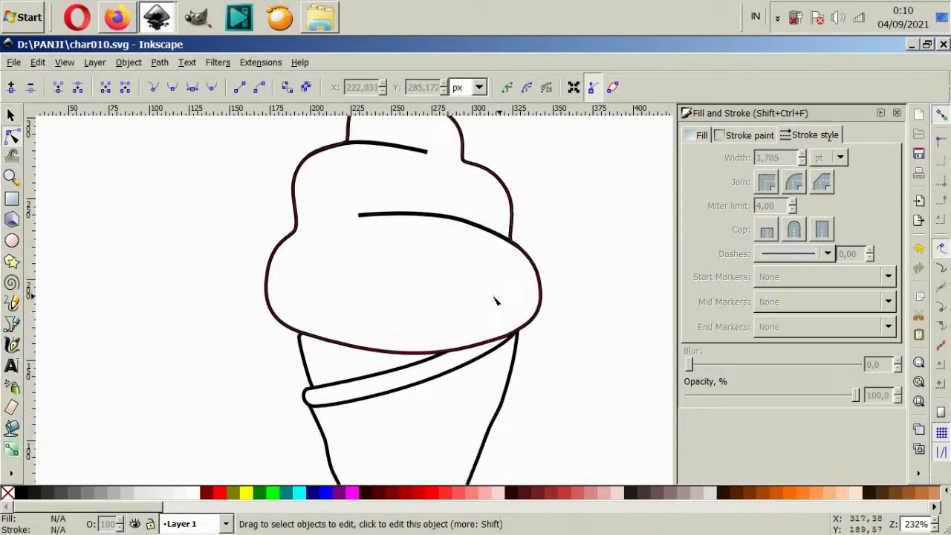
pyautogui.click(301, 227)
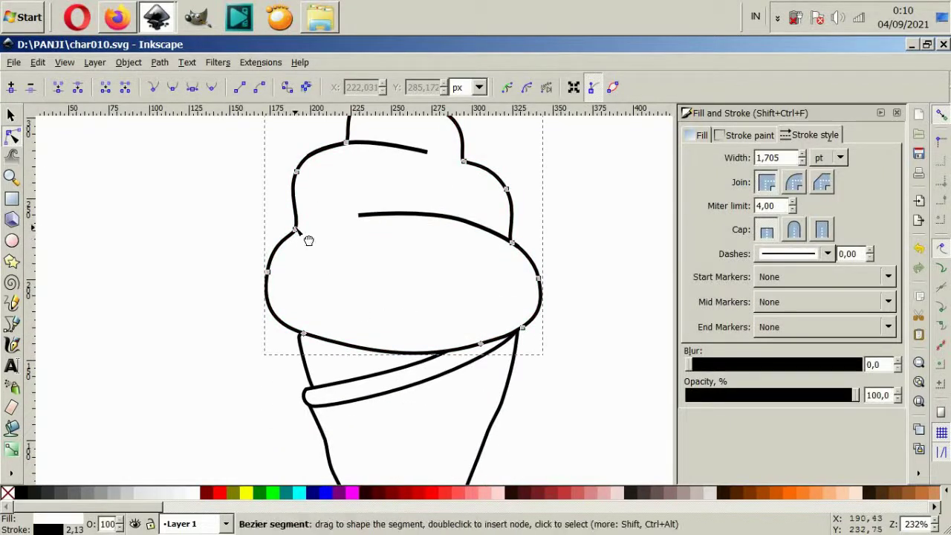
pyautogui.moveTo(303, 240); pyautogui.dragTo(297, 233)
pyautogui.hotkey('ctrl', 'z')
pyautogui.doubleClick(305, 228)
pyautogui.moveTo(295, 219); pyautogui.dragTo(287, 216)
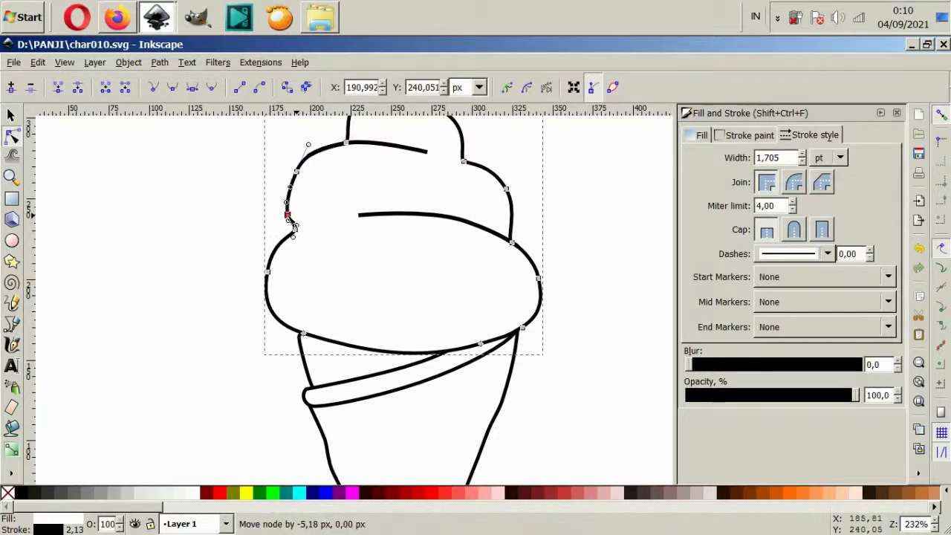
pyautogui.click(249, 228)
# Step: Delete an extra left-edge node and smooth the upper-left bulge's handles and top
pyautogui.scroll(2, 335, 309)
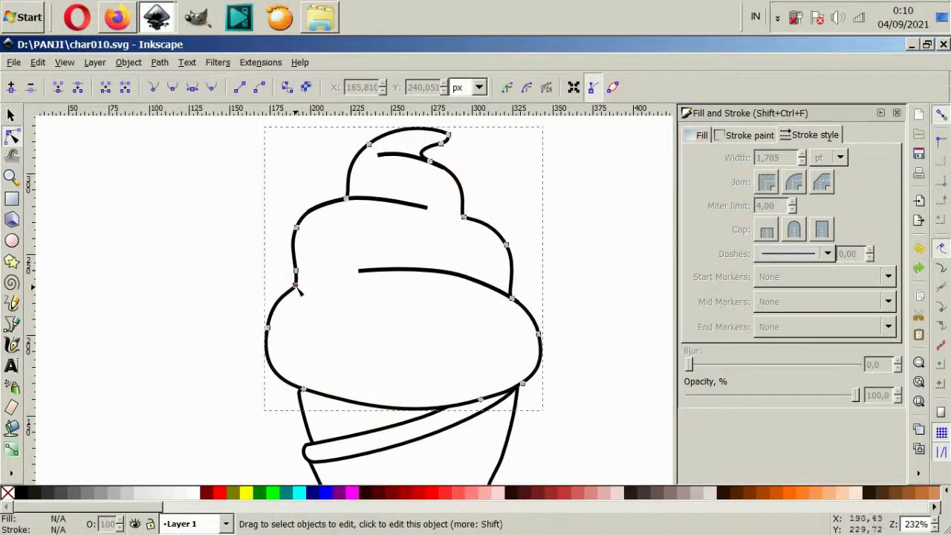
pyautogui.click(300, 292)
pyautogui.scroll(1, 301, 291)
pyautogui.moveTo(296, 265); pyautogui.dragTo(274, 262)
pyautogui.press('Delete')
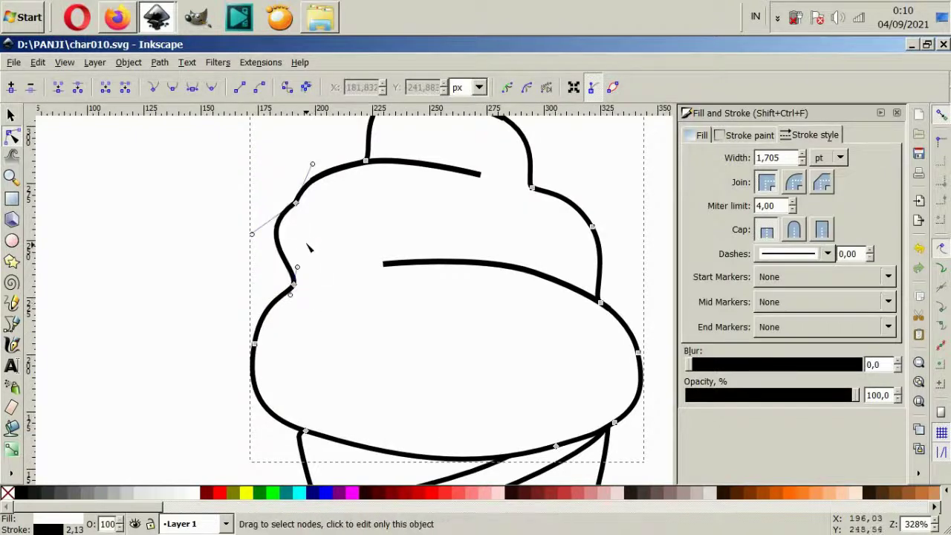
pyautogui.moveTo(266, 237); pyautogui.dragTo(274, 237)
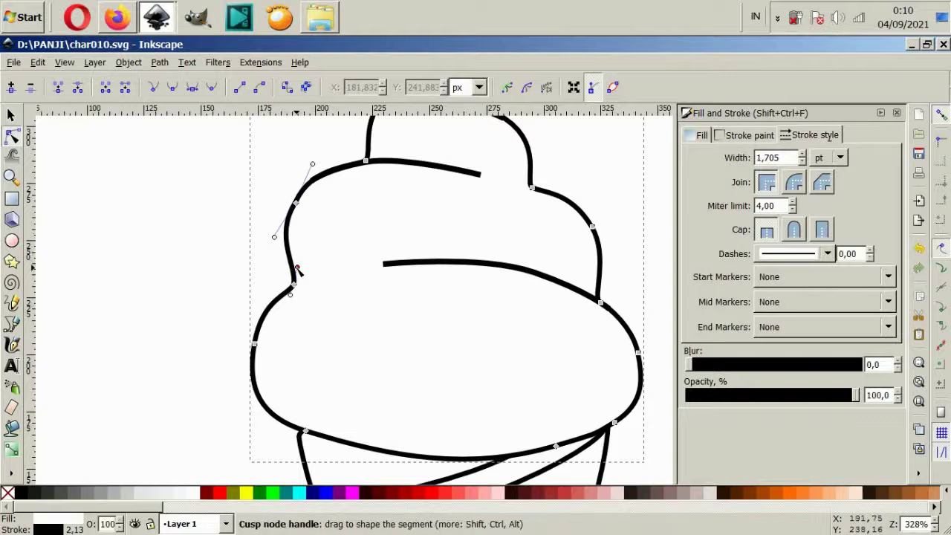
pyautogui.moveTo(296, 267); pyautogui.dragTo(276, 270)
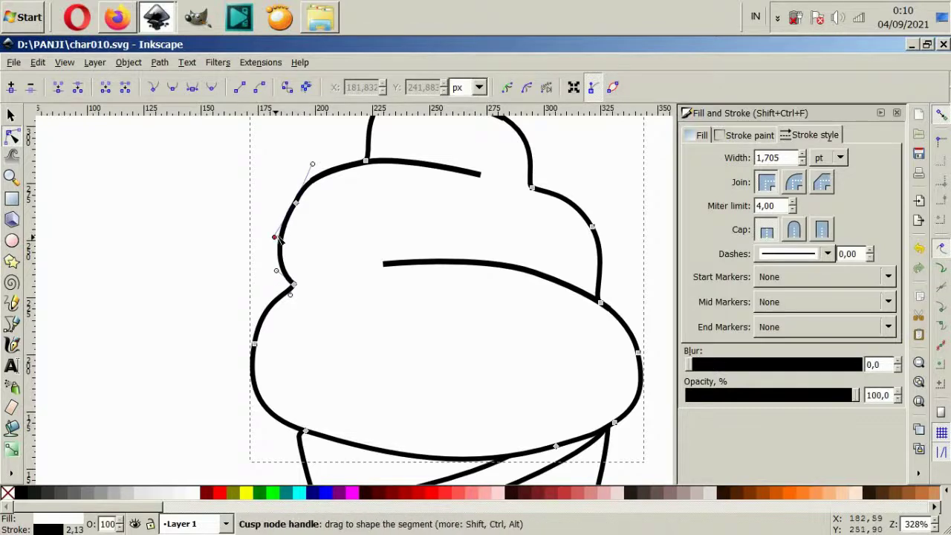
pyautogui.moveTo(274, 237); pyautogui.dragTo(269, 231)
pyautogui.moveTo(312, 165); pyautogui.dragTo(325, 161)
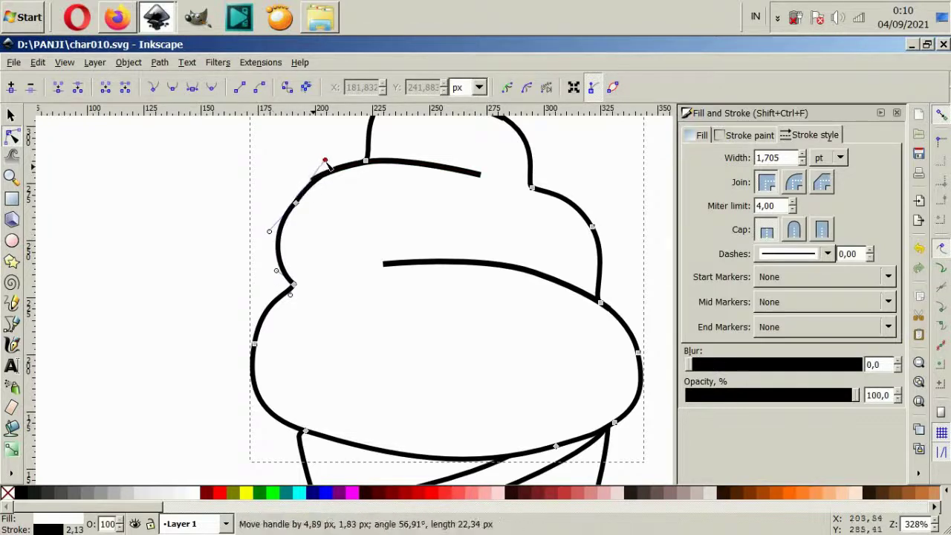
# Step: Move the top swirl arc's left end so it sits on the scoop outline
pyautogui.click(332, 176)
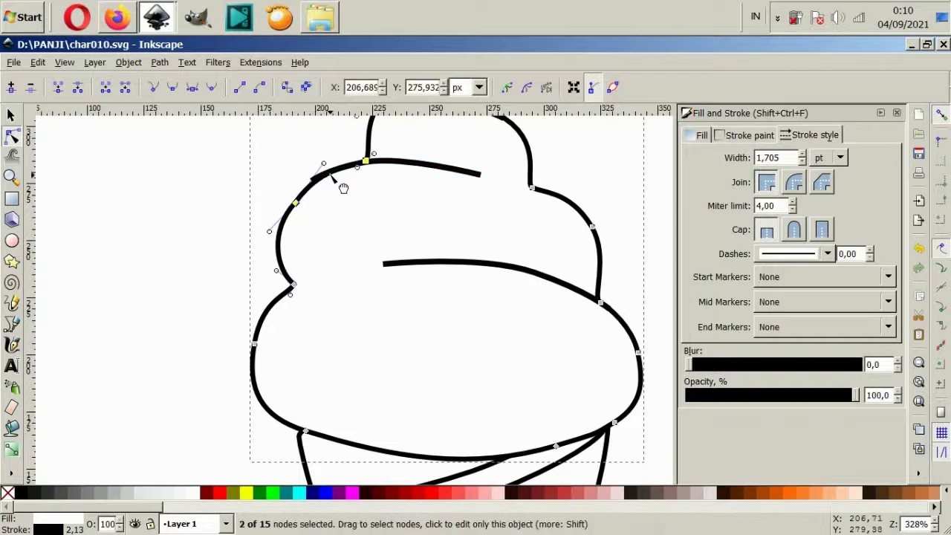
pyautogui.click(418, 165)
pyautogui.moveTo(314, 182); pyautogui.dragTo(314, 188)
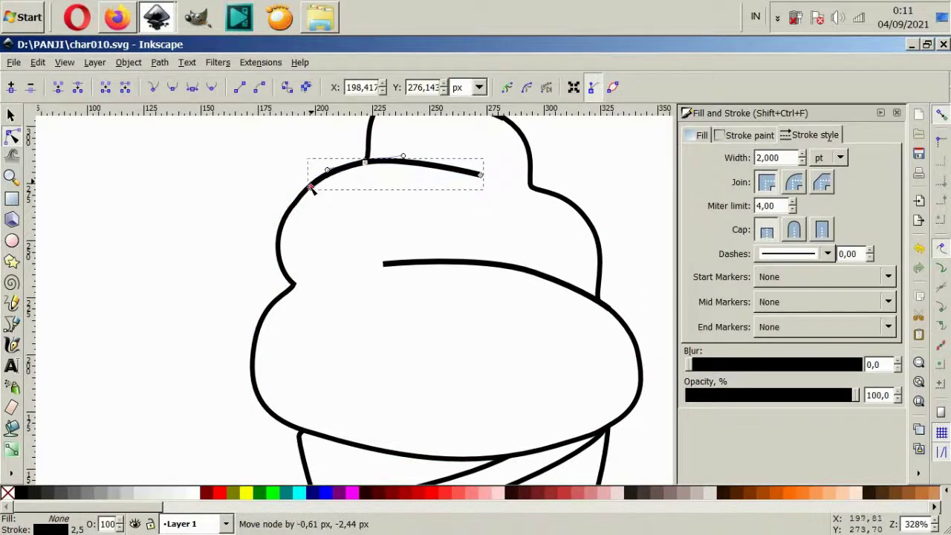
pyautogui.click(265, 187)
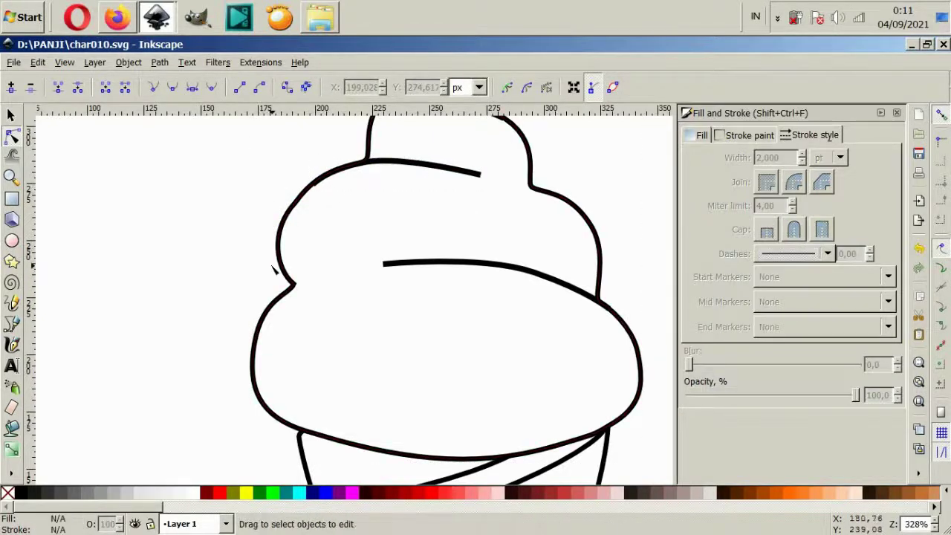
pyautogui.click(333, 180)
pyautogui.scroll(3, 334, 194)
# Step: Reposition the upper arc's end node and insert a new node on the upper inner curve
pyautogui.scroll(2, 266, 234)
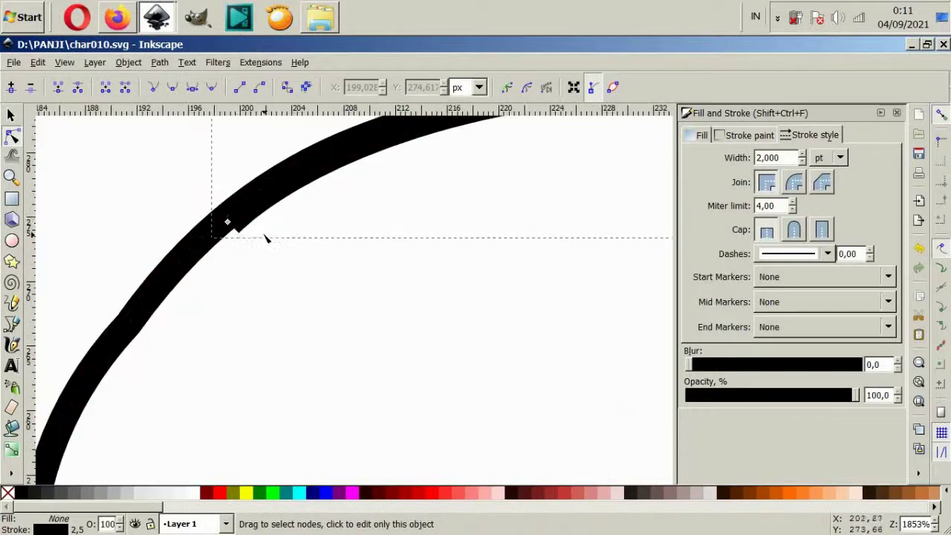
pyautogui.moveTo(229, 224); pyautogui.dragTo(228, 215)
pyautogui.scroll(-3, 381, 298)
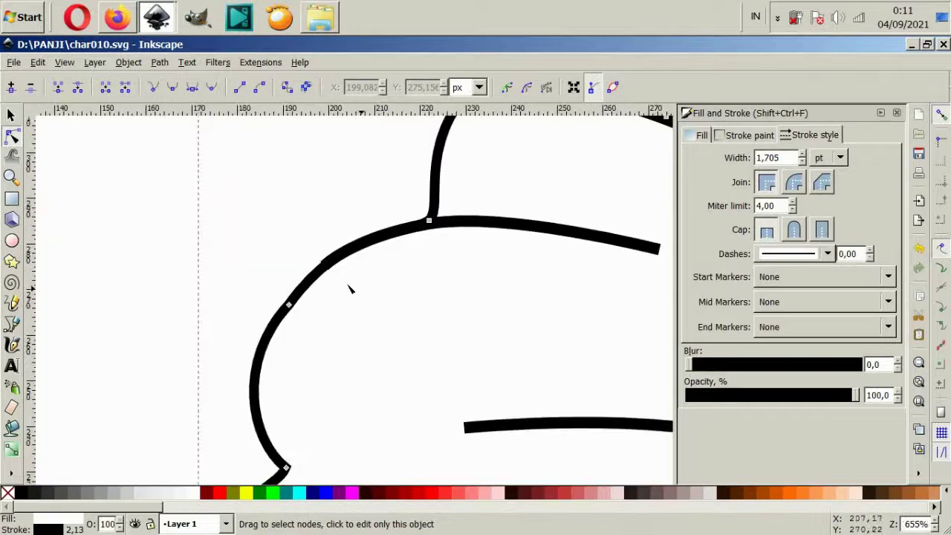
pyautogui.click(463, 255)
pyautogui.click(393, 245)
pyautogui.scroll(2, 394, 255)
pyautogui.click(384, 245)
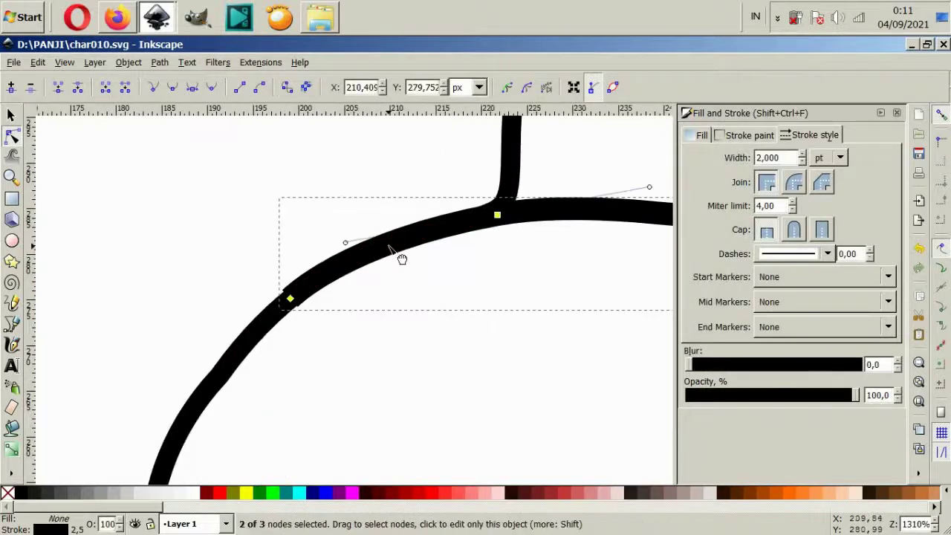
pyautogui.doubleClick(386, 245)
pyautogui.moveTo(203, 218); pyautogui.dragTo(315, 343)
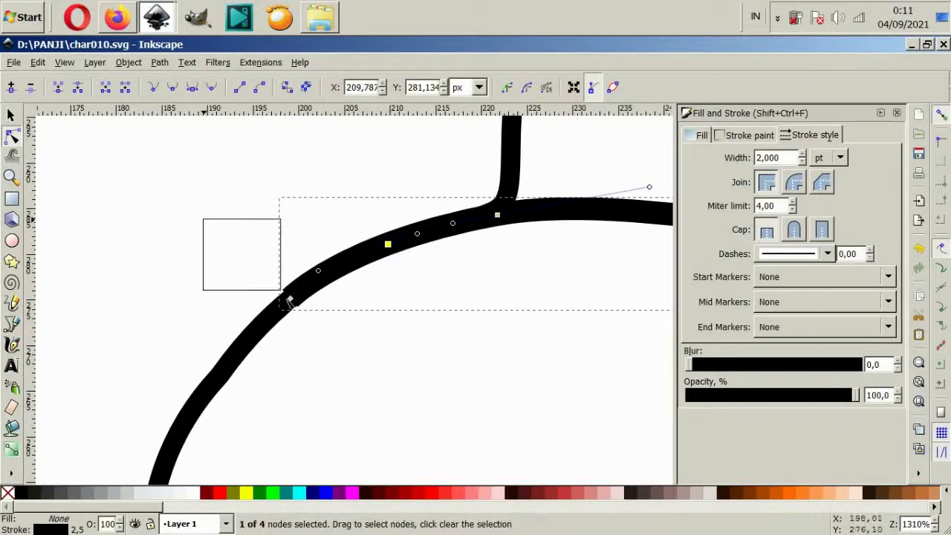
pyautogui.click(219, 329)
# Step: Give the large scoop outline a 2 pt stroke and smooth its curve near the upper join
pyautogui.click(270, 338)
pyautogui.click(766, 182)
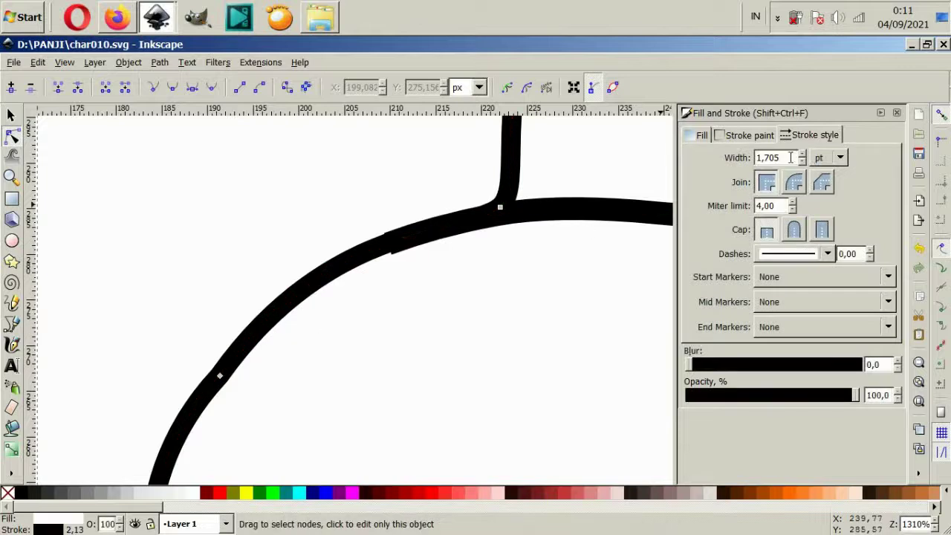
pyautogui.write('2,000')
pyautogui.press('Return')
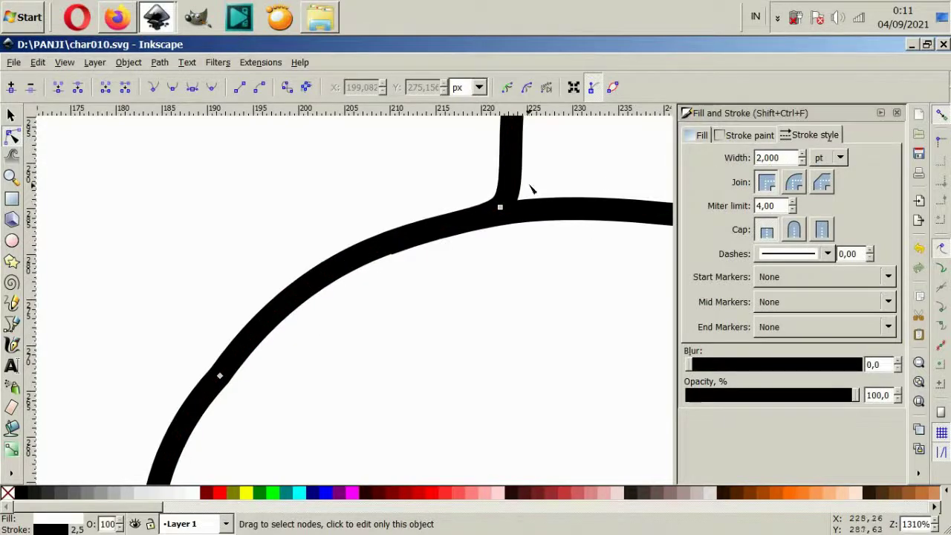
pyautogui.click(444, 245)
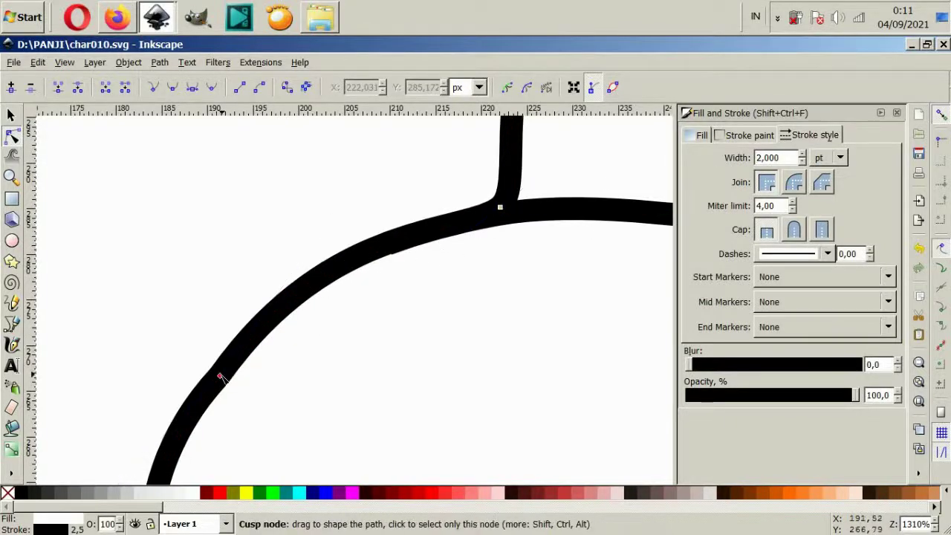
pyautogui.click(219, 375)
pyautogui.moveTo(332, 224); pyautogui.dragTo(330, 225)
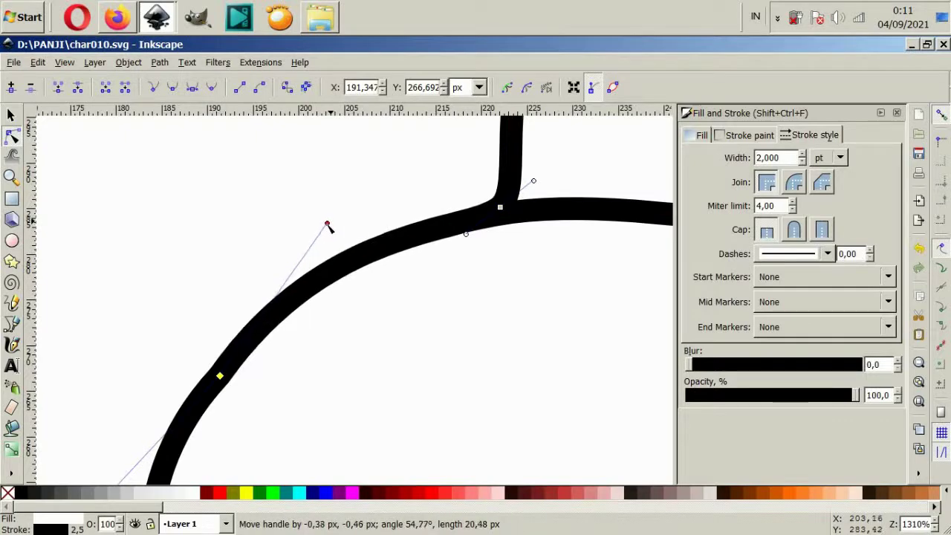
pyautogui.click(325, 218)
pyautogui.scroll(-2, 267, 310)
pyautogui.scroll(-6, 325, 392)
# Step: Reshape the scoop outline's curve at its right edge by dragging a node
pyautogui.press('Escape')
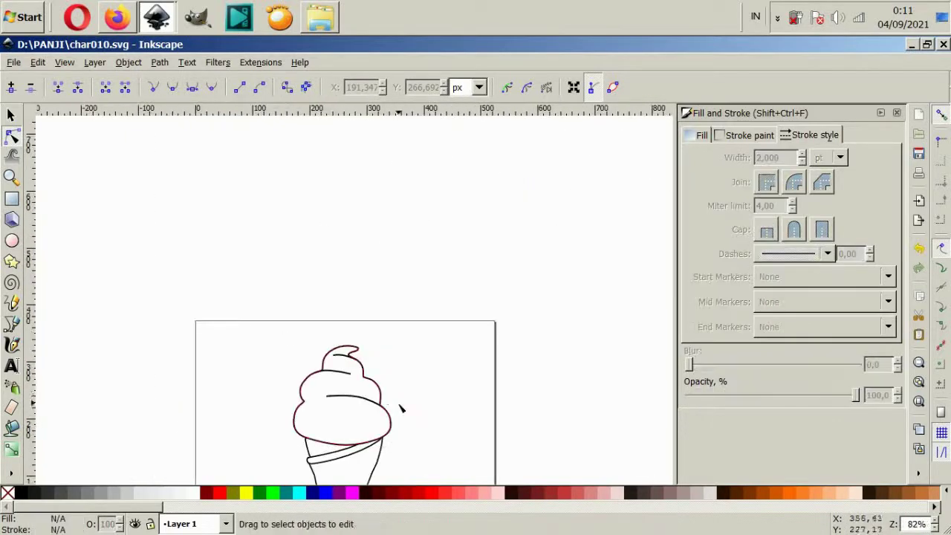
pyautogui.scroll(2, 394, 392)
pyautogui.click(394, 391)
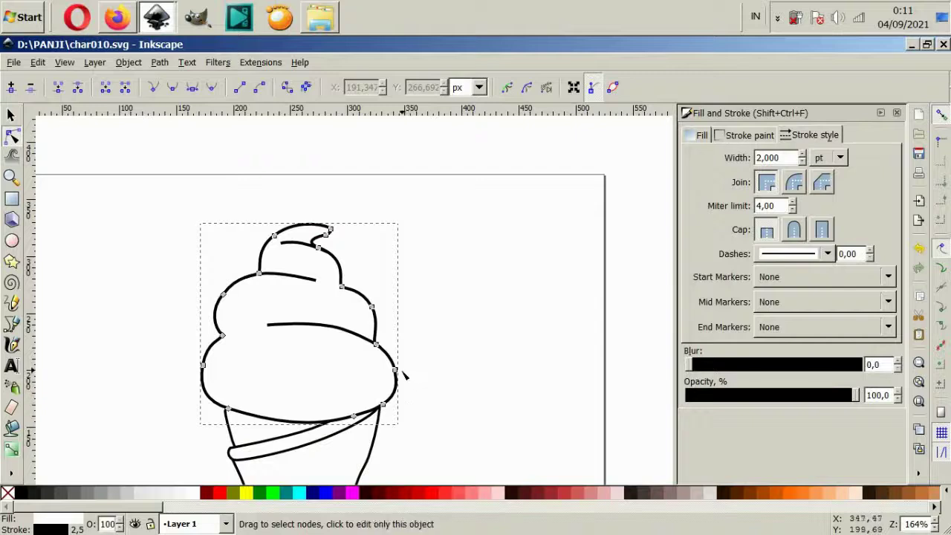
pyautogui.click(395, 369)
pyautogui.scroll(1, 405, 403)
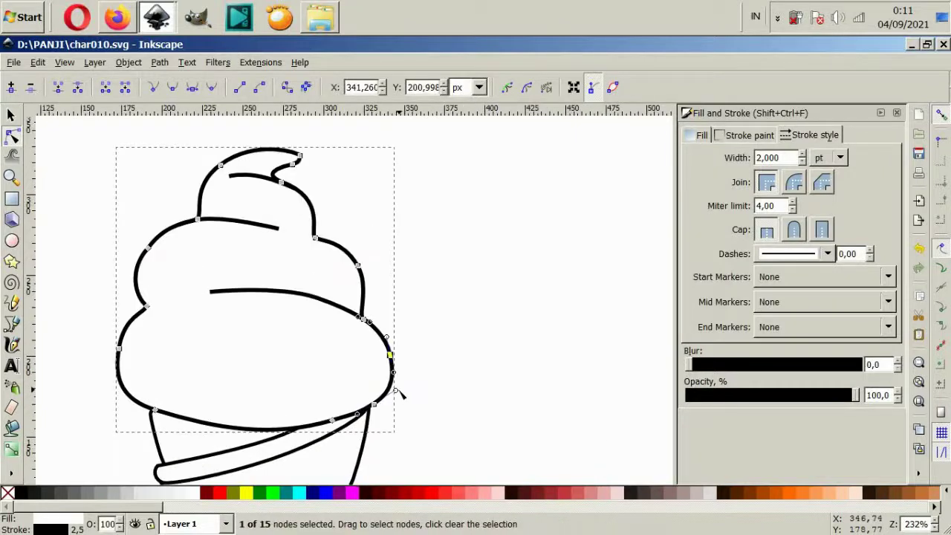
pyautogui.moveTo(396, 391); pyautogui.dragTo(392, 397)
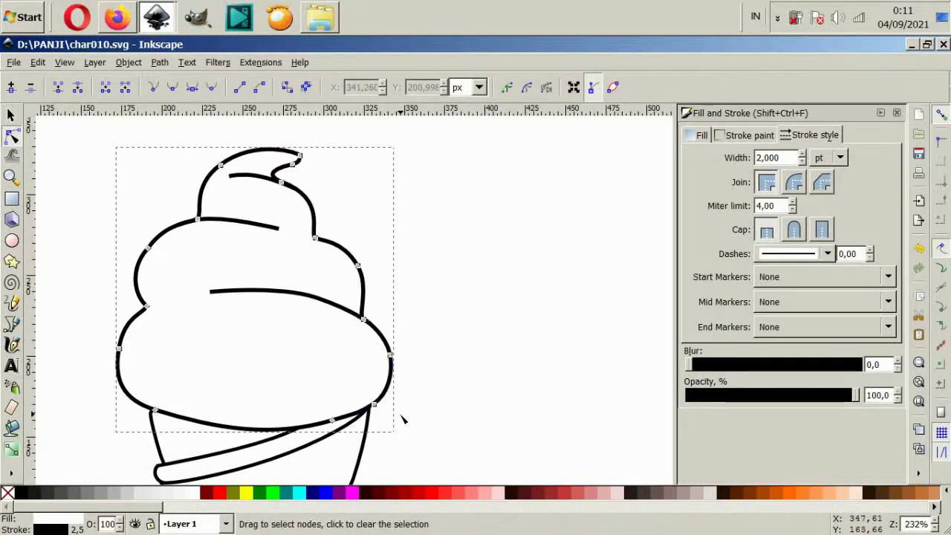
pyautogui.click(407, 401)
# Step: Scroll and zoom the canvas in closely on the join between scoop and cone rim
pyautogui.scroll(-2, 463, 414)
pyautogui.scroll(-2, 461, 413)
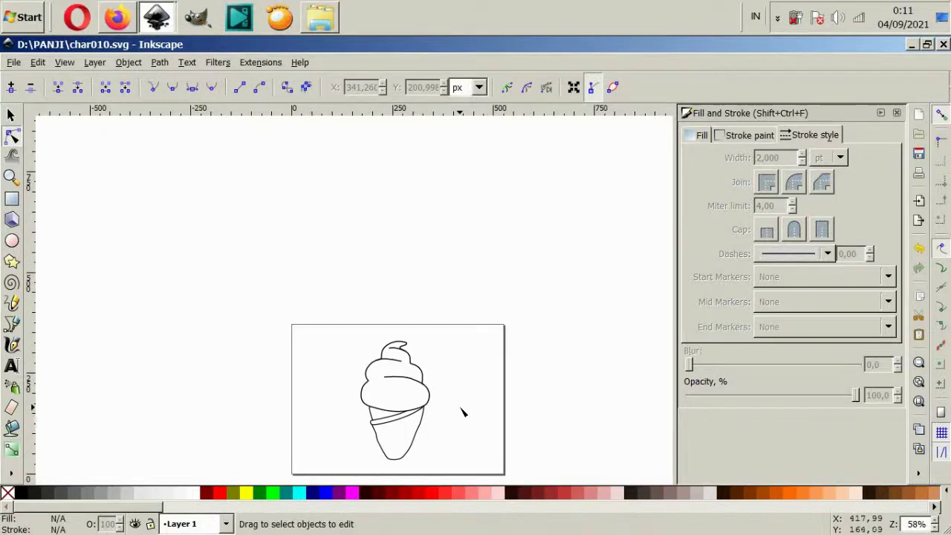
pyautogui.scroll(-2, 436, 508)
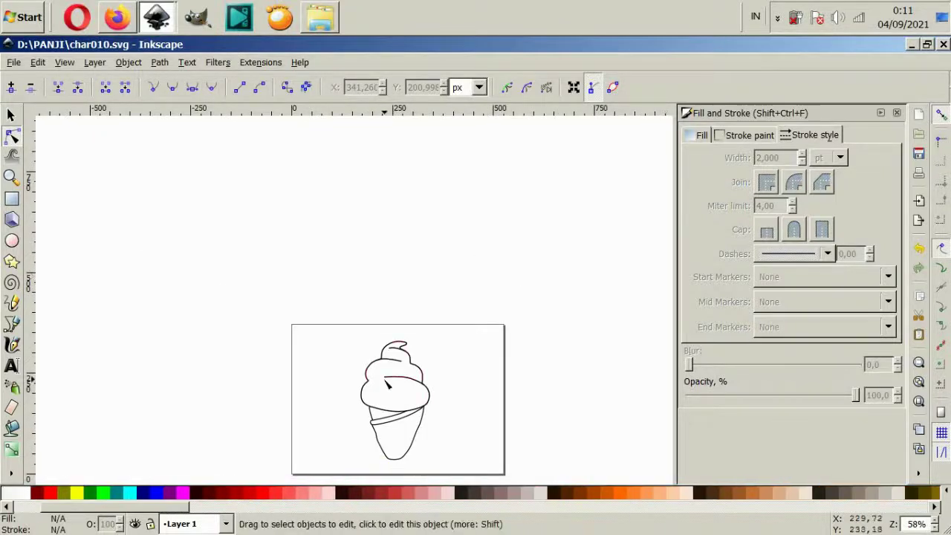
pyautogui.scroll(-5, 396, 394)
pyautogui.scroll(3, 396, 394)
pyautogui.scroll(1, 439, 314)
pyautogui.scroll(1, 446, 410)
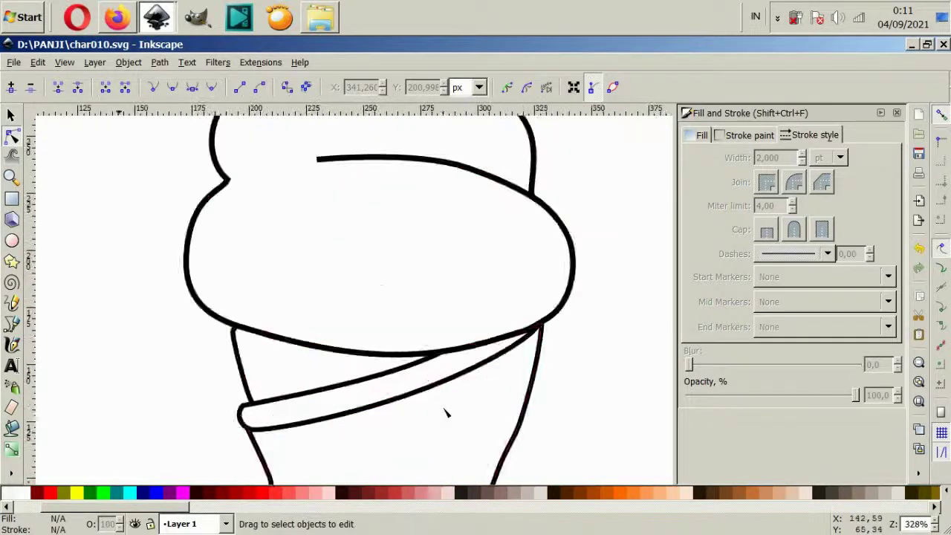
pyautogui.scroll(2, 446, 410)
# Step: Begin a Bezier drip outline at the scoop edge, discarding two misplaced attempts
pyautogui.click(11, 324)
pyautogui.click(195, 252)
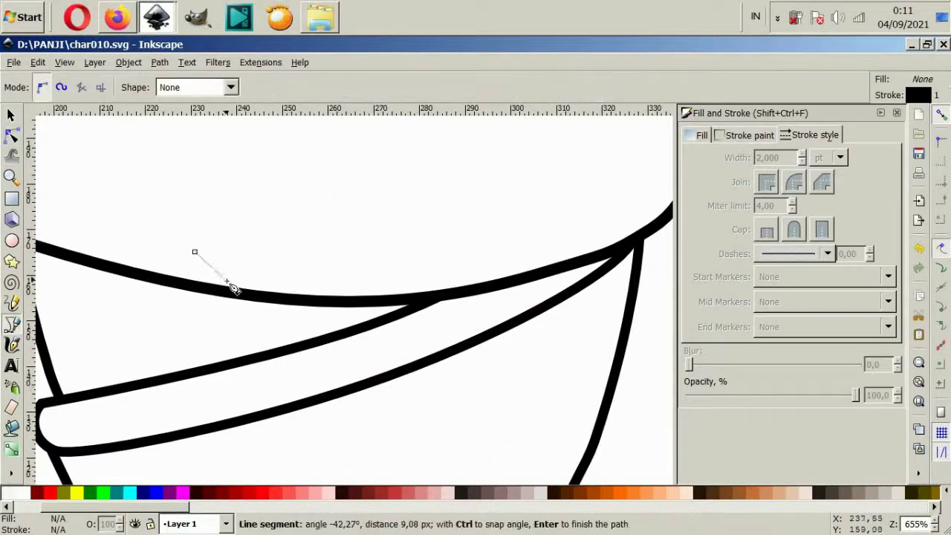
pyautogui.moveTo(281, 299); pyautogui.dragTo(307, 336)
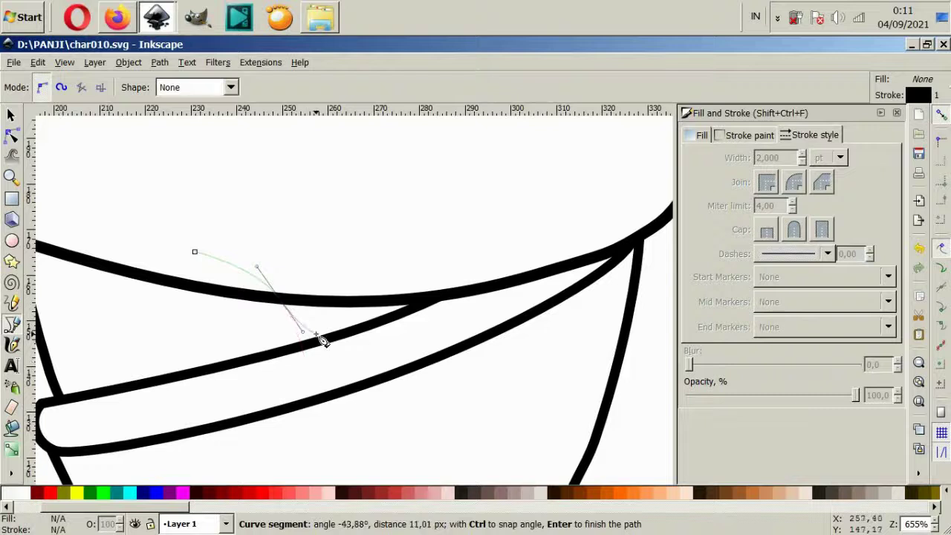
pyautogui.press('Escape')
pyautogui.click(199, 268)
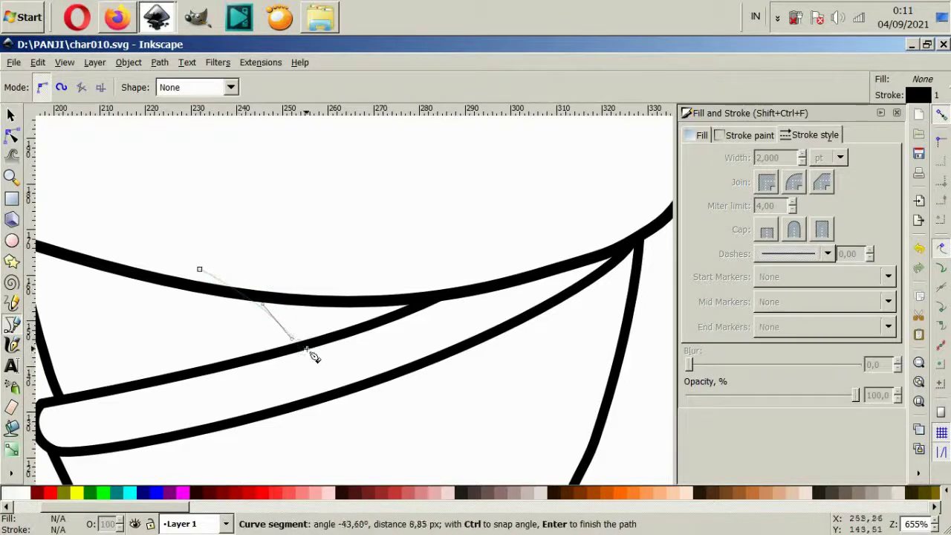
pyautogui.moveTo(304, 352); pyautogui.dragTo(392, 360)
pyautogui.press('Escape')
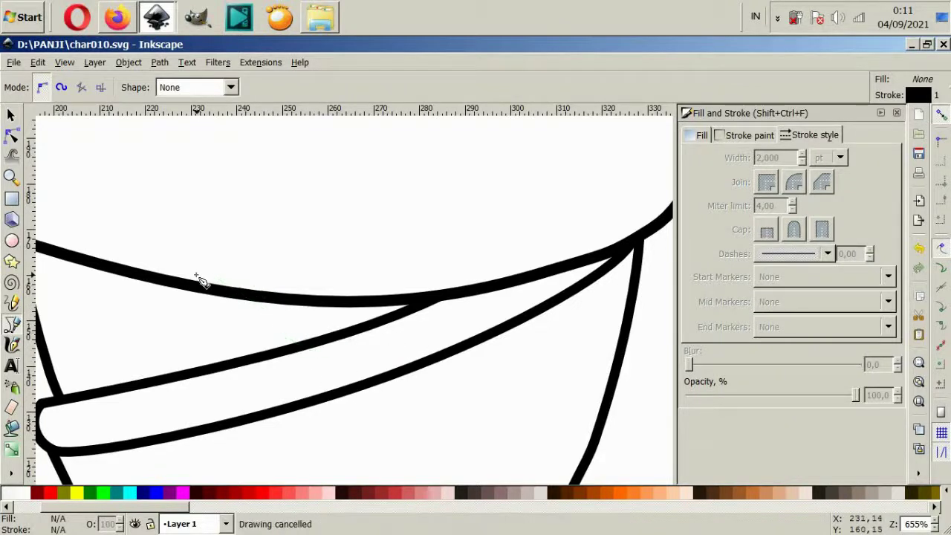
# Step: Draw the drip outline along the rim with one rounded drop hanging below the band
pyautogui.click(195, 275)
pyautogui.moveTo(278, 303); pyautogui.dragTo(382, 365)
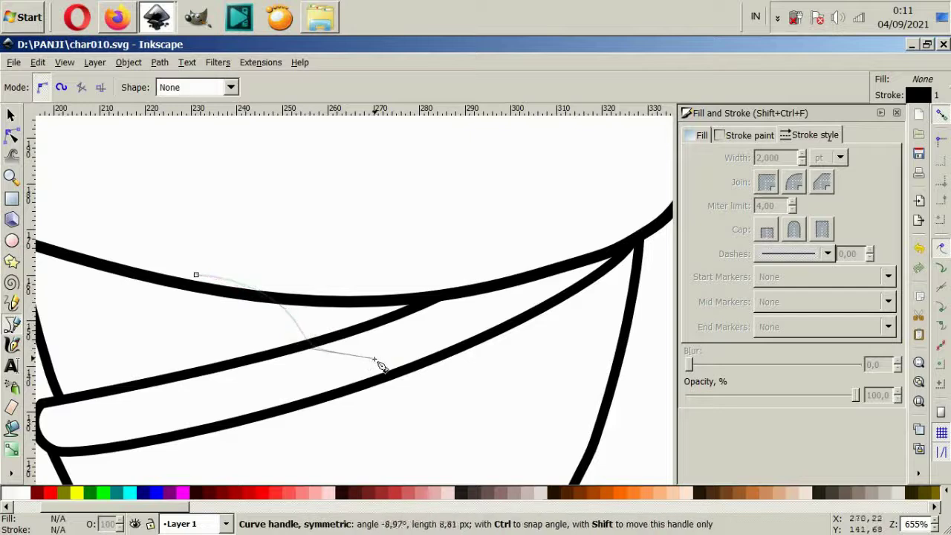
pyautogui.moveTo(400, 321); pyautogui.dragTo(408, 321)
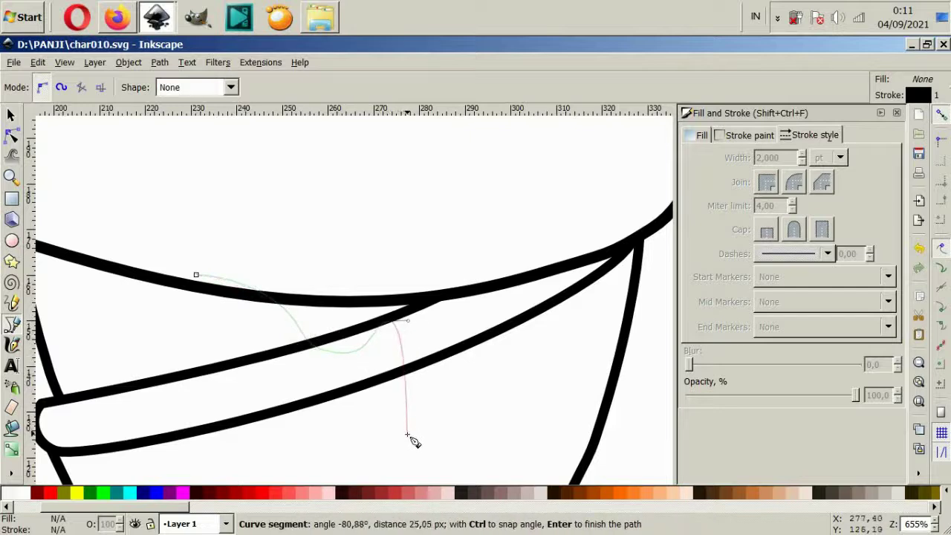
pyautogui.moveTo(441, 444); pyautogui.dragTo(456, 414)
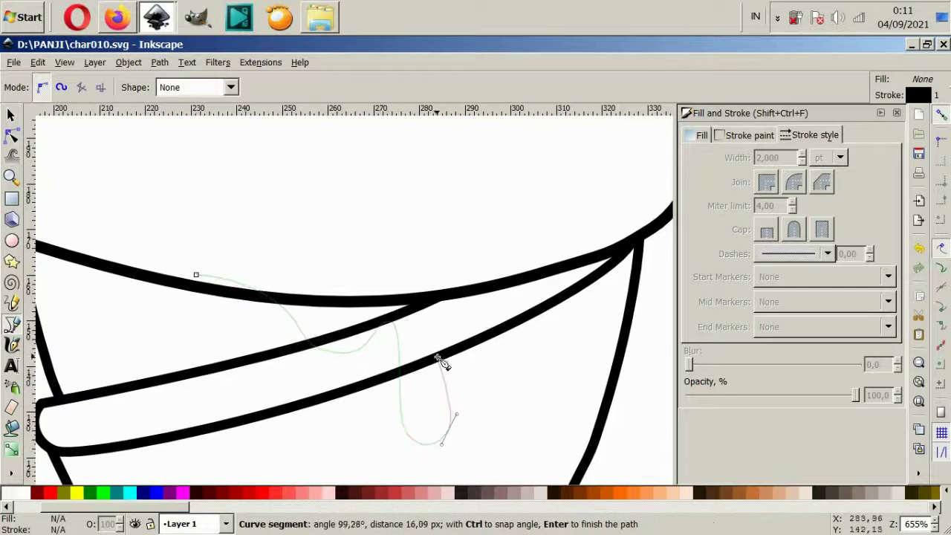
pyautogui.moveTo(429, 328); pyautogui.dragTo(433, 313)
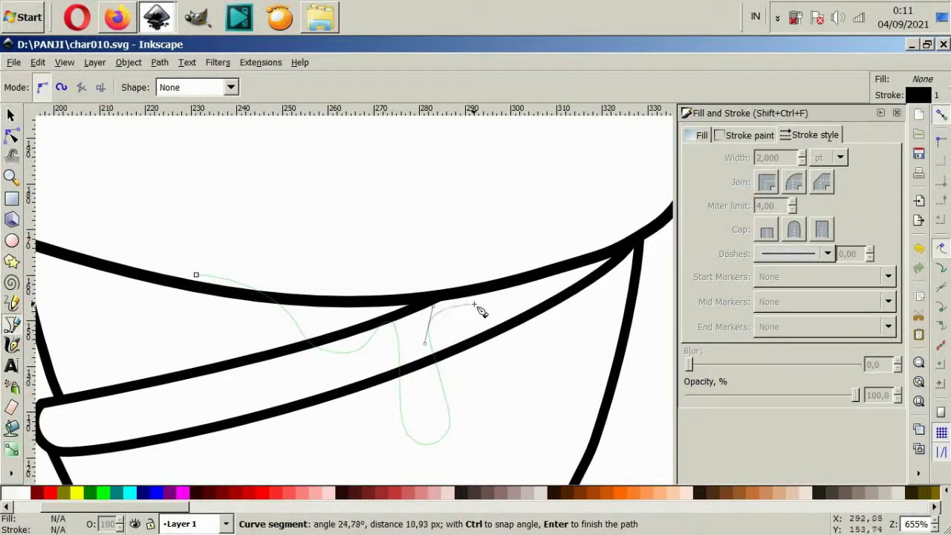
pyautogui.moveTo(496, 309)
pyautogui.mouseDown()
pyautogui.moveTo(523, 295)
pyautogui.moveTo(540, 245)
pyautogui.mouseUp()
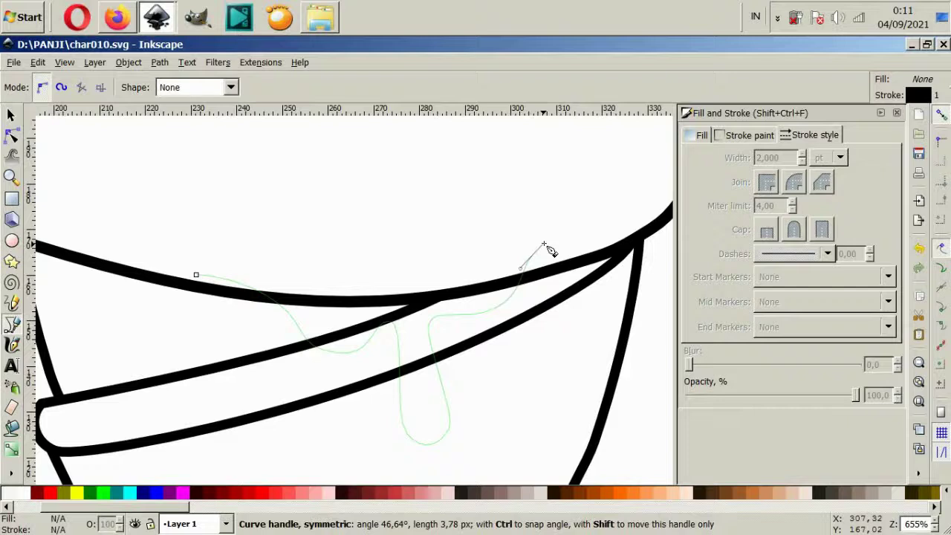
pyautogui.press('Return')
# Step: Fill the drip white and give it a 2 pt stroke
pyautogui.hscroll(-3, 185, 509)
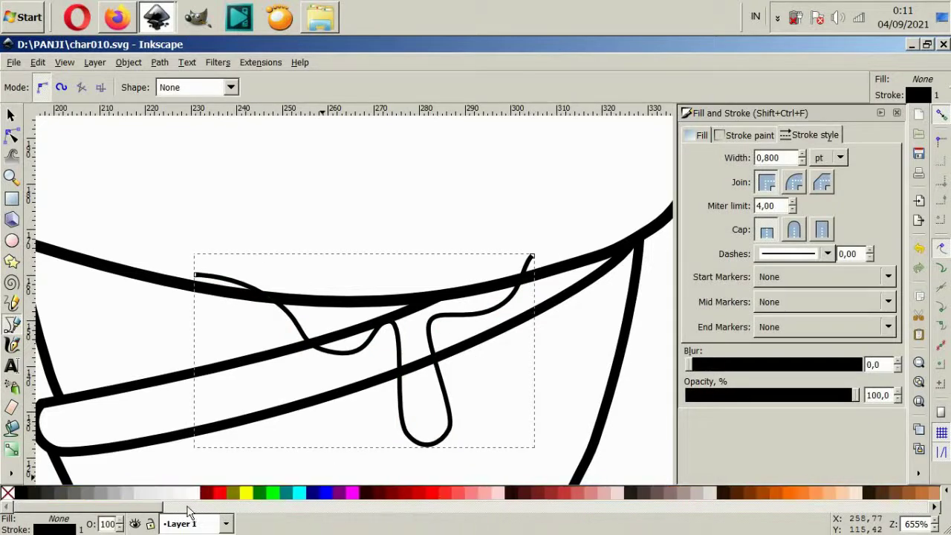
pyautogui.click(192, 493)
pyautogui.doubleClick(785, 153)
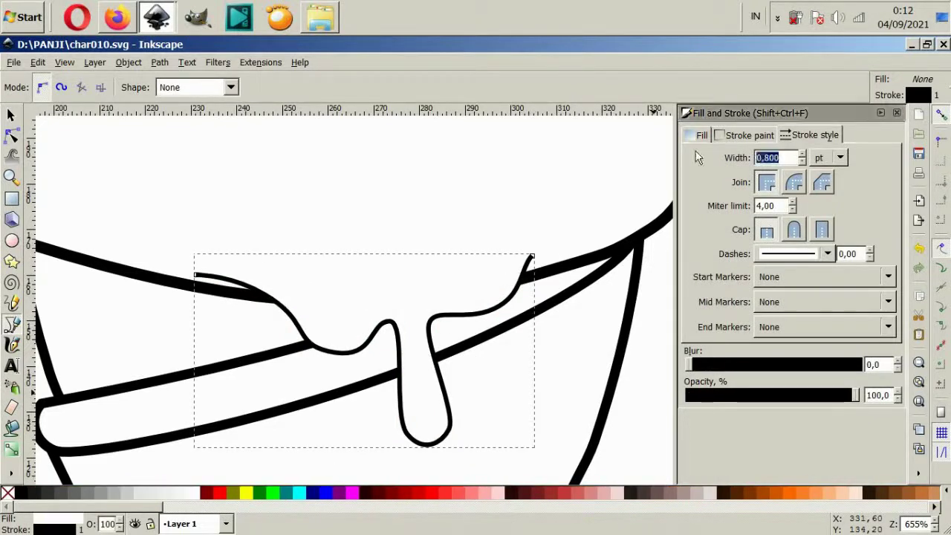
pyautogui.write('2')
pyautogui.press('Return')
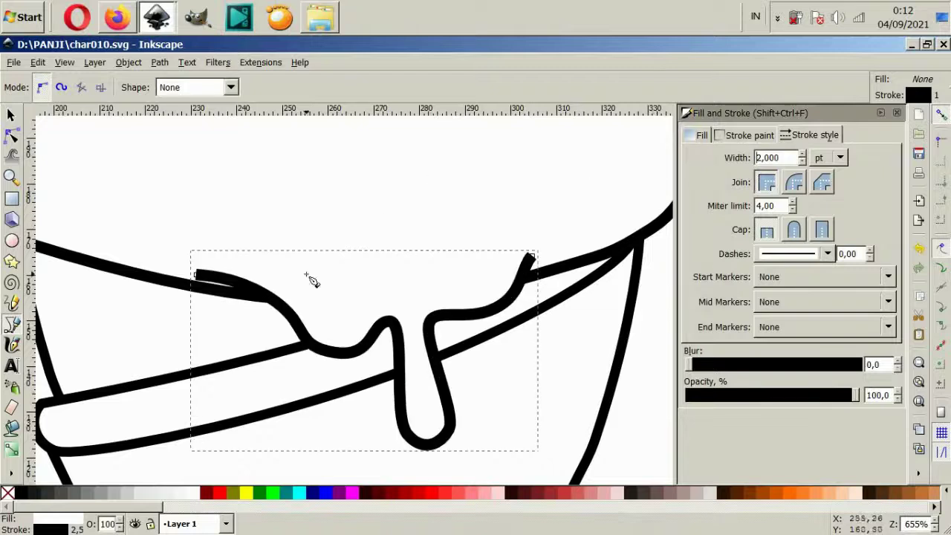
# Step: Ease the drip's left curve and delete its extra left end node
pyautogui.click(11, 135)
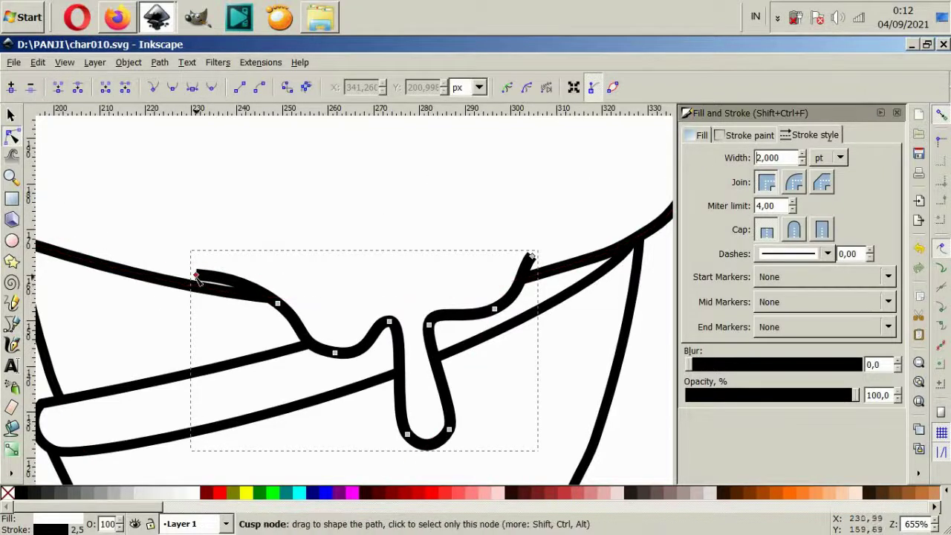
pyautogui.moveTo(196, 276); pyautogui.dragTo(204, 266)
pyautogui.moveTo(306, 338); pyautogui.dragTo(242, 323)
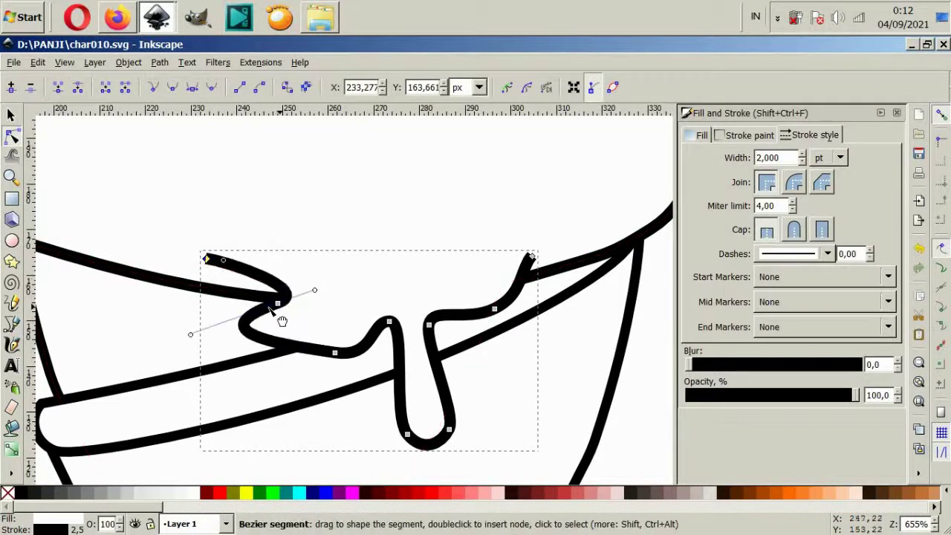
pyautogui.hotkey('ctrl', 'z')
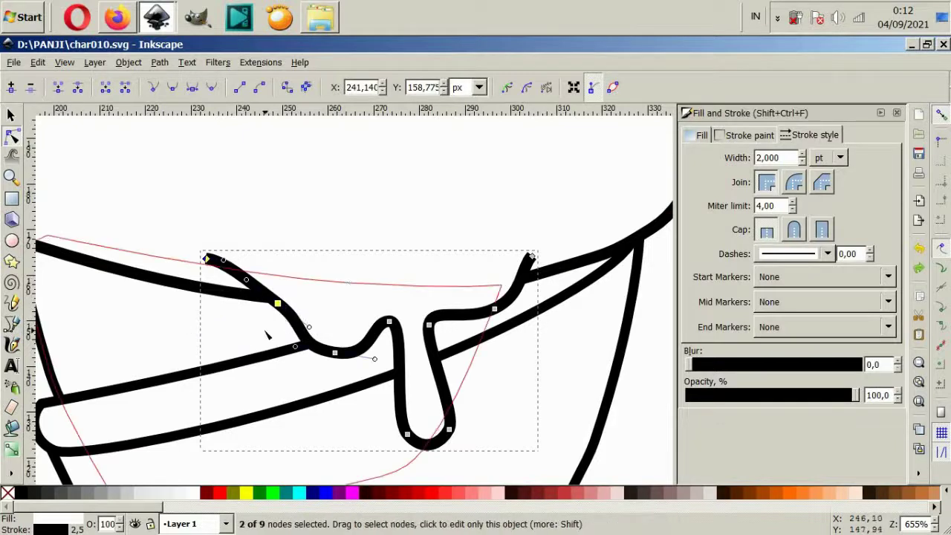
pyautogui.moveTo(277, 304)
pyautogui.mouseDown()
pyautogui.moveTo(269, 307)
pyautogui.moveTo(279, 305)
pyautogui.mouseUp()
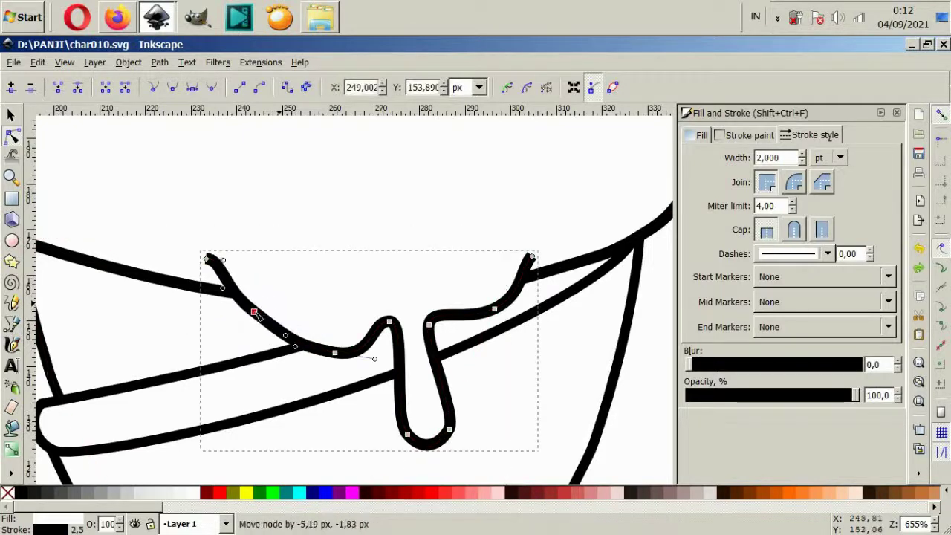
pyautogui.click(208, 259)
pyautogui.press('Delete')
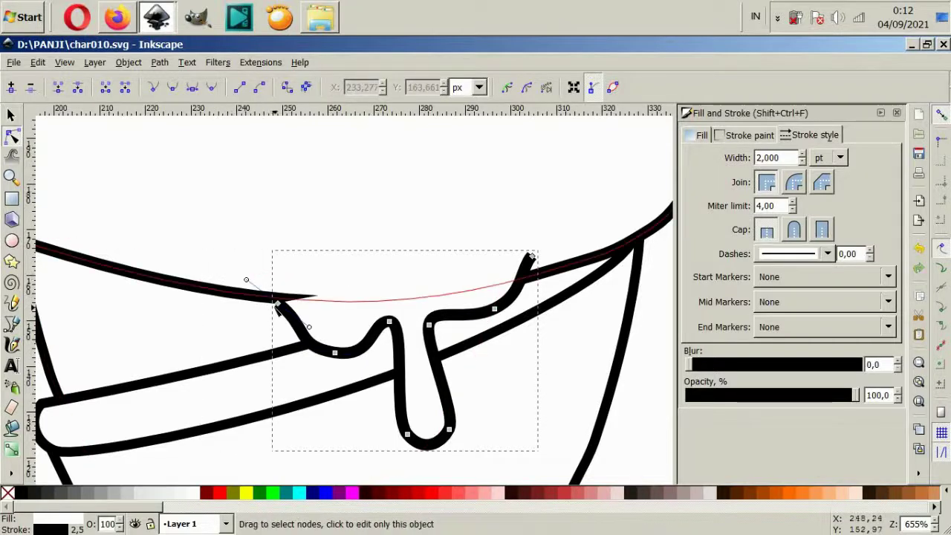
# Step: Move the left cusp onto the scoop edge and round the hanging drop's top, tip and sides
pyautogui.moveTo(278, 303); pyautogui.dragTo(263, 279)
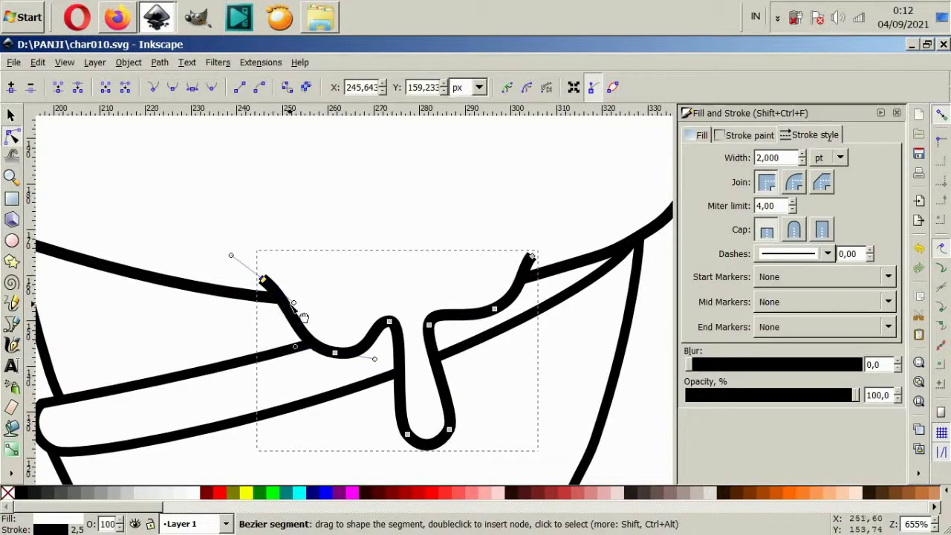
pyautogui.moveTo(303, 318); pyautogui.dragTo(298, 327)
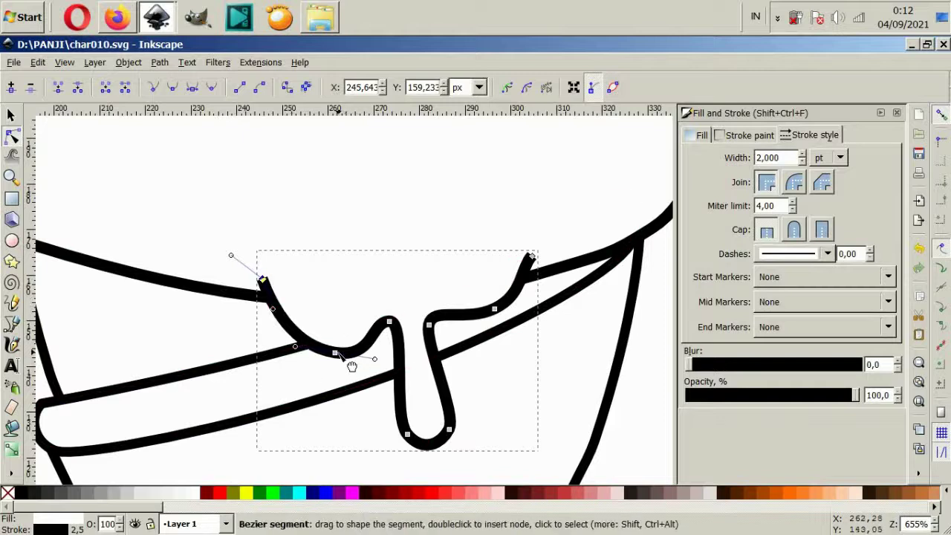
pyautogui.moveTo(334, 354); pyautogui.dragTo(323, 340)
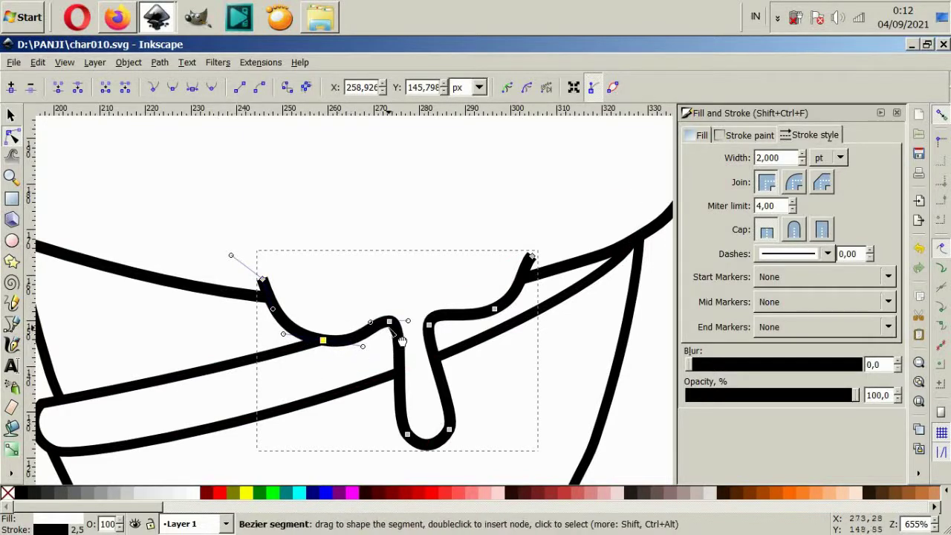
pyautogui.moveTo(389, 322)
pyautogui.mouseDown()
pyautogui.moveTo(438, 325)
pyautogui.moveTo(399, 324)
pyautogui.mouseUp()
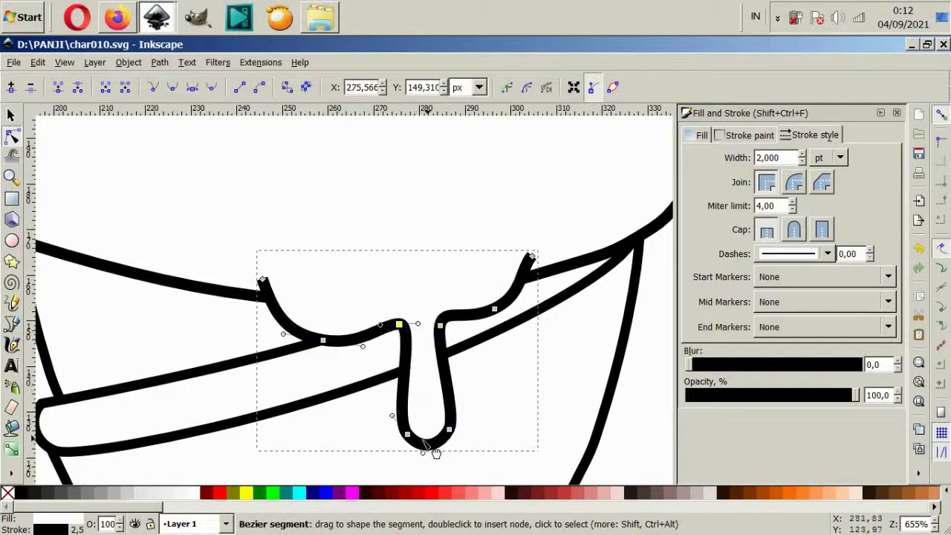
pyautogui.moveTo(392, 415); pyautogui.dragTo(382, 401)
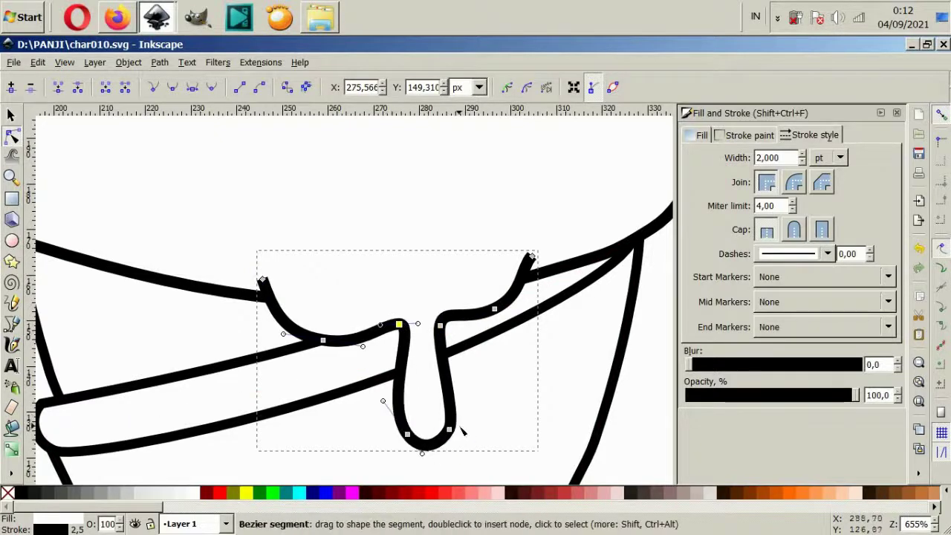
pyautogui.click(461, 431)
pyautogui.moveTo(456, 416)
pyautogui.mouseDown()
pyautogui.moveTo(465, 405)
pyautogui.moveTo(453, 432)
pyautogui.mouseUp()
# Step: Drag the drip's left end node onto the scoop's lower edge and adjust a lower node
pyautogui.scroll(-2, 491, 446)
pyautogui.scroll(-1, 510, 404)
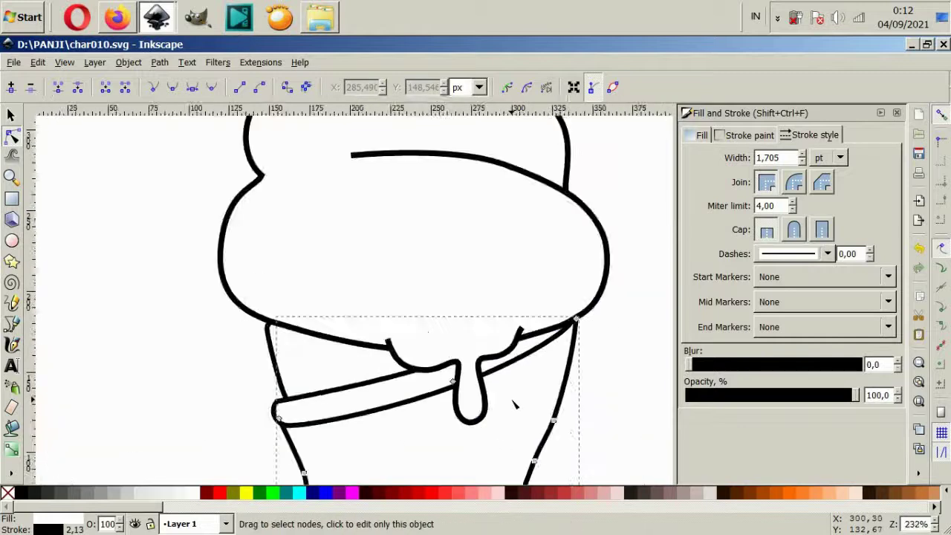
pyautogui.scroll(-1, 542, 424)
pyautogui.click(564, 425)
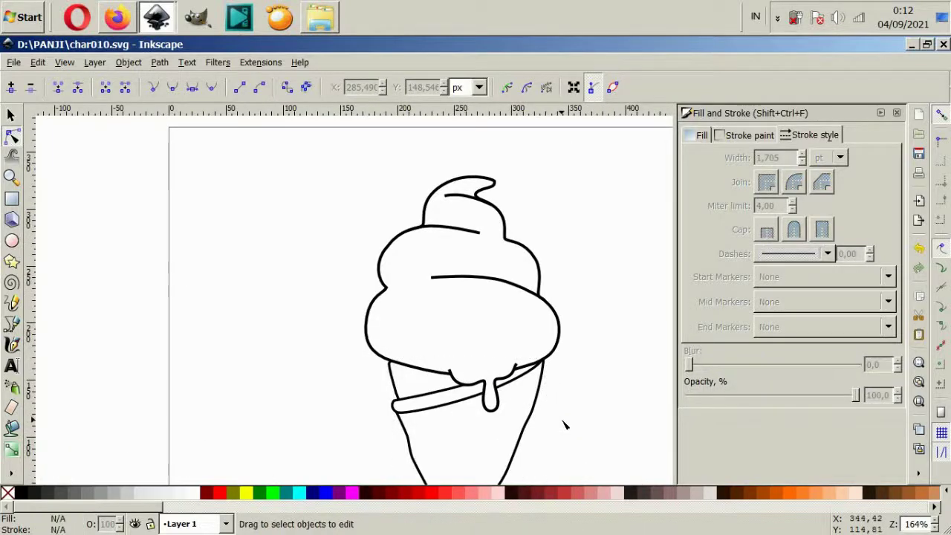
pyautogui.scroll(2, 487, 388)
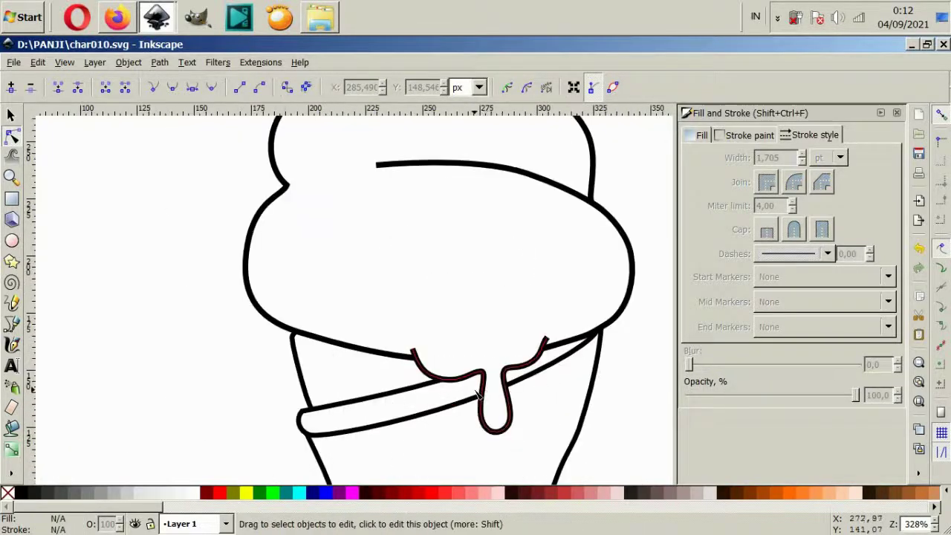
pyautogui.click(420, 361)
pyautogui.moveTo(413, 351); pyautogui.dragTo(392, 346)
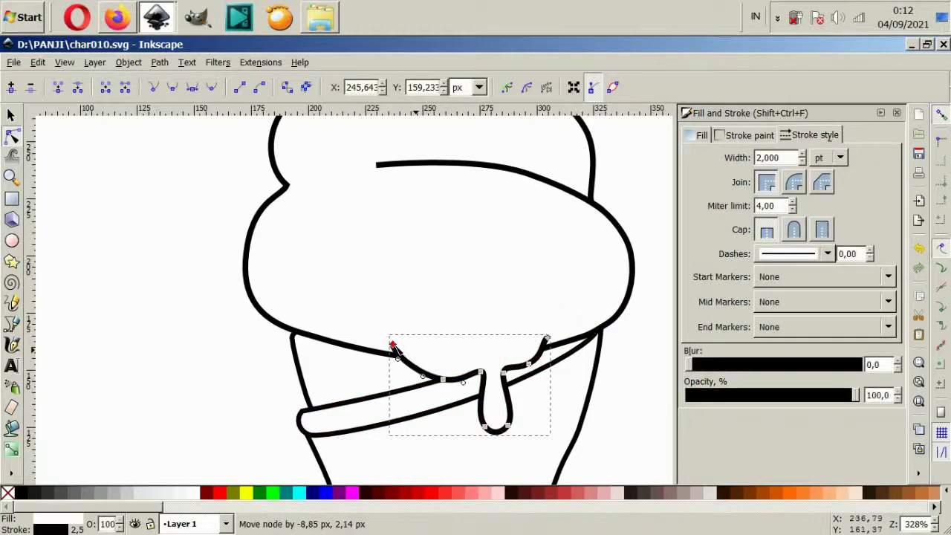
pyautogui.moveTo(443, 372); pyautogui.dragTo(444, 378)
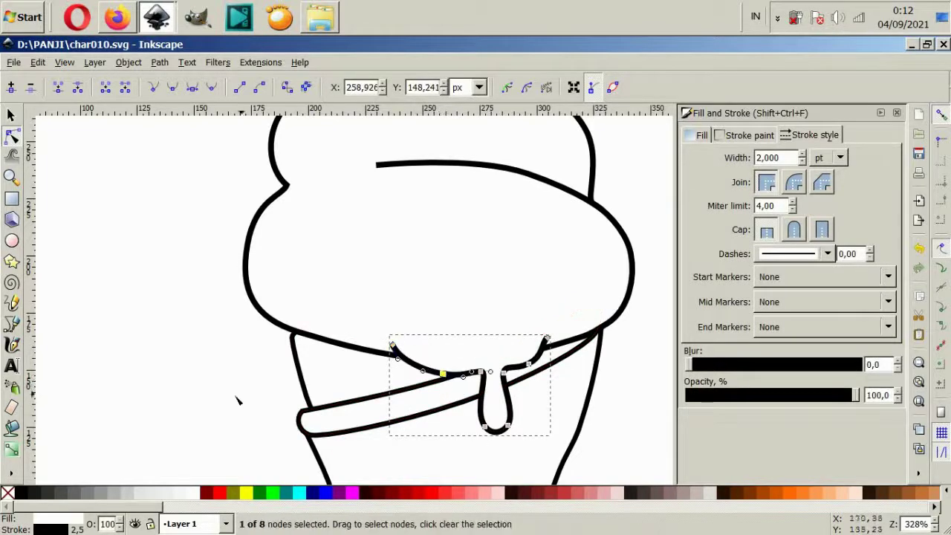
pyautogui.click(212, 403)
pyautogui.scroll(-1, 252, 388)
pyautogui.click(523, 428)
pyautogui.scroll(1, 522, 429)
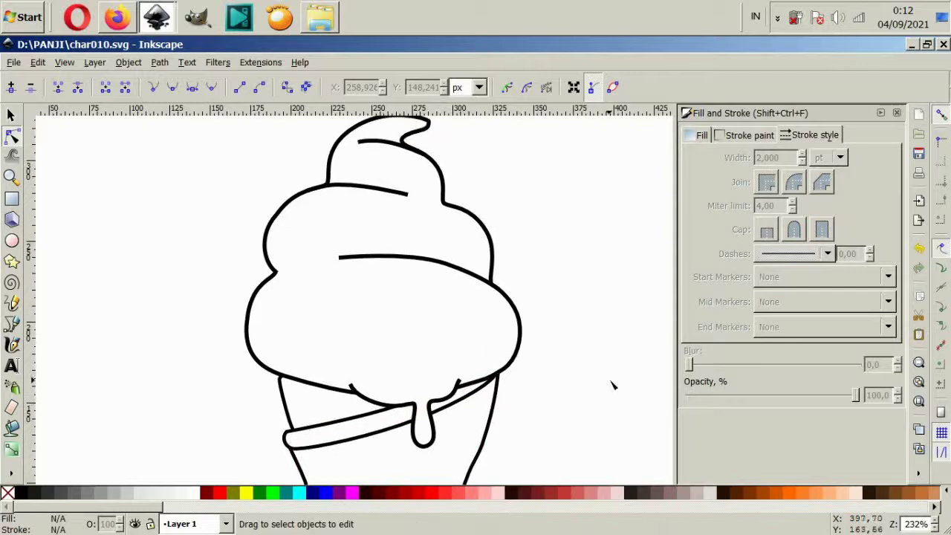
pyautogui.scroll(2, 399, 268)
# Step: Draw a new rounded drip outline hanging below the scoop line with the Bezier tool
pyautogui.click(13, 323)
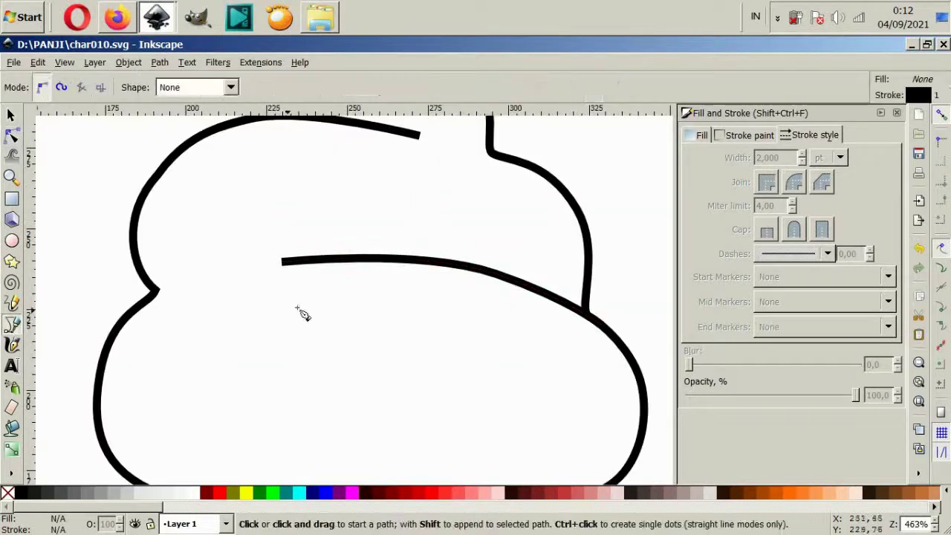
pyautogui.click(362, 250)
pyautogui.press('Escape')
pyautogui.click(408, 256)
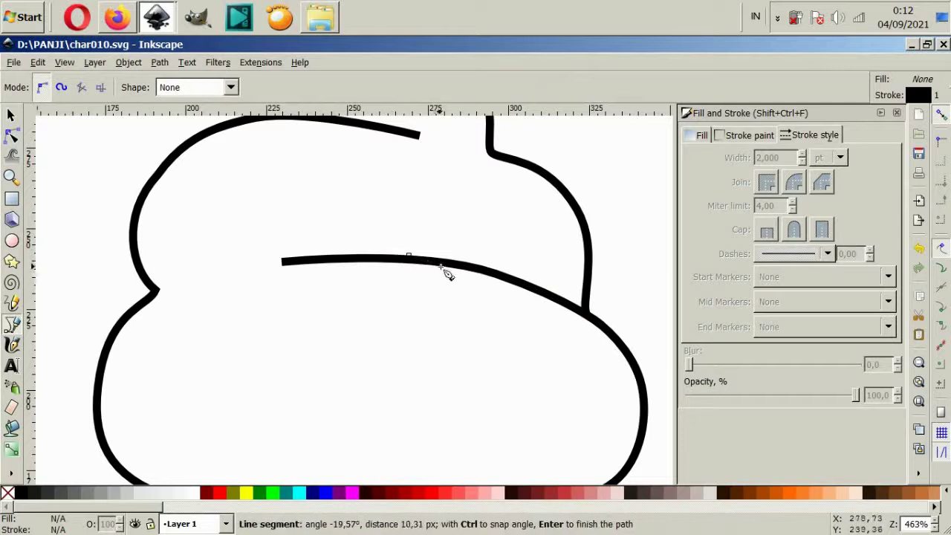
pyautogui.moveTo(449, 272); pyautogui.dragTo(459, 290)
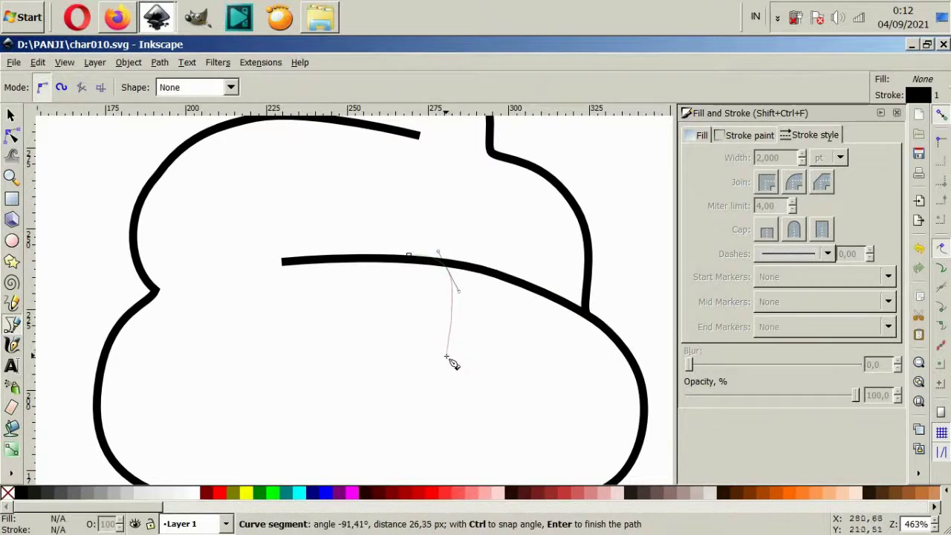
pyautogui.moveTo(462, 372); pyautogui.dragTo(479, 342)
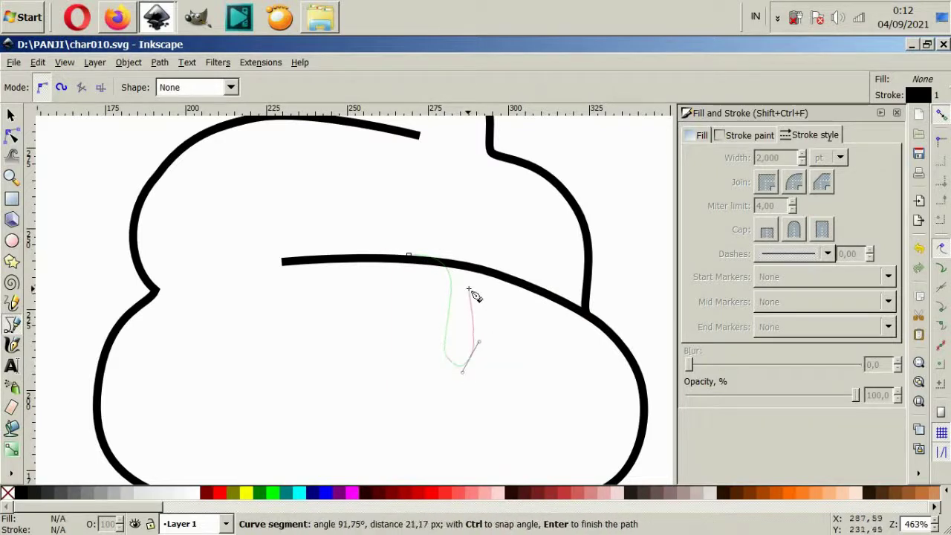
pyautogui.moveTo(466, 296)
pyautogui.mouseDown()
pyautogui.moveTo(476, 273)
pyautogui.moveTo(505, 278)
pyautogui.mouseUp()
pyautogui.press('Return')
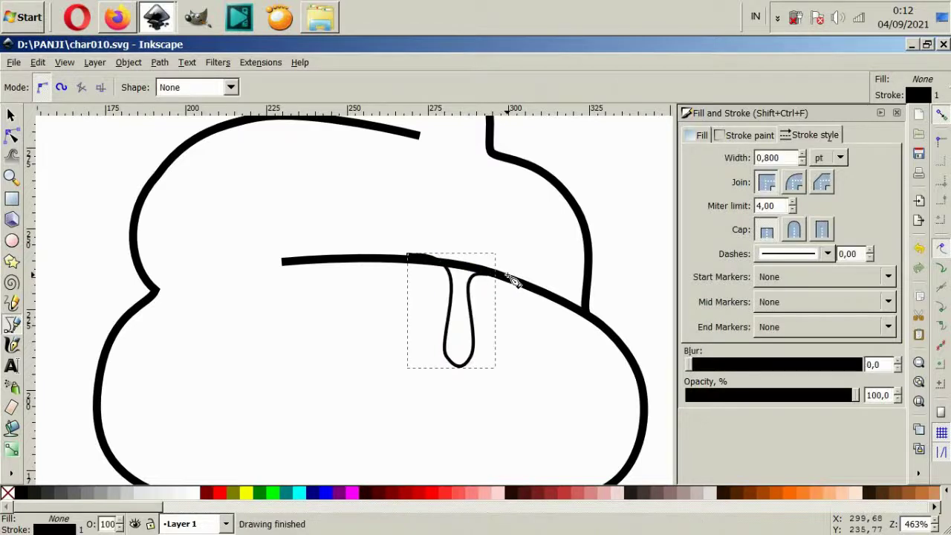
# Step: Fill the drip white and reposition its left and right corner nodes onto the scoop line
pyautogui.click(190, 494)
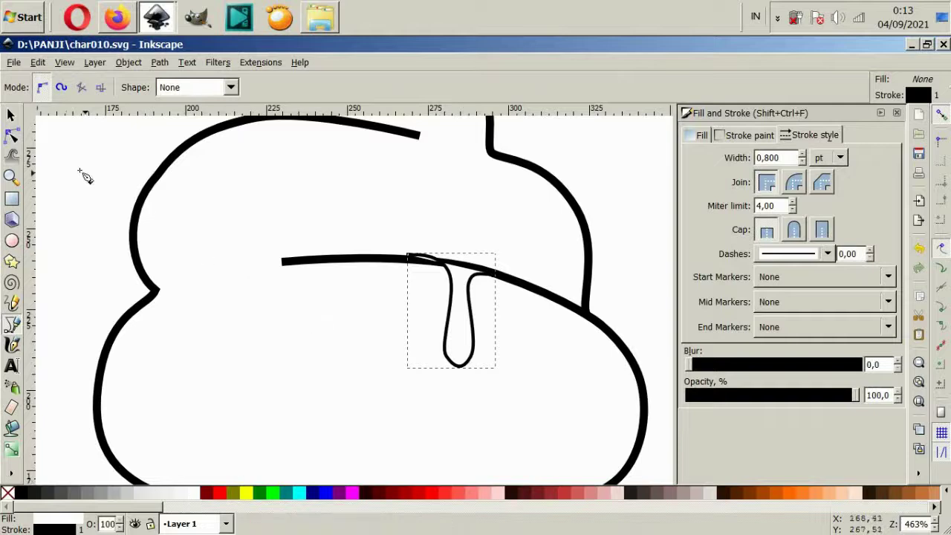
pyautogui.click(13, 138)
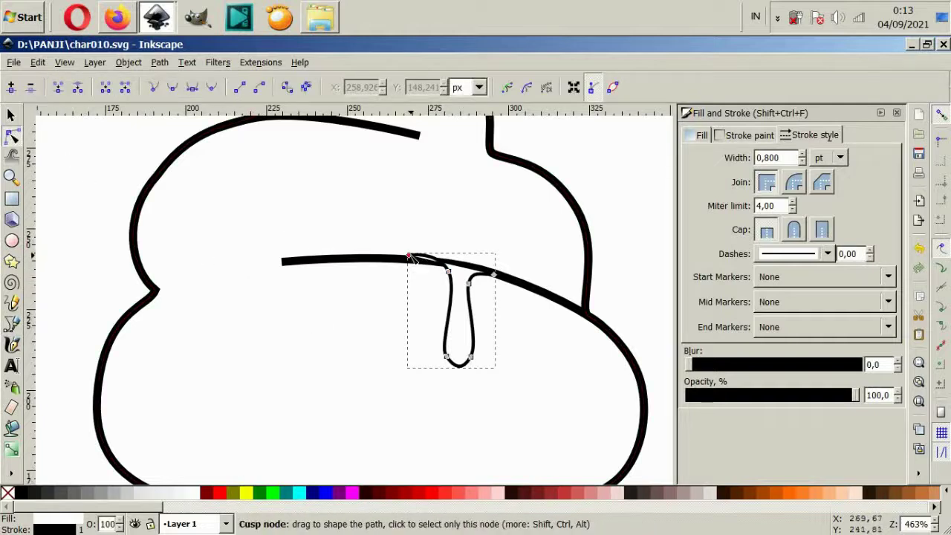
pyautogui.moveTo(409, 258); pyautogui.dragTo(407, 244)
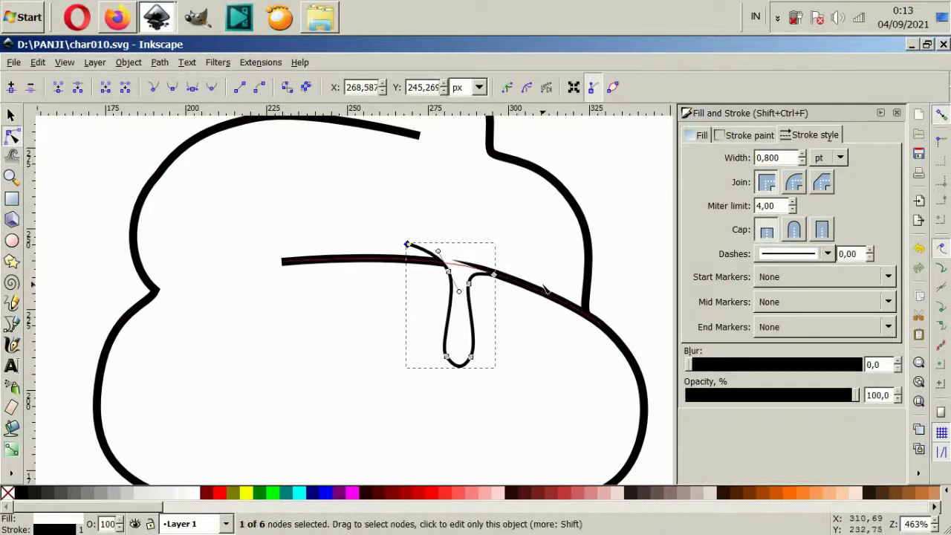
pyautogui.moveTo(497, 277); pyautogui.dragTo(497, 262)
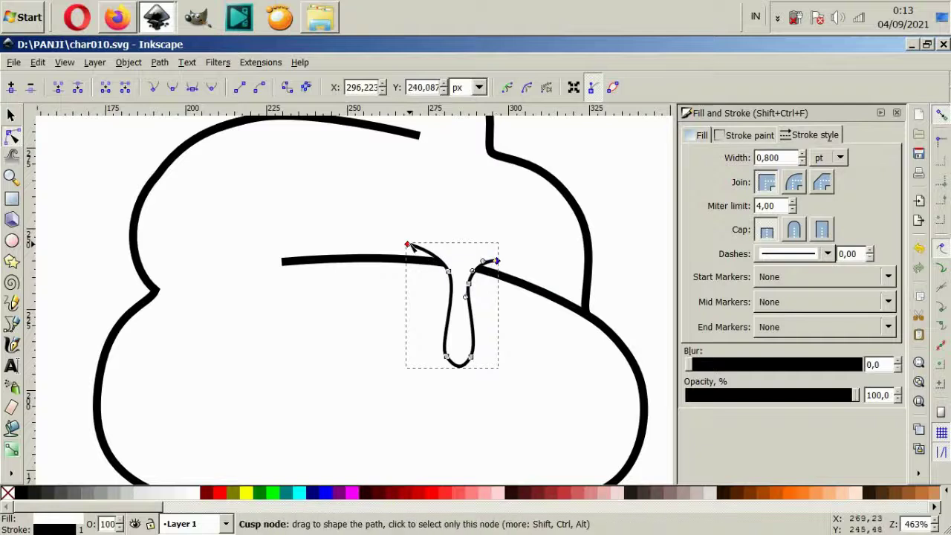
pyautogui.moveTo(408, 245); pyautogui.dragTo(418, 249)
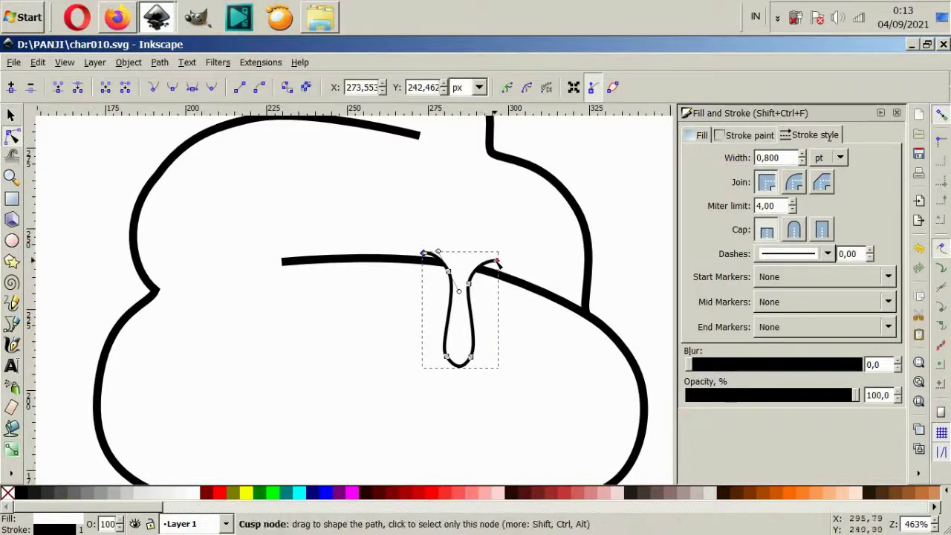
pyautogui.moveTo(496, 261); pyautogui.dragTo(492, 269)
pyautogui.write('2')
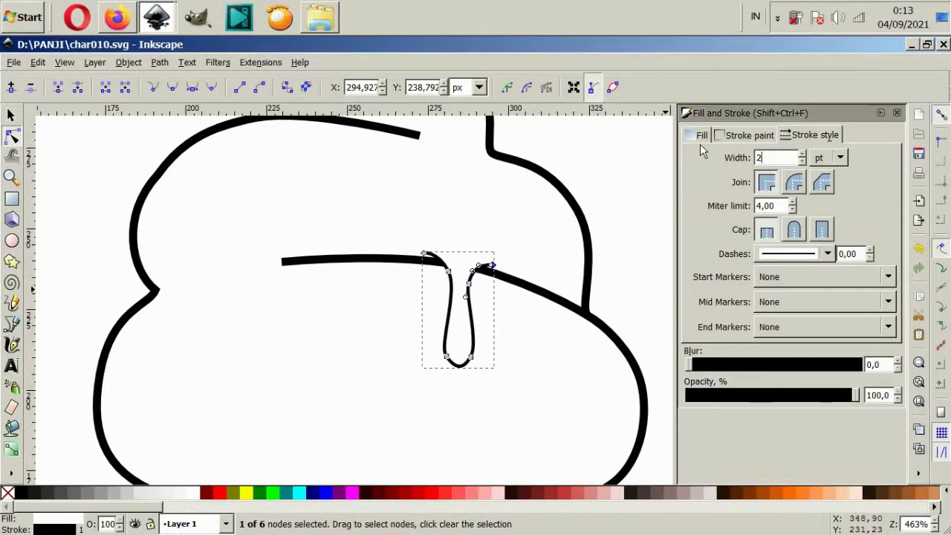
# Step: Apply the 2 pt drip outline, then widen the drip and pull its top-left end further left
pyautogui.press('Return')
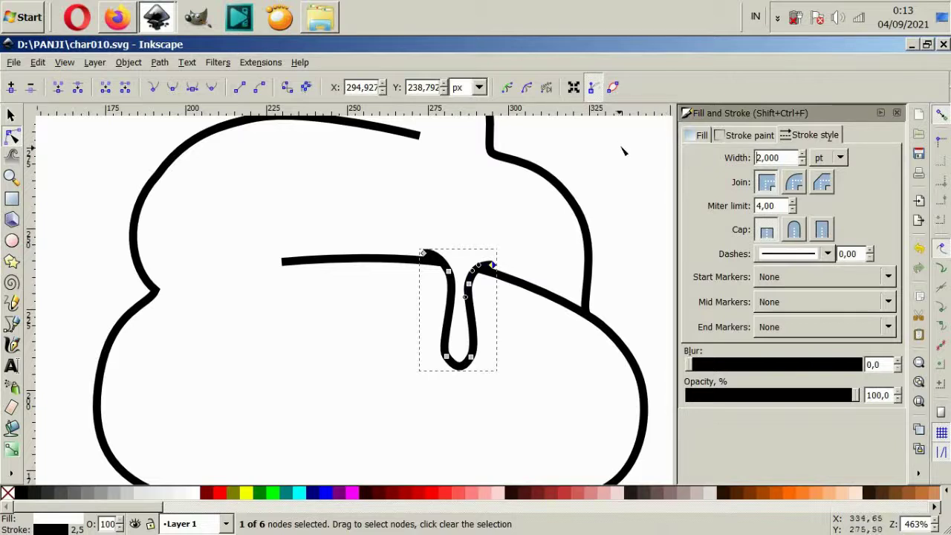
pyautogui.scroll(-2, 628, 148)
pyautogui.scroll(1, 632, 146)
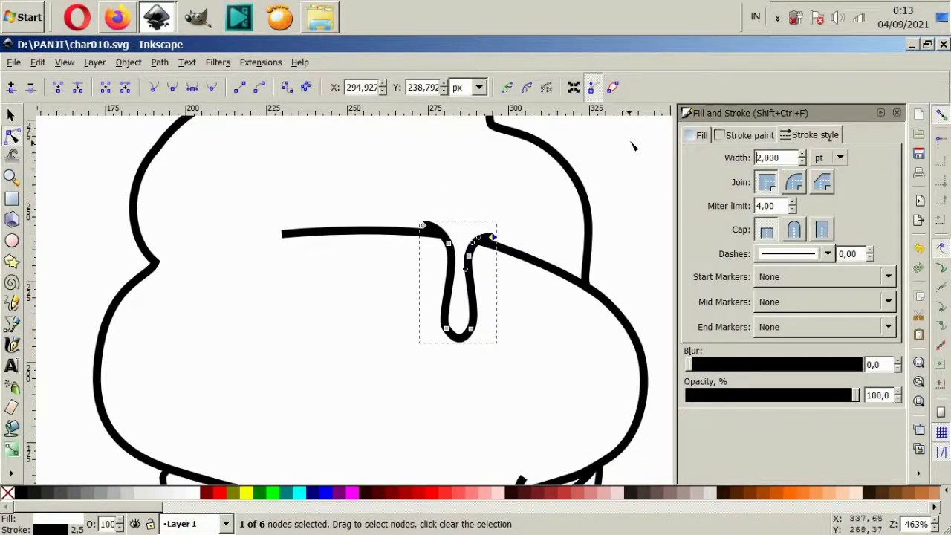
pyautogui.scroll(2, 451, 251)
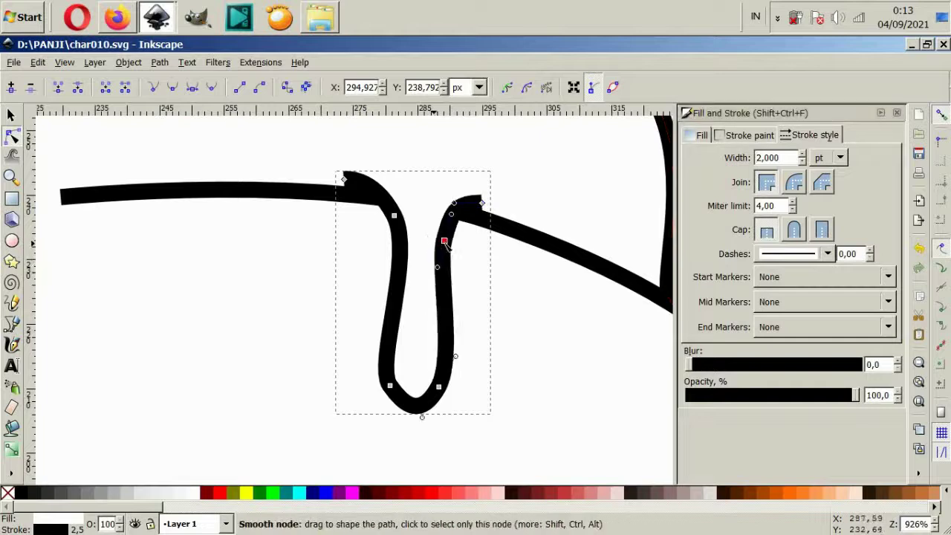
pyautogui.click(444, 241)
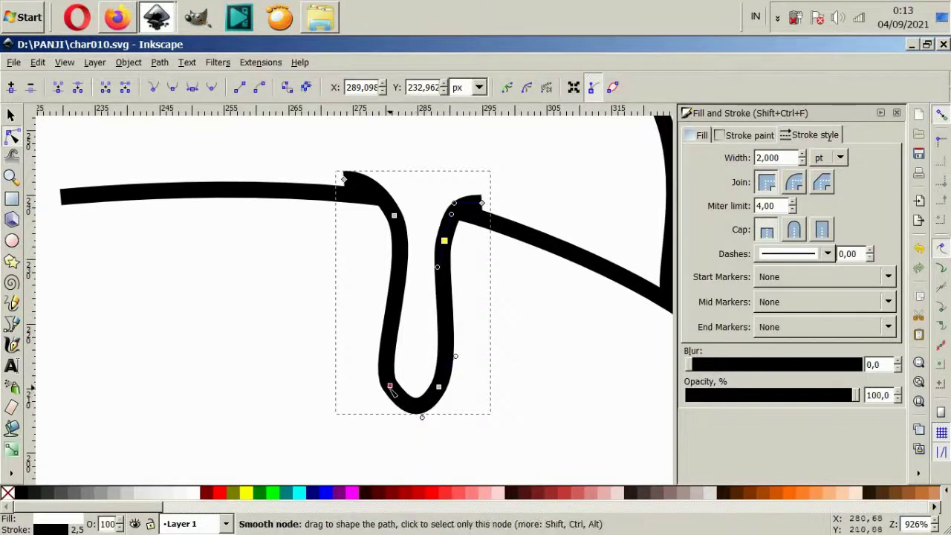
pyautogui.moveTo(390, 387); pyautogui.dragTo(383, 382)
pyautogui.moveTo(409, 418); pyautogui.dragTo(402, 421)
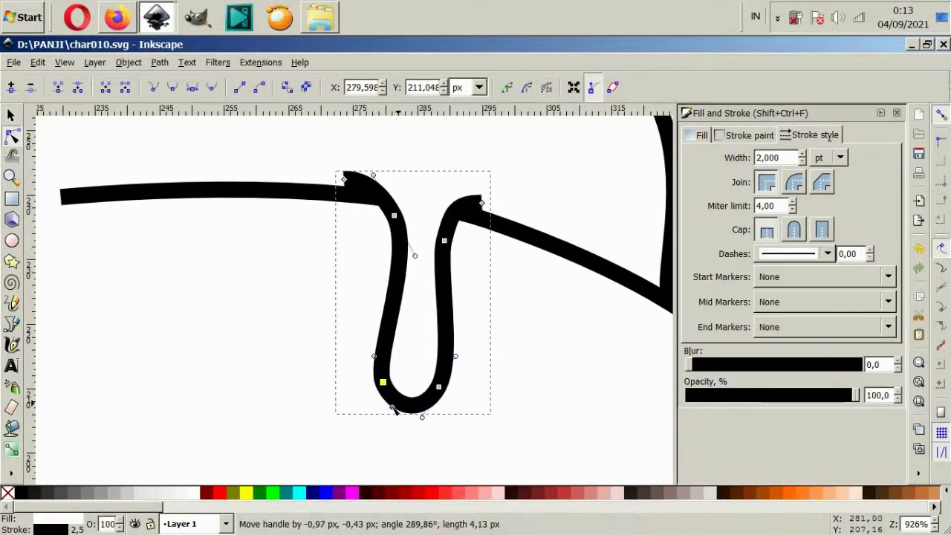
pyautogui.moveTo(395, 216); pyautogui.dragTo(376, 216)
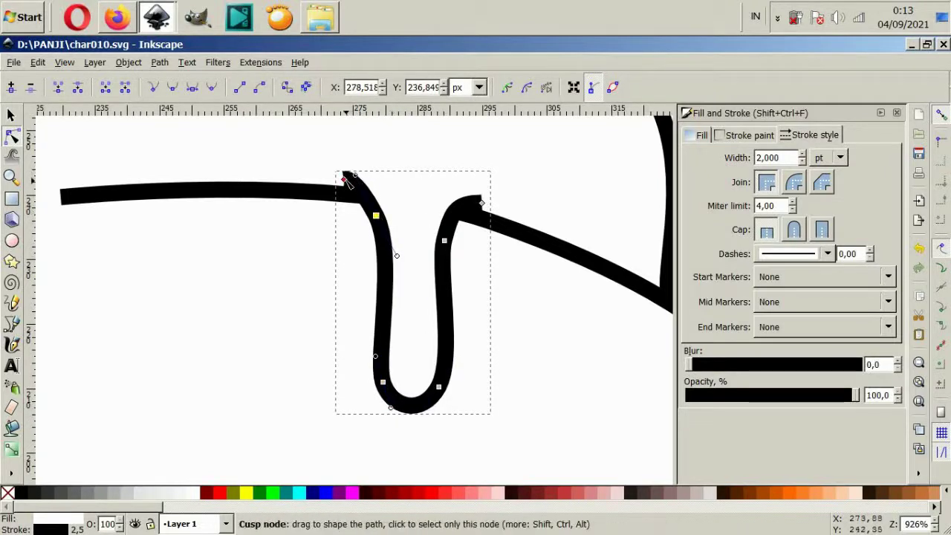
pyautogui.moveTo(348, 181); pyautogui.dragTo(321, 186)
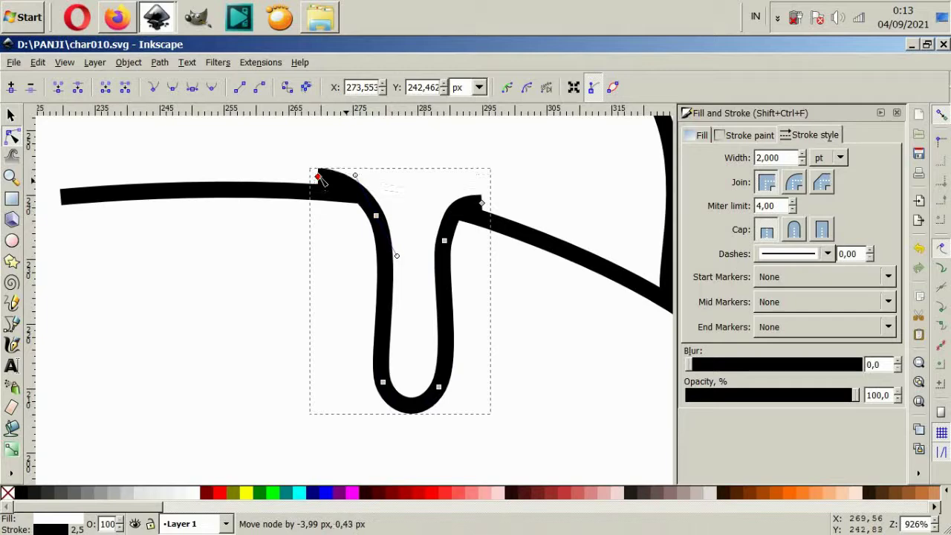
pyautogui.click(569, 330)
# Step: Zoom out to check the whole drawing, briefly selecting the cone's rim band and outline
pyautogui.scroll(-6, 569, 330)
pyautogui.click(631, 317)
pyautogui.scroll(-1, 617, 320)
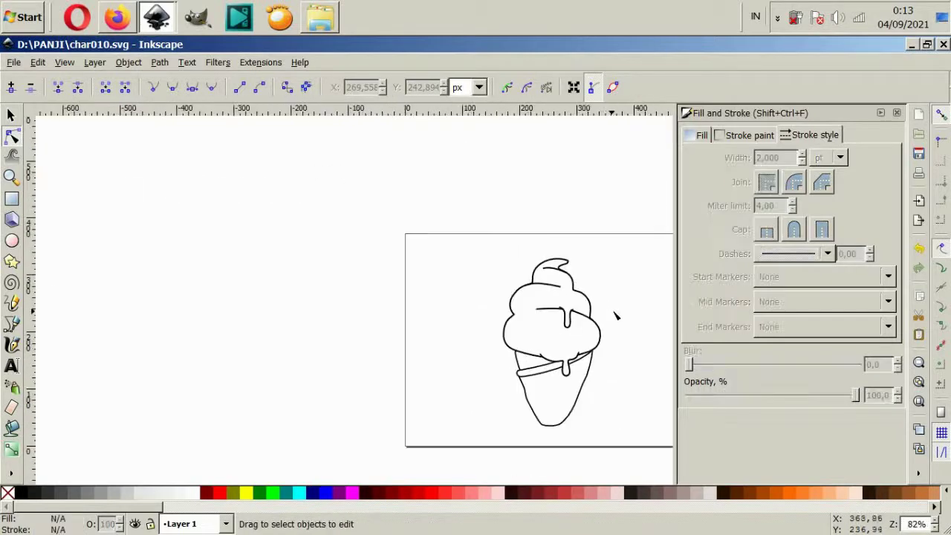
pyautogui.scroll(1, 569, 311)
pyautogui.scroll(-1, 554, 311)
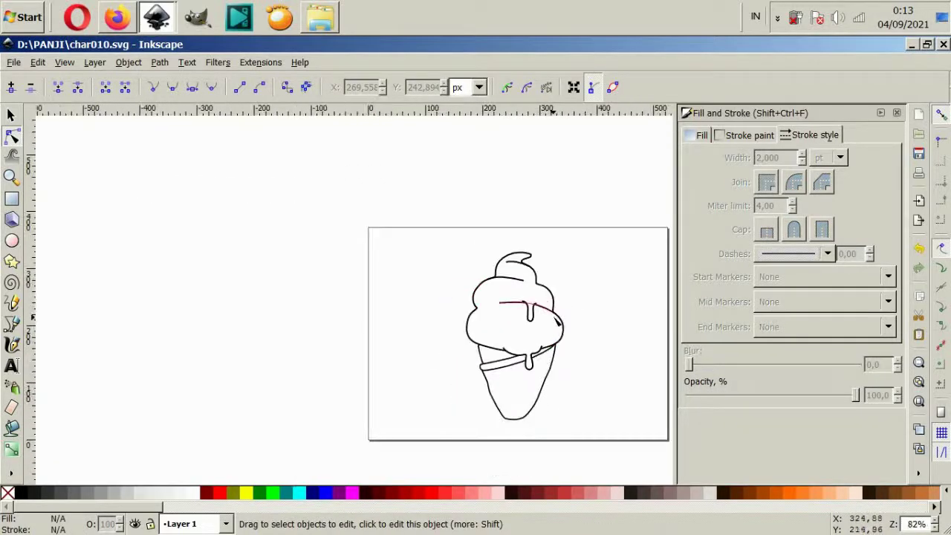
pyautogui.scroll(2, 546, 309)
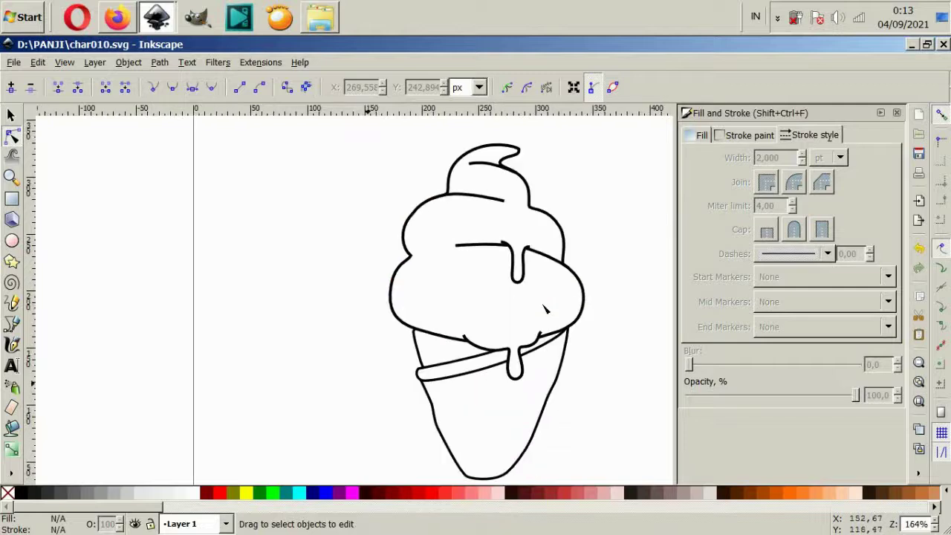
pyautogui.scroll(-2, 541, 223)
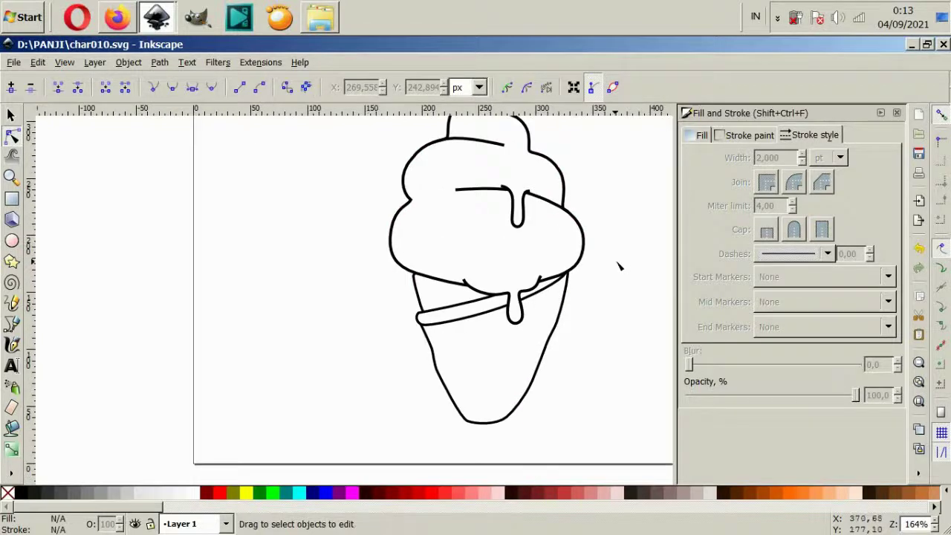
pyautogui.hscroll(2, 595, 290)
pyautogui.scroll(-1, 560, 352)
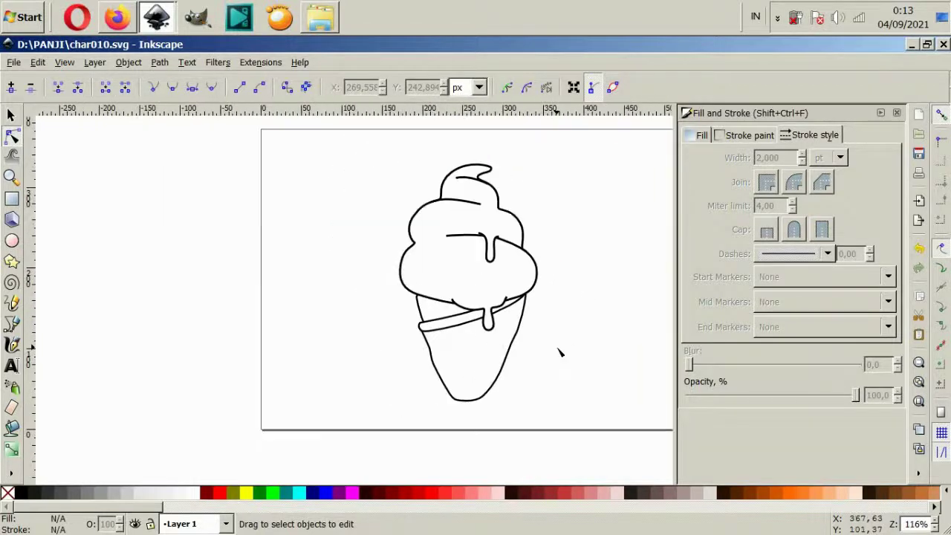
pyautogui.scroll(1, 520, 364)
pyautogui.scroll(2, 446, 334)
pyautogui.click(372, 323)
pyautogui.keyDown('shift'); pyautogui.click(384, 421); pyautogui.keyUp('shift')
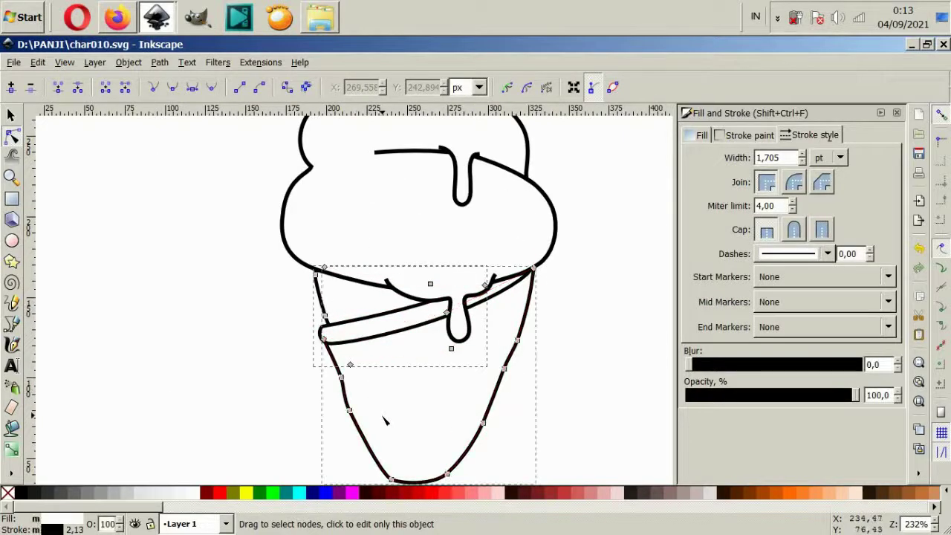
pyautogui.click(275, 411)
pyautogui.scroll(2, 298, 301)
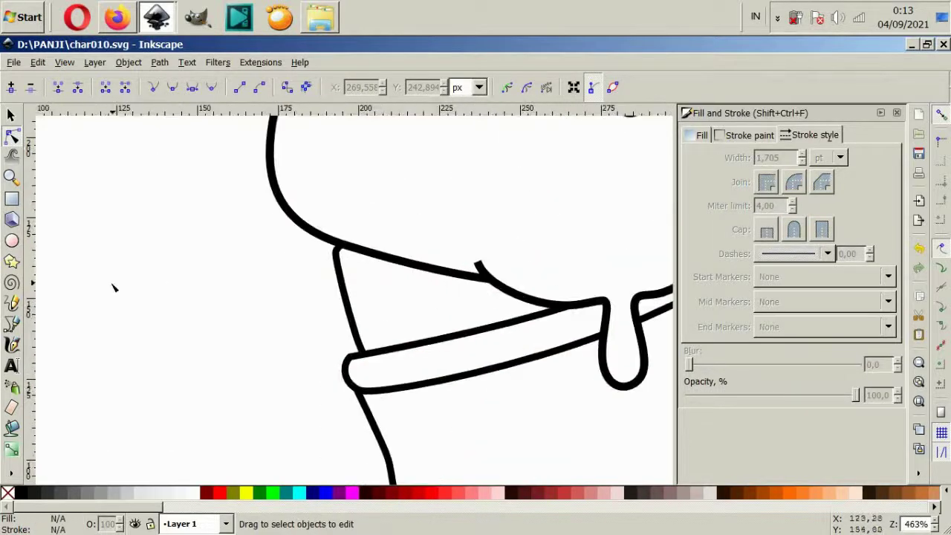
pyautogui.click(11, 326)
# Step: Draw a second drip from the scoop's lower-left edge down over the cone rim
pyautogui.click(296, 206)
pyautogui.moveTo(319, 263); pyautogui.dragTo(321, 277)
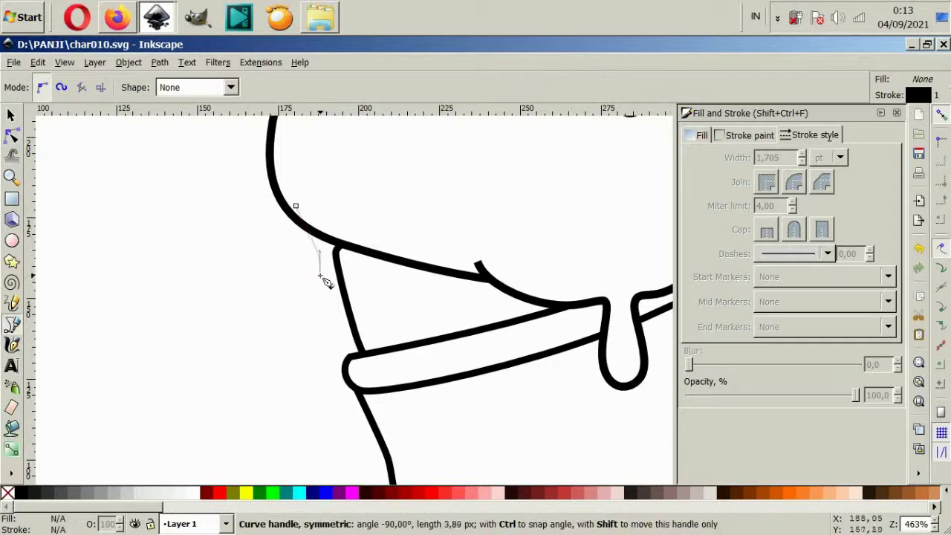
pyautogui.press('Escape')
pyautogui.click(294, 212)
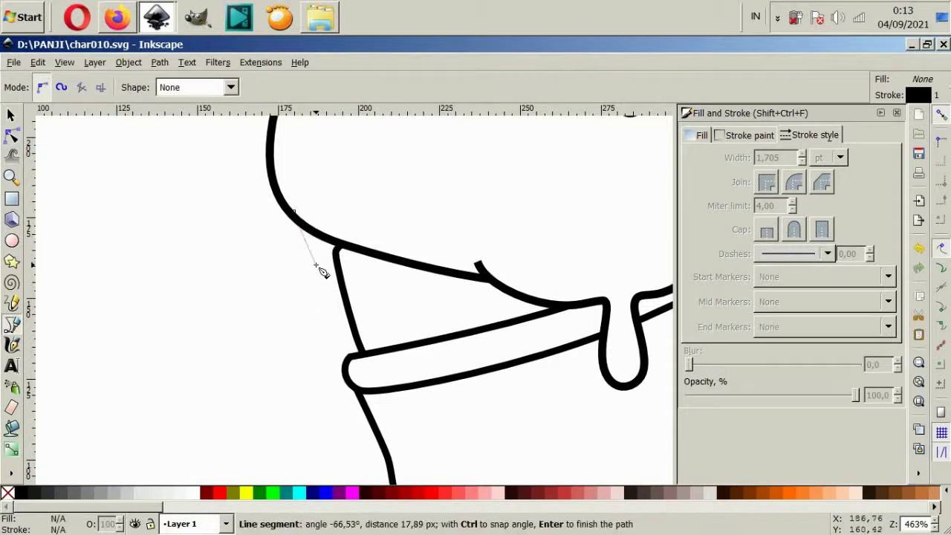
pyautogui.moveTo(325, 308)
pyautogui.mouseDown()
pyautogui.moveTo(329, 319)
pyautogui.moveTo(355, 304)
pyautogui.mouseUp()
pyautogui.click(347, 260)
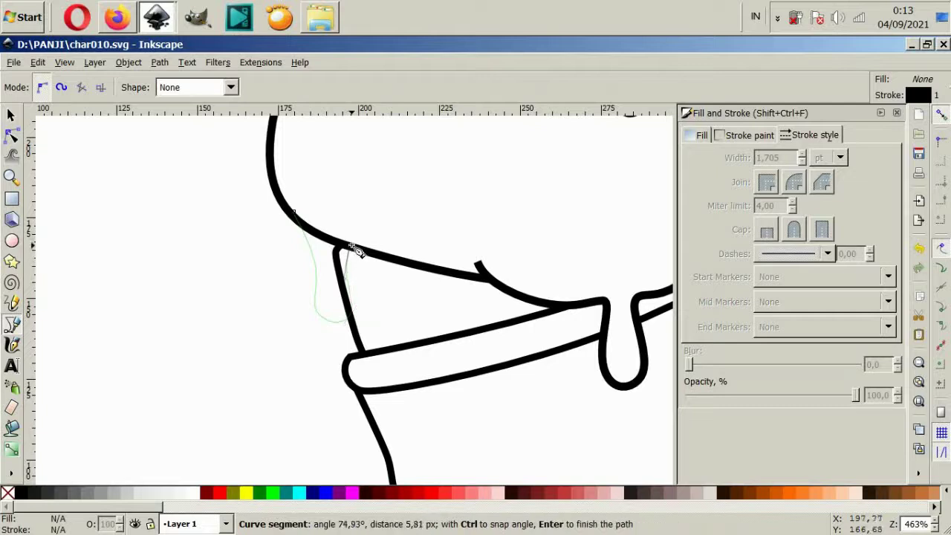
pyautogui.doubleClick(361, 241)
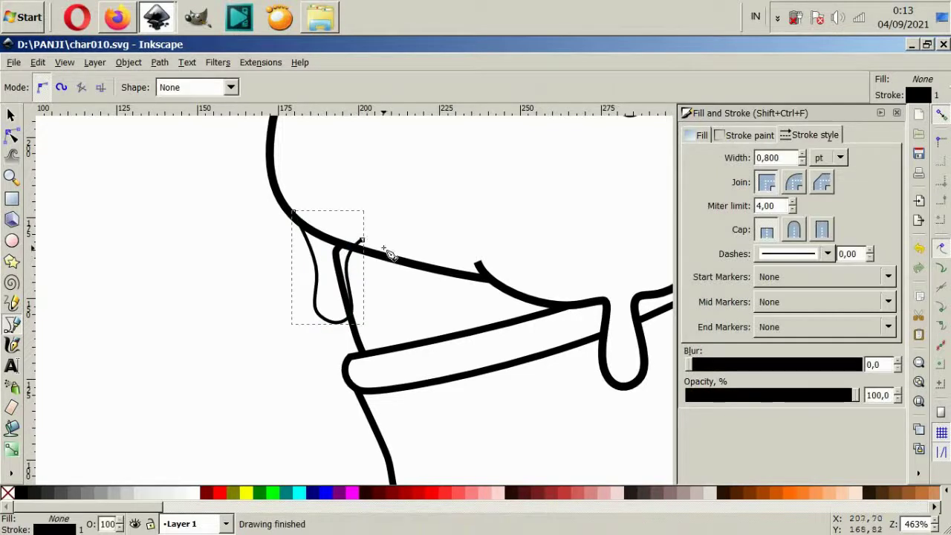
# Step: Fill the new drip white, give it a 2 pt stroke, and move it up under the scoop
pyautogui.click(190, 494)
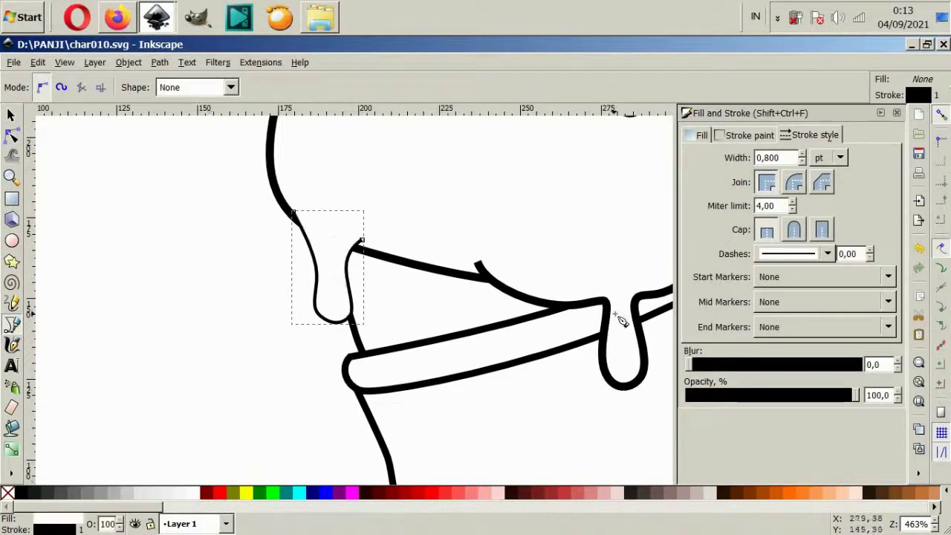
pyautogui.tripleClick(767, 157)
pyautogui.write('2')
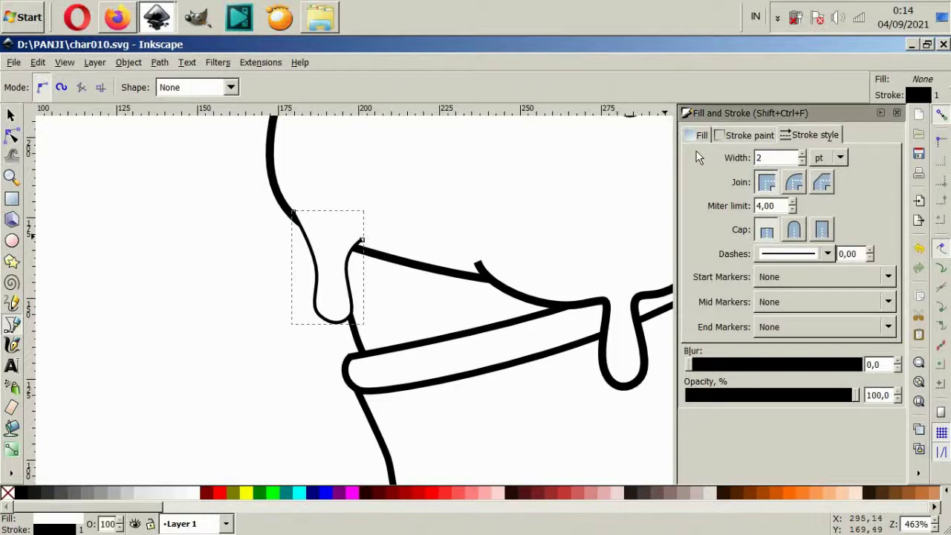
pyautogui.press('Return')
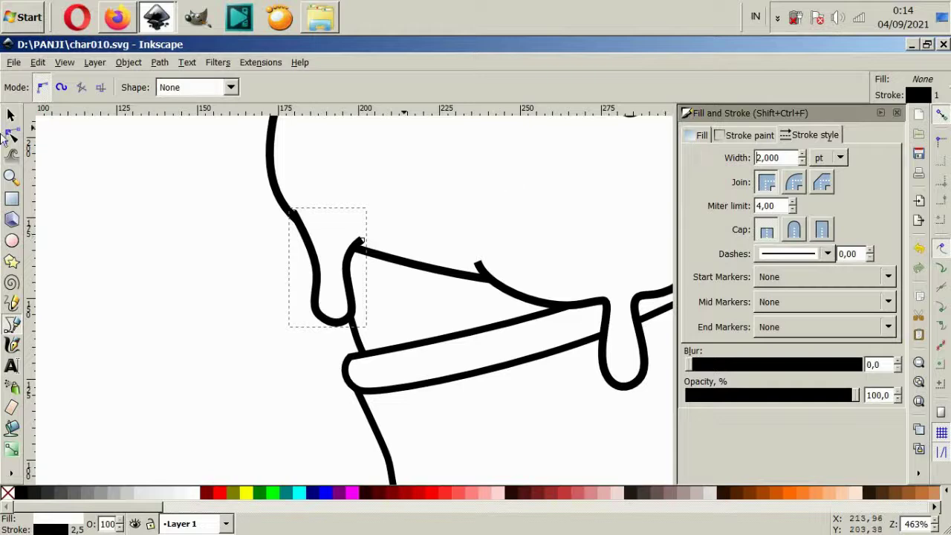
pyautogui.click(11, 115)
pyautogui.moveTo(318, 276); pyautogui.dragTo(333, 259)
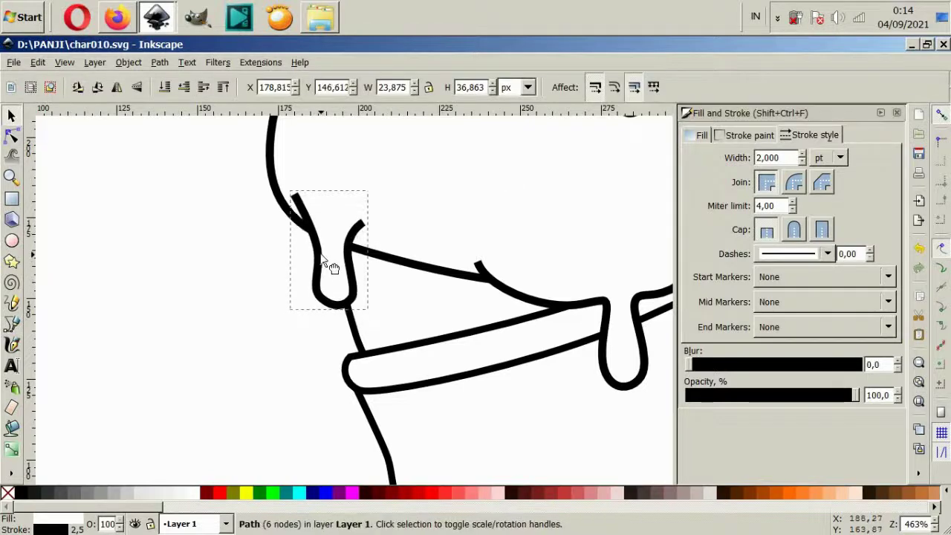
# Step: Select the left cream drip and switch to editing its nodes
pyautogui.click(227, 291)
pyautogui.scroll(-3, 228, 290)
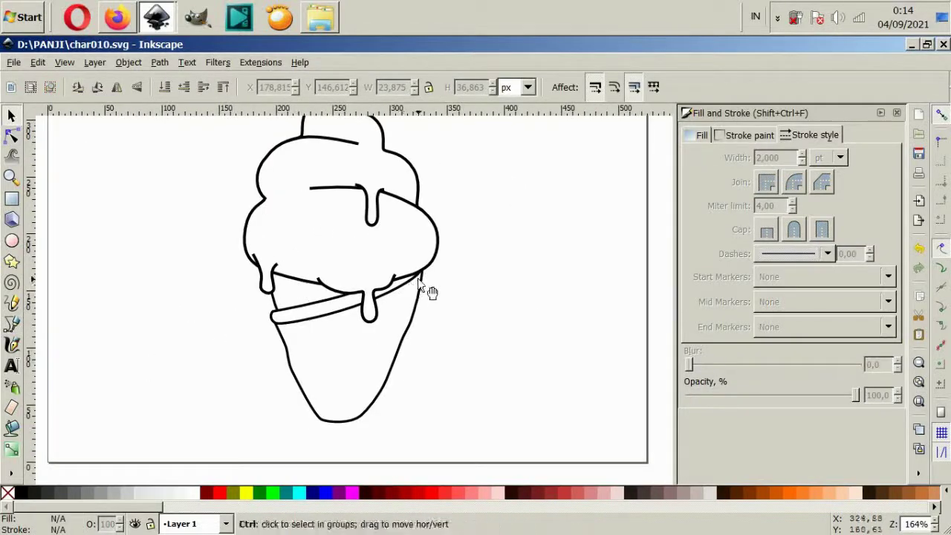
pyautogui.scroll(-2, 431, 291)
pyautogui.scroll(2, 416, 277)
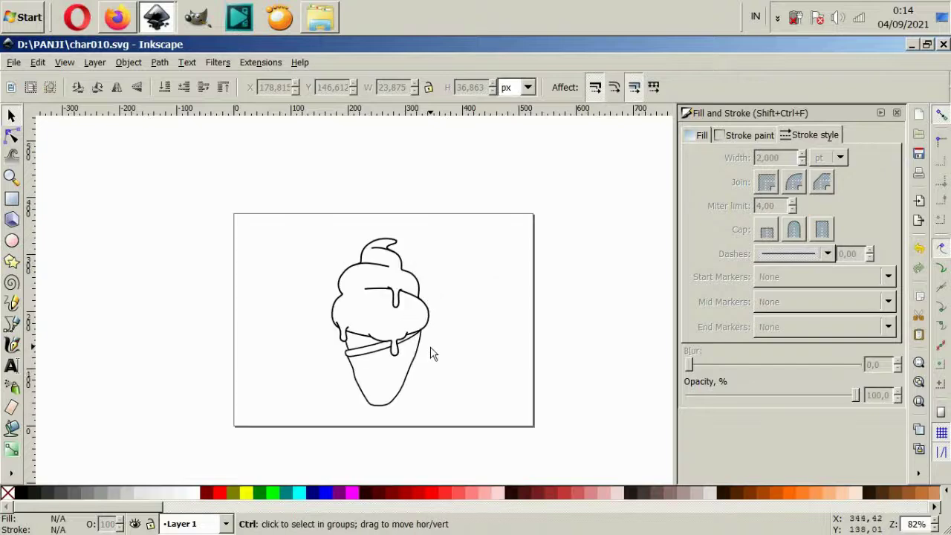
pyautogui.scroll(-1, 426, 355)
pyautogui.scroll(1, 416, 350)
pyautogui.scroll(2, 333, 329)
pyautogui.click(359, 351)
pyautogui.scroll(2, 364, 349)
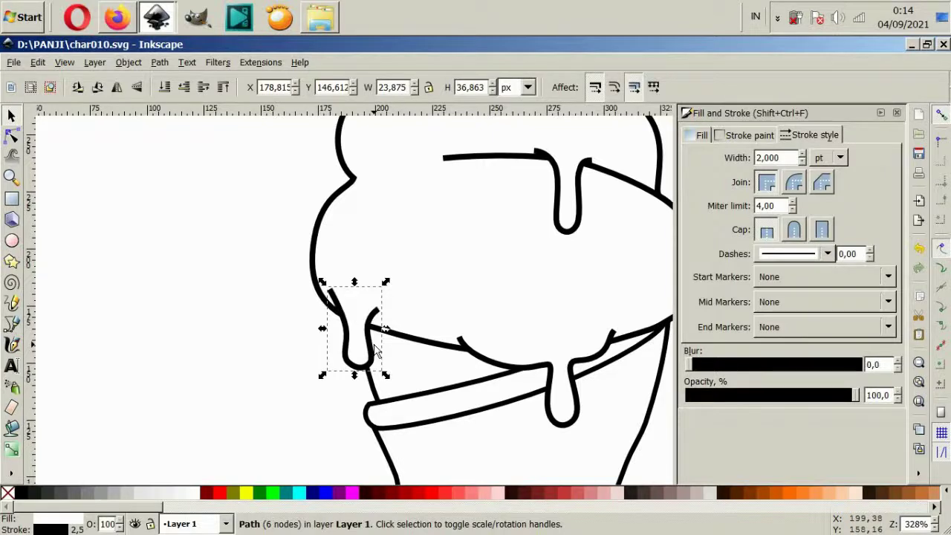
pyautogui.click(11, 136)
pyautogui.scroll(2, 338, 331)
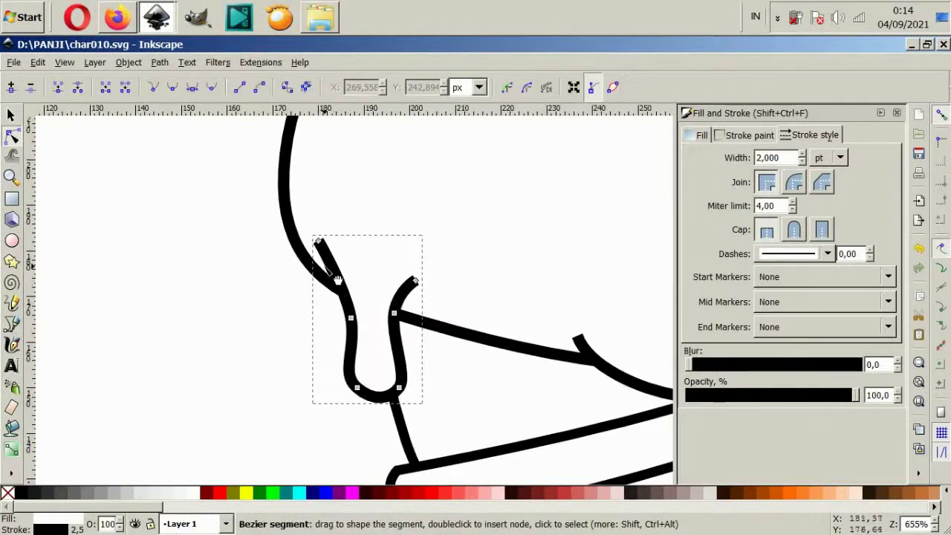
# Step: Raise the drip's top node onto the scoop's lower-left outline, then select the cone outline
pyautogui.moveTo(319, 245)
pyautogui.mouseDown()
pyautogui.moveTo(331, 261)
pyautogui.moveTo(326, 277)
pyautogui.mouseUp()
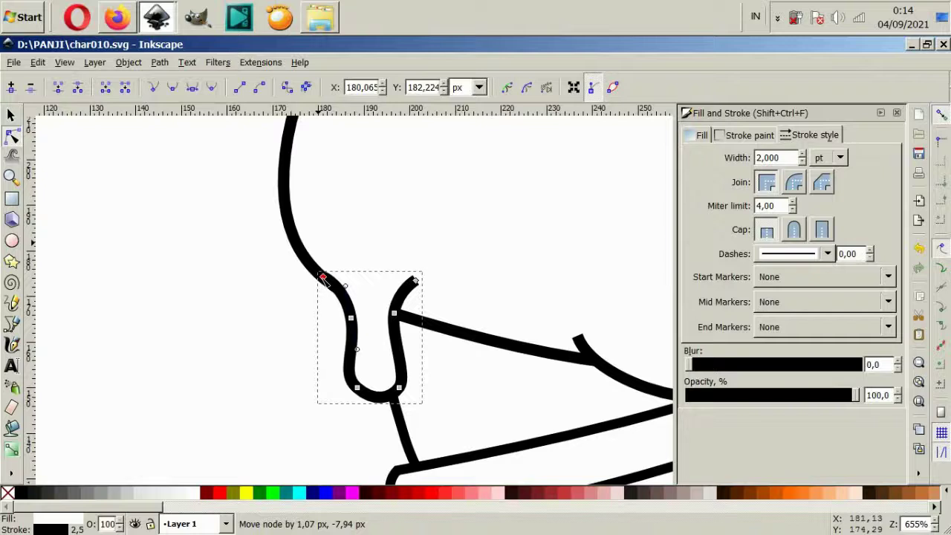
pyautogui.click(280, 304)
pyautogui.scroll(-2, 229, 364)
pyautogui.scroll(-3, 428, 363)
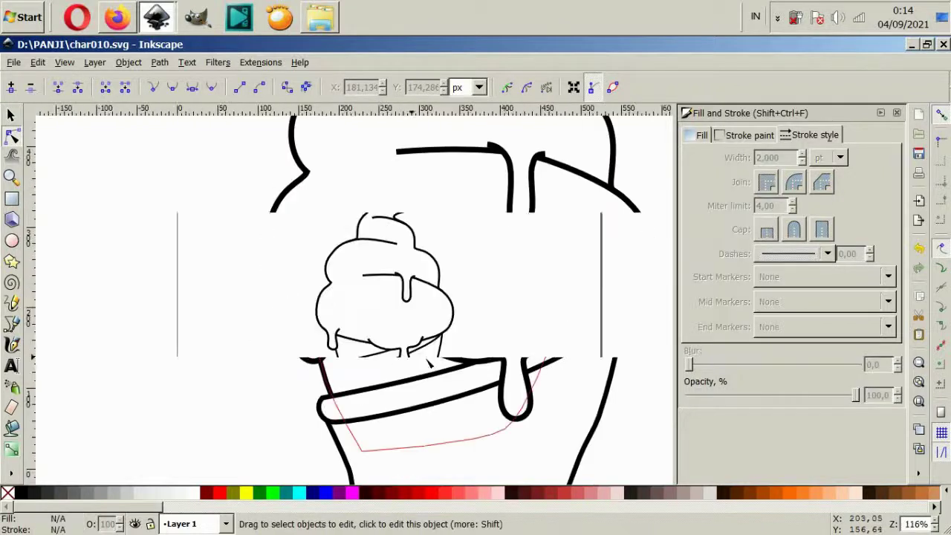
pyautogui.scroll(1, 476, 348)
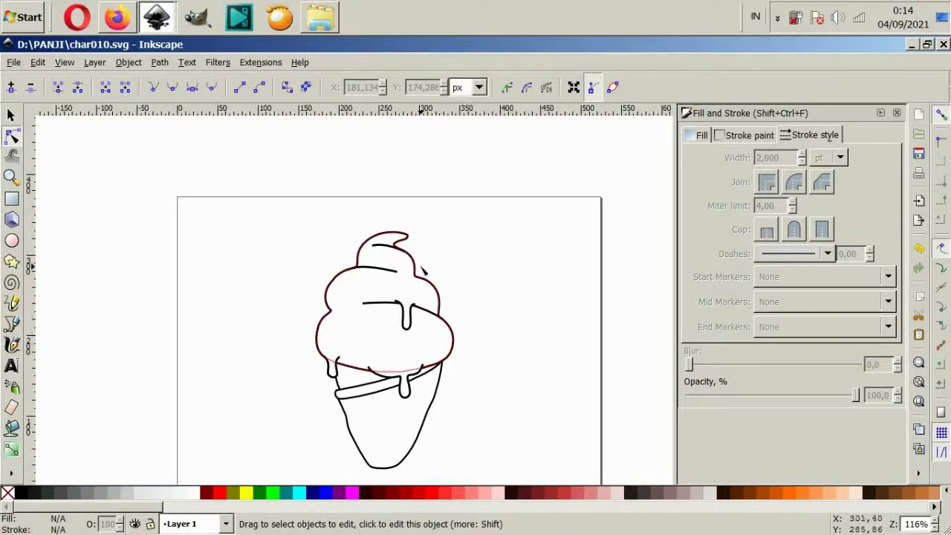
pyautogui.scroll(-1, 439, 269)
pyautogui.scroll(1, 449, 377)
pyautogui.click(394, 388)
pyautogui.scroll(2, 381, 388)
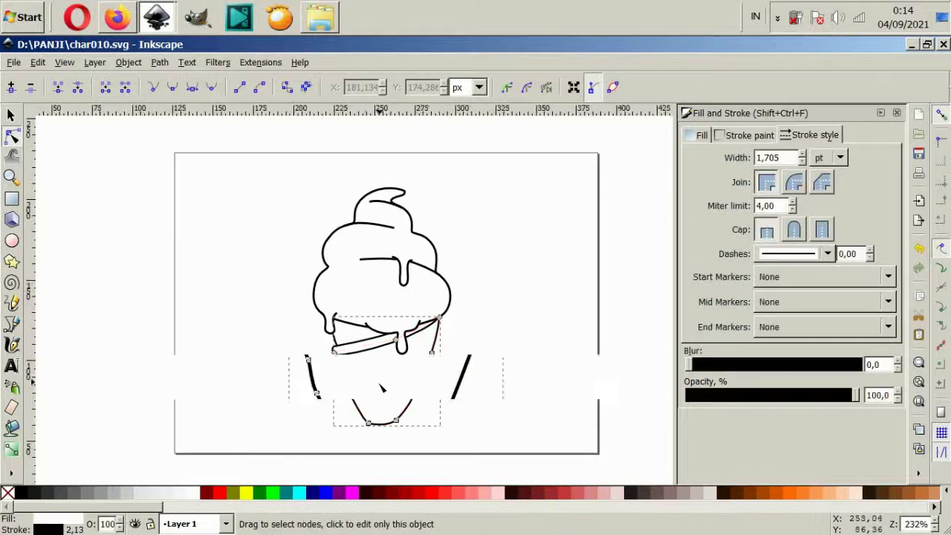
# Step: Test tan, yellow, khaki, peach and dark brown fills on the cone, settling on greyish-brown
pyautogui.scroll(-5, 145, 507)
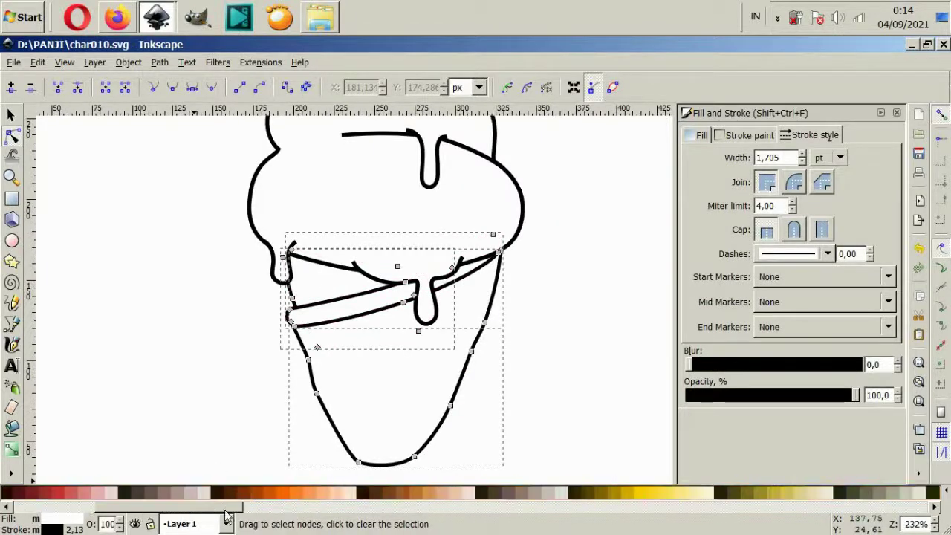
pyautogui.click(235, 493)
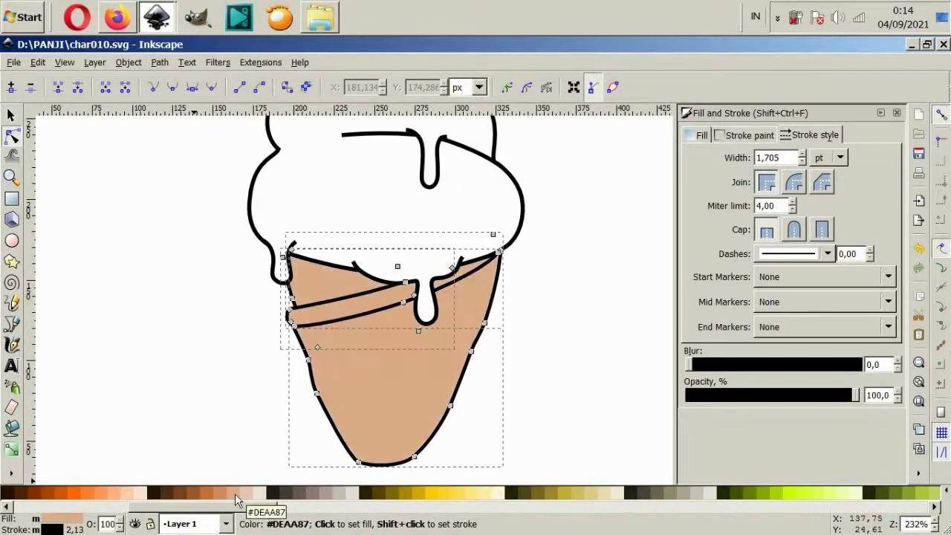
pyautogui.click(459, 494)
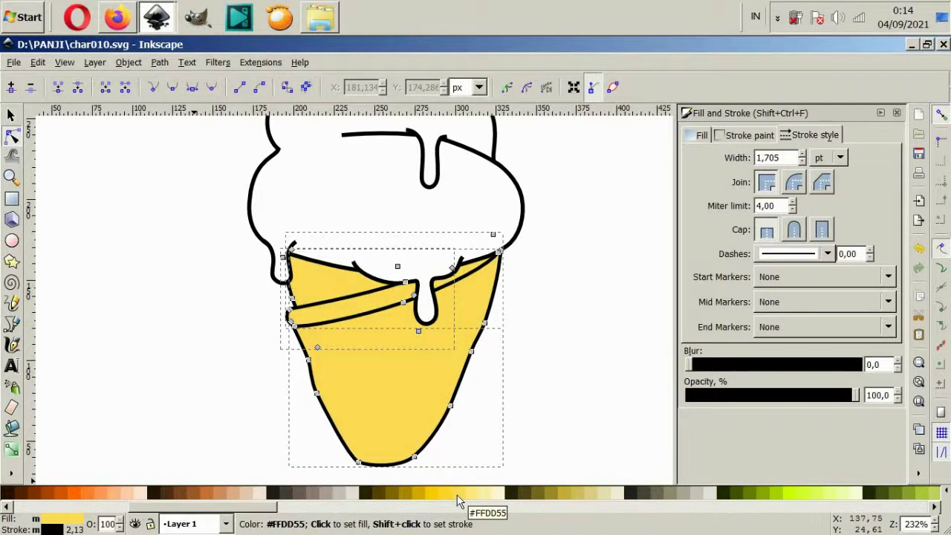
pyautogui.click(469, 497)
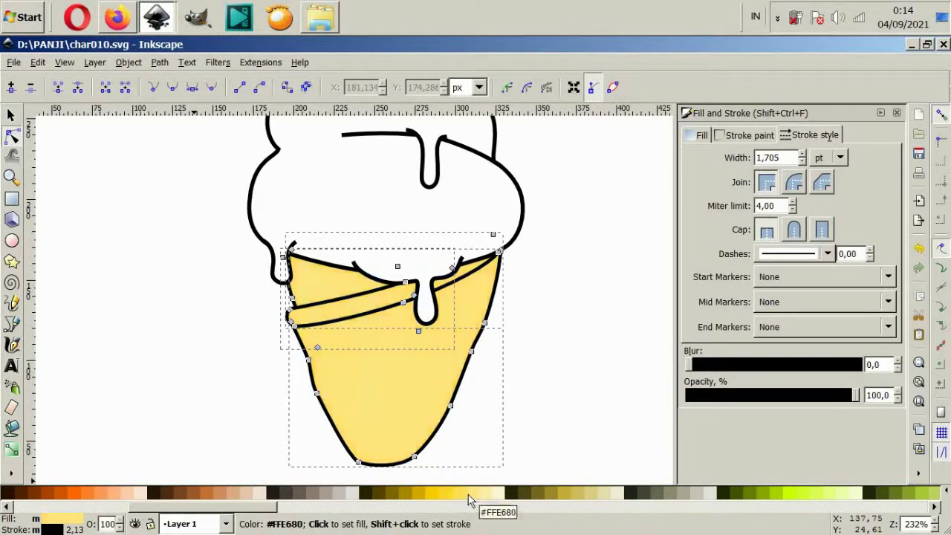
pyautogui.click(561, 494)
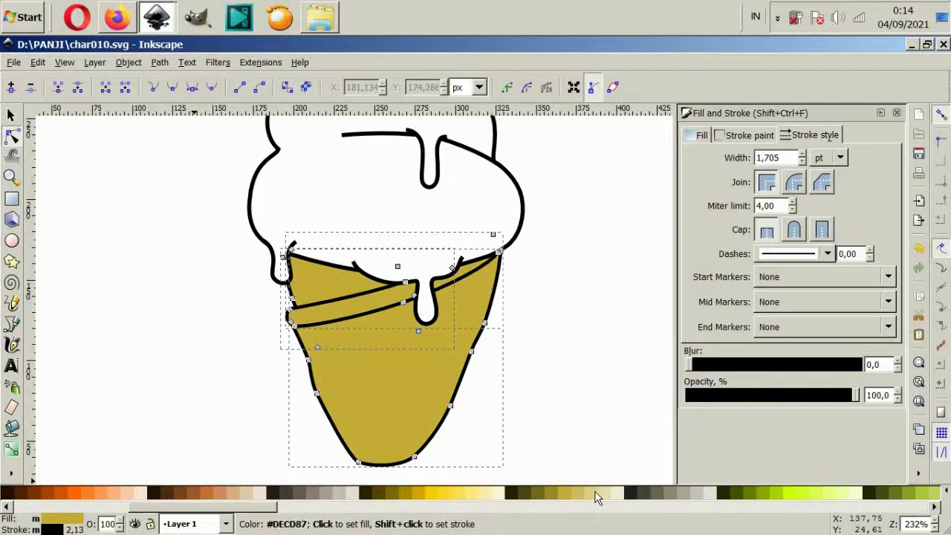
pyautogui.click(595, 497)
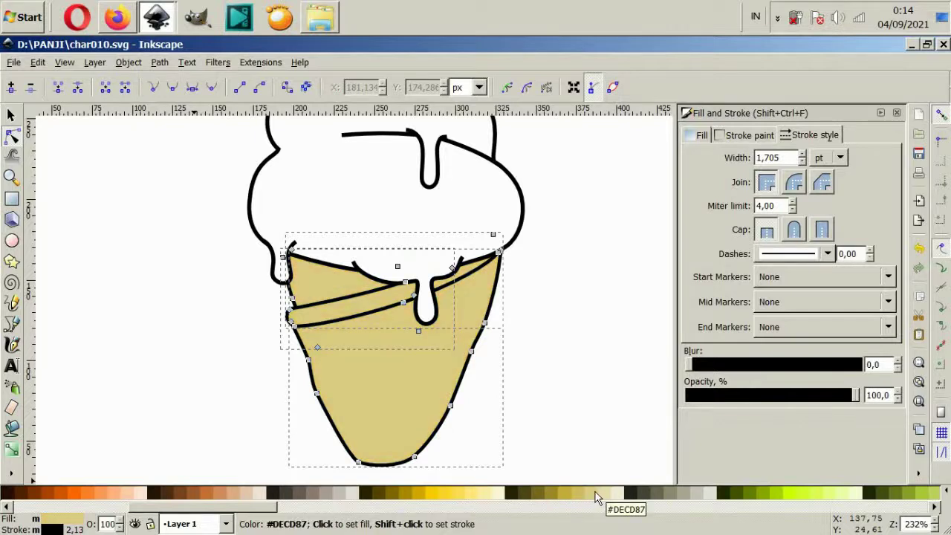
pyautogui.click(223, 493)
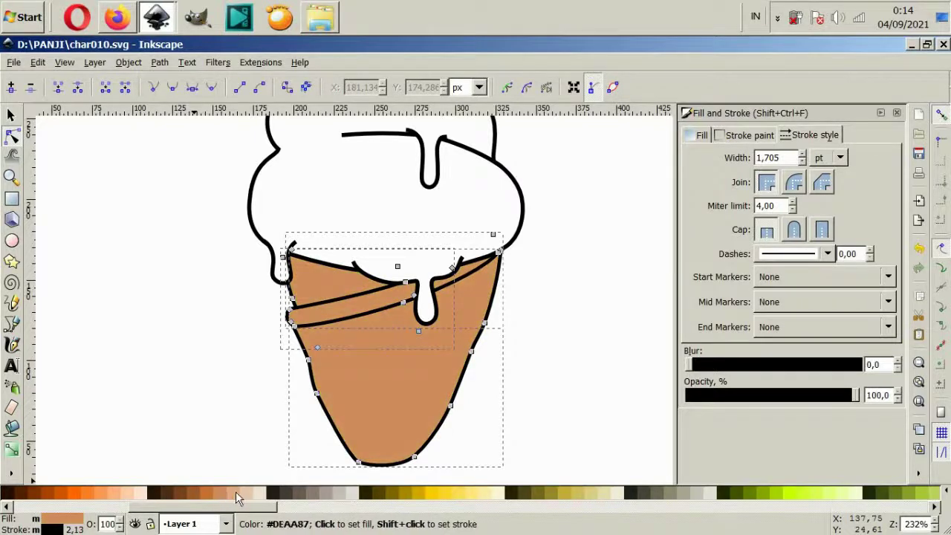
pyautogui.click(246, 493)
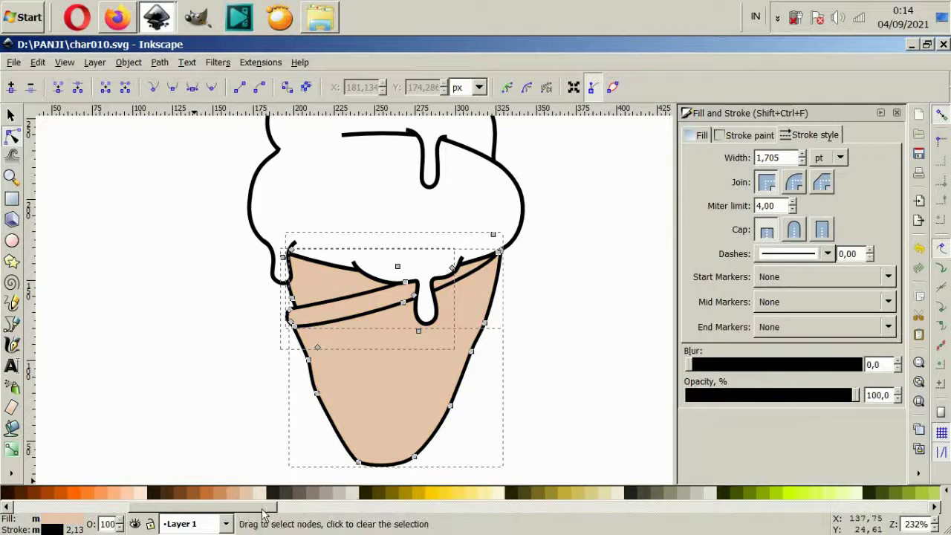
pyautogui.moveTo(262, 510)
pyautogui.mouseDown()
pyautogui.moveTo(272, 513)
pyautogui.moveTo(179, 514)
pyautogui.mouseUp()
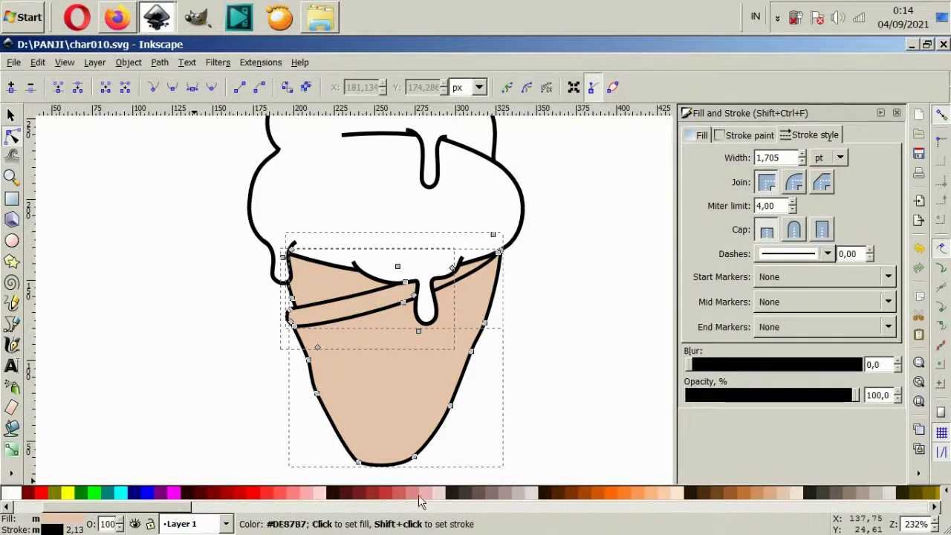
pyautogui.click(482, 495)
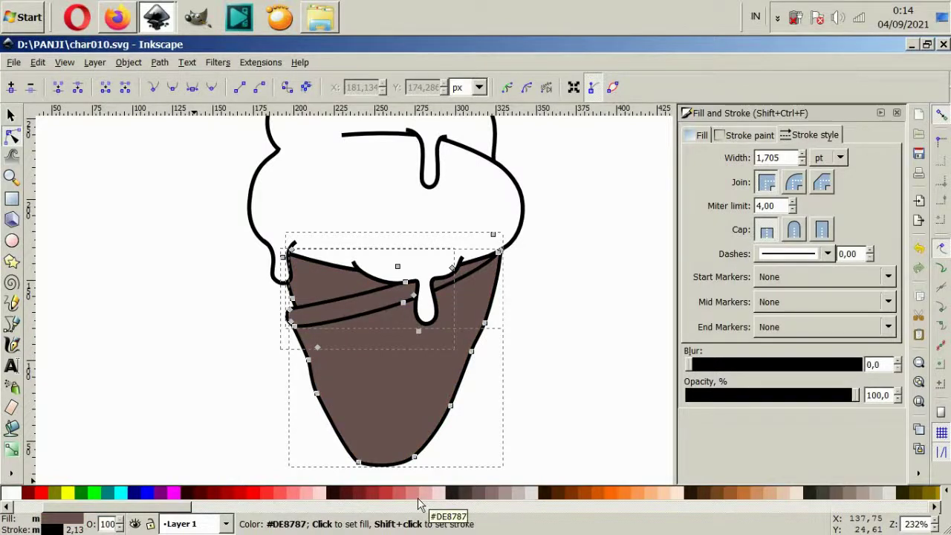
pyautogui.click(492, 495)
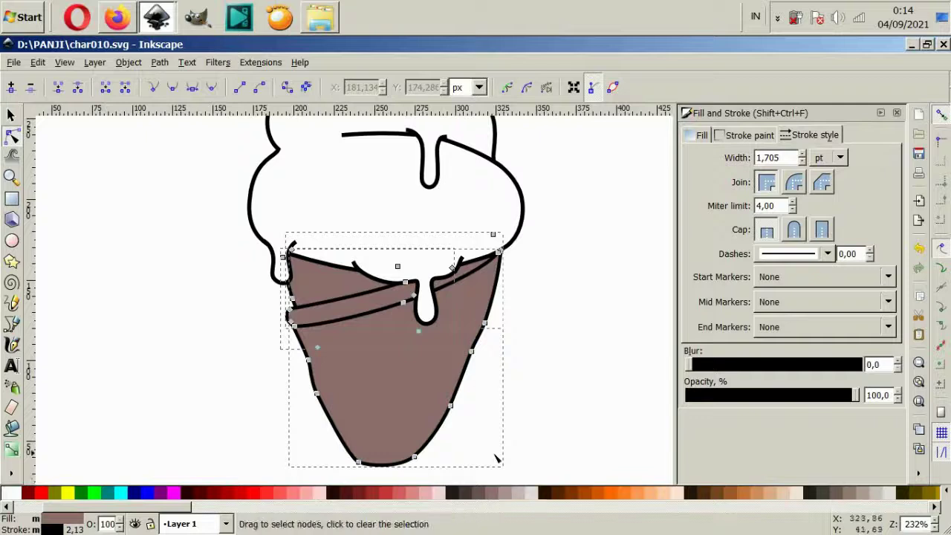
# Step: Deselect the cone, zoom in on it, and choose the Pen (Bezier) tool
pyautogui.click(516, 392)
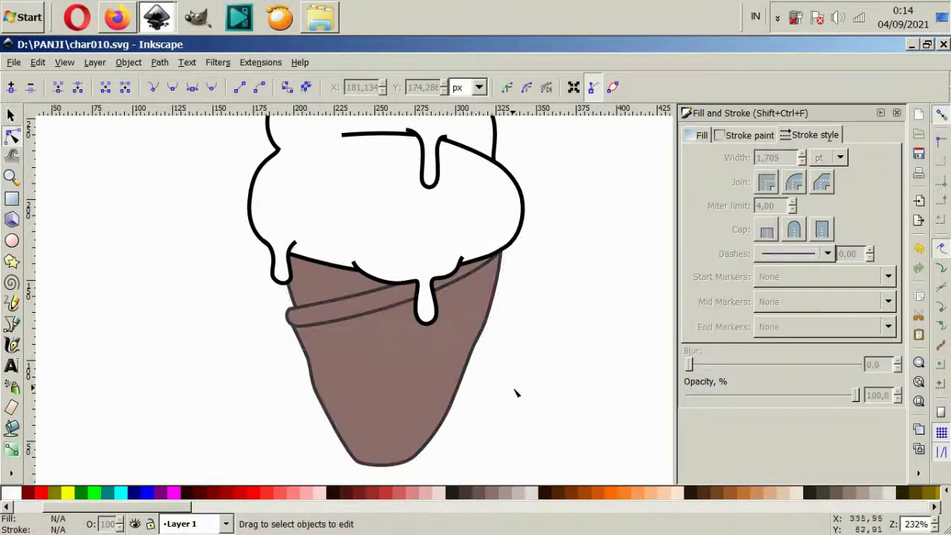
pyautogui.scroll(-2, 476, 342)
pyautogui.scroll(1, 480, 353)
pyautogui.scroll(1, 480, 353)
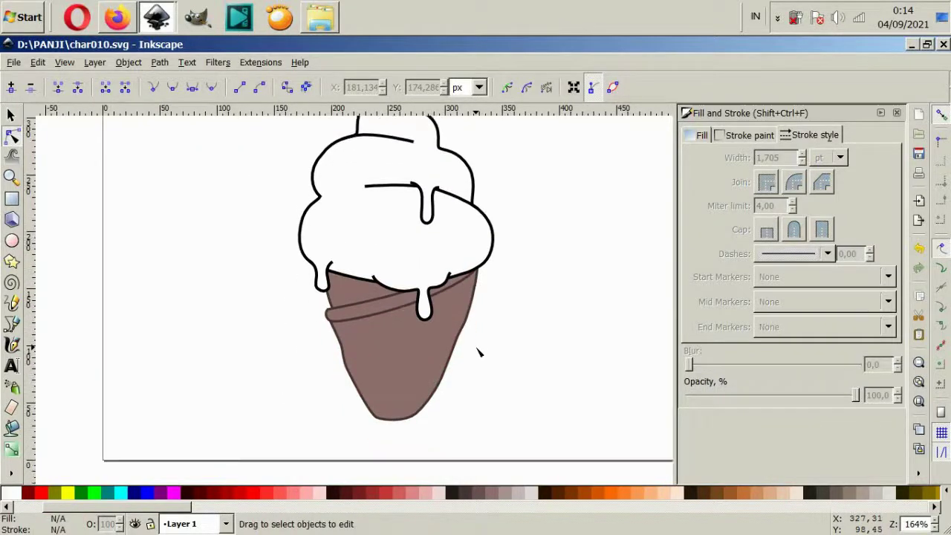
pyautogui.scroll(1, 377, 350)
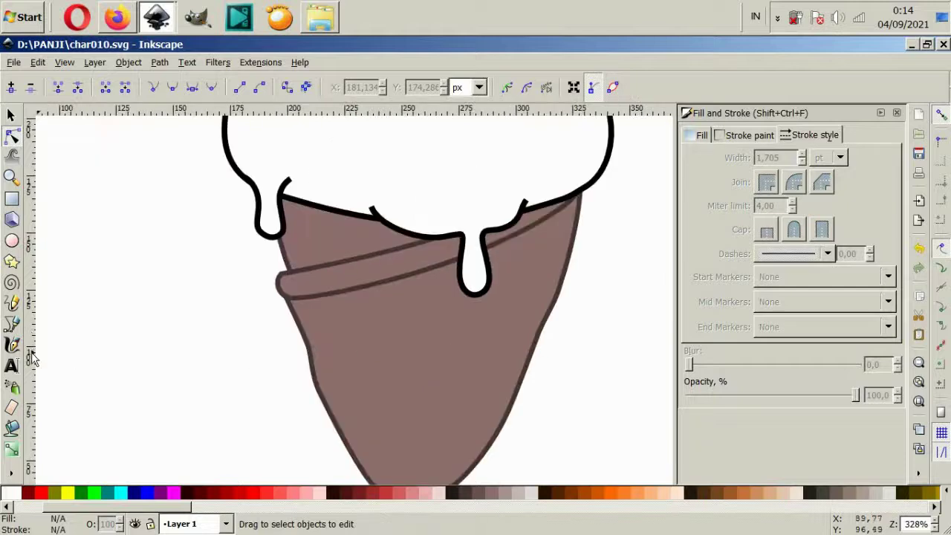
pyautogui.click(11, 325)
pyautogui.hscroll(2, 386, 370)
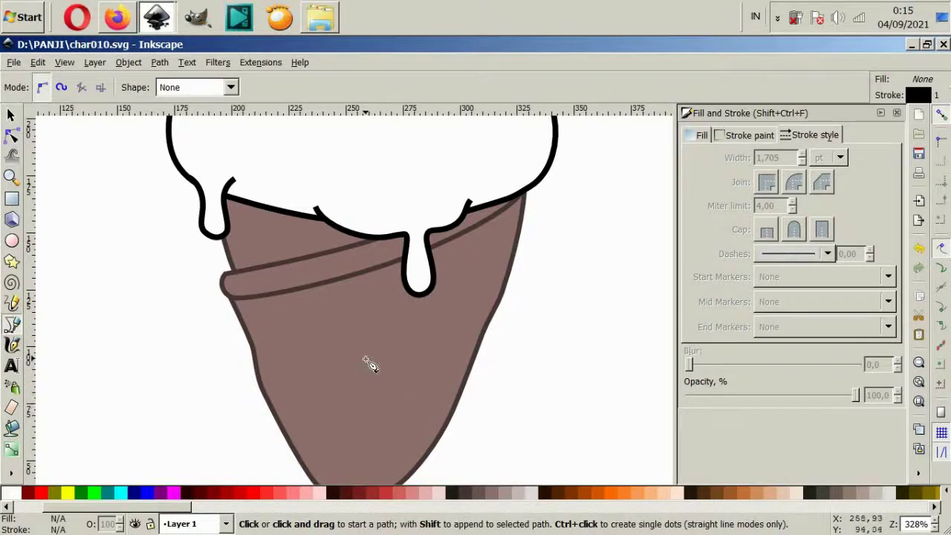
# Step: Draw the first black-outlined triangle at the top of the cone's left edge
pyautogui.scroll(2, 268, 288)
pyautogui.click(194, 246)
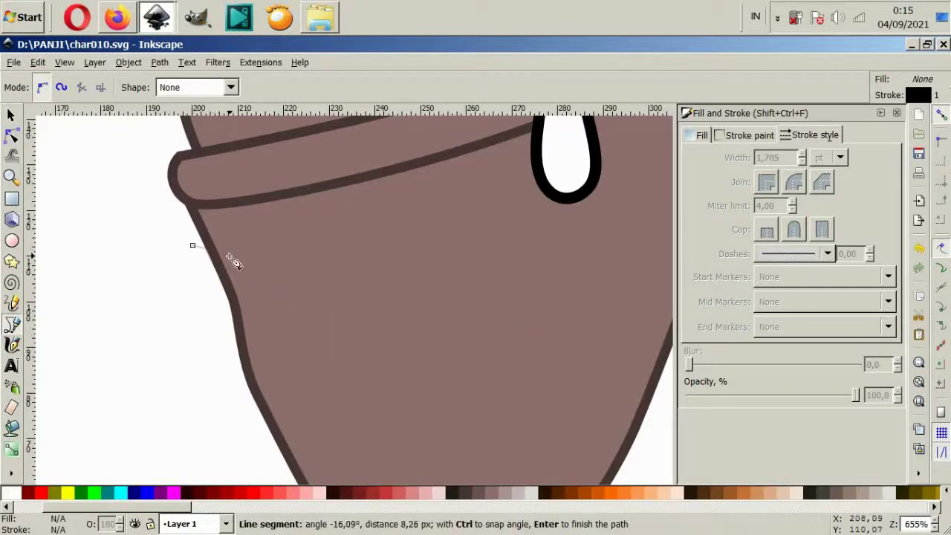
pyautogui.moveTo(261, 275); pyautogui.dragTo(266, 280)
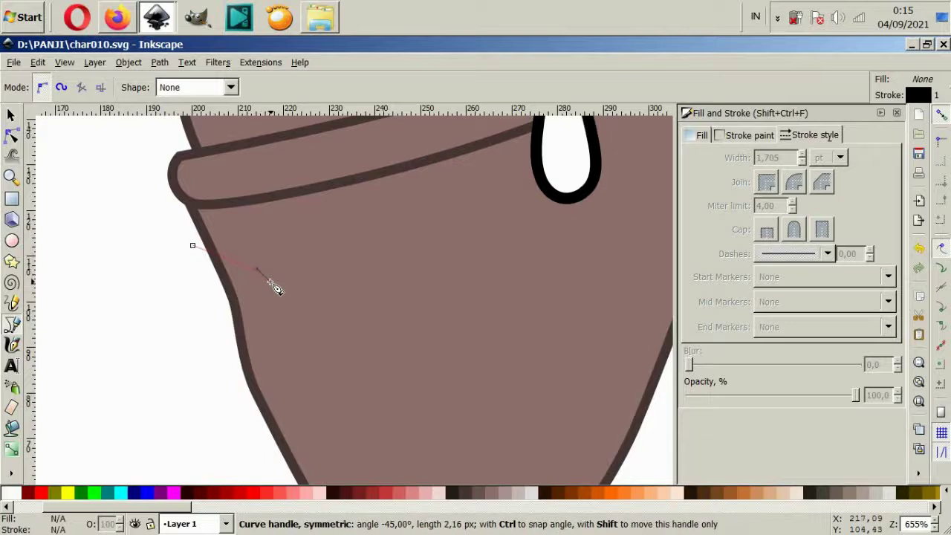
pyautogui.moveTo(212, 334); pyautogui.dragTo(214, 337)
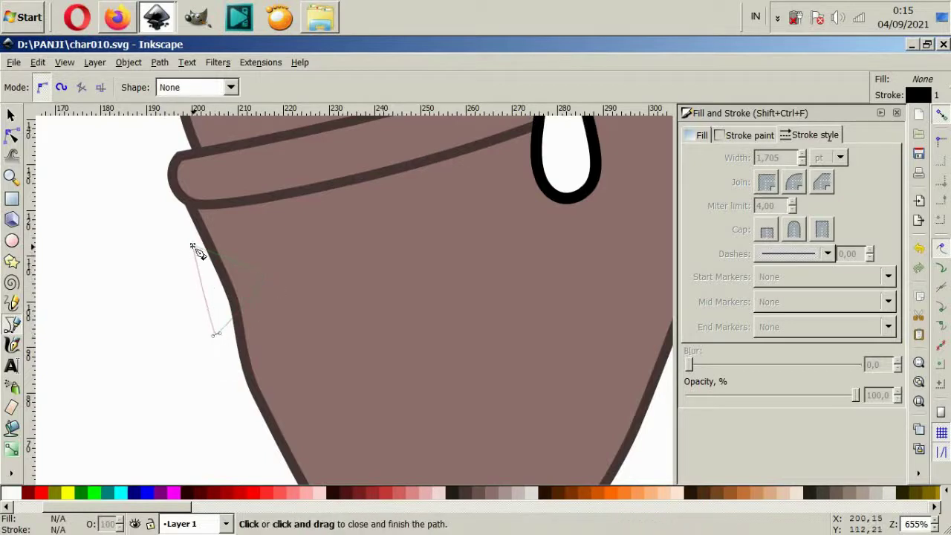
pyautogui.click(193, 246)
pyautogui.scroll(-2, 262, 376)
# Step: Draw a second outlined triangle just below the first, along the left edge
pyautogui.click(227, 312)
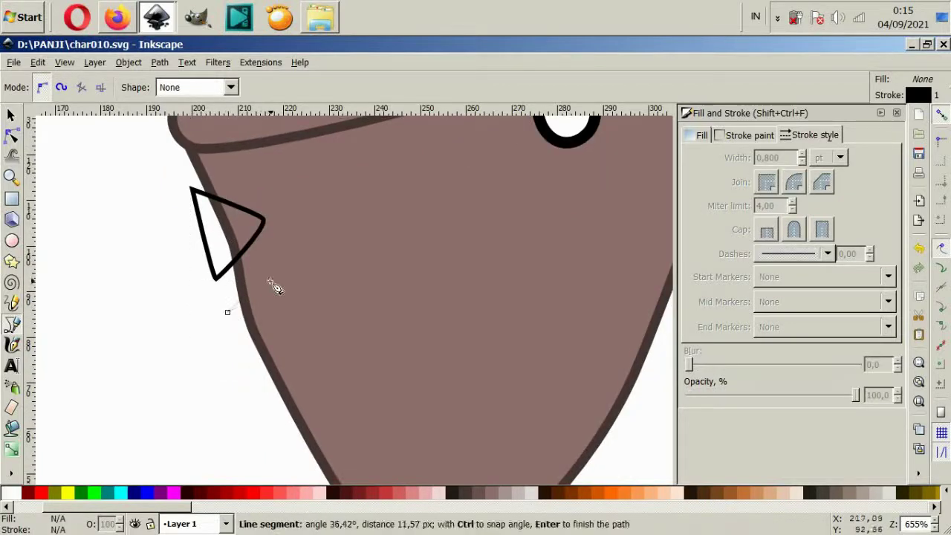
pyautogui.press('Escape')
pyautogui.click(227, 312)
pyautogui.press('Escape')
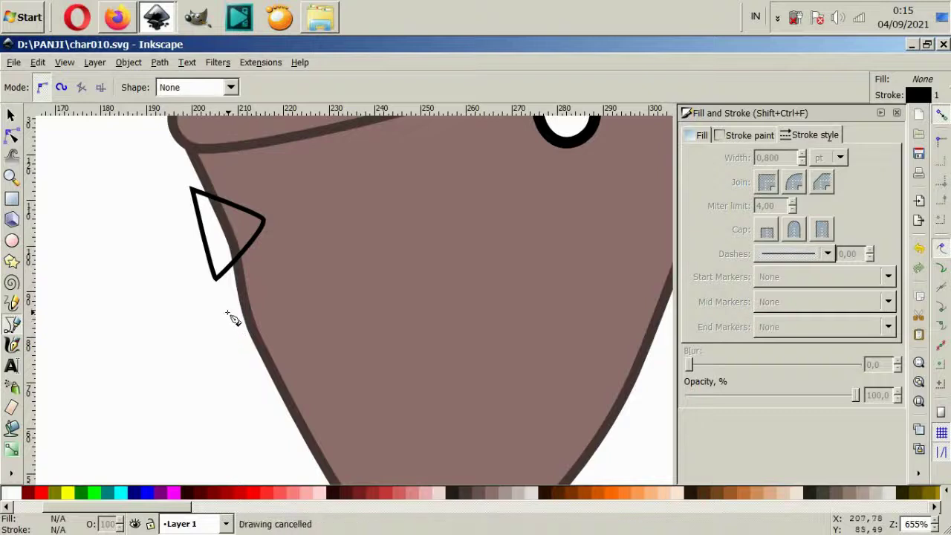
pyautogui.click(226, 312)
pyautogui.moveTo(295, 330); pyautogui.dragTo(307, 336)
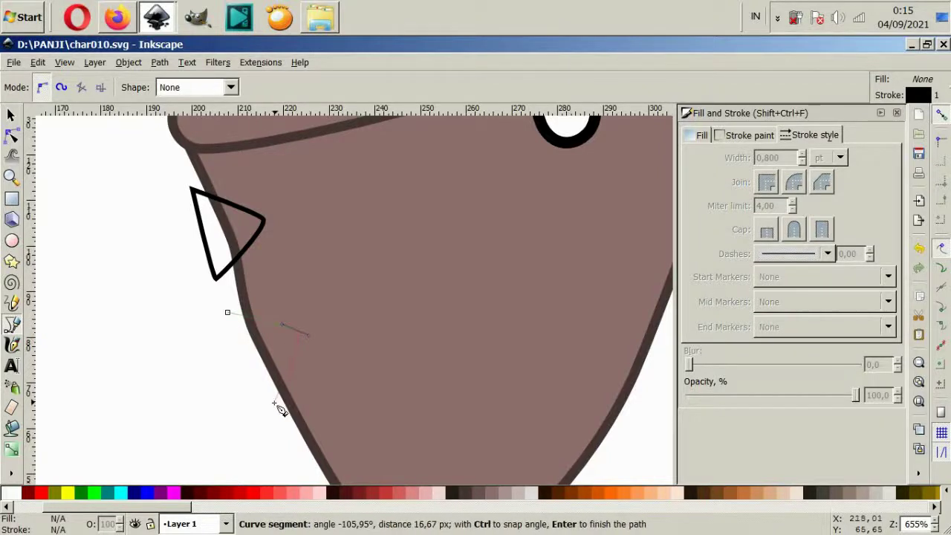
pyautogui.moveTo(275, 405); pyautogui.dragTo(272, 409)
pyautogui.click(227, 313)
pyautogui.scroll(-2, 344, 385)
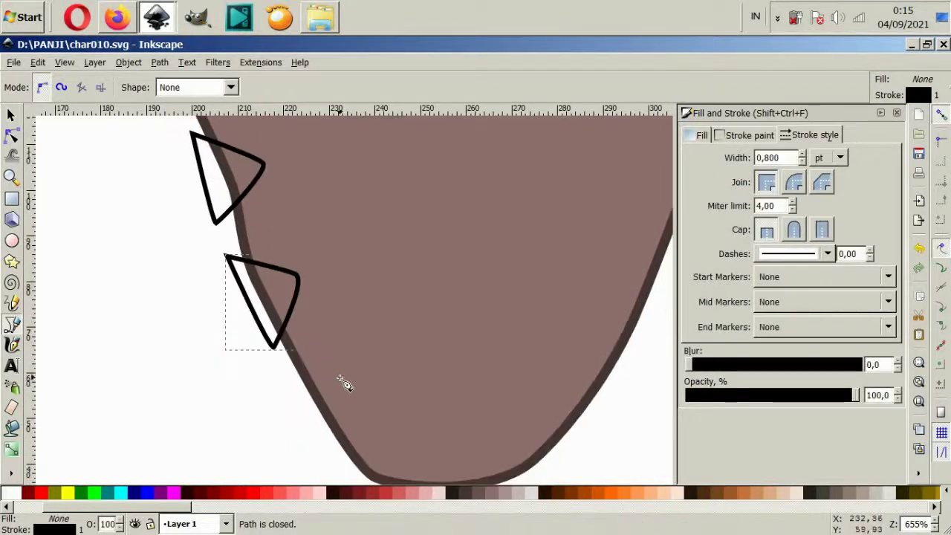
# Step: Draw a third outlined triangle lower down the cone's left edge
pyautogui.click(291, 379)
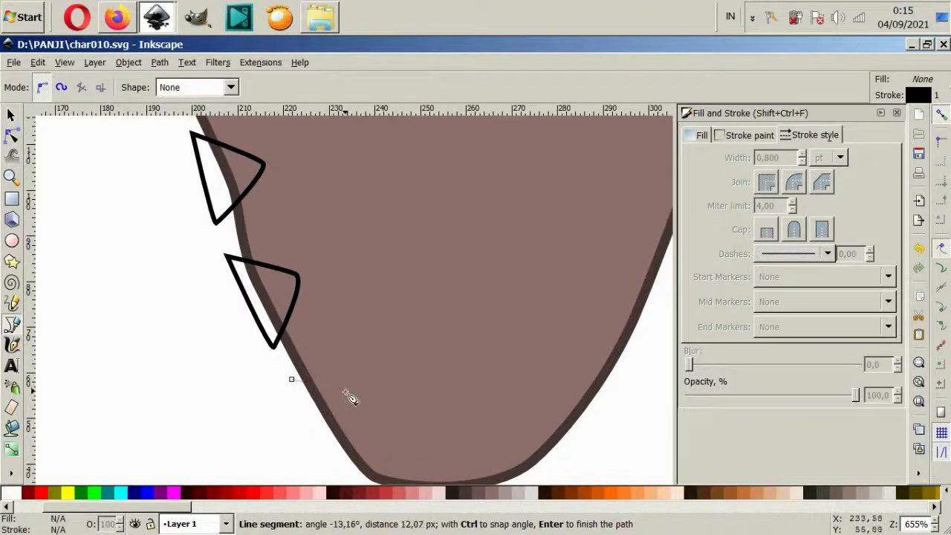
pyautogui.moveTo(344, 387); pyautogui.dragTo(356, 391)
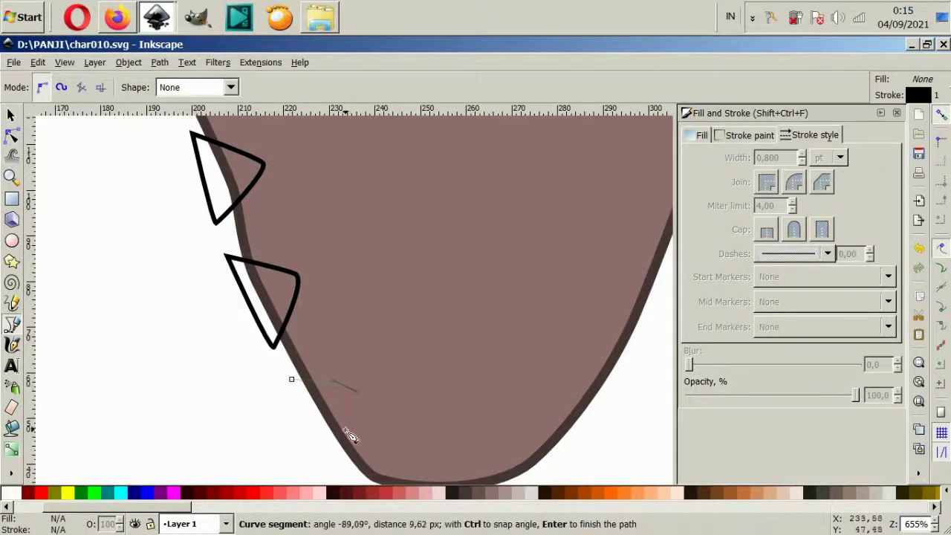
pyautogui.click(335, 451)
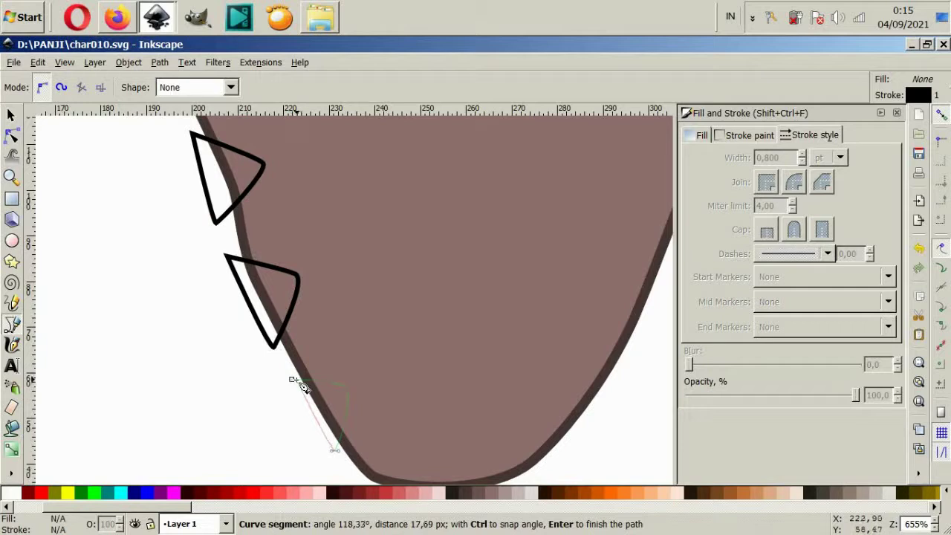
pyautogui.click(292, 379)
pyautogui.scroll(-1, 387, 355)
pyautogui.scroll(-1, 446, 354)
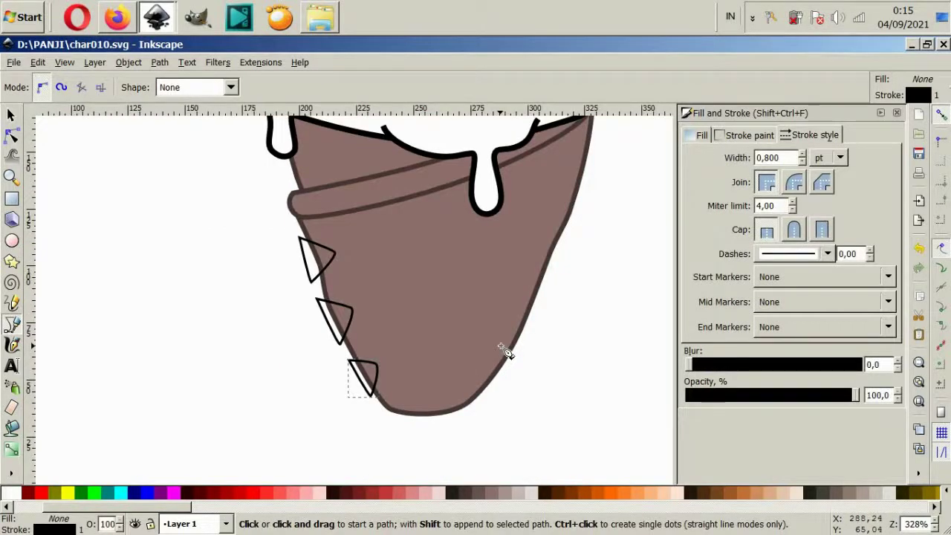
pyautogui.scroll(2, 342, 245)
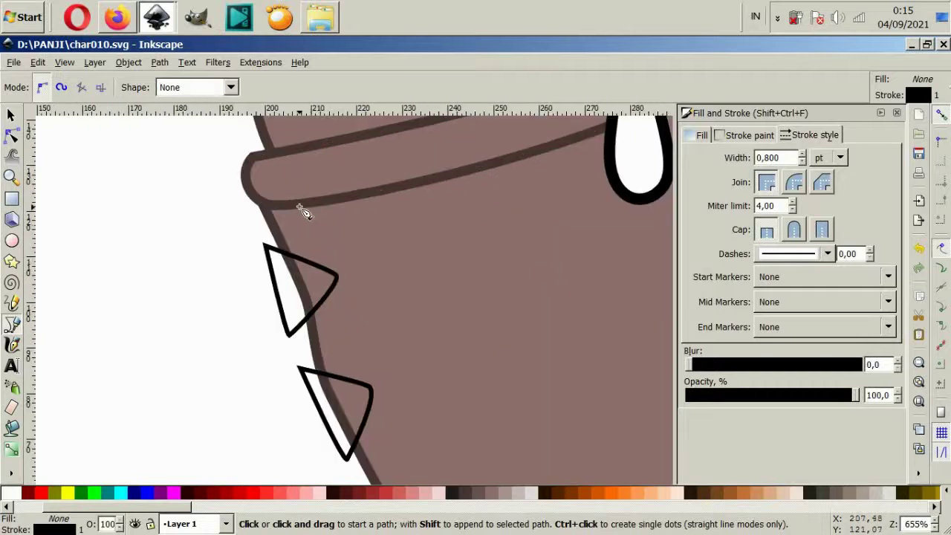
# Step: Draw a curved triangle tucked just below the rim band
pyautogui.click(299, 207)
pyautogui.moveTo(384, 249); pyautogui.dragTo(406, 251)
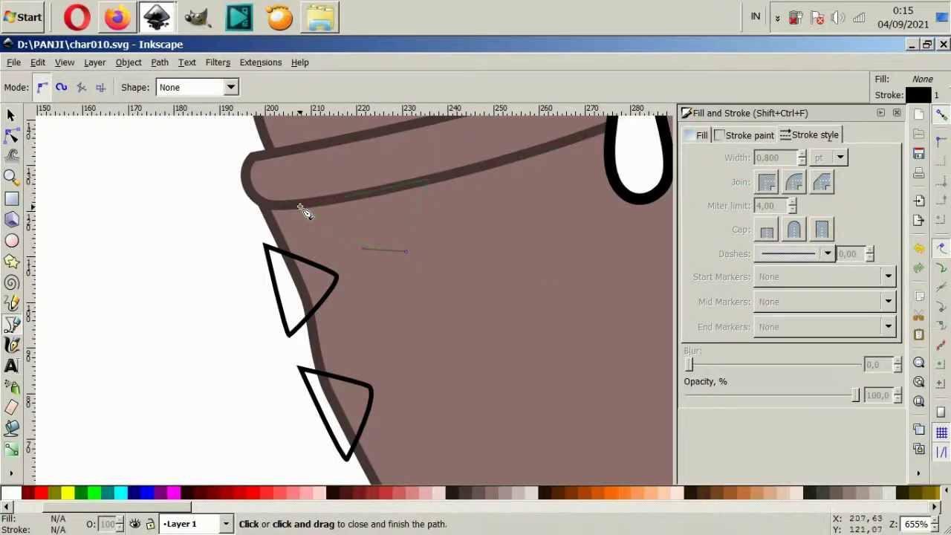
pyautogui.click(301, 207)
pyautogui.hscroll(2, 328, 318)
# Step: Draw a rounded four-corner diamond waffle cell inside the cone
pyautogui.click(293, 339)
pyautogui.click(332, 272)
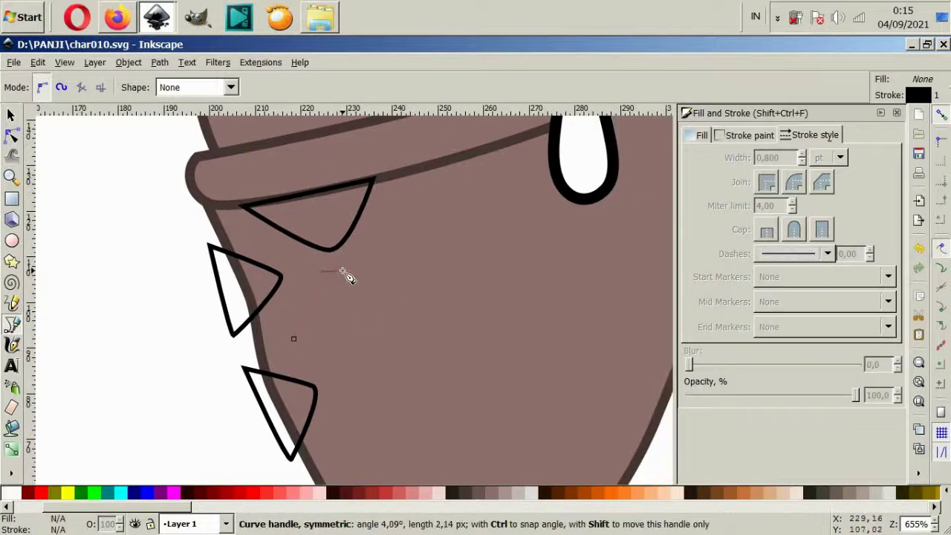
pyautogui.click(401, 312)
pyautogui.moveTo(352, 372); pyautogui.dragTo(366, 358)
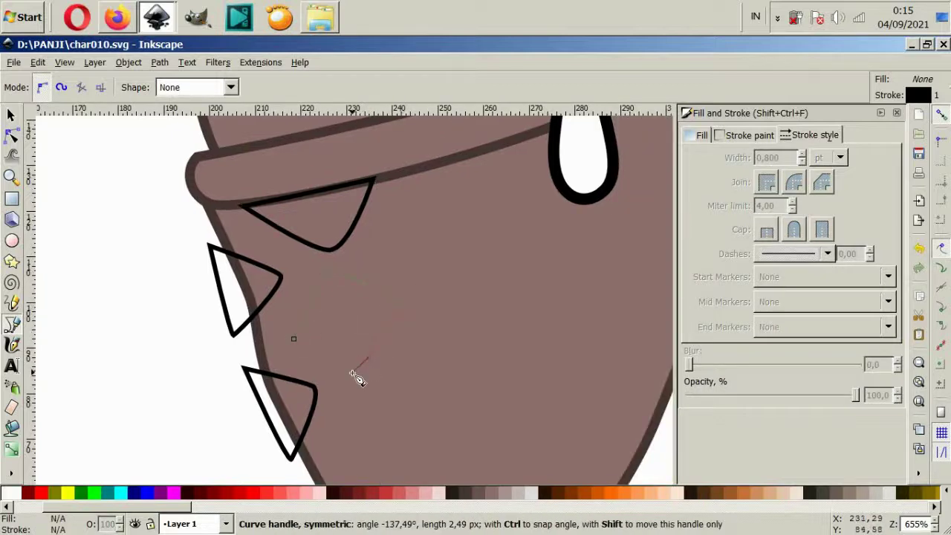
pyautogui.click(296, 342)
pyautogui.scroll(-2, 421, 323)
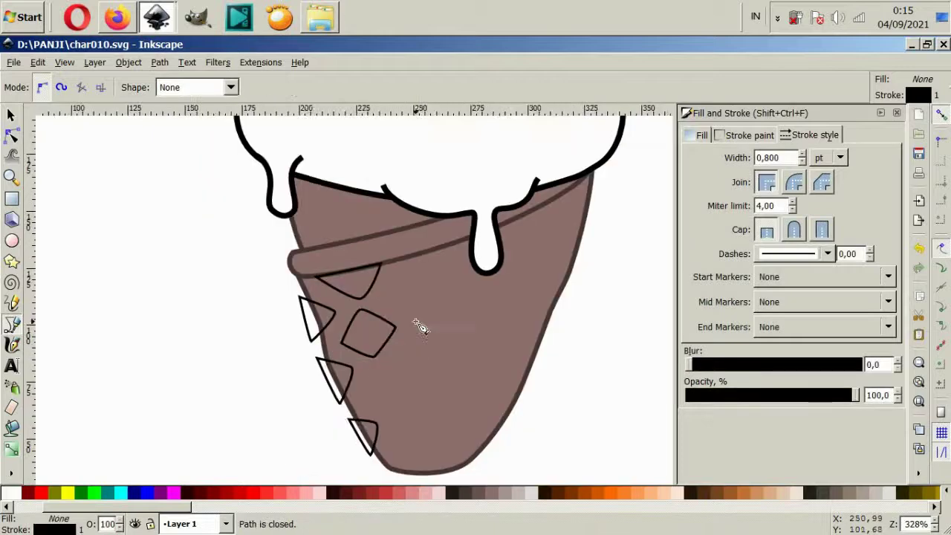
pyautogui.hscroll(2, 389, 371)
pyautogui.scroll(-2, 287, 389)
pyautogui.scroll(4, 240, 343)
pyautogui.scroll(-2, 239, 344)
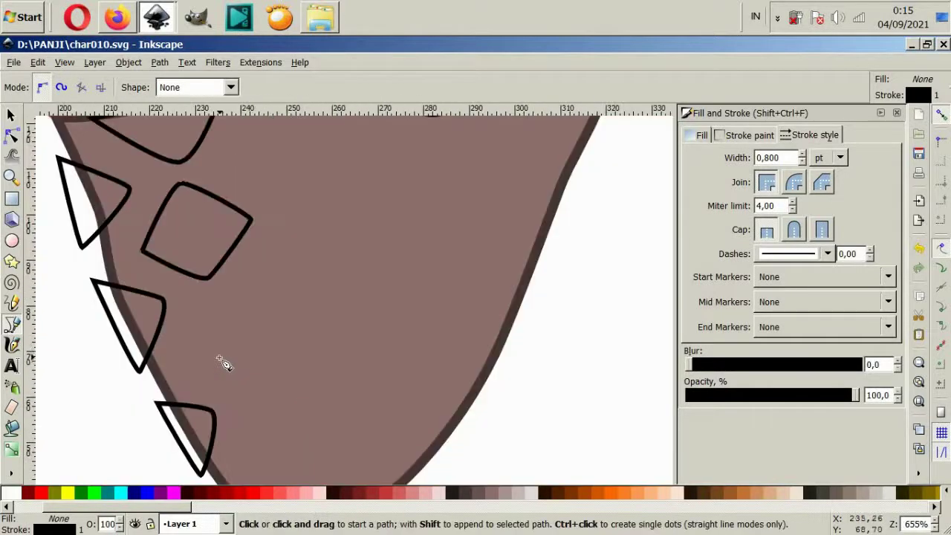
# Step: Add two more diamond cells: one lower on the cone, one beside the rim triangle
pyautogui.click(186, 364)
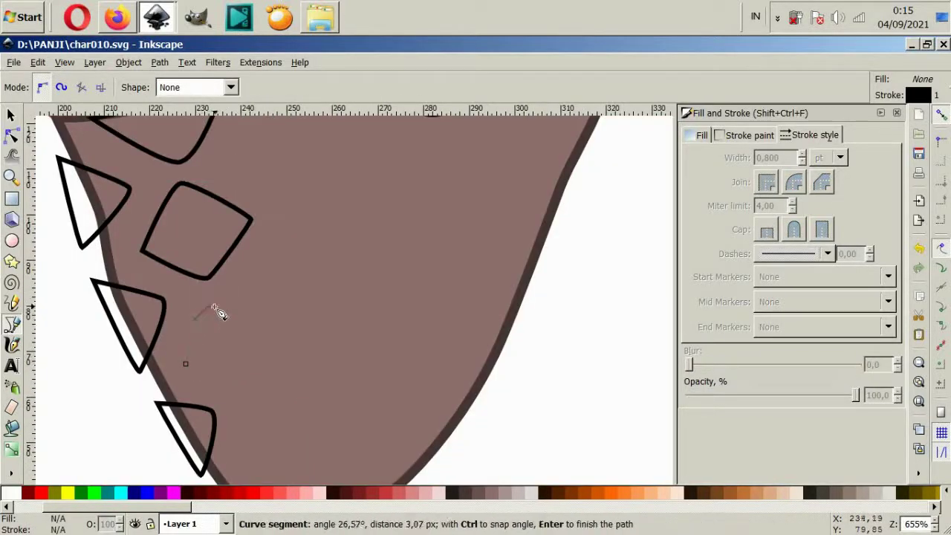
pyautogui.moveTo(263, 327); pyautogui.dragTo(272, 332)
pyautogui.moveTo(248, 392); pyautogui.dragTo(240, 388)
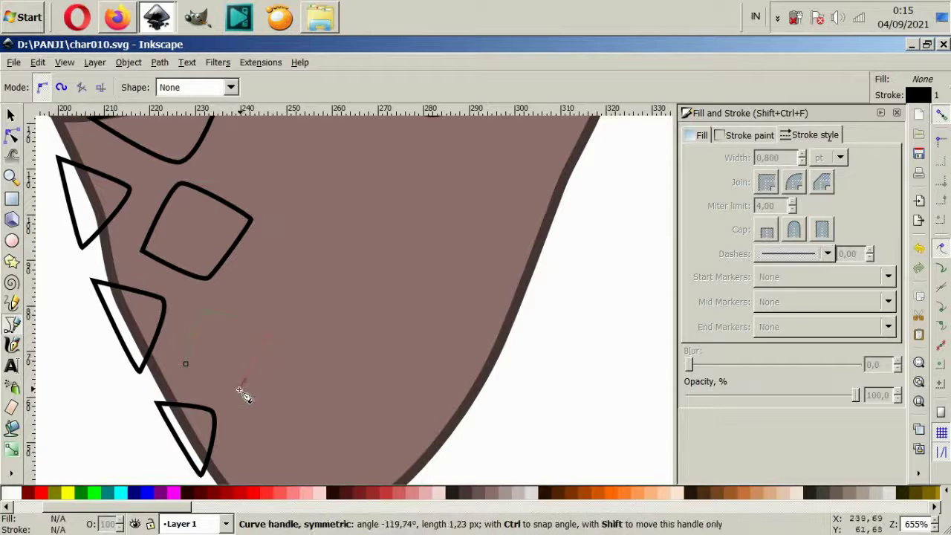
pyautogui.click(186, 364)
pyautogui.scroll(-2, 260, 347)
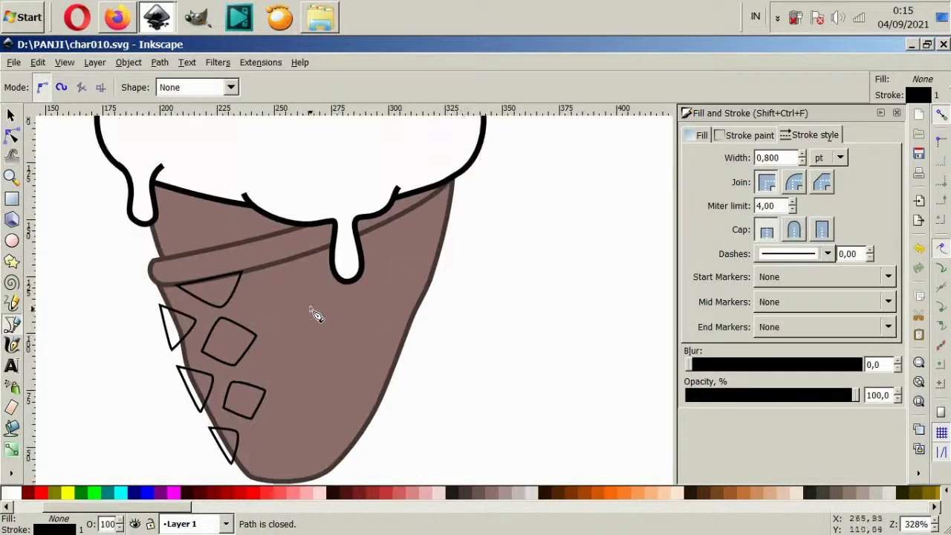
pyautogui.scroll(2, 286, 334)
pyautogui.click(273, 341)
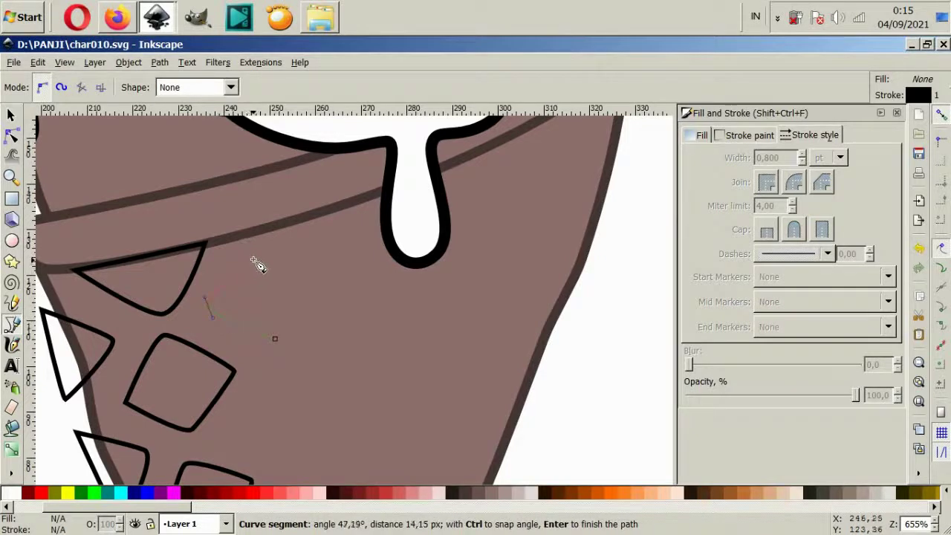
pyautogui.moveTo(256, 265); pyautogui.dragTo(263, 260)
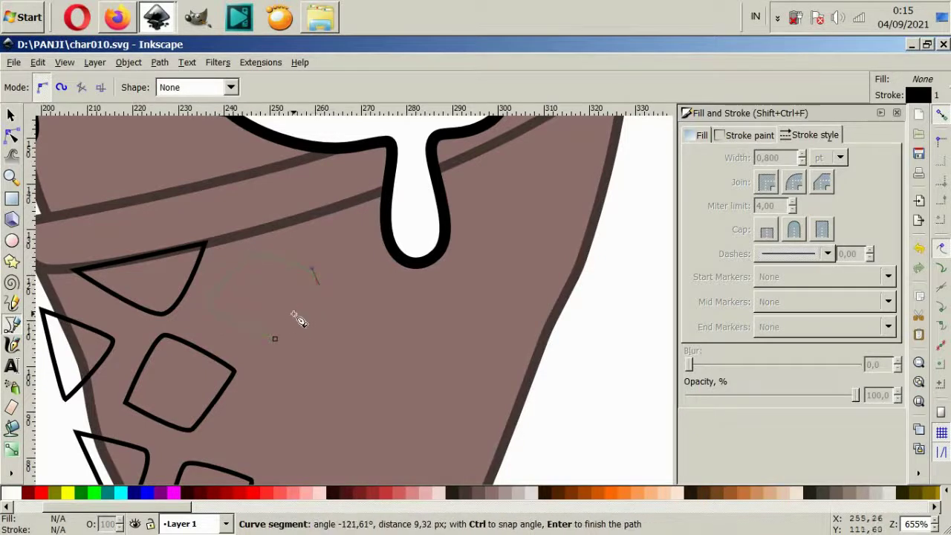
pyautogui.moveTo(275, 339)
pyautogui.mouseDown()
pyautogui.moveTo(287, 350)
pyautogui.moveTo(294, 312)
pyautogui.mouseUp()
pyautogui.scroll(-2, 268, 364)
# Step: Draw diamond cells in the middle of the cone and further right
pyautogui.click(249, 377)
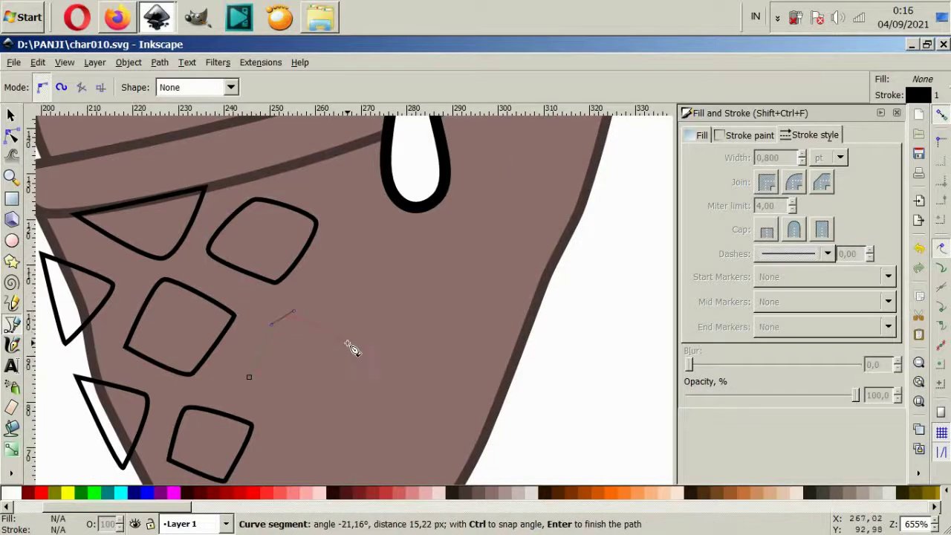
pyautogui.click(352, 349)
pyautogui.moveTo(317, 402); pyautogui.dragTo(305, 403)
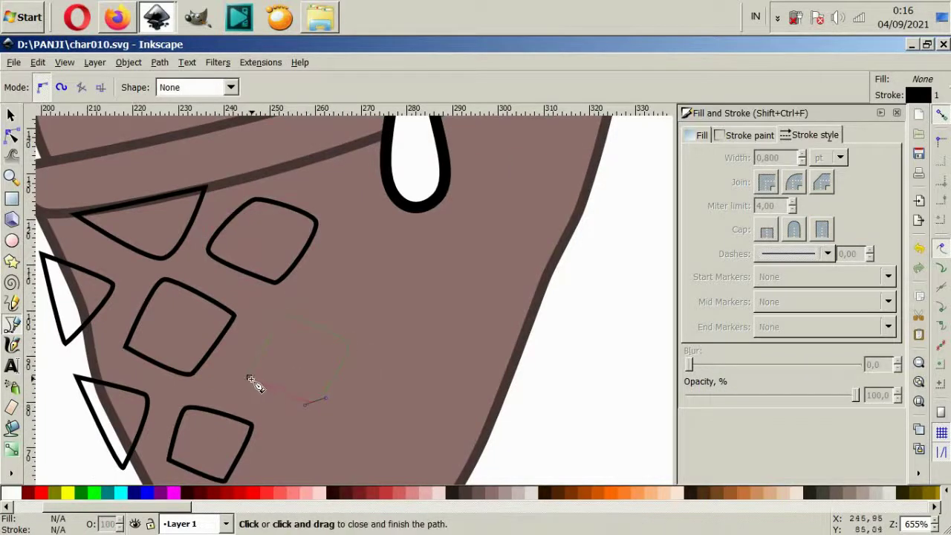
pyautogui.click(250, 379)
pyautogui.click(318, 287)
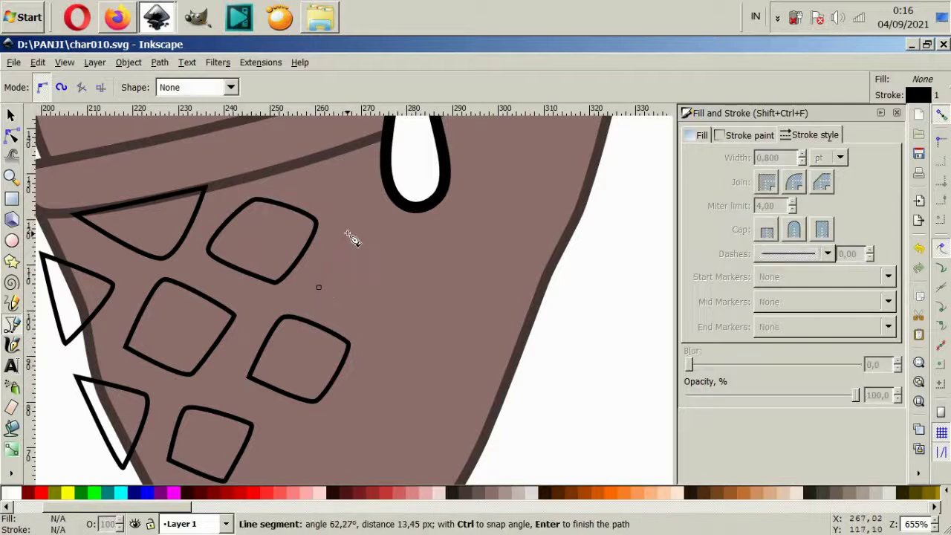
pyautogui.moveTo(405, 242); pyautogui.dragTo(425, 258)
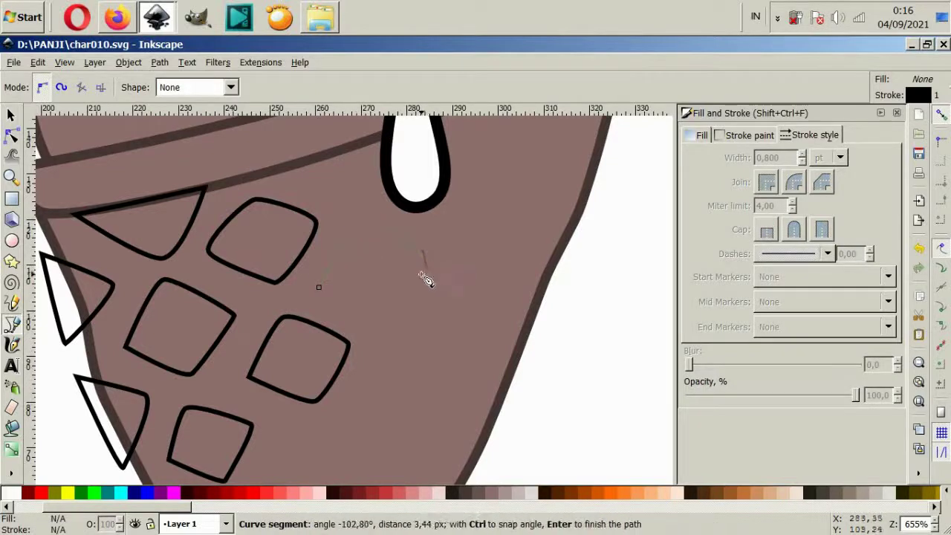
pyautogui.click(387, 315)
pyautogui.click(319, 286)
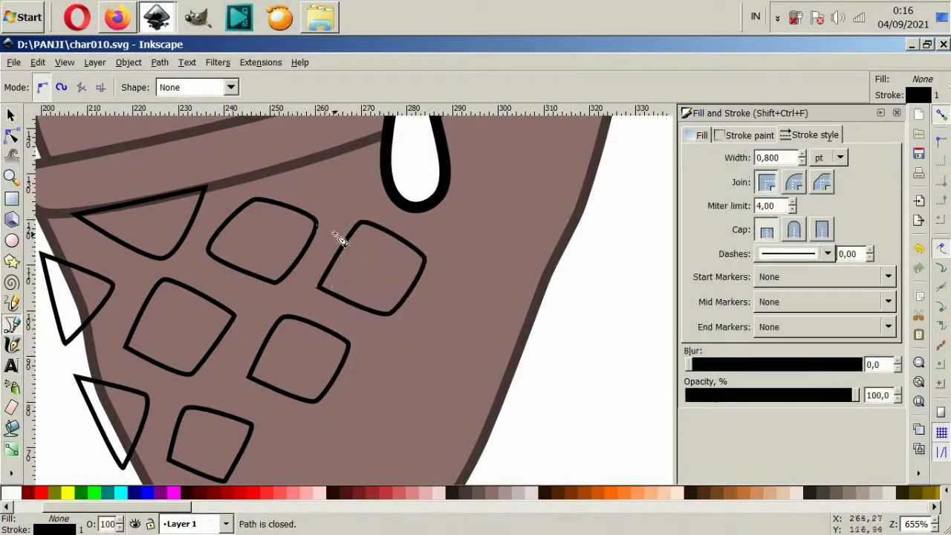
# Step: Add another curved triangle just below the rim band and finish drawing
pyautogui.click(295, 168)
pyautogui.moveTo(357, 199); pyautogui.dragTo(367, 199)
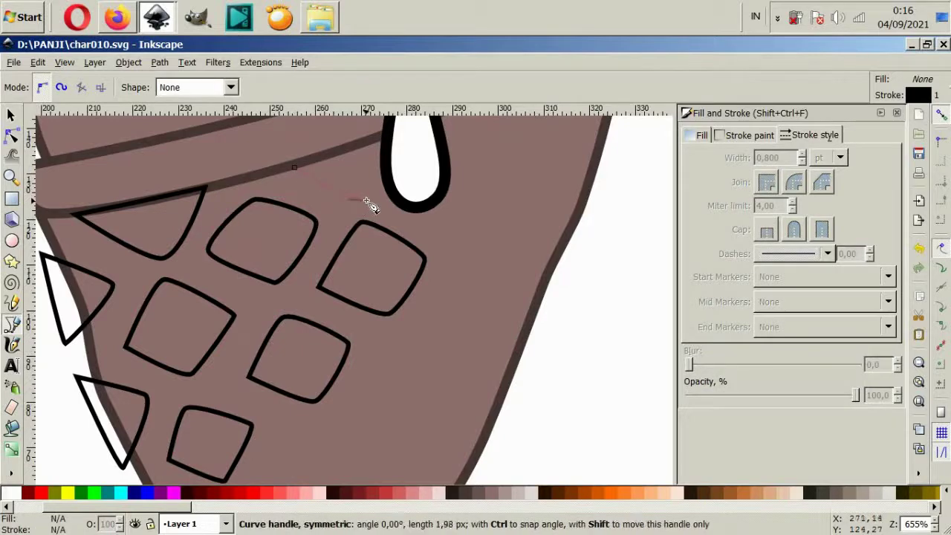
pyautogui.click(394, 138)
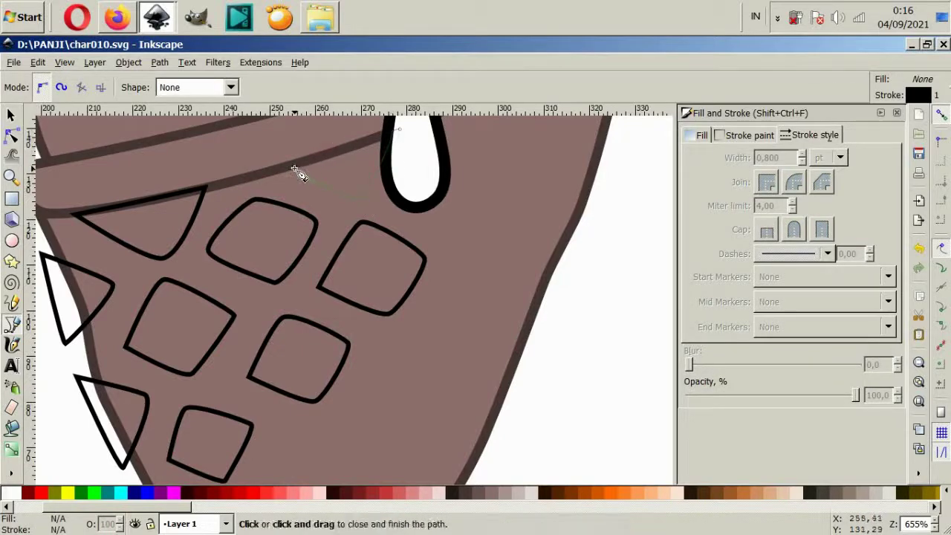
pyautogui.click(296, 169)
pyautogui.press('-')
pyautogui.press('-')
pyautogui.scroll(2, 385, 207)
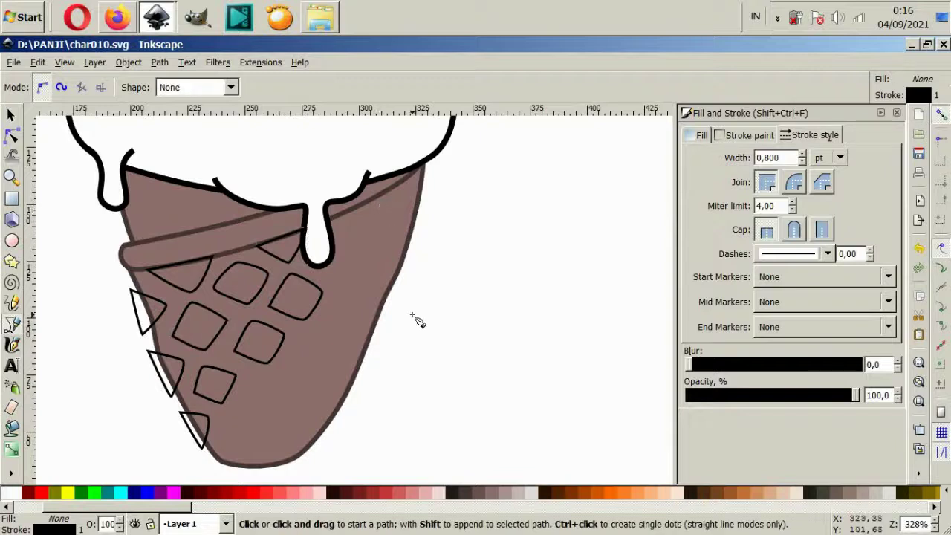
# Step: Draw a rounded waffle cell near the cone bottom and a curved cell at its tip
pyautogui.scroll(-2, 390, 321)
pyautogui.keyDown('ctrl'); pyautogui.scroll(2, 226, 401); pyautogui.keyUp('ctrl')
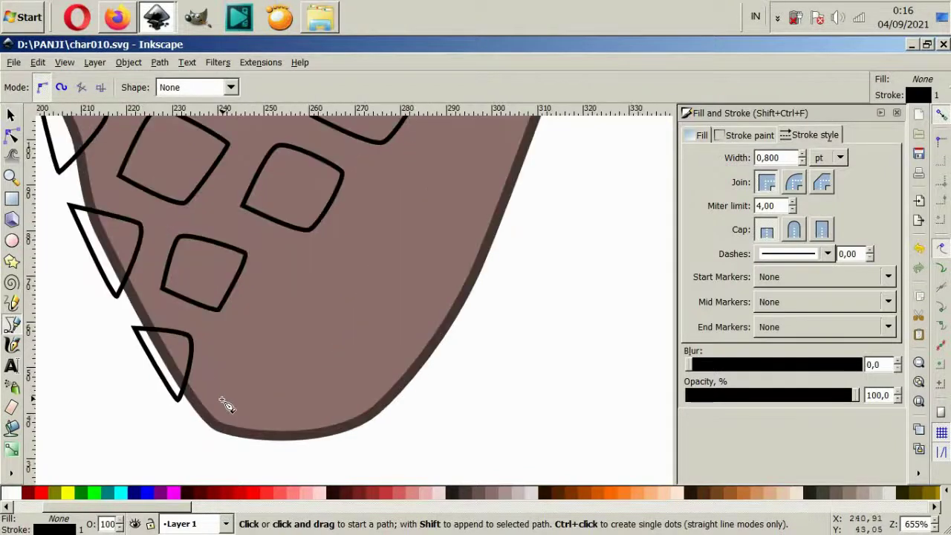
pyautogui.click(205, 412)
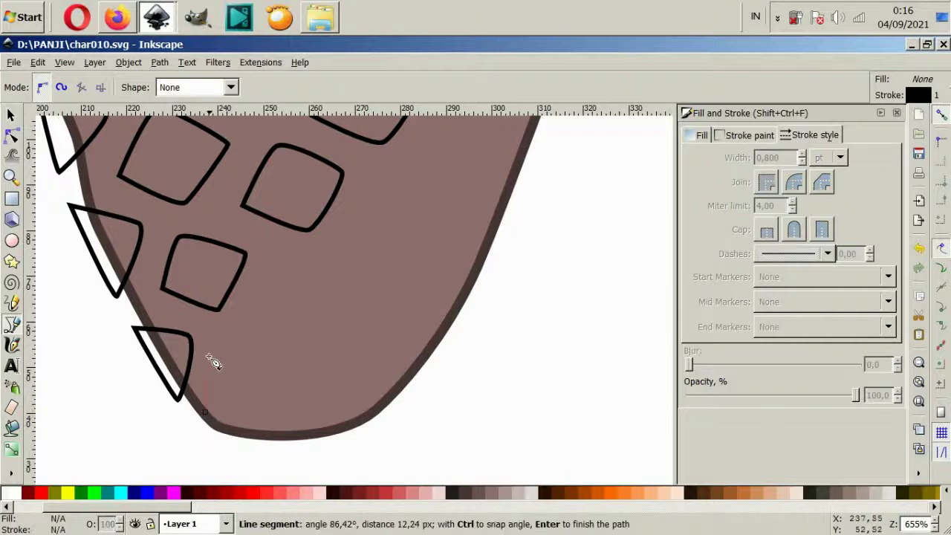
pyautogui.moveTo(286, 373); pyautogui.dragTo(292, 383)
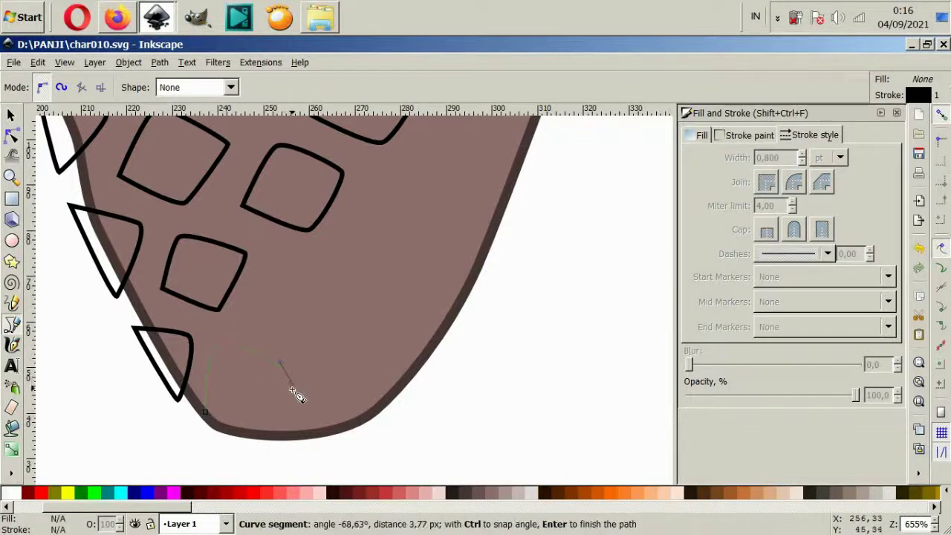
pyautogui.moveTo(266, 422); pyautogui.dragTo(263, 427)
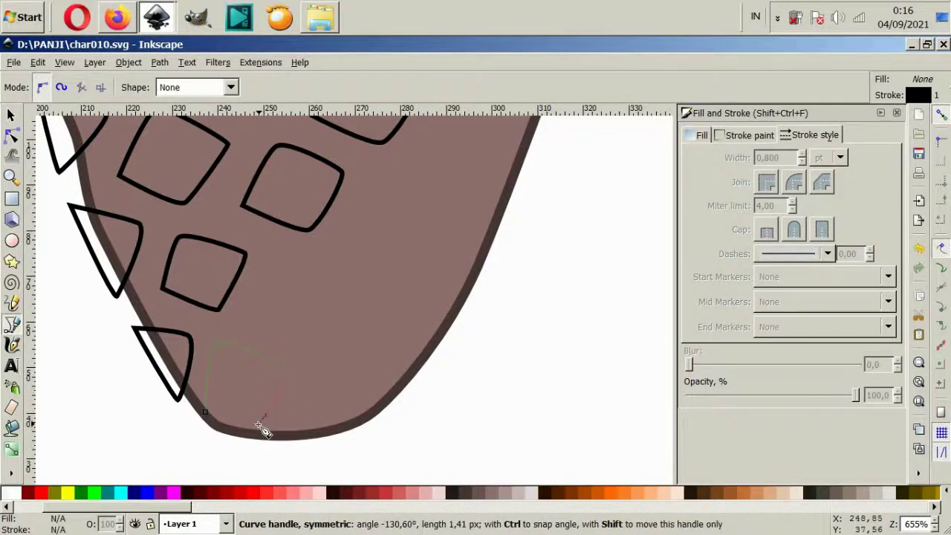
pyautogui.click(206, 412)
pyautogui.click(288, 434)
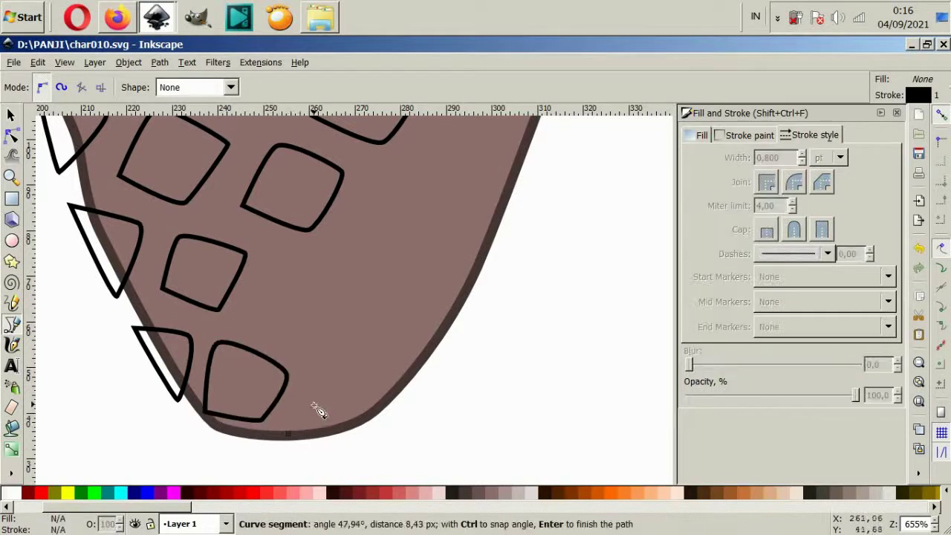
pyautogui.moveTo(314, 403); pyautogui.dragTo(340, 388)
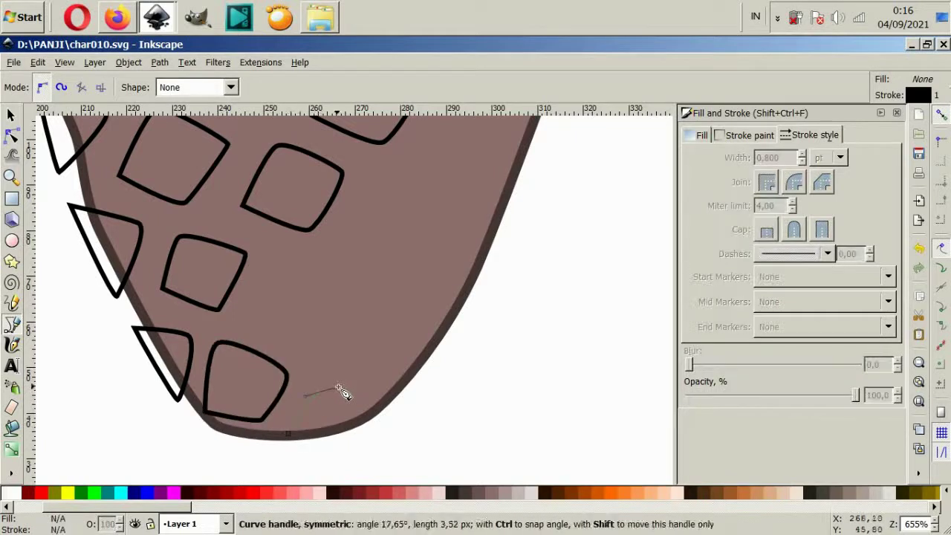
pyautogui.click(292, 433)
# Step: Add a rounded waffle square and a partial cell along the cone's right edge, then zoom out
pyautogui.click(256, 317)
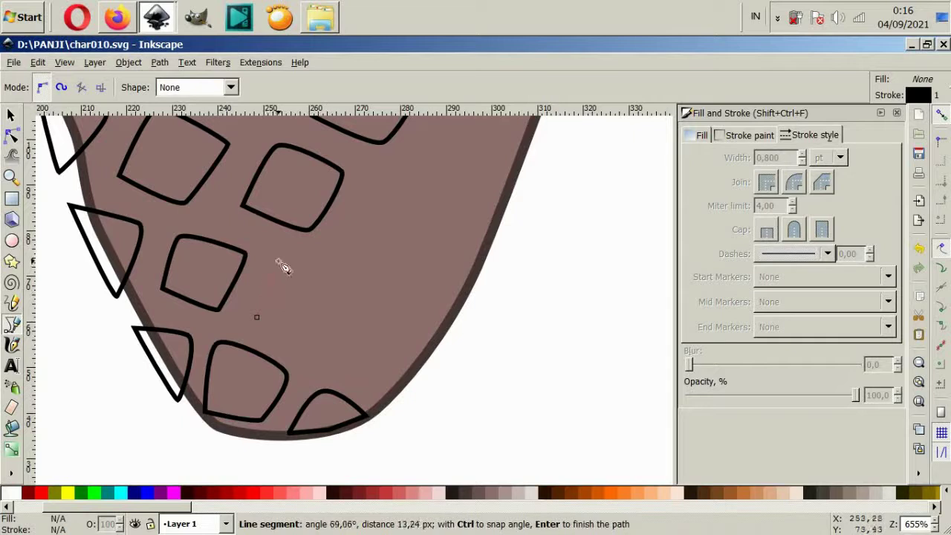
pyautogui.click(342, 281)
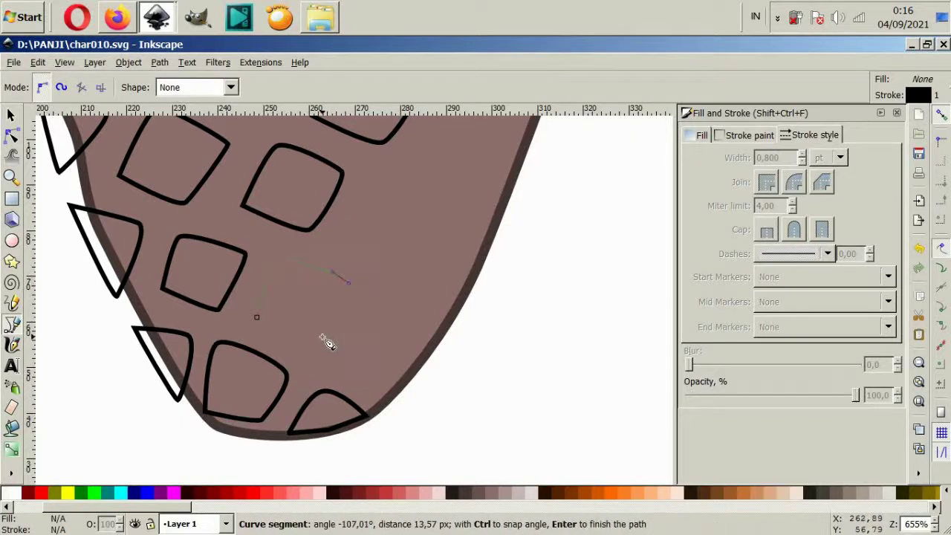
pyautogui.click(324, 339)
pyautogui.moveTo(257, 319); pyautogui.dragTo(261, 317)
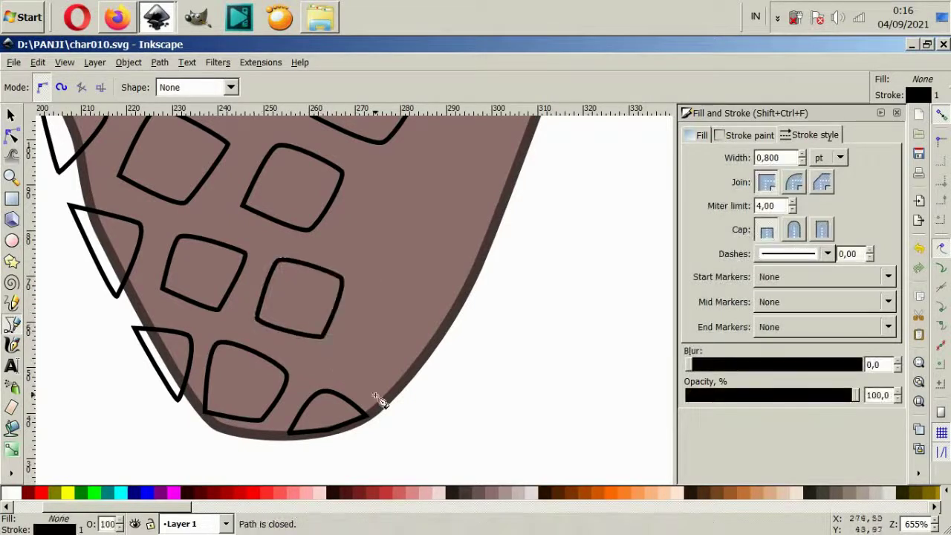
pyautogui.click(384, 397)
pyautogui.moveTo(341, 362); pyautogui.dragTo(342, 353)
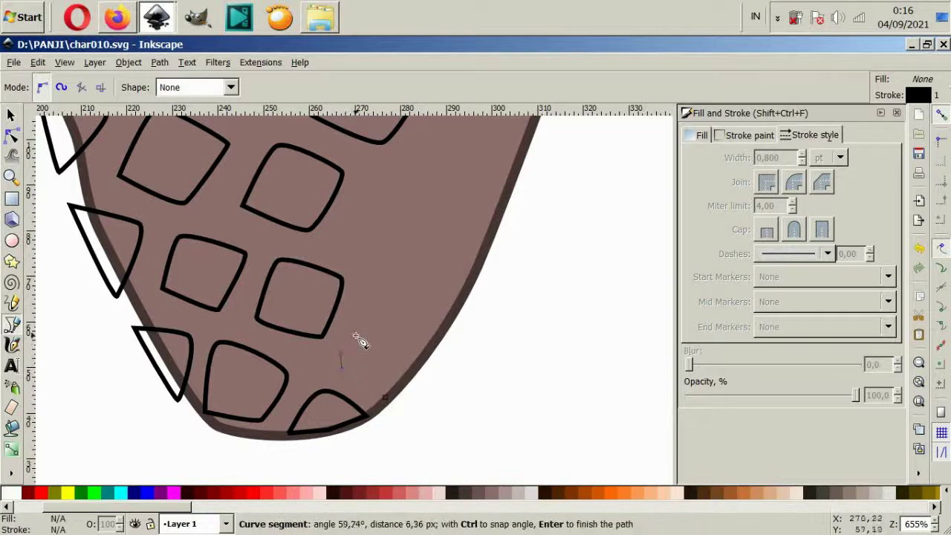
pyautogui.moveTo(380, 318); pyautogui.dragTo(391, 312)
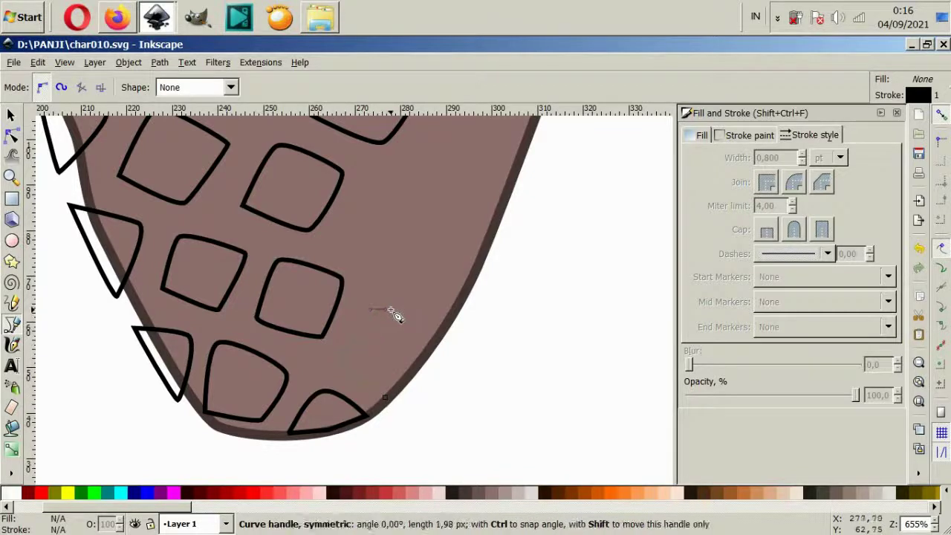
pyautogui.click(429, 337)
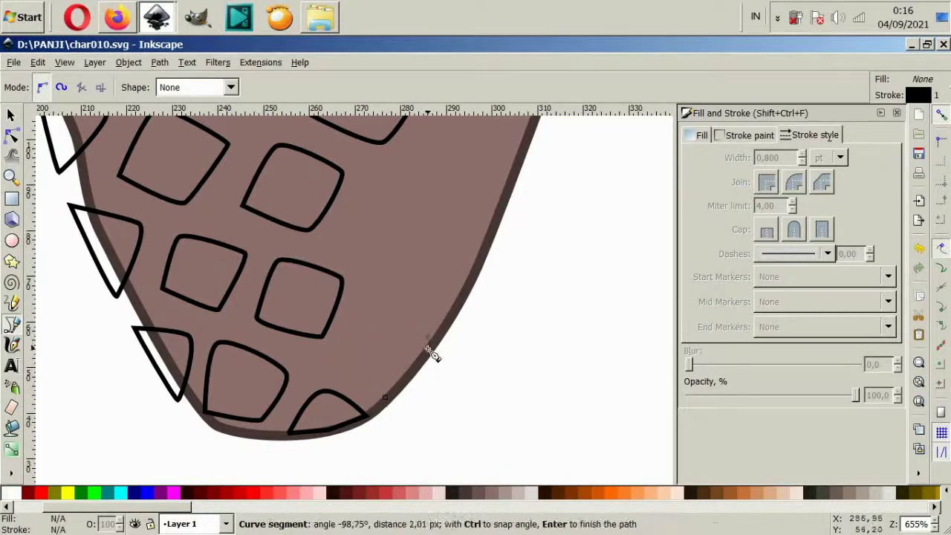
pyautogui.click(387, 397)
pyautogui.press('-')
pyautogui.press('-')
# Step: Draw a curved waffle square on the cone's right side
pyautogui.scroll(1, 435, 320)
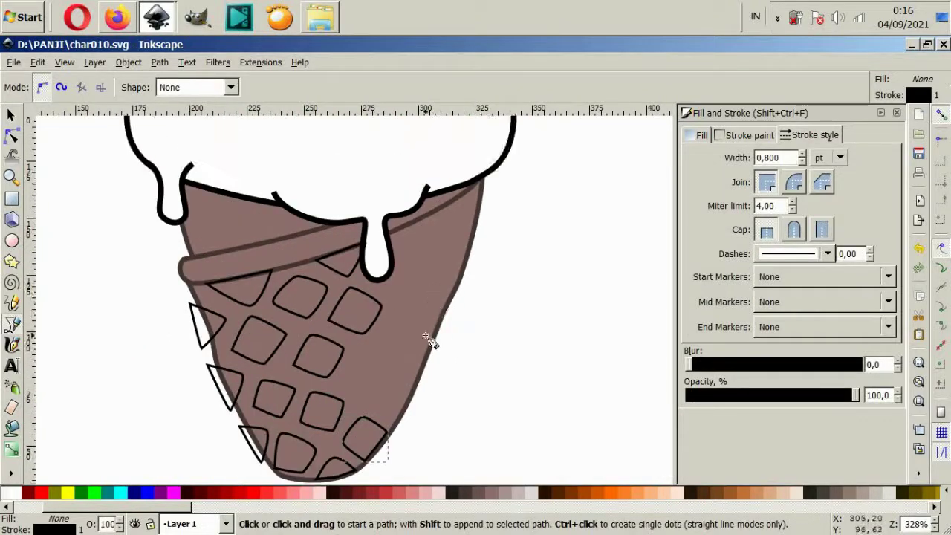
pyautogui.scroll(2, 371, 372)
pyautogui.scroll(-1, 301, 402)
pyautogui.click(276, 366)
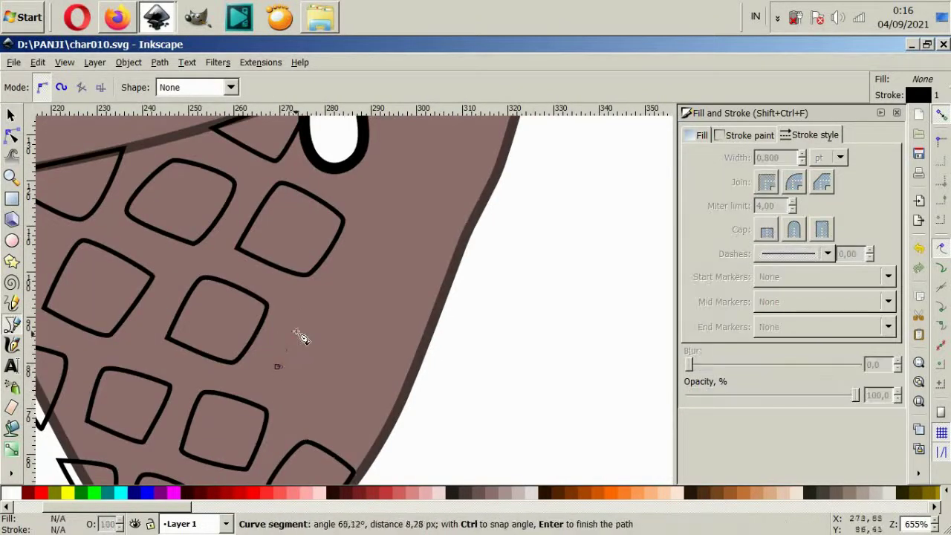
pyautogui.moveTo(309, 309); pyautogui.dragTo(321, 303)
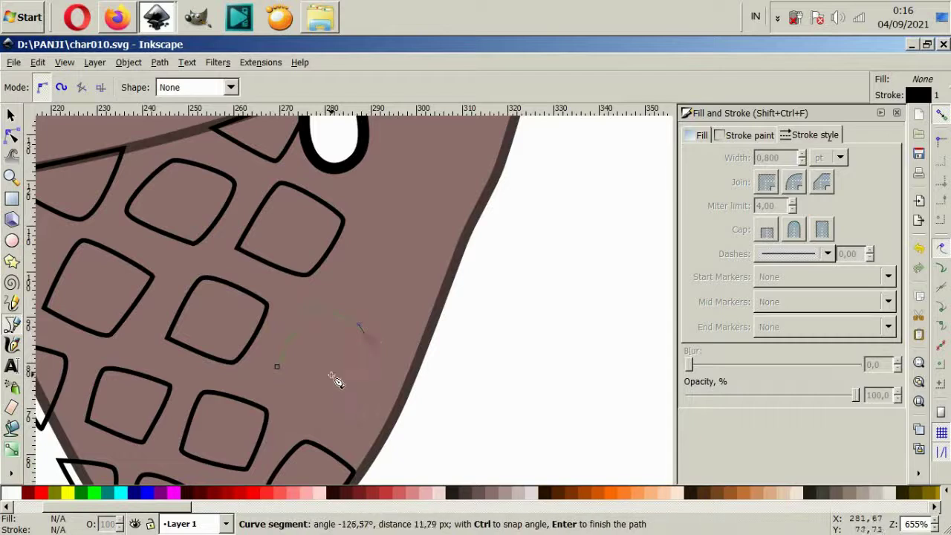
pyautogui.moveTo(338, 389); pyautogui.dragTo(321, 399)
pyautogui.moveTo(278, 368); pyautogui.dragTo(293, 377)
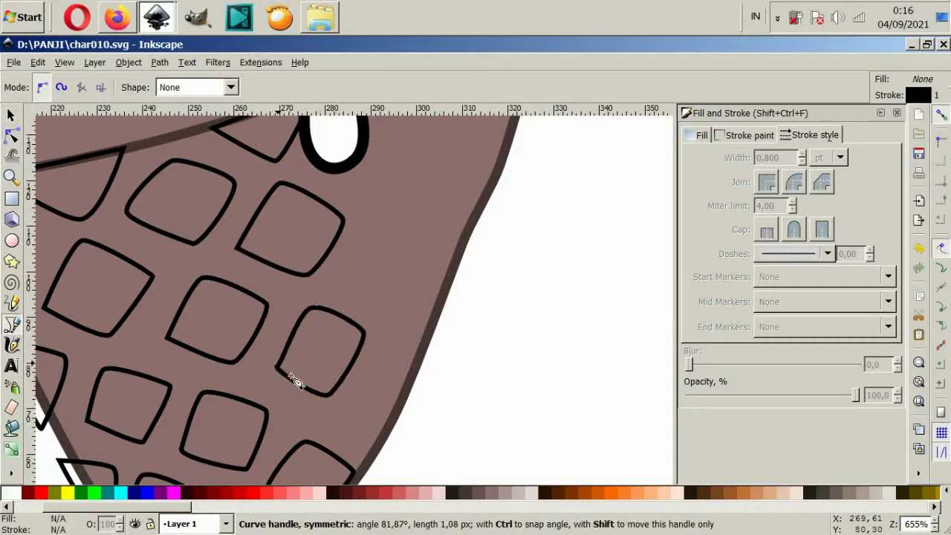
# Step: Draw a partial waffle cell hugging the cone's right edge
pyautogui.click(384, 440)
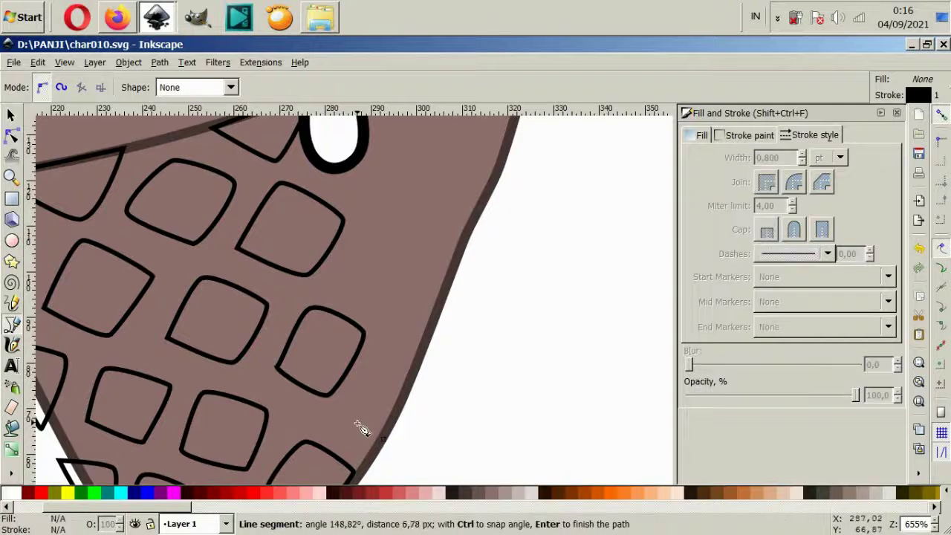
pyautogui.moveTo(357, 425); pyautogui.dragTo(357, 403)
pyautogui.moveTo(394, 364); pyautogui.dragTo(420, 353)
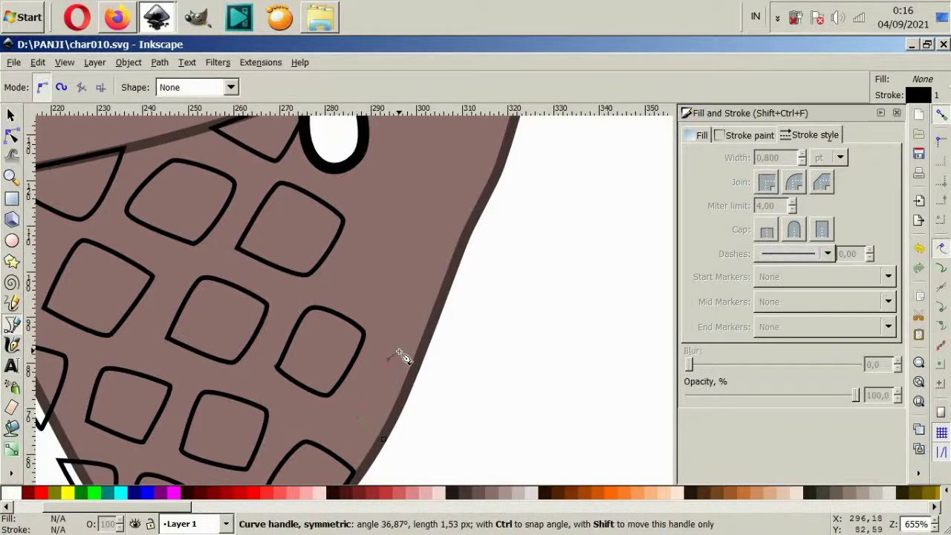
pyautogui.click(386, 442)
pyautogui.keyDown('ctrl'); pyautogui.scroll(-2, 414, 357); pyautogui.keyUp('ctrl')
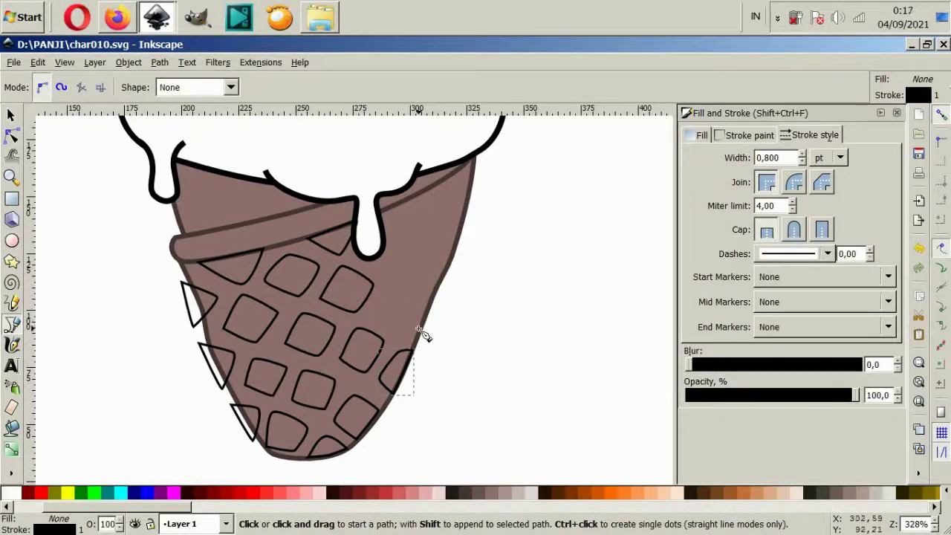
pyautogui.keyDown('ctrl'); pyautogui.scroll(2, 416, 342); pyautogui.keyUp('ctrl')
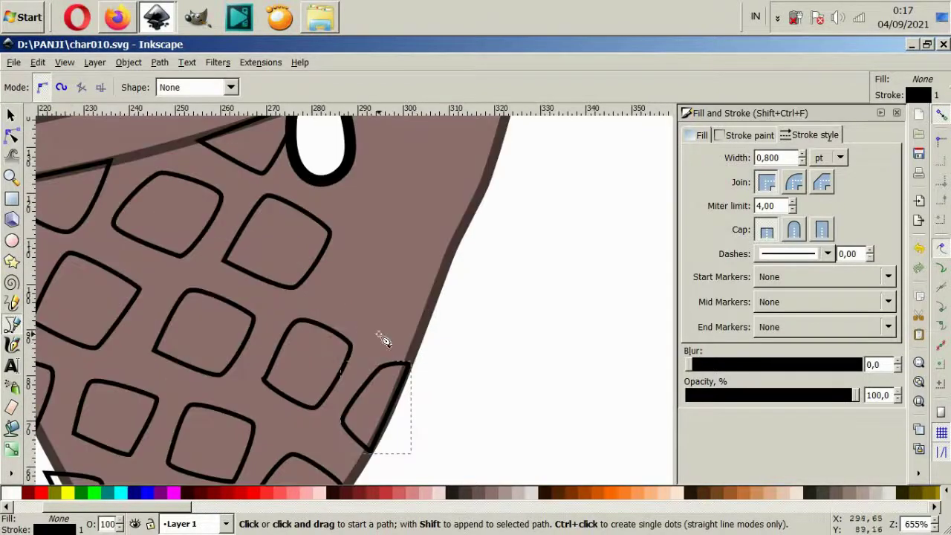
# Step: Discard a mis-started outline and draw another cell beside the existing squares
pyautogui.click(356, 298)
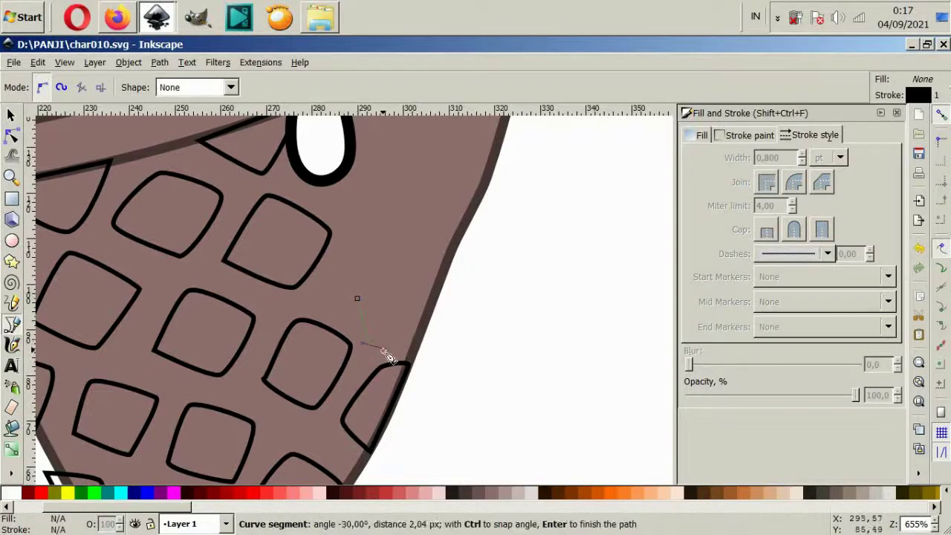
pyautogui.press('Escape')
pyautogui.keyDown('ctrl'); pyautogui.scroll(-2, 382, 329); pyautogui.keyUp('ctrl')
pyautogui.keyDown('ctrl'); pyautogui.scroll(-2, 404, 312); pyautogui.keyUp('ctrl')
pyautogui.keyDown('ctrl'); pyautogui.scroll(4, 379, 316); pyautogui.keyUp('ctrl')
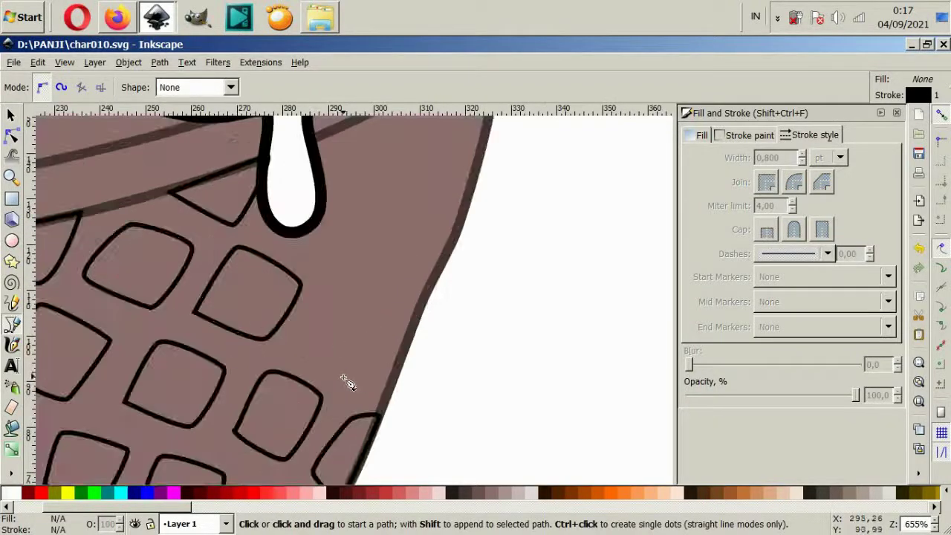
pyautogui.click(342, 375)
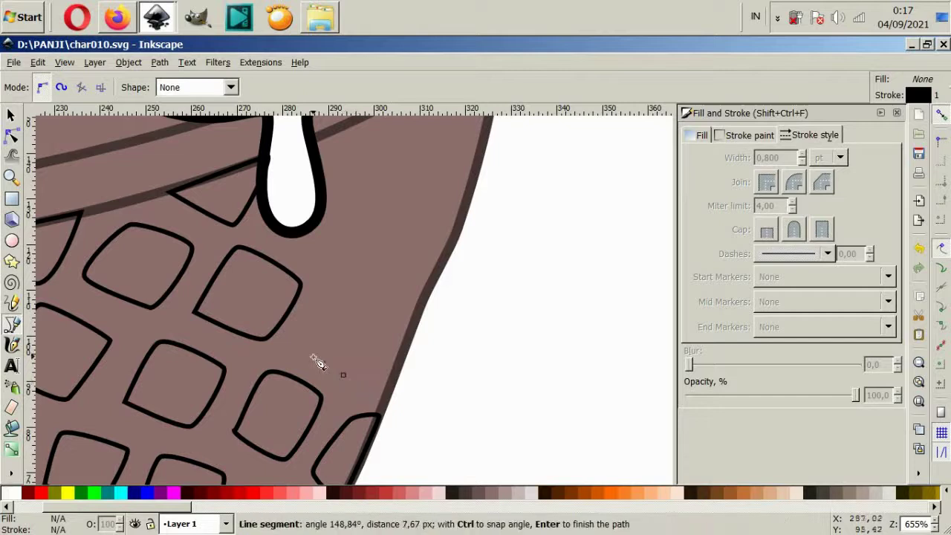
pyautogui.click(336, 286)
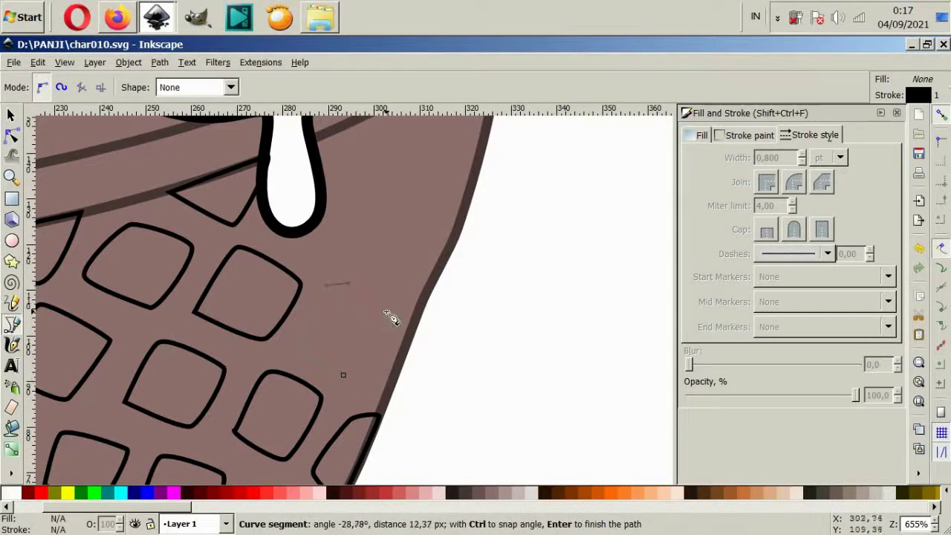
pyautogui.moveTo(392, 322); pyautogui.dragTo(403, 326)
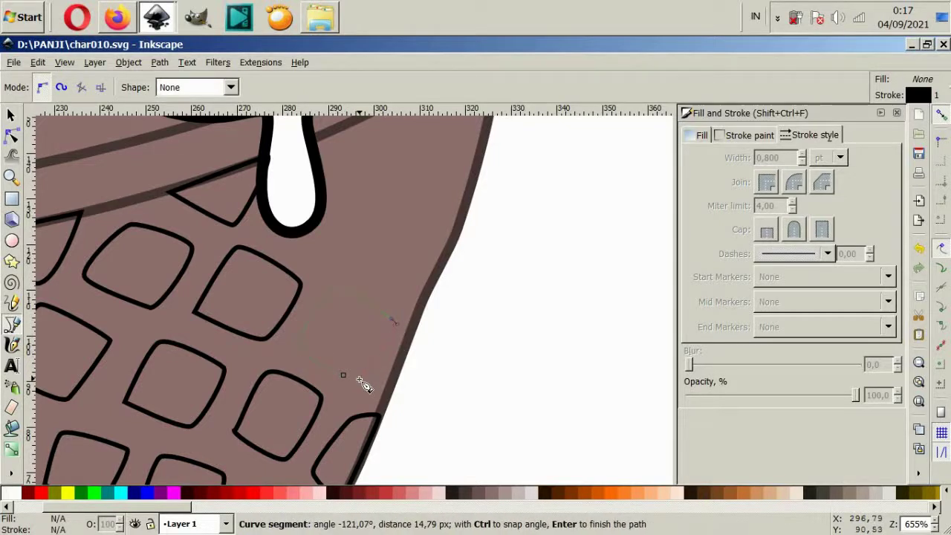
pyautogui.click(359, 376)
pyautogui.click(343, 375)
# Step: Draw a waffle cell tucked under the cream drip, curving along its edge
pyautogui.press('5')
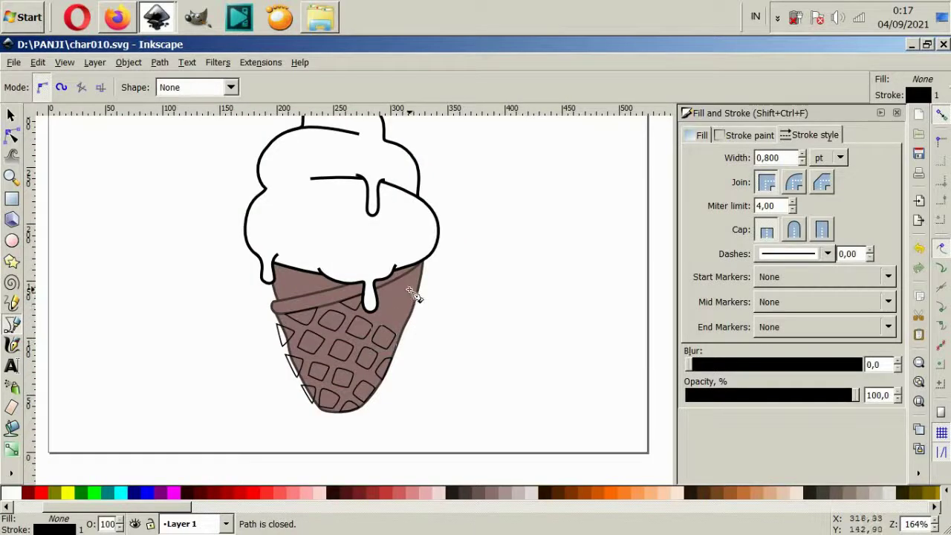
pyautogui.keyDown('ctrl'); pyautogui.scroll(4, 408, 289); pyautogui.keyUp('ctrl')
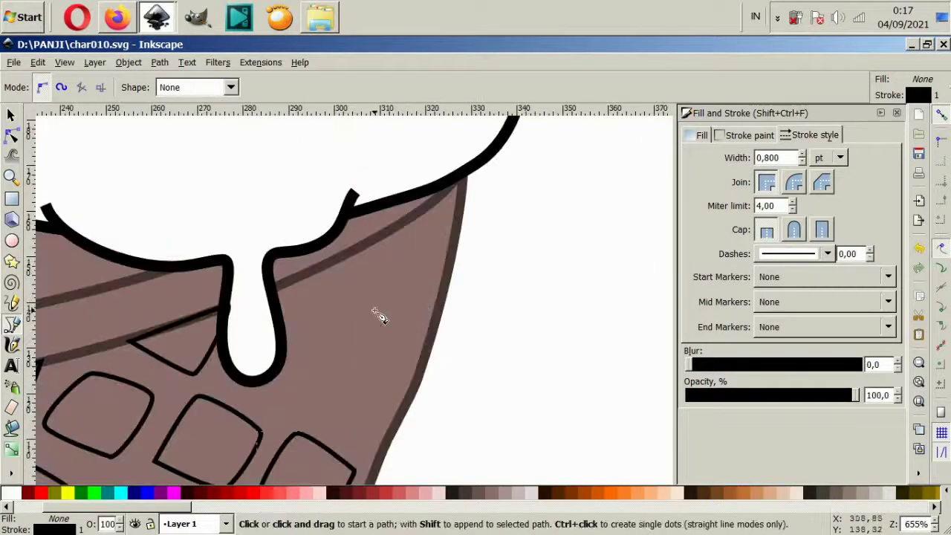
pyautogui.click(292, 410)
pyautogui.moveTo(246, 380)
pyautogui.mouseDown()
pyautogui.moveTo(255, 344)
pyautogui.moveTo(293, 318)
pyautogui.mouseUp()
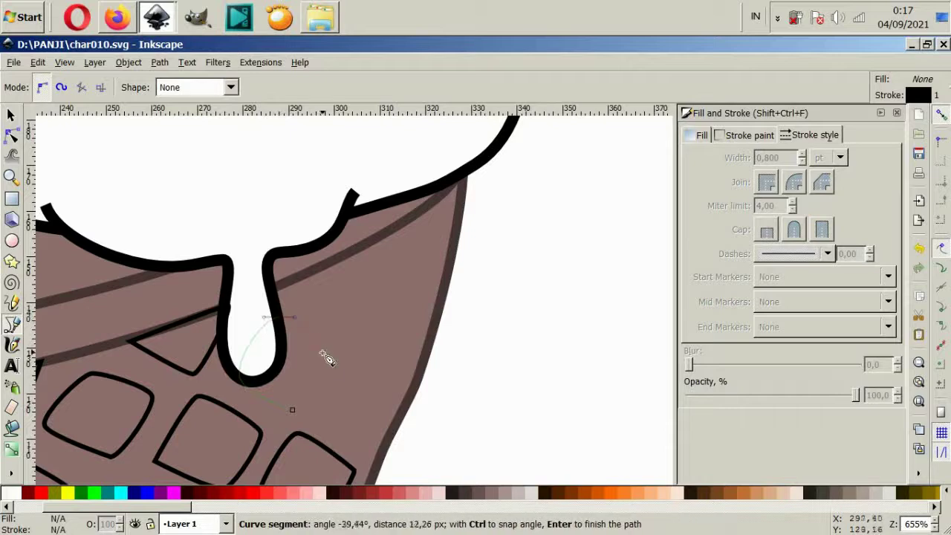
pyautogui.click(338, 360)
pyautogui.click(292, 409)
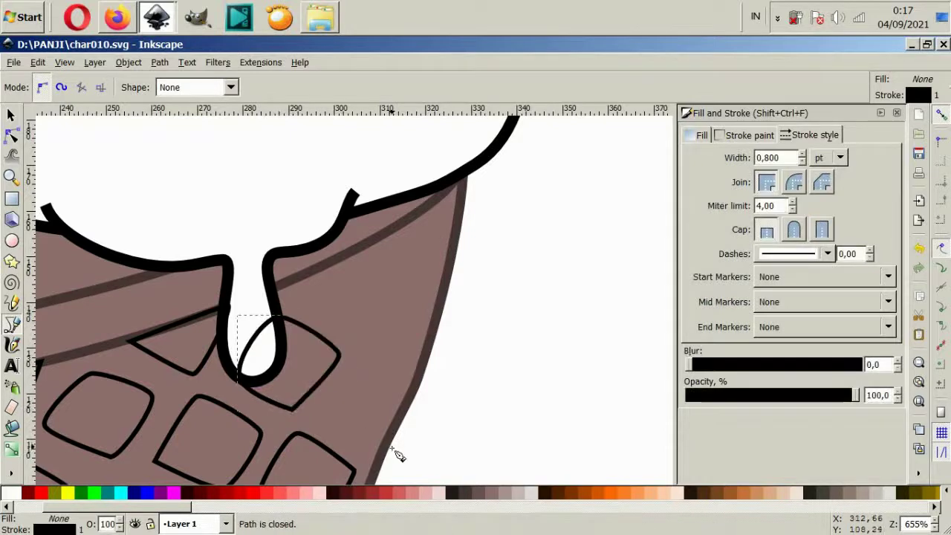
# Step: Add a waffle square near the right edge and a partial cell cut off by it
pyautogui.click(358, 446)
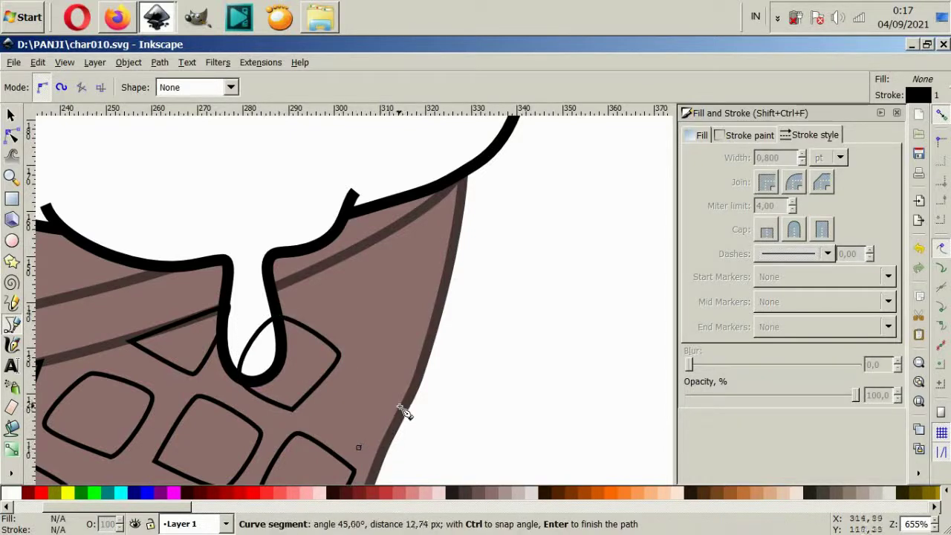
pyautogui.click(358, 370)
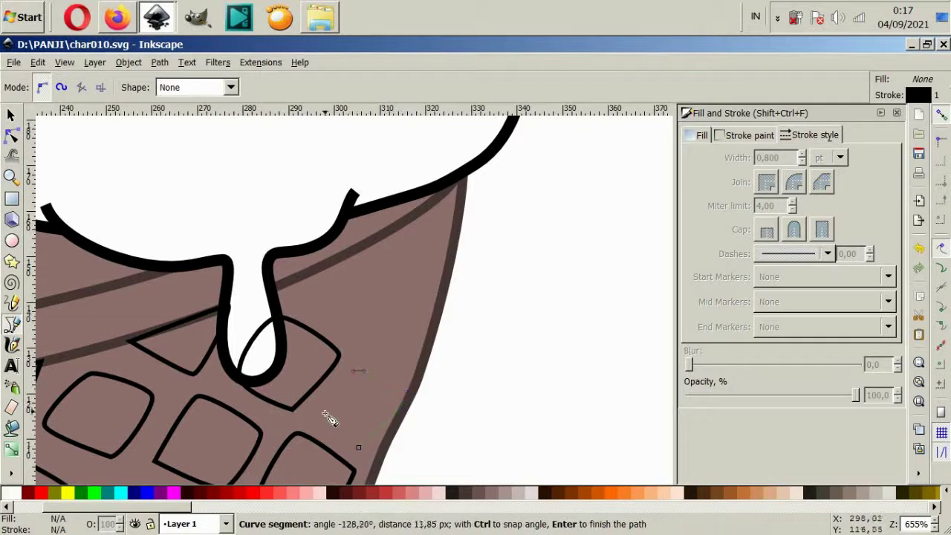
pyautogui.moveTo(323, 431); pyautogui.dragTo(325, 435)
pyautogui.click(358, 447)
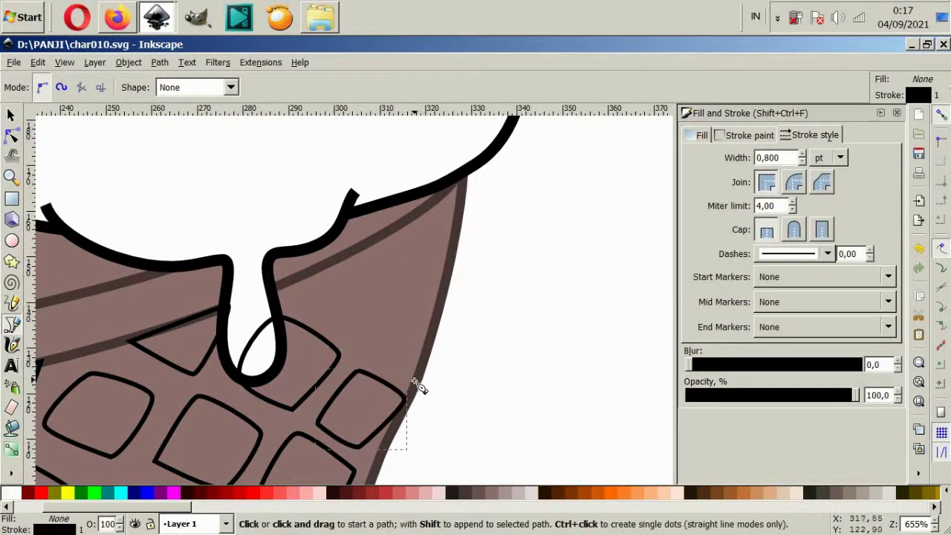
pyautogui.click(414, 382)
pyautogui.moveTo(391, 354); pyautogui.dragTo(395, 346)
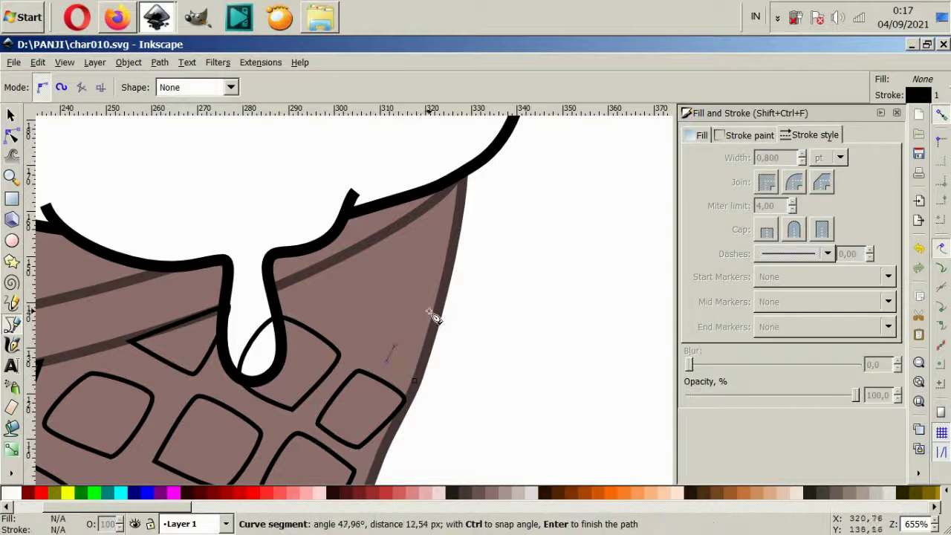
pyautogui.click(439, 301)
pyautogui.click(414, 382)
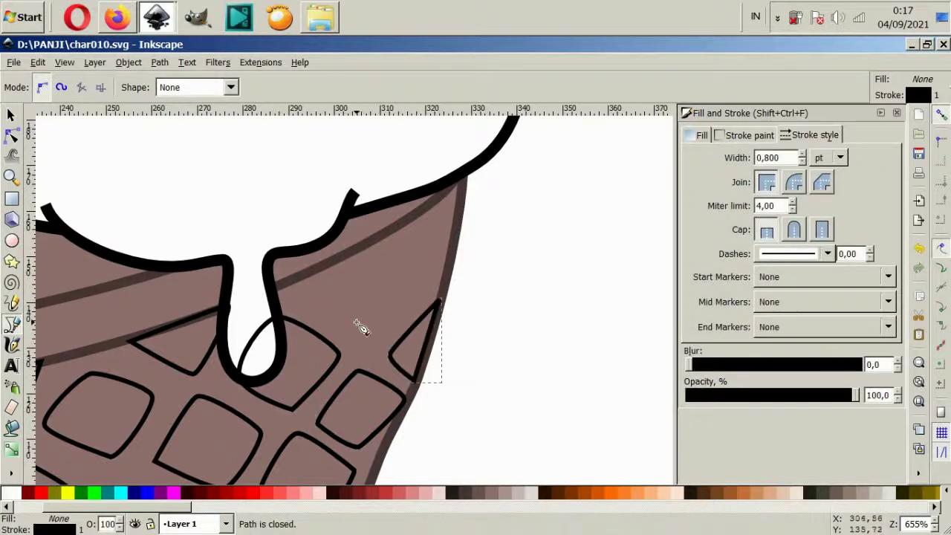
# Step: Draw a small diamond hole and a small triangle hole on the upper cone
pyautogui.click(331, 309)
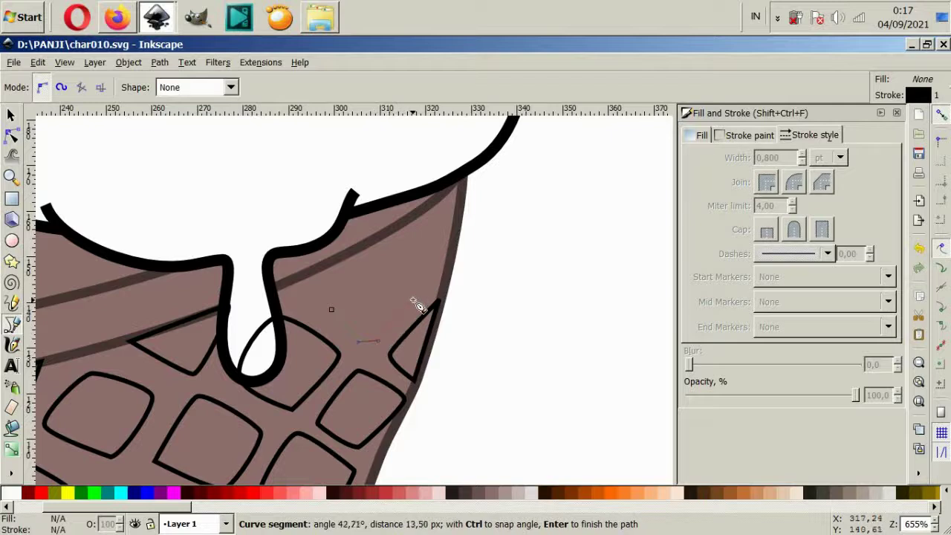
pyautogui.click(384, 265)
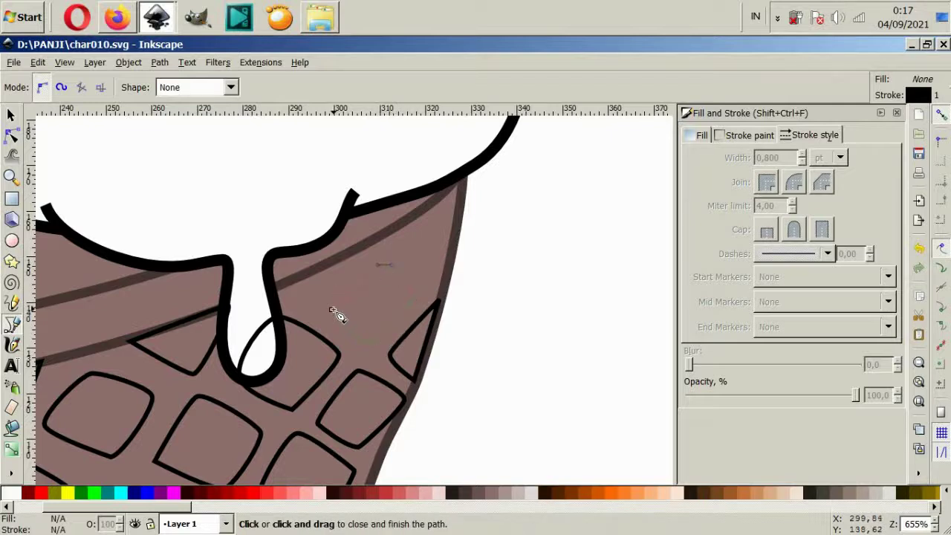
pyautogui.click(332, 309)
pyautogui.click(275, 293)
pyautogui.moveTo(308, 301); pyautogui.dragTo(315, 297)
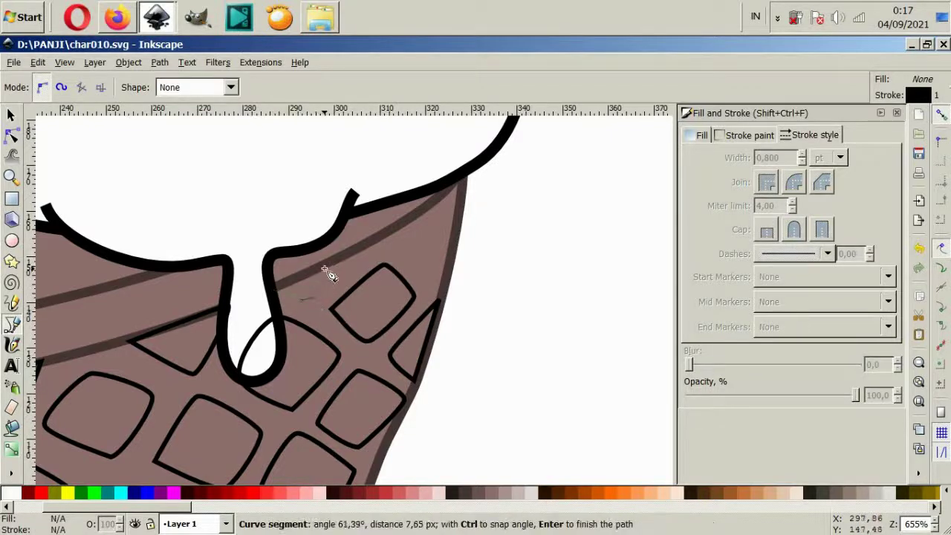
pyautogui.click(325, 269)
pyautogui.click(291, 289)
# Step: Outline a final curved waffle hole at the cone's upper right edge
pyautogui.click(398, 230)
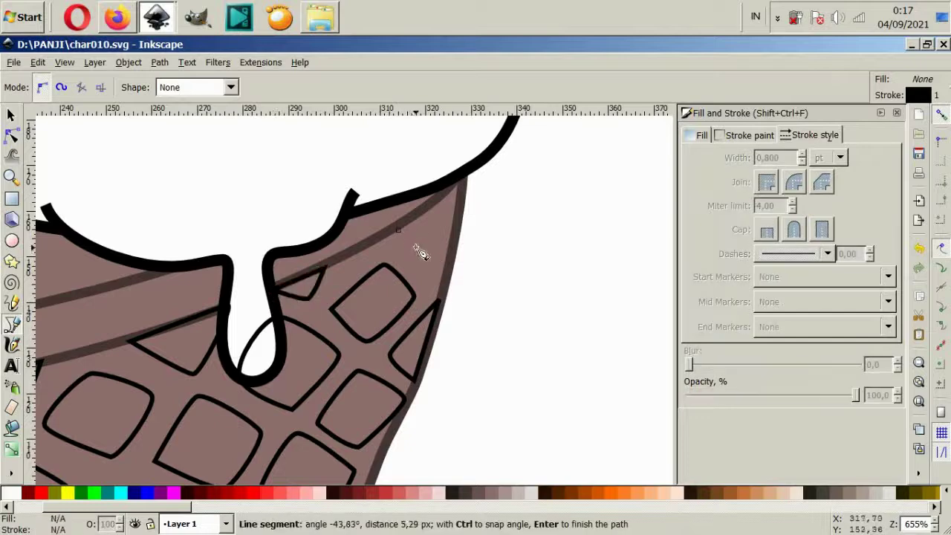
pyautogui.moveTo(428, 252); pyautogui.dragTo(437, 253)
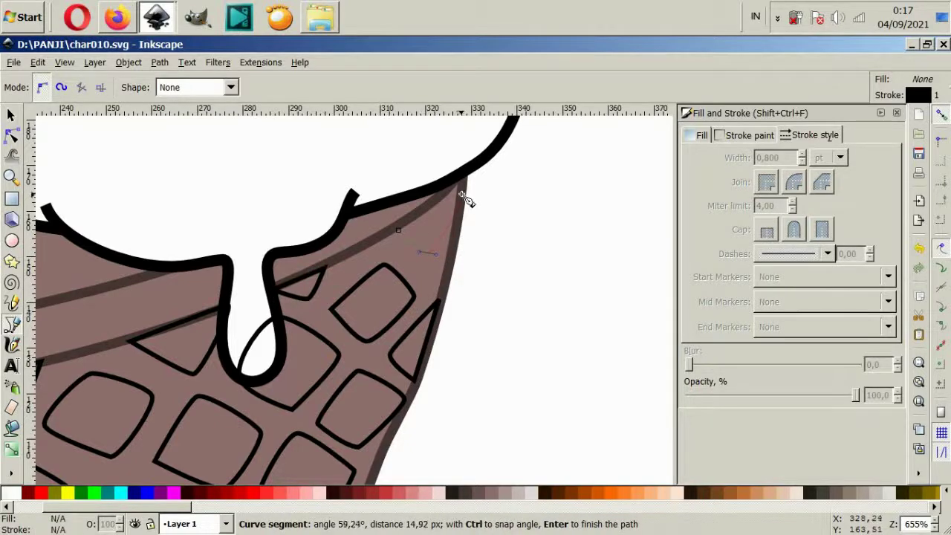
pyautogui.click(462, 196)
pyautogui.click(399, 230)
pyautogui.scroll(-4, 403, 282)
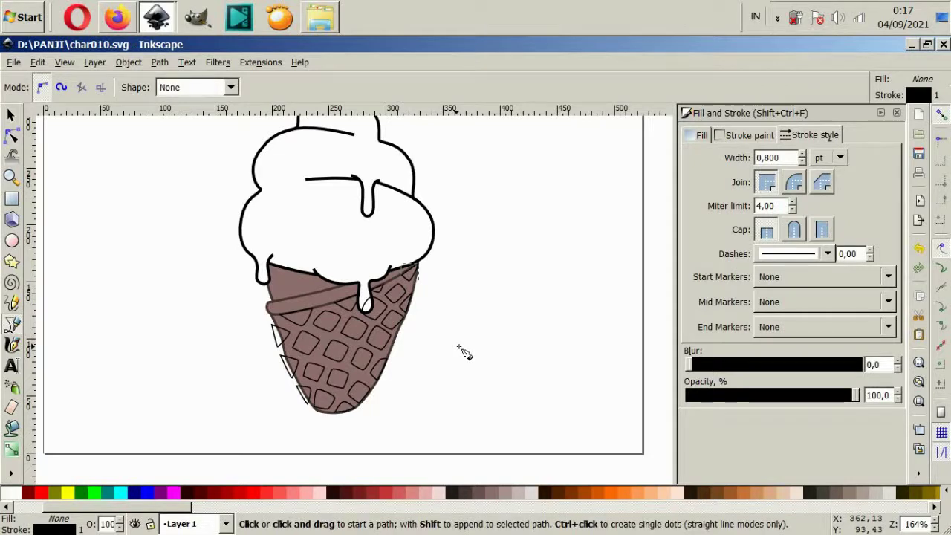
# Step: Draw a closed triangle waffle hole above the rim band at the cone's left edge
pyautogui.scroll(4, 327, 279)
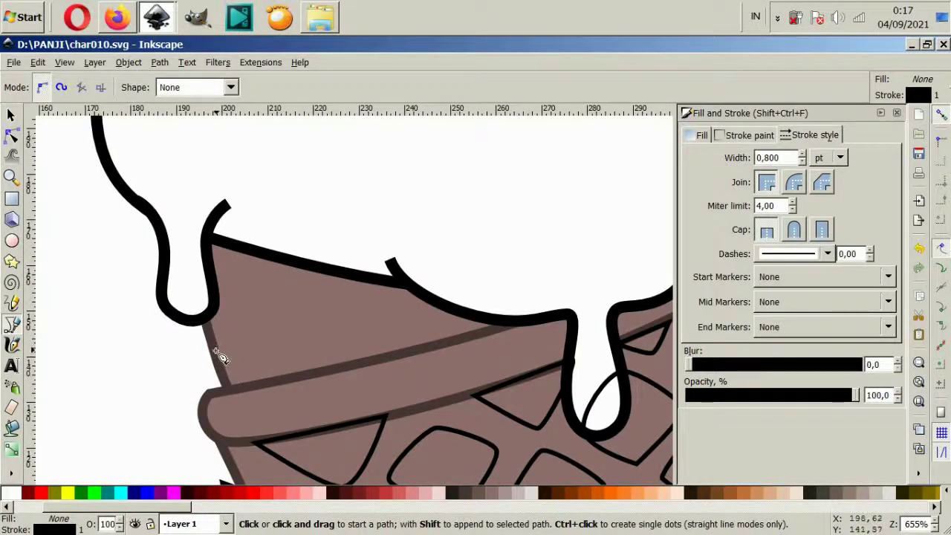
pyautogui.click(231, 390)
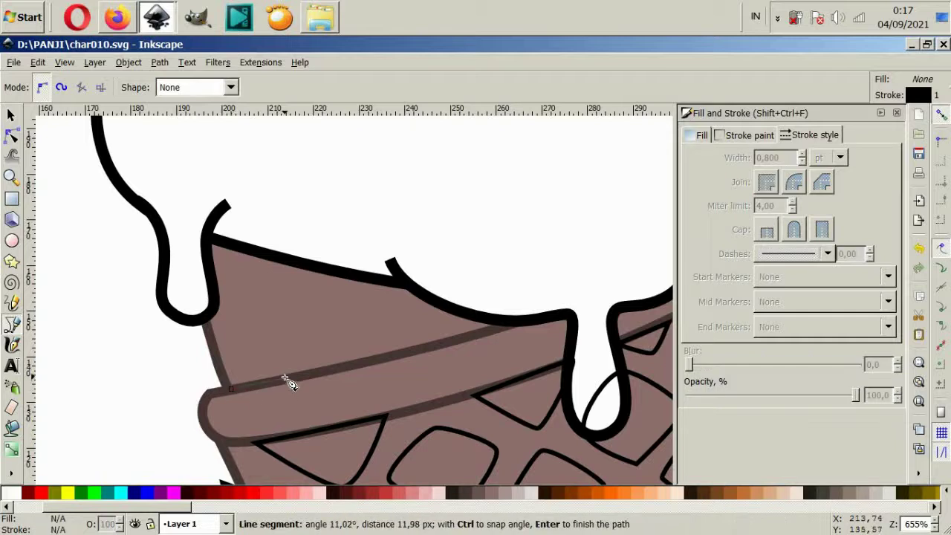
pyautogui.click(214, 345)
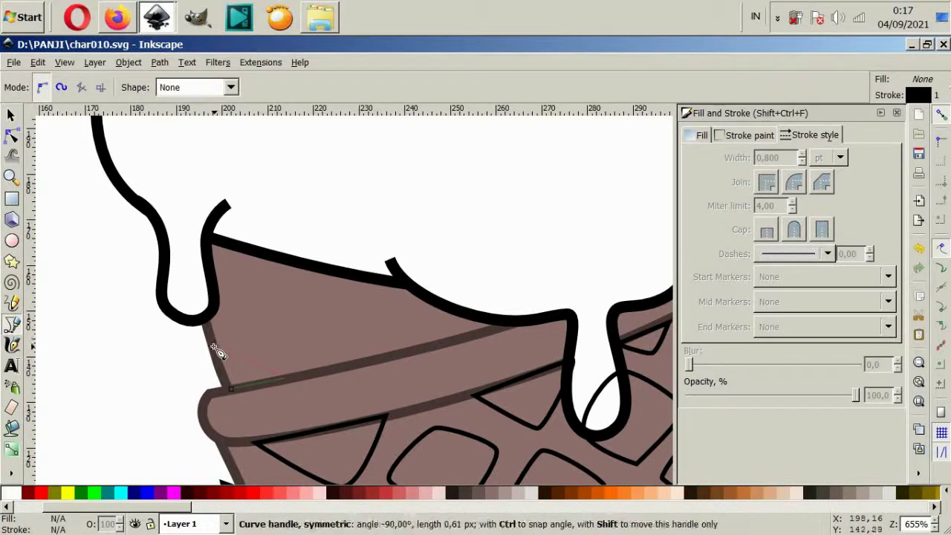
pyautogui.click(230, 389)
# Step: After abandoning one attempt, draw a curved diamond waffle hole on the cone's upper left
pyautogui.click(210, 321)
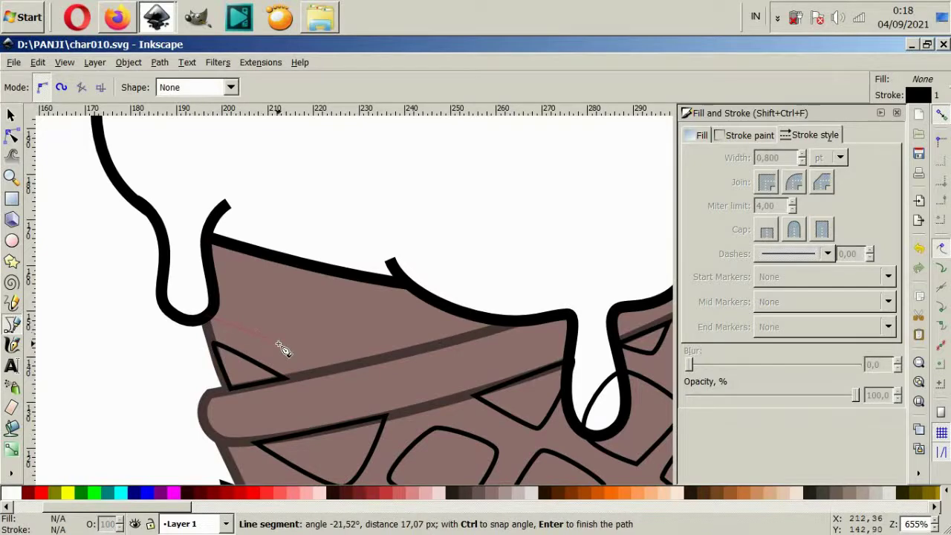
pyautogui.scroll(-1, 283, 350)
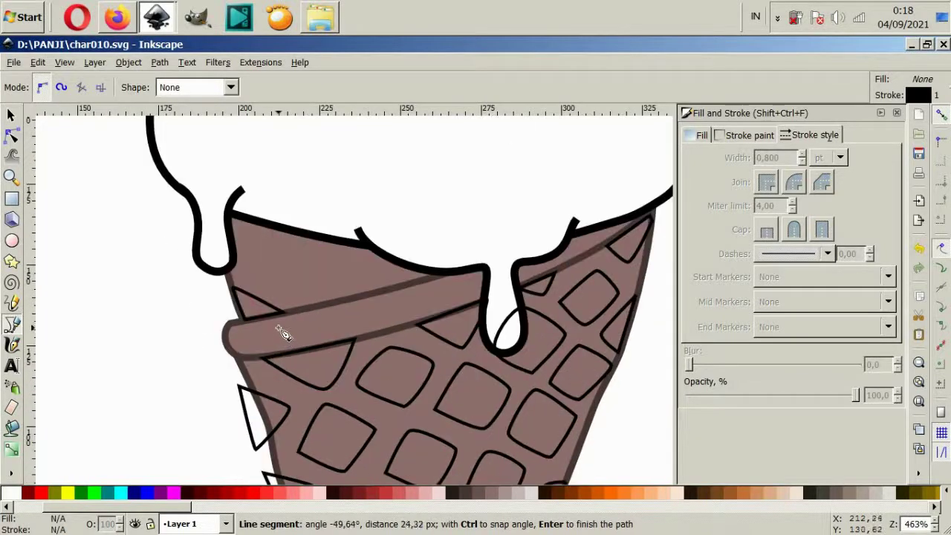
pyautogui.press('Escape')
pyautogui.scroll(2, 276, 310)
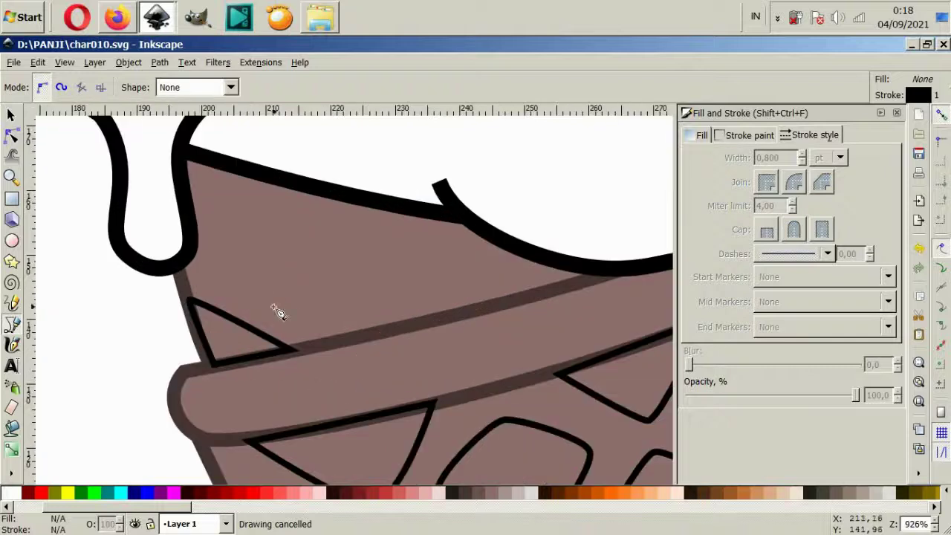
pyautogui.click(290, 312)
pyautogui.moveTo(211, 282); pyautogui.dragTo(215, 283)
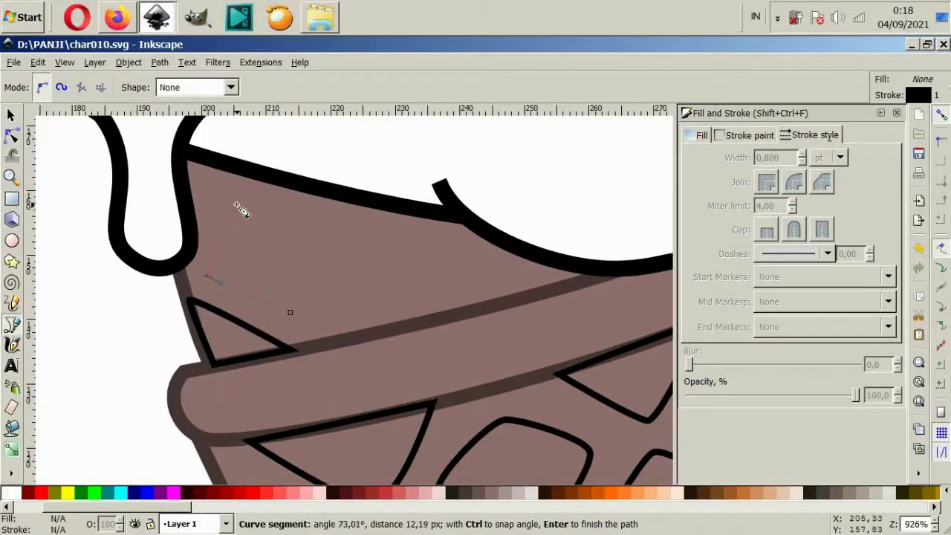
pyautogui.moveTo(337, 266); pyautogui.dragTo(344, 281)
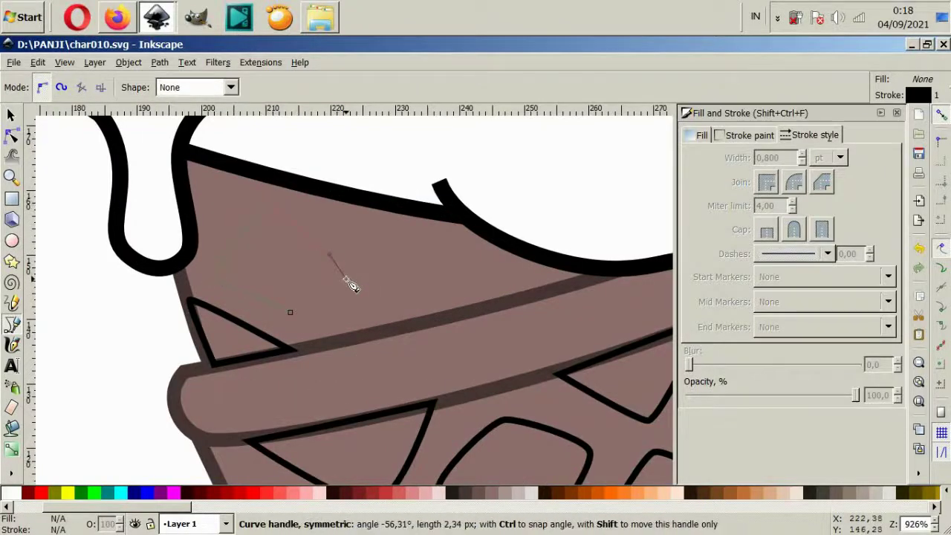
pyautogui.click(292, 314)
# Step: Add a half-oval hole above the rim and a closed five-corner shape near the cone's top edge
pyautogui.click(333, 337)
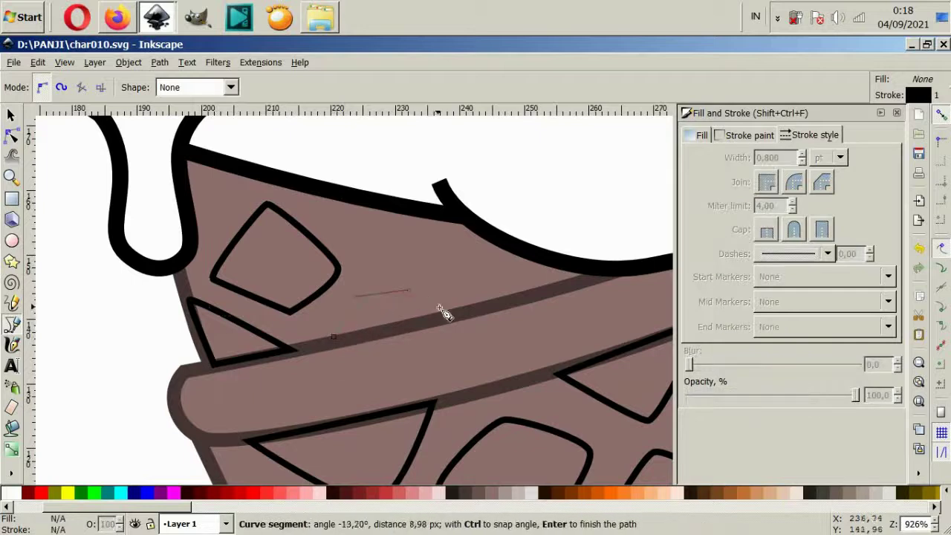
pyautogui.click(333, 337)
pyautogui.click(353, 201)
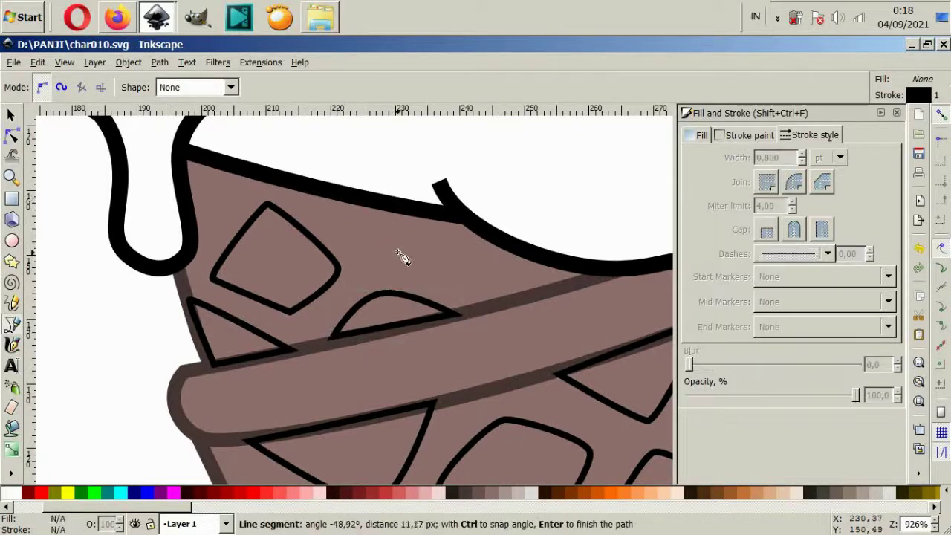
pyautogui.click(371, 244)
pyautogui.moveTo(407, 266); pyautogui.dragTo(428, 266)
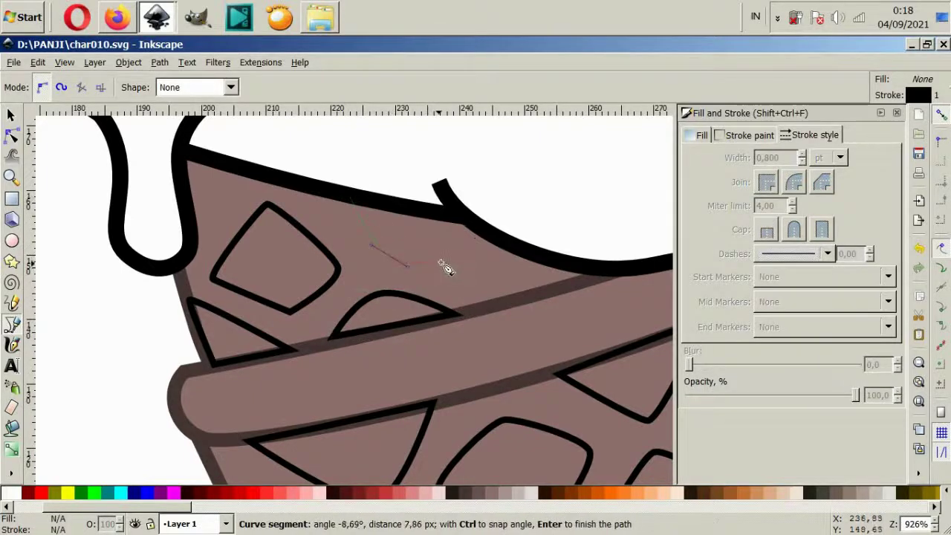
pyautogui.click(505, 240)
pyautogui.click(420, 211)
pyautogui.click(352, 201)
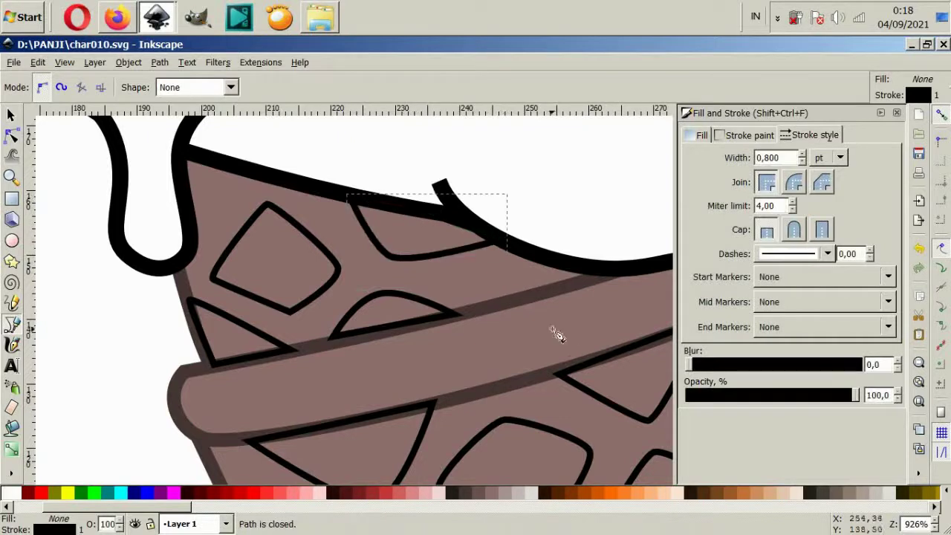
# Step: Draw a triangle waffle hole along the rim band, under the cream edge
pyautogui.click(493, 299)
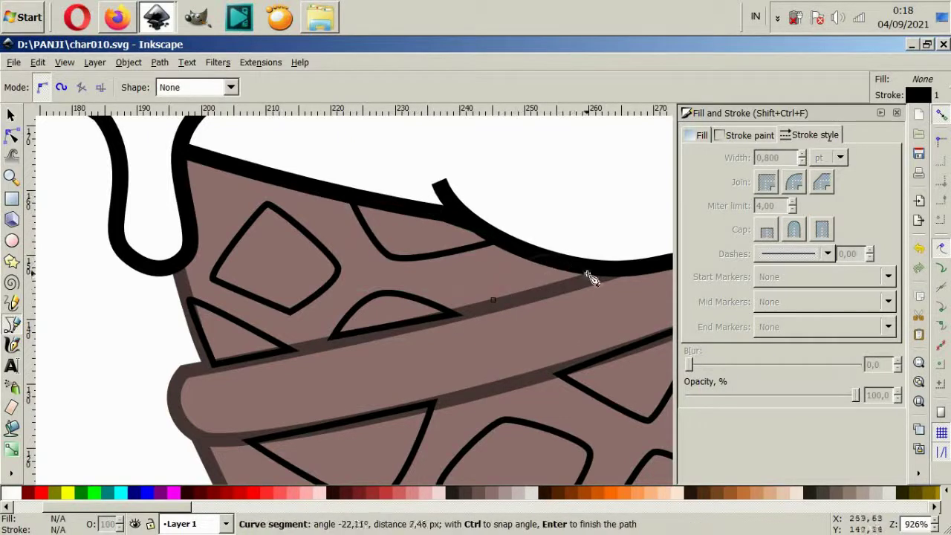
pyautogui.click(604, 281)
pyautogui.click(530, 258)
pyautogui.click(493, 299)
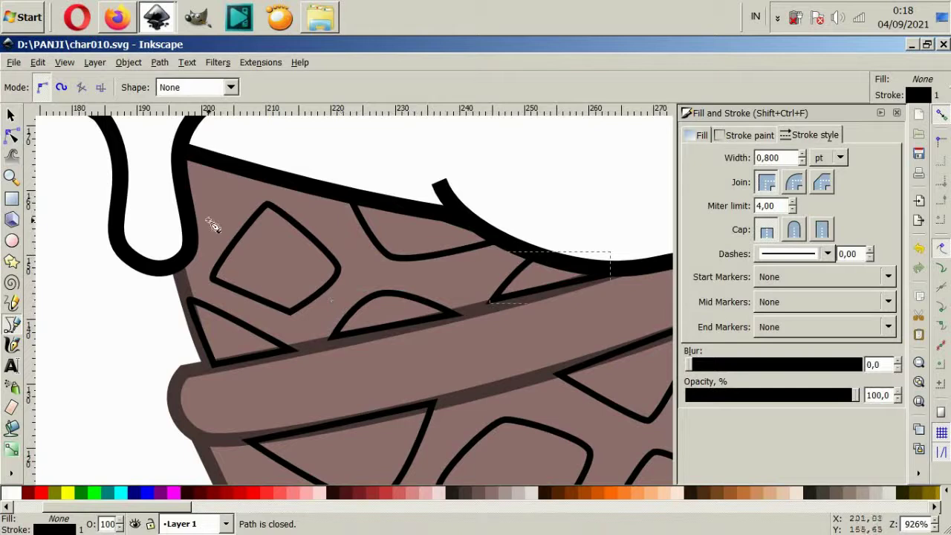
# Step: Begin a curved corner outline at the cone's upper-left corner
pyautogui.click(186, 238)
pyautogui.moveTo(213, 199); pyautogui.dragTo(227, 184)
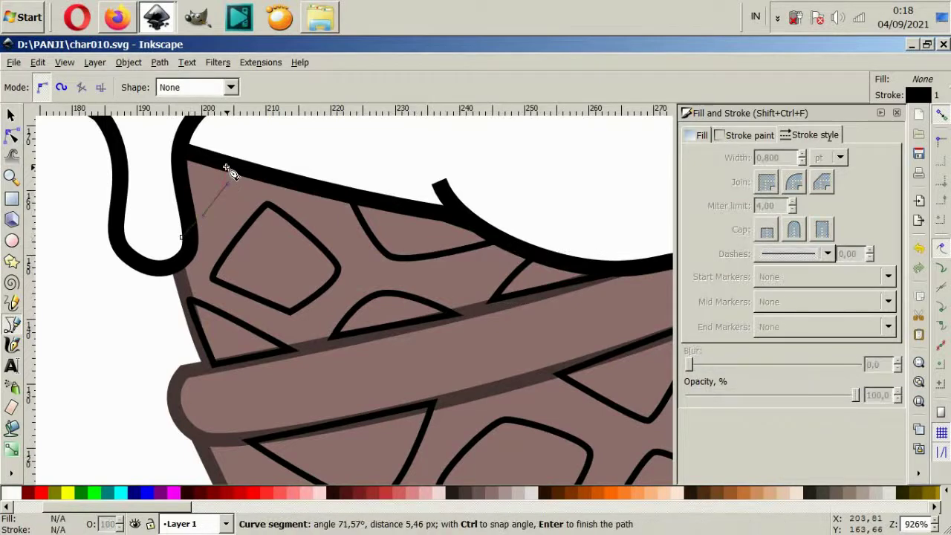
pyautogui.click(161, 147)
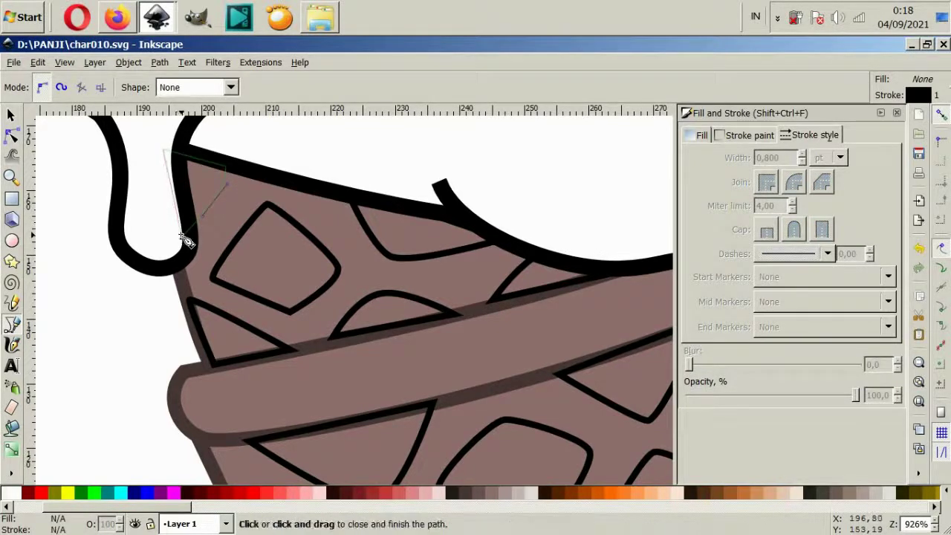
# Step: Close the upper-left corner triangle, then select and group all six new waffle holes
pyautogui.click(181, 237)
pyautogui.click(11, 115)
pyautogui.keyDown('shift'); pyautogui.click(213, 316); pyautogui.keyUp('shift')
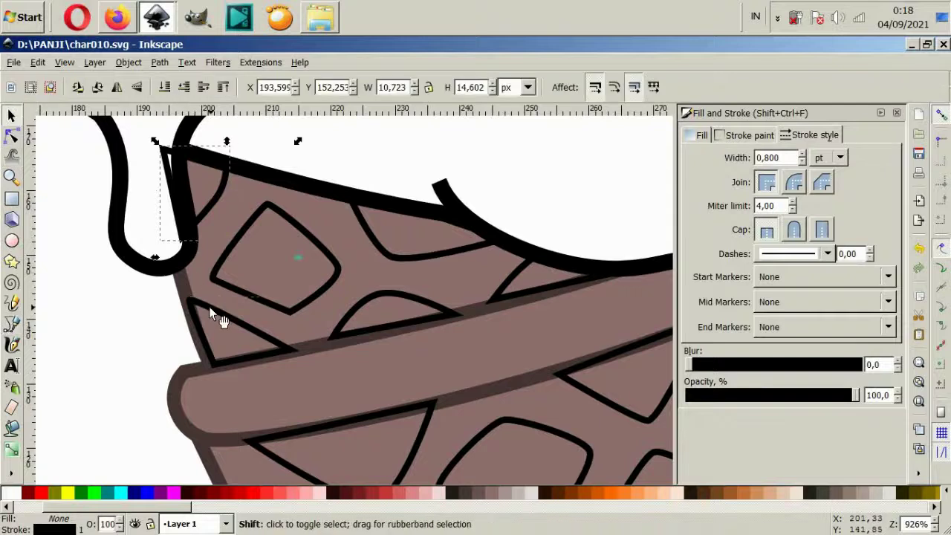
pyautogui.keyDown('shift'); pyautogui.click(341, 282); pyautogui.keyUp('shift')
pyautogui.keyDown('shift'); pyautogui.click(431, 305); pyautogui.keyUp('shift')
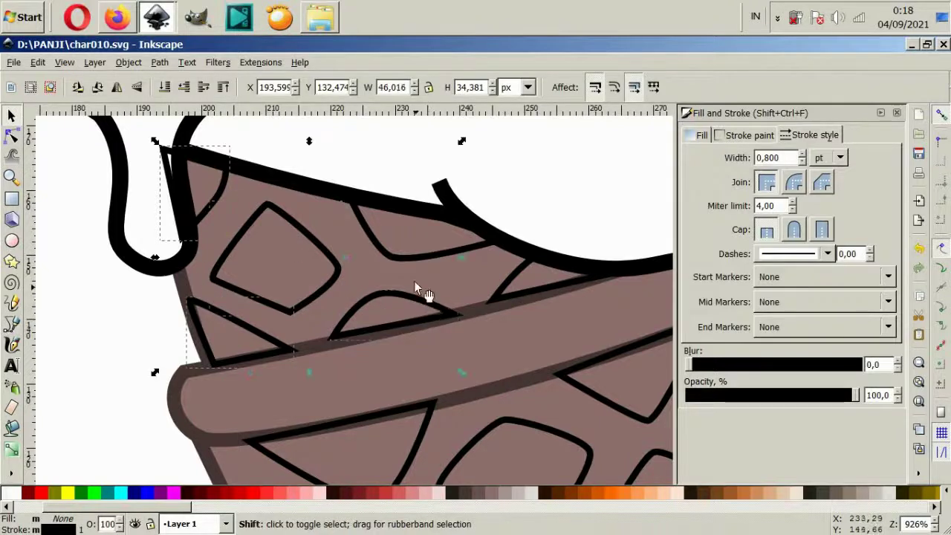
pyautogui.keyDown('shift'); pyautogui.click(419, 261); pyautogui.keyUp('shift')
pyautogui.keyDown('shift'); pyautogui.click(513, 281); pyautogui.keyUp('shift')
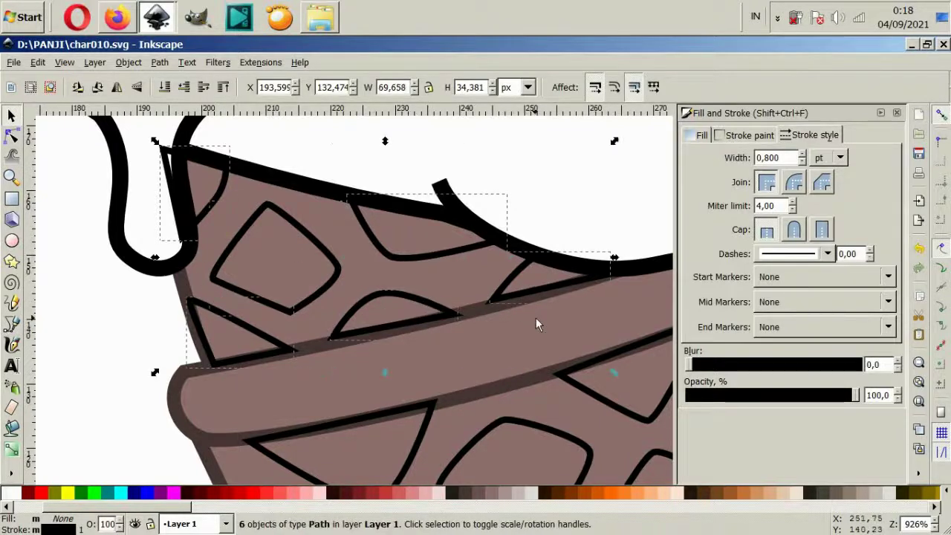
pyautogui.hotkey('ctrl', 'g')
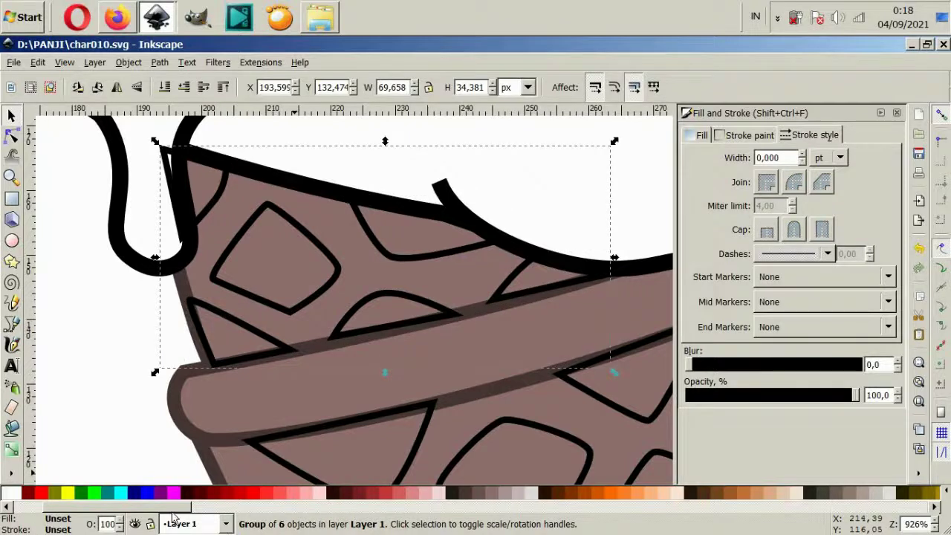
# Step: Fill the group dark brown #6C5353 and remove its black outline
pyautogui.moveTo(171, 513); pyautogui.dragTo(185, 512)
pyautogui.click(395, 494)
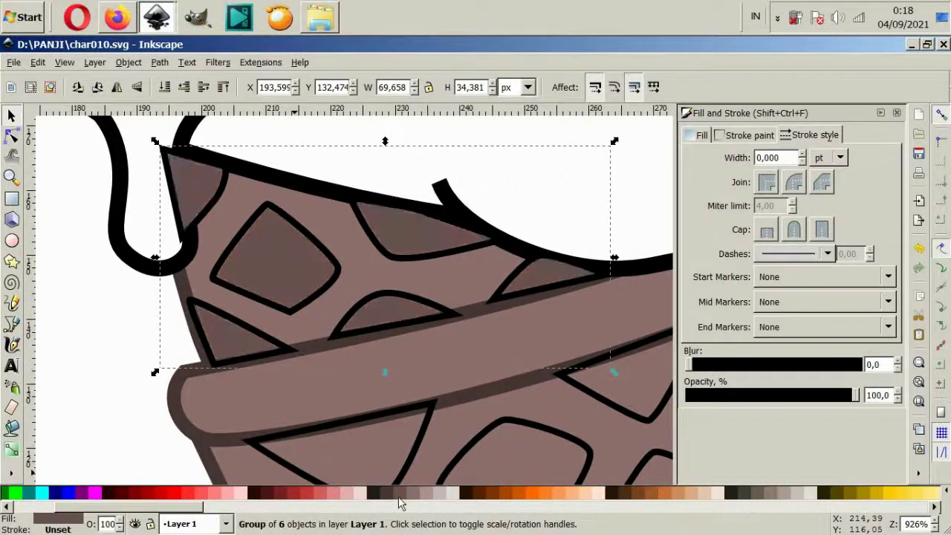
pyautogui.click(409, 494)
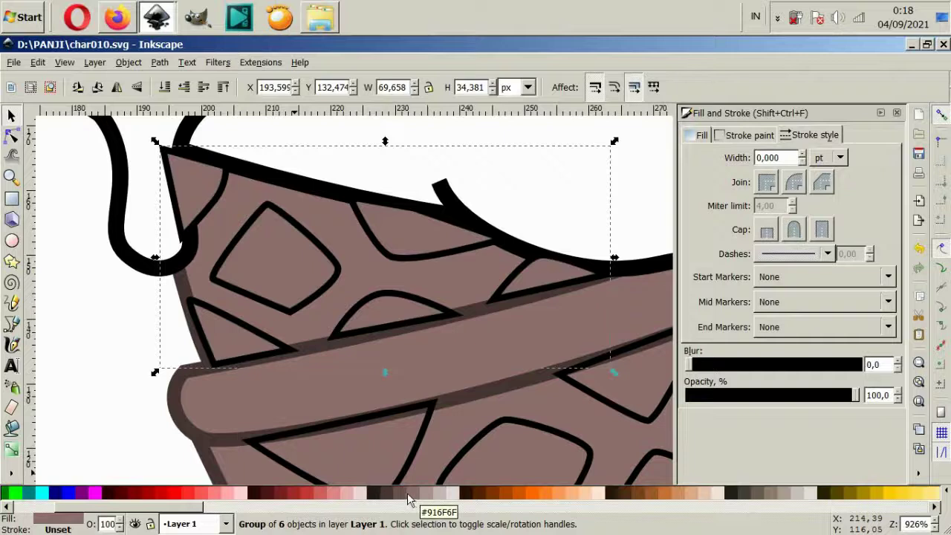
pyautogui.click(399, 494)
pyautogui.click(749, 135)
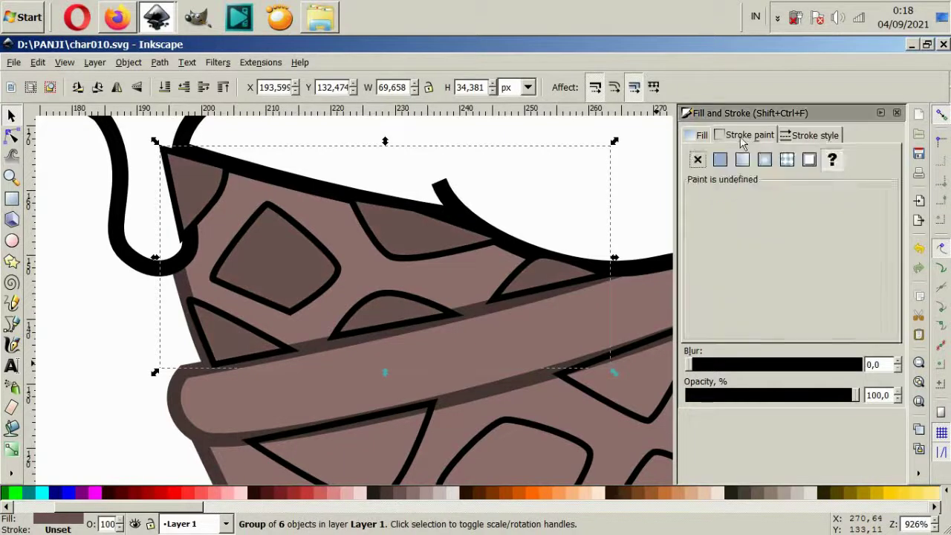
pyautogui.click(699, 162)
pyautogui.click(160, 323)
pyautogui.click(231, 338)
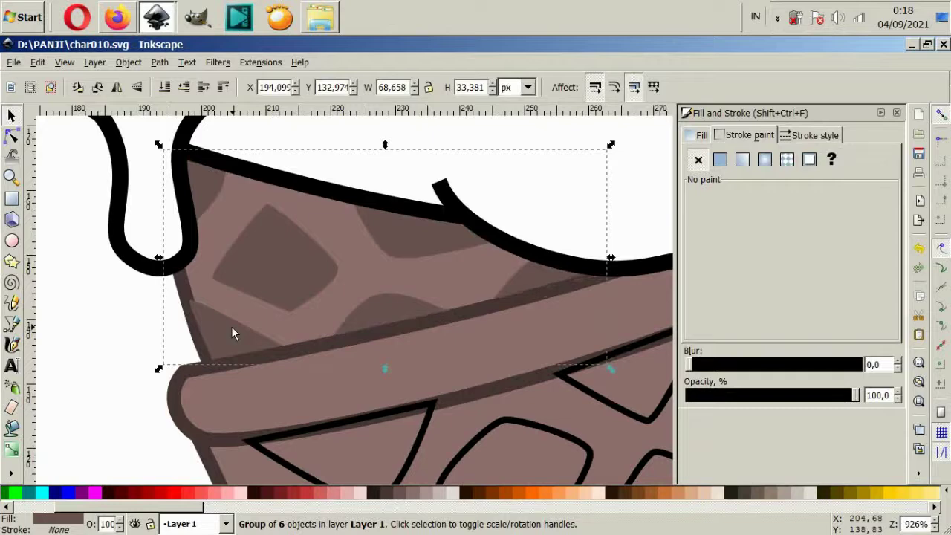
pyautogui.scroll(-2, 231, 326)
# Step: Rubber-band the waffle outline pieces across the cone, excluding the cone body from the selection
pyautogui.keyDown('ctrl'); pyautogui.click(321, 391); pyautogui.keyUp('ctrl')
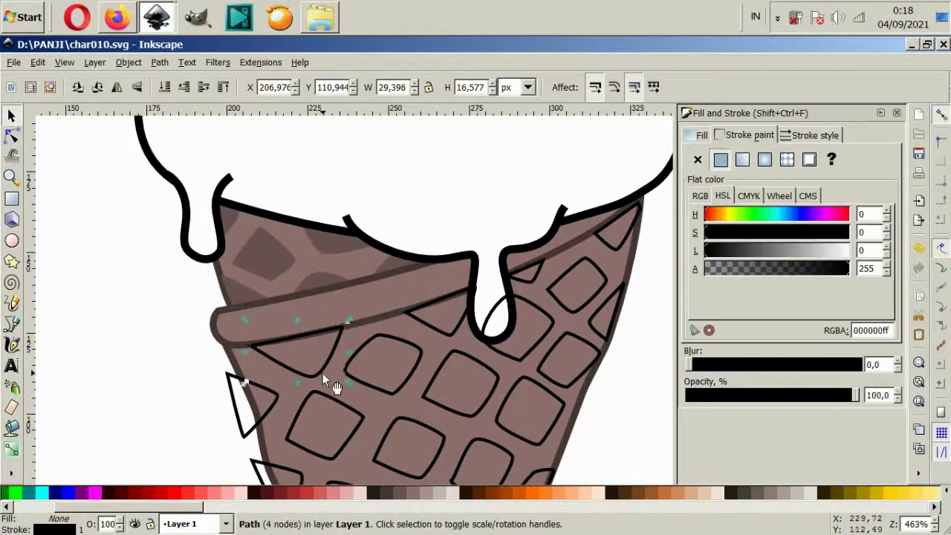
pyautogui.scroll(-5, 323, 383)
pyautogui.click(542, 429)
pyautogui.moveTo(585, 454); pyautogui.dragTo(515, 446)
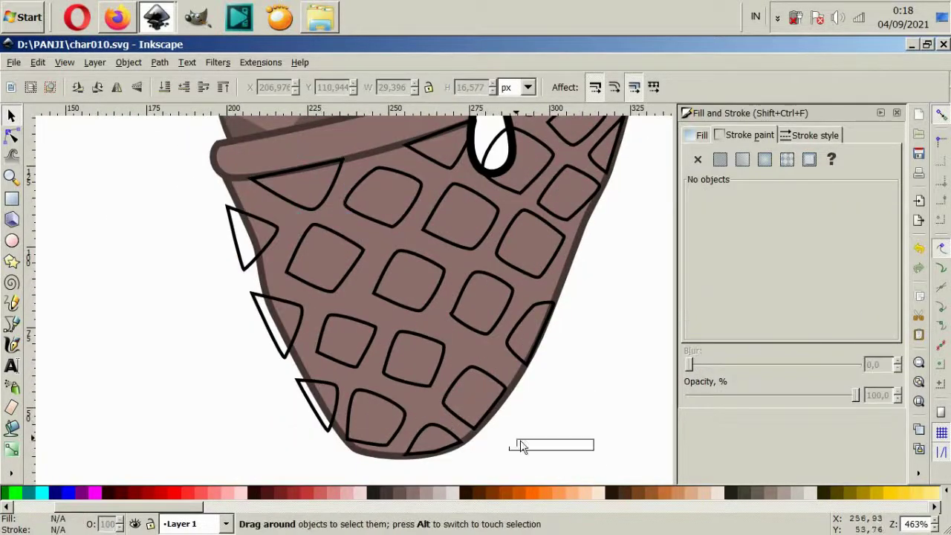
pyautogui.moveTo(603, 470)
pyautogui.mouseDown()
pyautogui.moveTo(178, 254)
pyautogui.moveTo(156, 187)
pyautogui.mouseUp()
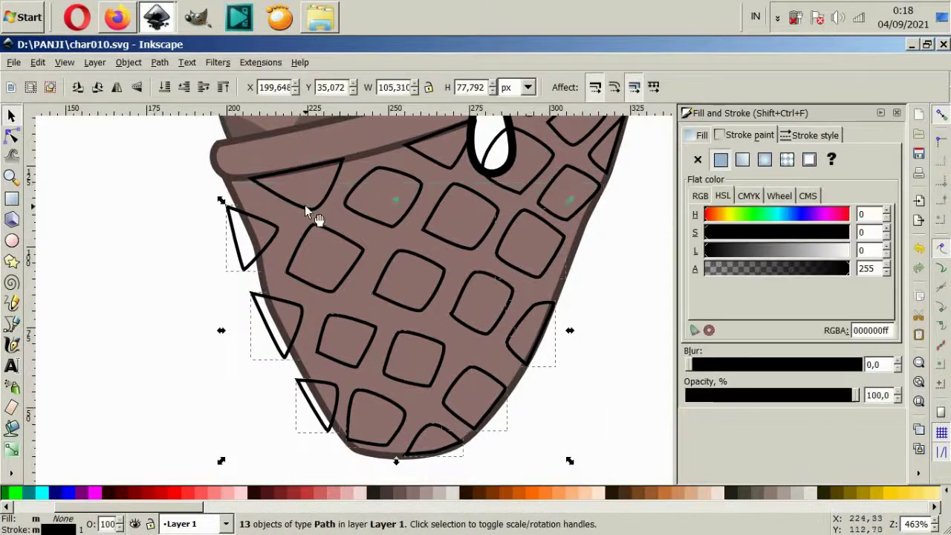
pyautogui.keyDown('shift'); pyautogui.click(407, 198); pyautogui.keyUp('shift')
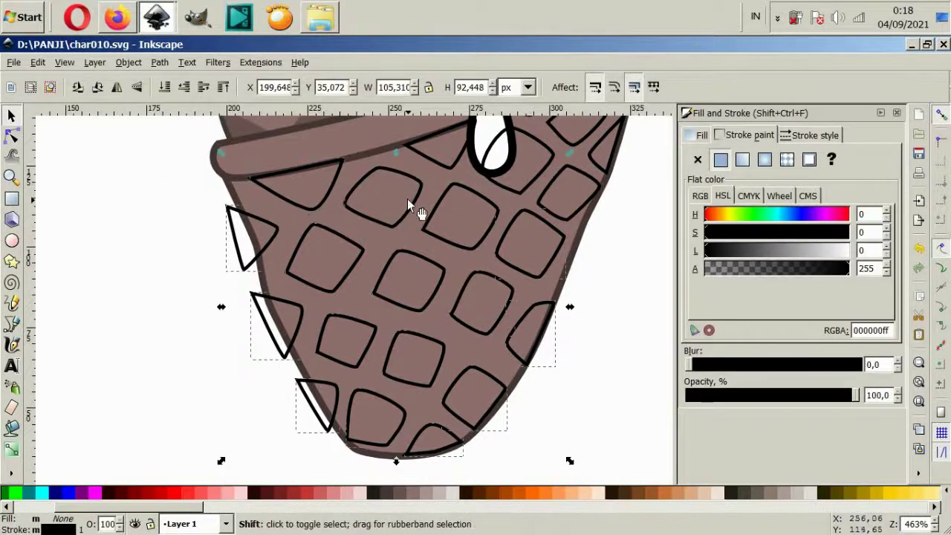
pyautogui.keyDown('shift'); pyautogui.click(457, 195); pyautogui.keyUp('shift')
pyautogui.keyDown('shift'); pyautogui.click(446, 186); pyautogui.keyUp('shift')
# Step: Add the upper diamonds and top-right triangle, completing the 23-piece waffle selection
pyautogui.scroll(3, 515, 214)
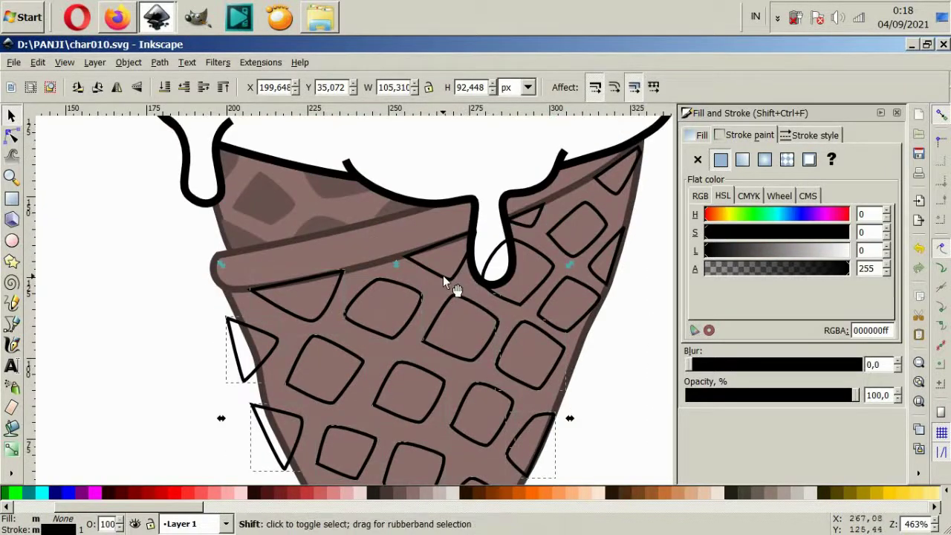
pyautogui.keyDown('shift'); pyautogui.click(443, 276); pyautogui.keyUp('shift')
pyautogui.keyDown('shift'); pyautogui.click(579, 274); pyautogui.keyUp('shift')
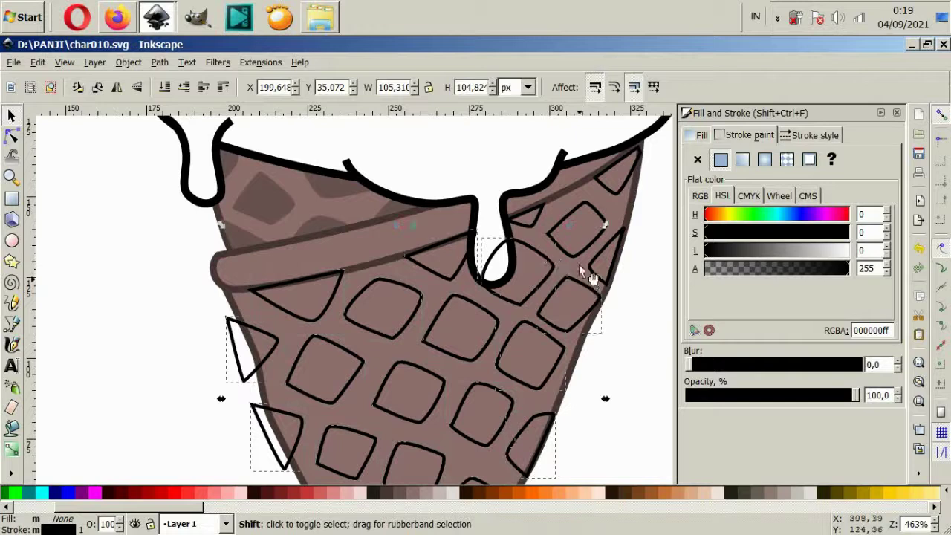
pyautogui.keyDown('shift'); pyautogui.click(575, 253); pyautogui.keyUp('shift')
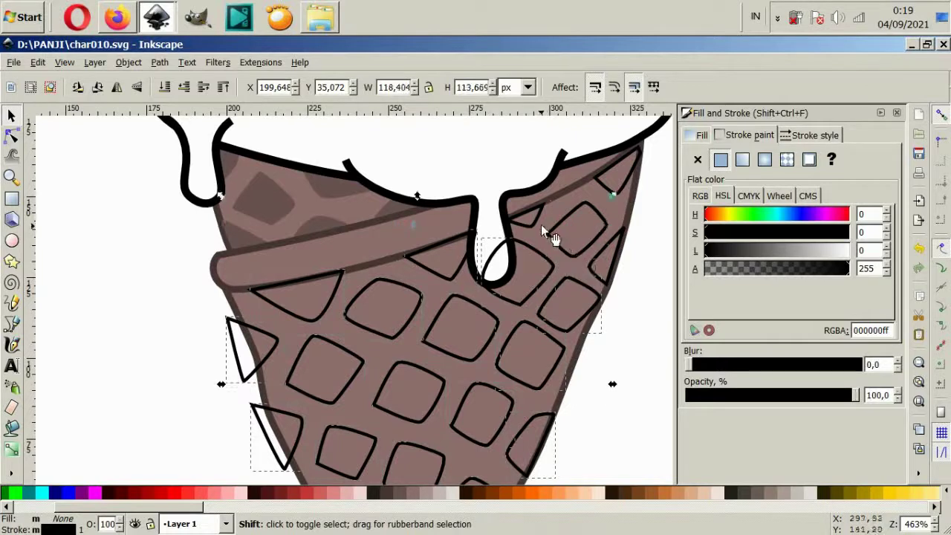
pyautogui.keyDown('shift'); pyautogui.click(611, 190); pyautogui.keyUp('shift')
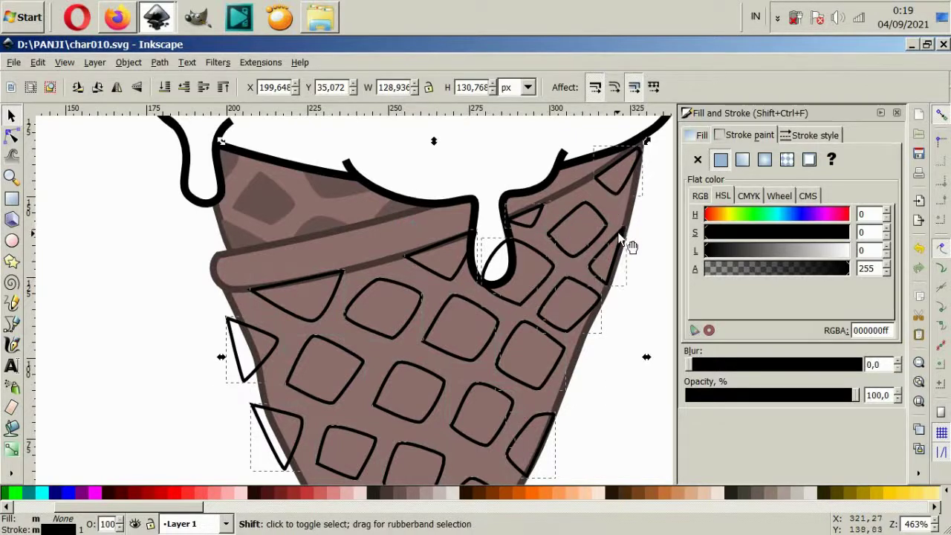
pyautogui.scroll(-3, 564, 386)
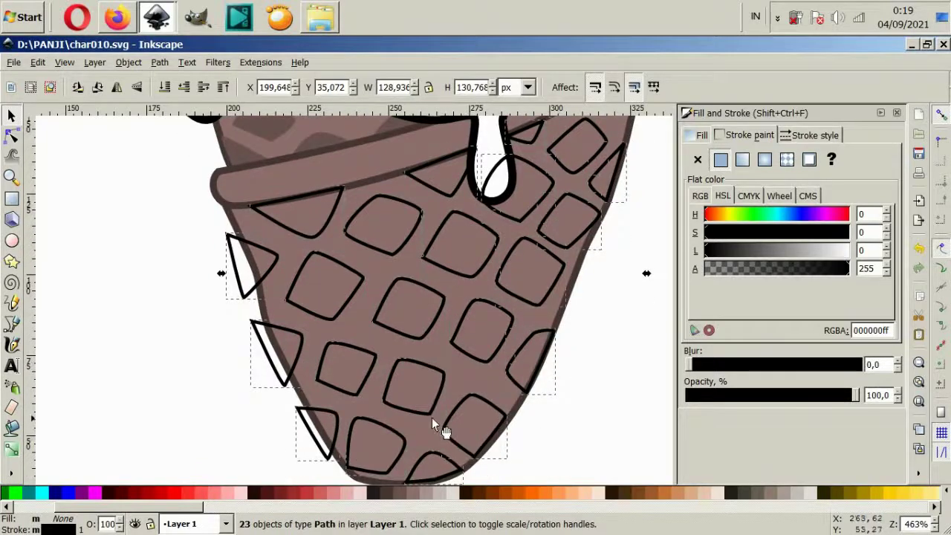
pyautogui.moveTo(431, 419); pyautogui.dragTo(293, 479)
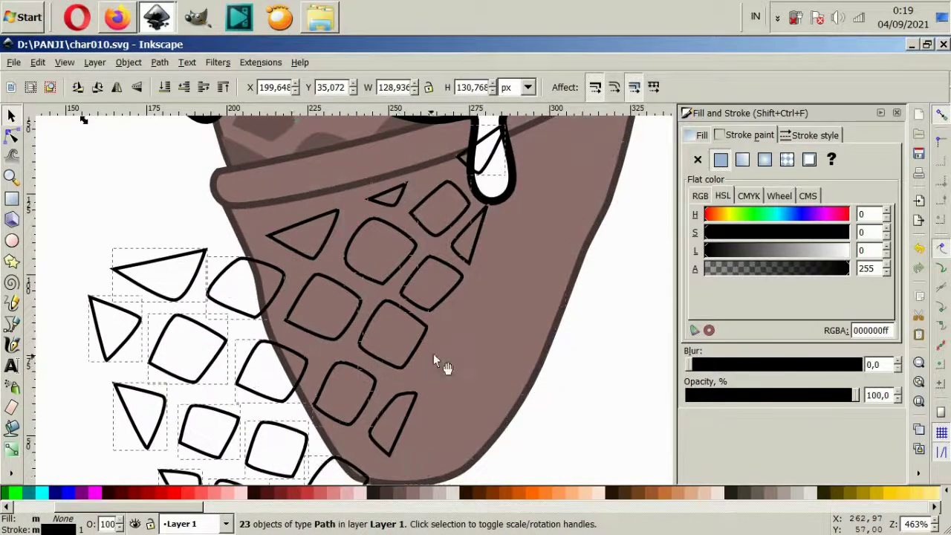
pyautogui.scroll(-2, 470, 290)
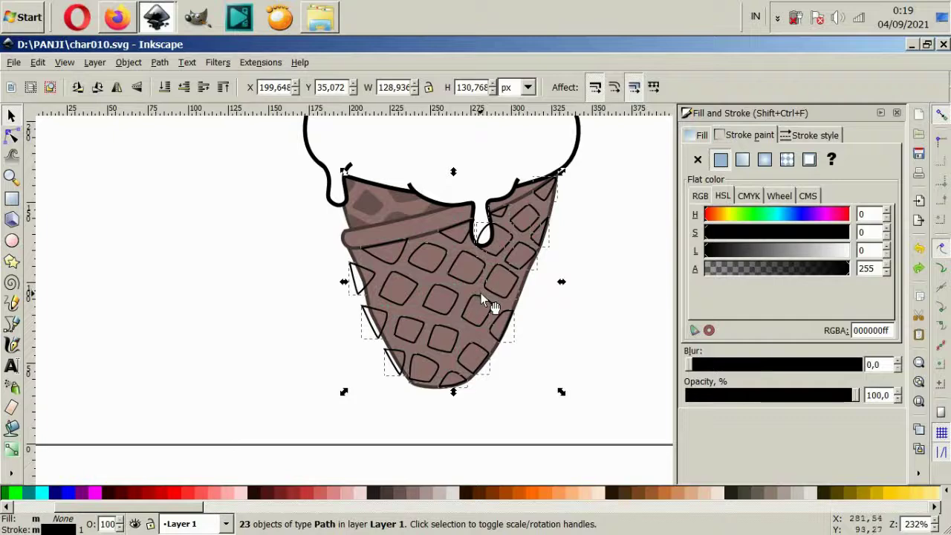
# Step: Union the 23 waffle pieces into one path and stretch it wider to the right
pyautogui.click(130, 62)
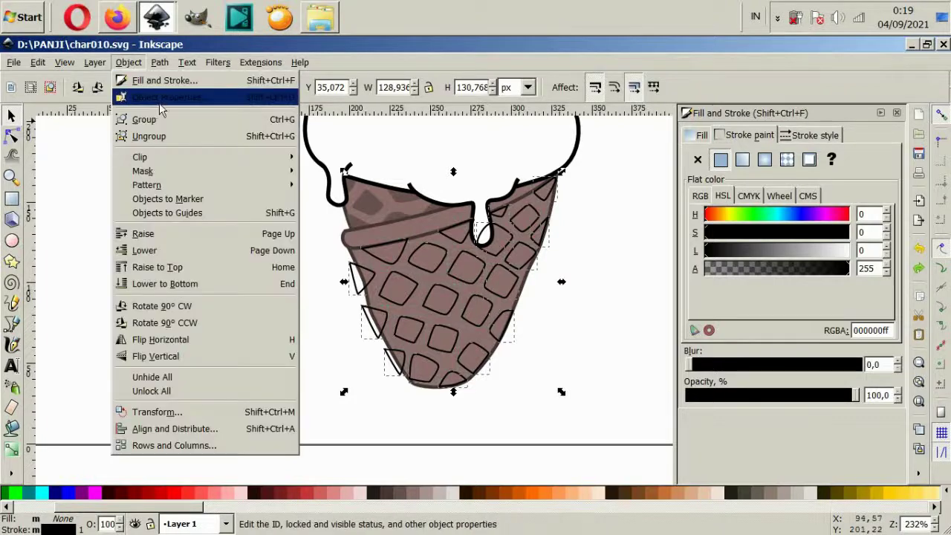
pyautogui.click(178, 136)
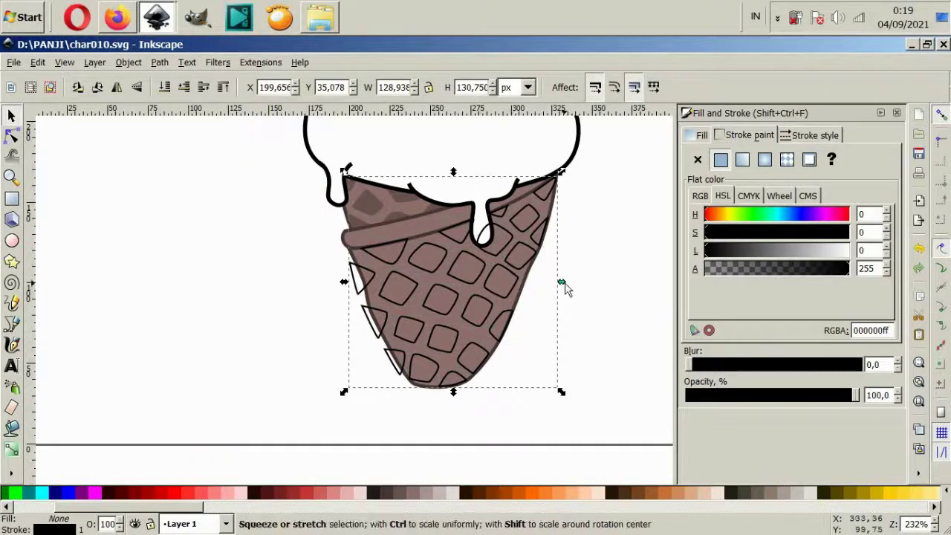
pyautogui.moveTo(563, 286); pyautogui.dragTo(576, 290)
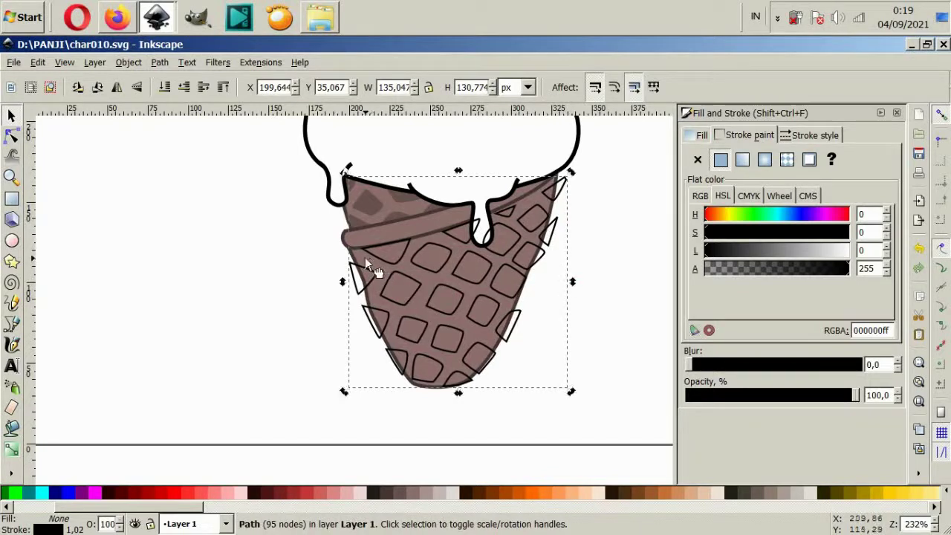
pyautogui.moveTo(368, 260); pyautogui.dragTo(380, 266)
pyautogui.hotkey('ctrl', 'z')
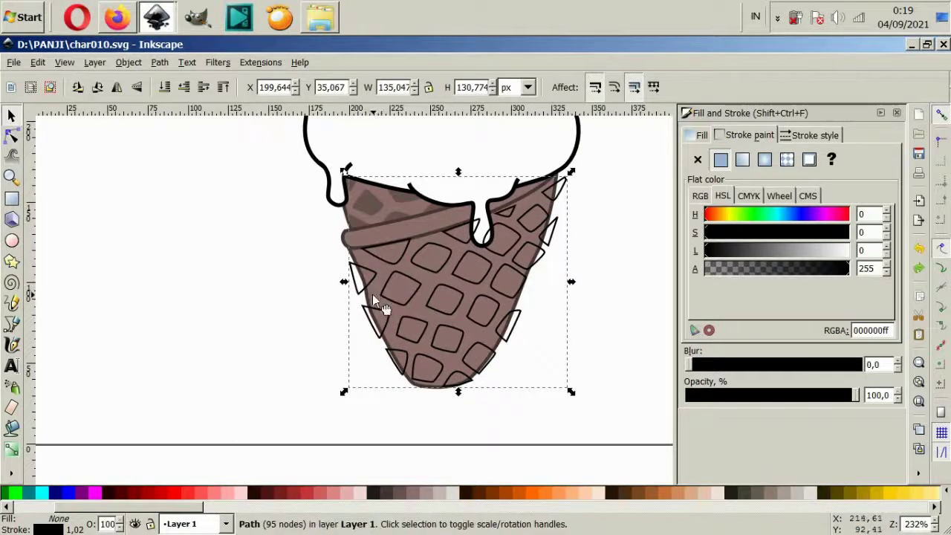
# Step: Intersect the waffle path with the cone body to trim it to the cone's shape
pyautogui.click(371, 295)
pyautogui.click(298, 305)
pyautogui.moveTo(467, 280); pyautogui.dragTo(361, 325)
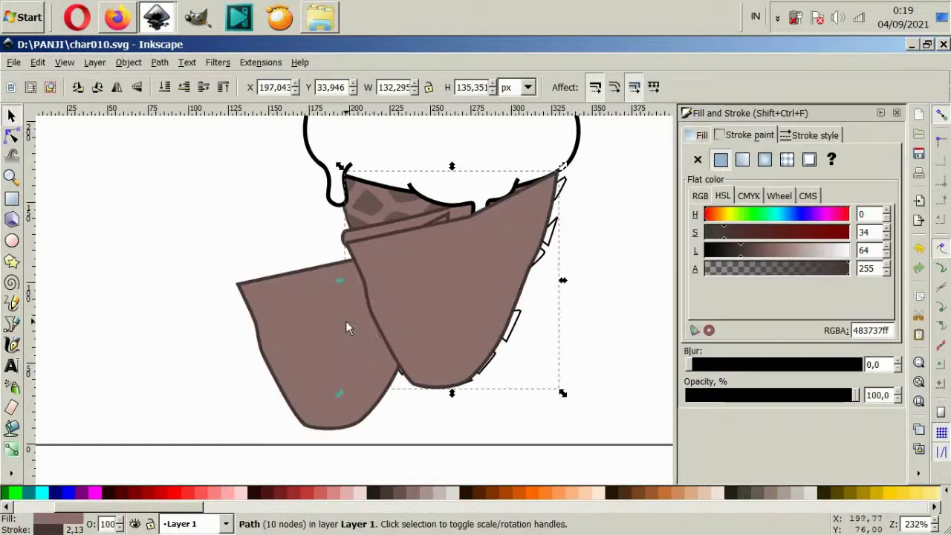
pyautogui.press('Escape')
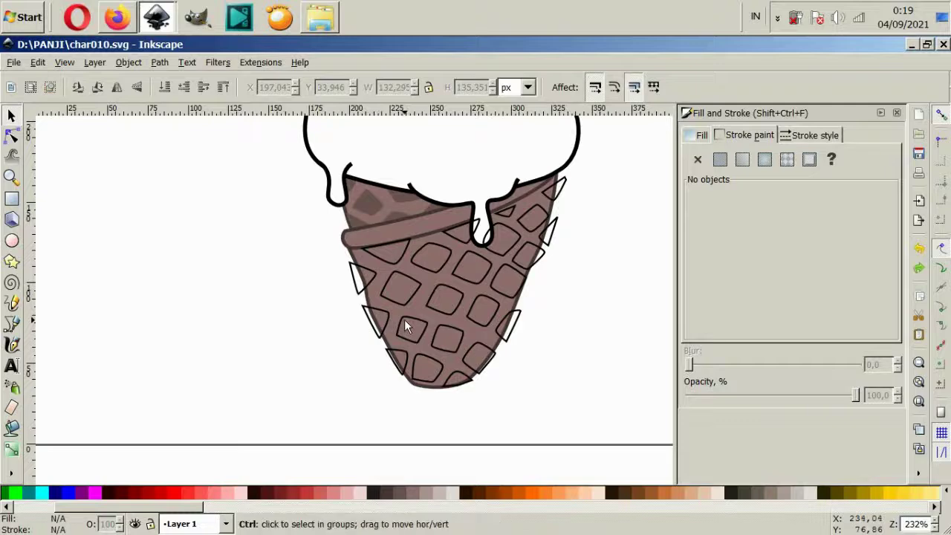
pyautogui.keyDown('ctrl'); pyautogui.click(404, 320); pyautogui.keyUp('ctrl')
pyautogui.keyDown('shift'); pyautogui.click(349, 286); pyautogui.keyUp('shift')
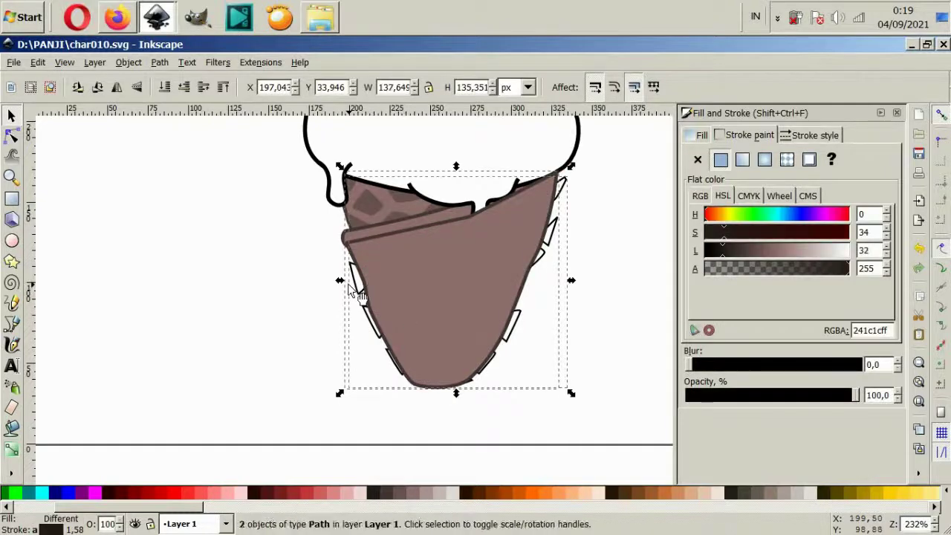
pyautogui.click(159, 62)
pyautogui.click(178, 169)
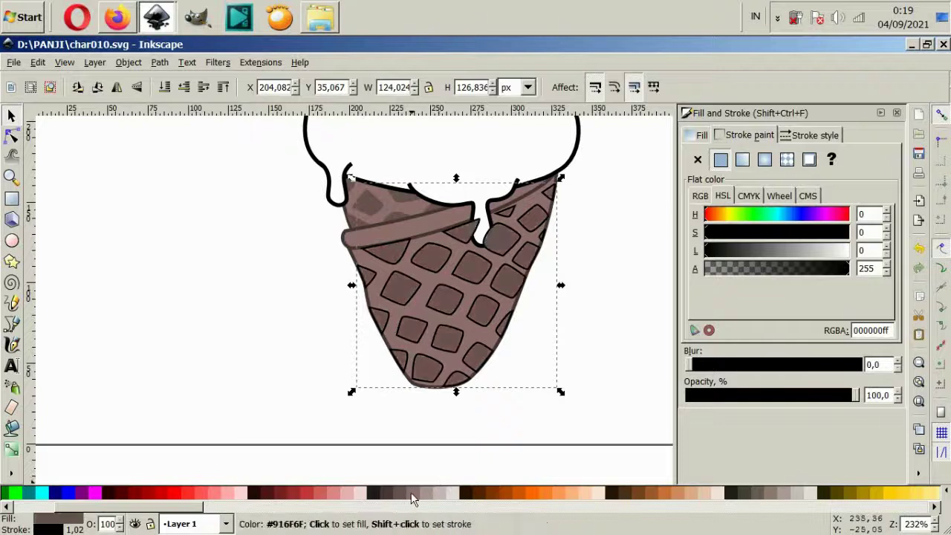
# Step: Fill the trimmed waffle dark brown with no stroke
pyautogui.click(414, 493)
pyautogui.click(405, 492)
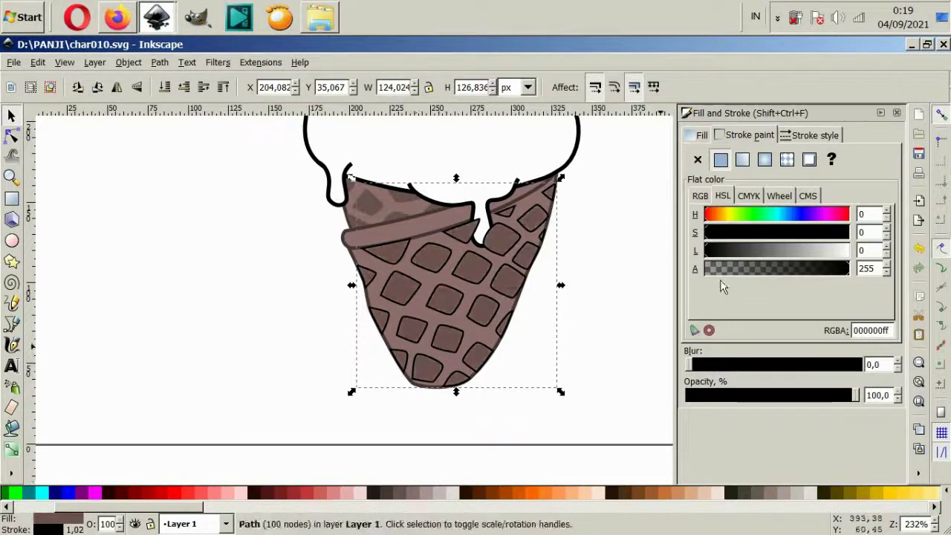
pyautogui.click(706, 160)
# Step: Lower the waffle path beneath the cone body in the stacking order
pyautogui.press('Escape')
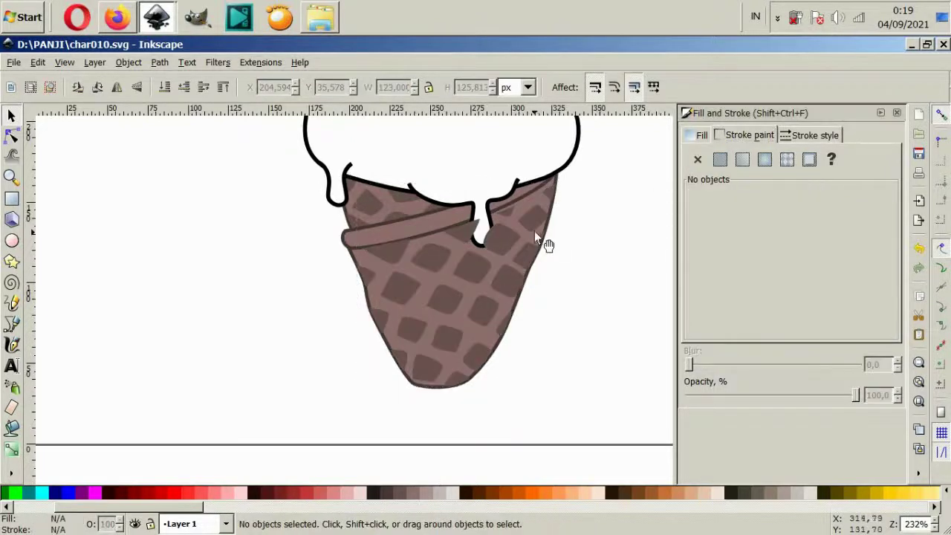
pyautogui.click(540, 233)
pyautogui.press('pagedown')
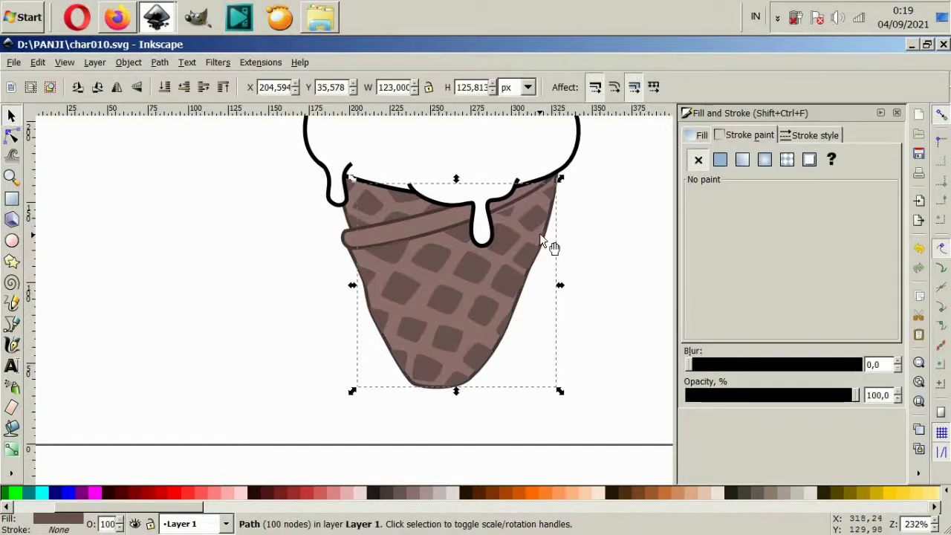
pyautogui.press('pagedown')
pyautogui.press('pageup')
pyautogui.scroll(-2, 511, 223)
pyautogui.keyDown('ctrl'); pyautogui.scroll(2, 513, 253); pyautogui.keyUp('ctrl')
pyautogui.click(523, 265)
pyautogui.keyDown('ctrl'); pyautogui.scroll(-2, 521, 260); pyautogui.keyUp('ctrl')
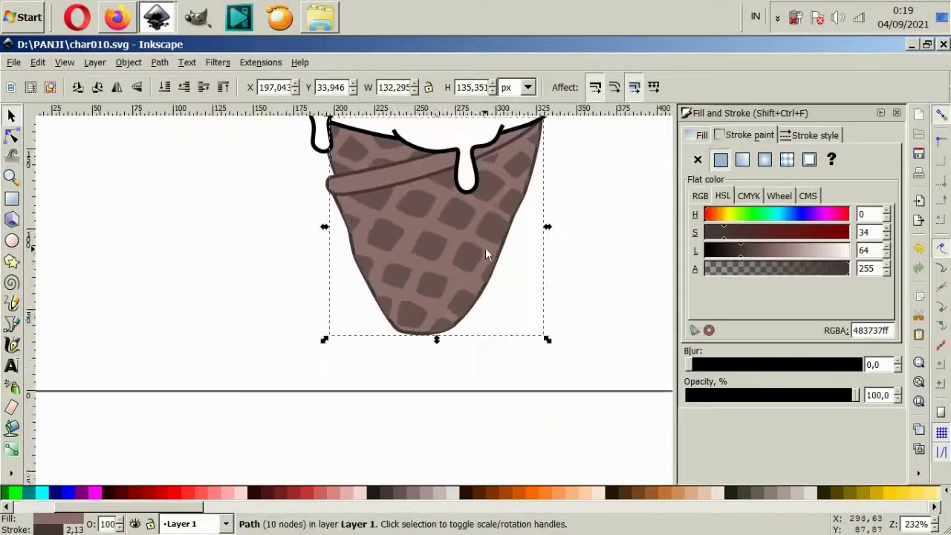
pyautogui.scroll(2, 487, 252)
pyautogui.click(537, 281)
pyautogui.hotkey('ctrl', 'z')
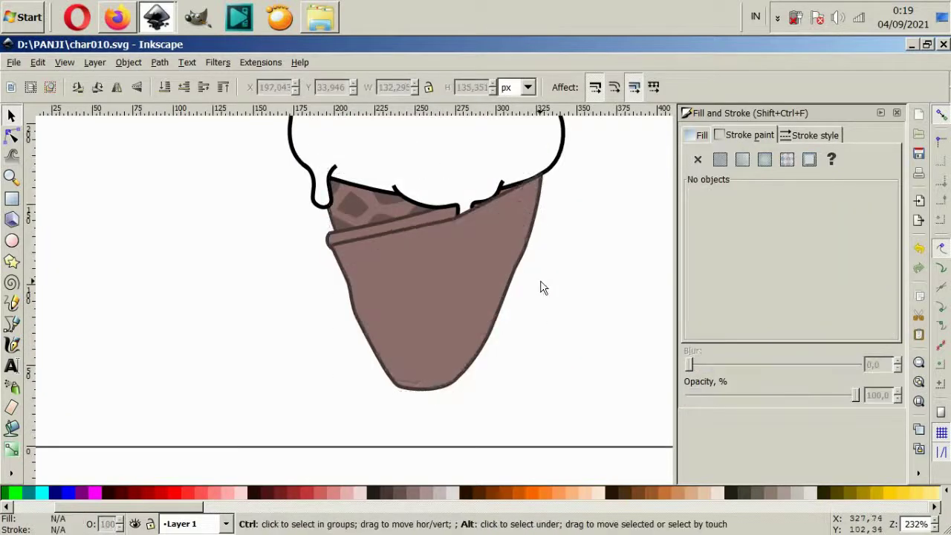
# Step: Remove the cone body's fill so the waffle shows through its outline
pyautogui.click(698, 159)
pyautogui.click(548, 213)
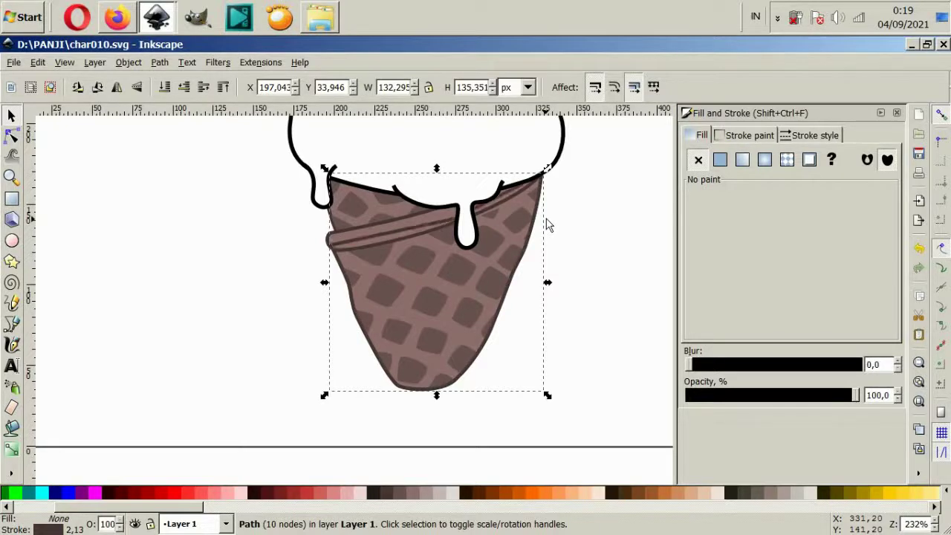
pyautogui.click(562, 231)
pyautogui.scroll(2, 298, 276)
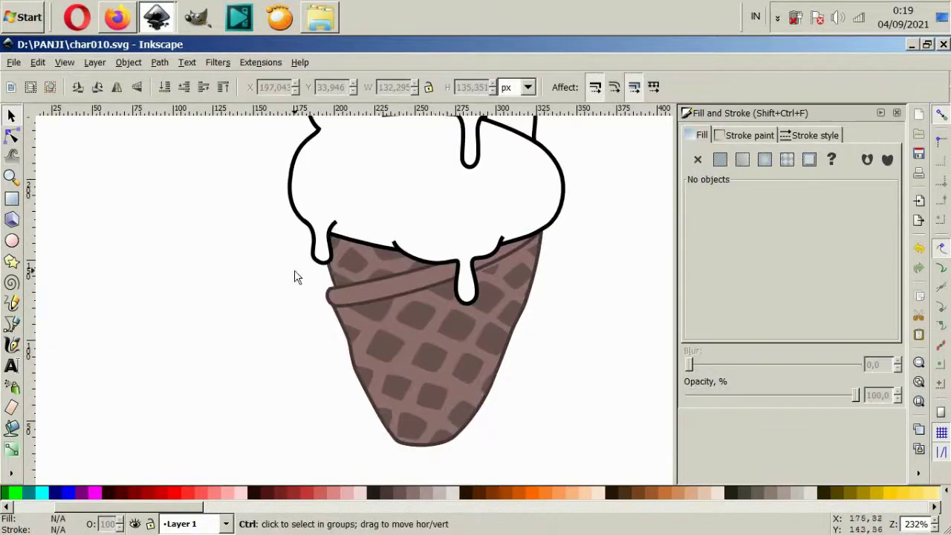
pyautogui.scroll(2, 402, 318)
pyautogui.scroll(-2, 479, 334)
pyautogui.scroll(-2, 480, 333)
pyautogui.hscroll(4, 486, 333)
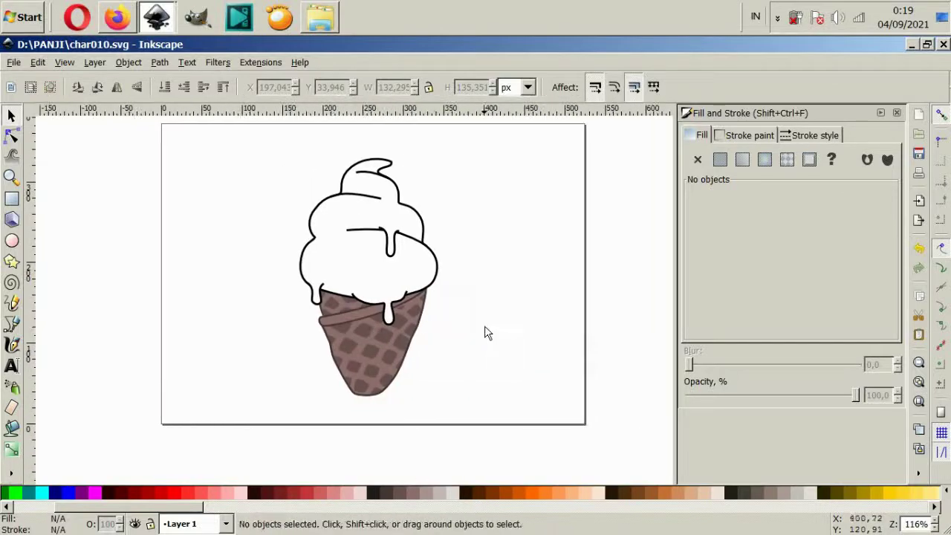
pyautogui.scroll(2, 351, 282)
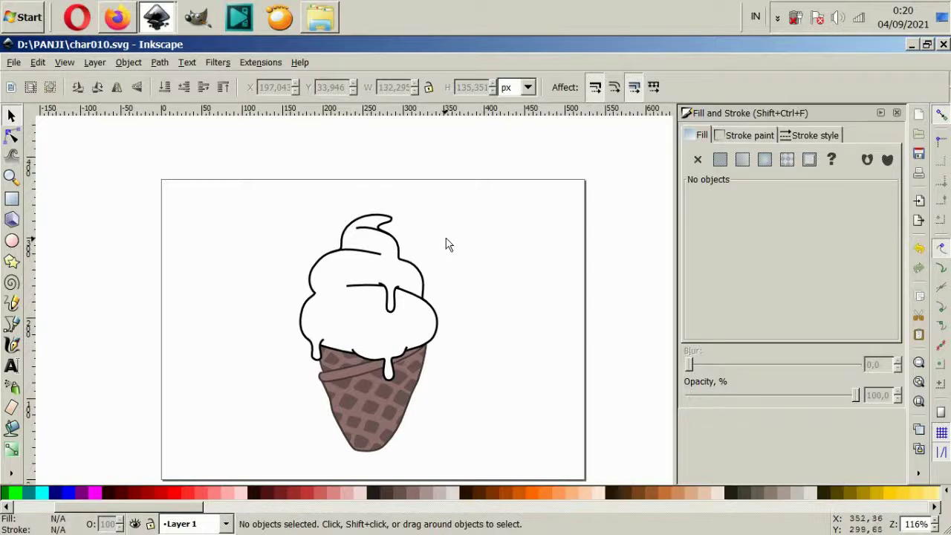
pyautogui.click(340, 277)
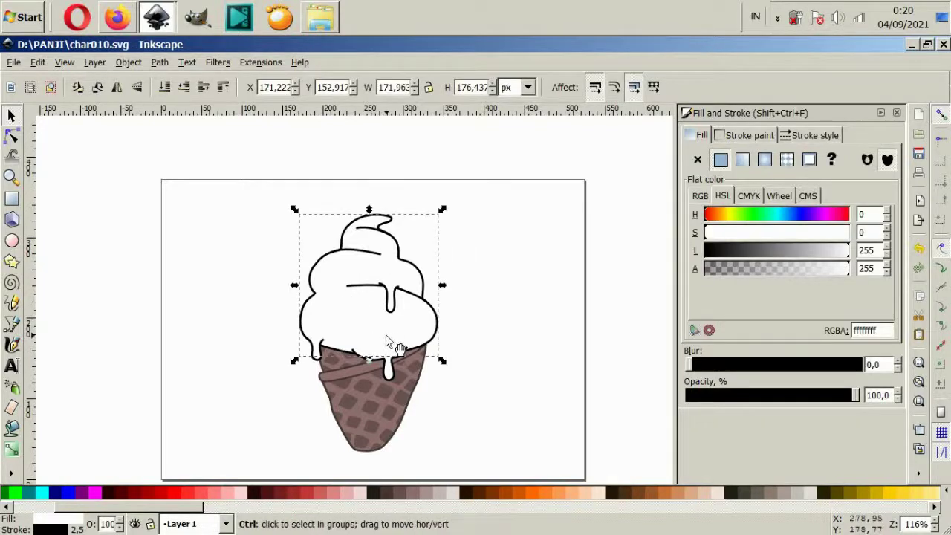
pyautogui.scroll(2, 386, 341)
pyautogui.scroll(-2, 502, 355)
pyautogui.click(527, 364)
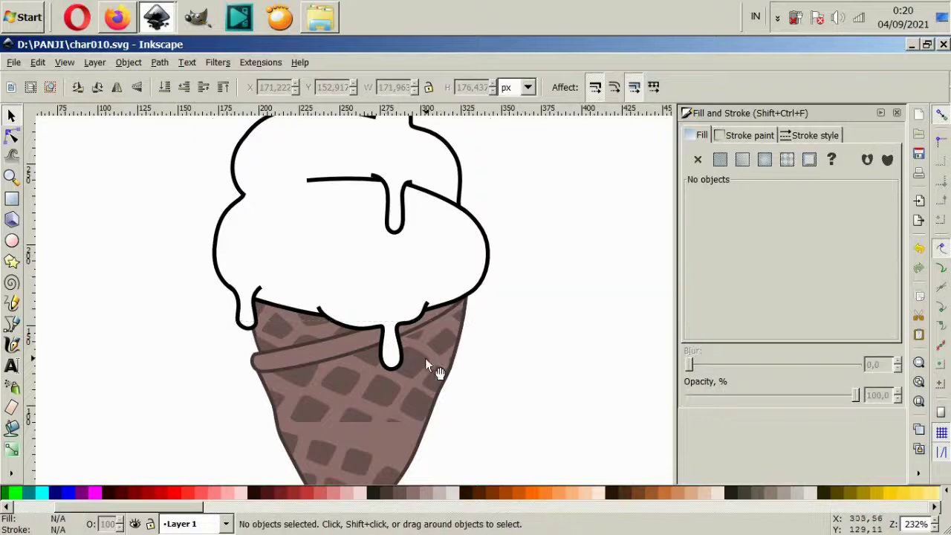
pyautogui.scroll(2, 402, 368)
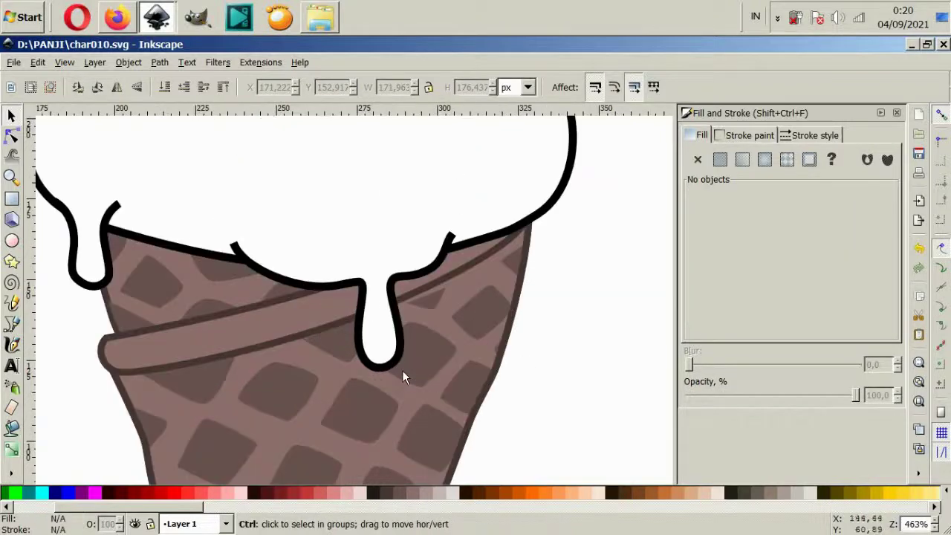
# Step: With the Bezier tool, start a path along the cone's left edge, then abandon it
pyautogui.click(11, 325)
pyautogui.scroll(2, 148, 346)
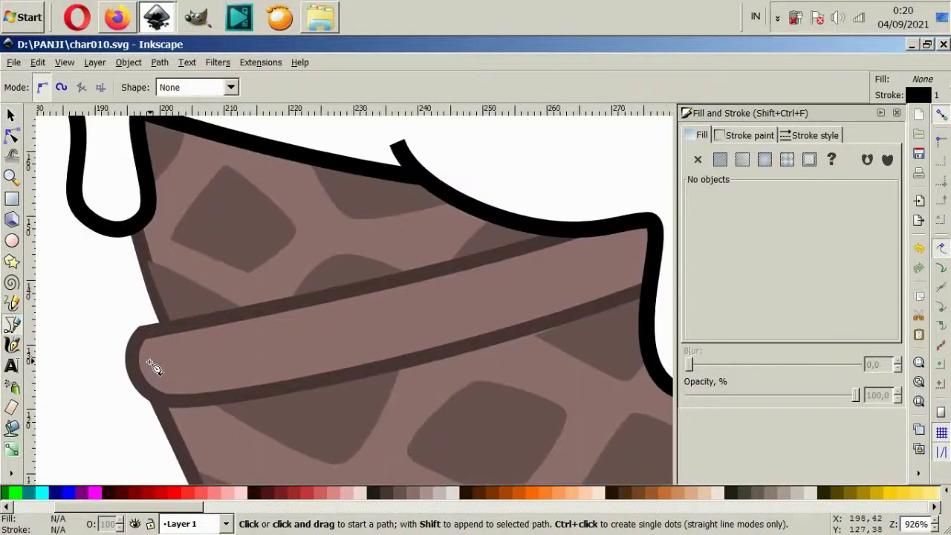
pyautogui.scroll(-1, 223, 364)
pyautogui.scroll(-2, 291, 365)
pyautogui.scroll(1, 304, 260)
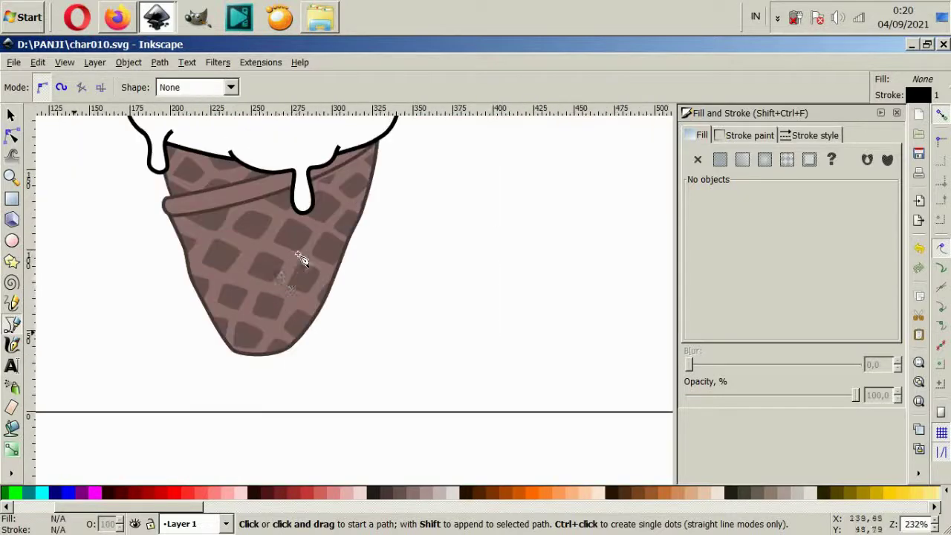
pyautogui.scroll(1, 275, 293)
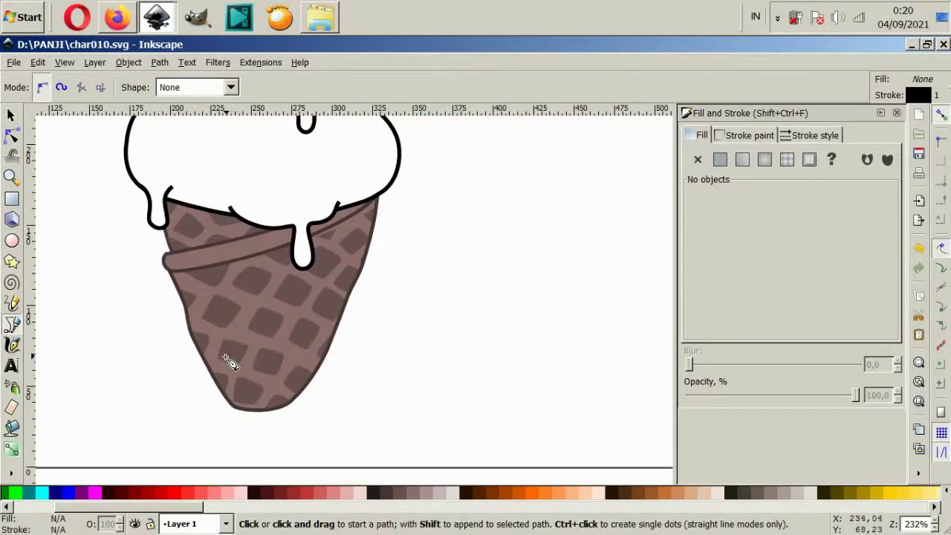
pyautogui.click(238, 396)
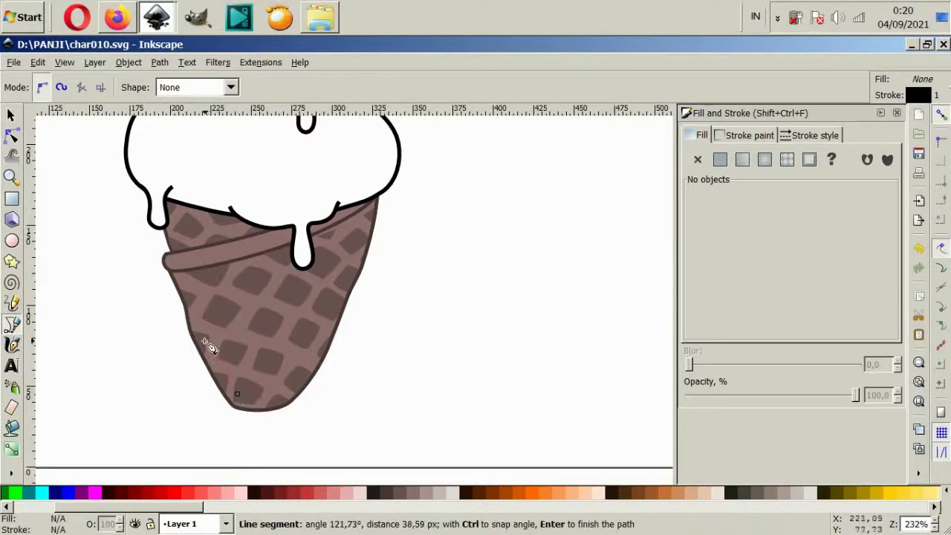
pyautogui.scroll(2, 206, 327)
pyautogui.moveTo(201, 331); pyautogui.dragTo(191, 311)
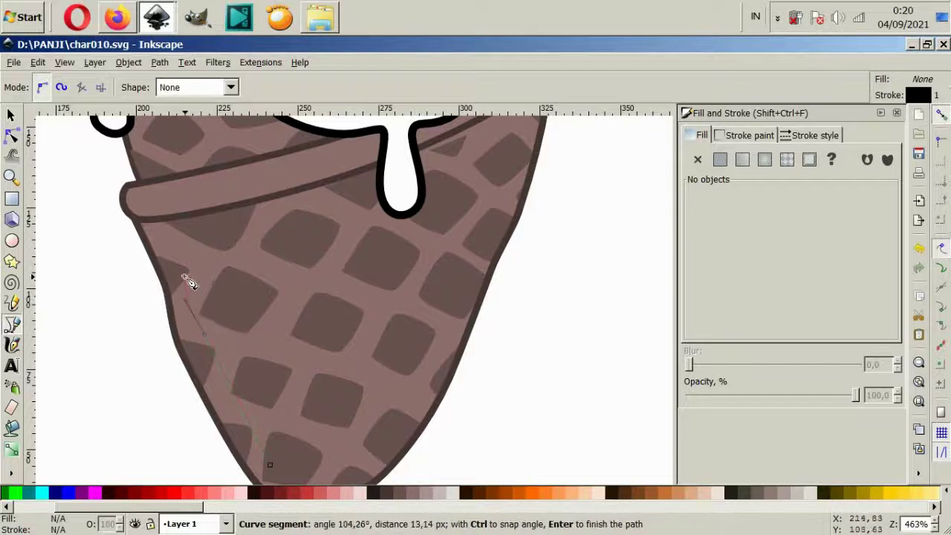
pyautogui.moveTo(183, 269); pyautogui.dragTo(172, 243)
pyautogui.press('Escape')
# Step: Draw the long closed highlight shape running up the cone's left side to the rim
pyautogui.click(266, 462)
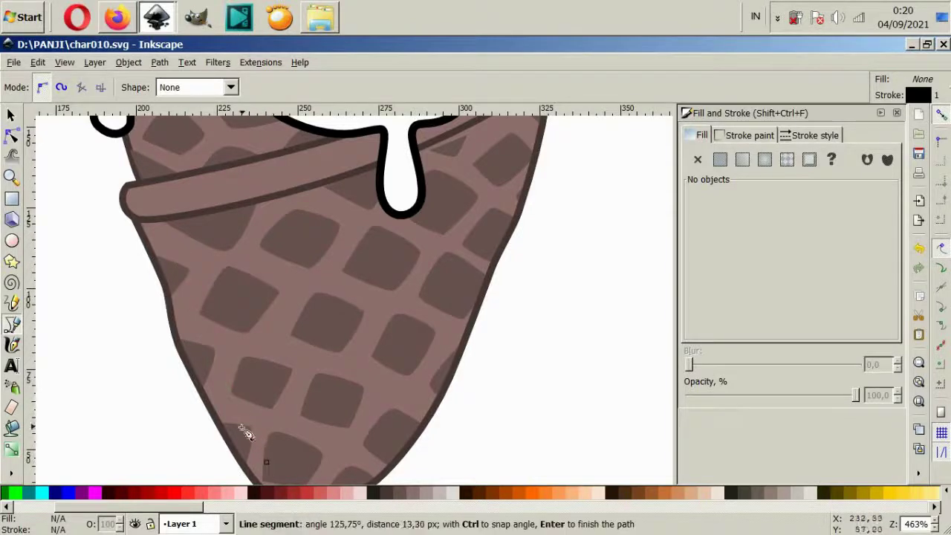
pyautogui.moveTo(195, 306); pyautogui.dragTo(182, 262)
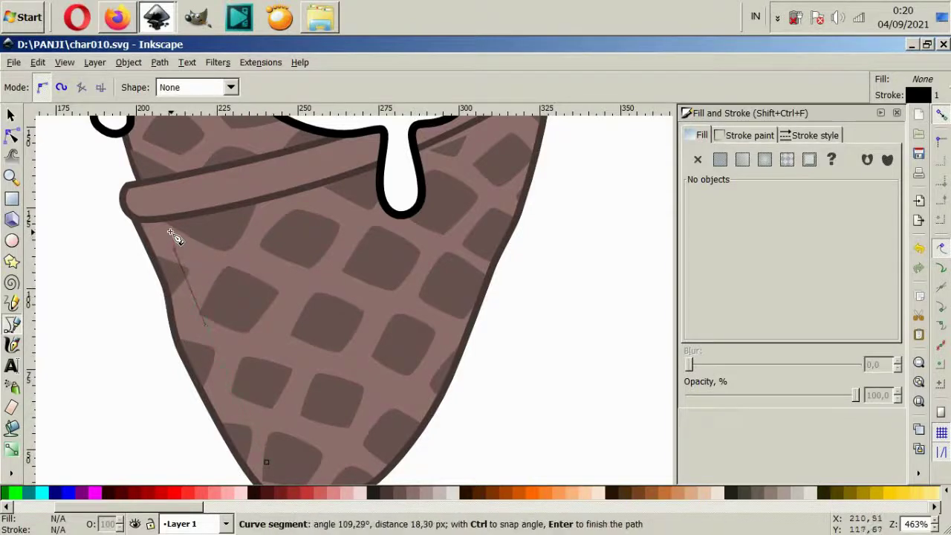
pyautogui.click(175, 233)
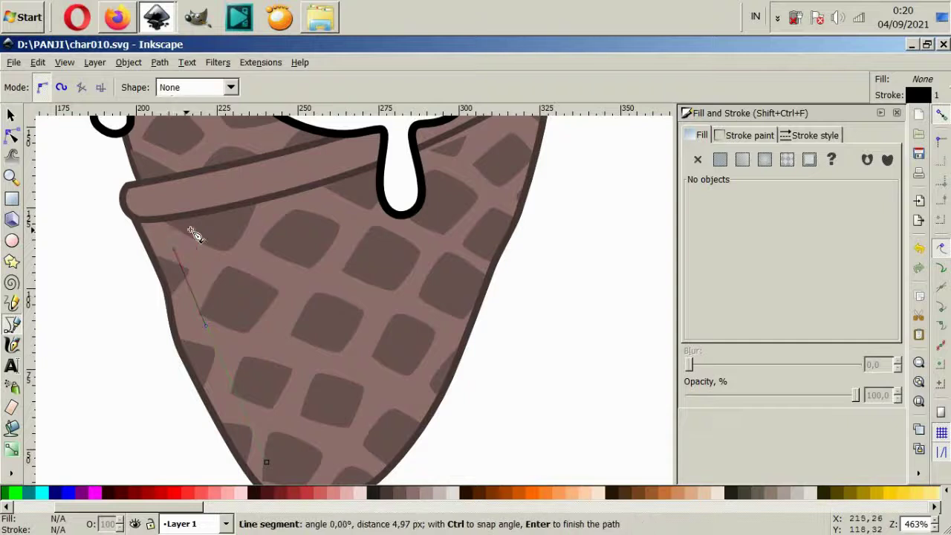
pyautogui.click(362, 181)
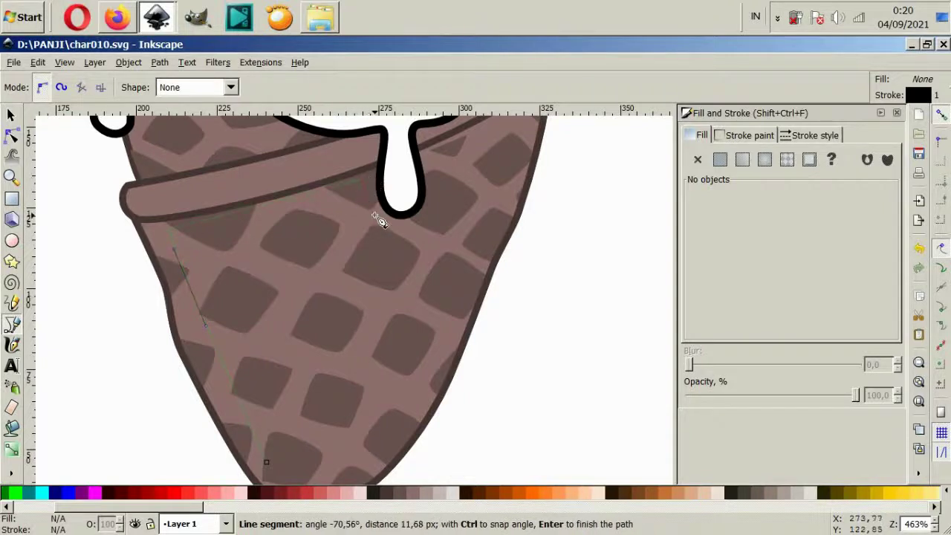
pyautogui.moveTo(376, 211); pyautogui.dragTo(390, 236)
pyautogui.click(400, 233)
pyautogui.scroll(-3, 407, 237)
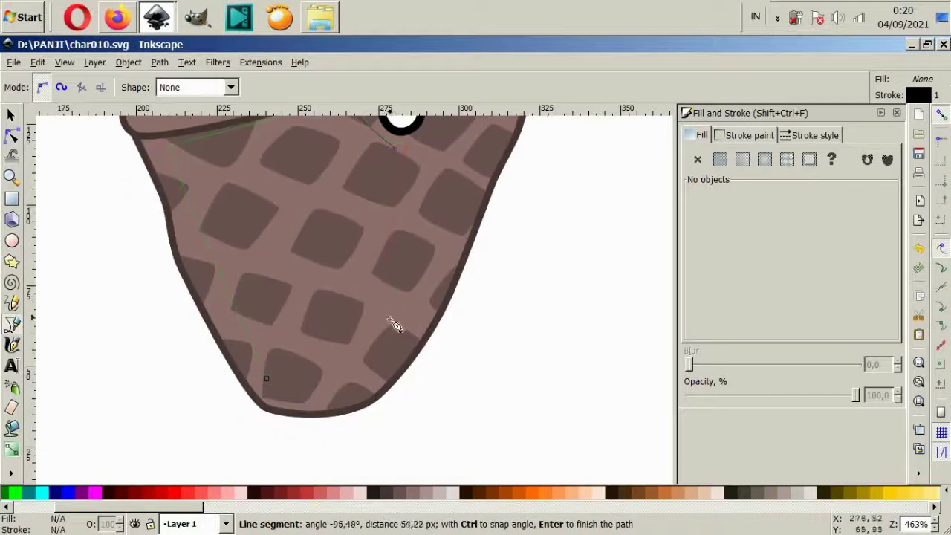
pyautogui.moveTo(356, 379); pyautogui.dragTo(345, 396)
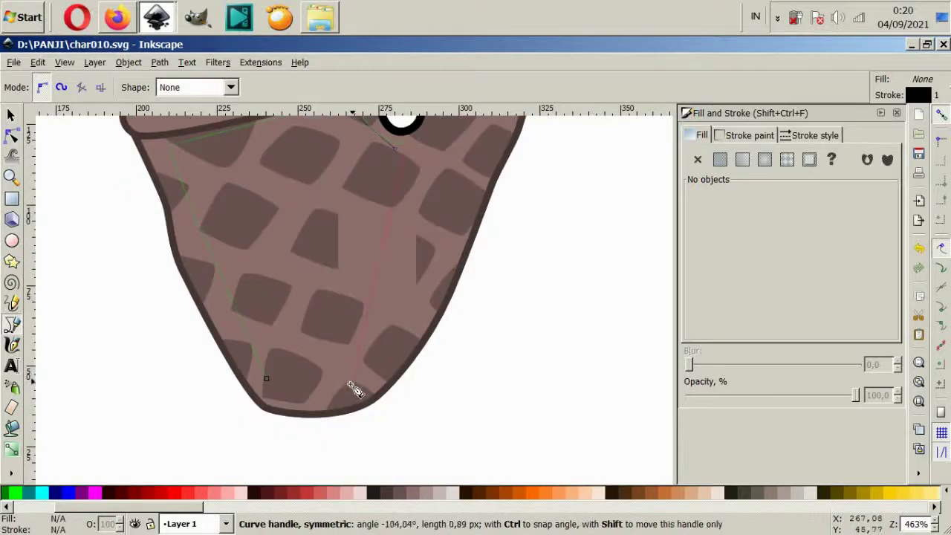
pyautogui.click(266, 379)
pyautogui.scroll(-2, 275, 283)
pyautogui.scroll(4, 233, 352)
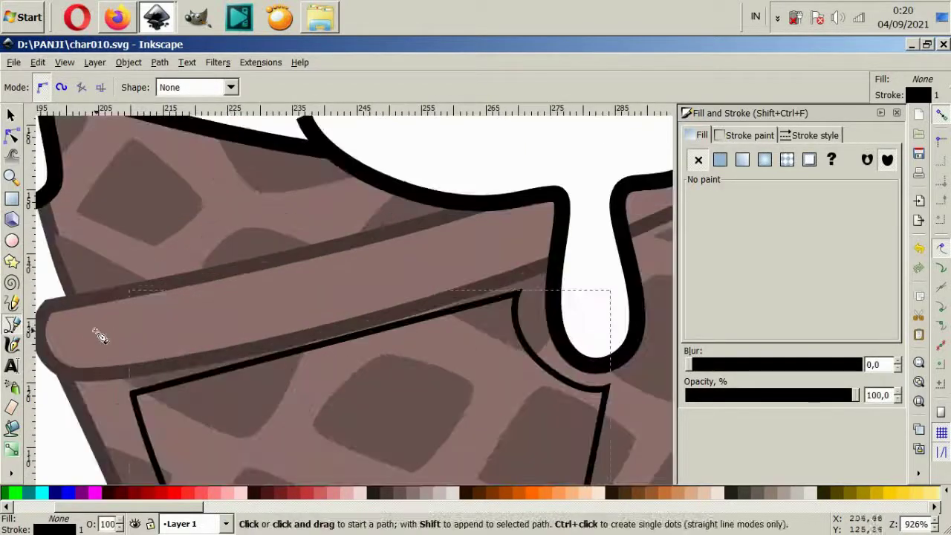
# Step: Draw a closed curved strip along the inside of the rim band
pyautogui.click(87, 319)
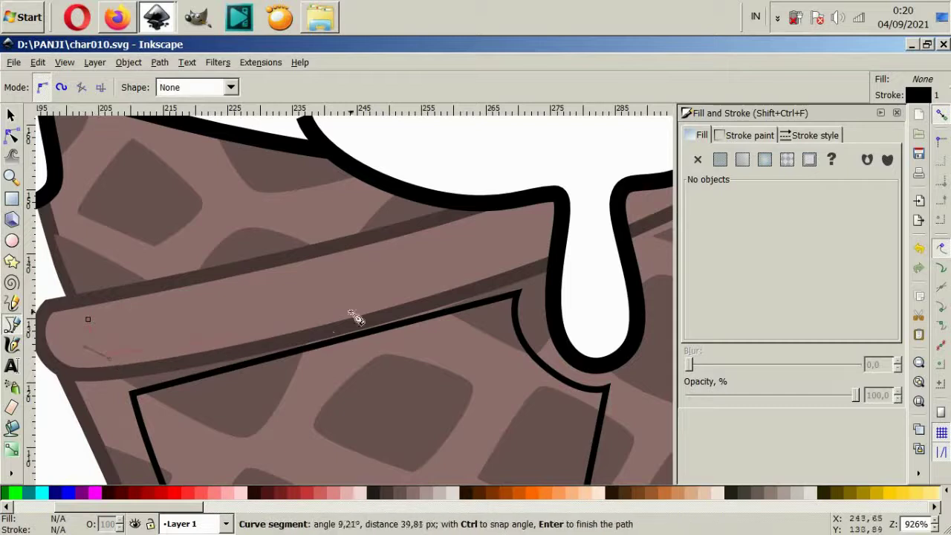
pyautogui.moveTo(345, 303); pyautogui.dragTo(446, 276)
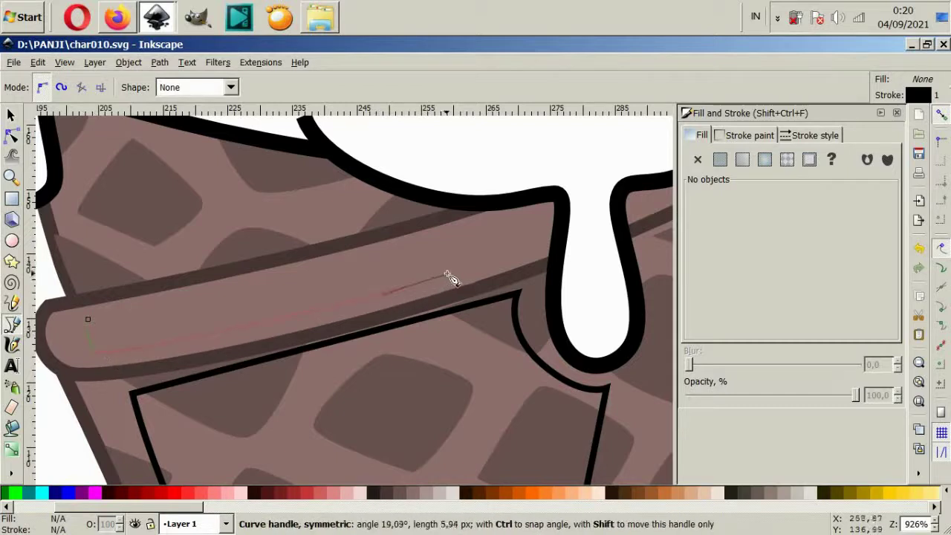
pyautogui.click(520, 259)
pyautogui.moveTo(525, 227); pyautogui.dragTo(478, 223)
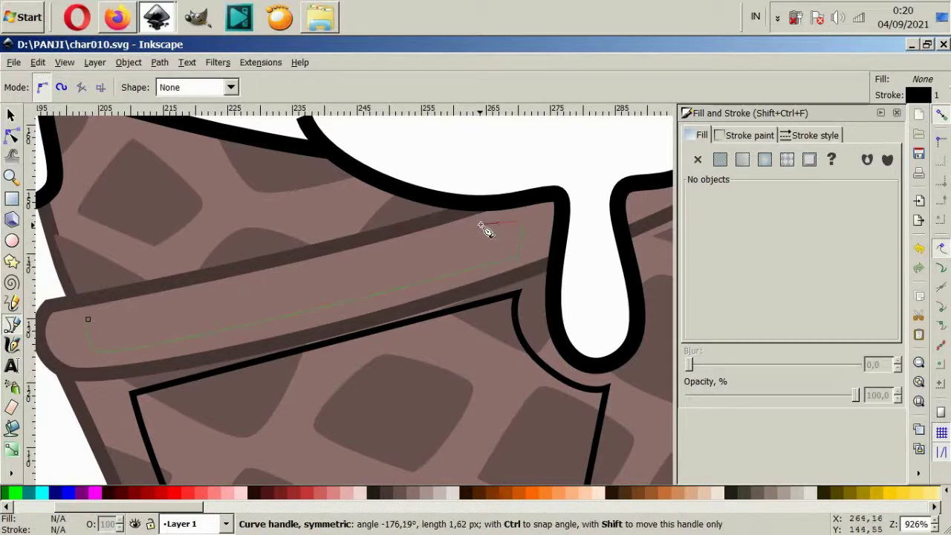
pyautogui.click(88, 320)
pyautogui.scroll(2, 103, 277)
# Step: Draw a small wedge above the band and raise its top-left corner node
pyautogui.click(89, 278)
pyautogui.moveTo(107, 325); pyautogui.dragTo(118, 325)
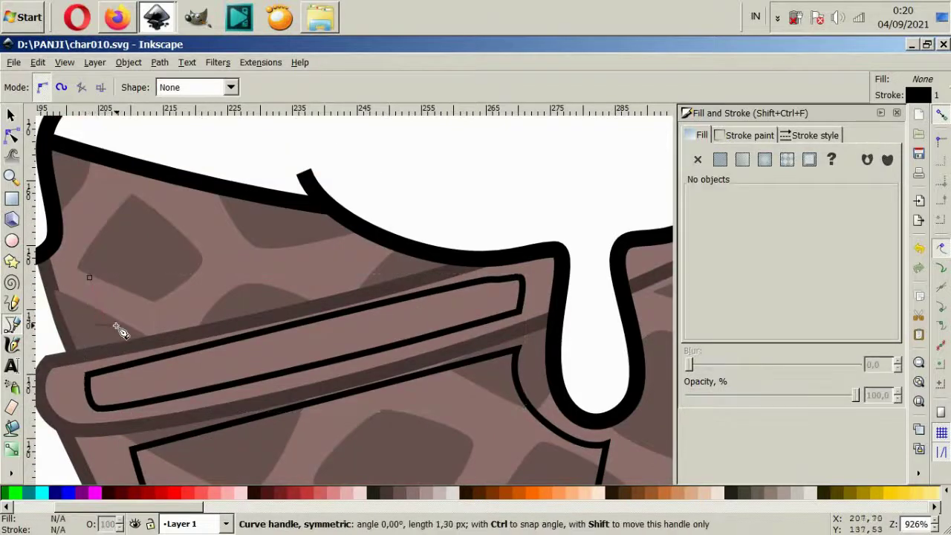
pyautogui.moveTo(362, 282); pyautogui.dragTo(377, 265)
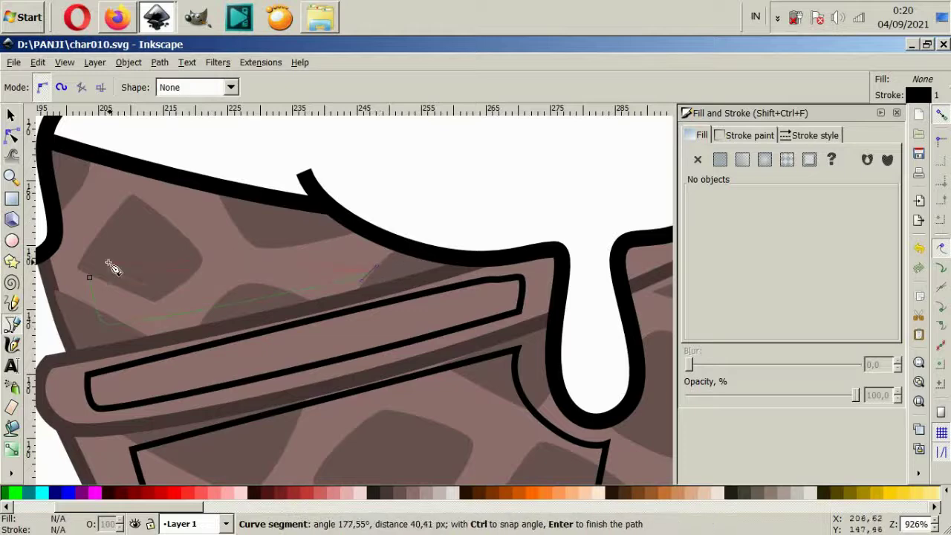
pyautogui.click(89, 278)
pyautogui.scroll(-4, 260, 286)
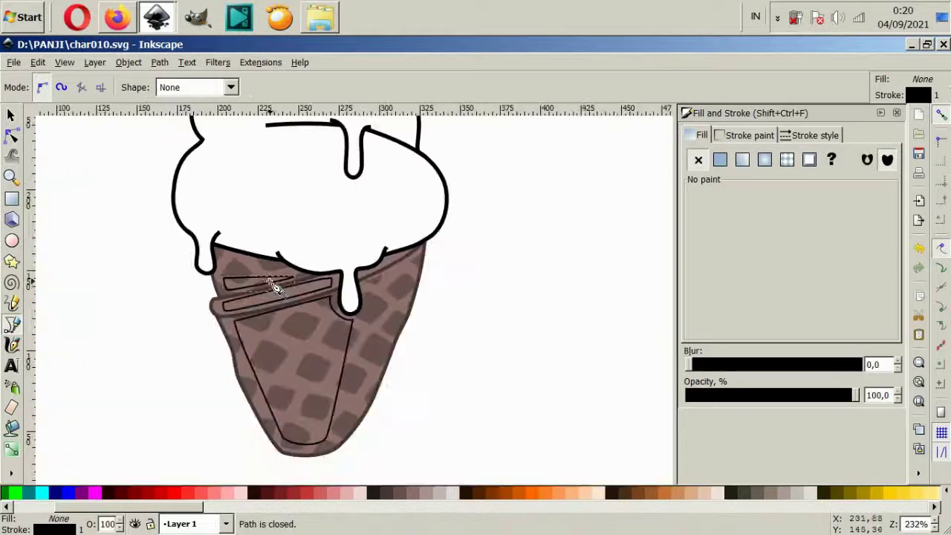
pyautogui.scroll(2, 223, 271)
pyautogui.click(11, 135)
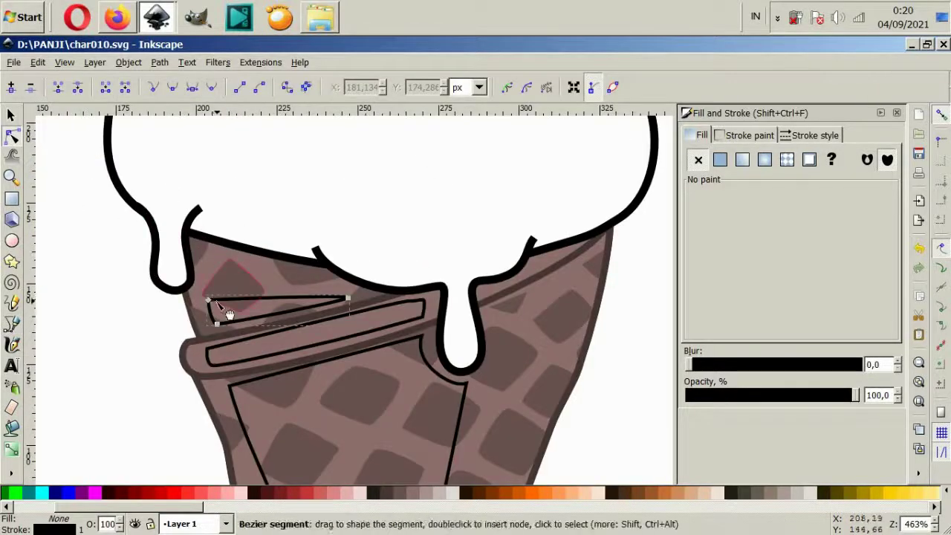
pyautogui.moveTo(208, 299); pyautogui.dragTo(206, 284)
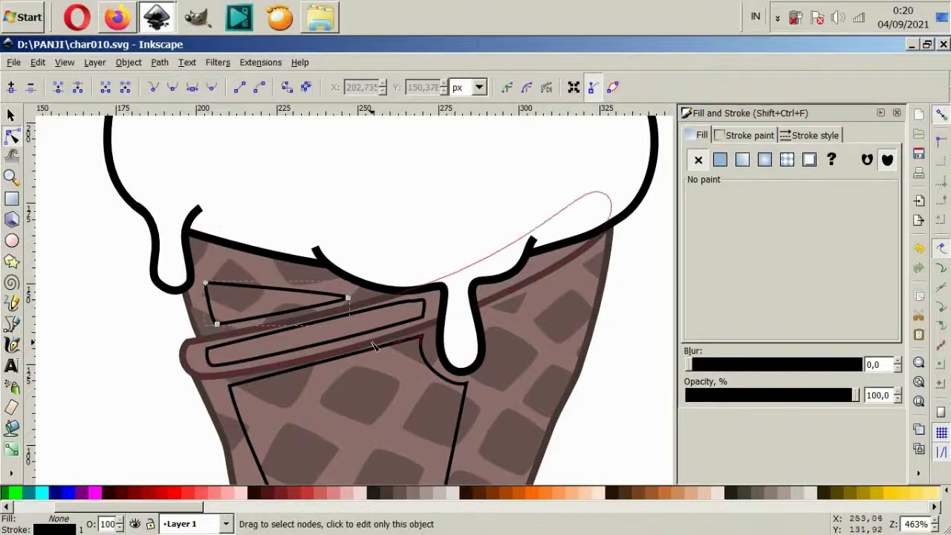
pyautogui.scroll(-2, 491, 382)
pyautogui.click(480, 381)
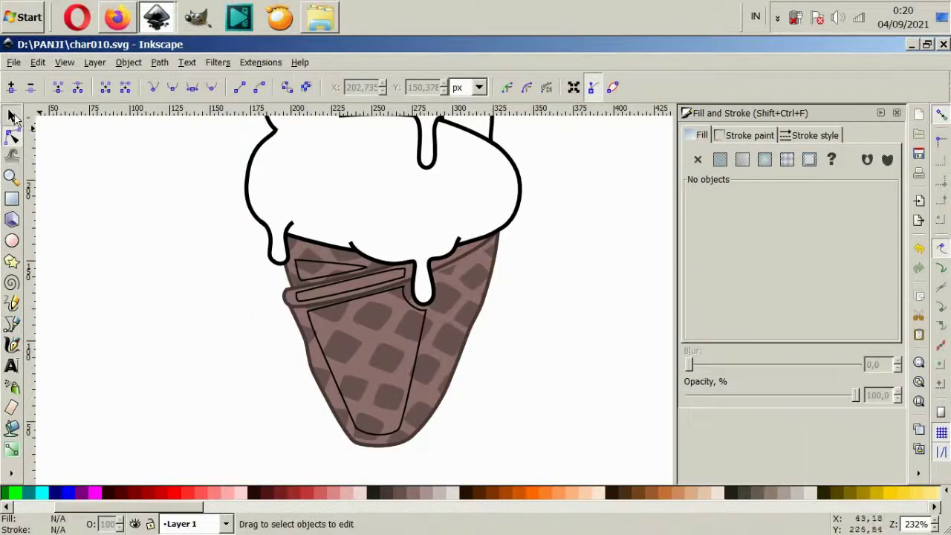
# Step: Fill the three new cone shapes with #ac9393 and remove their outlines
pyautogui.click(11, 115)
pyautogui.click(301, 292)
pyautogui.keyDown('shift'); pyautogui.click(311, 333); pyautogui.keyUp('shift')
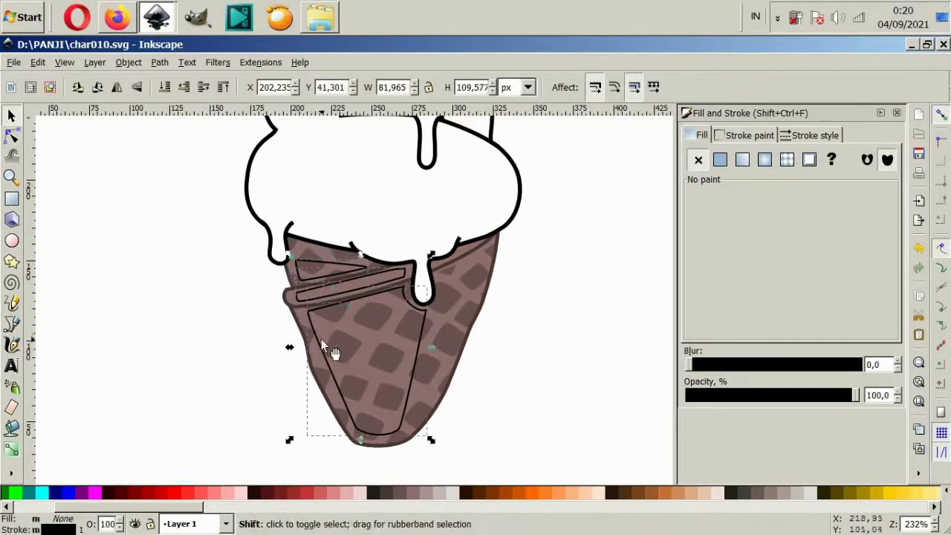
pyautogui.click(434, 493)
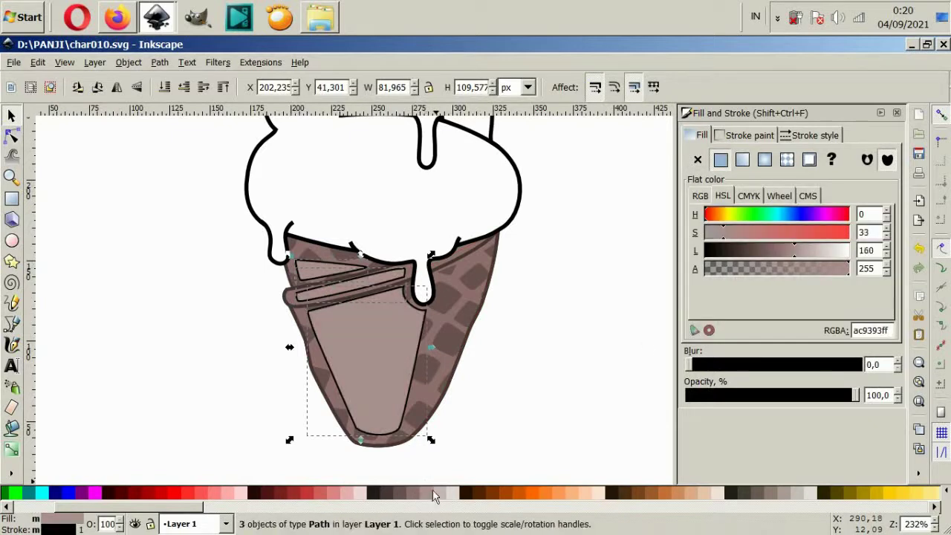
pyautogui.click(701, 162)
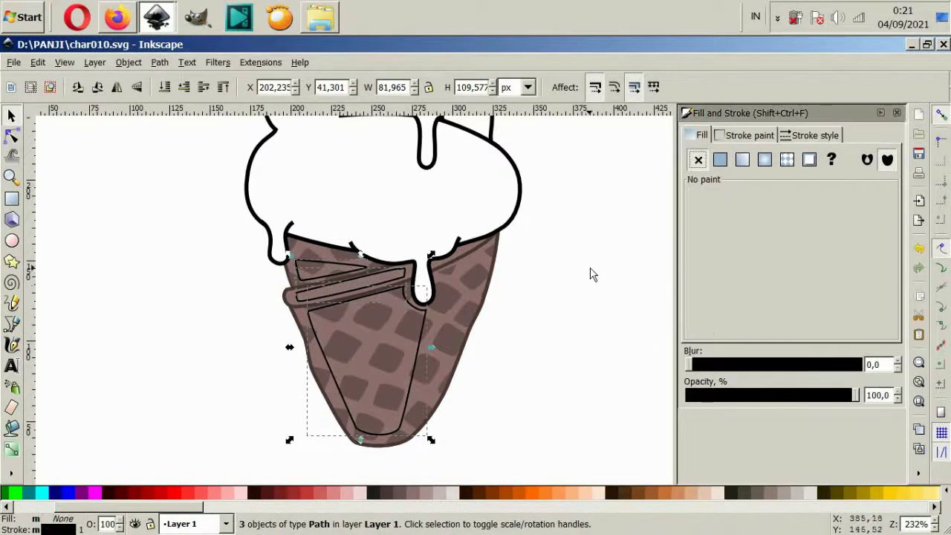
pyautogui.hotkey('ctrl', 'z')
pyautogui.click(749, 136)
pyautogui.click(698, 160)
pyautogui.click(576, 334)
# Step: Lower the cone highlight shapes in the stacking order so they sit beneath the waffle pattern
pyautogui.click(391, 372)
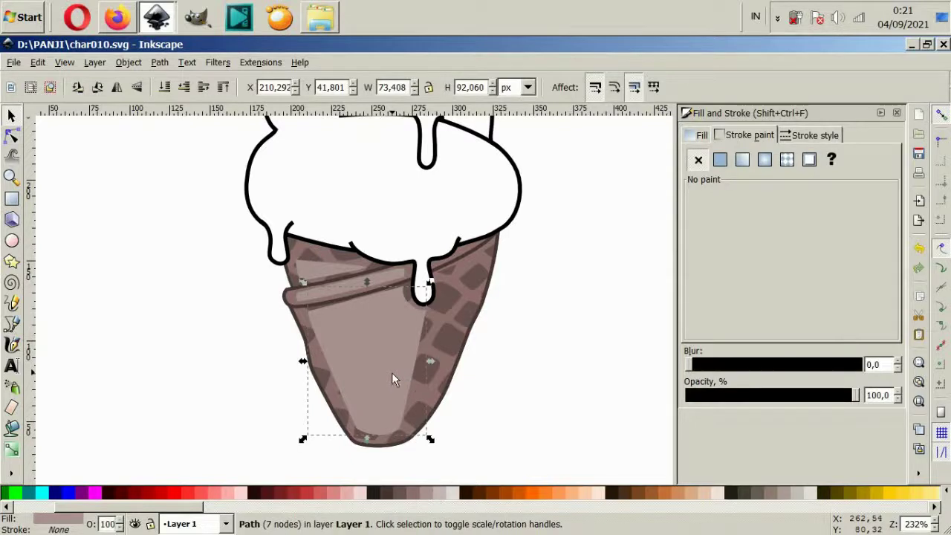
pyautogui.press('pagedown')
pyautogui.press('pageup')
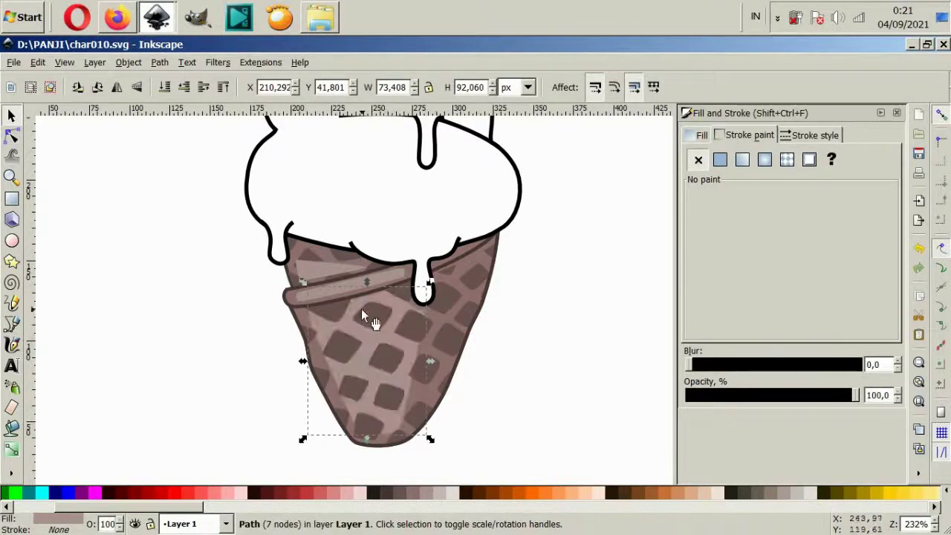
pyautogui.click(343, 284)
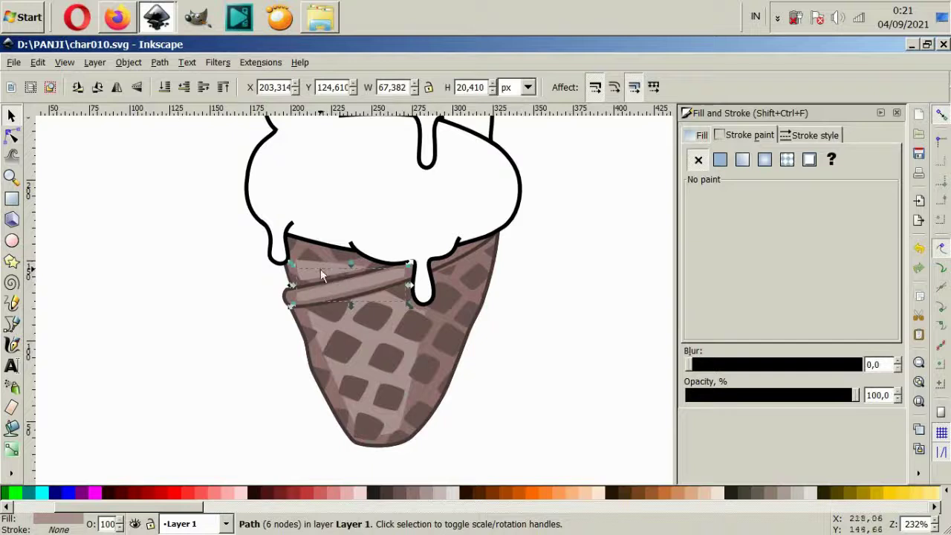
pyautogui.click(320, 275)
pyautogui.click(562, 401)
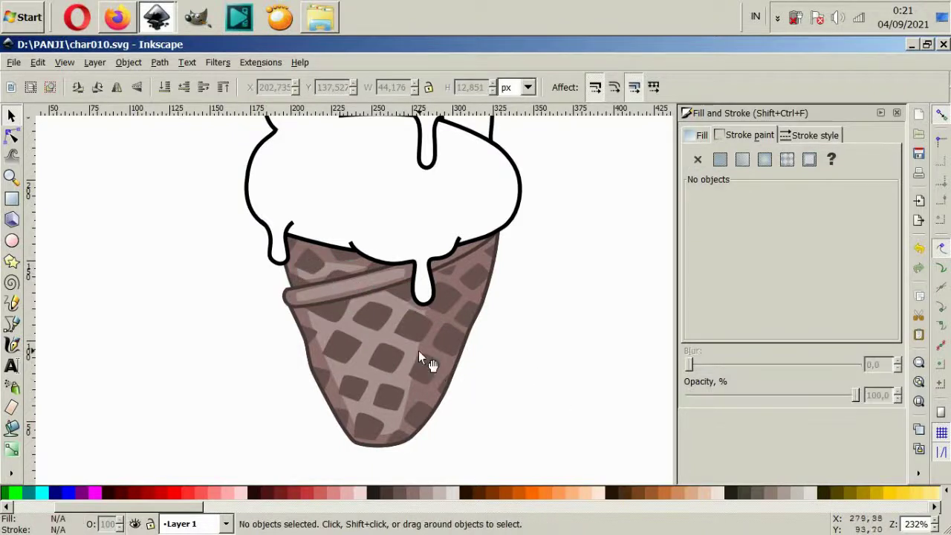
pyautogui.keyDown('ctrl'); pyautogui.scroll(-2, 419, 350); pyautogui.keyUp('ctrl')
pyautogui.keyDown('ctrl'); pyautogui.scroll(-2, 419, 346); pyautogui.keyUp('ctrl')
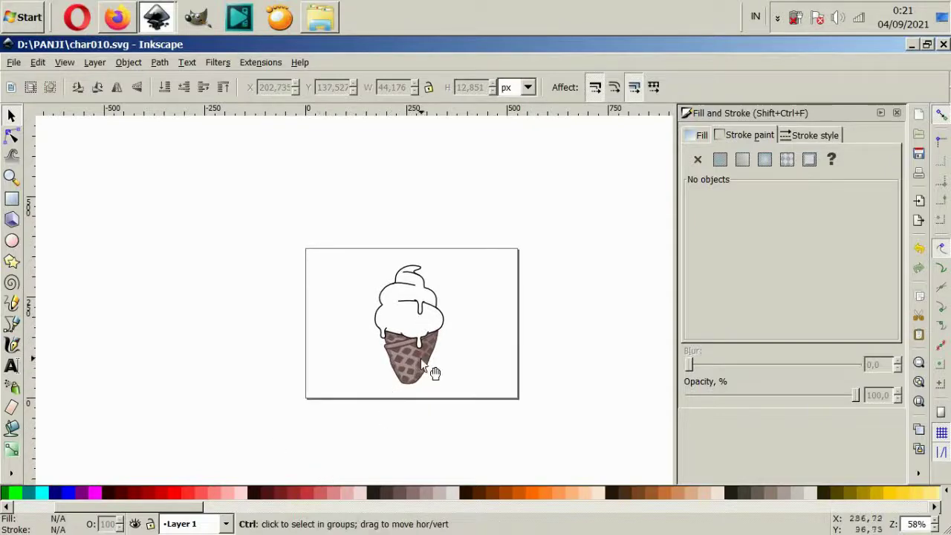
# Step: Recolour the long cone highlight to a lighter pinkish brown from the palette
pyautogui.keyDown('ctrl'); pyautogui.scroll(6, 433, 377); pyautogui.keyUp('ctrl')
pyautogui.click(316, 385)
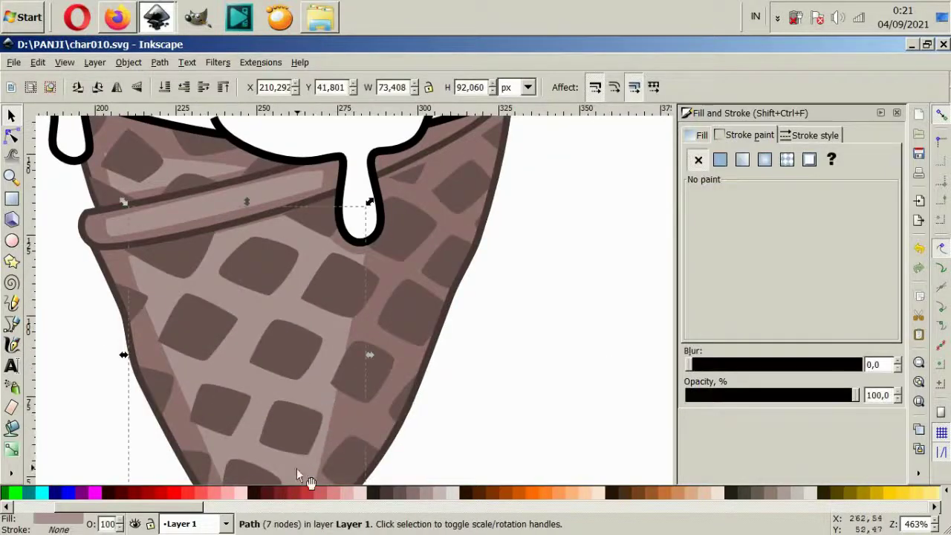
pyautogui.click(405, 493)
pyautogui.click(414, 495)
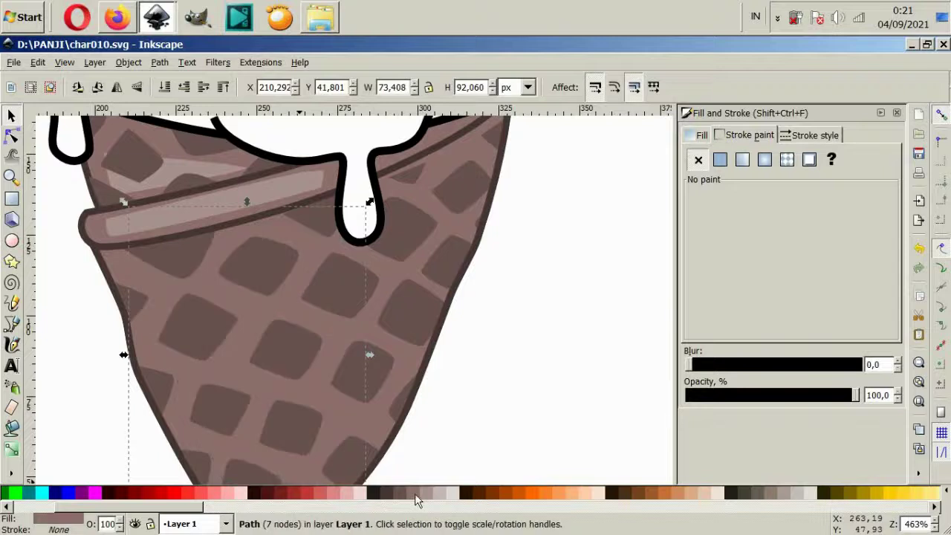
pyautogui.click(422, 495)
# Step: Try several browns on the waffle diamond pattern, settling on #916F6F
pyautogui.click(372, 385)
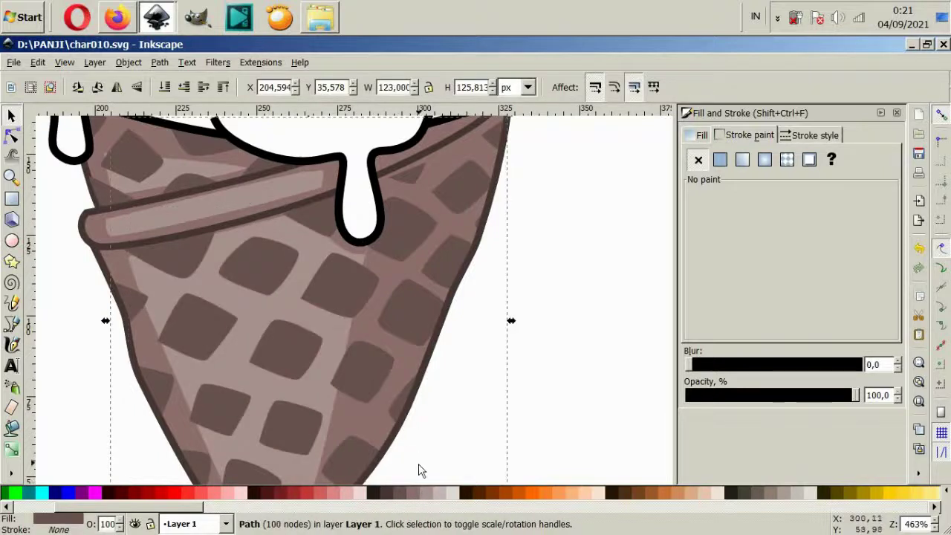
pyautogui.click(417, 489)
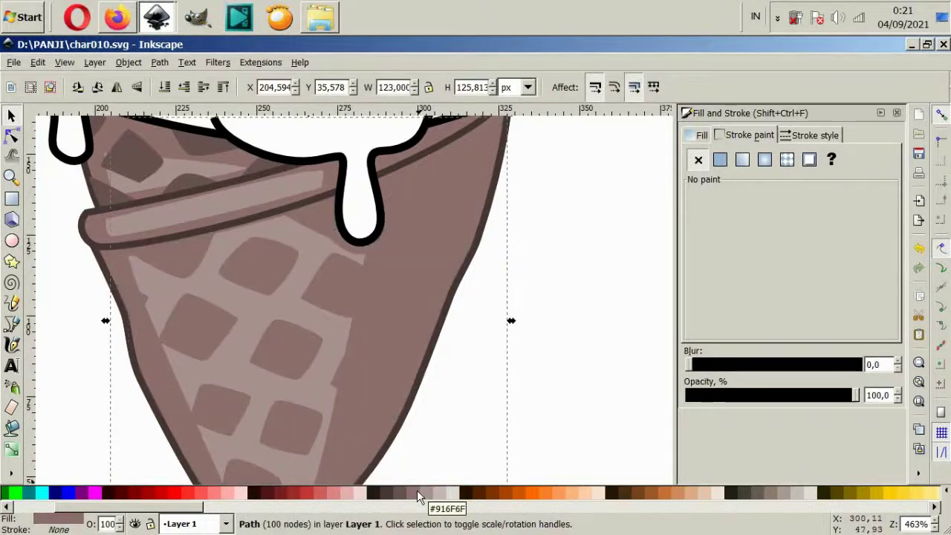
pyautogui.click(428, 492)
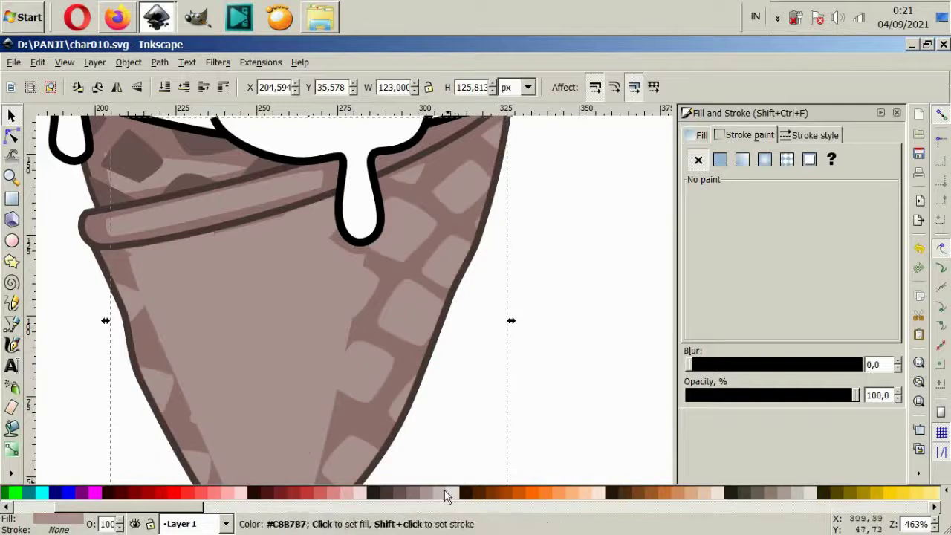
pyautogui.click(446, 495)
pyautogui.click(413, 496)
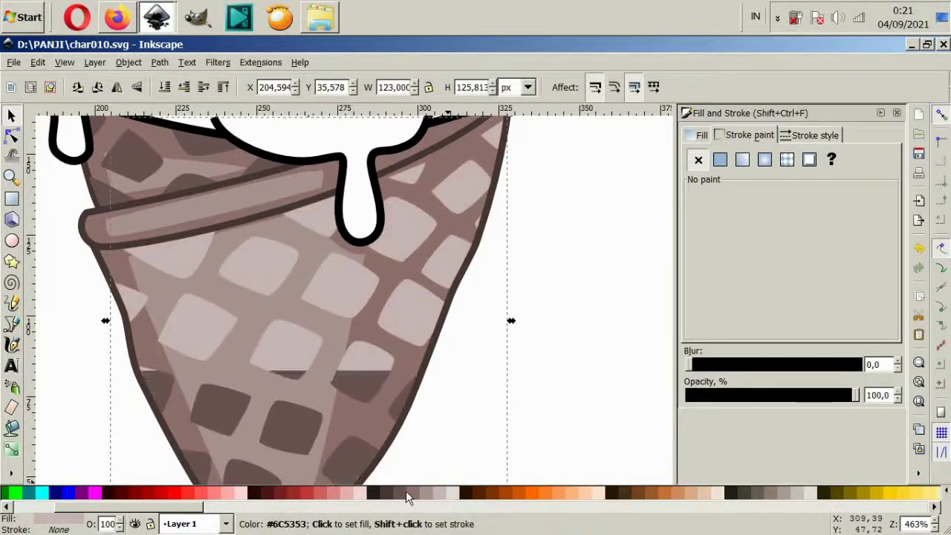
pyautogui.click(412, 499)
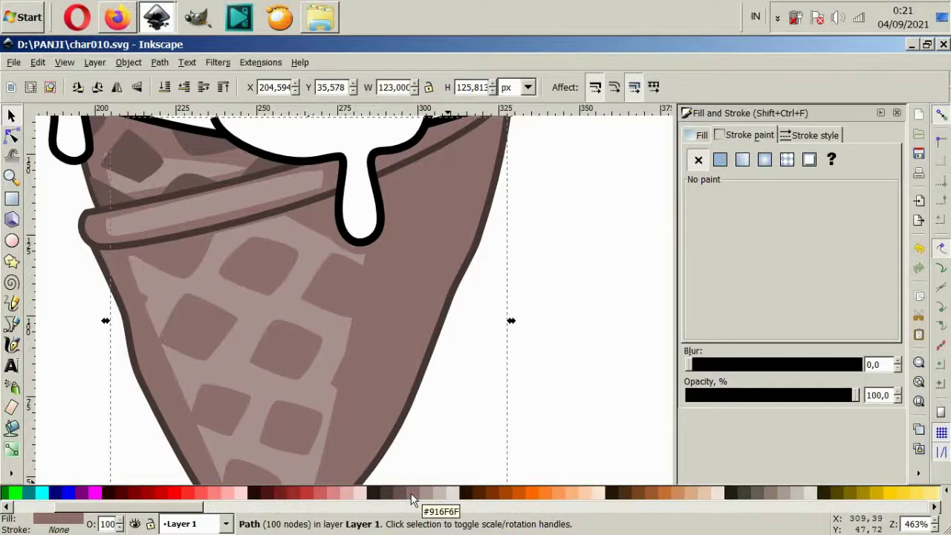
pyautogui.keyDown('ctrl'); pyautogui.scroll(-2, 319, 364); pyautogui.keyUp('ctrl')
pyautogui.keyDown('ctrl'); pyautogui.scroll(-2, 334, 390); pyautogui.keyUp('ctrl')
pyautogui.keyDown('ctrl'); pyautogui.scroll(2, 323, 358); pyautogui.keyUp('ctrl')
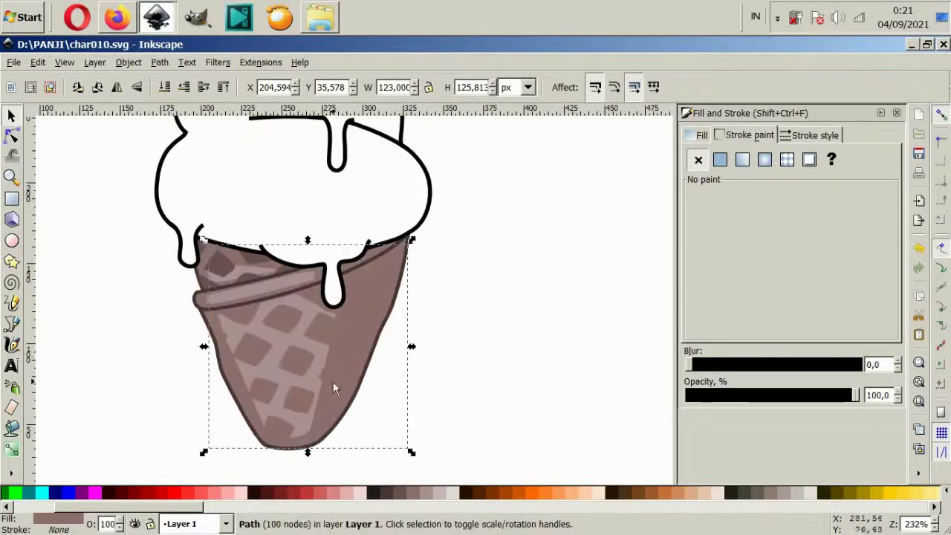
# Step: Experiment with lowering the opacity of the cone shape and the waffle pattern
pyautogui.click(492, 445)
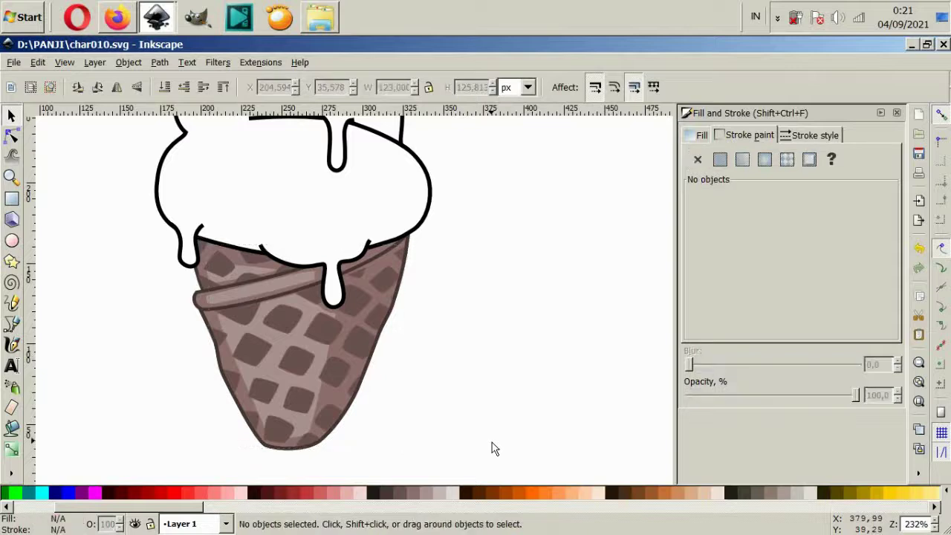
pyautogui.click(377, 355)
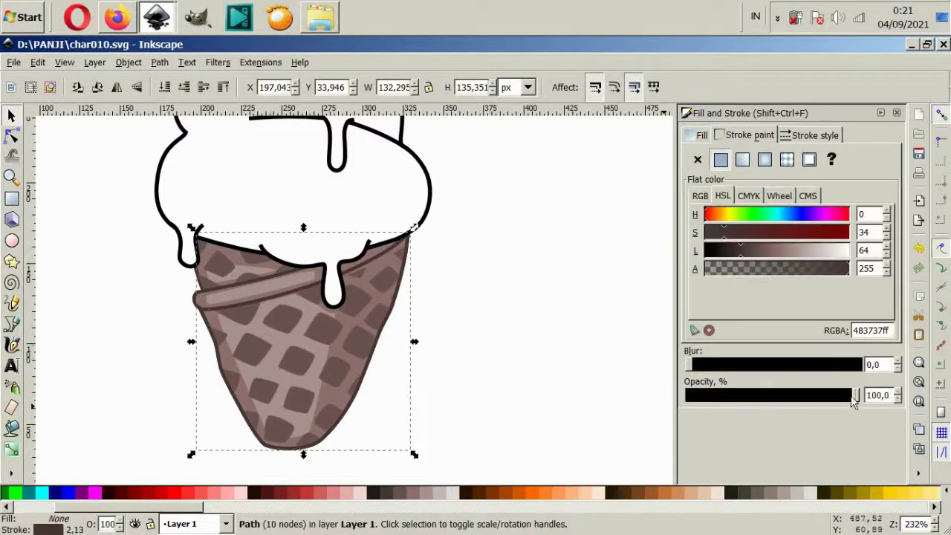
pyautogui.moveTo(854, 399); pyautogui.dragTo(806, 398)
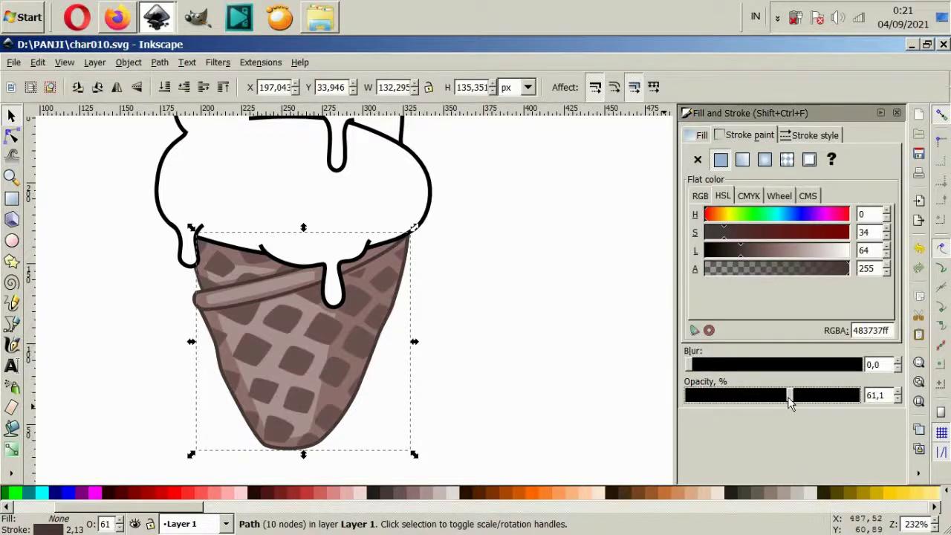
pyautogui.click(572, 394)
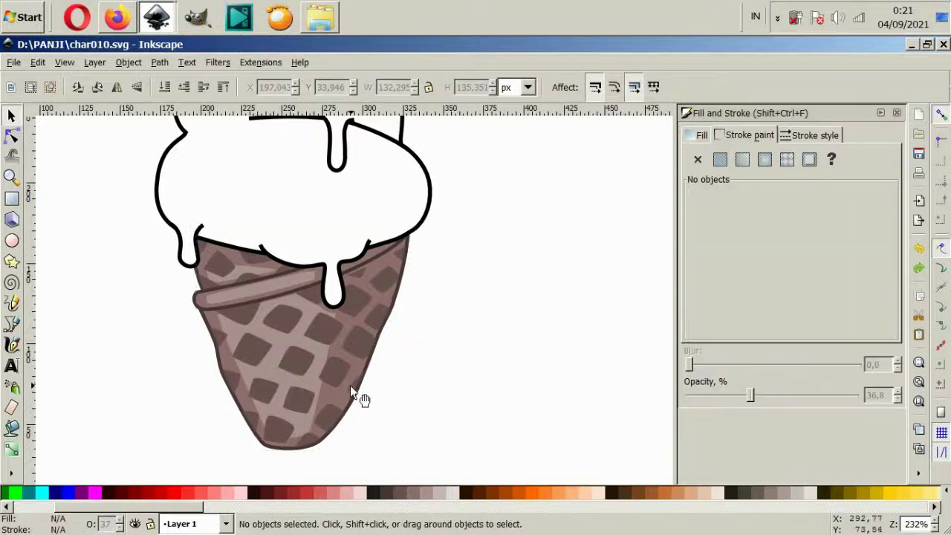
pyautogui.keyDown('ctrl'); pyautogui.scroll(2, 361, 394); pyautogui.keyUp('ctrl')
pyautogui.moveTo(334, 374); pyautogui.dragTo(390, 408)
pyautogui.hotkey('ctrl', 'z')
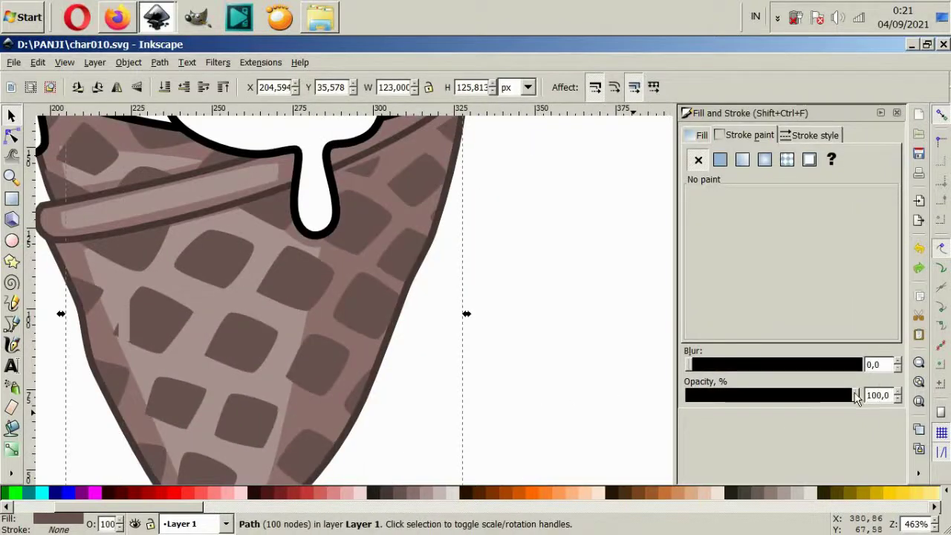
pyautogui.moveTo(857, 399); pyautogui.dragTo(758, 395)
pyautogui.click(630, 395)
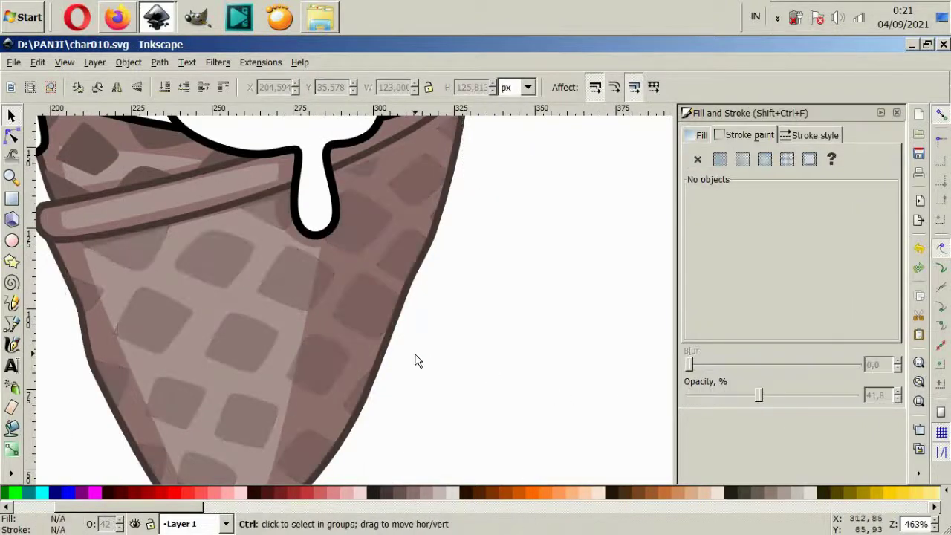
pyautogui.keyDown('ctrl'); pyautogui.scroll(-2, 414, 361); pyautogui.keyUp('ctrl')
pyautogui.keyDown('ctrl'); pyautogui.scroll(-1, 414, 376); pyautogui.keyUp('ctrl')
pyautogui.keyDown('ctrl'); pyautogui.scroll(-2, 418, 382); pyautogui.keyUp('ctrl')
pyautogui.keyDown('ctrl'); pyautogui.scroll(2, 406, 385); pyautogui.keyUp('ctrl')
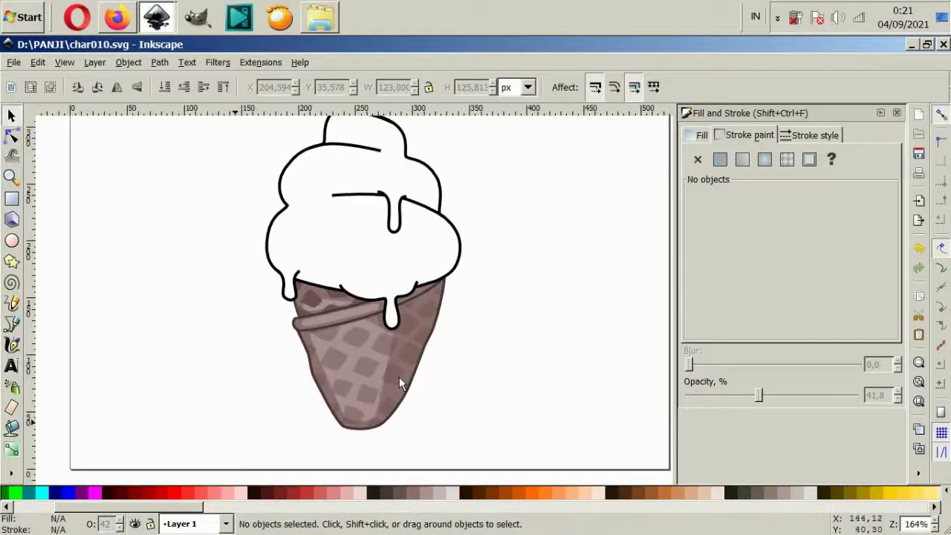
pyautogui.keyDown('ctrl'); pyautogui.scroll(2, 399, 377); pyautogui.keyUp('ctrl')
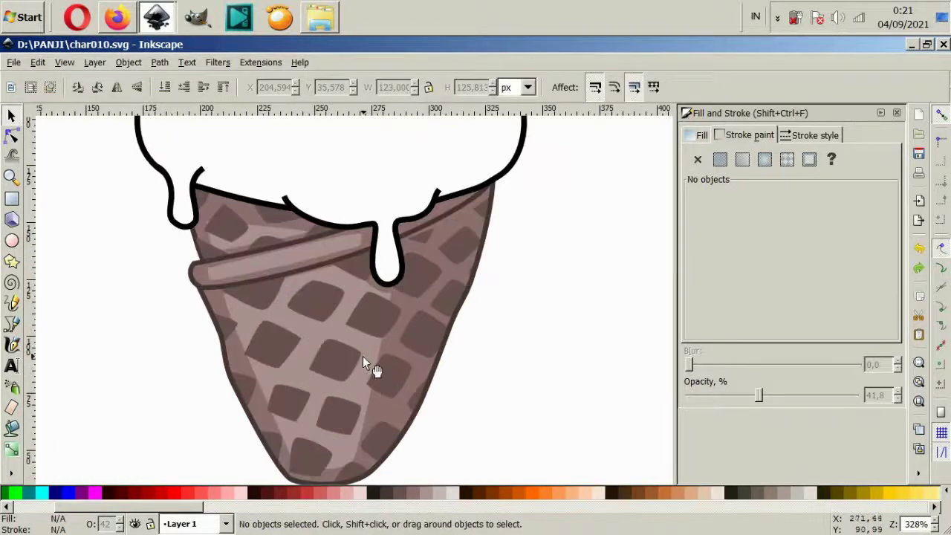
# Step: Set the cone shape and waffle group together to 70% opacity
pyautogui.click(363, 364)
pyautogui.keyDown('shift'); pyautogui.click(224, 214); pyautogui.keyUp('shift')
pyautogui.hotkey('ctrl', 'z')
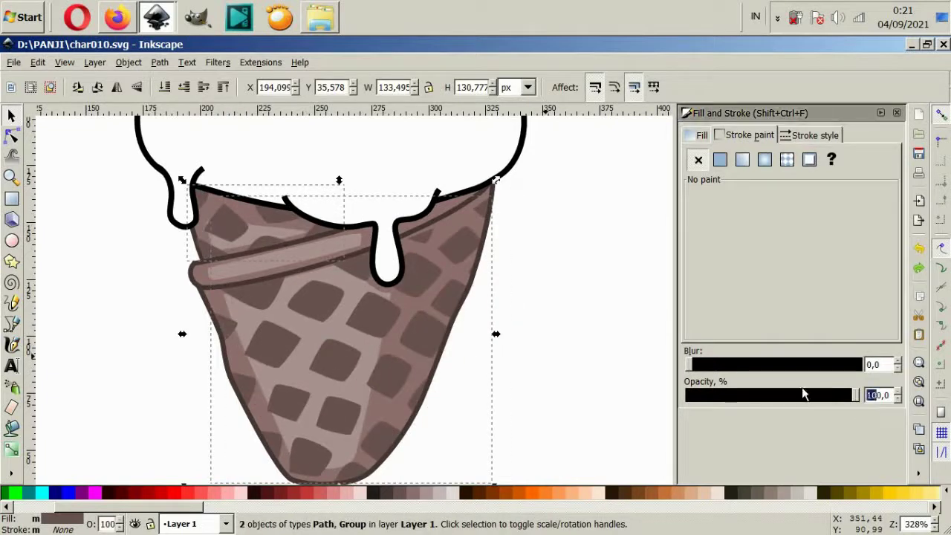
pyautogui.write('70')
pyautogui.press('Return')
pyautogui.click(538, 399)
pyautogui.keyDown('ctrl'); pyautogui.scroll(-4, 434, 340); pyautogui.keyUp('ctrl')
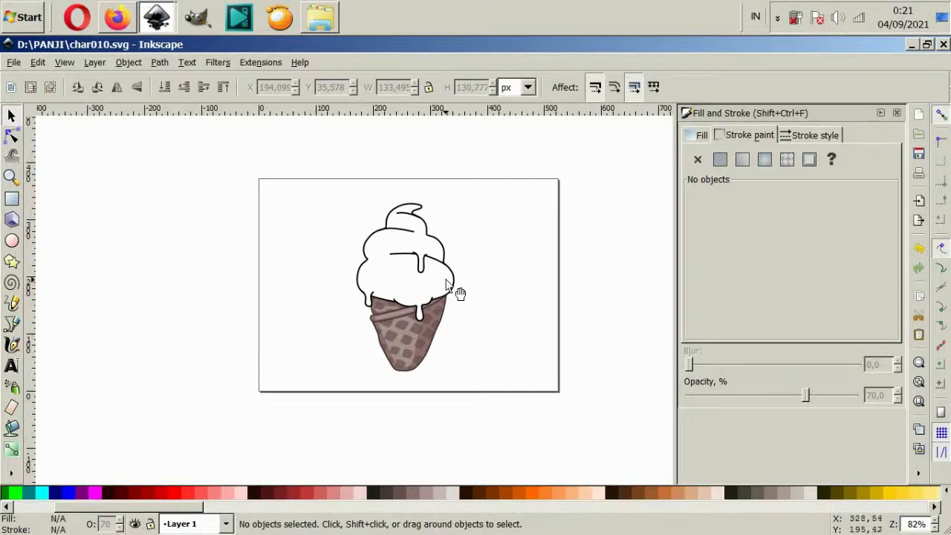
# Step: Select the cream body and its three drips and try orange, tan and grey-brown fills
pyautogui.keyDown('ctrl'); pyautogui.scroll(2, 455, 292); pyautogui.keyUp('ctrl')
pyautogui.click(286, 364)
pyautogui.keyDown('shift'); pyautogui.click(376, 364); pyautogui.keyUp('shift')
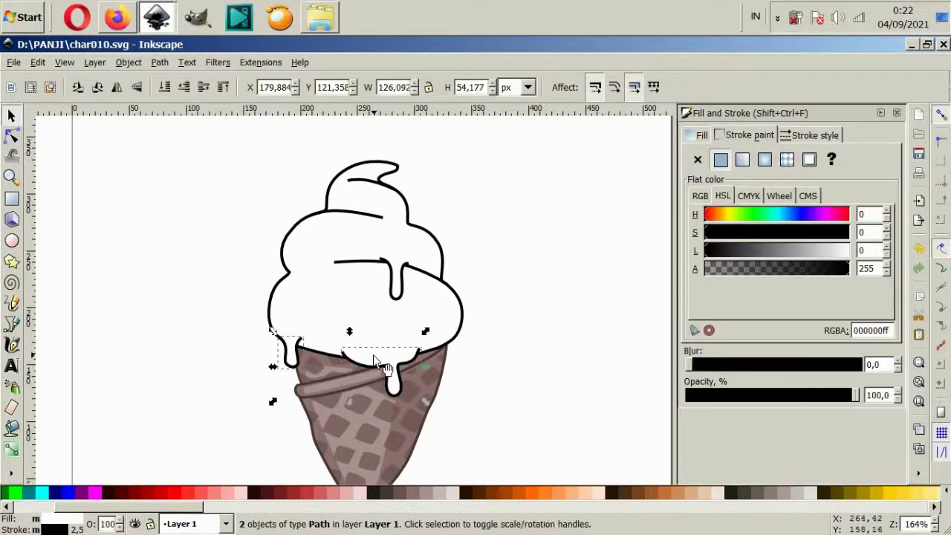
pyautogui.keyDown('shift'); pyautogui.click(396, 298); pyautogui.keyUp('shift')
pyautogui.keyDown('shift'); pyautogui.click(366, 252); pyautogui.keyUp('shift')
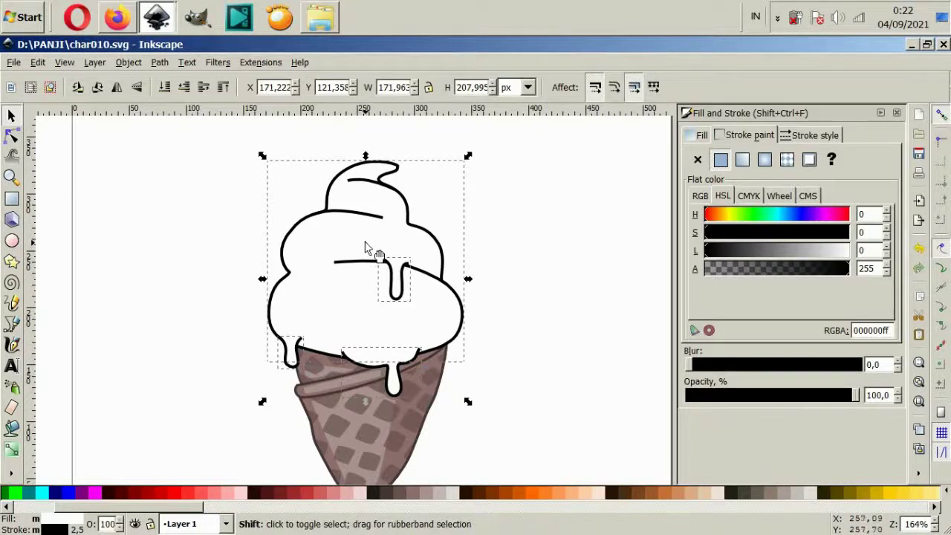
pyautogui.moveTo(147, 511); pyautogui.dragTo(209, 511)
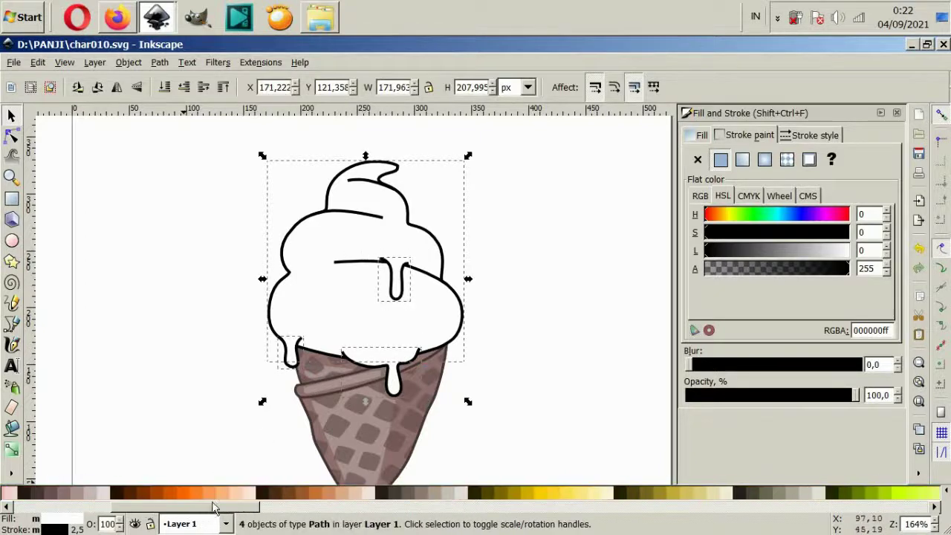
pyautogui.click(189, 489)
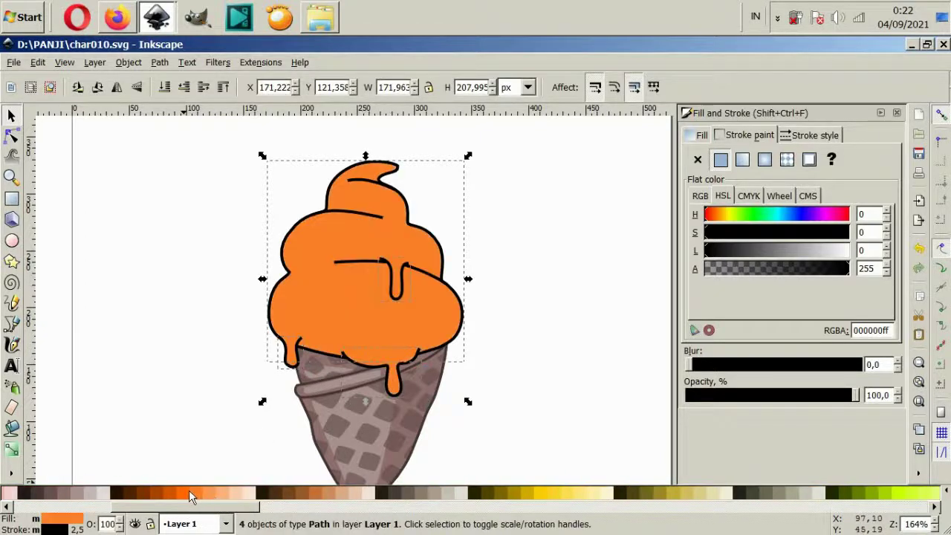
pyautogui.click(336, 493)
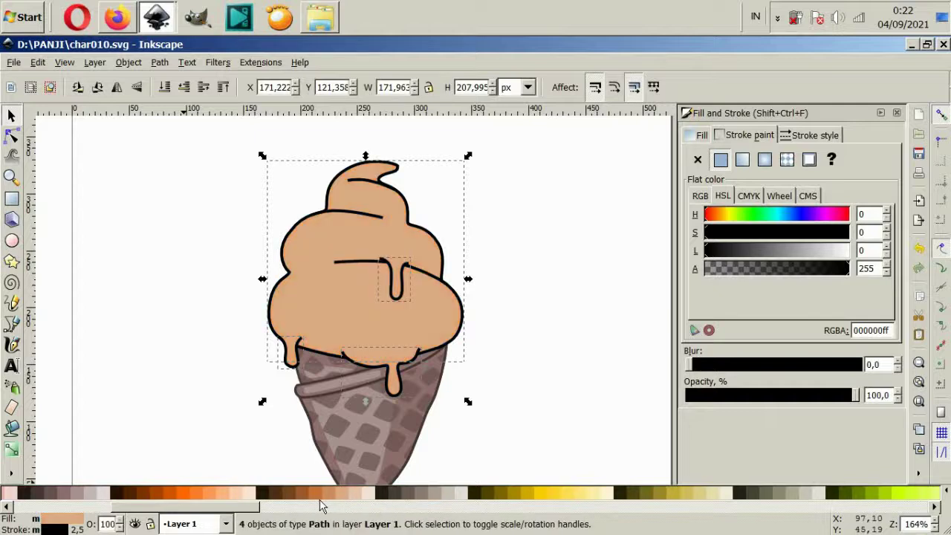
pyautogui.click(321, 494)
pyautogui.click(414, 495)
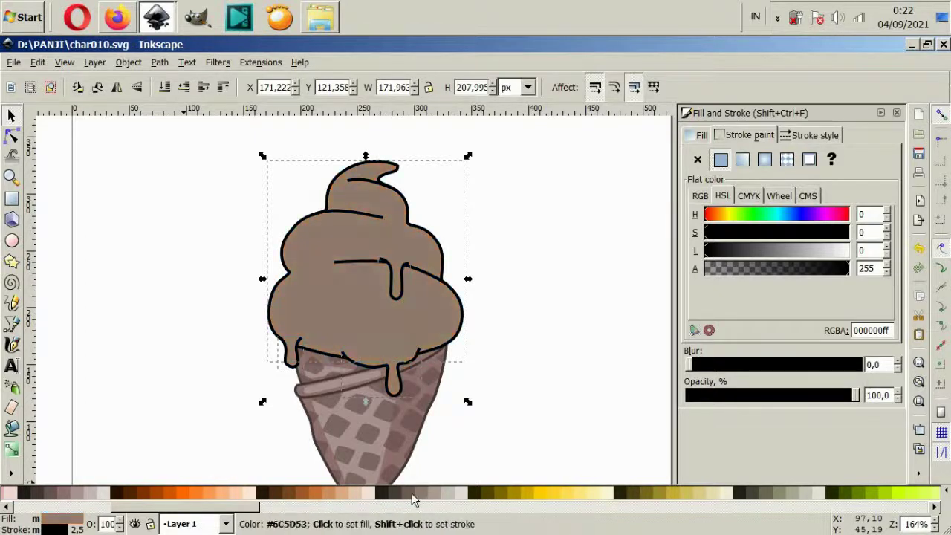
# Step: Try olive and green swatches on the cream, applying dark olive #445016
pyautogui.moveTo(245, 507); pyautogui.dragTo(290, 506)
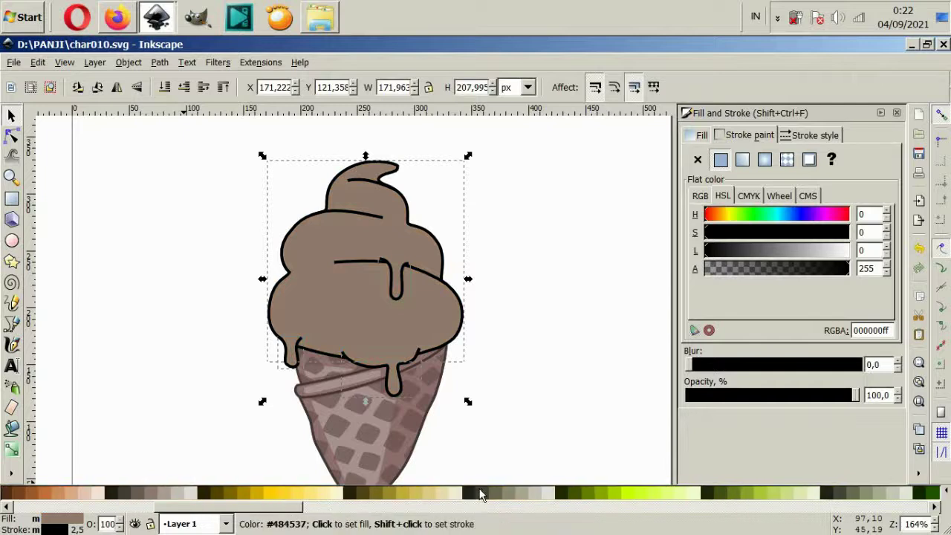
pyautogui.click(479, 495)
pyautogui.click(610, 494)
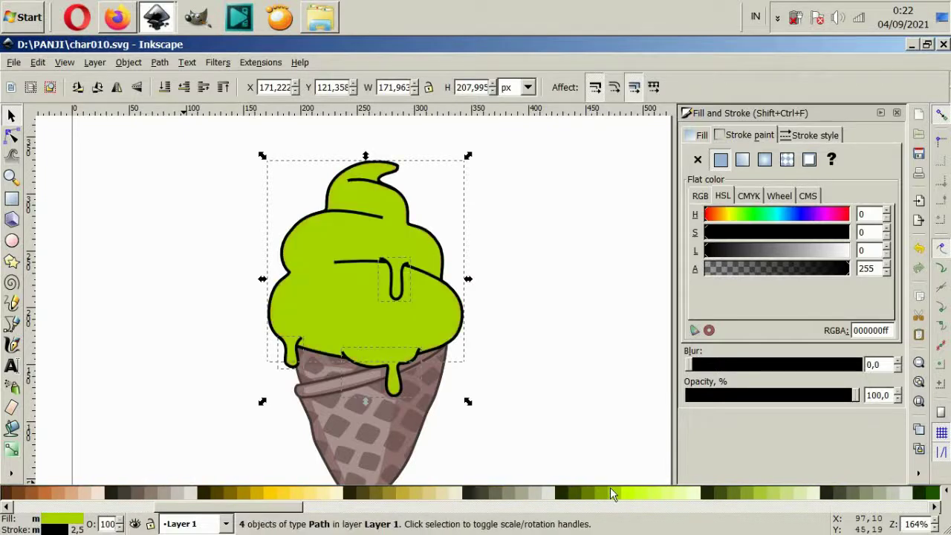
pyautogui.click(588, 494)
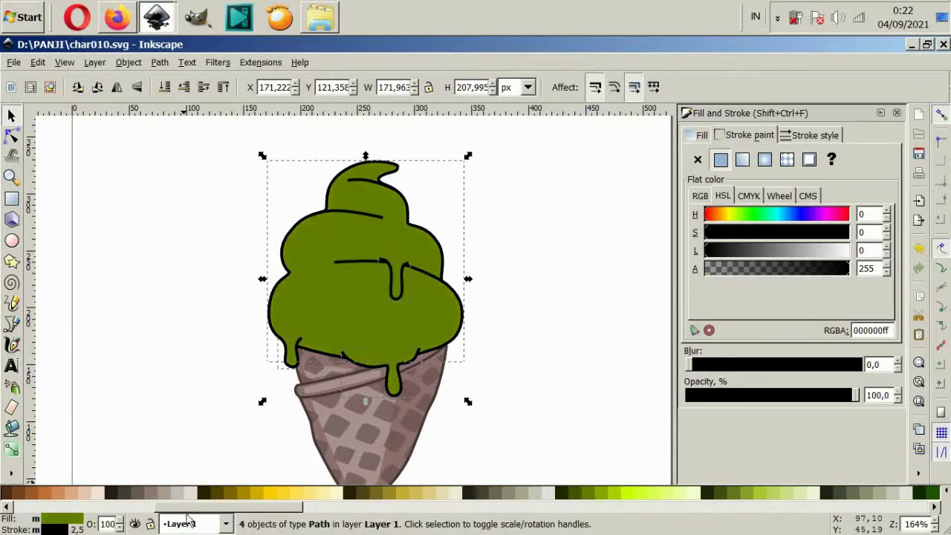
pyautogui.moveTo(194, 507)
pyautogui.mouseDown()
pyautogui.moveTo(117, 506)
pyautogui.moveTo(240, 507)
pyautogui.mouseUp()
pyautogui.click(585, 494)
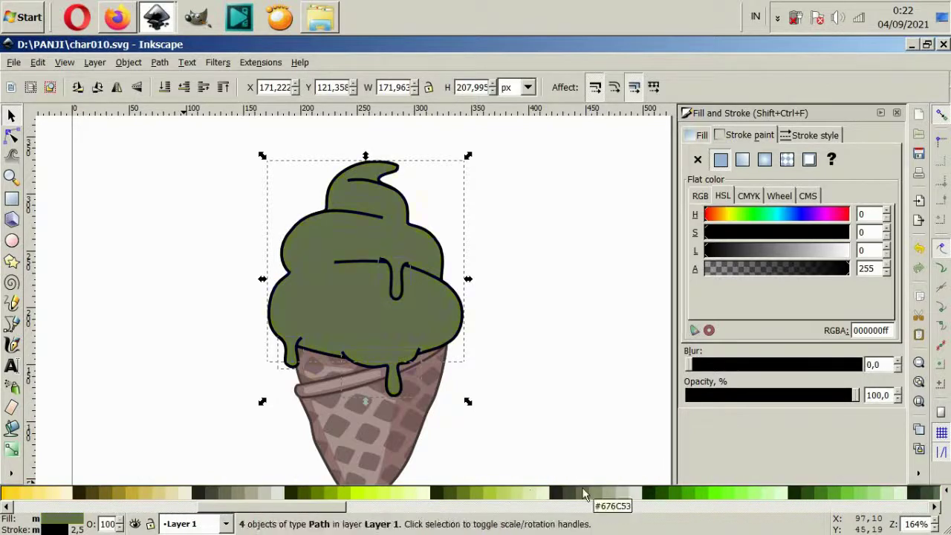
pyautogui.click(491, 497)
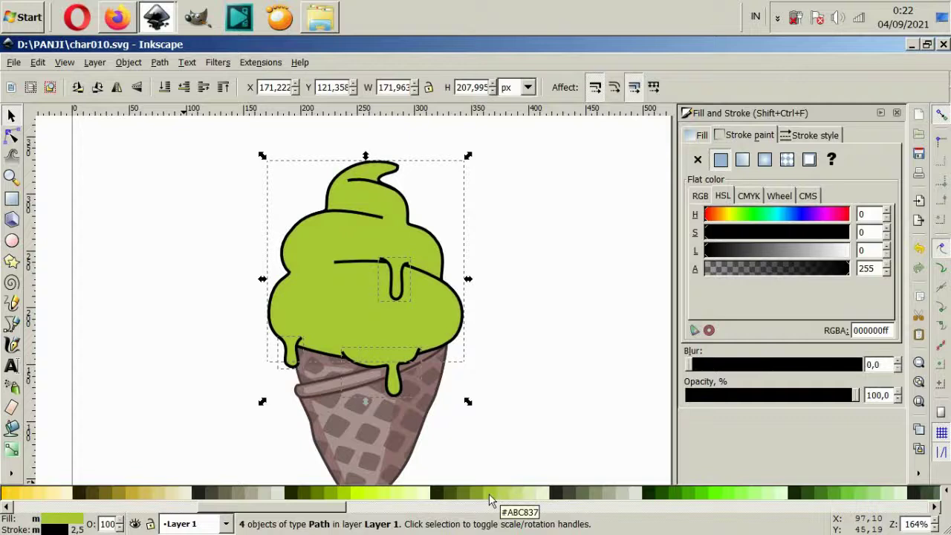
pyautogui.click(465, 496)
pyautogui.click(472, 496)
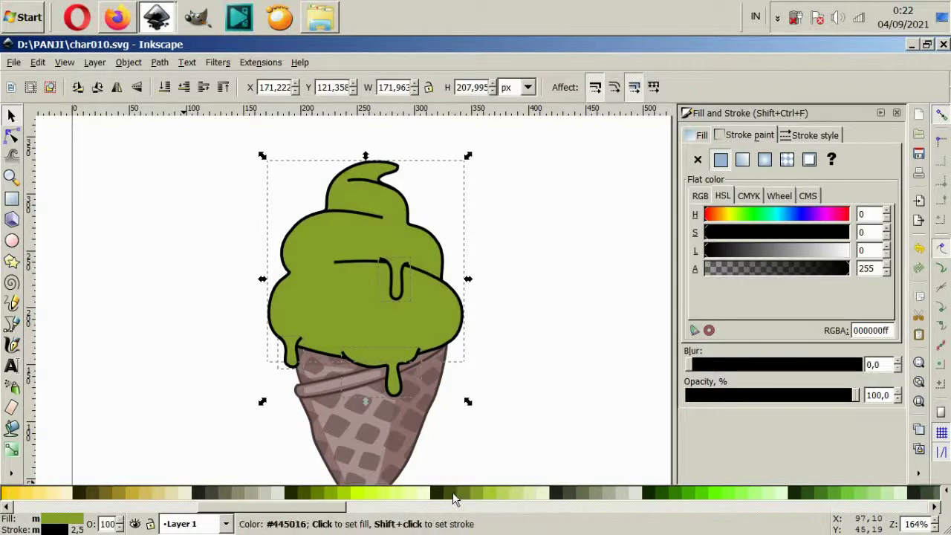
pyautogui.click(455, 496)
# Step: Settle the cream and its drips on a bright green fill
pyautogui.scroll(-2, 408, 407)
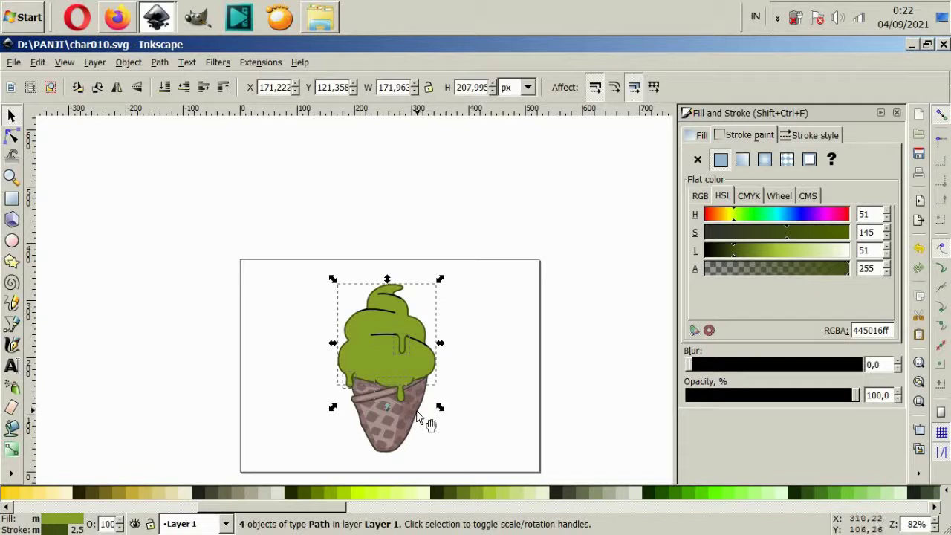
pyautogui.scroll(2, 417, 419)
pyautogui.click(491, 495)
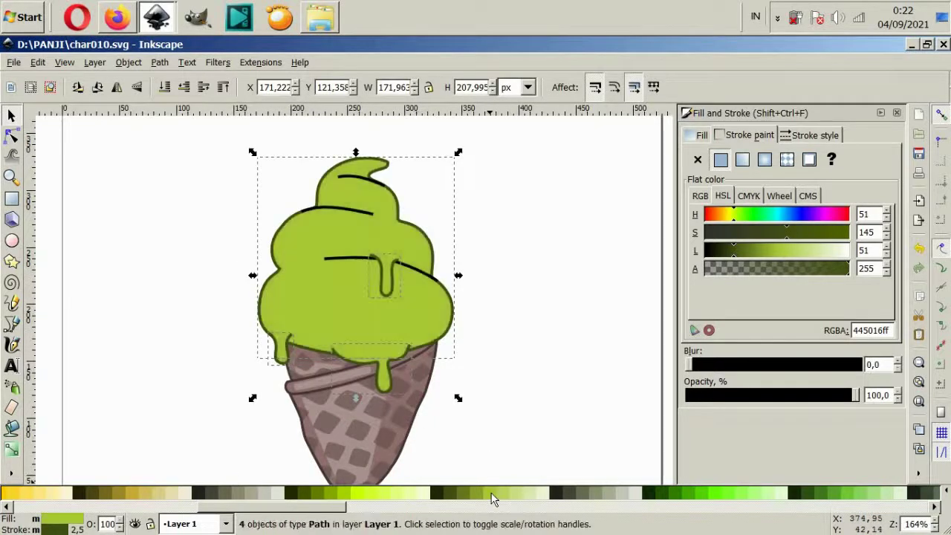
pyautogui.moveTo(331, 508); pyautogui.dragTo(512, 508)
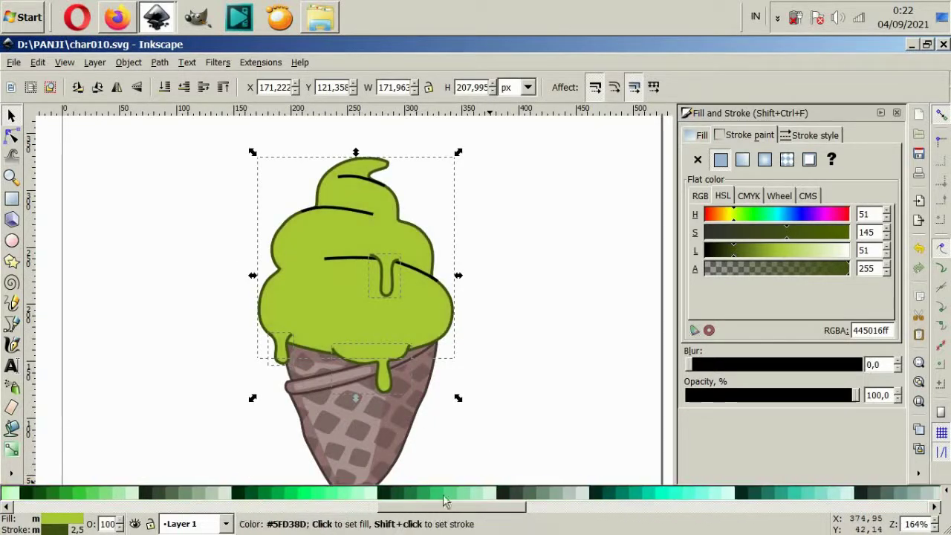
pyautogui.click(437, 494)
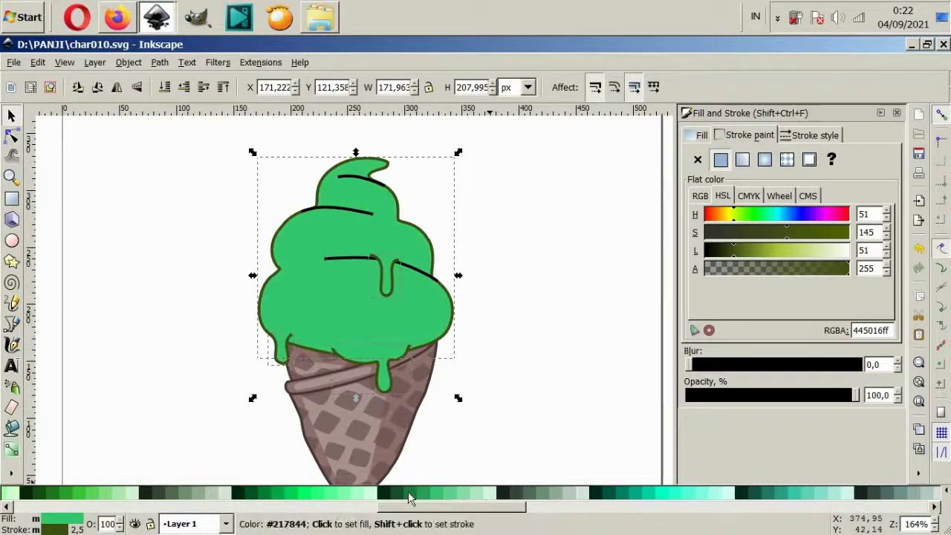
pyautogui.keyDown('shift'); pyautogui.click(409, 493); pyautogui.keyUp('shift')
pyautogui.click(482, 455)
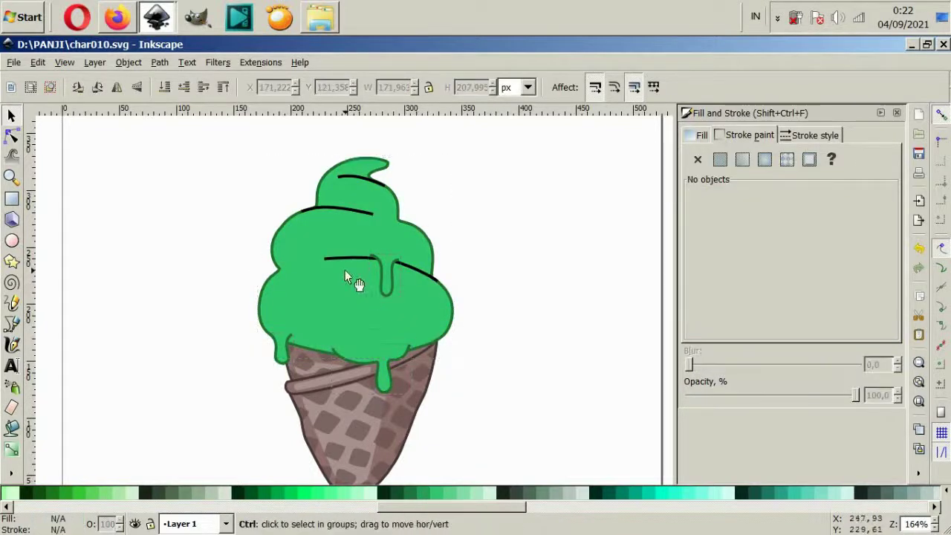
pyautogui.keyDown('ctrl'); pyautogui.click(346, 260); pyautogui.keyUp('ctrl')
# Step: Make the three black swirl lines inside the cream dark green
pyautogui.keyDown('ctrl'); pyautogui.keyDown('shift'); pyautogui.click(349, 211); pyautogui.keyUp('shift'); pyautogui.keyUp('ctrl')
pyautogui.keyDown('ctrl'); pyautogui.keyDown('shift'); pyautogui.click(346, 175); pyautogui.keyUp('shift'); pyautogui.keyUp('ctrl')
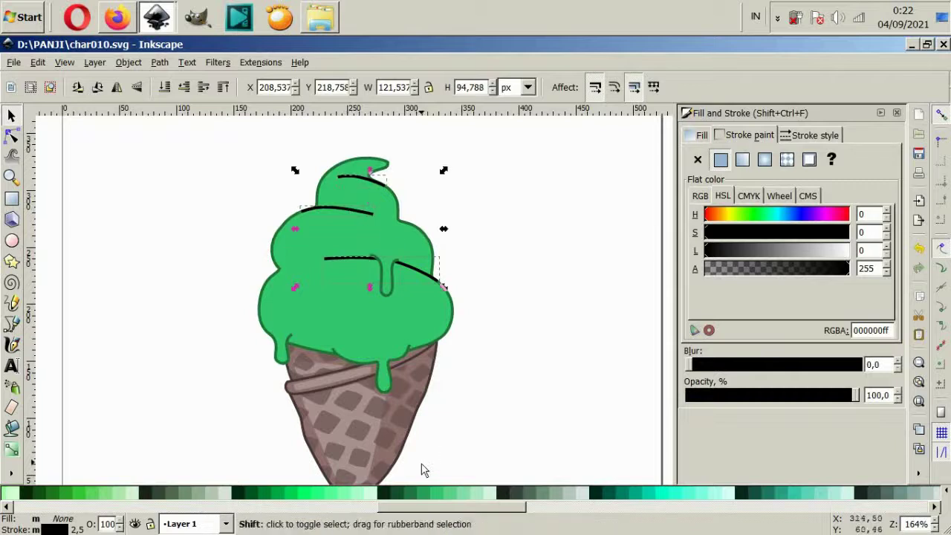
pyautogui.keyDown('shift'); pyautogui.click(408, 493); pyautogui.keyUp('shift')
pyautogui.click(513, 425)
pyautogui.keyDown('ctrl'); pyautogui.scroll(-1, 487, 390); pyautogui.keyUp('ctrl')
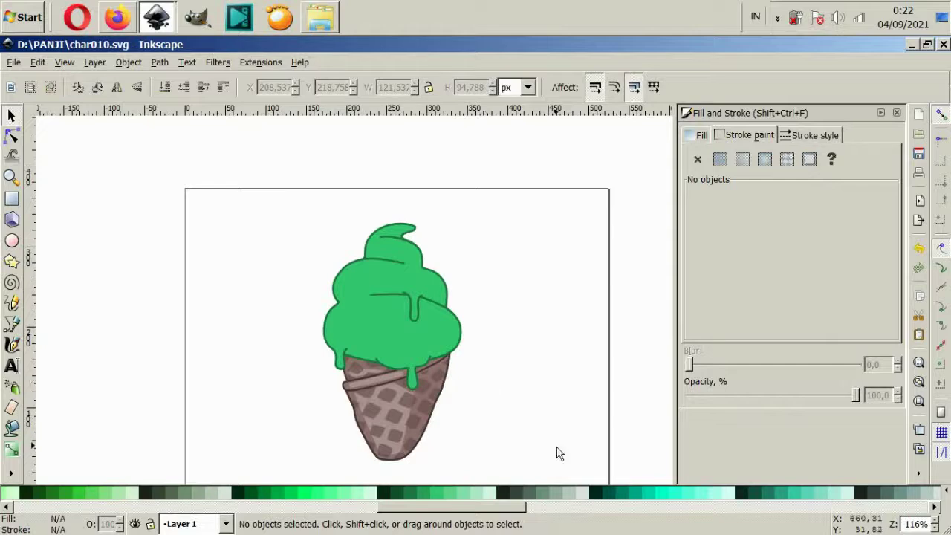
pyautogui.keyDown('ctrl'); pyautogui.scroll(3, 327, 437); pyautogui.keyUp('ctrl')
# Step: Select the cone outline, band and left-outline paths together
pyautogui.keyDown('ctrl'); pyautogui.click(269, 327); pyautogui.keyUp('ctrl')
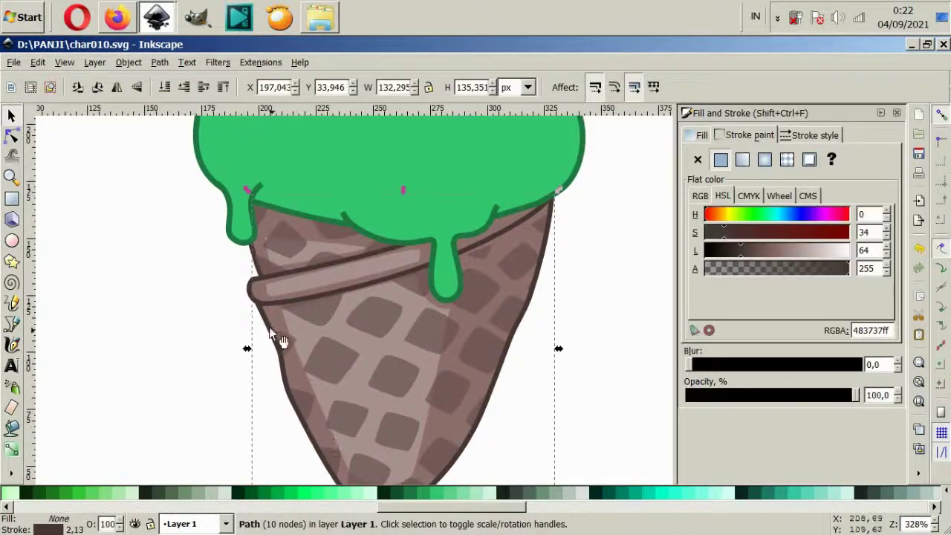
pyautogui.keyDown('ctrl'); pyautogui.keyDown('shift'); pyautogui.click(269, 286); pyautogui.keyUp('shift'); pyautogui.keyUp('ctrl')
pyautogui.keyDown('ctrl'); pyautogui.keyDown('shift'); pyautogui.click(304, 272); pyautogui.keyUp('shift'); pyautogui.keyUp('ctrl')
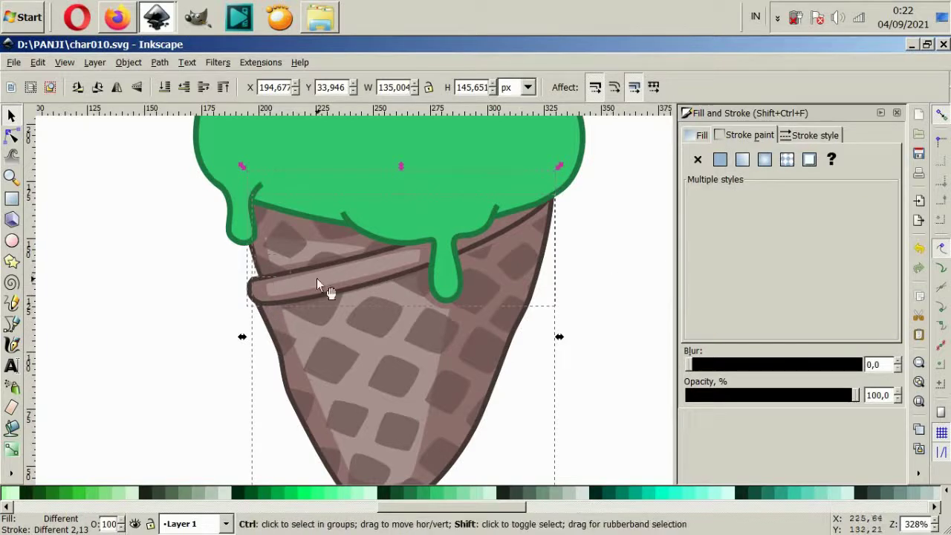
pyautogui.keyDown('ctrl'); pyautogui.scroll(2, 261, 278); pyautogui.keyUp('ctrl')
pyautogui.keyDown('ctrl'); pyautogui.keyDown('shift'); pyautogui.click(268, 260); pyautogui.keyUp('shift'); pyautogui.keyUp('ctrl')
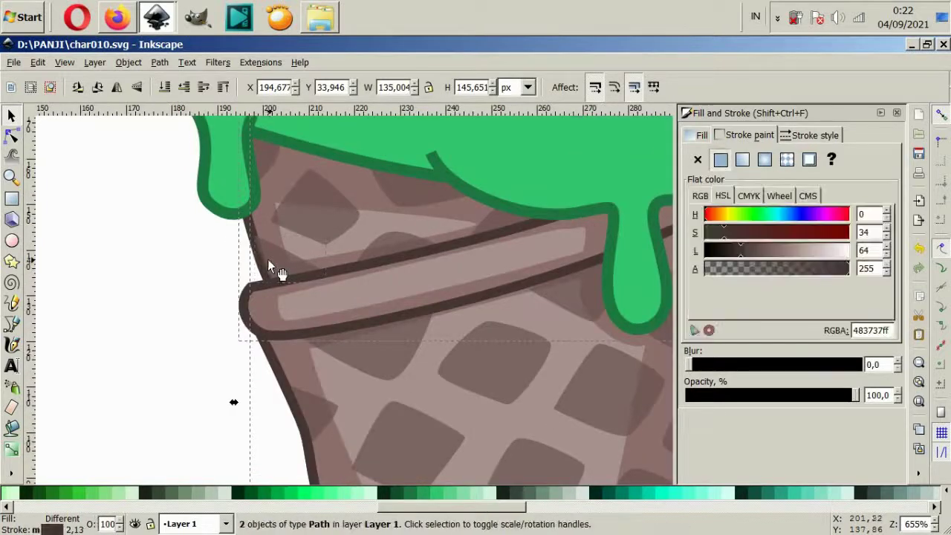
pyautogui.keyDown('ctrl'); pyautogui.keyDown('shift'); pyautogui.click(247, 222); pyautogui.keyUp('shift'); pyautogui.keyUp('ctrl')
pyautogui.keyDown('ctrl'); pyautogui.keyDown('shift'); pyautogui.click(251, 222); pyautogui.keyUp('shift'); pyautogui.keyUp('ctrl')
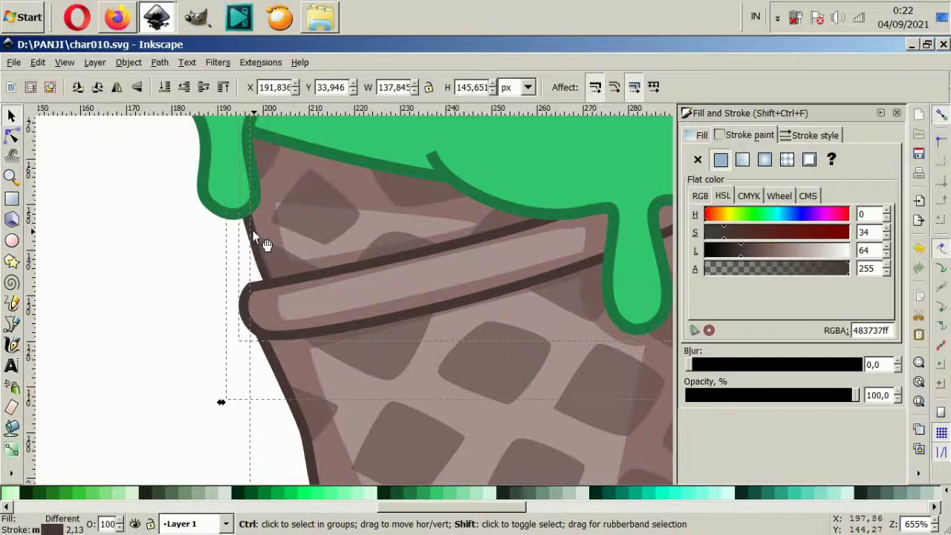
# Step: Give the selected cone paths a 3 pt stroke width
pyautogui.click(815, 134)
pyautogui.click(826, 157)
pyautogui.click(825, 132)
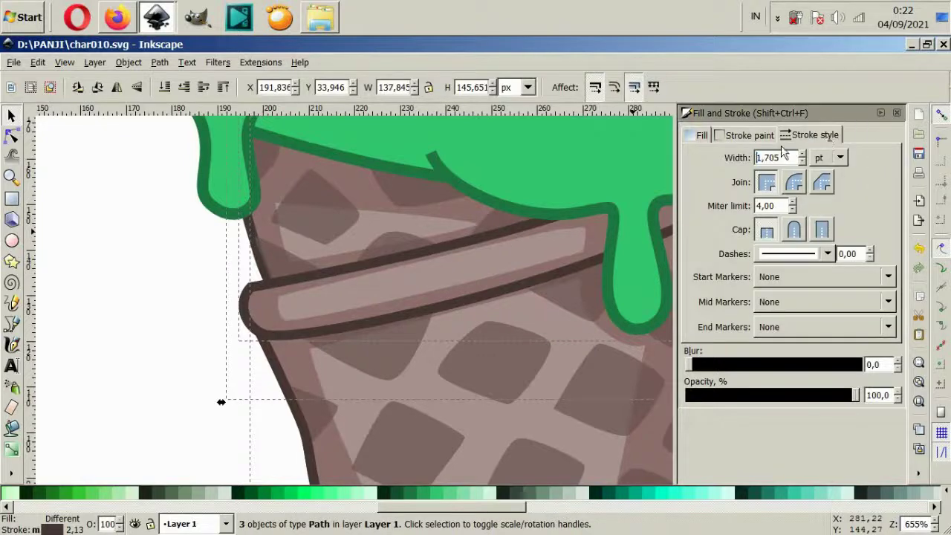
pyautogui.moveTo(780, 157); pyautogui.dragTo(697, 157)
pyautogui.write('3')
pyautogui.press('Return')
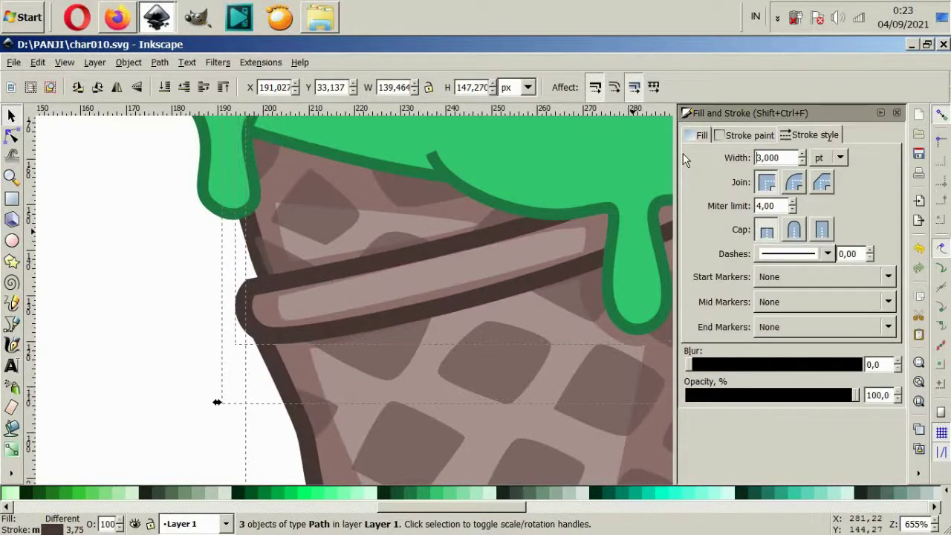
pyautogui.press('5')
pyautogui.click(223, 382)
# Step: Set the cone band and green ice-cream top outlines to 3 pt as well
pyautogui.keyDown('ctrl'); pyautogui.scroll(1, 480, 334); pyautogui.keyUp('ctrl')
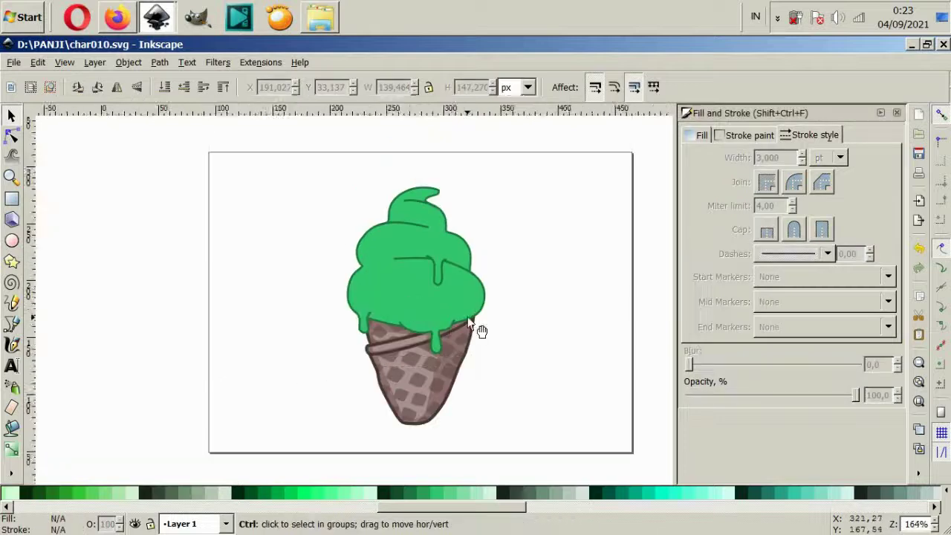
pyautogui.keyDown('ctrl'); pyautogui.scroll(1, 414, 370); pyautogui.keyUp('ctrl')
pyautogui.keyDown('ctrl'); pyautogui.click(356, 363); pyautogui.keyUp('ctrl')
pyautogui.click(276, 325)
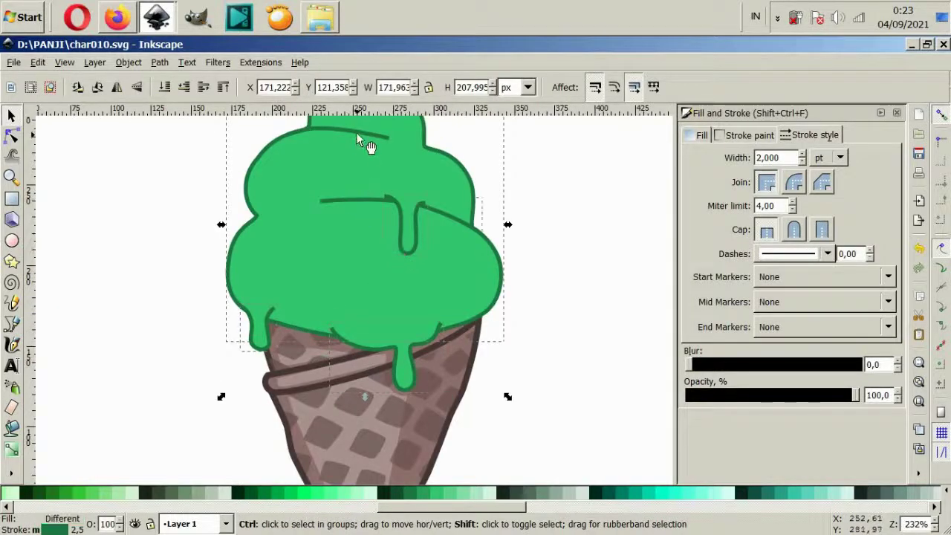
pyautogui.scroll(2, 360, 149)
pyautogui.scroll(2, 431, 206)
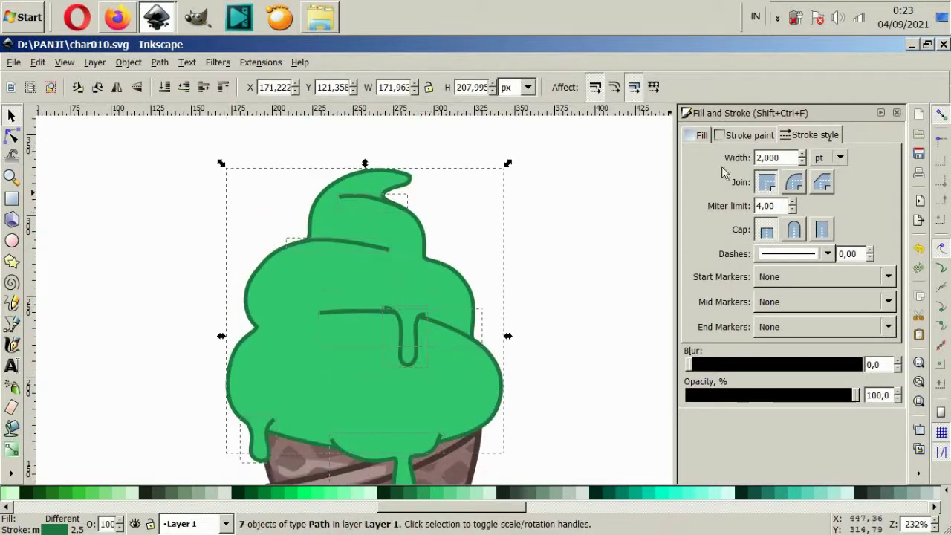
pyautogui.tripleClick(789, 157)
pyautogui.write('3')
pyautogui.press('Return')
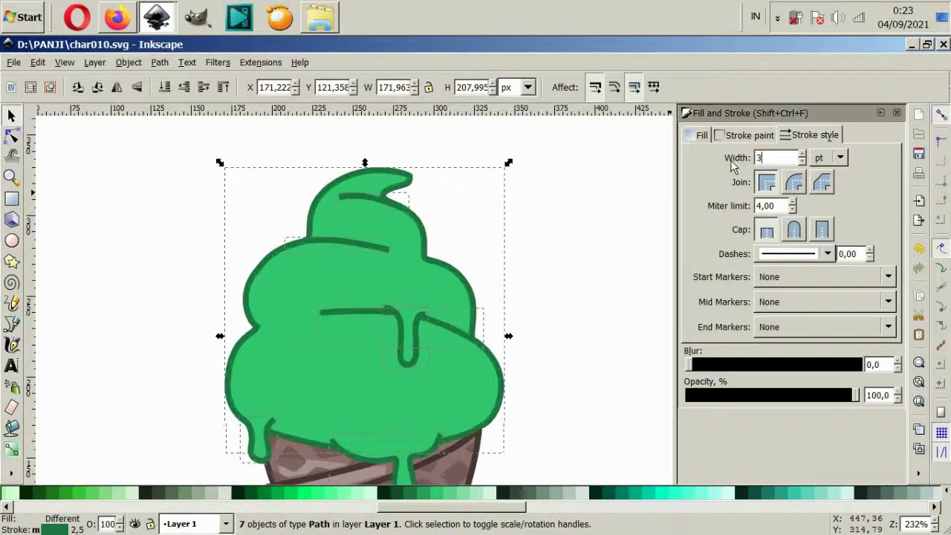
pyautogui.scroll(-4, 624, 229)
pyautogui.click(456, 407)
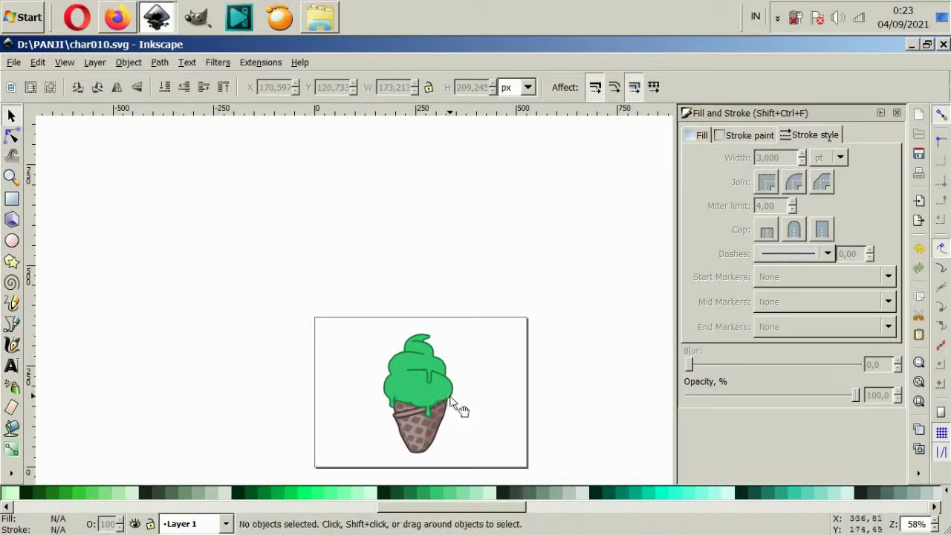
# Step: Check individual ice-cream and drip paths and pan around to review the thicker outlines
pyautogui.scroll(4, 431, 376)
pyautogui.keyDown('ctrl'); pyautogui.click(431, 377); pyautogui.keyUp('ctrl')
pyautogui.keyDown('ctrl'); pyautogui.click(403, 367); pyautogui.keyUp('ctrl')
pyautogui.scroll(4, 404, 364)
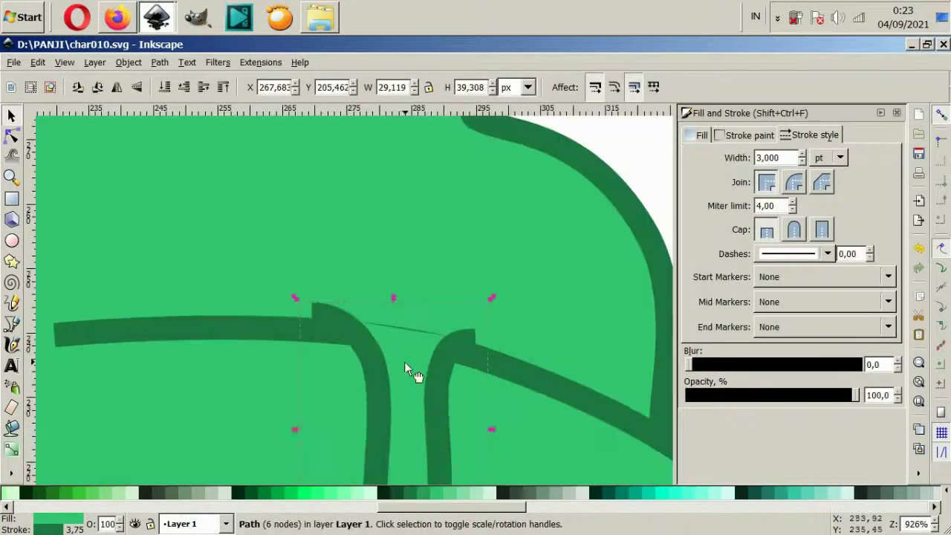
pyautogui.scroll(-3, 405, 356)
pyautogui.click(572, 376)
pyautogui.scroll(-3, 573, 376)
pyautogui.scroll(-1, 531, 397)
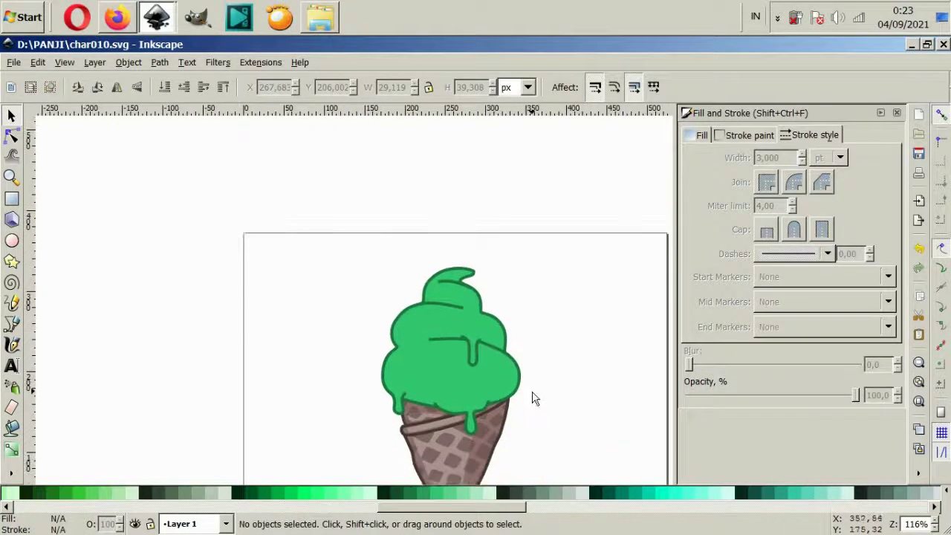
pyautogui.hscroll(2, 495, 399)
pyautogui.scroll(-1, 461, 399)
pyautogui.scroll(-3, 451, 392)
pyautogui.scroll(1, 446, 394)
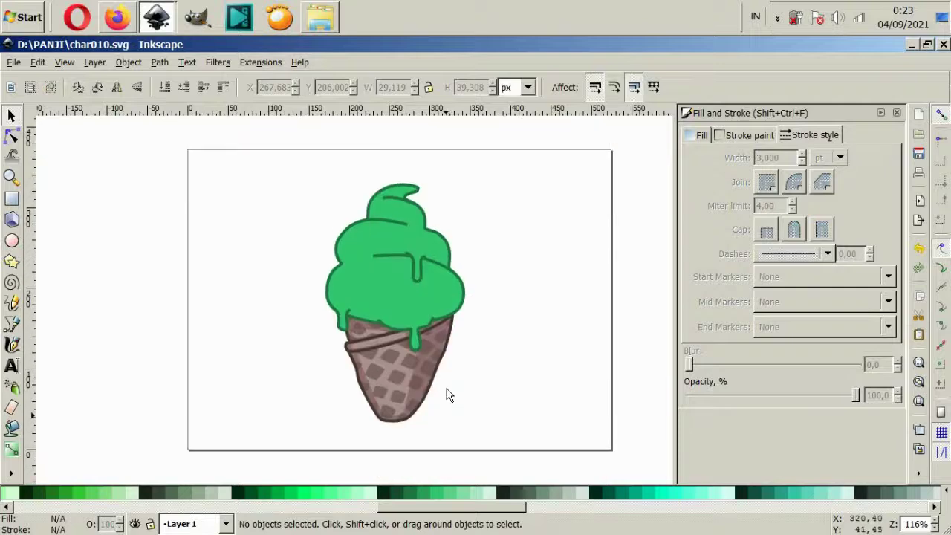
pyautogui.scroll(2, 374, 322)
pyautogui.scroll(2, 374, 323)
# Step: Draw a closed, curved band outline across the lower part of the green cream with the Bezier tool
pyautogui.click(12, 323)
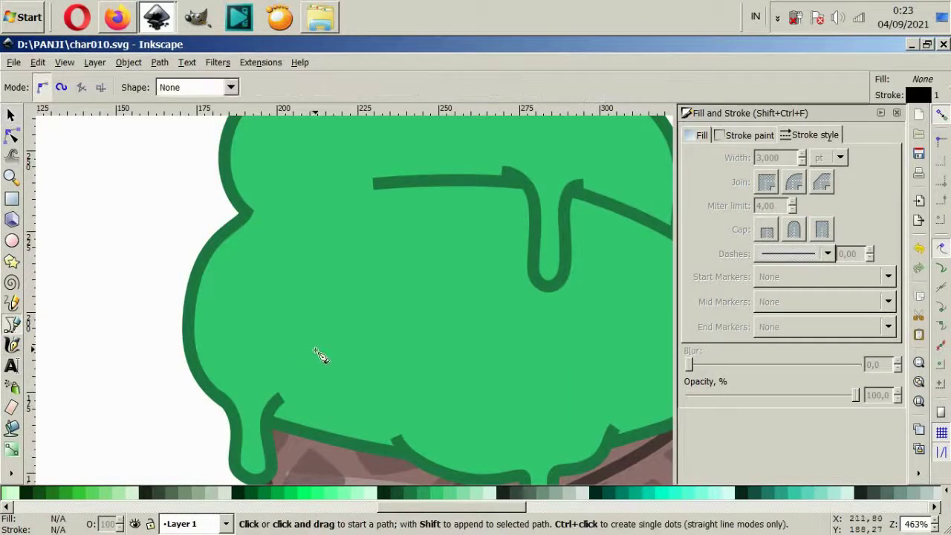
pyautogui.scroll(-2, 319, 354)
pyautogui.scroll(2, 379, 361)
pyautogui.click(79, 281)
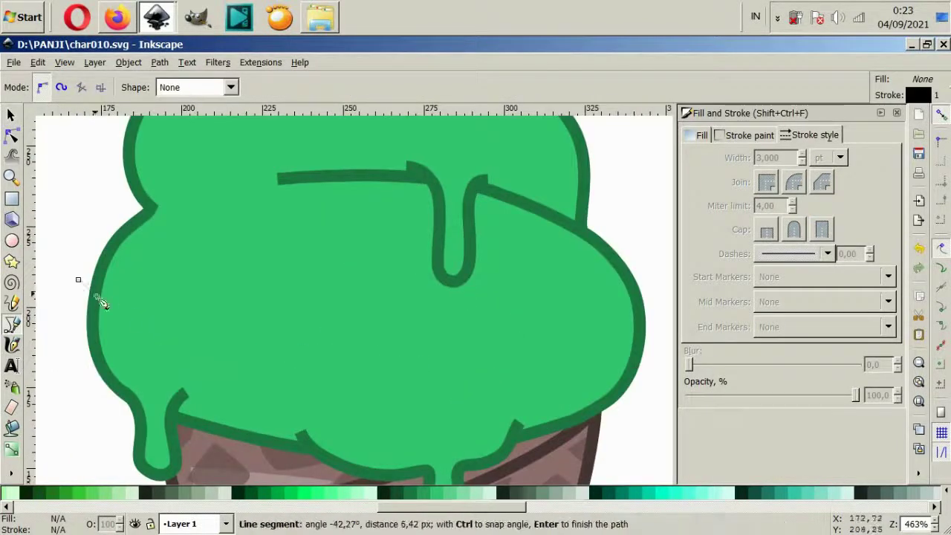
pyautogui.press('Escape')
pyautogui.click(99, 288)
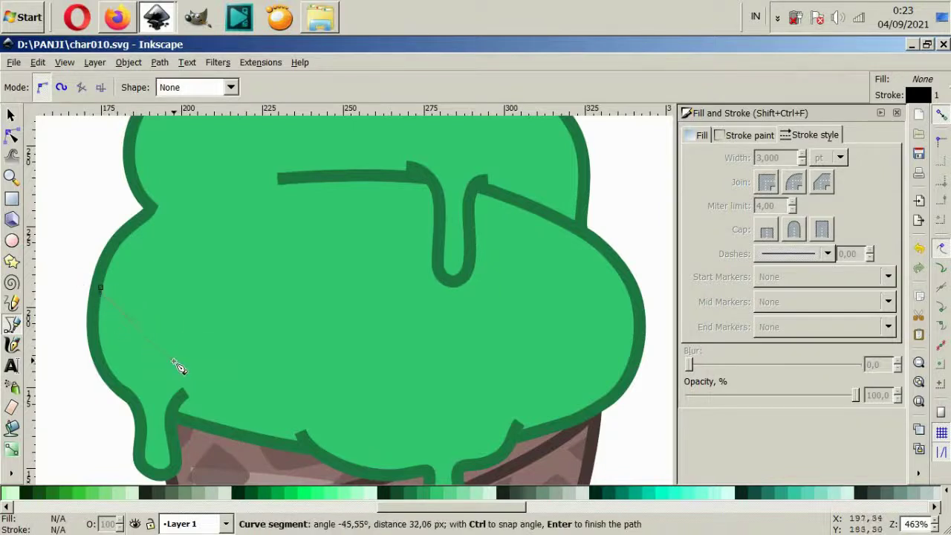
pyautogui.moveTo(228, 375); pyautogui.dragTo(281, 405)
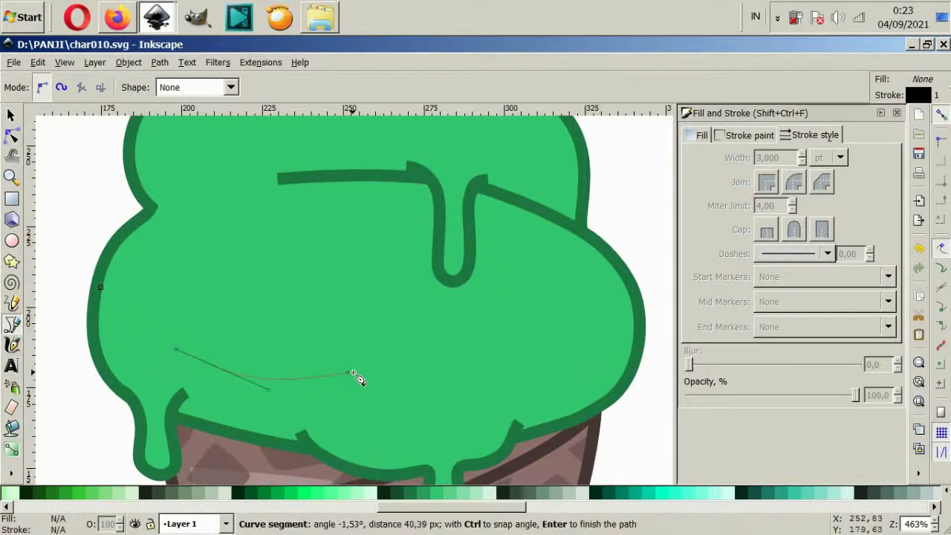
pyautogui.moveTo(517, 385); pyautogui.dragTo(630, 343)
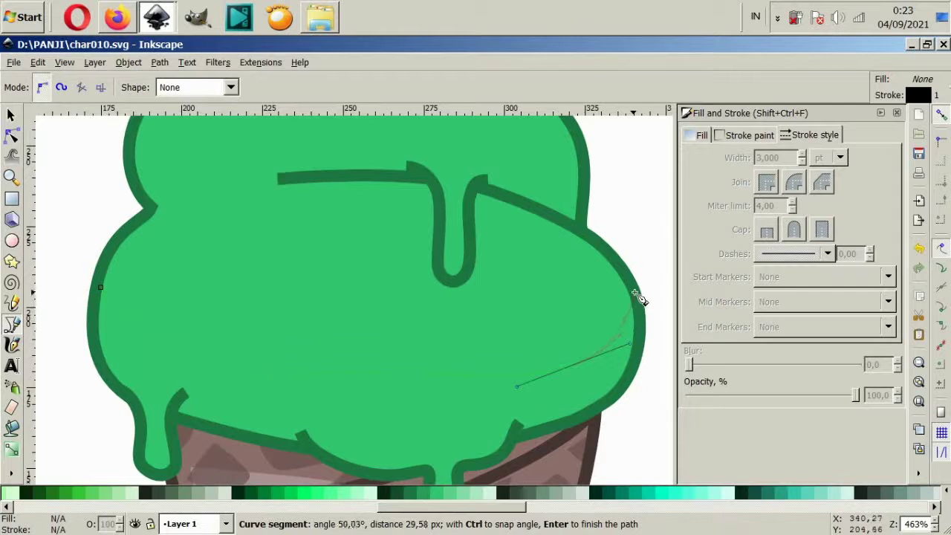
pyautogui.keyDown('ctrl'); pyautogui.scroll(-2, 637, 308); pyautogui.keyUp('ctrl')
pyautogui.moveTo(629, 299); pyautogui.dragTo(629, 381)
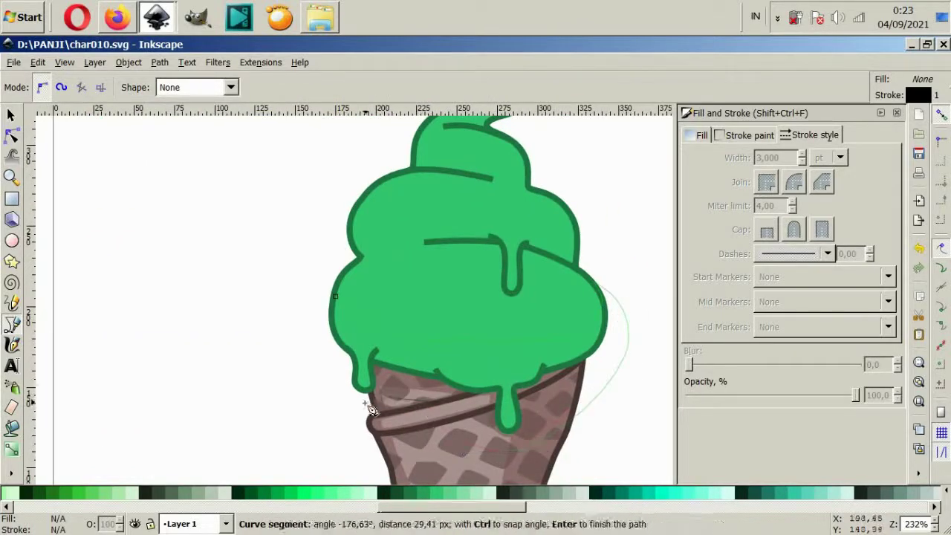
pyautogui.click(370, 410)
pyautogui.click(301, 336)
pyautogui.click(335, 296)
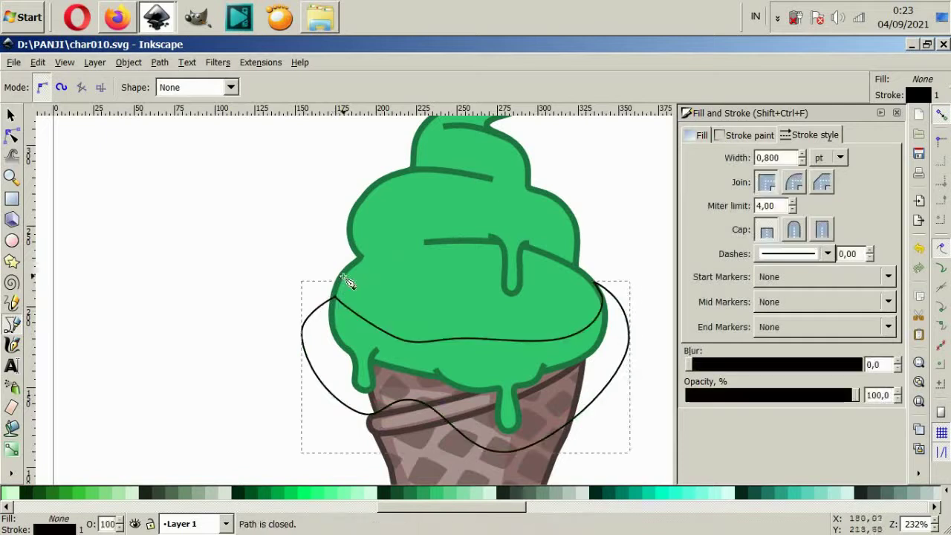
# Step: Draw a second closed, curved band outline higher across the cream
pyautogui.click(333, 266)
pyautogui.moveTo(414, 314); pyautogui.dragTo(460, 325)
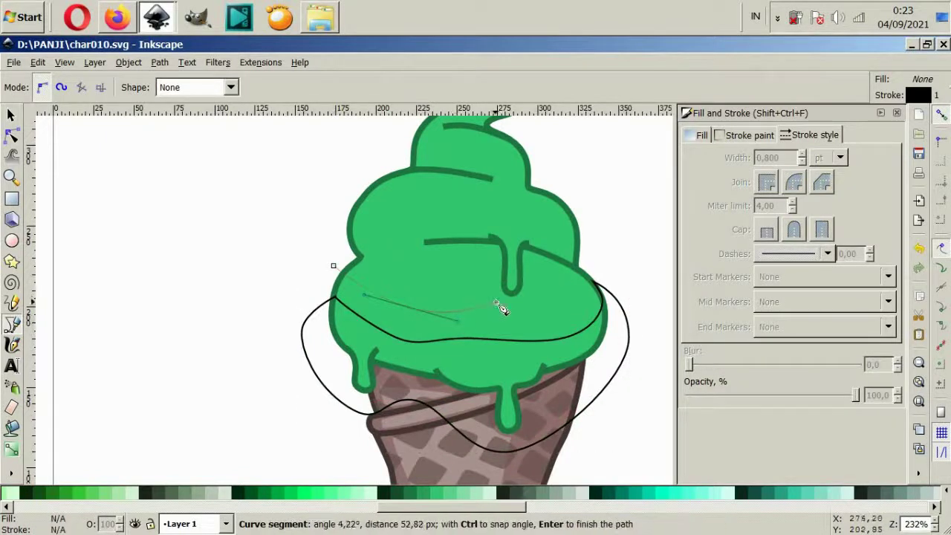
pyautogui.moveTo(503, 301); pyautogui.dragTo(520, 300)
pyautogui.moveTo(591, 272); pyautogui.dragTo(584, 306)
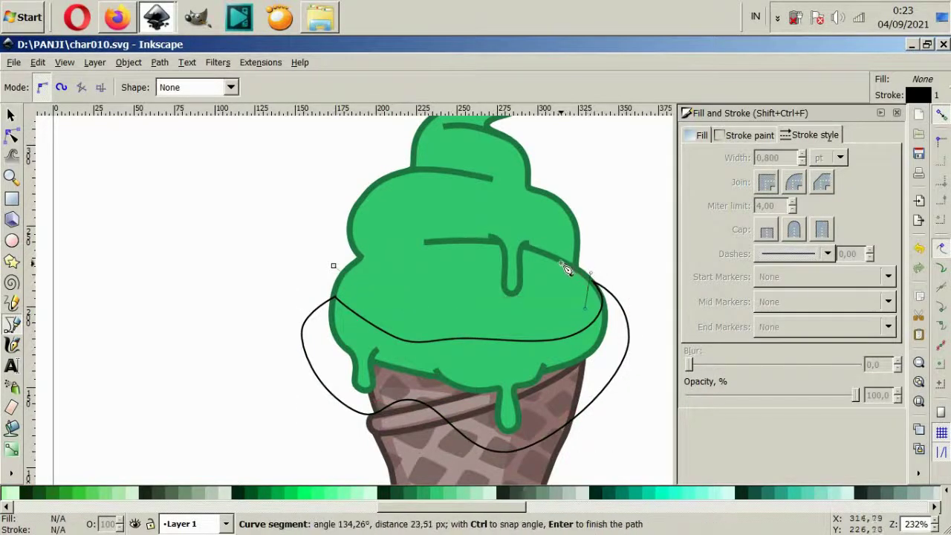
pyautogui.moveTo(559, 264); pyautogui.dragTo(541, 255)
pyautogui.moveTo(446, 244); pyautogui.dragTo(372, 264)
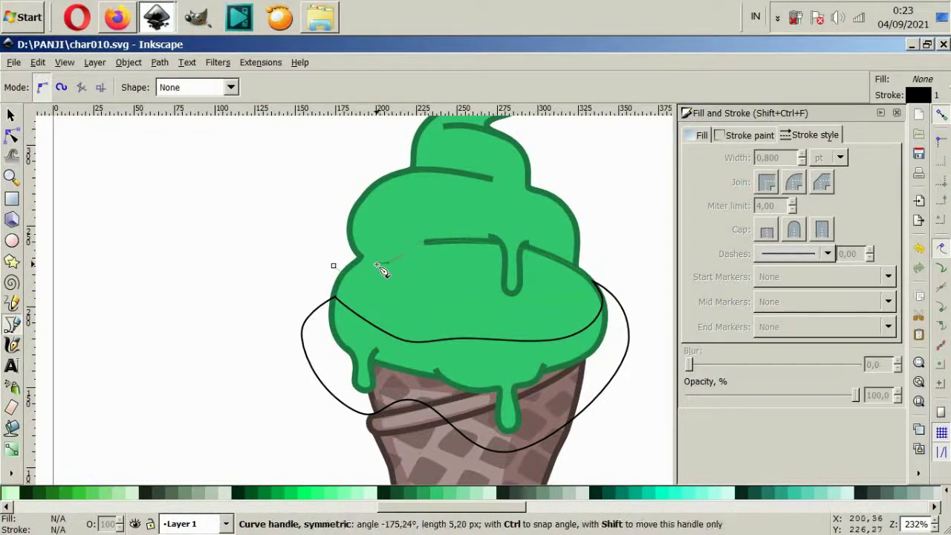
pyautogui.click(334, 267)
# Step: Draw a third closed band outline along the cream's upper right edge
pyautogui.scroll(2, 451, 300)
pyautogui.click(349, 297)
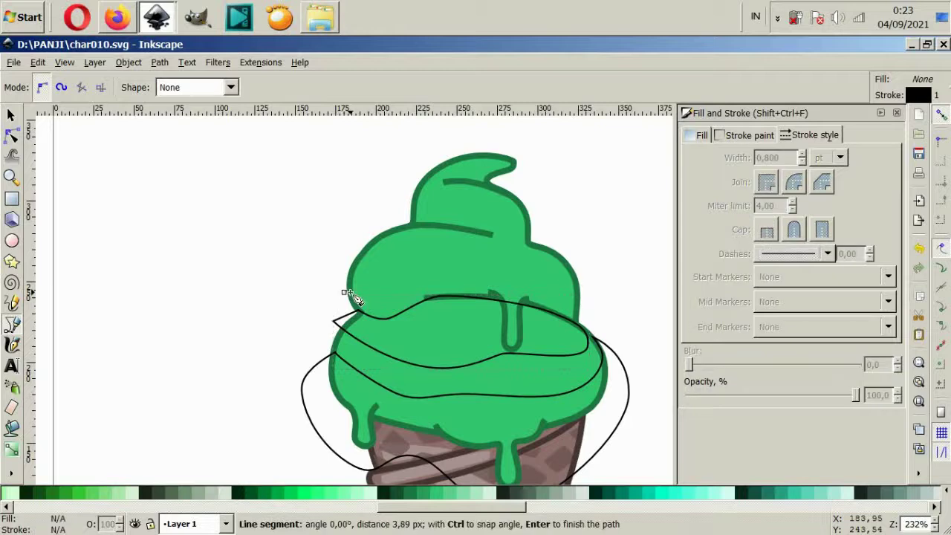
pyautogui.press('Escape')
pyautogui.click(348, 295)
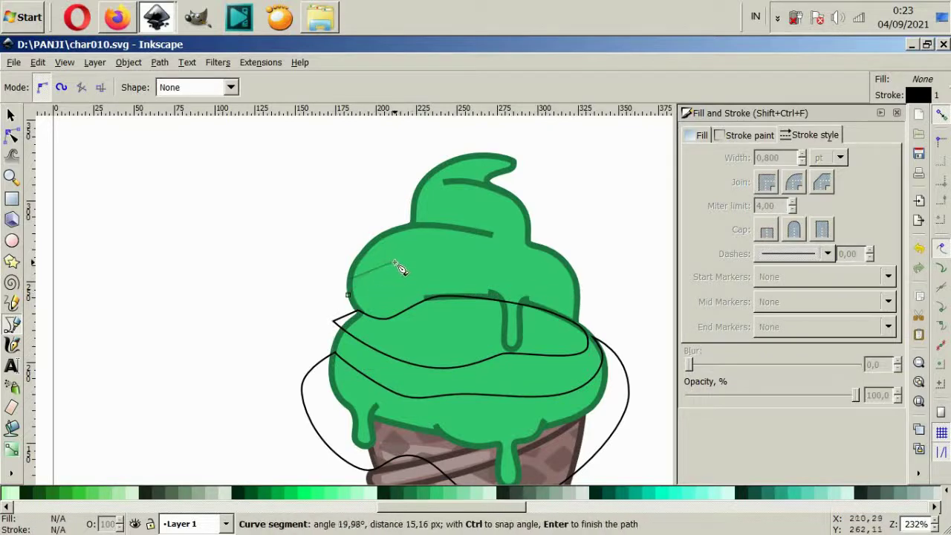
pyautogui.moveTo(516, 275); pyautogui.dragTo(578, 303)
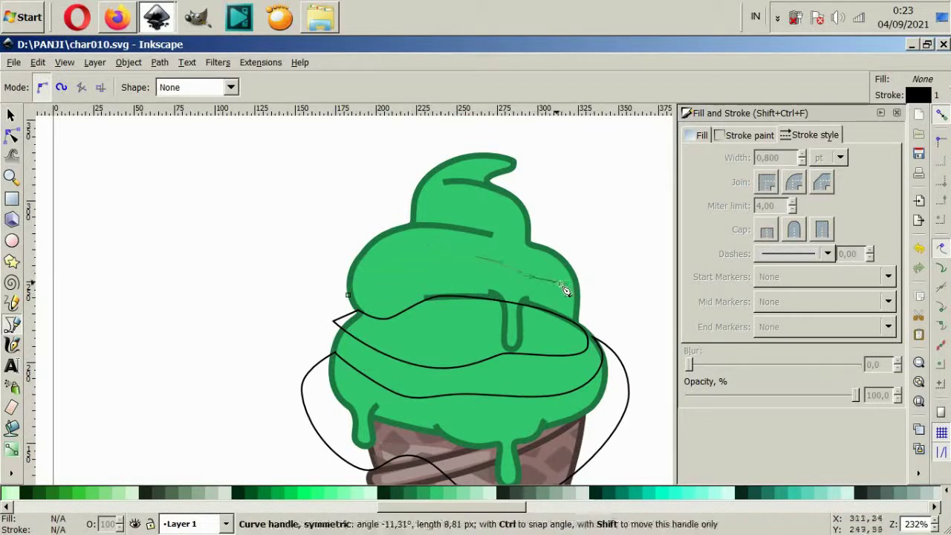
pyautogui.press('Escape')
pyautogui.click(333, 277)
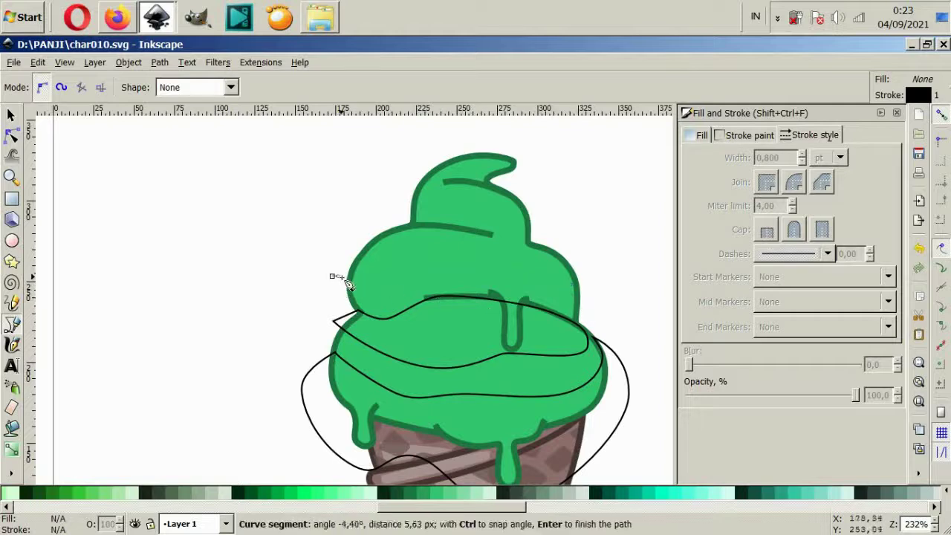
pyautogui.moveTo(342, 284); pyautogui.dragTo(388, 286)
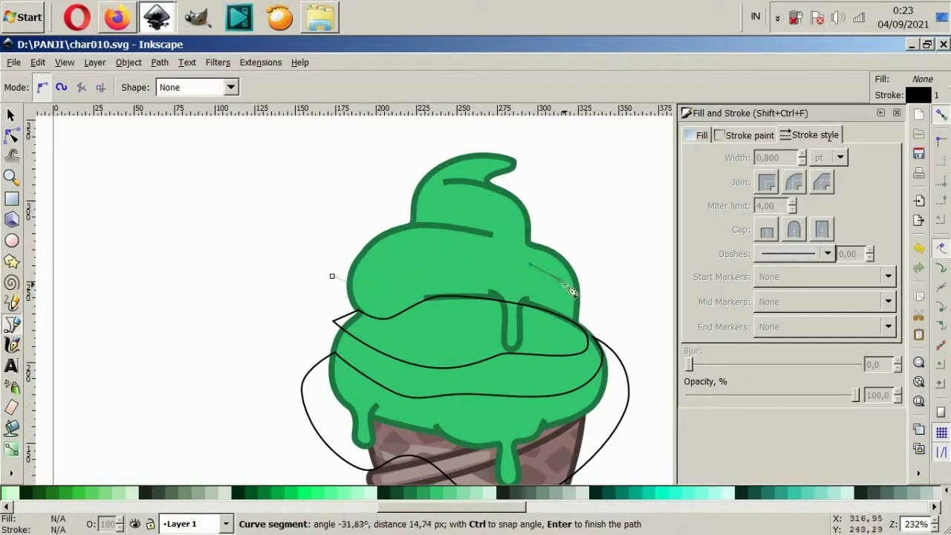
pyautogui.moveTo(571, 267); pyautogui.dragTo(606, 303)
pyautogui.moveTo(558, 254); pyautogui.dragTo(545, 245)
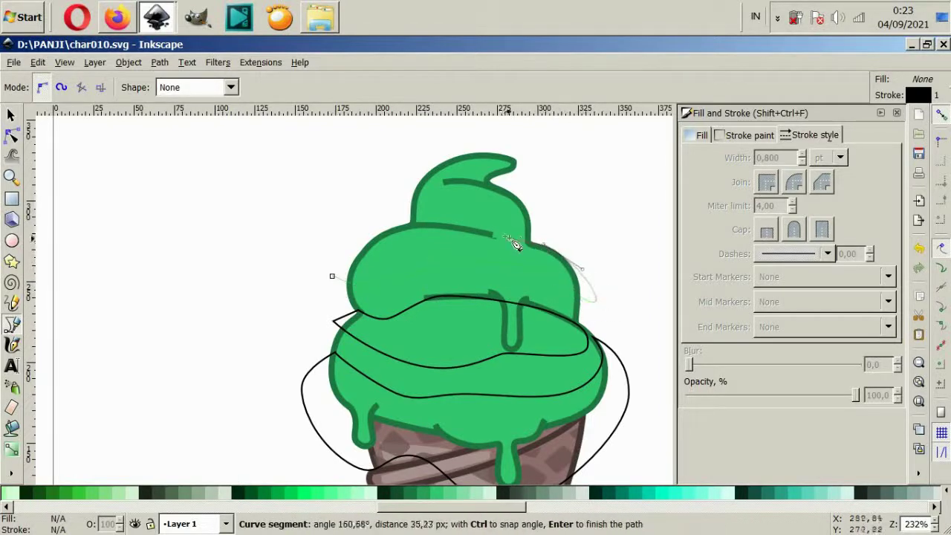
pyautogui.click(532, 251)
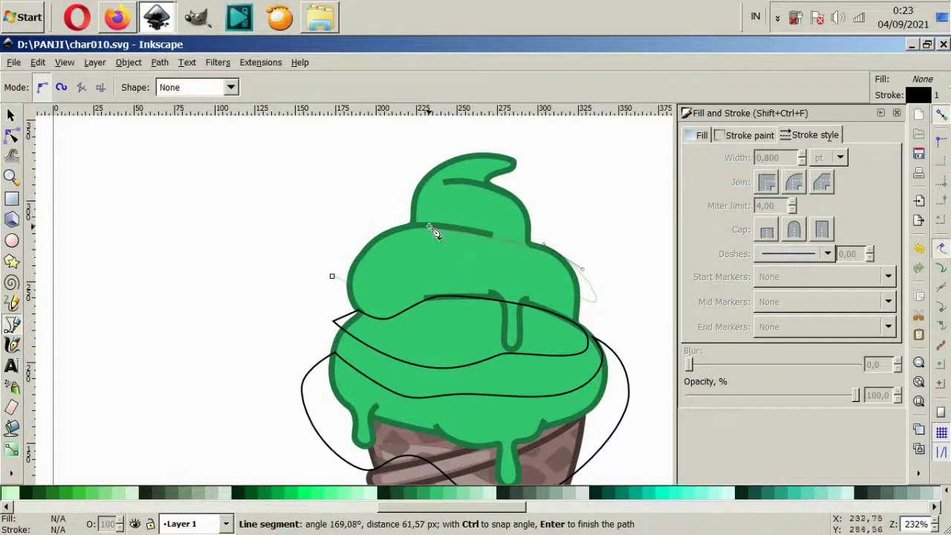
pyautogui.moveTo(396, 235); pyautogui.dragTo(371, 247)
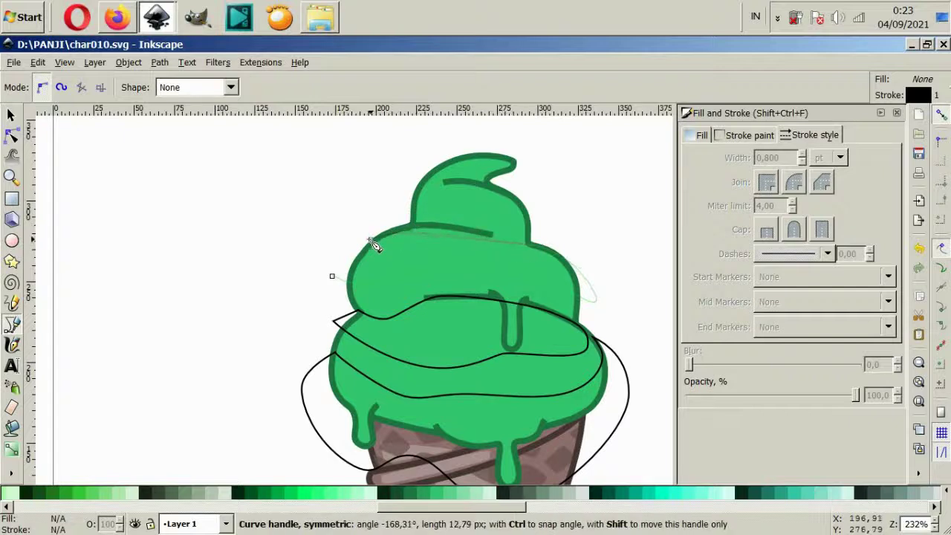
pyautogui.moveTo(332, 276); pyautogui.dragTo(334, 293)
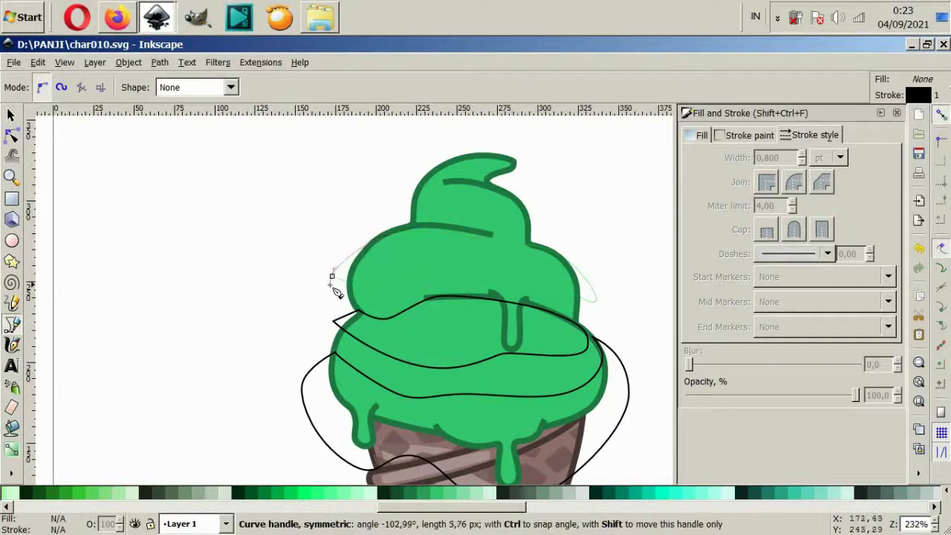
# Step: Draw a small closed curvy outline around the cream's top tip
pyautogui.click(429, 198)
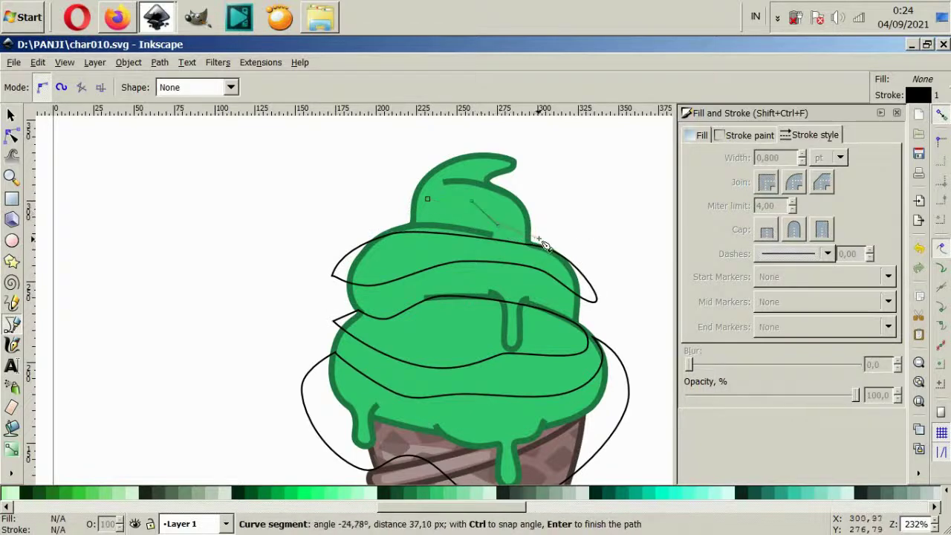
pyautogui.moveTo(544, 245); pyautogui.dragTo(559, 234)
pyautogui.moveTo(503, 196); pyautogui.dragTo(475, 187)
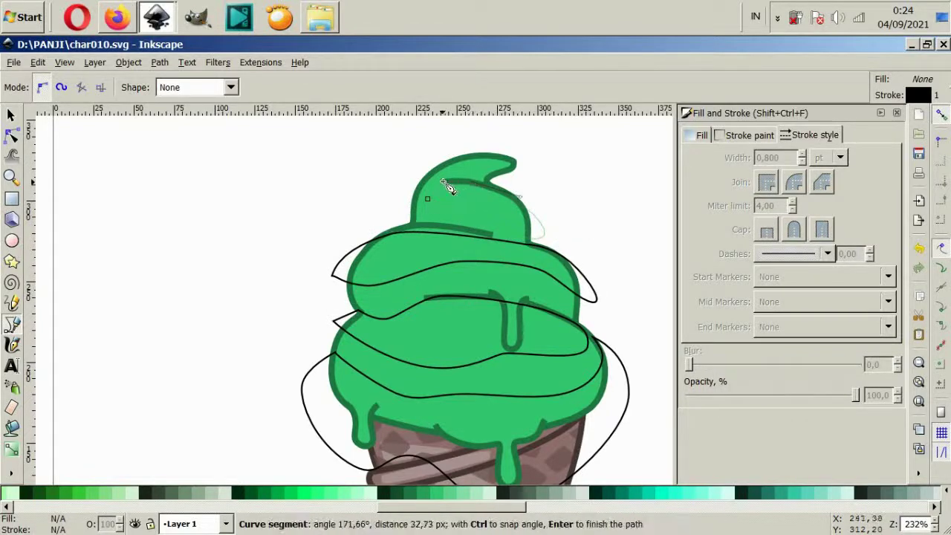
pyautogui.click(429, 200)
# Step: Raise the green cream above a swirl line and intersect them to clip the line
pyautogui.press('-')
pyautogui.press('-')
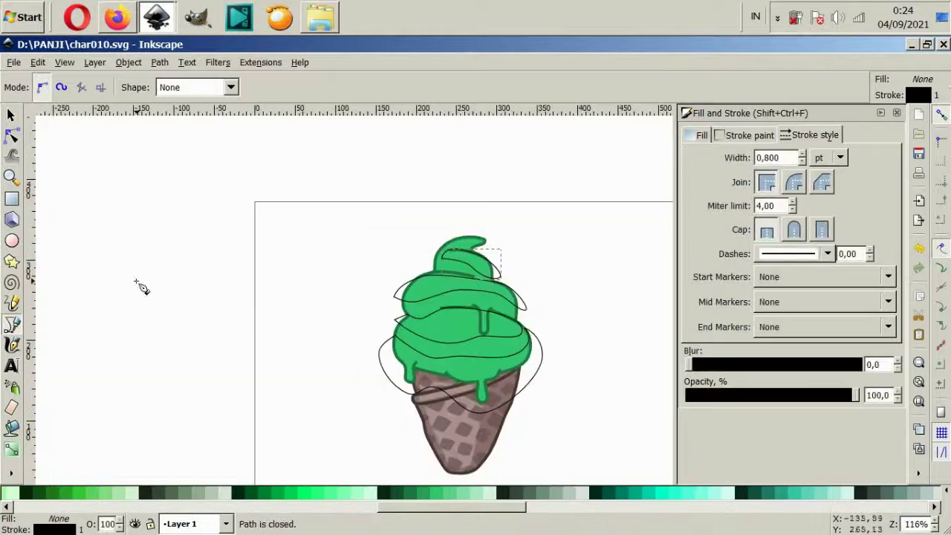
pyautogui.press('s')
pyautogui.press('+')
pyautogui.press('+')
pyautogui.click(439, 338)
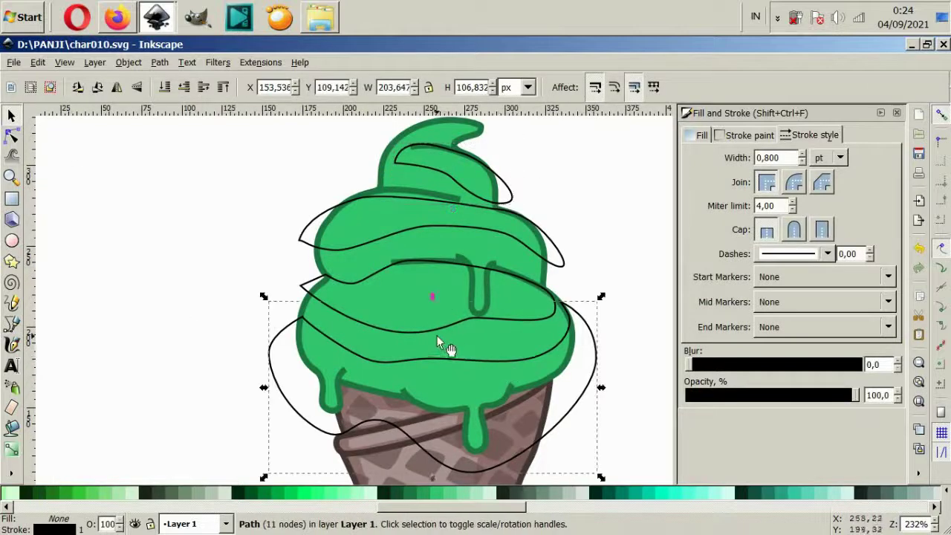
pyautogui.keyDown('shift'); pyautogui.click(358, 278); pyautogui.keyUp('shift')
pyautogui.click(250, 299)
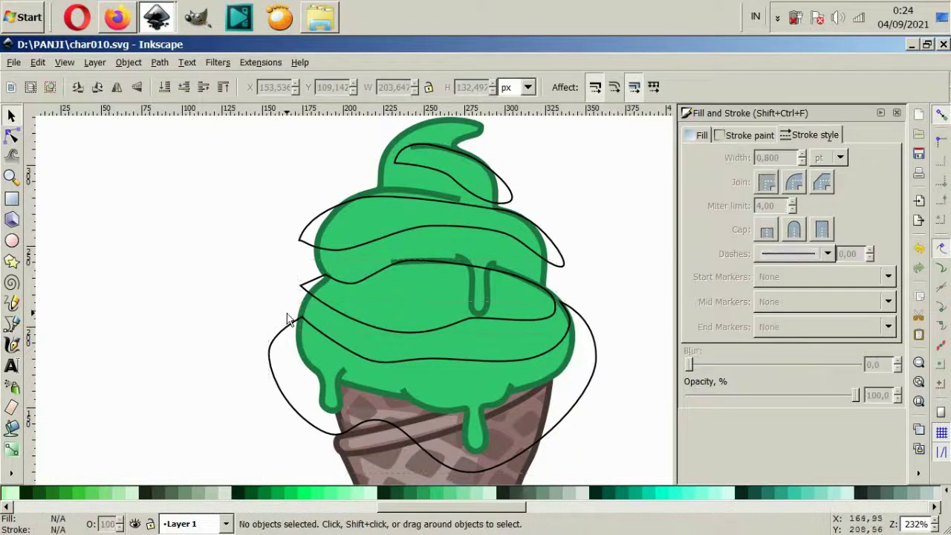
pyautogui.click(307, 304)
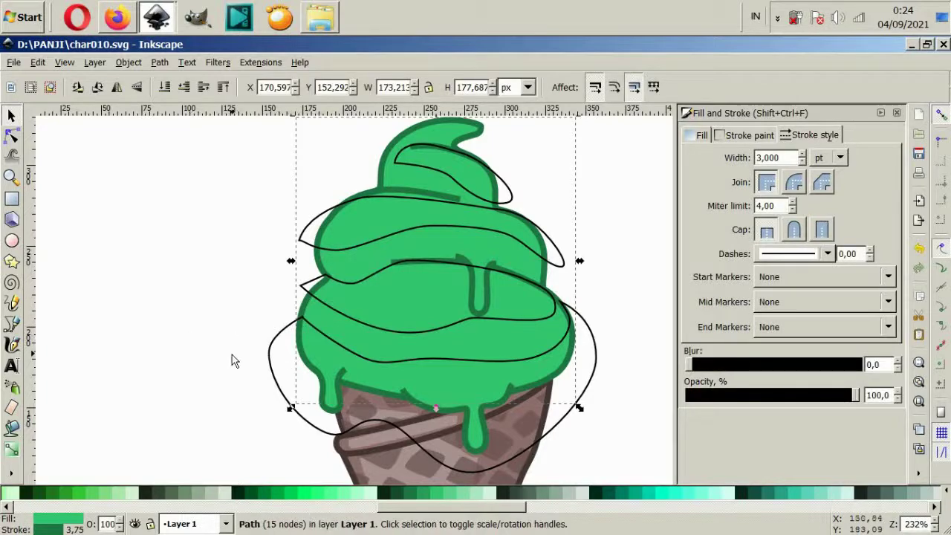
pyautogui.hotkey('ctrl', 'x')
pyautogui.hotkey('ctrl', 'alt', 'v')
pyautogui.keyDown('shift'); pyautogui.click(273, 351); pyautogui.keyUp('shift')
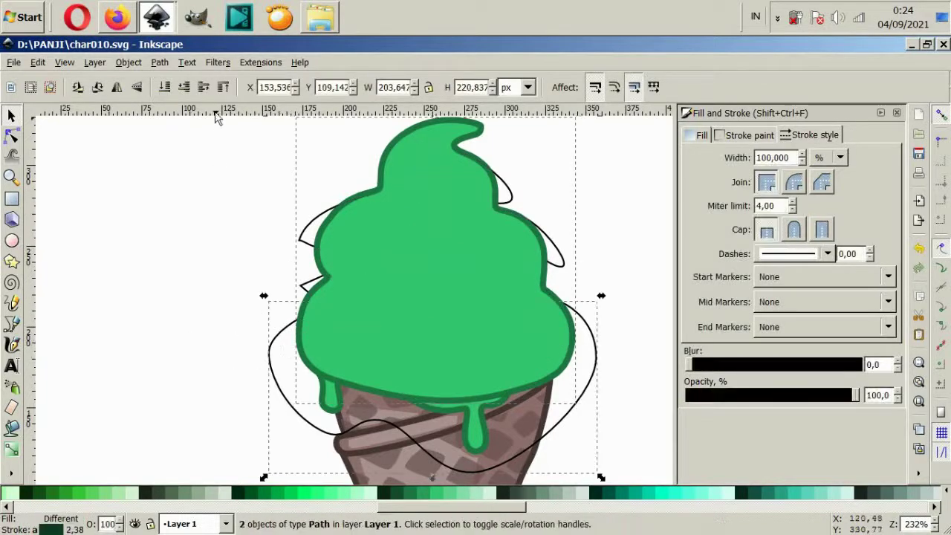
pyautogui.click(159, 62)
pyautogui.click(189, 169)
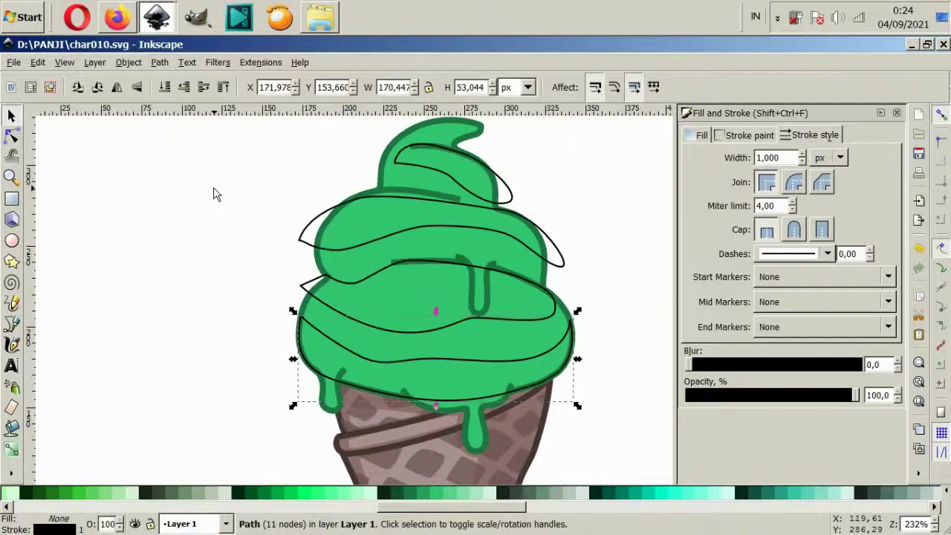
# Step: Apply Path > Intersection to another pair of paths to trim a second swirl band
pyautogui.click(301, 283)
pyautogui.keyDown('shift'); pyautogui.click(321, 298); pyautogui.keyUp('shift')
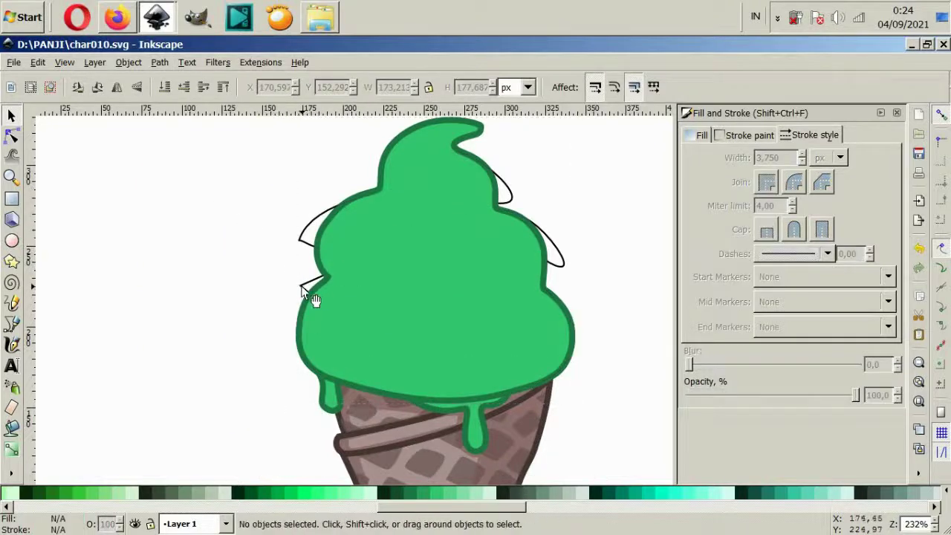
pyautogui.keyDown('shift'); pyautogui.click(323, 297); pyautogui.keyUp('shift')
pyautogui.click(159, 61)
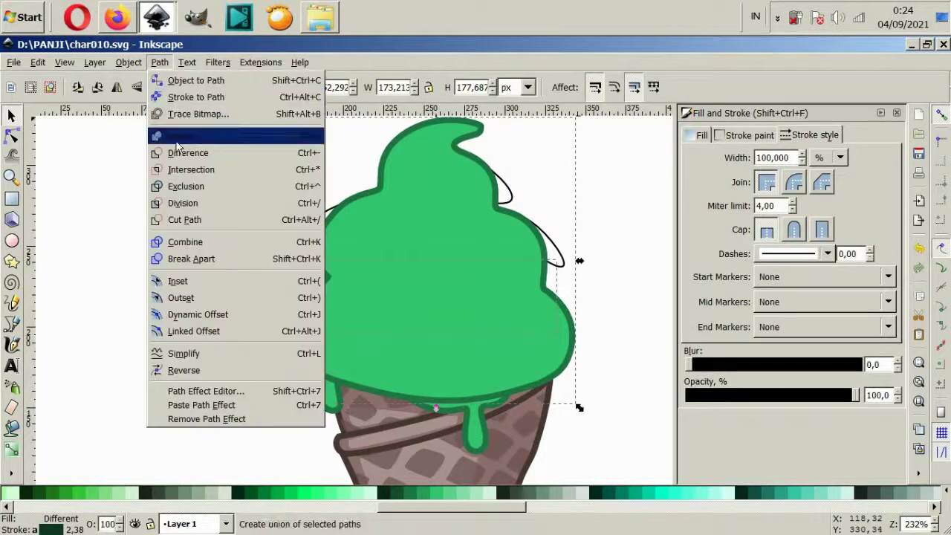
pyautogui.click(182, 170)
# Step: Raise the cream and use Path > Difference to remove the overhanging left tip outline
pyautogui.click(349, 218)
pyautogui.press('Home')
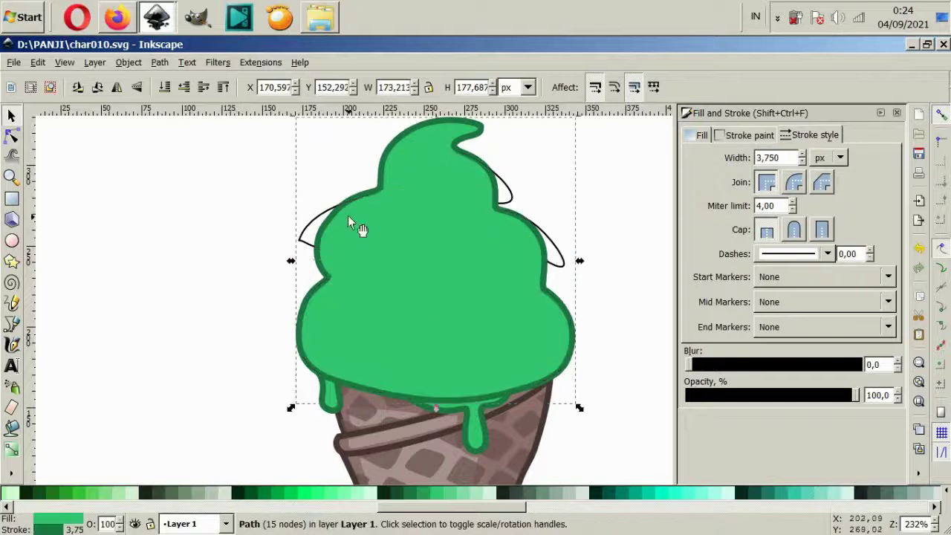
pyautogui.keyDown('shift'); pyautogui.click(305, 222); pyautogui.keyUp('shift')
pyautogui.click(159, 62)
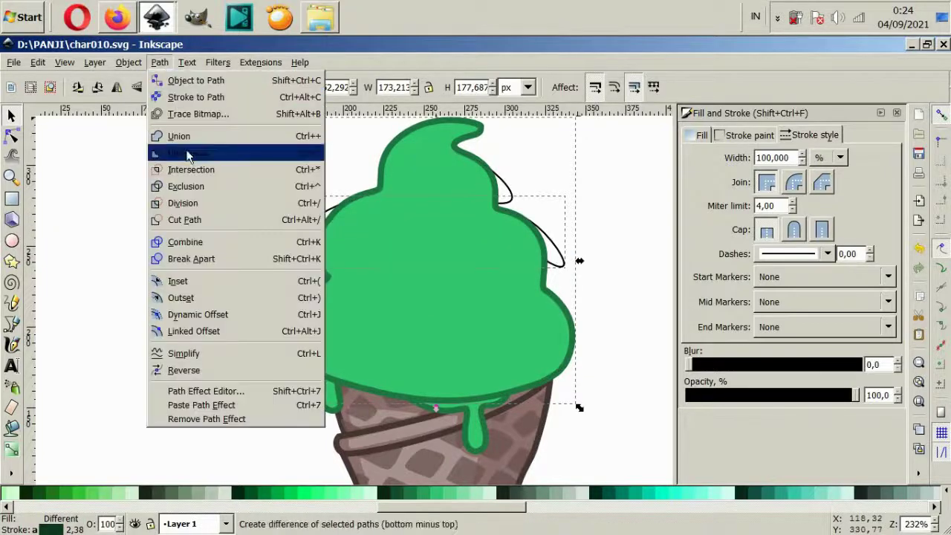
pyautogui.click(186, 154)
pyautogui.keyDown('ctrl'); pyautogui.click(469, 193); pyautogui.keyUp('ctrl')
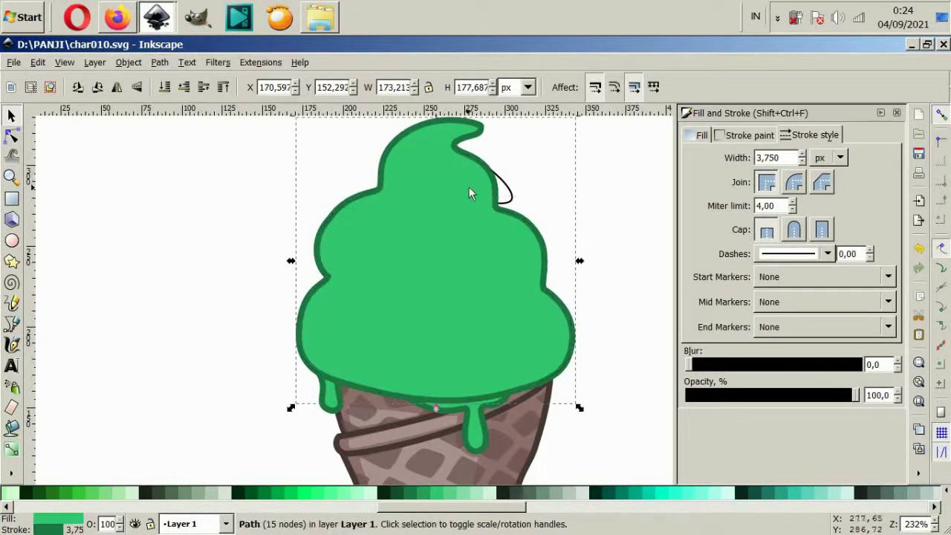
pyautogui.keyDown('shift'); pyautogui.click(510, 195); pyautogui.keyUp('shift')
pyautogui.click(159, 61)
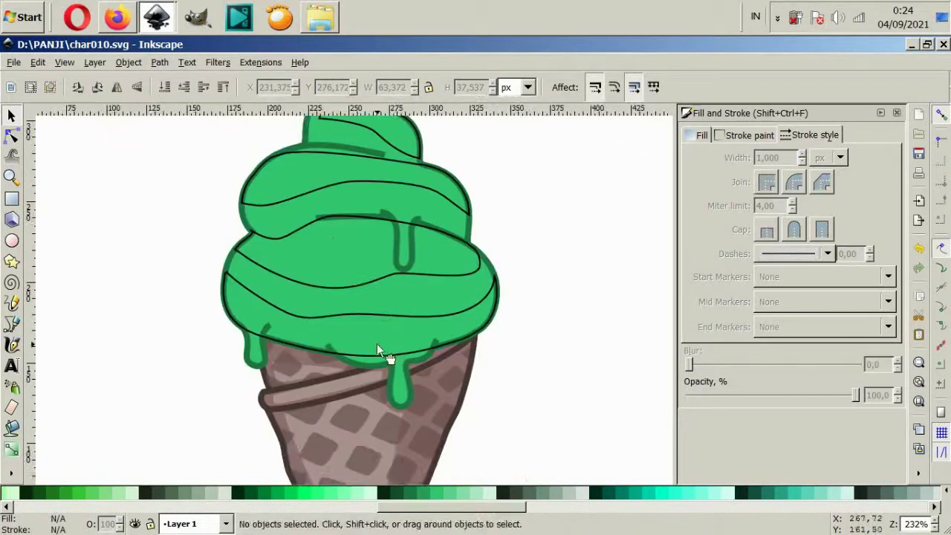
# Step: Try a brighter green fill on two cream bands and the top swirl tip, then undo it
pyautogui.click(377, 343)
pyautogui.keyDown('shift'); pyautogui.click(293, 202); pyautogui.keyUp('shift')
pyautogui.keyDown('shift'); pyautogui.click(383, 162); pyautogui.keyUp('shift')
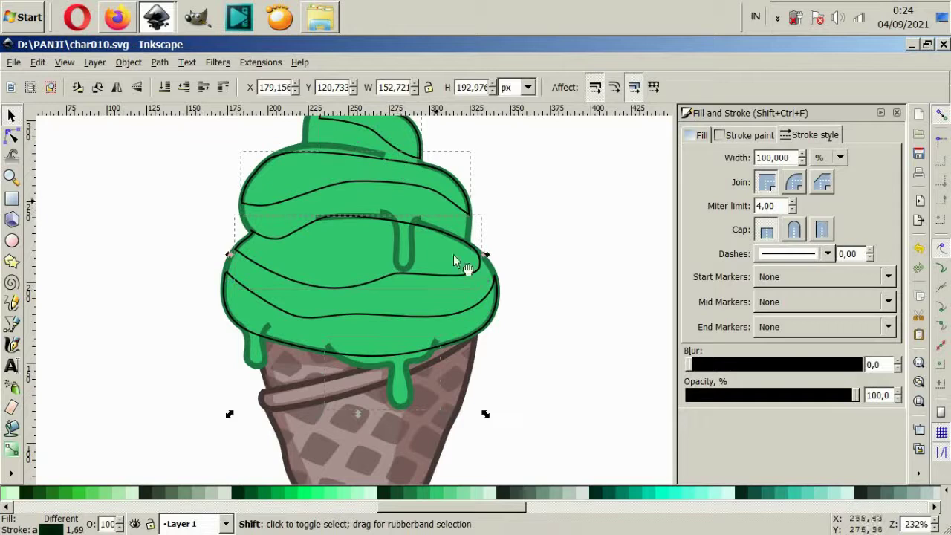
pyautogui.click(448, 494)
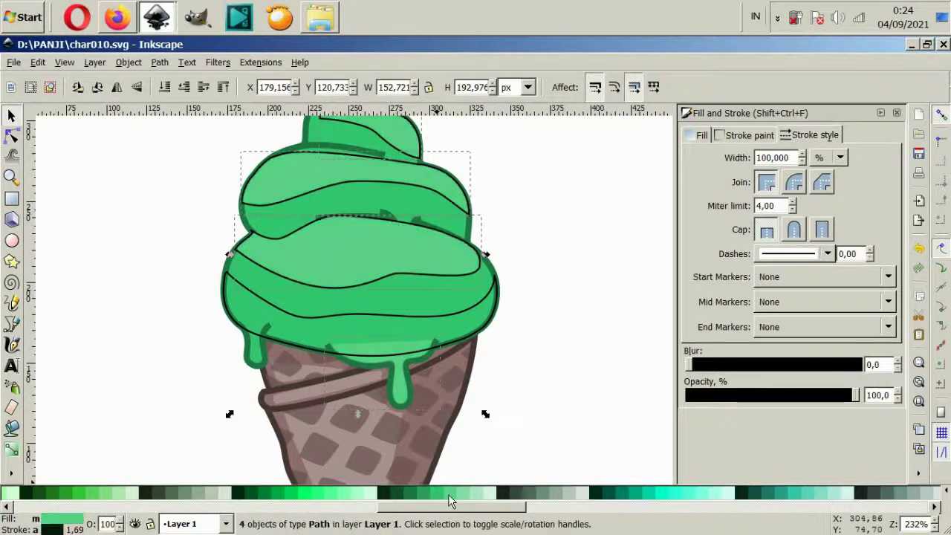
pyautogui.hotkey('ctrl', 'z')
pyautogui.click(479, 410)
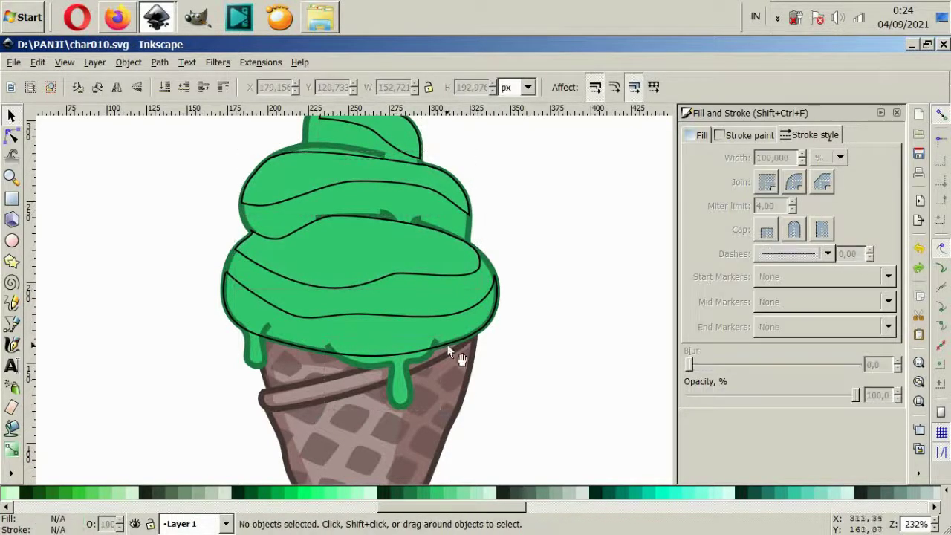
# Step: Test a lighter green fill on the cream base shape, revert it, and reselect the base
pyautogui.click(443, 334)
pyautogui.keyDown('shift'); pyautogui.click(321, 216); pyautogui.keyUp('shift')
pyautogui.keyDown('shift'); pyautogui.click(290, 200); pyautogui.keyUp('shift')
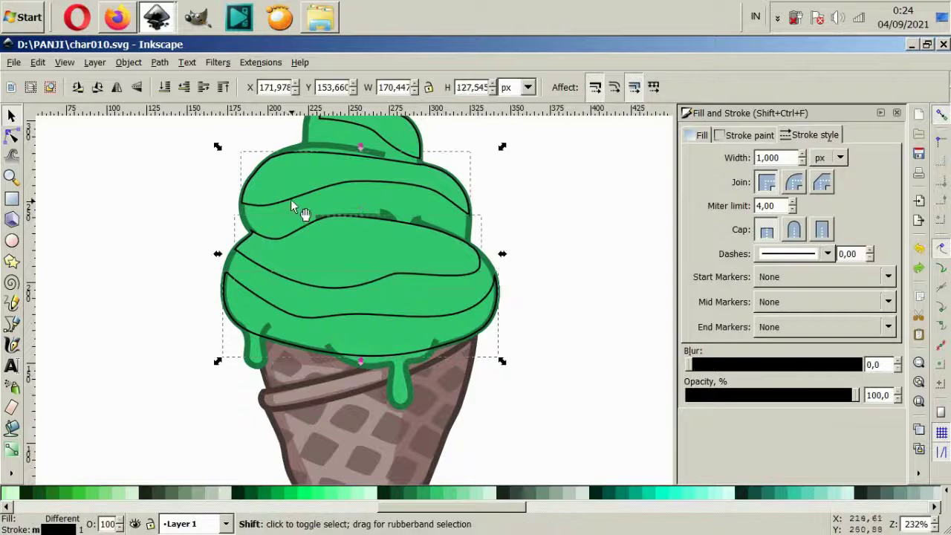
pyautogui.click(525, 246)
pyautogui.keyDown('ctrl'); pyautogui.click(306, 299); pyautogui.keyUp('ctrl')
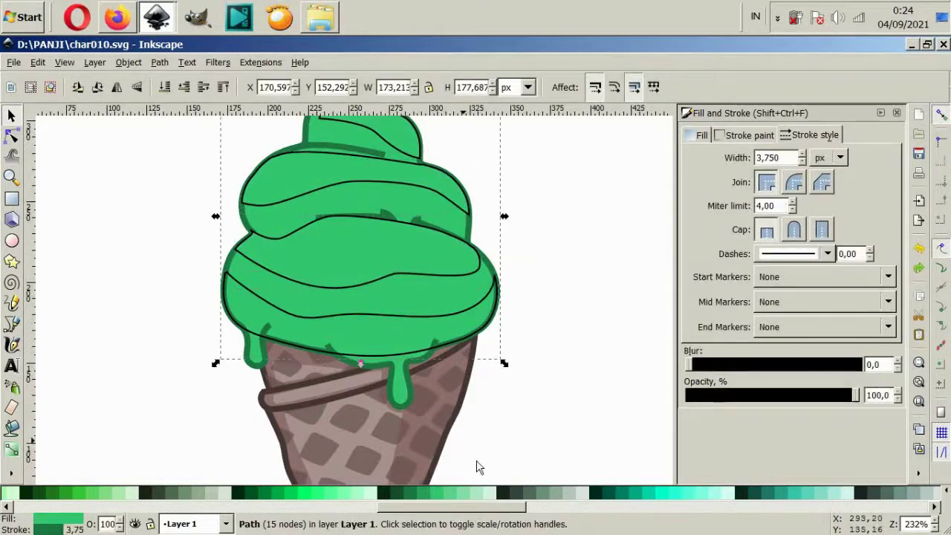
pyautogui.click(449, 495)
pyautogui.hotkey('ctrl', 'z')
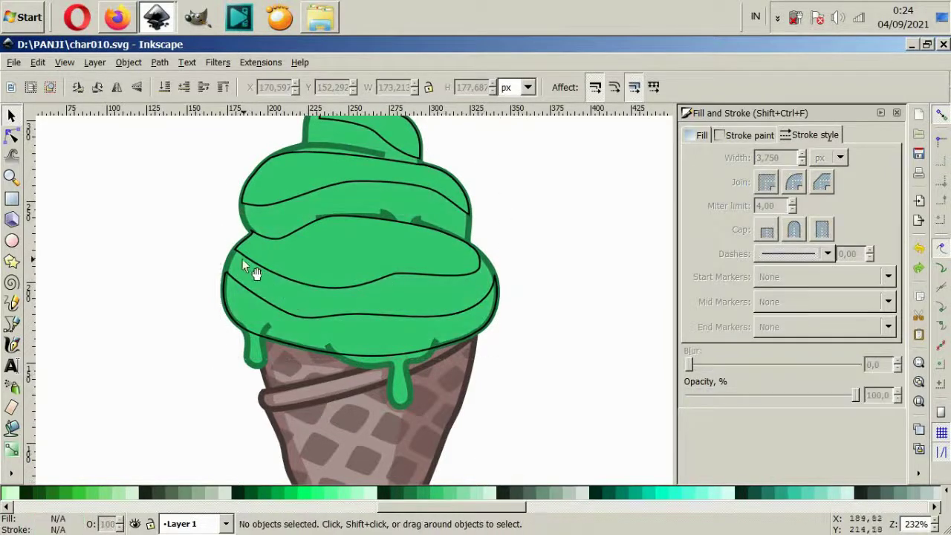
pyautogui.moveTo(242, 261); pyautogui.dragTo(179, 256)
pyautogui.hotkey('ctrl', 'z')
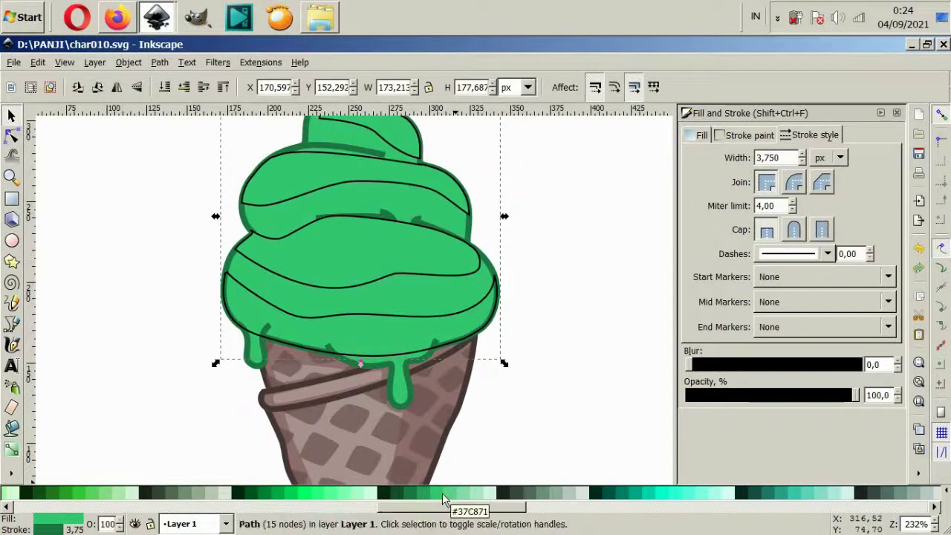
pyautogui.click(461, 494)
# Step: Fill the two drips and the cream base with lighter green #5FD38D
pyautogui.click(514, 442)
pyautogui.keyDown('ctrl'); pyautogui.scroll(-1, 476, 392); pyautogui.keyUp('ctrl')
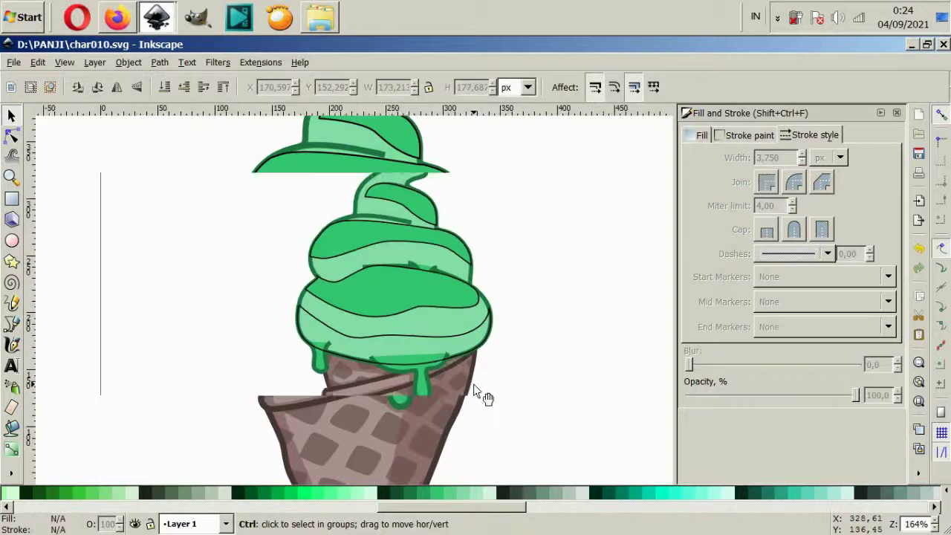
pyautogui.keyDown('ctrl'); pyautogui.scroll(2, 424, 325); pyautogui.keyUp('ctrl')
pyautogui.click(415, 438)
pyautogui.keyDown('shift'); pyautogui.click(211, 402); pyautogui.keyUp('shift')
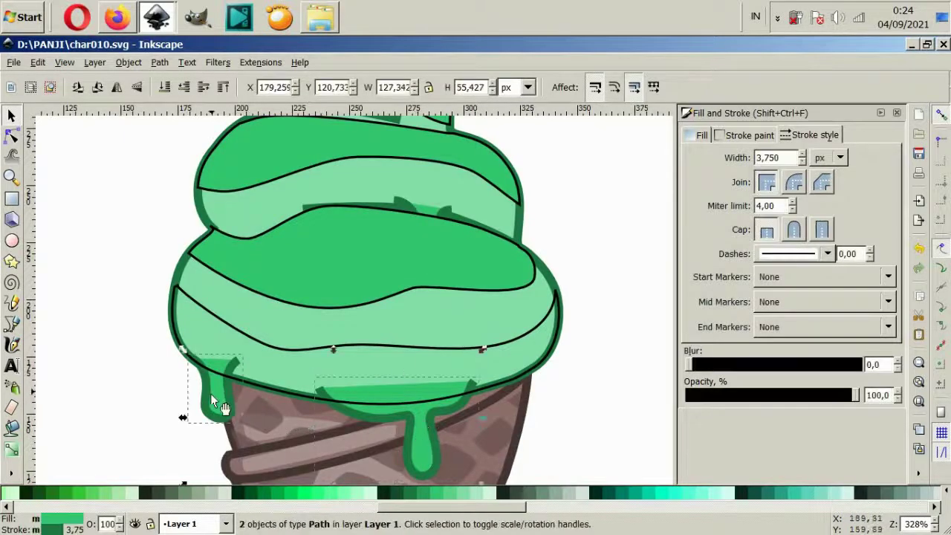
pyautogui.click(448, 494)
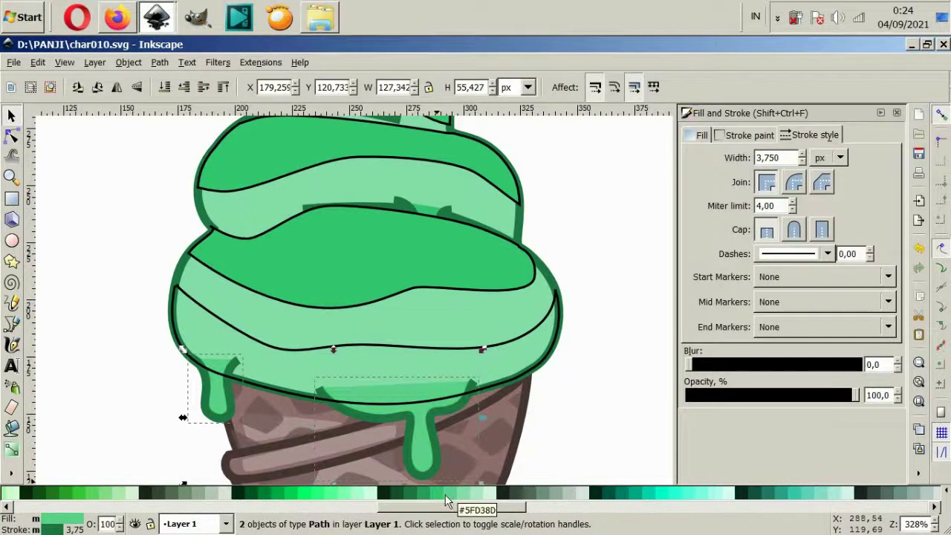
pyautogui.click(384, 374)
pyautogui.click(449, 494)
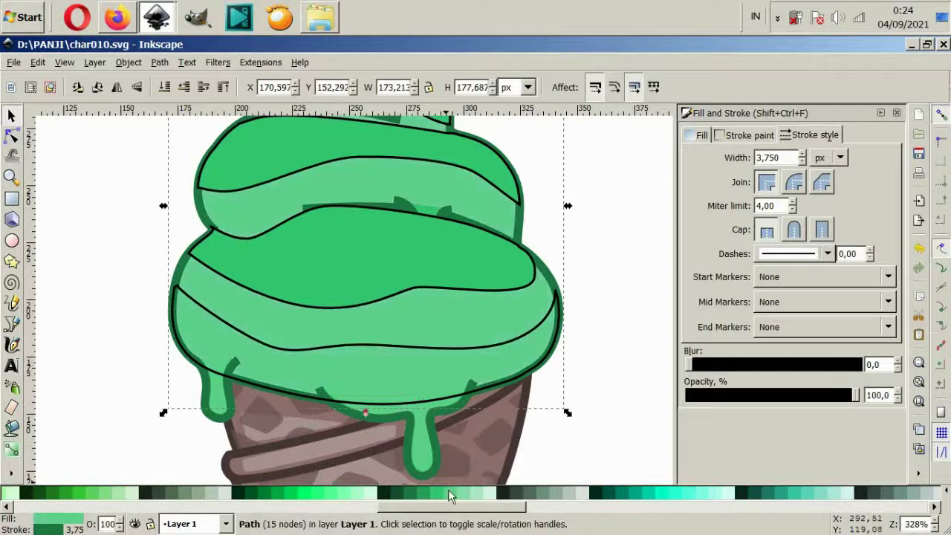
pyautogui.press('Escape')
# Step: Fill the lower band pieces and left drip darker green, and set the lower band's stroke to none
pyautogui.click(481, 366)
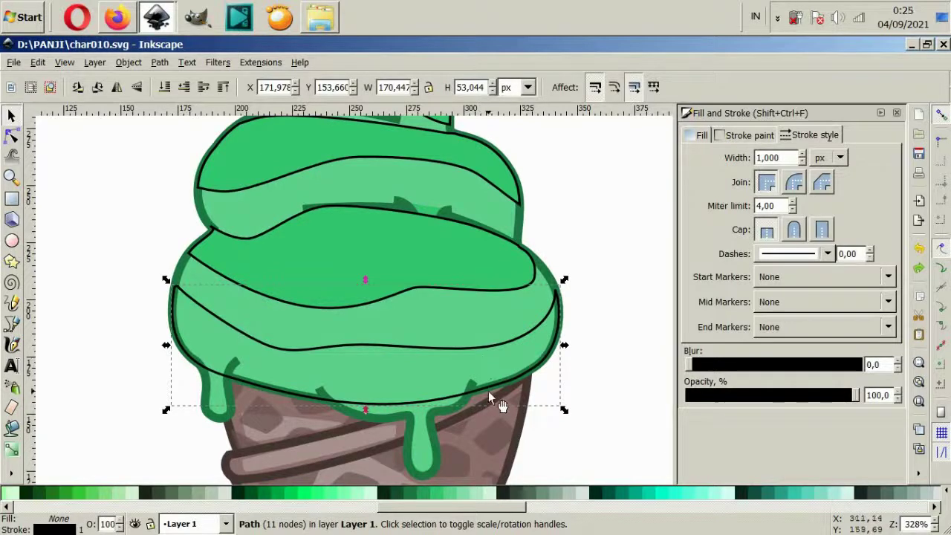
pyautogui.keyDown('shift'); pyautogui.click(275, 435); pyautogui.keyUp('shift')
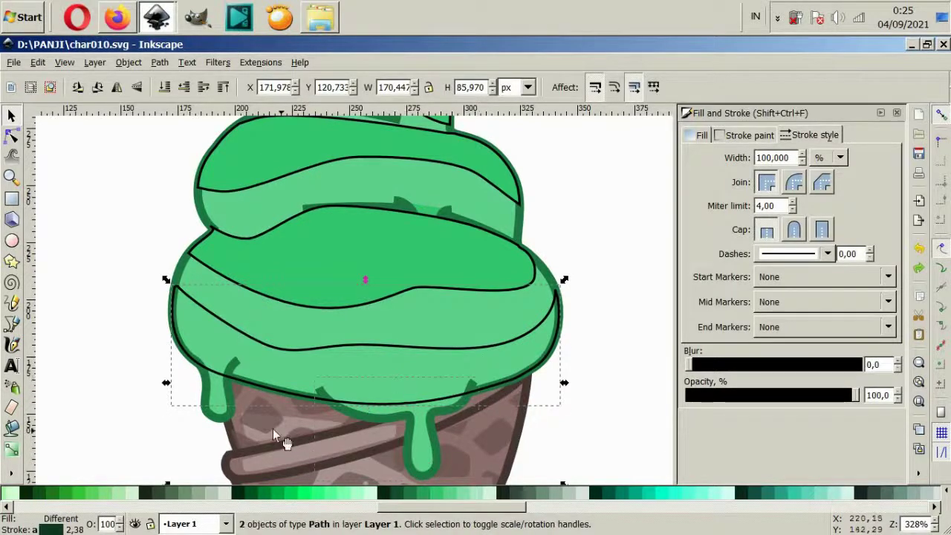
pyautogui.keyDown('shift'); pyautogui.click(209, 399); pyautogui.keyUp('shift')
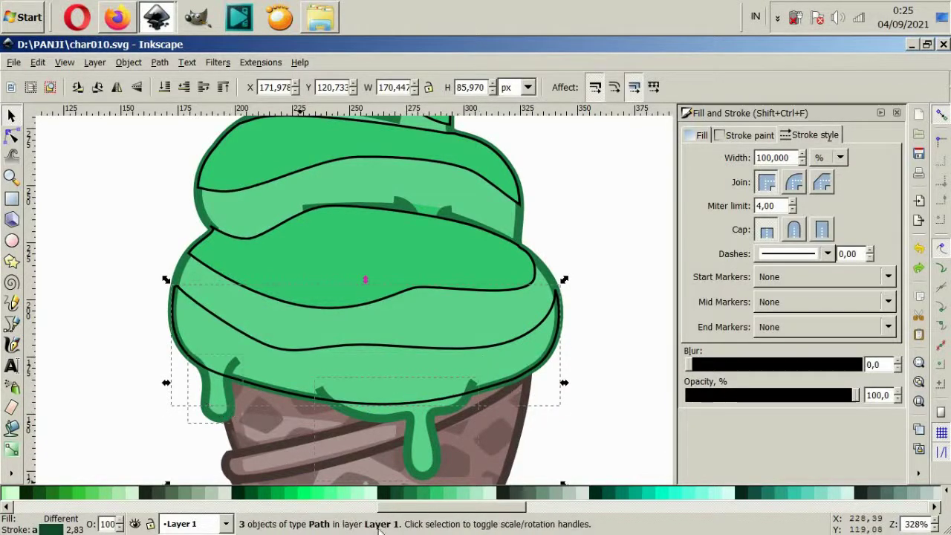
pyautogui.click(437, 494)
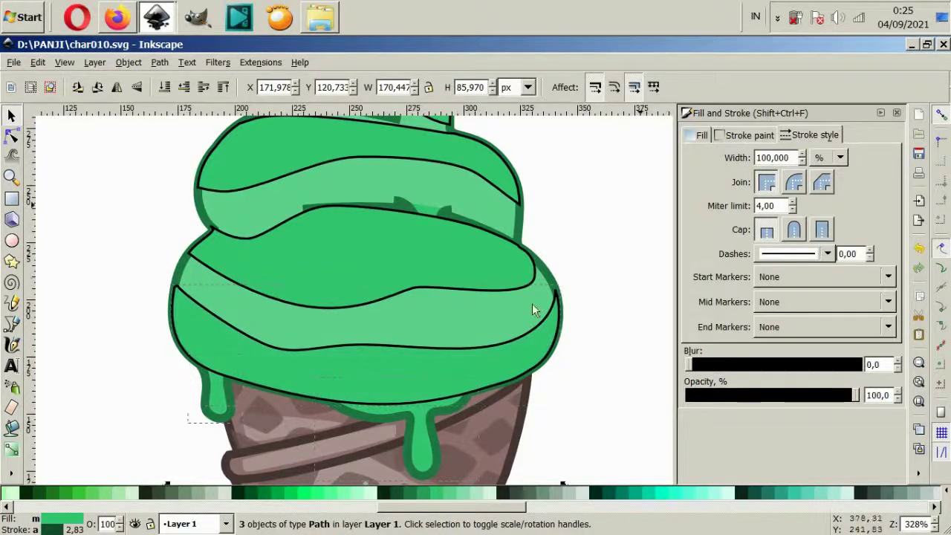
pyautogui.press('Tab')
pyautogui.click(729, 139)
pyautogui.click(699, 159)
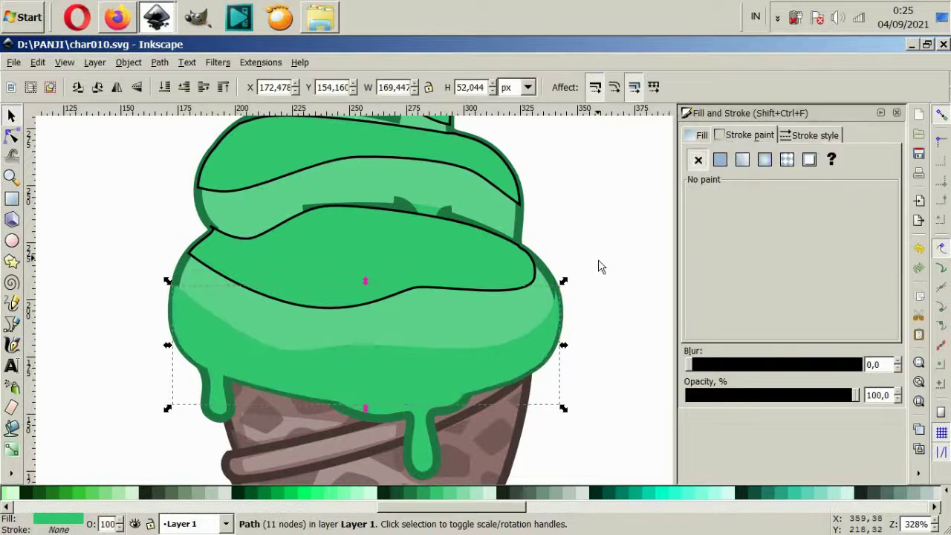
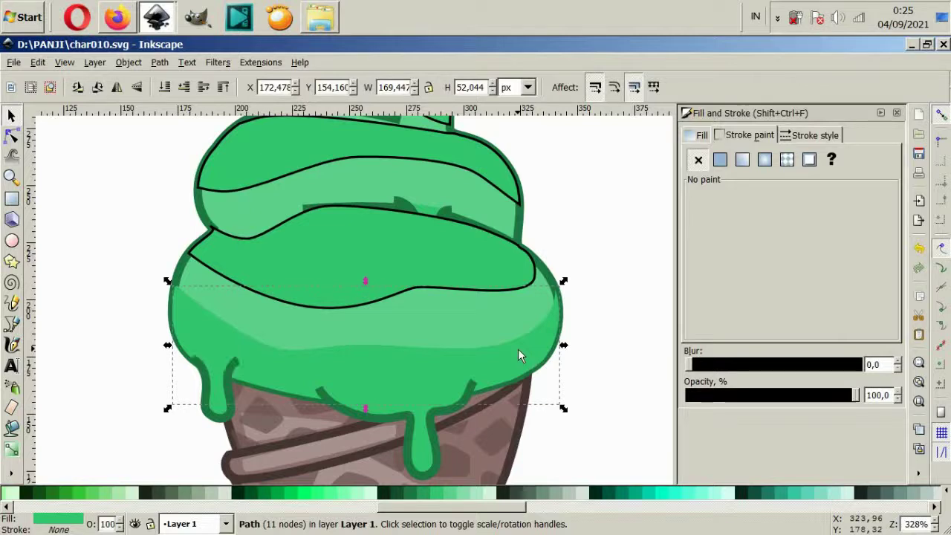
# Step: Remove the black outline from the three shading stripes on the cream
pyautogui.click(312, 205)
pyautogui.keyDown('shift'); pyautogui.click(380, 201); pyautogui.keyUp('shift')
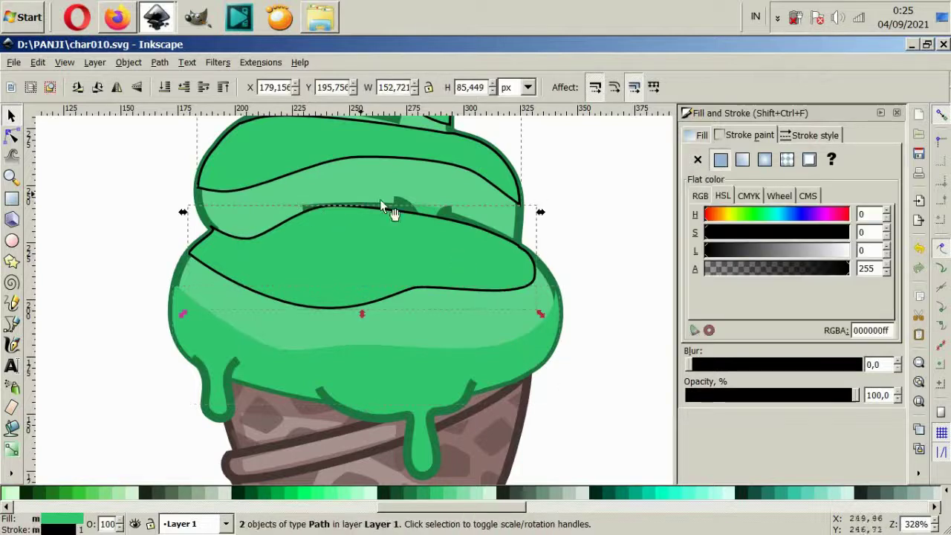
pyautogui.scroll(4, 379, 201)
pyautogui.keyDown('shift'); pyautogui.click(417, 221); pyautogui.keyUp('shift')
pyautogui.click(698, 159)
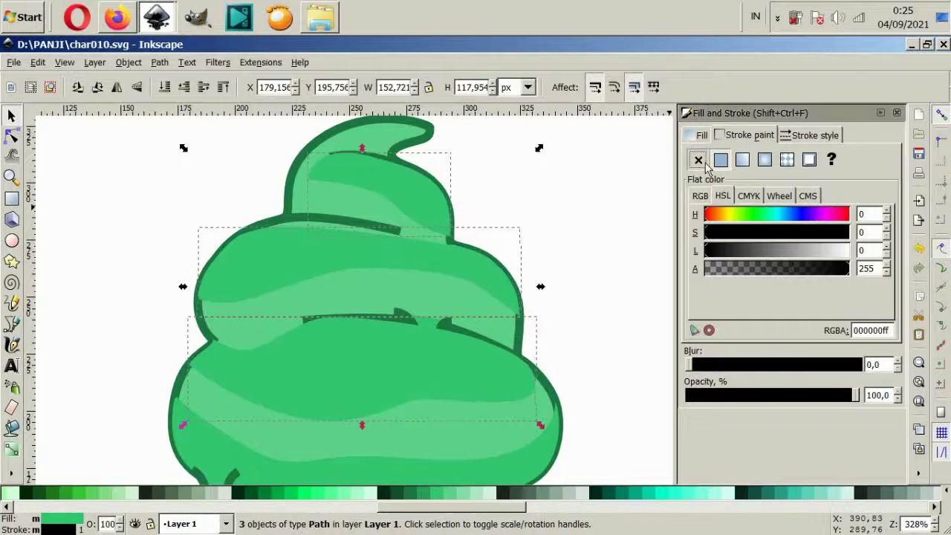
pyautogui.press('Escape')
# Step: Raise the cream's main outline shape to the top and set its fill to none
pyautogui.press('5')
pyautogui.scroll(1, 490, 372)
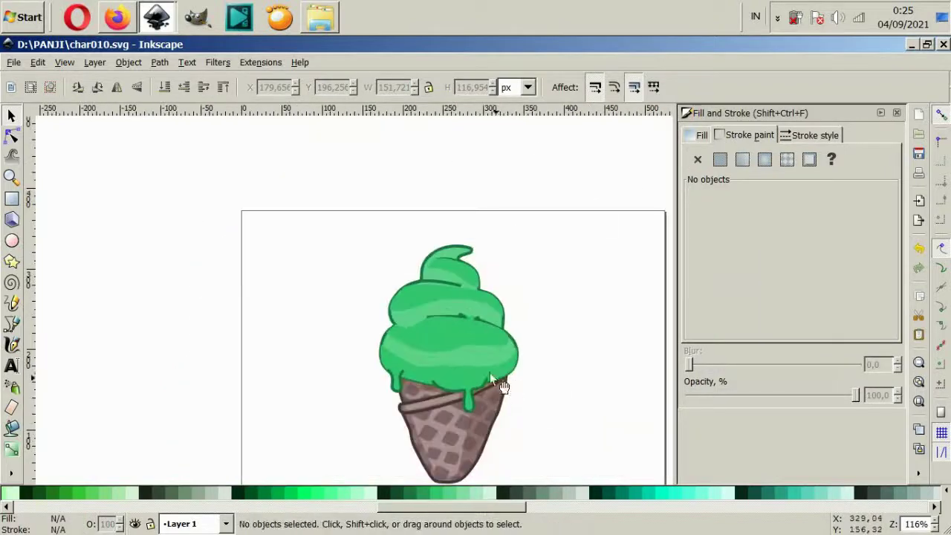
pyautogui.click(490, 367)
pyautogui.scroll(2, 482, 361)
pyautogui.click(483, 361)
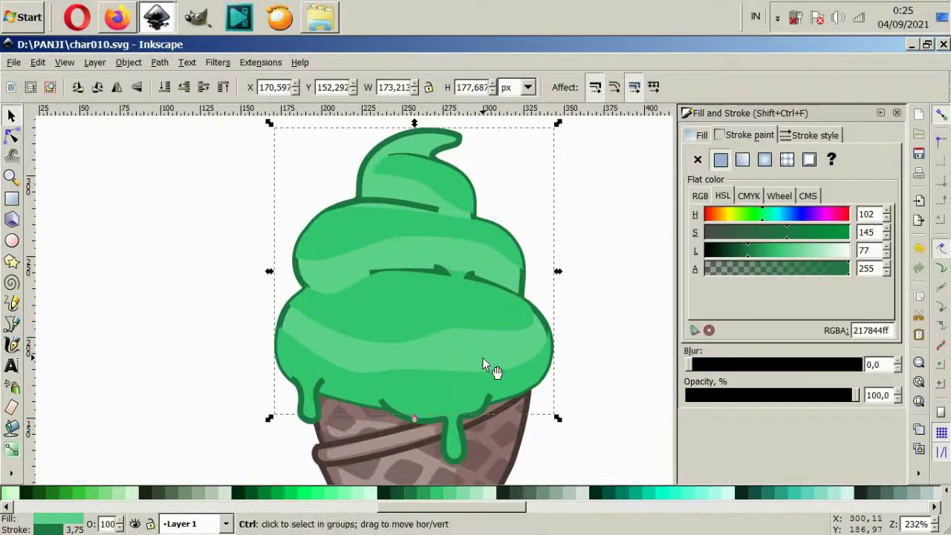
pyautogui.press('Home')
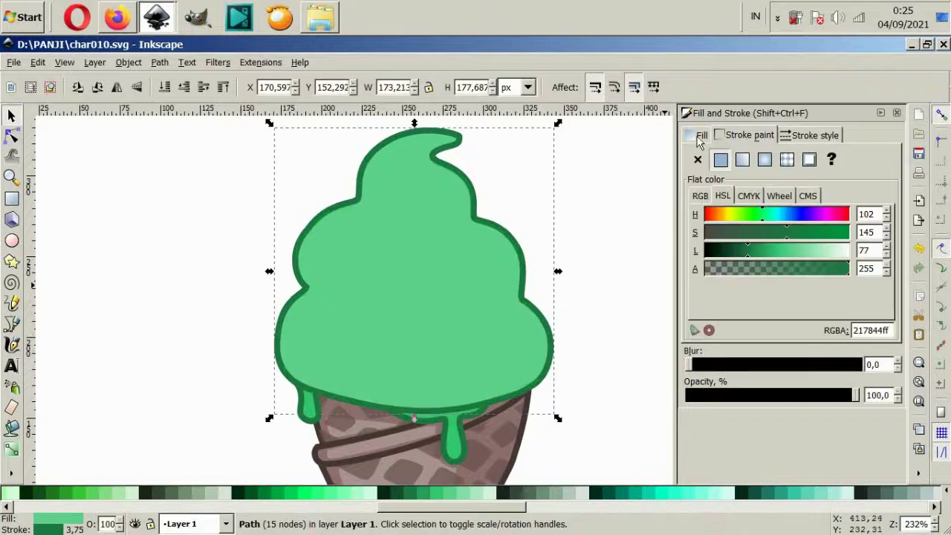
pyautogui.click(698, 159)
pyautogui.click(530, 266)
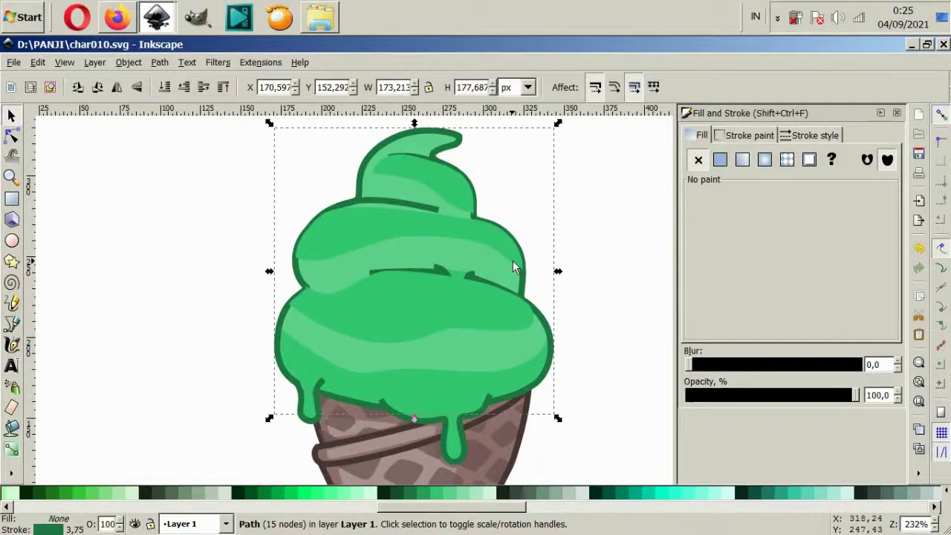
# Step: Check the shading stripes and raise the top swirl's small dark line one level
pyautogui.click(333, 254)
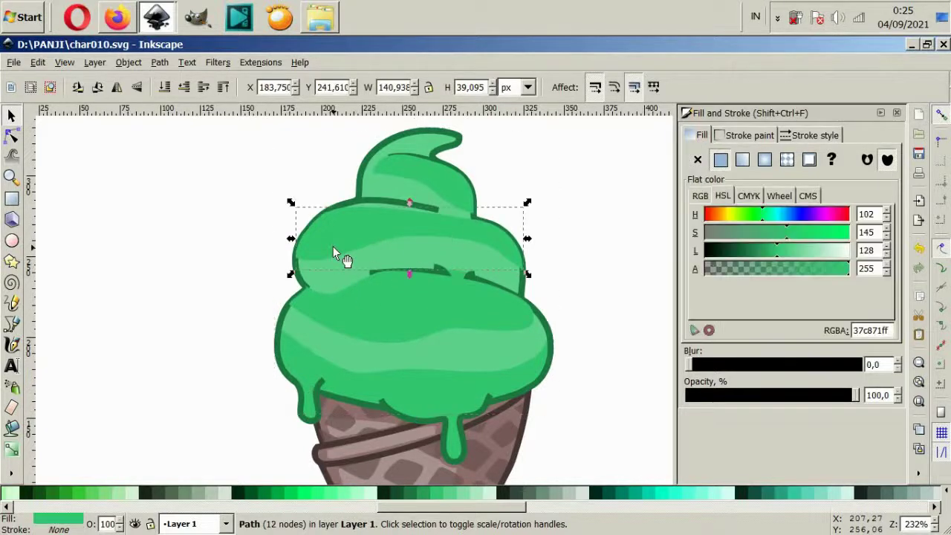
pyautogui.click(364, 329)
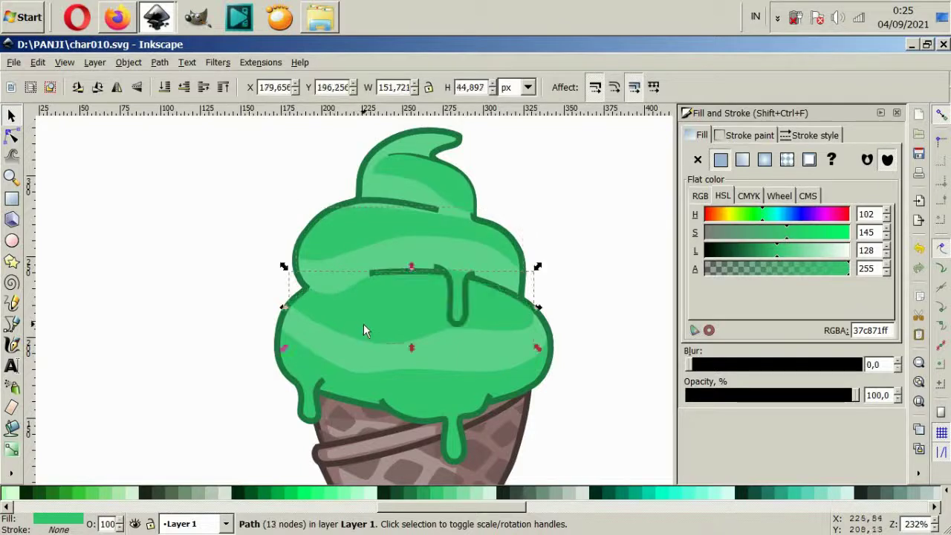
pyautogui.click(476, 200)
pyautogui.press('pageup')
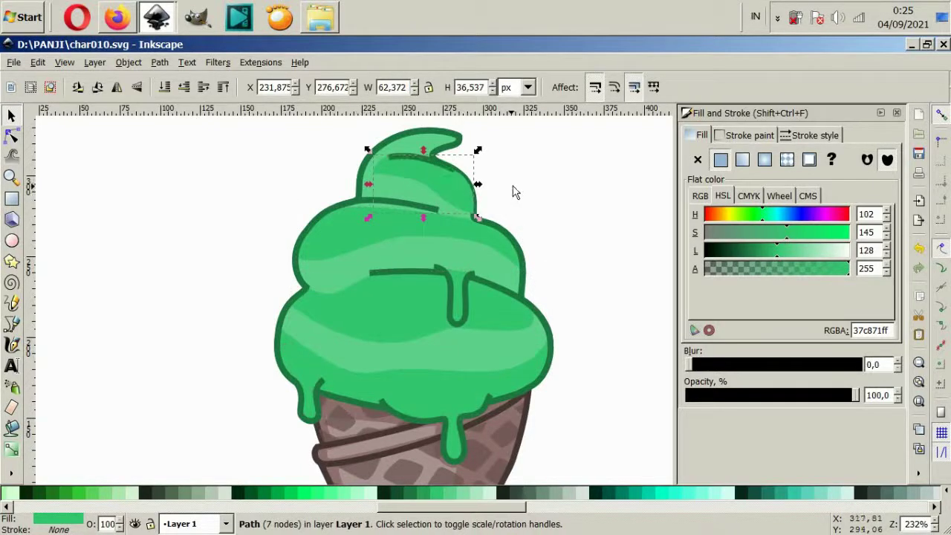
pyautogui.click(519, 212)
pyautogui.keyDown('ctrl'); pyautogui.scroll(-3, 535, 238); pyautogui.keyUp('ctrl')
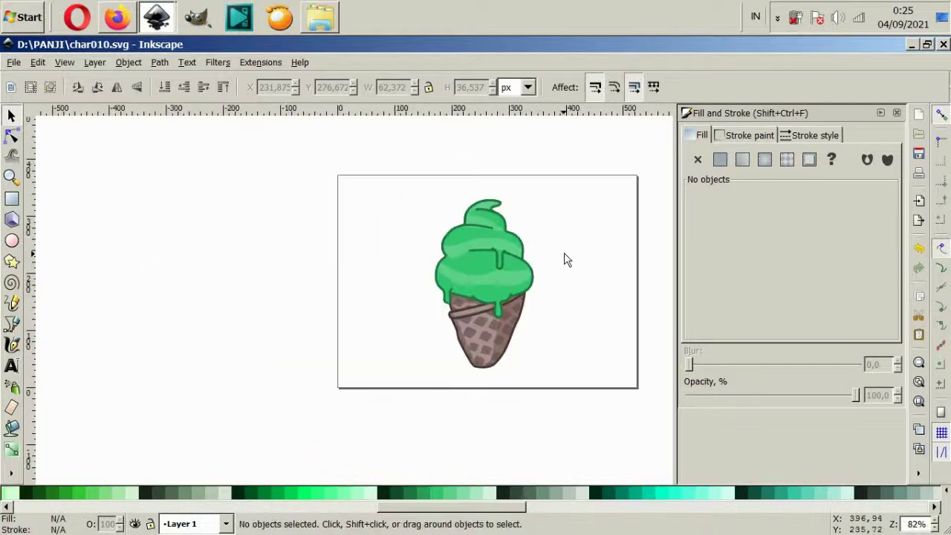
pyautogui.keyDown('ctrl'); pyautogui.scroll(2, 455, 356); pyautogui.keyUp('ctrl')
pyautogui.keyDown('ctrl'); pyautogui.scroll(-1, 456, 353); pyautogui.keyUp('ctrl')
pyautogui.keyDown('ctrl'); pyautogui.scroll(-3, 456, 353); pyautogui.keyUp('ctrl')
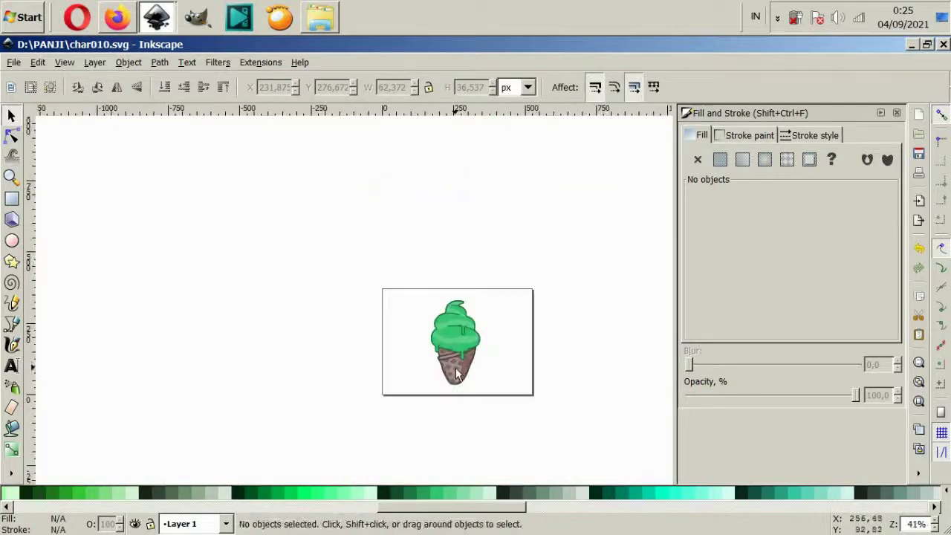
pyautogui.keyDown('ctrl'); pyautogui.scroll(2, 460, 370); pyautogui.keyUp('ctrl')
pyautogui.keyDown('ctrl'); pyautogui.scroll(1, 459, 371); pyautogui.keyUp('ctrl')
pyautogui.keyDown('ctrl'); pyautogui.scroll(1, 459, 370); pyautogui.keyUp('ctrl')
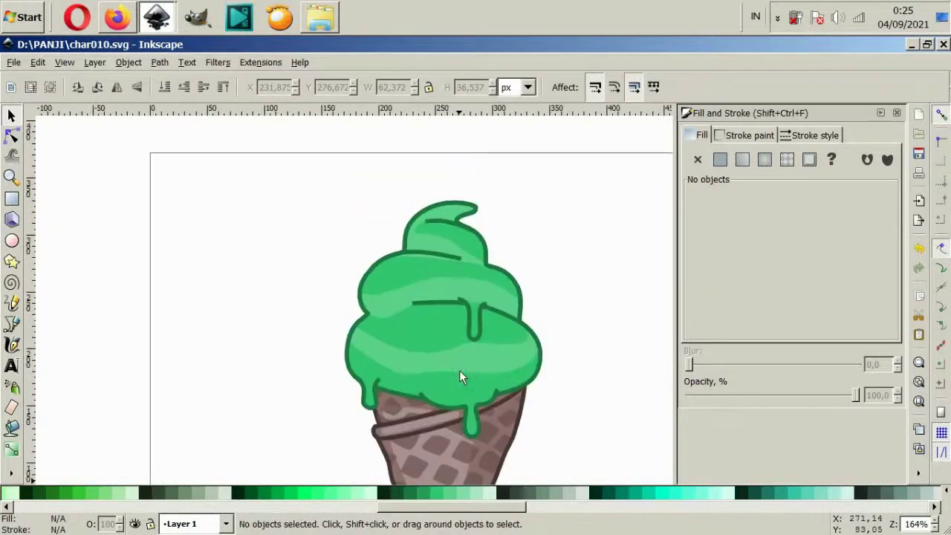
pyautogui.keyDown('ctrl'); pyautogui.scroll(-1, 459, 370); pyautogui.keyUp('ctrl')
pyautogui.keyDown('ctrl'); pyautogui.scroll(1, 460, 370); pyautogui.keyUp('ctrl')
pyautogui.keyDown('ctrl'); pyautogui.scroll(-2, 459, 357); pyautogui.keyUp('ctrl')
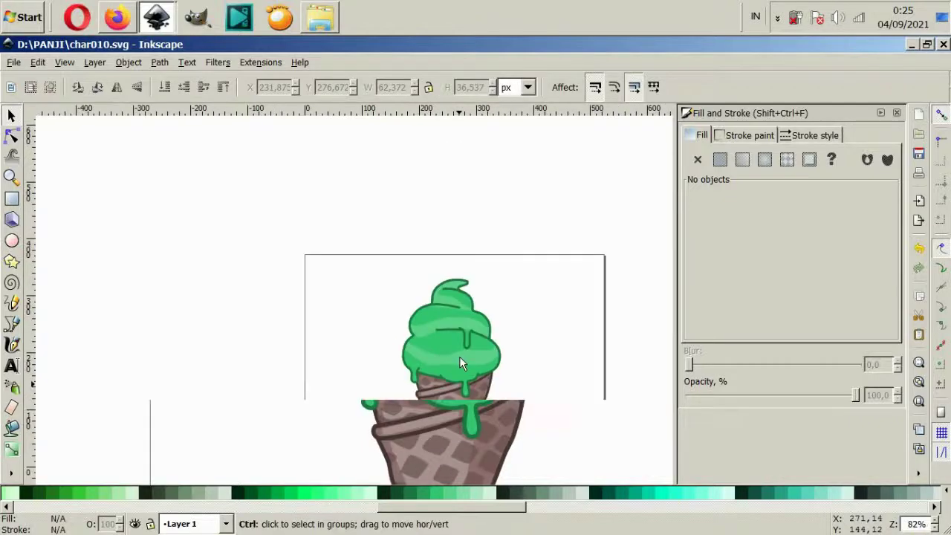
pyautogui.keyDown('ctrl'); pyautogui.scroll(1, 349, 376); pyautogui.keyUp('ctrl')
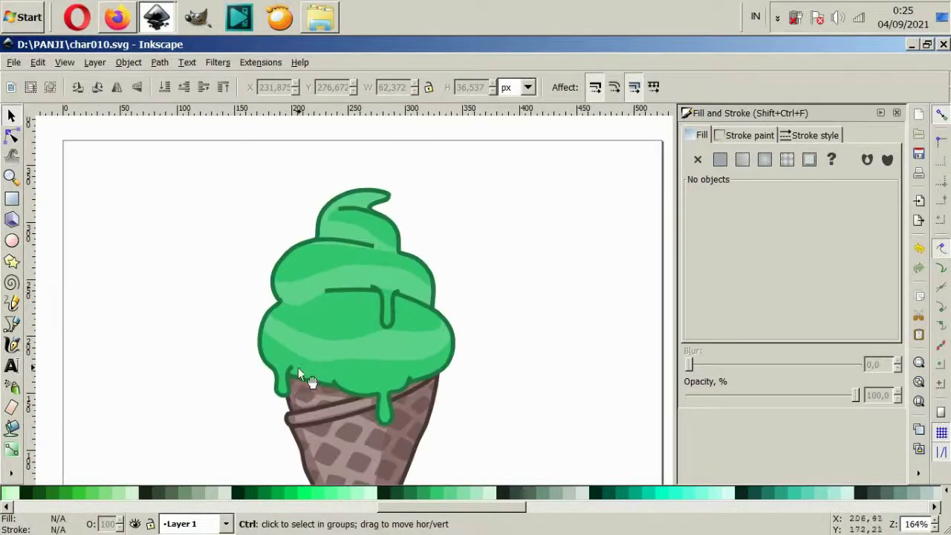
pyautogui.keyDown('ctrl'); pyautogui.scroll(1, 324, 372); pyautogui.keyUp('ctrl')
pyautogui.keyDown('ctrl'); pyautogui.scroll(1, 319, 282); pyautogui.keyUp('ctrl')
# Step: Draw the first rounded sprinkle shape on the cream with the Bezier tool
pyautogui.click(11, 323)
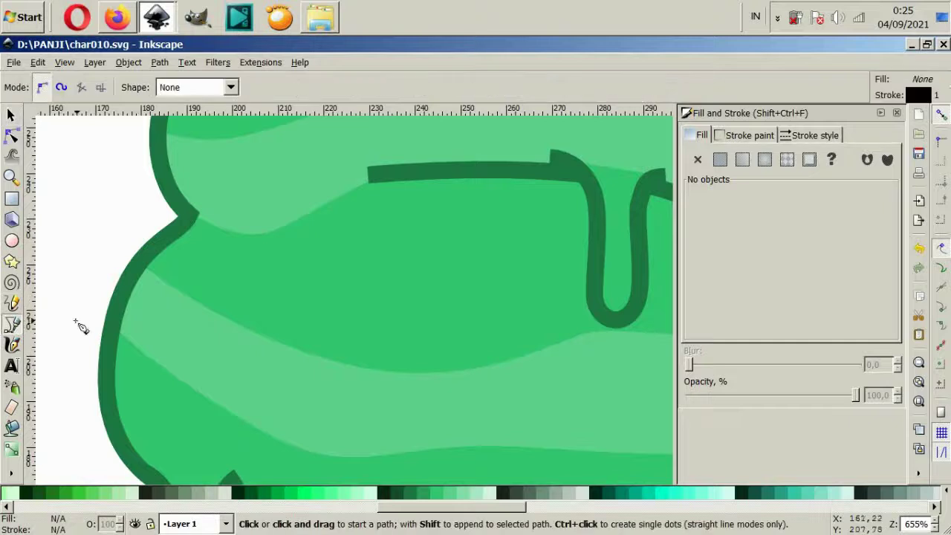
pyautogui.click(190, 313)
pyautogui.moveTo(217, 284); pyautogui.dragTo(251, 287)
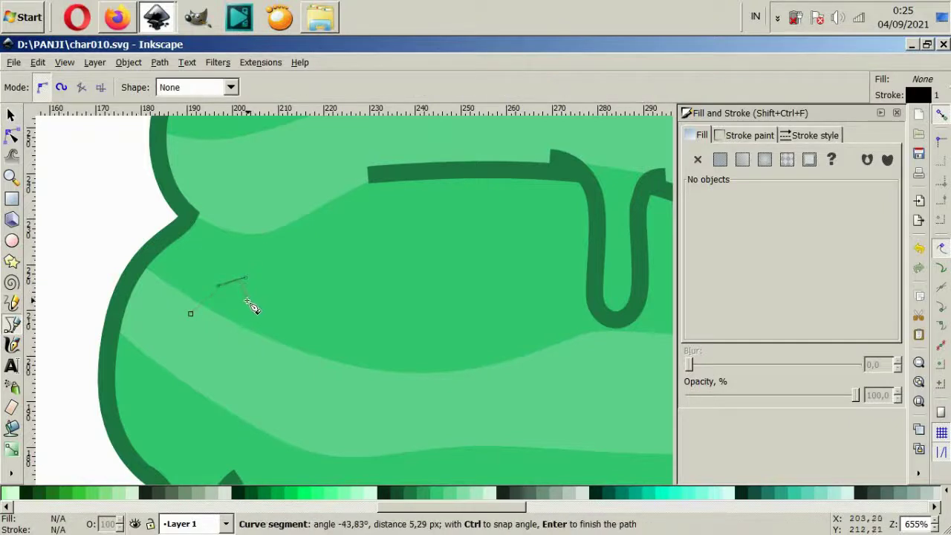
pyautogui.click(248, 302)
pyautogui.moveTo(210, 338)
pyautogui.mouseDown()
pyautogui.moveTo(196, 338)
pyautogui.moveTo(191, 310)
pyautogui.mouseUp()
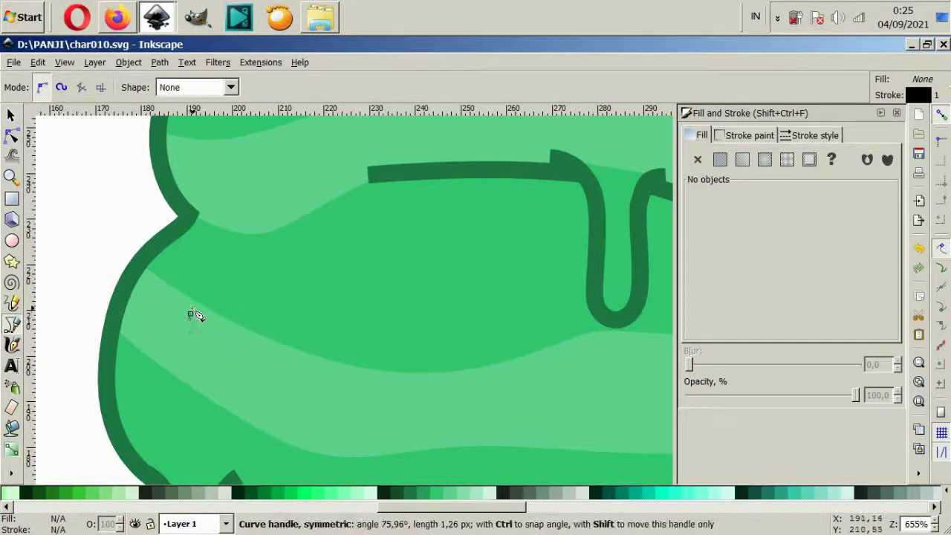
pyautogui.click(276, 323)
# Step: Draw the second and third rounded sprinkle shapes beside and below the first
pyautogui.moveTo(291, 302); pyautogui.dragTo(307, 305)
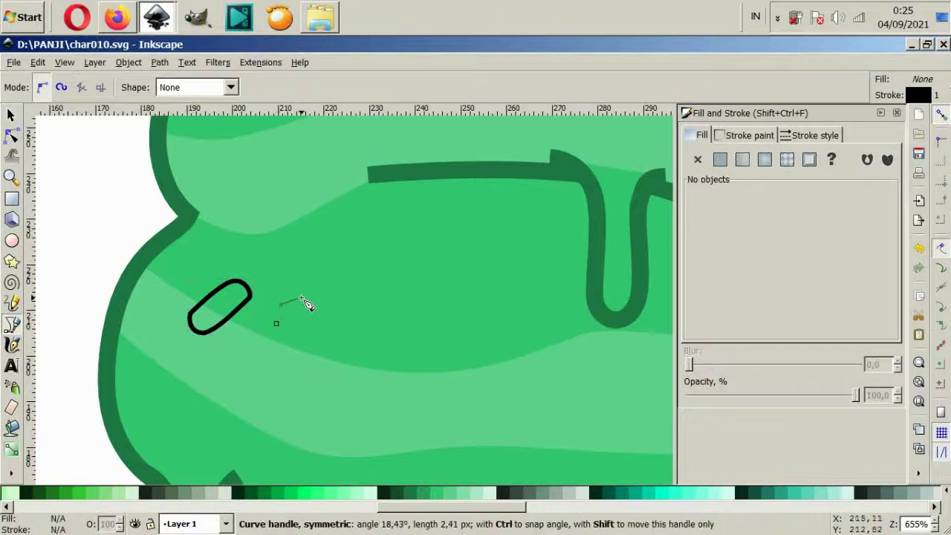
pyautogui.click(369, 323)
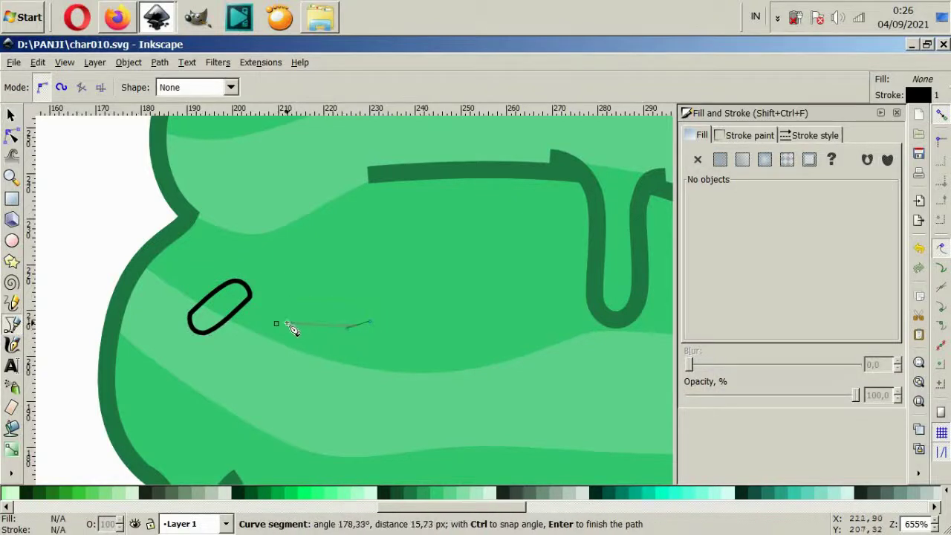
pyautogui.moveTo(277, 324)
pyautogui.mouseDown()
pyautogui.moveTo(275, 372)
pyautogui.moveTo(311, 405)
pyautogui.mouseUp()
pyautogui.click(272, 365)
pyautogui.moveTo(250, 366); pyautogui.dragTo(249, 357)
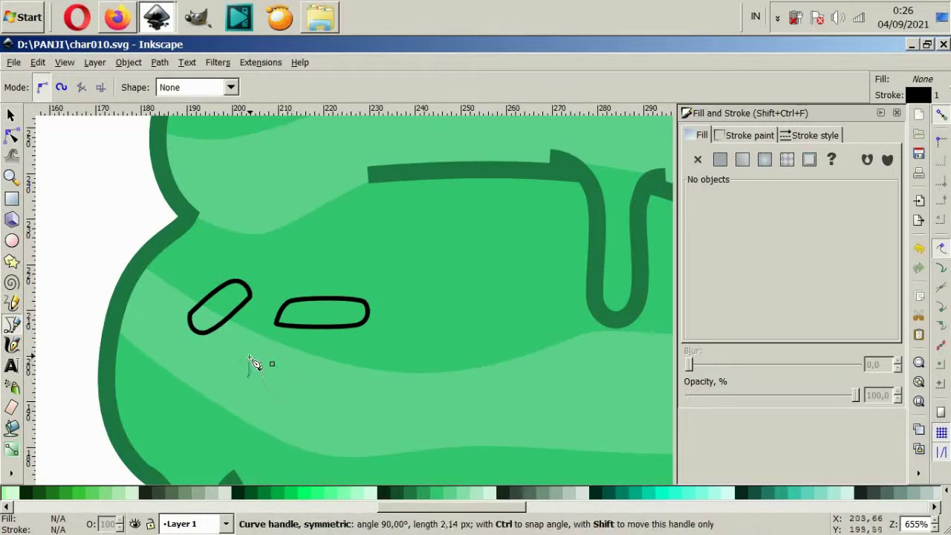
pyautogui.click(272, 363)
pyautogui.keyDown('ctrl'); pyautogui.scroll(-2, 399, 383); pyautogui.keyUp('ctrl')
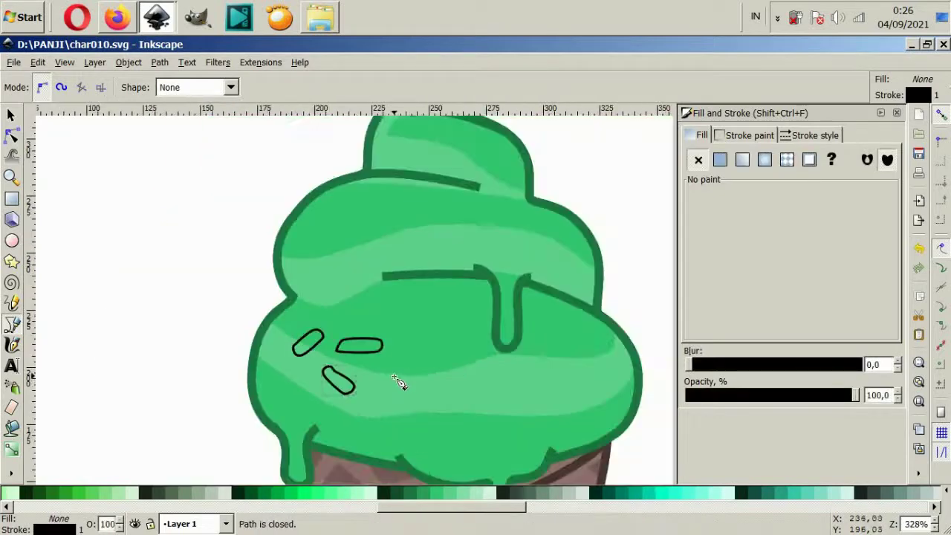
pyautogui.keyDown('ctrl'); pyautogui.scroll(2, 387, 385); pyautogui.keyUp('ctrl')
pyautogui.keyDown('ctrl'); pyautogui.scroll(2, 376, 388); pyautogui.keyUp('ctrl')
# Step: Refine the nodes of the third sprinkle and the horizontal sprinkle's left end
pyautogui.press('n')
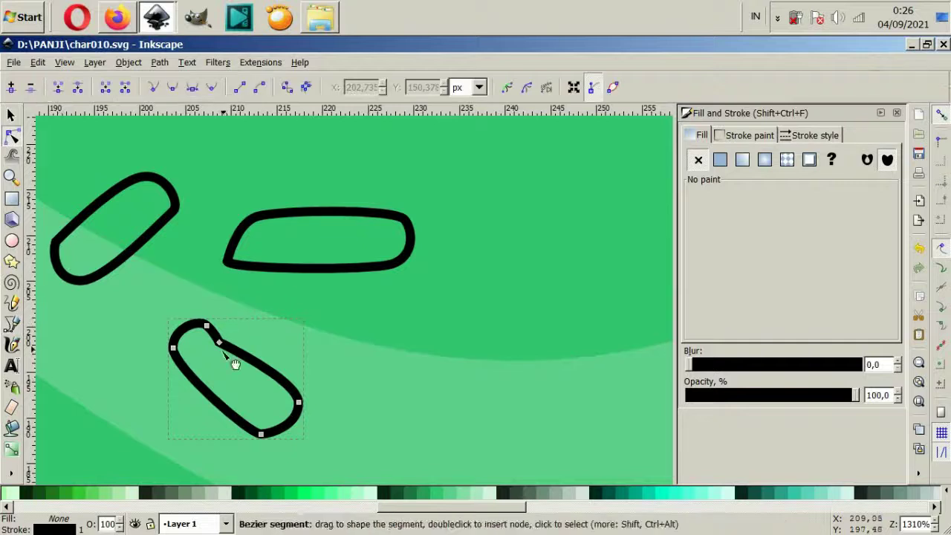
pyautogui.moveTo(220, 343); pyautogui.dragTo(237, 352)
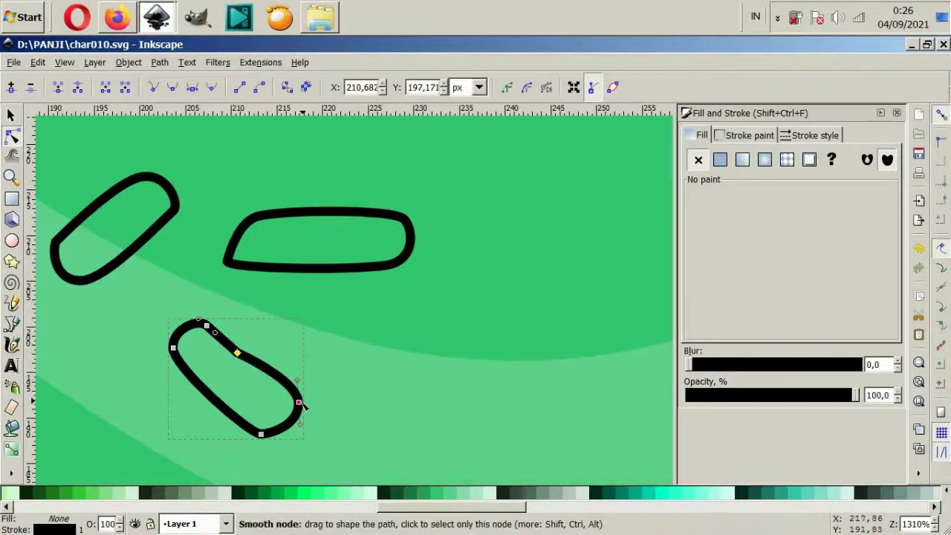
pyautogui.moveTo(301, 404); pyautogui.dragTo(291, 411)
pyautogui.click(329, 271)
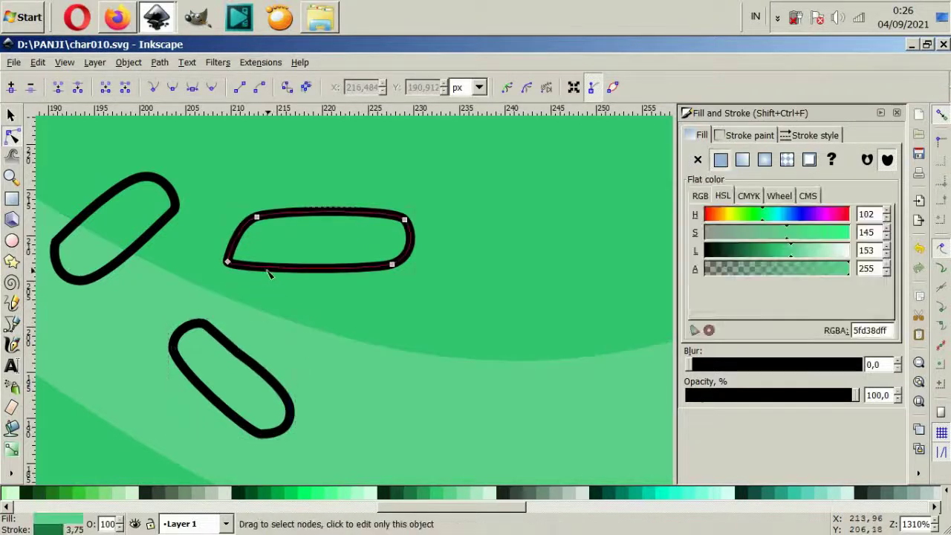
pyautogui.moveTo(228, 262); pyautogui.dragTo(244, 263)
pyautogui.click(310, 340)
pyautogui.press('-')
pyautogui.press('-')
pyautogui.press('-')
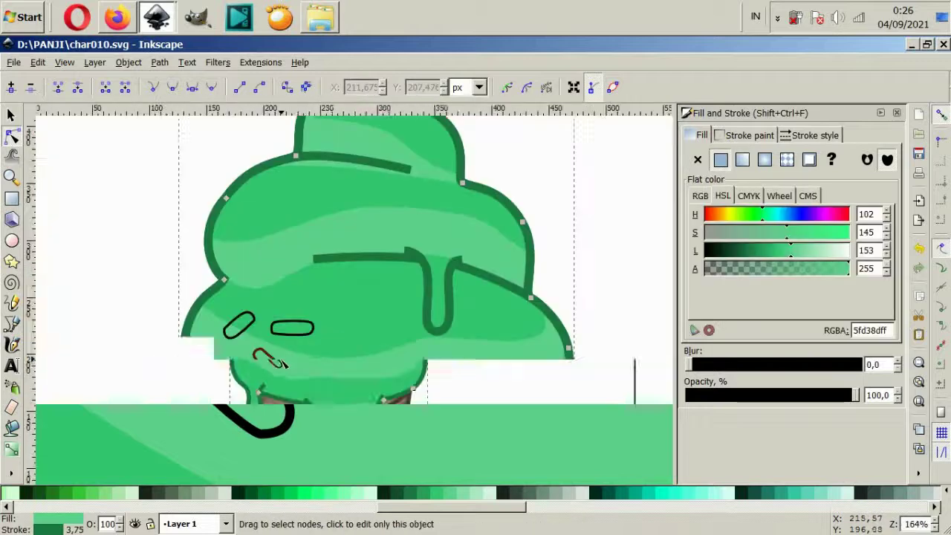
pyautogui.press('-')
pyautogui.press('-')
pyautogui.click(201, 354)
# Step: Shift the horizontal sprinkle slightly right; tilt the left sprinkle flatter and move it up
pyautogui.press('s')
pyautogui.press('+')
pyautogui.press('+')
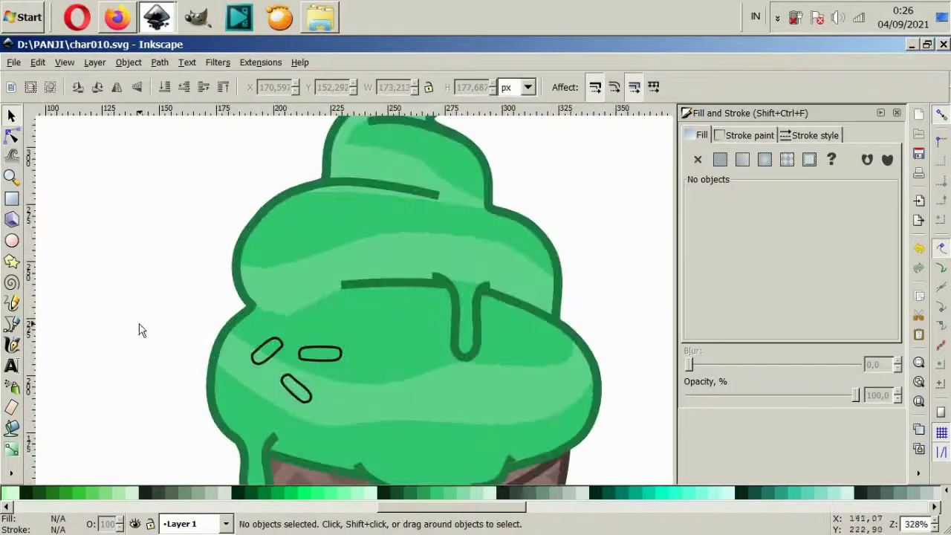
pyautogui.moveTo(158, 329)
pyautogui.mouseDown()
pyautogui.moveTo(351, 418)
pyautogui.moveTo(321, 388)
pyautogui.mouseUp()
pyautogui.click(305, 363)
pyautogui.press('Escape')
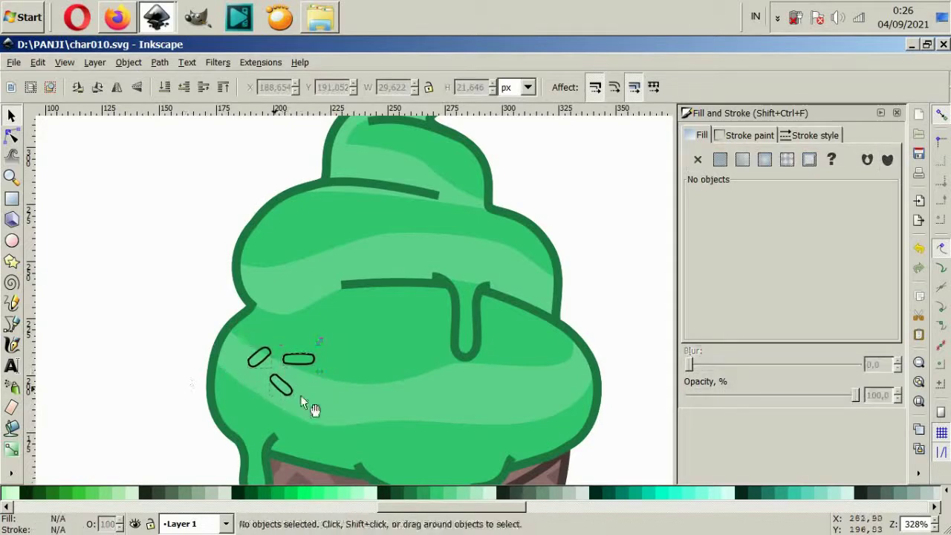
pyautogui.press('+')
pyautogui.press('+')
pyautogui.click(253, 383)
pyautogui.click(260, 378)
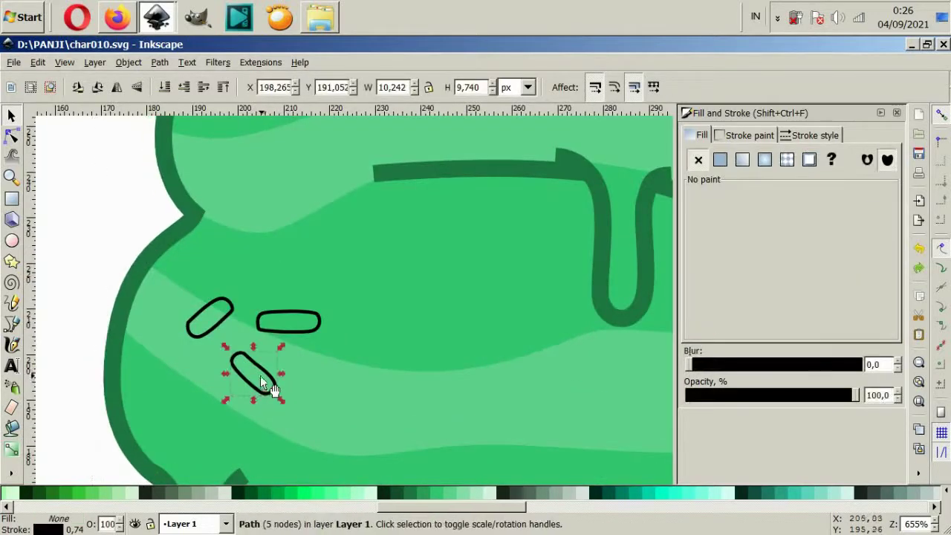
pyautogui.click(264, 371)
pyautogui.moveTo(272, 332); pyautogui.dragTo(278, 336)
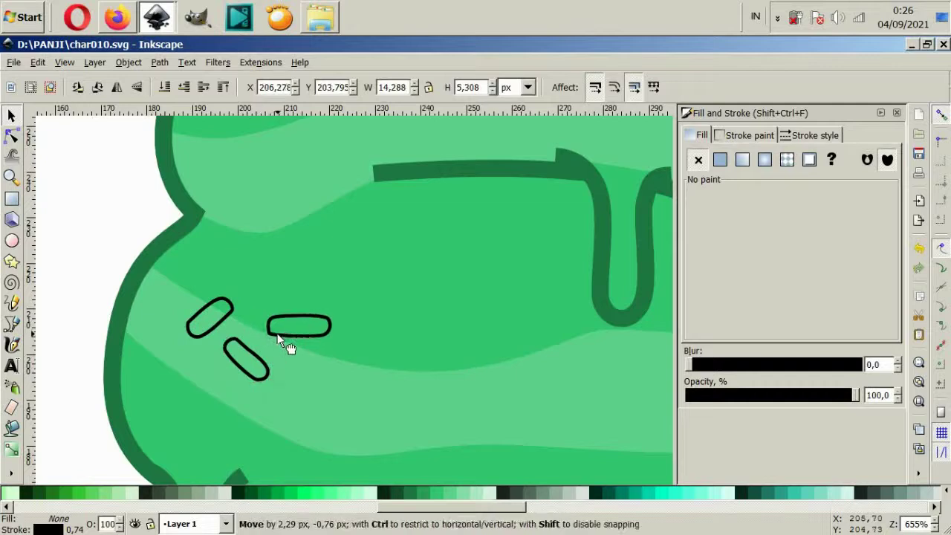
pyautogui.click(243, 315)
pyautogui.moveTo(226, 322); pyautogui.dragTo(264, 295)
# Step: Duplicate the left and bottom sprinkles and place the copies nearby on the cream
pyautogui.keyDown('shift'); pyautogui.click(266, 363); pyautogui.keyUp('shift')
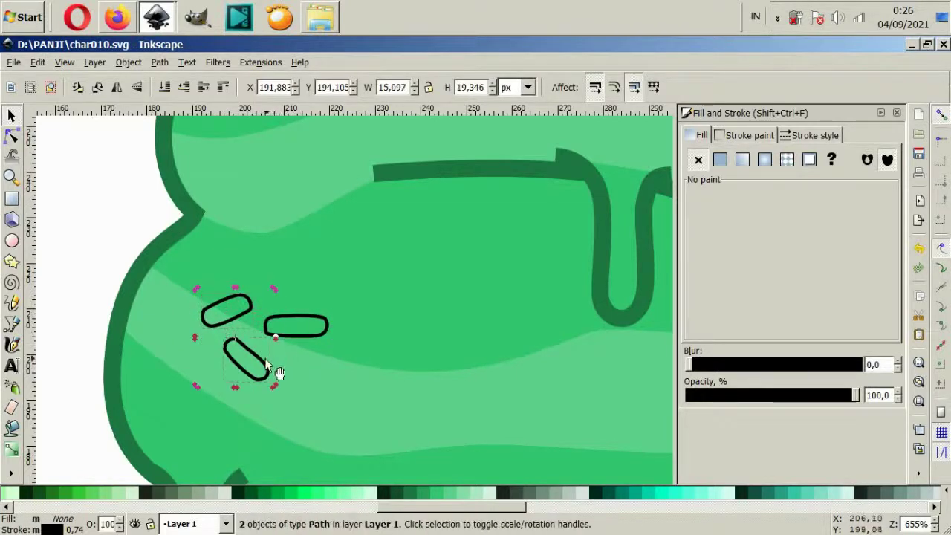
pyautogui.hotkey('ctrl', 'd')
pyautogui.moveTo(269, 375)
pyautogui.mouseDown()
pyautogui.moveTo(353, 412)
pyautogui.moveTo(185, 362)
pyautogui.mouseUp()
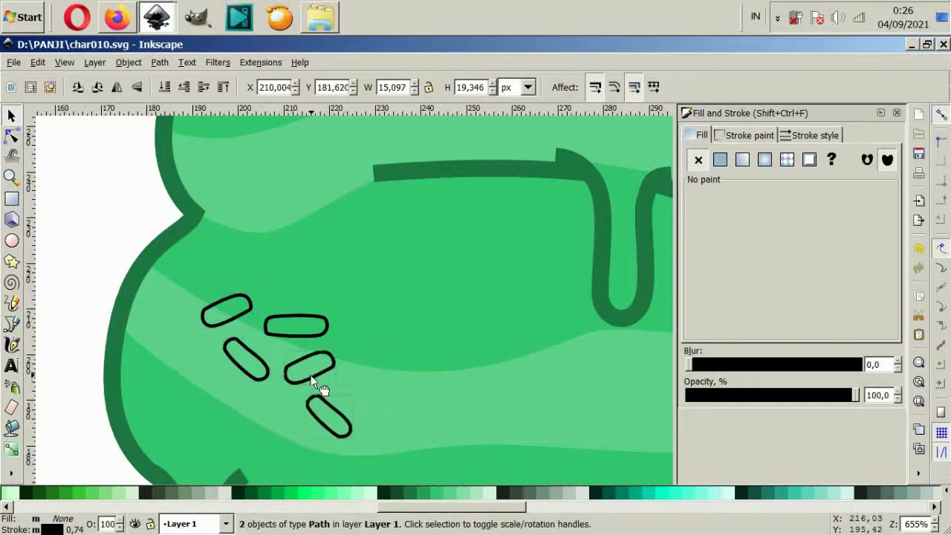
pyautogui.press('Escape')
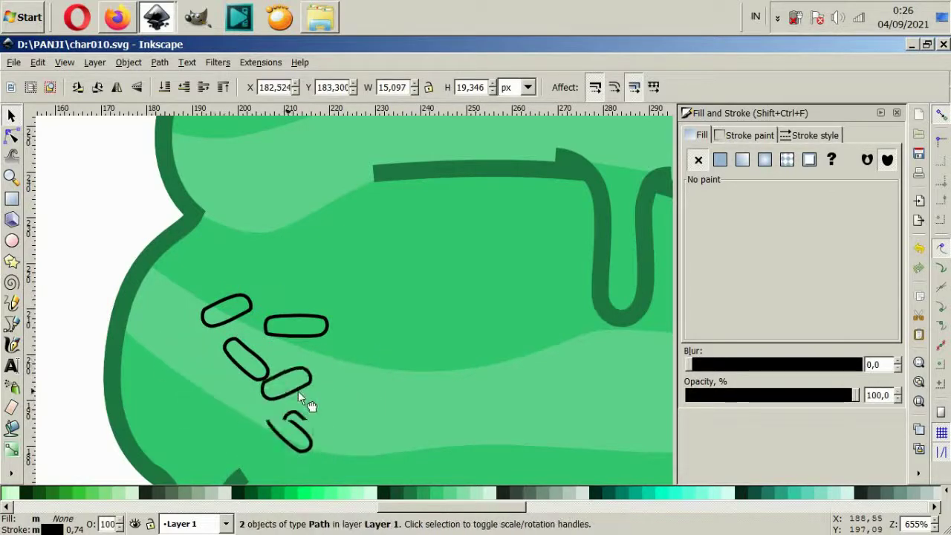
pyautogui.moveTo(339, 386)
pyautogui.mouseDown()
pyautogui.moveTo(317, 377)
pyautogui.moveTo(355, 311)
pyautogui.moveTo(366, 333)
pyautogui.mouseUp()
pyautogui.click(301, 421)
# Step: Nudge the middle sprinkle down and move the bottom sprinkle up beside it
pyautogui.click(329, 389)
pyautogui.moveTo(321, 364); pyautogui.dragTo(319, 376)
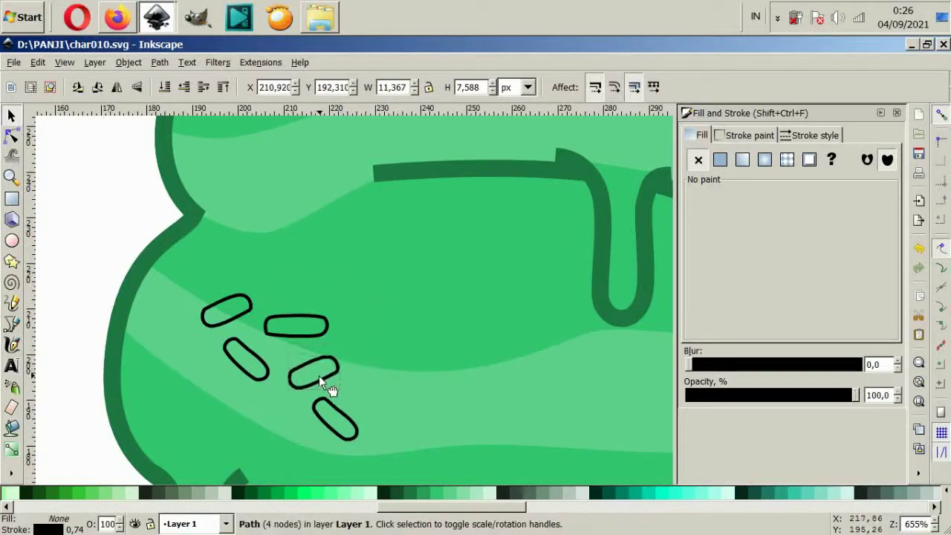
pyautogui.click(319, 375)
pyautogui.moveTo(343, 415); pyautogui.dragTo(377, 355)
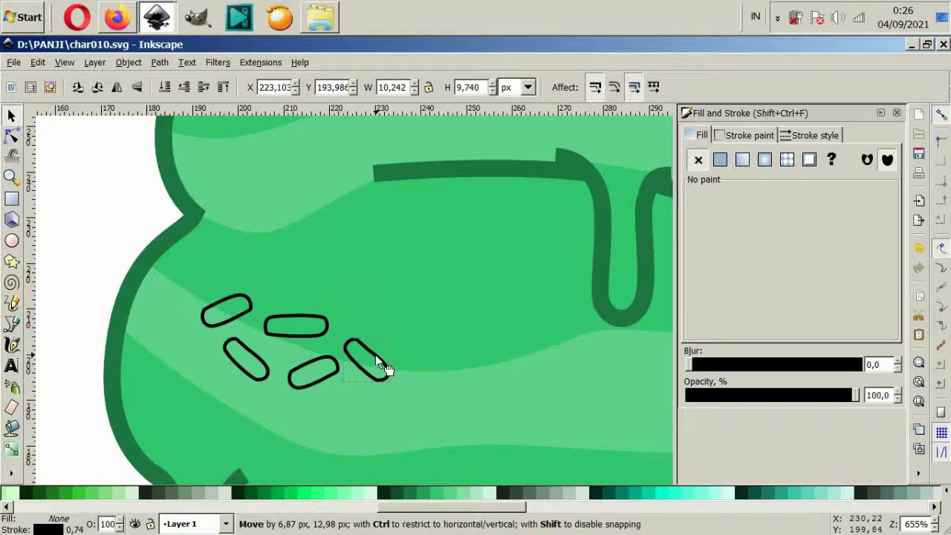
pyautogui.click(304, 400)
pyautogui.scroll(-4, 247, 420)
pyautogui.click(97, 361)
# Step: Give all five sprinkles a dark brown palette fill and a stroke of none
pyautogui.moveTo(102, 354); pyautogui.dragTo(299, 432)
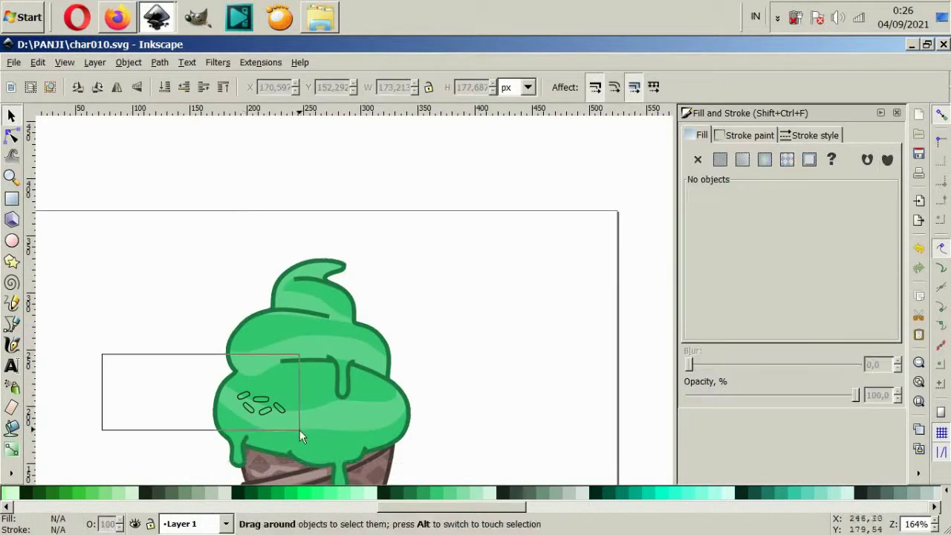
pyautogui.scroll(2, 268, 438)
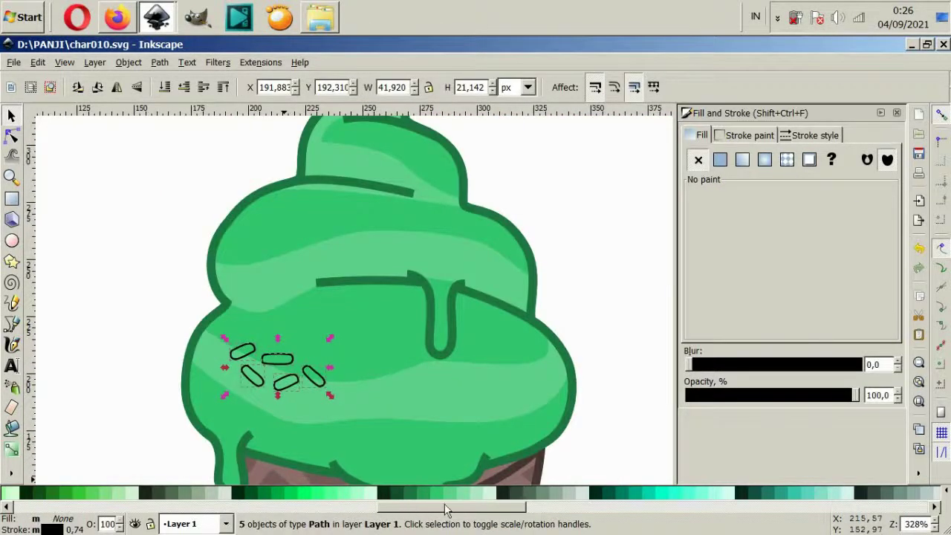
pyautogui.moveTo(446, 510); pyautogui.dragTo(255, 497)
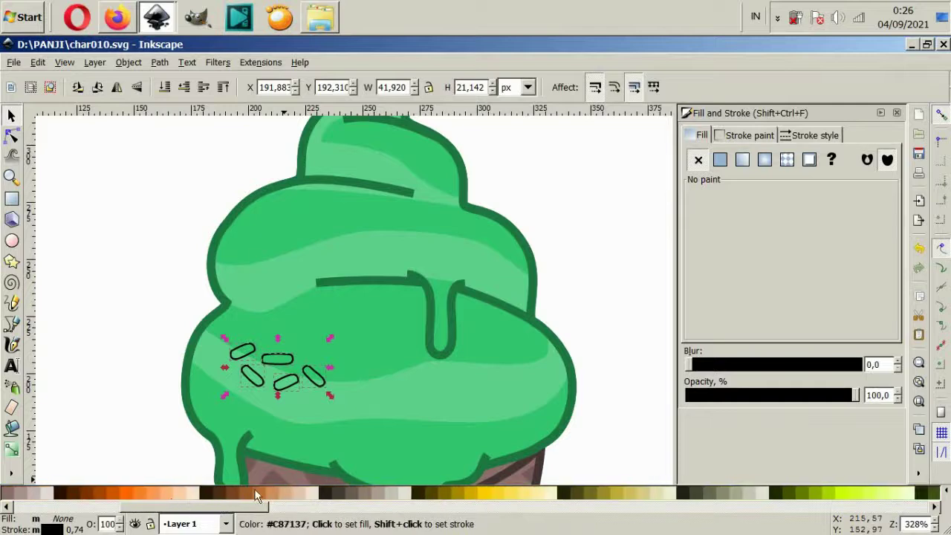
pyautogui.click(255, 493)
pyautogui.moveTo(258, 506)
pyautogui.mouseDown()
pyautogui.moveTo(176, 514)
pyautogui.moveTo(195, 513)
pyautogui.mouseUp()
pyautogui.click(485, 494)
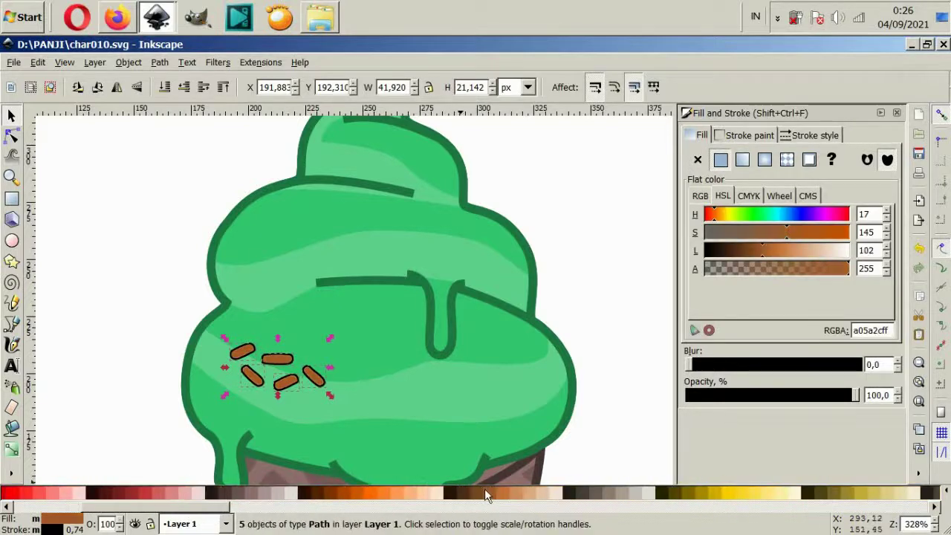
pyautogui.click(697, 159)
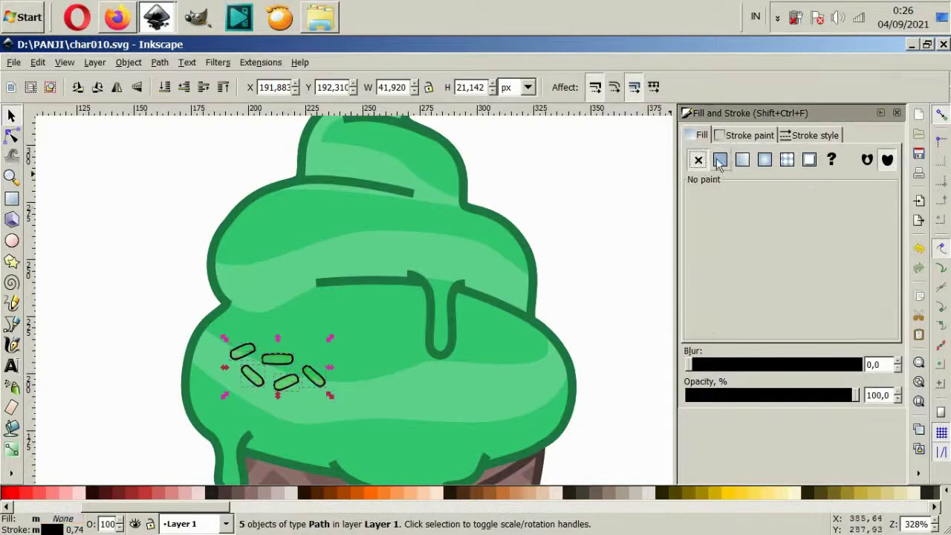
pyautogui.click(741, 135)
pyautogui.click(697, 159)
pyautogui.click(561, 212)
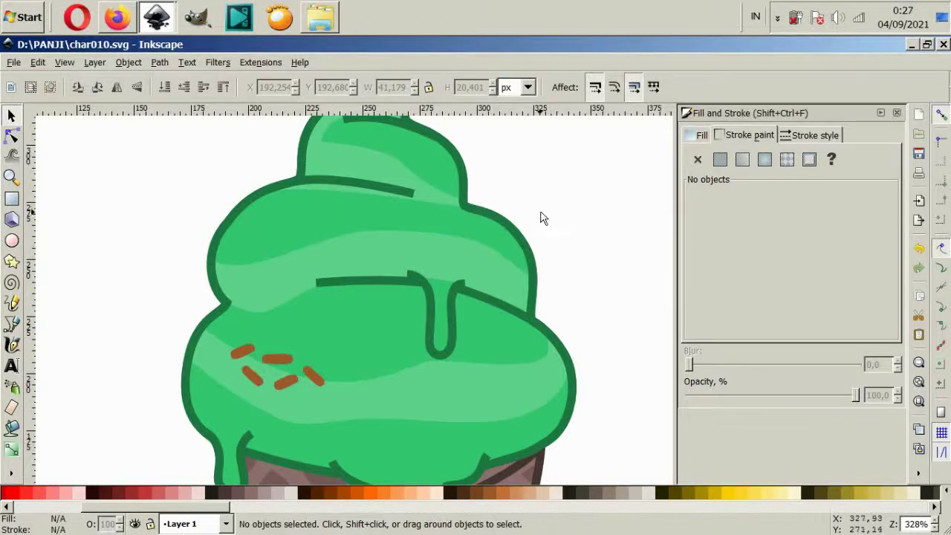
# Step: Reposition the sprinkles of the lower-left cluster on the green cream
pyautogui.keyDown('ctrl'); pyautogui.scroll(2, 297, 390); pyautogui.keyUp('ctrl')
pyautogui.moveTo(340, 378)
pyautogui.mouseDown()
pyautogui.moveTo(318, 308)
pyautogui.moveTo(332, 307)
pyautogui.moveTo(337, 320)
pyautogui.mouseUp()
pyautogui.click(198, 403)
pyautogui.moveTo(230, 381); pyautogui.dragTo(221, 396)
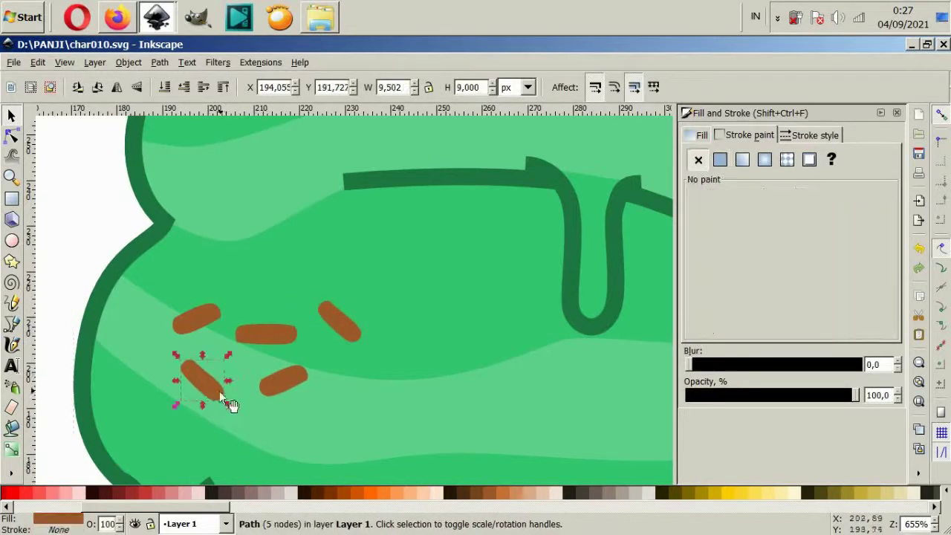
pyautogui.moveTo(286, 380); pyautogui.dragTo(301, 397)
pyautogui.click(304, 398)
pyautogui.moveTo(197, 322); pyautogui.dragTo(184, 299)
pyautogui.click(225, 365)
pyautogui.keyDown('ctrl'); pyautogui.scroll(-4, 165, 369); pyautogui.keyUp('ctrl')
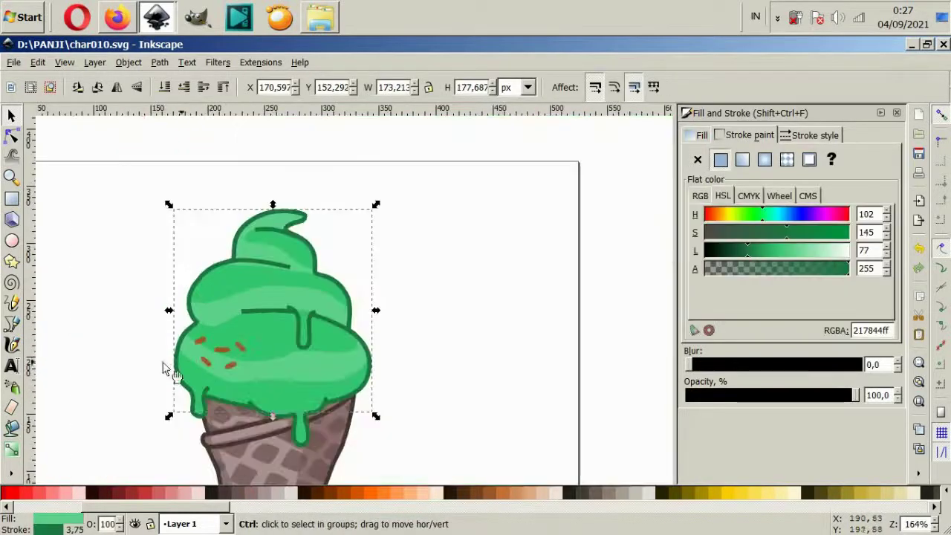
pyautogui.click(113, 365)
pyautogui.keyDown('ctrl'); pyautogui.scroll(4, 223, 350); pyautogui.keyUp('ctrl')
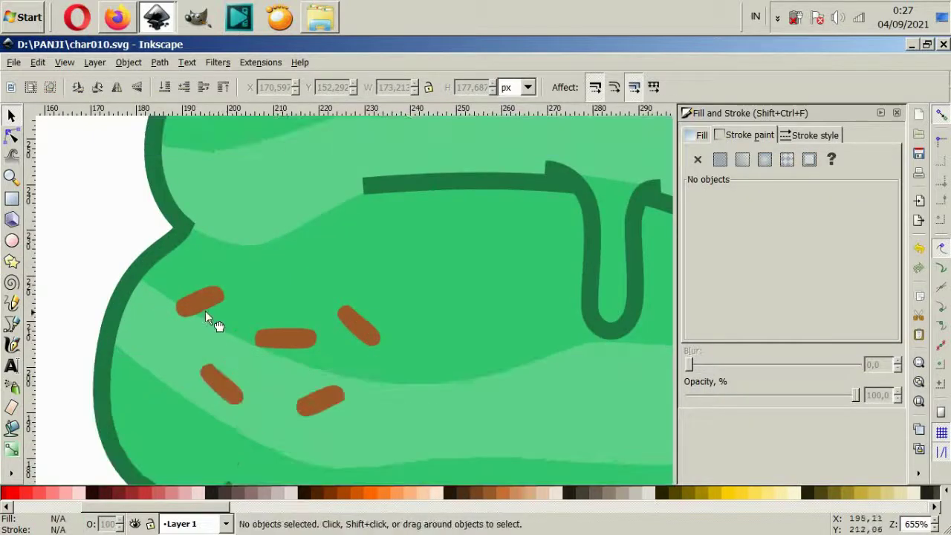
# Step: Rotate the middle, lower and right sprinkles to varied angles
pyautogui.moveTo(206, 312); pyautogui.dragTo(224, 312)
pyautogui.click(308, 347)
pyautogui.moveTo(320, 353); pyautogui.dragTo(327, 344)
pyautogui.click(330, 398)
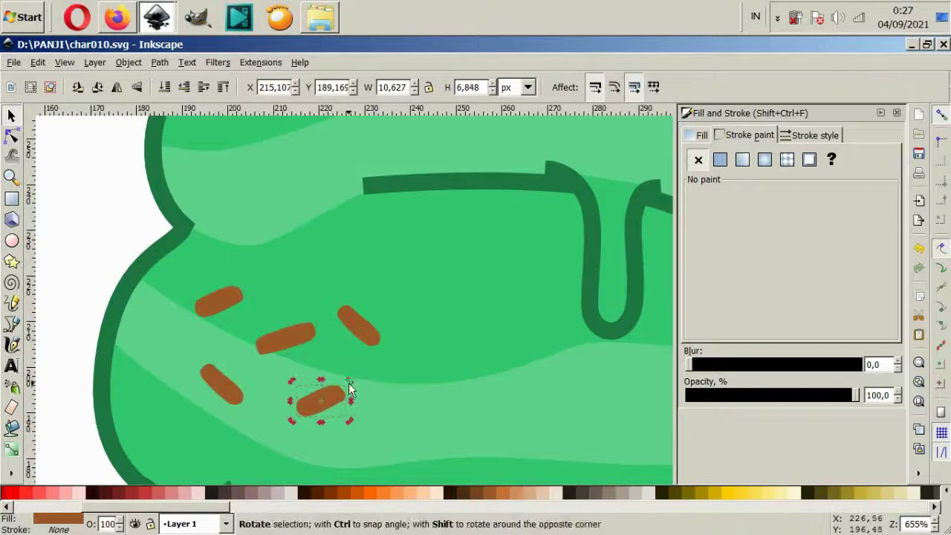
pyautogui.moveTo(349, 382); pyautogui.dragTo(356, 398)
pyautogui.click(375, 344)
pyautogui.click(379, 349)
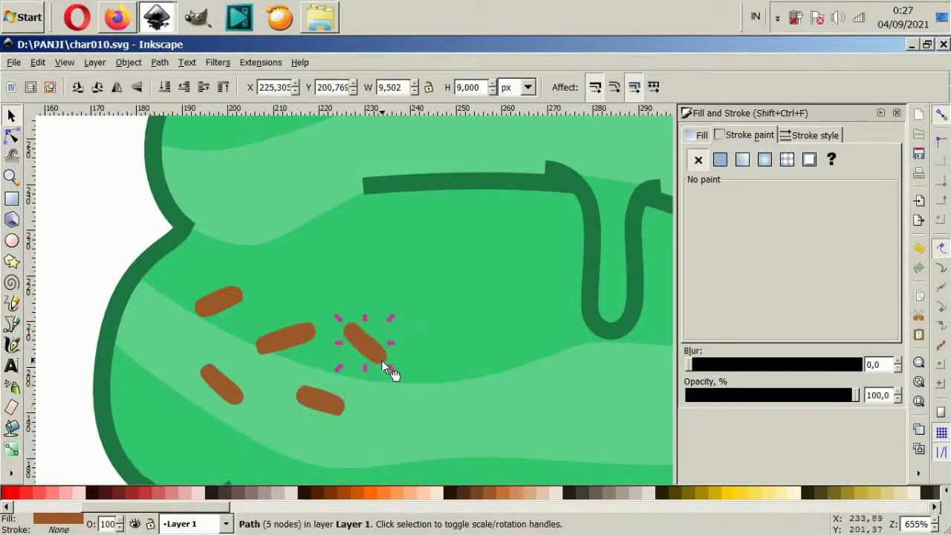
pyautogui.moveTo(392, 372)
pyautogui.mouseDown()
pyautogui.moveTo(389, 349)
pyautogui.moveTo(375, 374)
pyautogui.mouseUp()
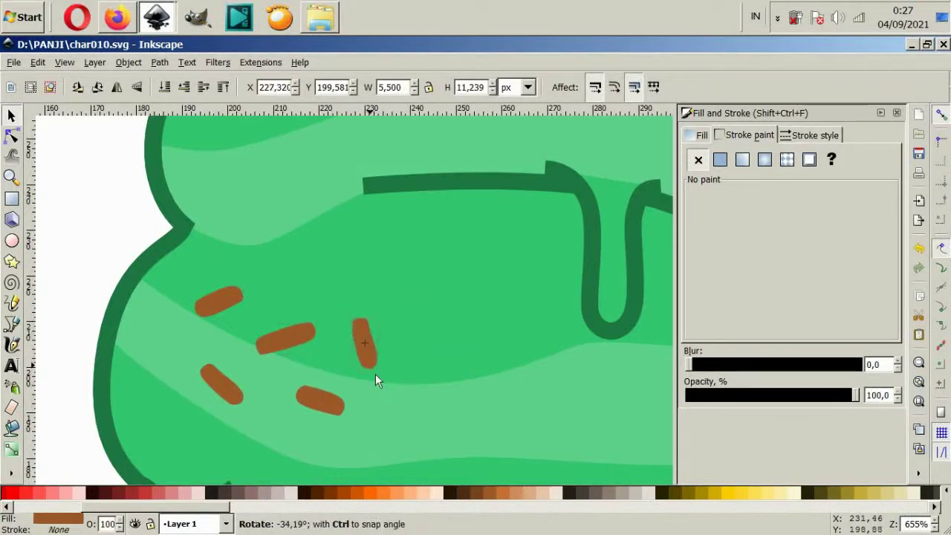
pyautogui.click(225, 392)
pyautogui.click(254, 420)
pyautogui.scroll(-3, 163, 386)
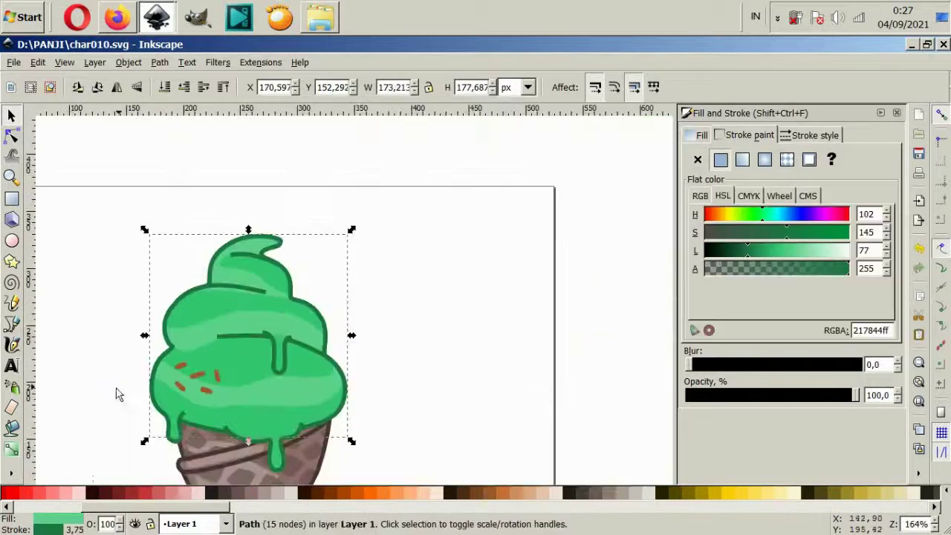
pyautogui.click(81, 346)
# Step: Copy the five sprinkles and paste them onto the upper cream
pyautogui.moveTo(81, 340); pyautogui.dragTo(231, 406)
pyautogui.scroll(1, 193, 354)
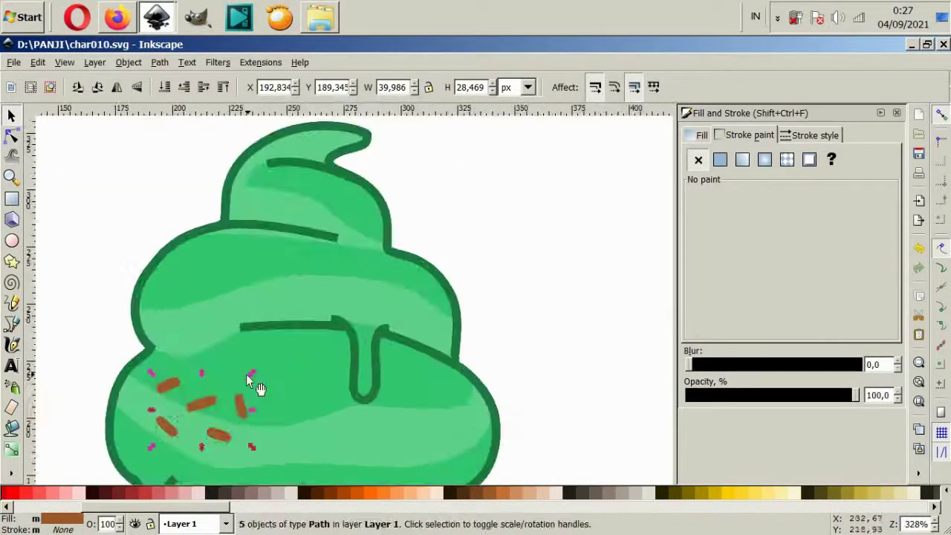
pyautogui.hotkey('ctrl', 'c')
pyautogui.hotkey('ctrl', 'v')
pyautogui.moveTo(446, 439); pyautogui.dragTo(359, 273)
pyautogui.press('Escape')
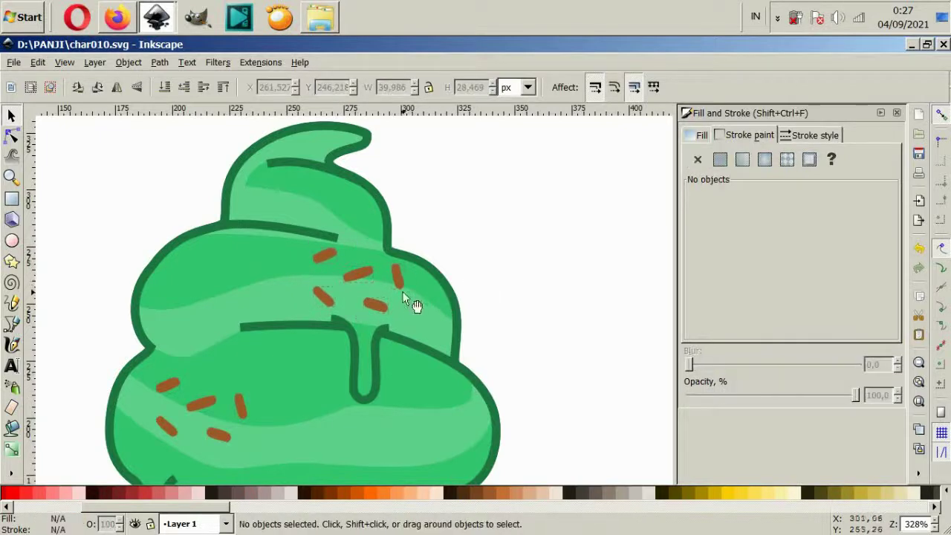
# Step: Spread out the pasted sprinkles and tilt the vertical one diagonally
pyautogui.press('+')
pyautogui.press('+')
pyautogui.moveTo(307, 316); pyautogui.dragTo(276, 282)
pyautogui.moveTo(298, 235); pyautogui.dragTo(307, 245)
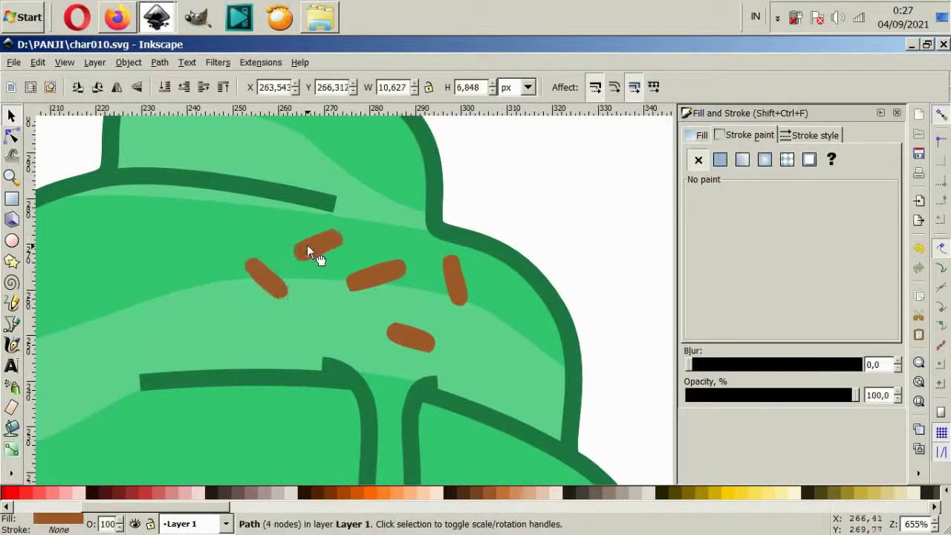
pyautogui.moveTo(415, 348)
pyautogui.mouseDown()
pyautogui.moveTo(223, 321)
pyautogui.moveTo(353, 321)
pyautogui.mouseUp()
pyautogui.click(455, 298)
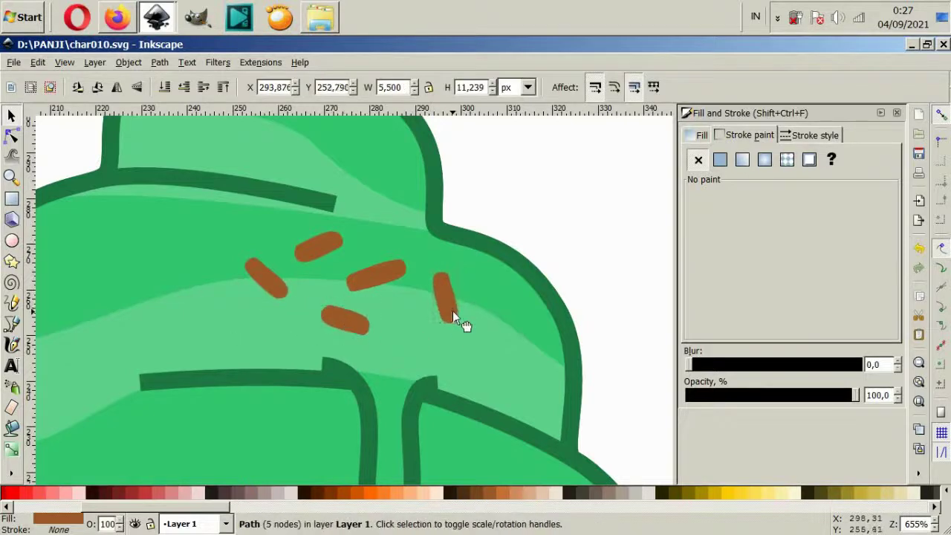
pyautogui.moveTo(471, 331); pyautogui.dragTo(430, 343)
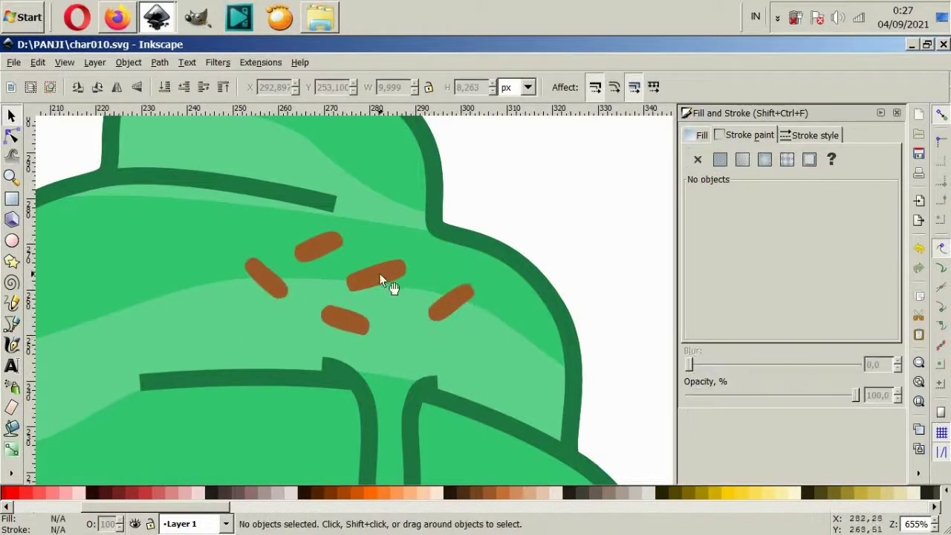
pyautogui.moveTo(379, 273); pyautogui.dragTo(407, 280)
pyautogui.moveTo(327, 251); pyautogui.dragTo(331, 250)
pyautogui.press('Escape')
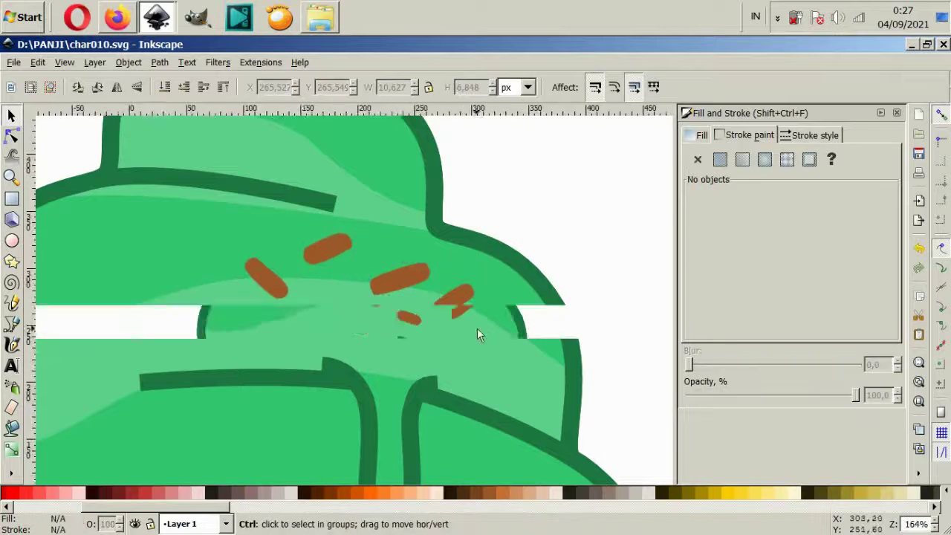
# Step: Duplicate two sprinkles and move the copies onto the top swirl
pyautogui.scroll(-3, 477, 327)
pyautogui.scroll(1, 520, 304)
pyautogui.scroll(2, 484, 304)
pyautogui.scroll(2, 413, 350)
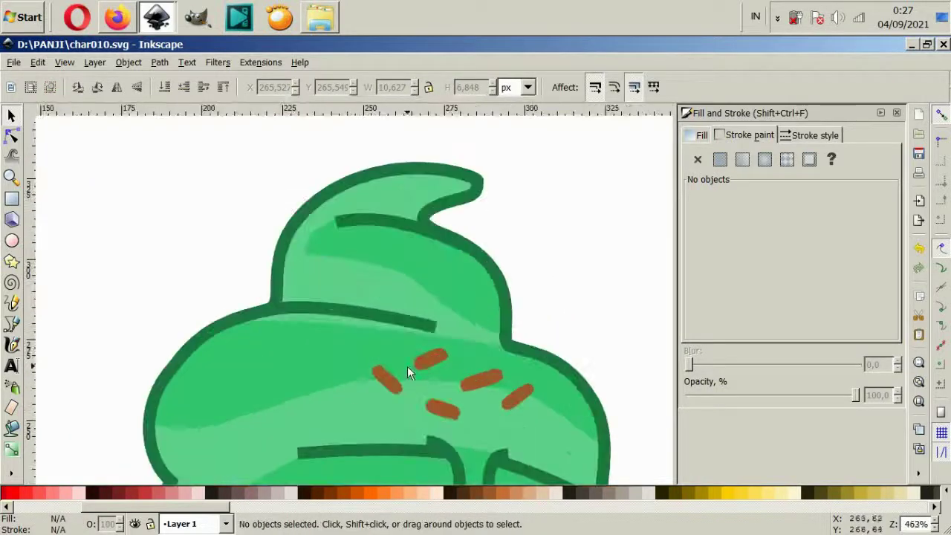
pyautogui.click(417, 364)
pyautogui.click(465, 386)
pyautogui.keyDown('shift'); pyautogui.click(520, 399); pyautogui.keyUp('shift')
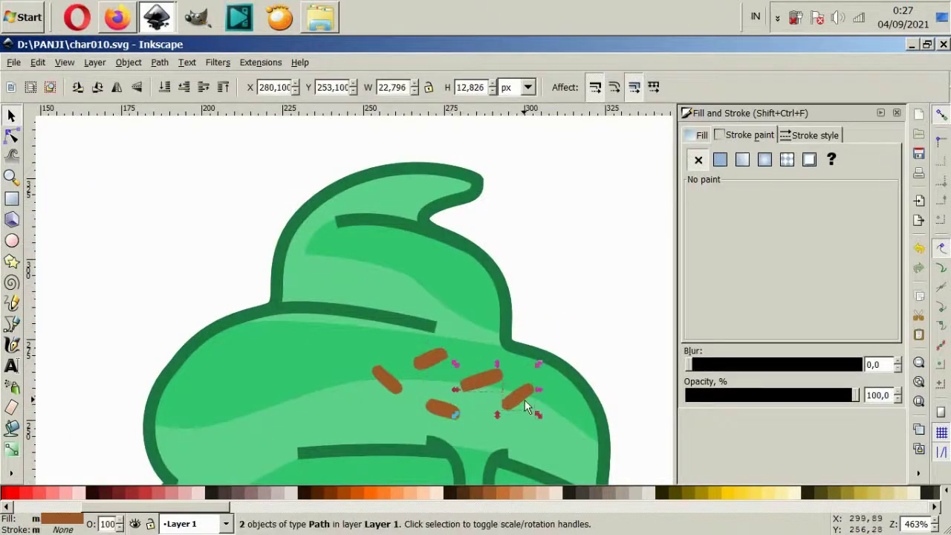
pyautogui.hotkey('ctrl', 'd')
pyautogui.moveTo(525, 399)
pyautogui.mouseDown()
pyautogui.moveTo(554, 398)
pyautogui.moveTo(302, 279)
pyautogui.mouseUp()
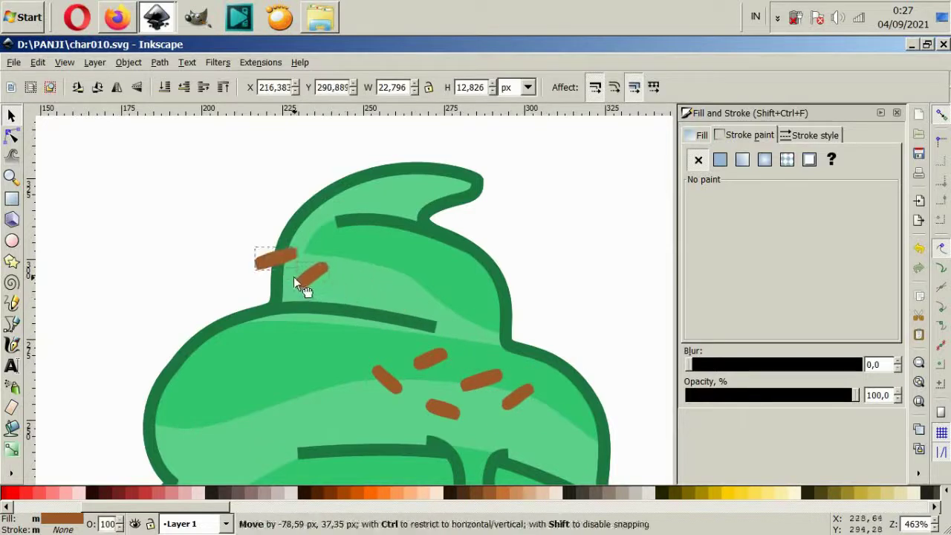
pyautogui.click(556, 265)
# Step: Nudge the lower-right sprinkle into a new position
pyautogui.click(520, 400)
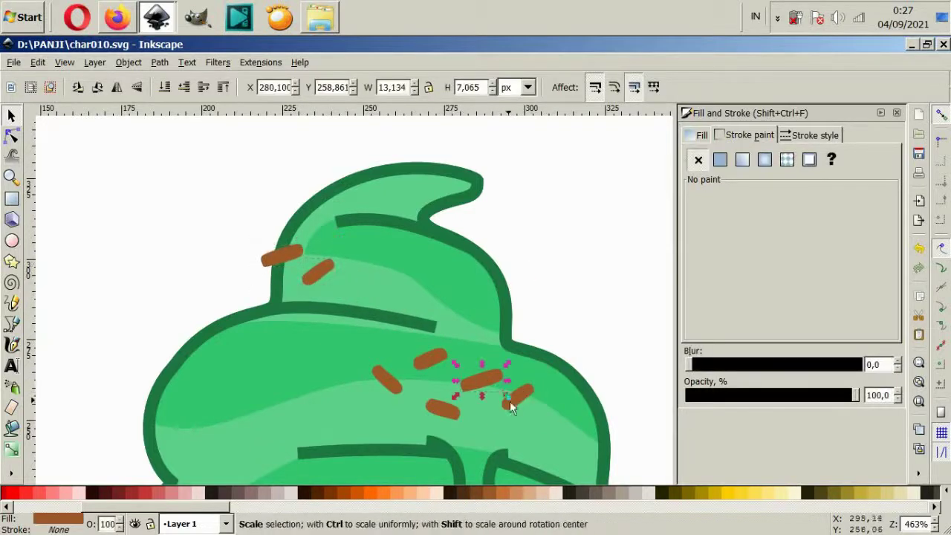
pyautogui.moveTo(525, 339)
pyautogui.mouseDown()
pyautogui.moveTo(514, 338)
pyautogui.moveTo(531, 338)
pyautogui.moveTo(528, 352)
pyautogui.mouseUp()
pyautogui.click(513, 337)
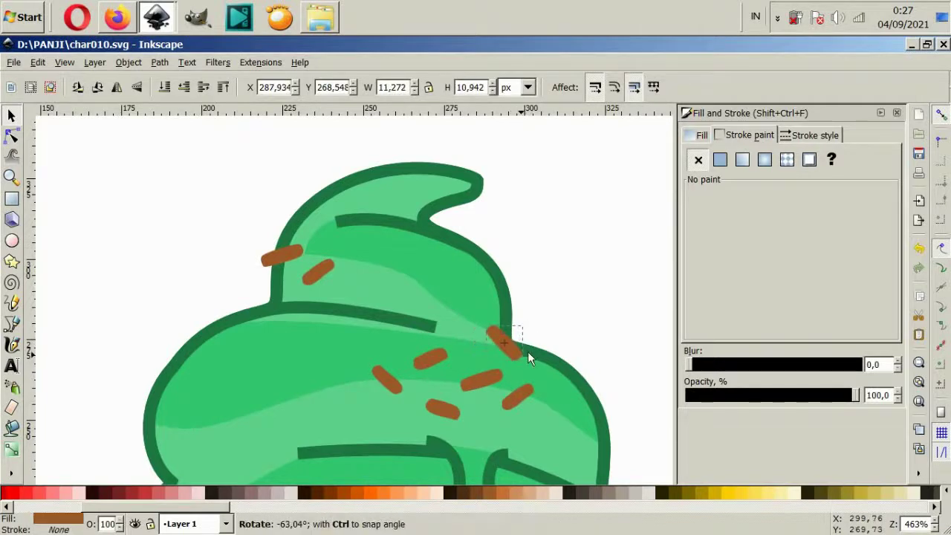
pyautogui.press('Escape')
pyautogui.click(504, 354)
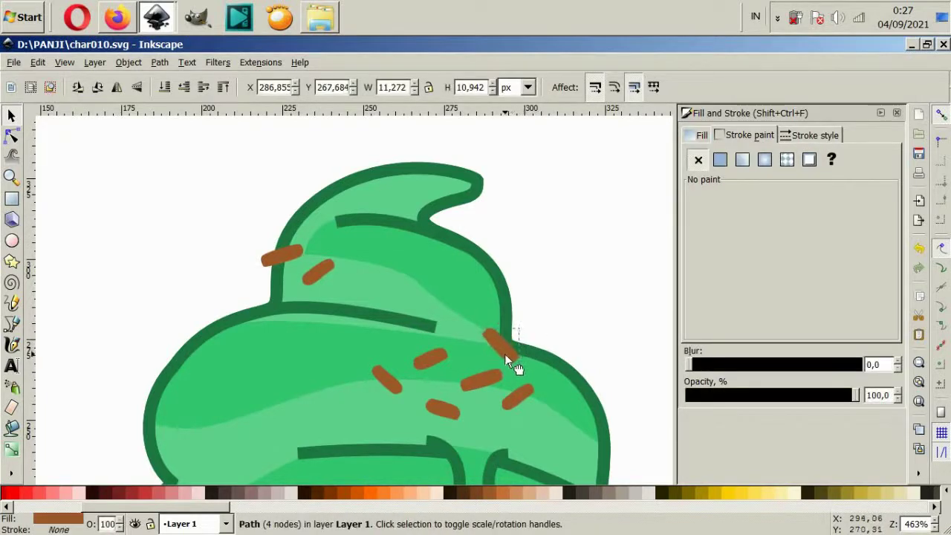
# Step: Duplicate the lower sprinkle and place the copy near the cream's right edge
pyautogui.click(397, 384)
pyautogui.click(442, 409)
pyautogui.hotkey('ctrl', 'd')
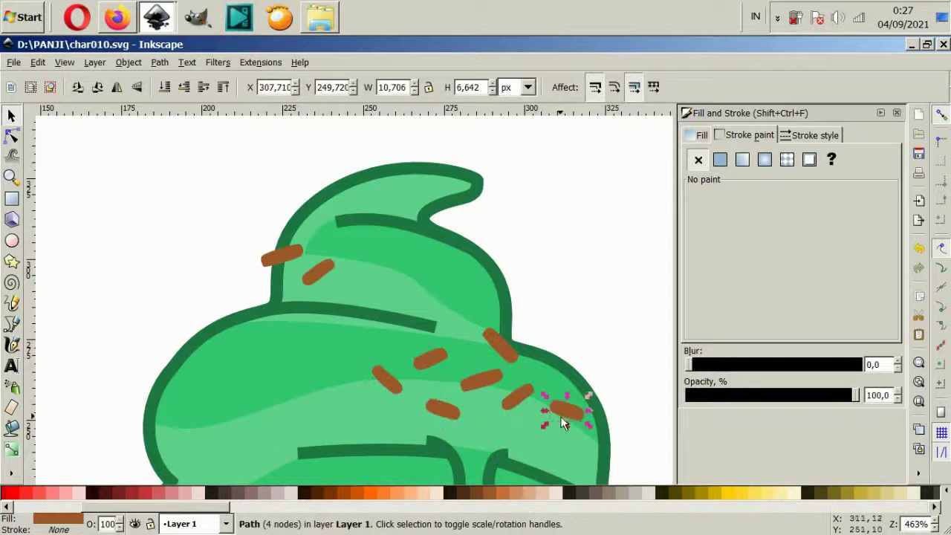
pyautogui.moveTo(431, 405); pyautogui.dragTo(451, 306)
pyautogui.click(565, 328)
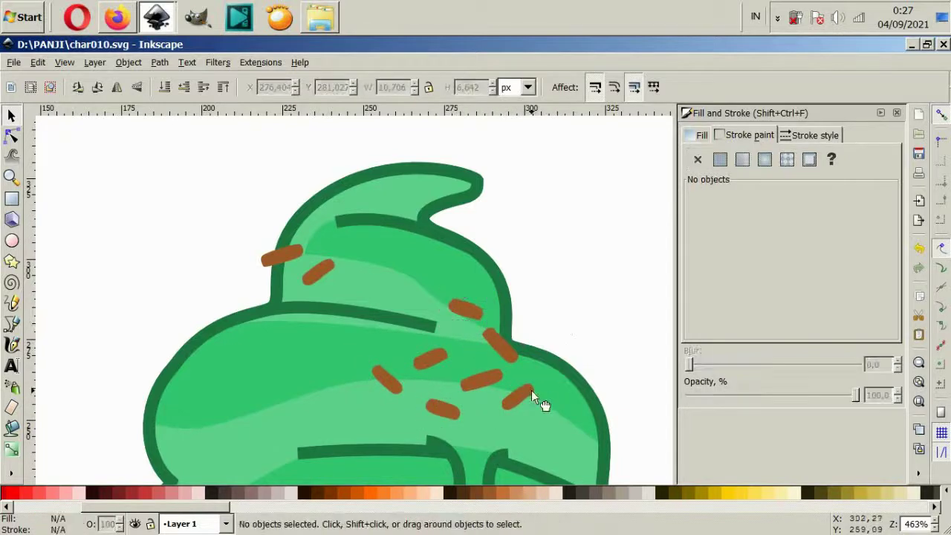
# Step: Copy-paste another sprinkle and rotate the copy to horizontal
pyautogui.click(520, 396)
pyautogui.scroll(-2, 555, 395)
pyautogui.hotkey('ctrl', 'c')
pyautogui.hotkey('ctrl', 'v')
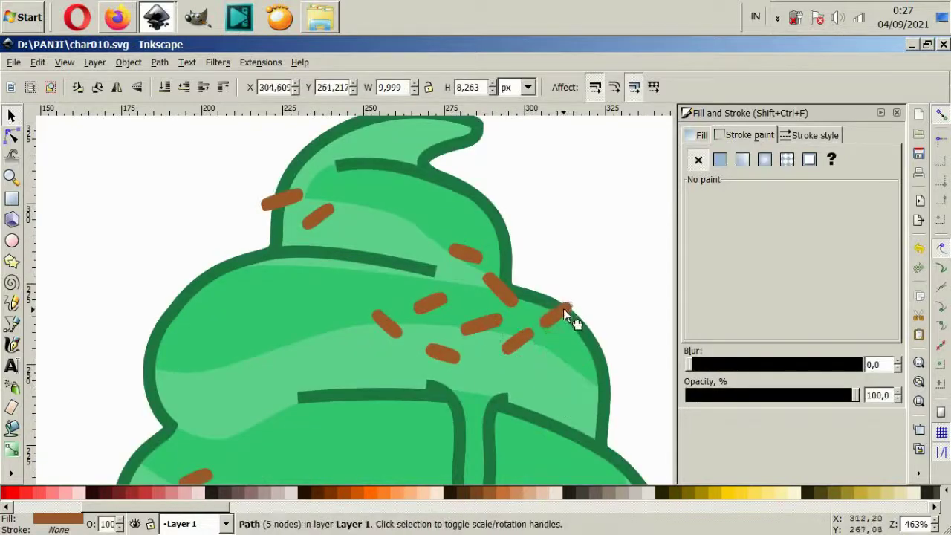
pyautogui.click(568, 305)
pyautogui.moveTo(577, 304); pyautogui.dragTo(588, 314)
pyautogui.press('Escape')
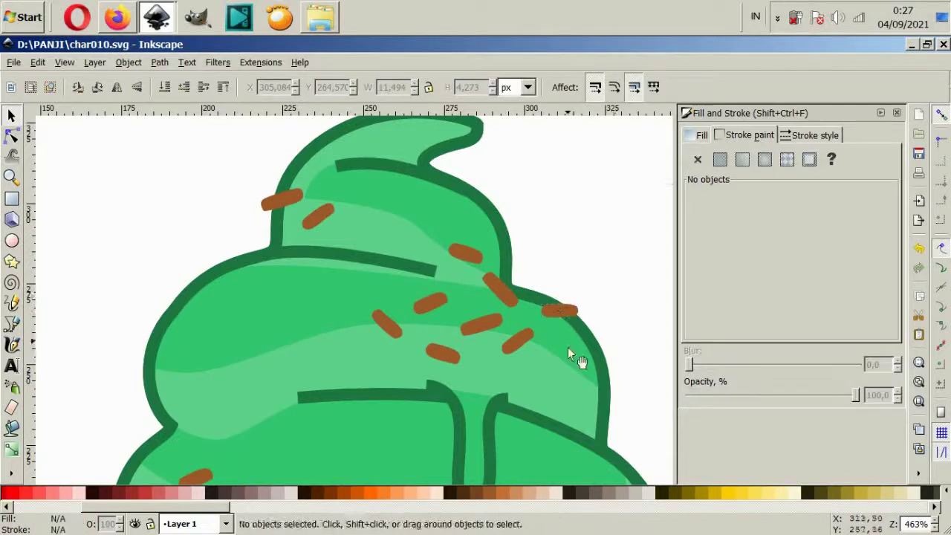
pyautogui.keyDown('ctrl'); pyautogui.scroll(-2, 568, 347); pyautogui.keyUp('ctrl')
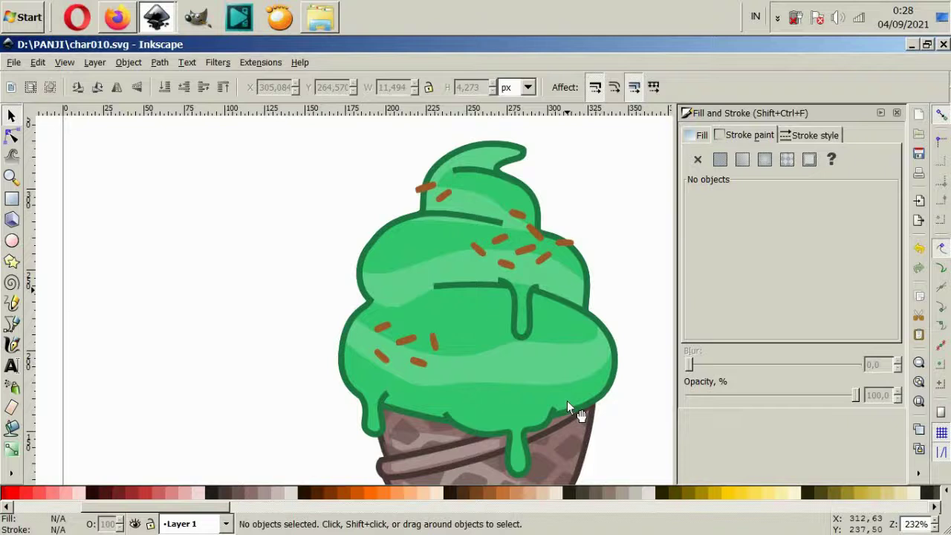
# Step: Move the five sprinkles on the left scoop up and left together
pyautogui.keyDown('ctrl'); pyautogui.scroll(2, 378, 345); pyautogui.keyUp('ctrl')
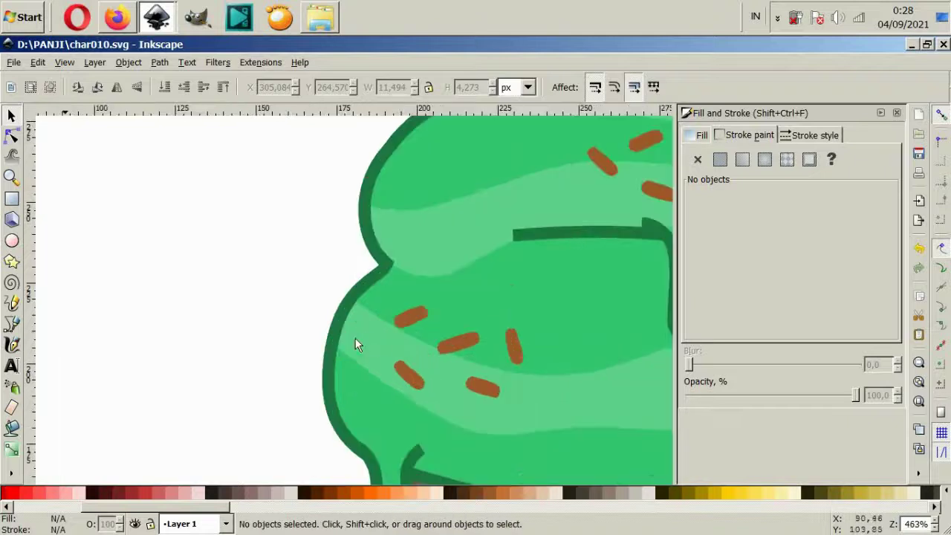
pyautogui.moveTo(240, 282)
pyautogui.mouseDown()
pyautogui.moveTo(393, 361)
pyautogui.moveTo(545, 357)
pyautogui.moveTo(535, 407)
pyautogui.mouseUp()
pyautogui.moveTo(478, 384); pyautogui.dragTo(417, 364)
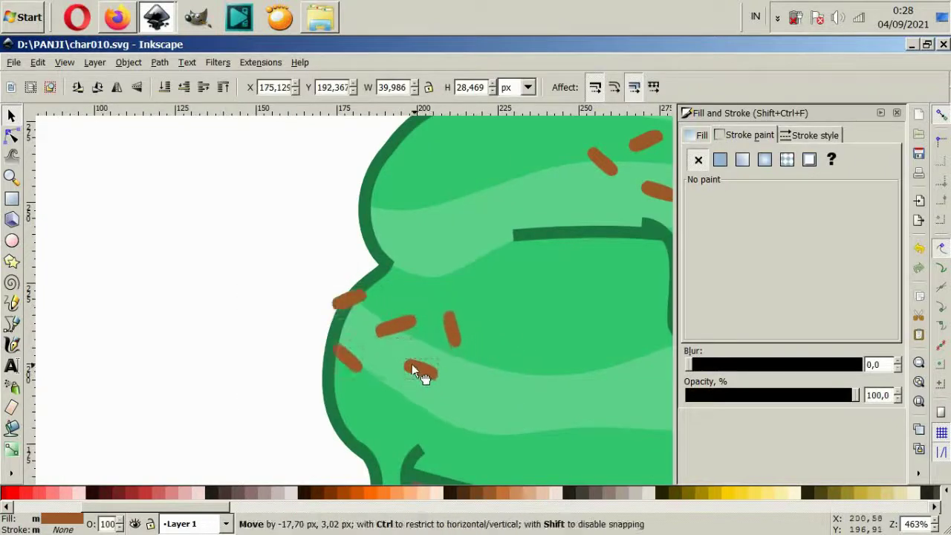
pyautogui.click(310, 379)
# Step: Reposition four individual sprinkles across the left scoop
pyautogui.moveTo(398, 325); pyautogui.dragTo(411, 309)
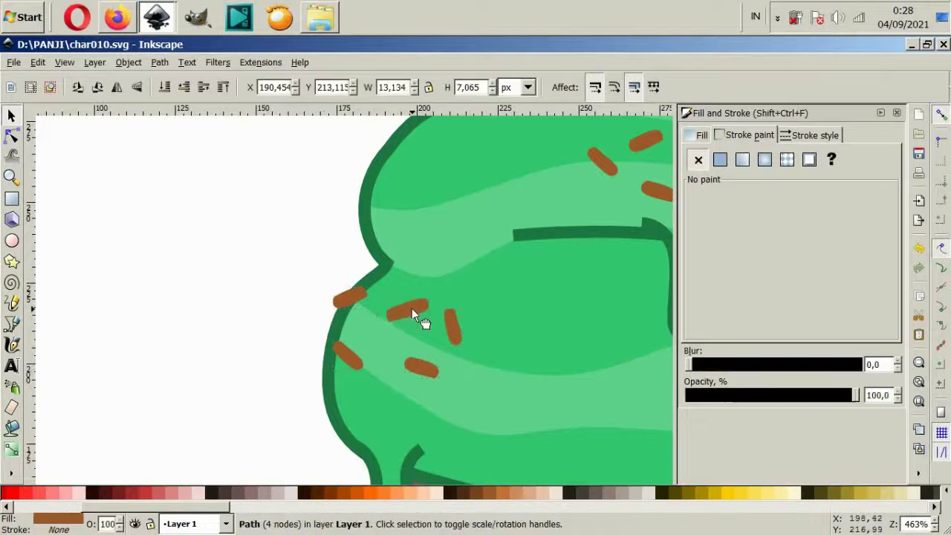
pyautogui.moveTo(425, 372); pyautogui.dragTo(468, 399)
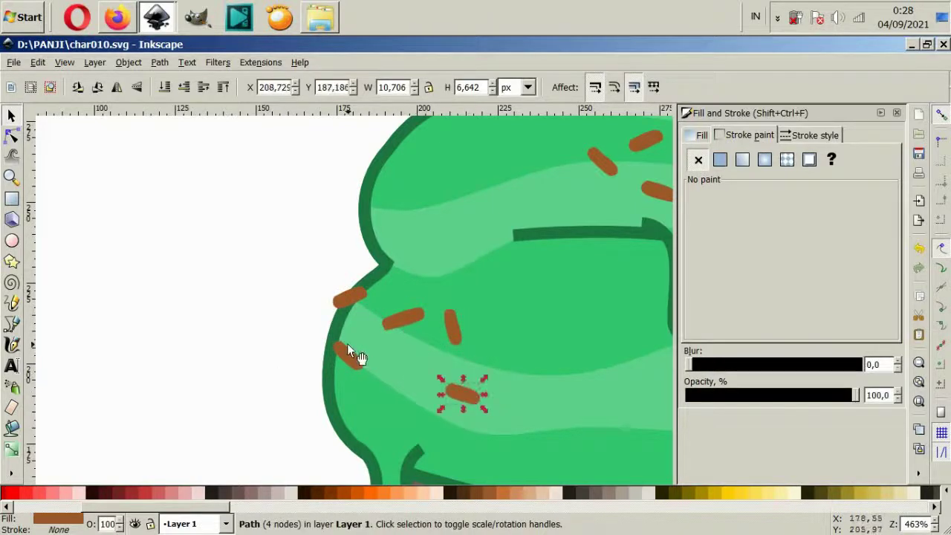
pyautogui.moveTo(351, 357); pyautogui.dragTo(369, 390)
pyautogui.moveTo(418, 328); pyautogui.dragTo(436, 346)
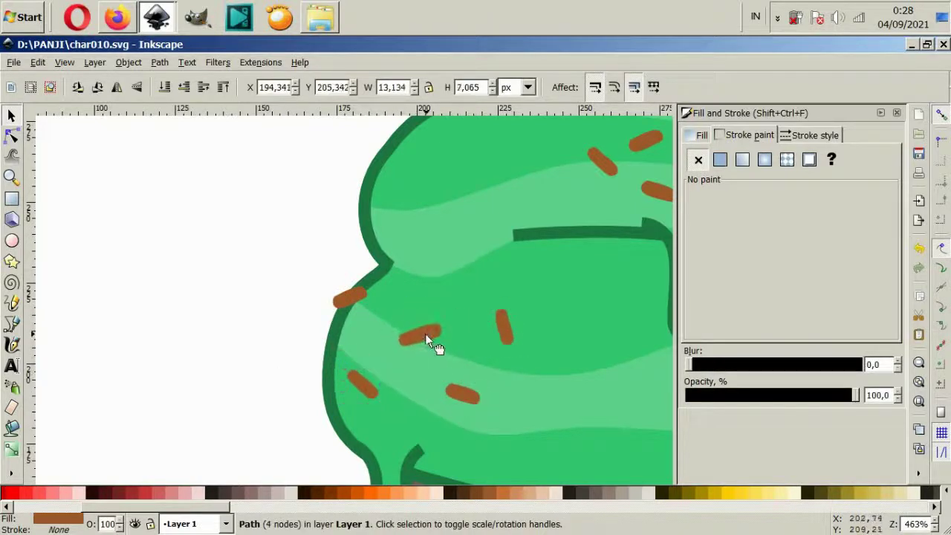
pyautogui.click(268, 323)
pyautogui.press('-')
pyautogui.press('-')
pyautogui.press('-')
pyautogui.keyDown('ctrl'); pyautogui.scroll(2, 454, 393); pyautogui.keyUp('ctrl')
pyautogui.keyDown('ctrl'); pyautogui.scroll(2, 425, 383); pyautogui.keyUp('ctrl')
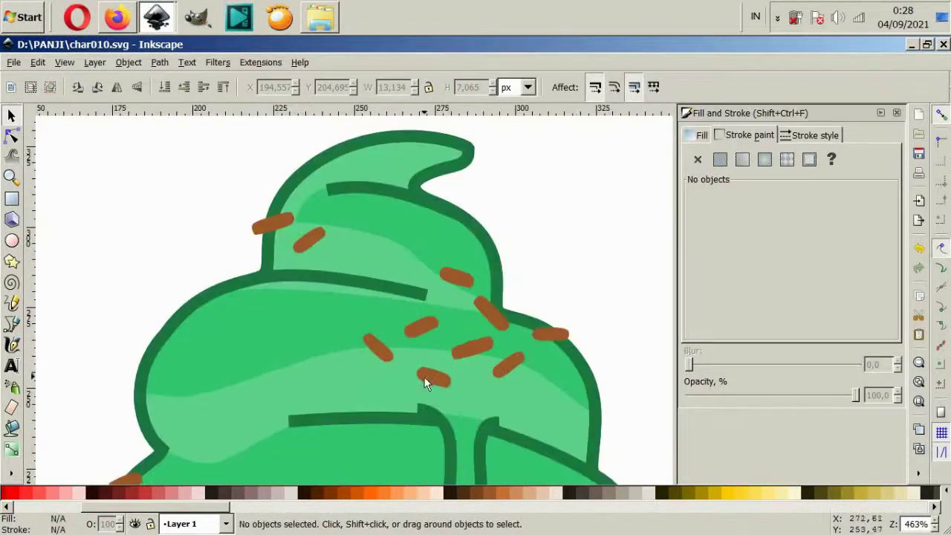
# Step: Spread six more sprinkles out evenly over the scoop
pyautogui.moveTo(383, 355); pyautogui.dragTo(324, 342)
pyautogui.moveTo(420, 381); pyautogui.dragTo(377, 393)
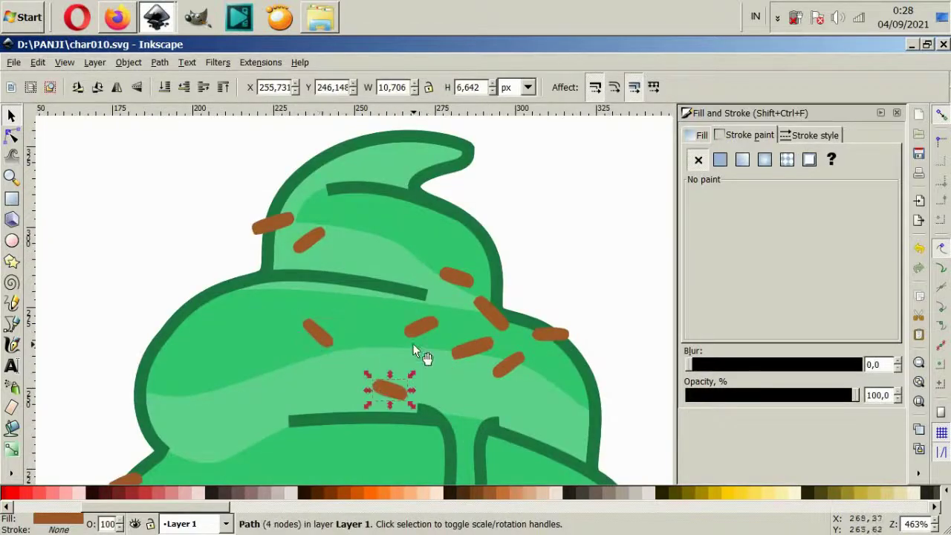
pyautogui.moveTo(414, 332)
pyautogui.mouseDown()
pyautogui.moveTo(374, 349)
pyautogui.moveTo(286, 335)
pyautogui.mouseUp()
pyautogui.moveTo(386, 386); pyautogui.dragTo(376, 384)
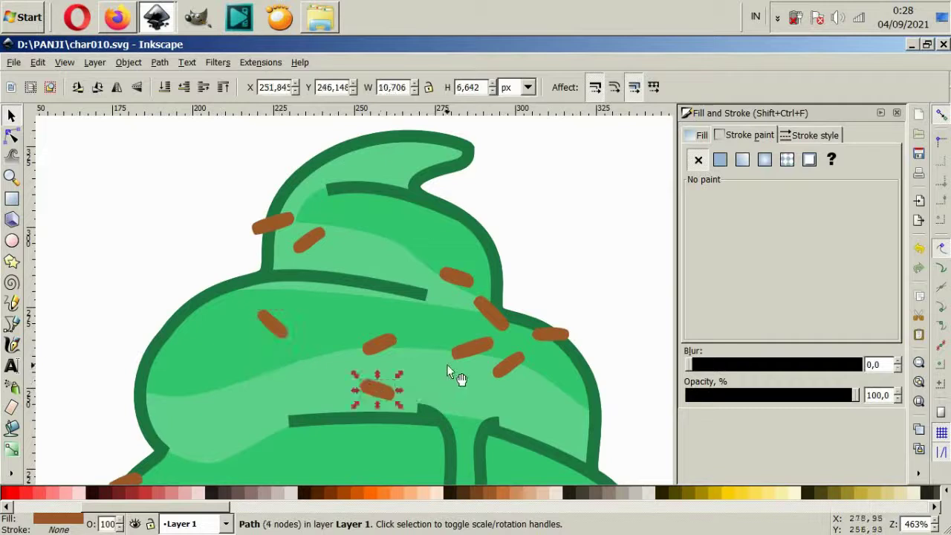
pyautogui.moveTo(452, 351); pyautogui.dragTo(435, 367)
pyautogui.moveTo(379, 344); pyautogui.dragTo(349, 325)
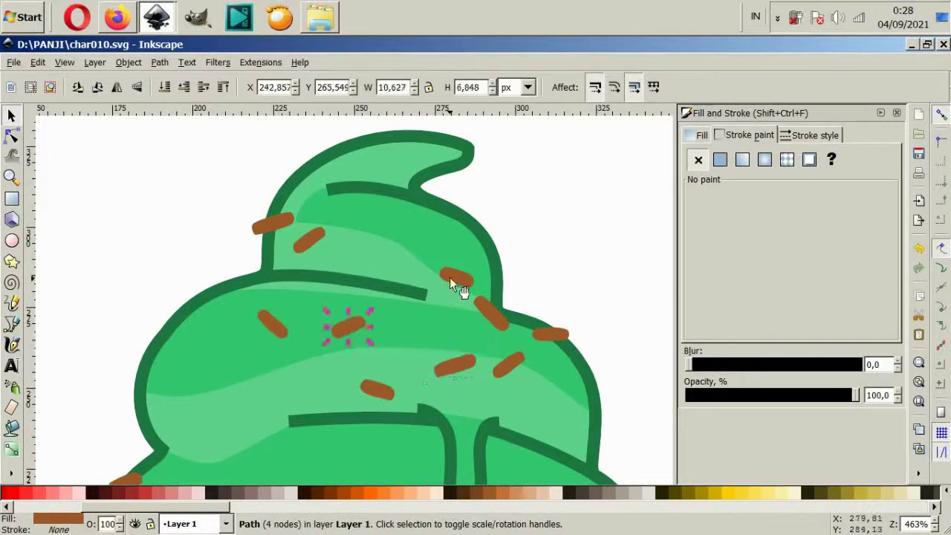
# Step: Shift the right, lower and top-left sprinkles to even out the spacing
pyautogui.moveTo(450, 280); pyautogui.dragTo(431, 261)
pyautogui.moveTo(462, 364); pyautogui.dragTo(434, 342)
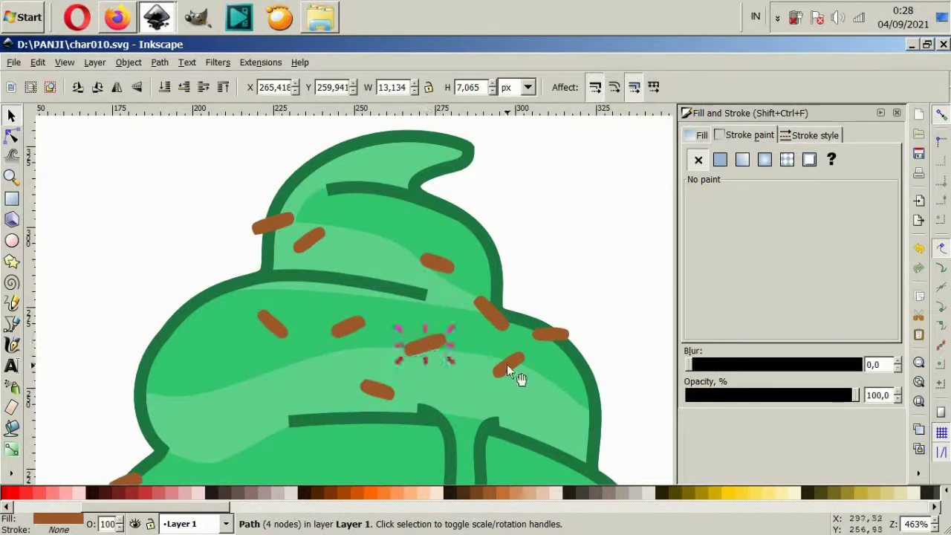
pyautogui.moveTo(511, 365); pyautogui.dragTo(542, 392)
pyautogui.moveTo(425, 345); pyautogui.dragTo(446, 359)
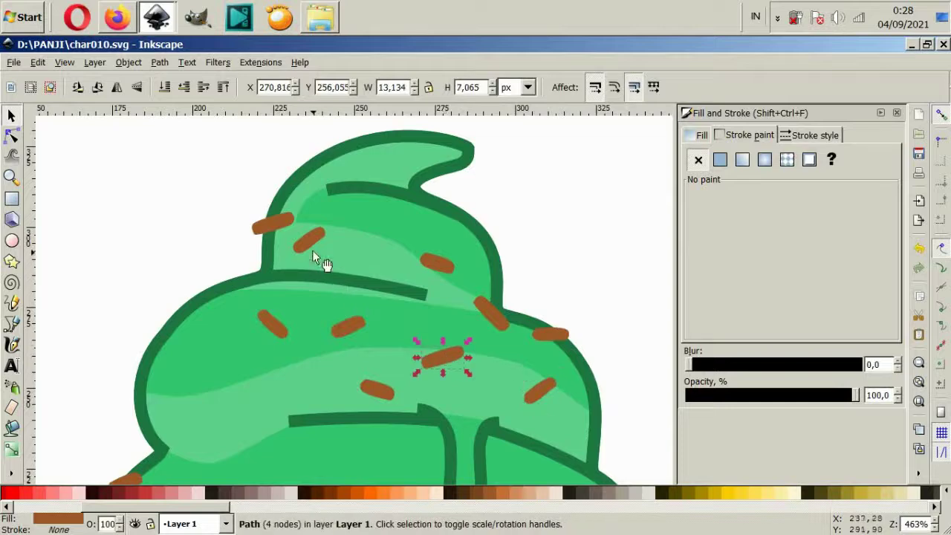
pyautogui.moveTo(313, 255); pyautogui.dragTo(338, 248)
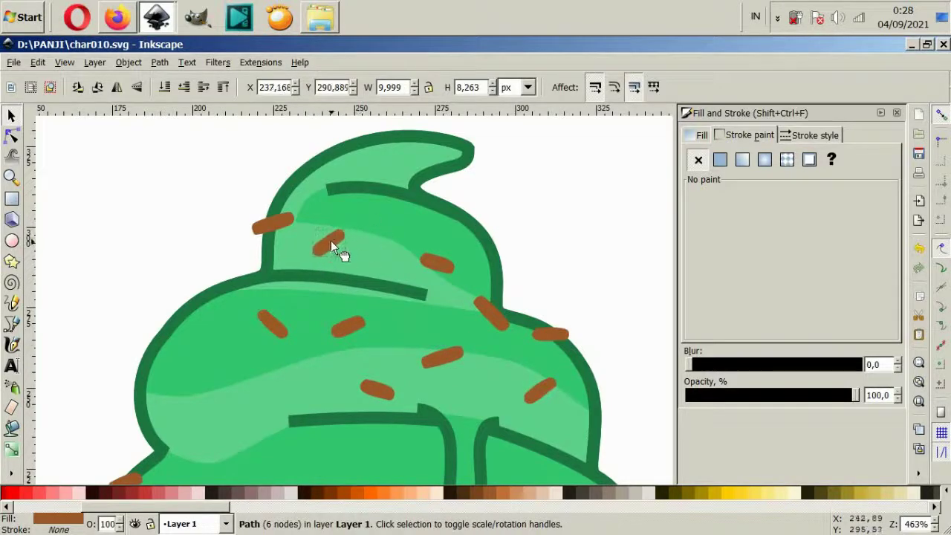
# Step: Select four sprinkles on the upper scoop
pyautogui.press('Escape')
pyautogui.scroll(-4, 559, 417)
pyautogui.scroll(-3, 565, 424)
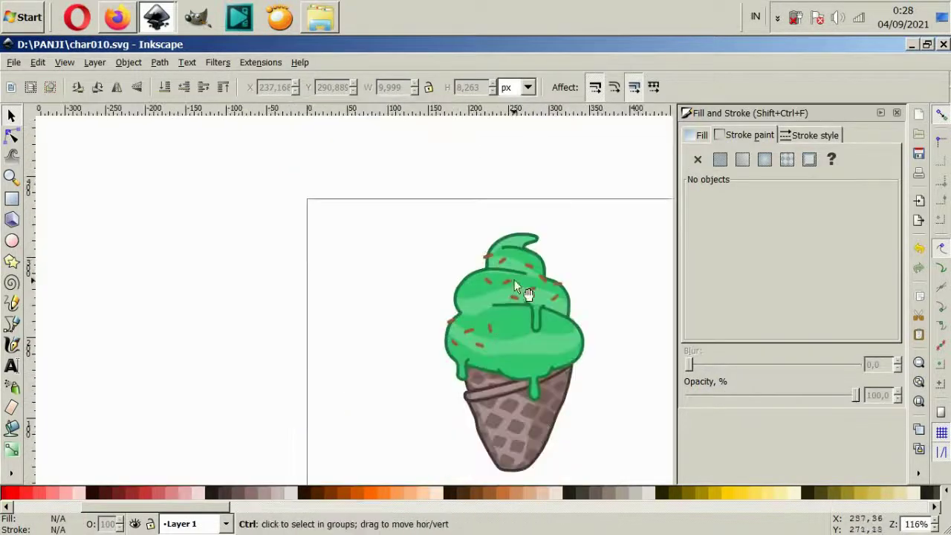
pyautogui.scroll(2, 558, 375)
pyautogui.scroll(-1, 557, 375)
pyautogui.scroll(3, 449, 360)
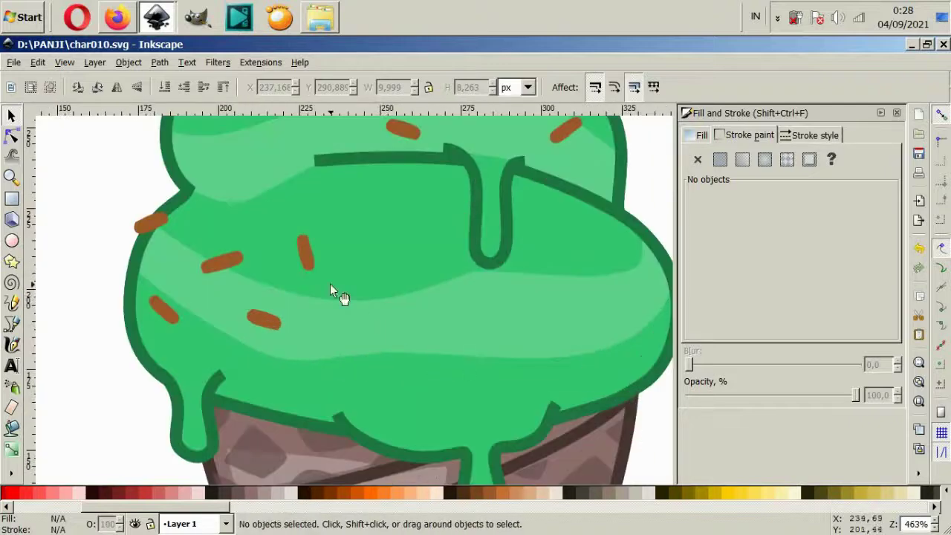
pyautogui.scroll(-2, 330, 284)
pyautogui.scroll(-2, 435, 260)
pyautogui.click(367, 216)
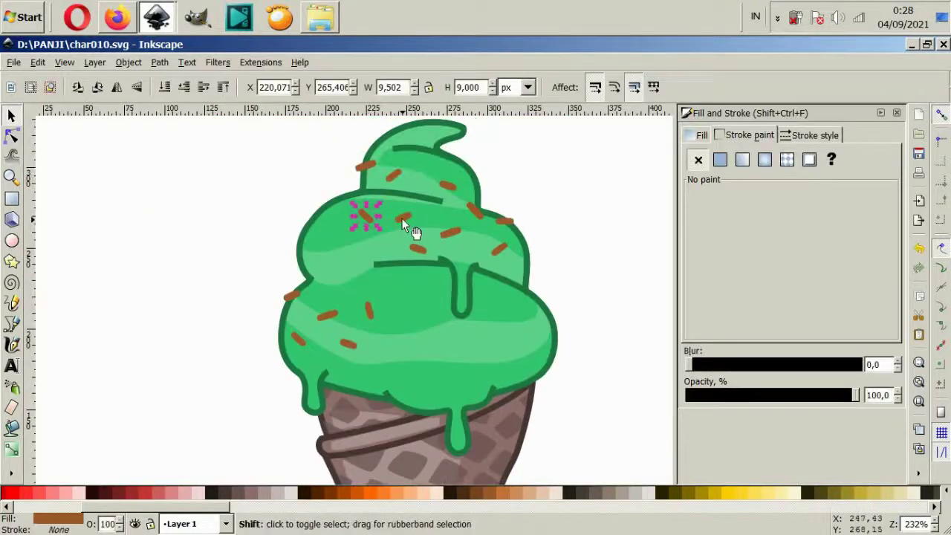
pyautogui.keyDown('shift'); pyautogui.click(403, 217); pyautogui.keyUp('shift')
pyautogui.keyDown('shift'); pyautogui.click(419, 249); pyautogui.keyUp('shift')
pyautogui.keyDown('shift'); pyautogui.click(449, 233); pyautogui.keyUp('shift')
# Step: Paste four sprinkle copies onto the lower-right frosting, one overhanging its right edge
pyautogui.hotkey('ctrl', 'v')
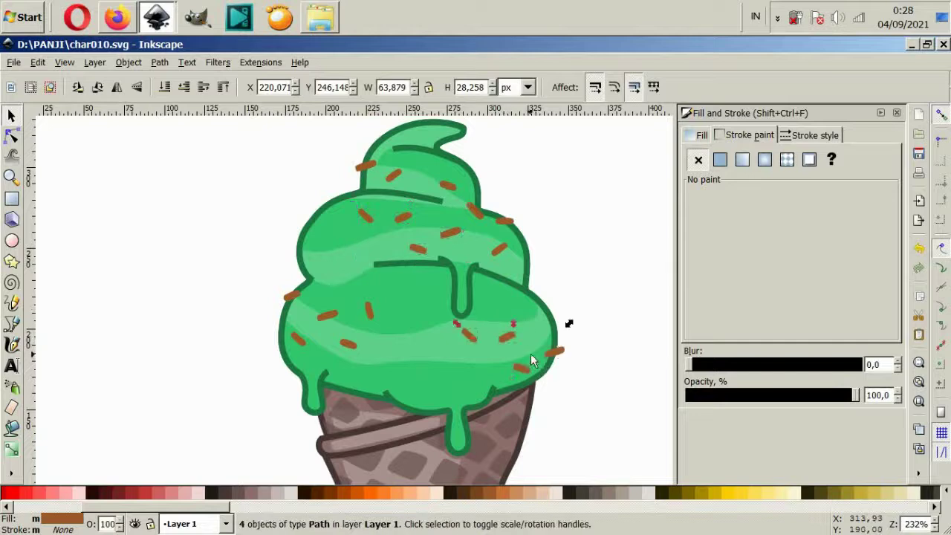
pyautogui.click(528, 358)
pyautogui.click(559, 355)
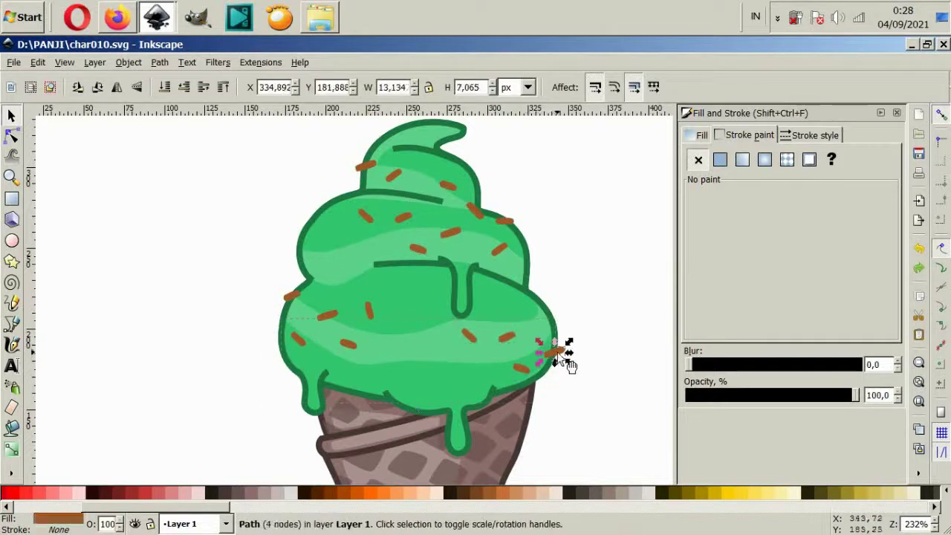
pyautogui.moveTo(523, 365); pyautogui.dragTo(454, 367)
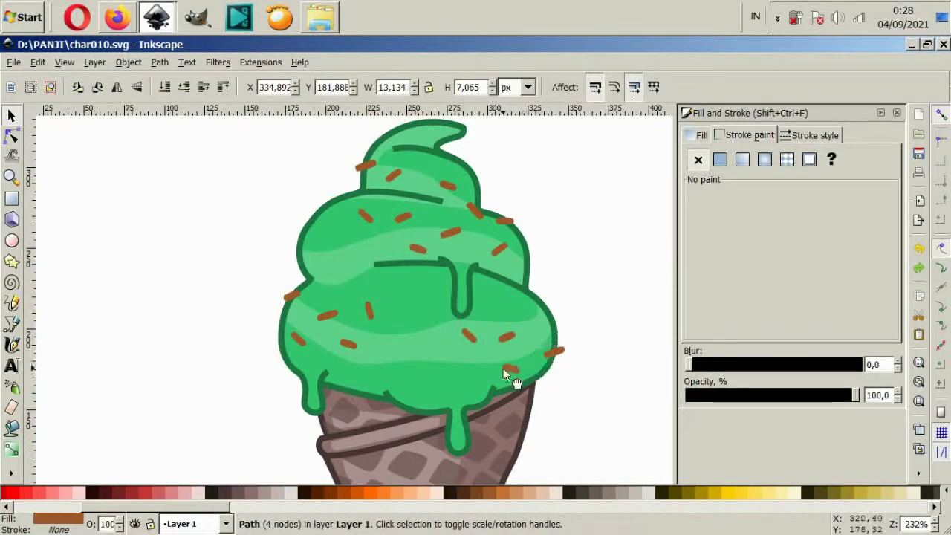
pyautogui.moveTo(505, 343); pyautogui.dragTo(563, 356)
pyautogui.click(588, 312)
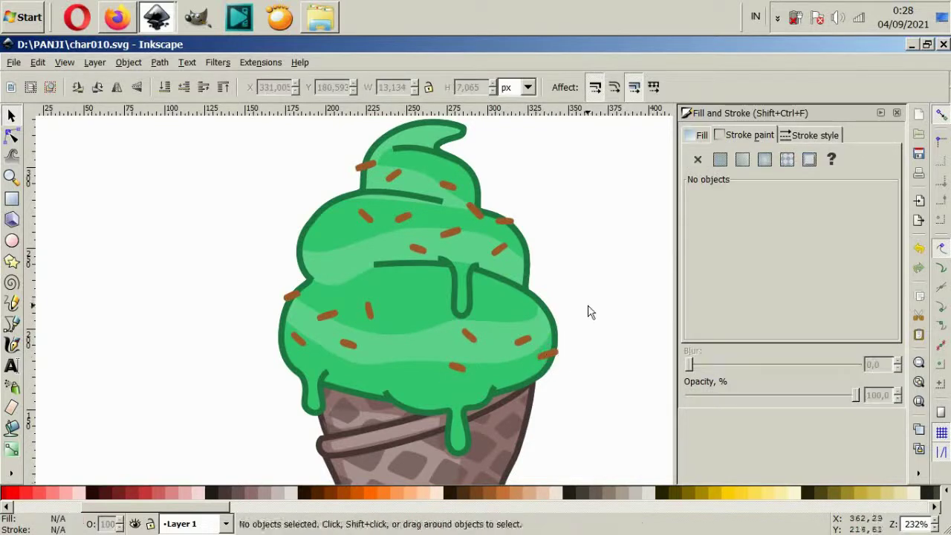
pyautogui.scroll(-1, 581, 364)
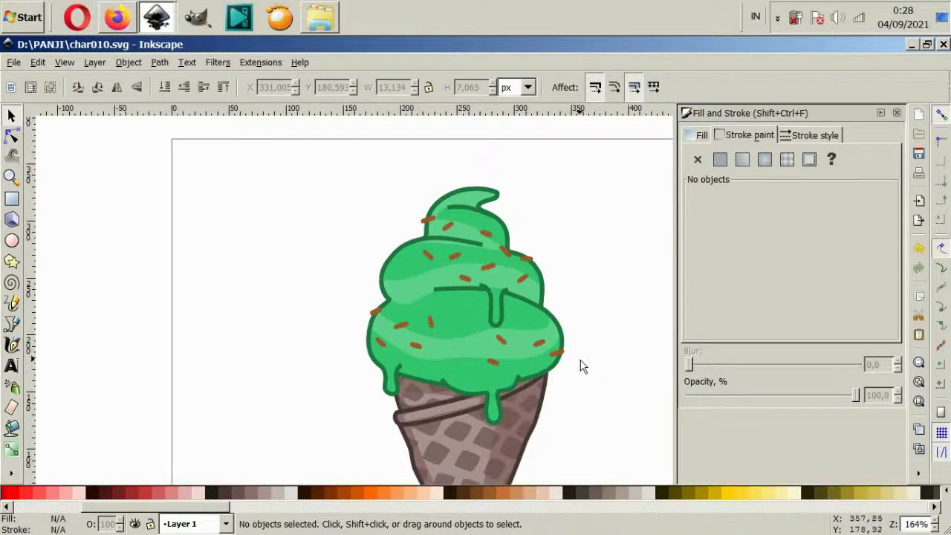
pyautogui.scroll(1, 573, 356)
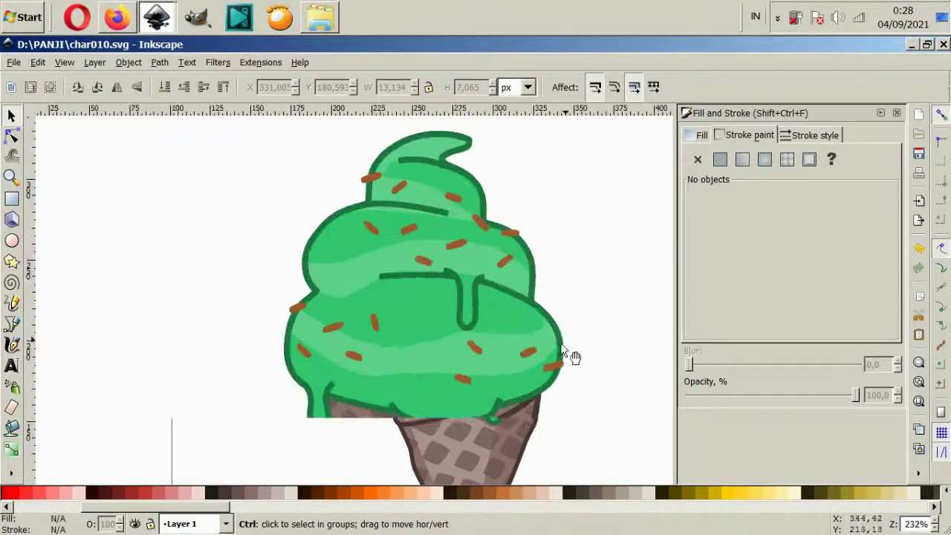
pyautogui.keyDown('ctrl'); pyautogui.click(303, 355); pyautogui.keyUp('ctrl')
pyautogui.keyDown('ctrl'); pyautogui.keyDown('shift'); pyautogui.click(468, 353); pyautogui.keyUp('shift'); pyautogui.keyUp('ctrl')
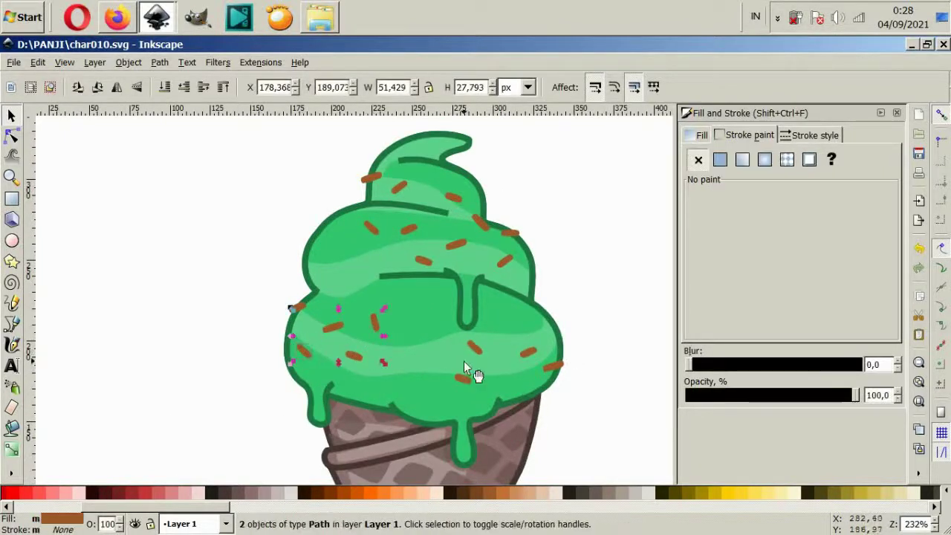
# Step: Give several scattered sprinkles a dark brown (502d16) fill with no outline
pyautogui.keyDown('ctrl'); pyautogui.keyDown('shift'); pyautogui.click(528, 357); pyautogui.keyUp('shift'); pyautogui.keyUp('ctrl')
pyautogui.keyDown('ctrl'); pyautogui.keyDown('shift'); pyautogui.click(452, 246); pyautogui.keyUp('shift'); pyautogui.keyUp('ctrl')
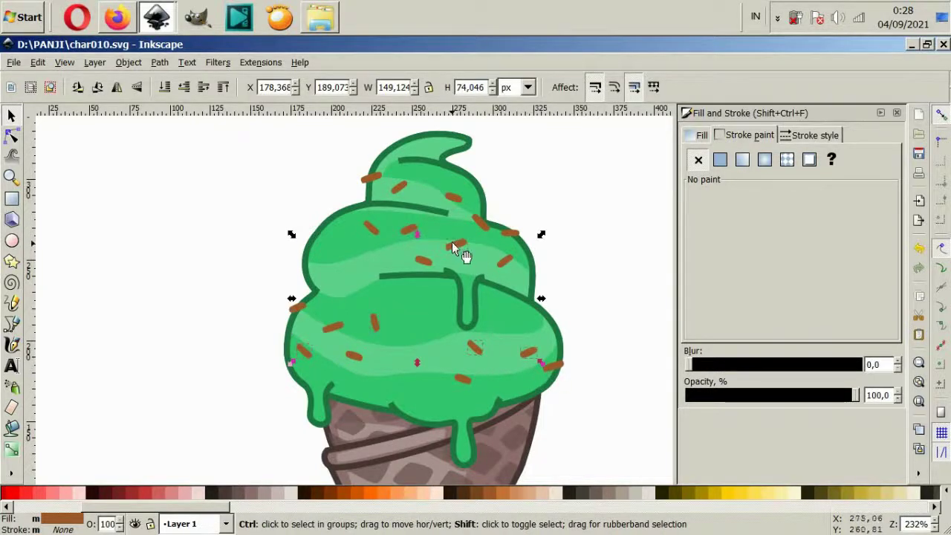
pyautogui.keyDown('ctrl'); pyautogui.keyDown('shift'); pyautogui.click(454, 246); pyautogui.keyUp('shift'); pyautogui.keyUp('ctrl')
pyautogui.keyDown('ctrl'); pyautogui.keyDown('shift'); pyautogui.click(505, 260); pyautogui.keyUp('shift'); pyautogui.keyUp('ctrl')
pyautogui.keyDown('ctrl'); pyautogui.keyDown('shift'); pyautogui.click(409, 231); pyautogui.keyUp('shift'); pyautogui.keyUp('ctrl')
pyautogui.keyDown('ctrl'); pyautogui.keyDown('shift'); pyautogui.click(399, 187); pyautogui.keyUp('shift'); pyautogui.keyUp('ctrl')
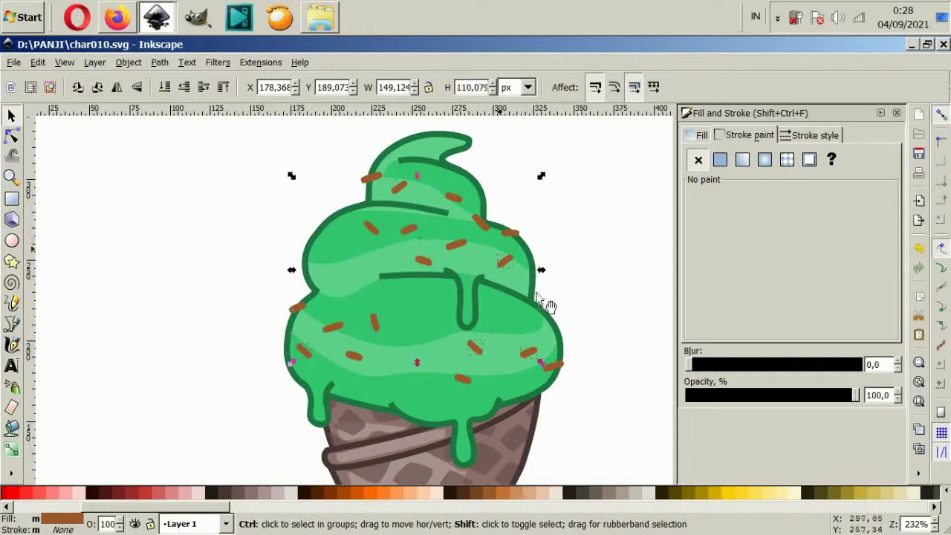
pyautogui.keyDown('shift'); pyautogui.click(470, 494); pyautogui.keyUp('shift')
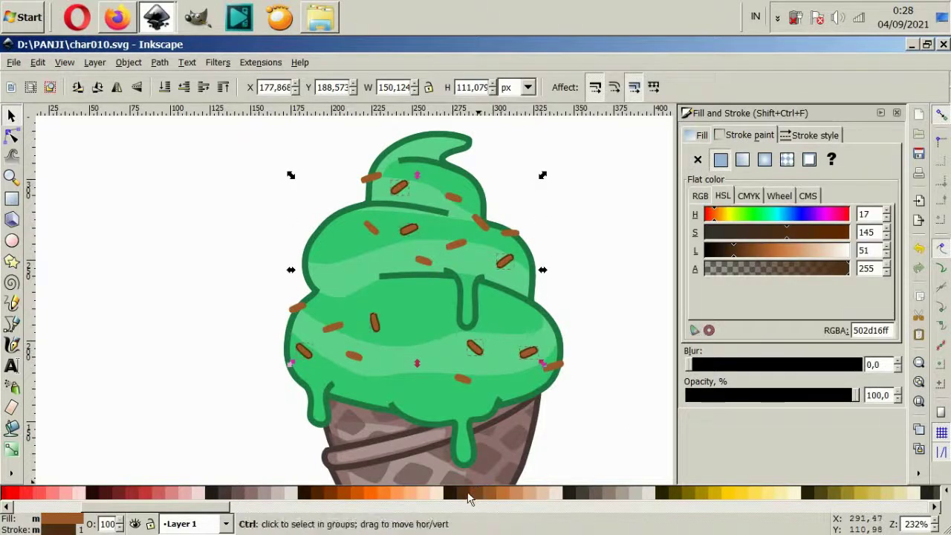
pyautogui.hotkey('ctrl', 'z')
pyautogui.click(464, 495)
pyautogui.press('Escape')
pyautogui.scroll(-4, 516, 359)
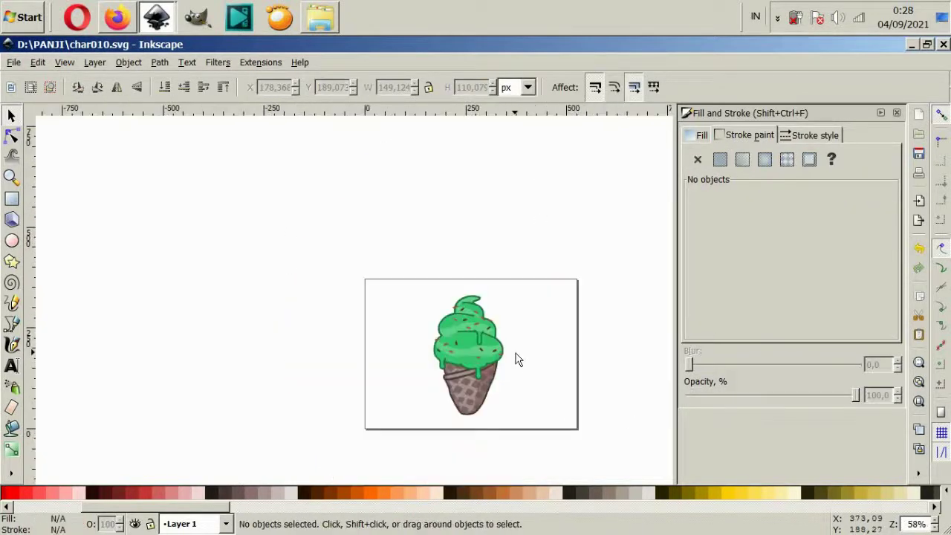
pyautogui.scroll(1, 509, 364)
pyautogui.scroll(1, 502, 375)
pyautogui.scroll(2, 424, 405)
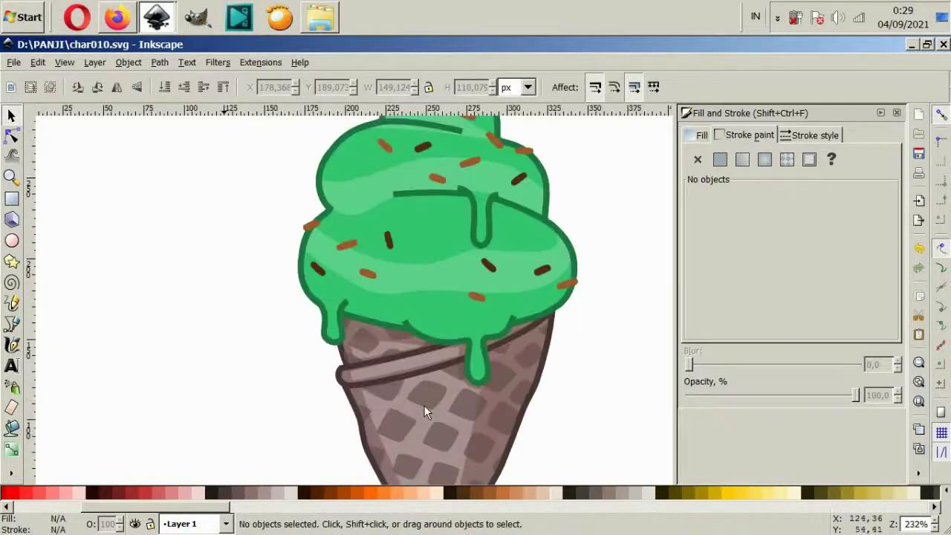
pyautogui.scroll(2, 423, 405)
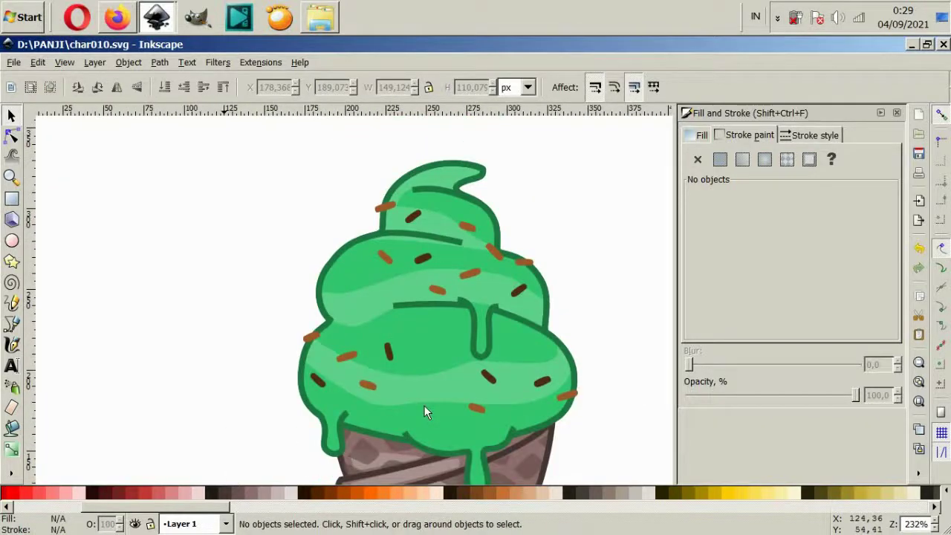
# Step: Start a Bezier highlight outline at the left drip and trace it up the cream's left edge
pyautogui.scroll(2, 342, 394)
pyautogui.click(11, 327)
pyautogui.scroll(-1, 287, 404)
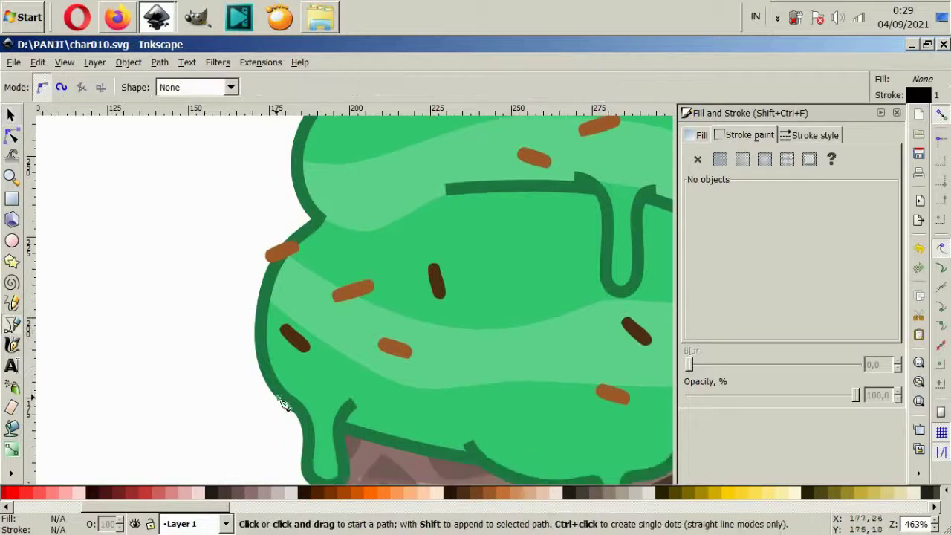
pyautogui.scroll(-1, 321, 467)
pyautogui.scroll(2, 321, 467)
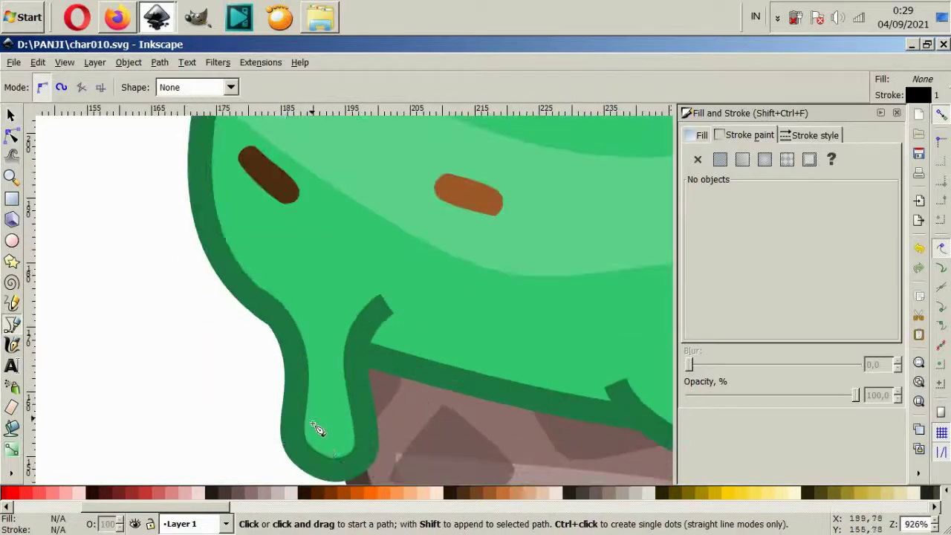
pyautogui.click(327, 446)
pyautogui.moveTo(322, 444); pyautogui.dragTo(315, 416)
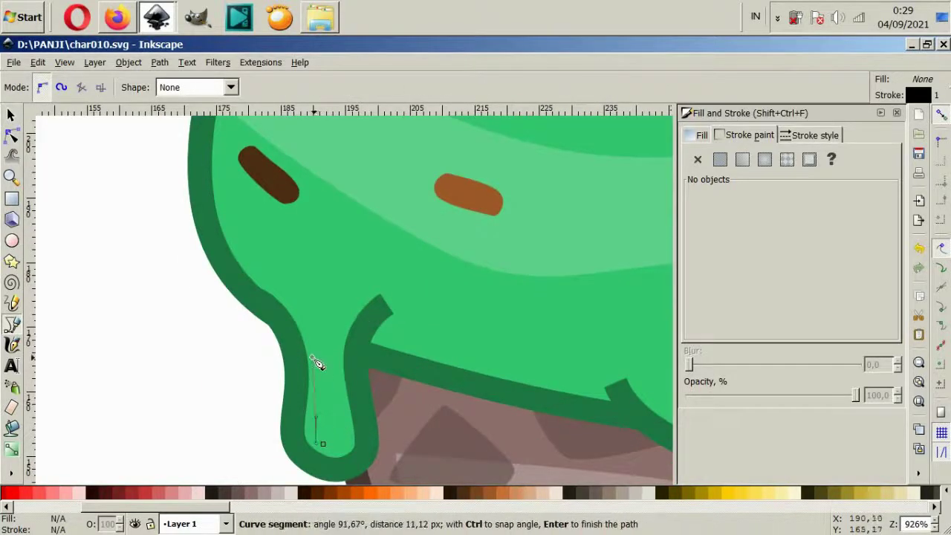
pyautogui.moveTo(312, 339); pyautogui.dragTo(314, 318)
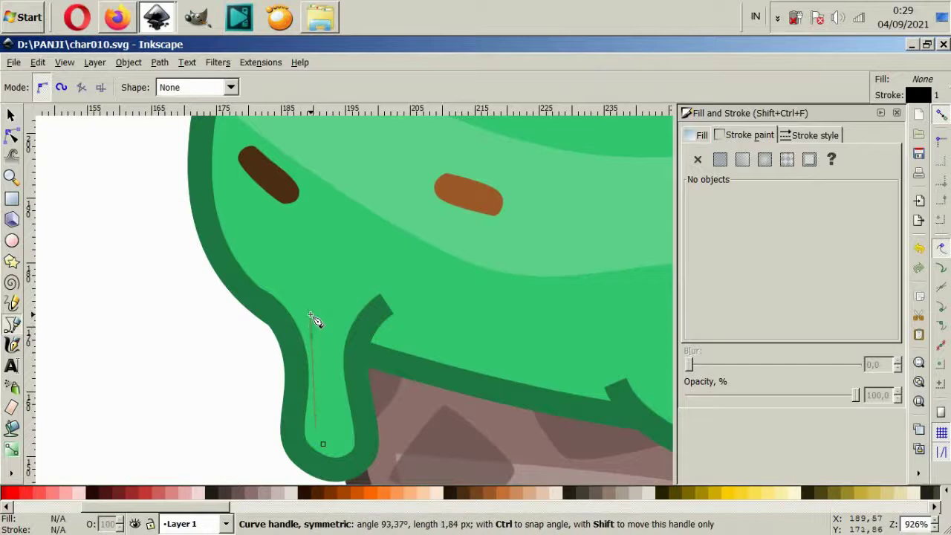
pyautogui.click(255, 260)
pyautogui.scroll(2, 236, 214)
pyautogui.scroll(-3, 246, 215)
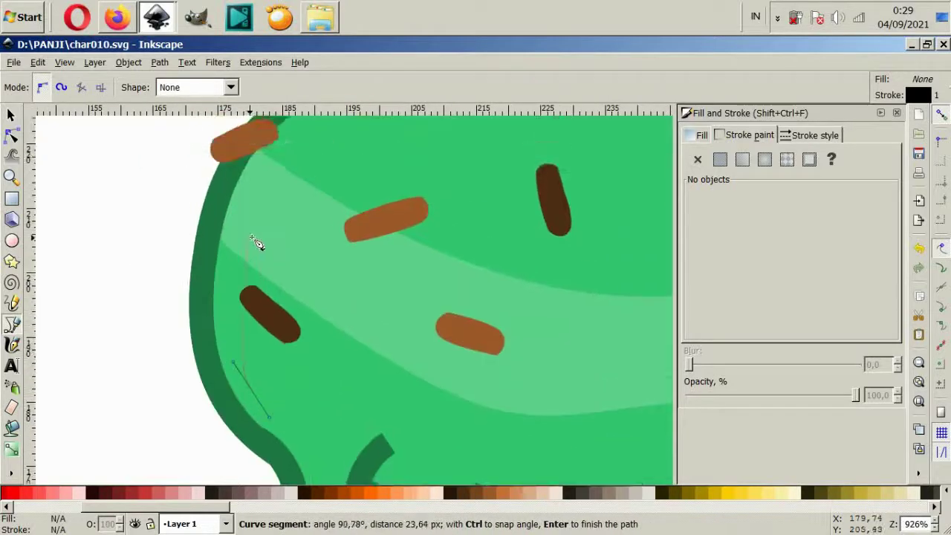
pyautogui.scroll(-1, 255, 244)
pyautogui.moveTo(267, 217); pyautogui.dragTo(292, 182)
# Step: Carry the left highlight outline along the tier's top edge and back down into the drip
pyautogui.scroll(1, 312, 206)
pyautogui.scroll(1, 317, 213)
pyautogui.scroll(1, 298, 212)
pyautogui.scroll(3, 338, 207)
pyautogui.scroll(2, 339, 207)
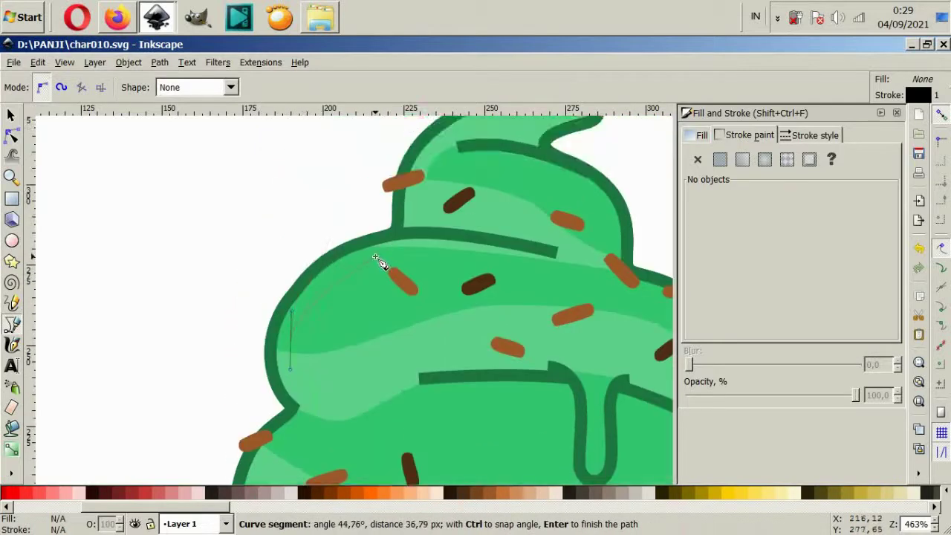
pyautogui.moveTo(377, 258); pyautogui.dragTo(409, 243)
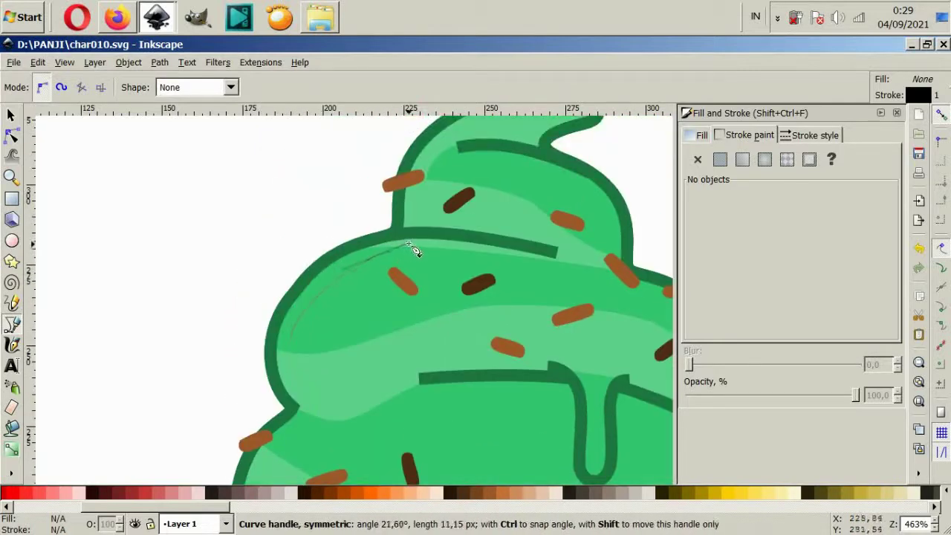
pyautogui.click(554, 269)
pyautogui.moveTo(372, 287)
pyautogui.mouseDown()
pyautogui.moveTo(340, 304)
pyautogui.moveTo(311, 356)
pyautogui.mouseUp()
pyautogui.scroll(-3, 343, 344)
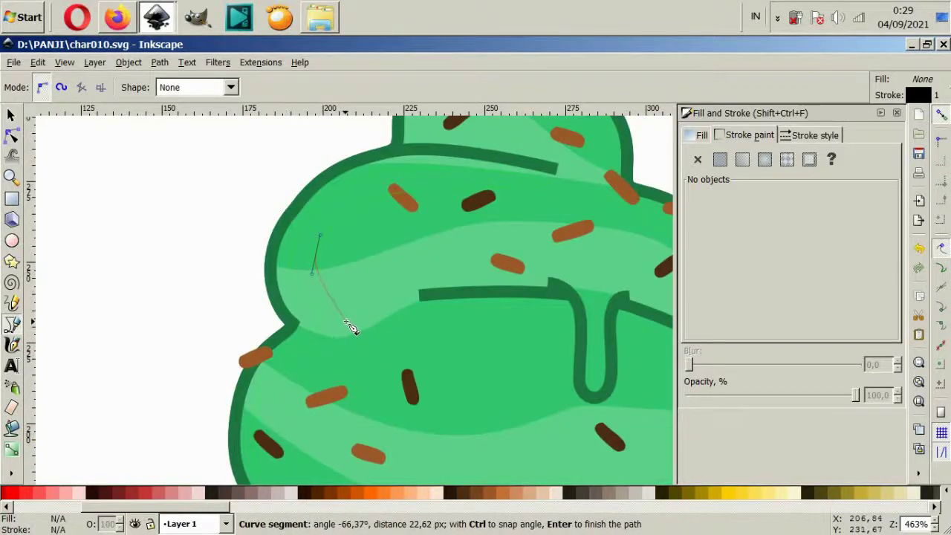
pyautogui.moveTo(342, 306); pyautogui.dragTo(346, 336)
pyautogui.scroll(-3, 289, 341)
pyautogui.moveTo(277, 326)
pyautogui.mouseDown()
pyautogui.moveTo(272, 350)
pyautogui.moveTo(291, 392)
pyautogui.mouseUp()
pyautogui.scroll(-1, 281, 372)
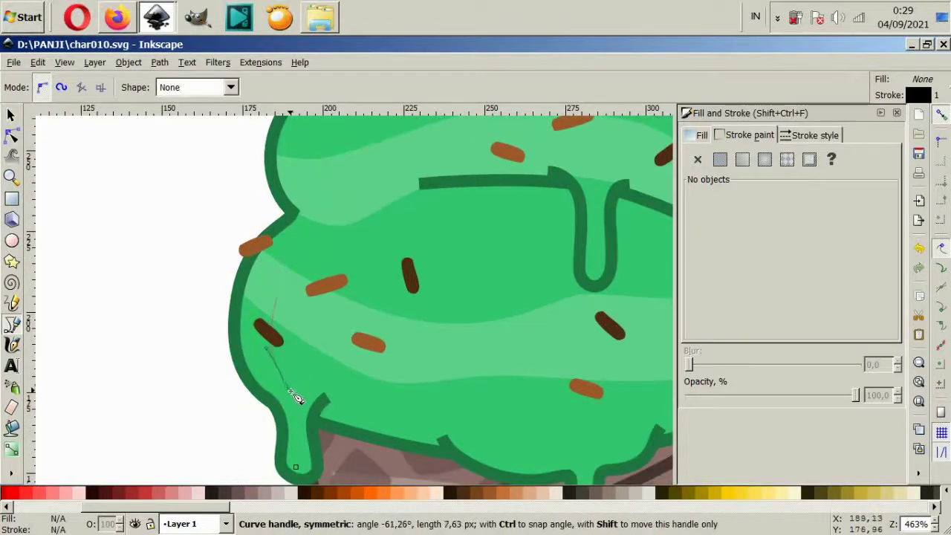
pyautogui.moveTo(296, 467)
pyautogui.mouseDown()
pyautogui.moveTo(277, 495)
pyautogui.moveTo(283, 466)
pyautogui.mouseUp()
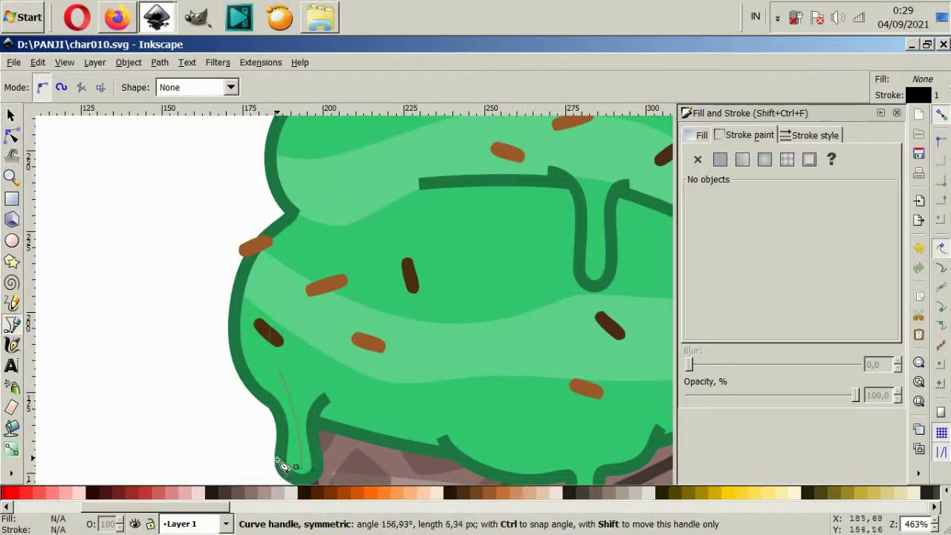
pyautogui.scroll(-4, 495, 365)
pyautogui.scroll(2, 338, 374)
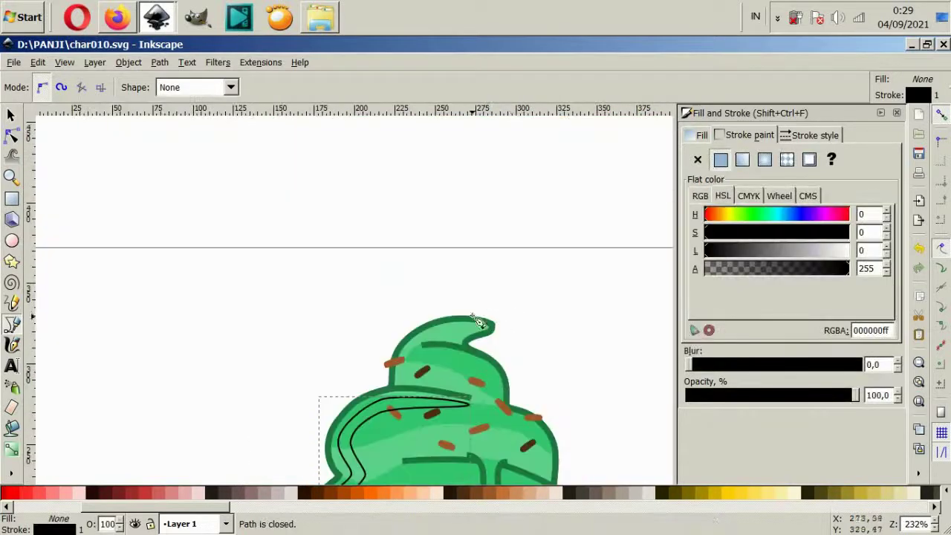
pyautogui.scroll(4, 338, 373)
# Step: Draw a closed highlight shape along the top swirl up to its tip
pyautogui.click(269, 435)
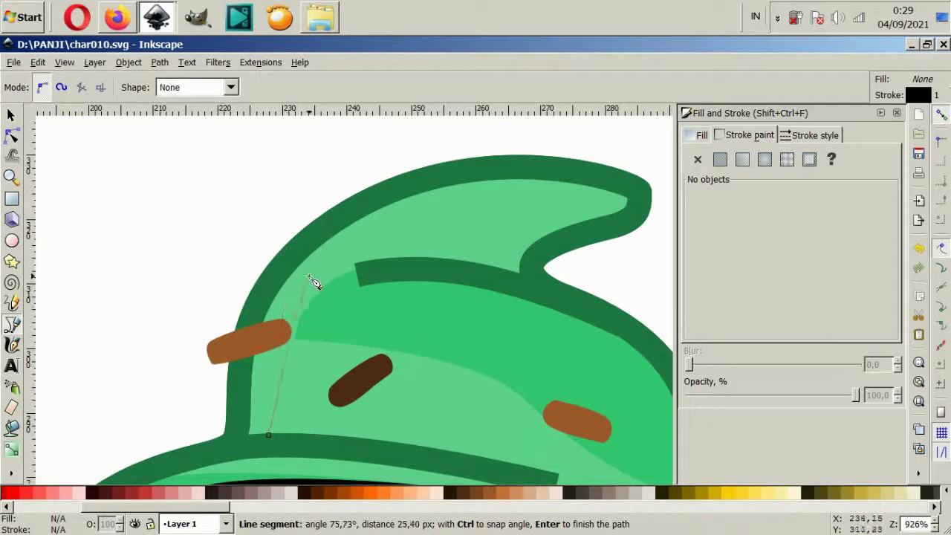
pyautogui.moveTo(312, 279); pyautogui.dragTo(341, 238)
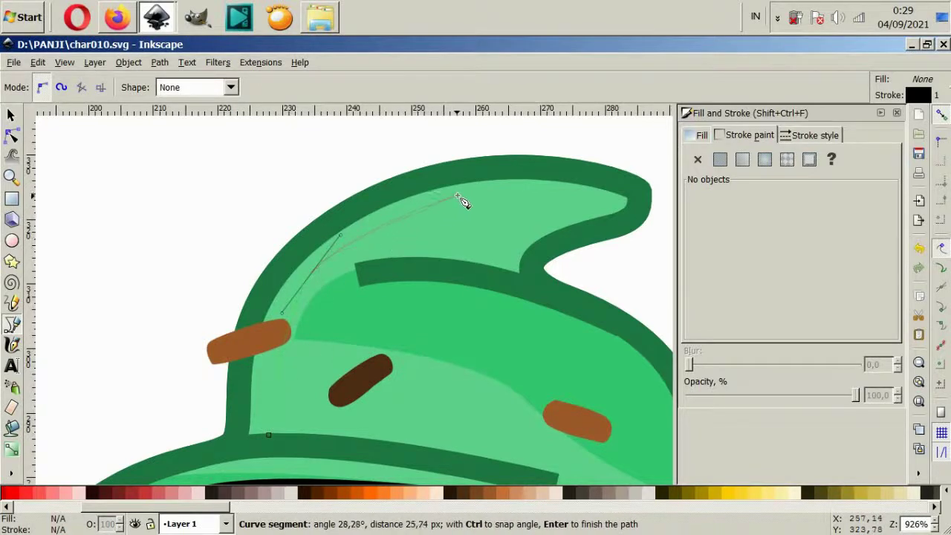
pyautogui.moveTo(459, 197); pyautogui.dragTo(478, 195)
pyautogui.moveTo(577, 195); pyautogui.dragTo(579, 195)
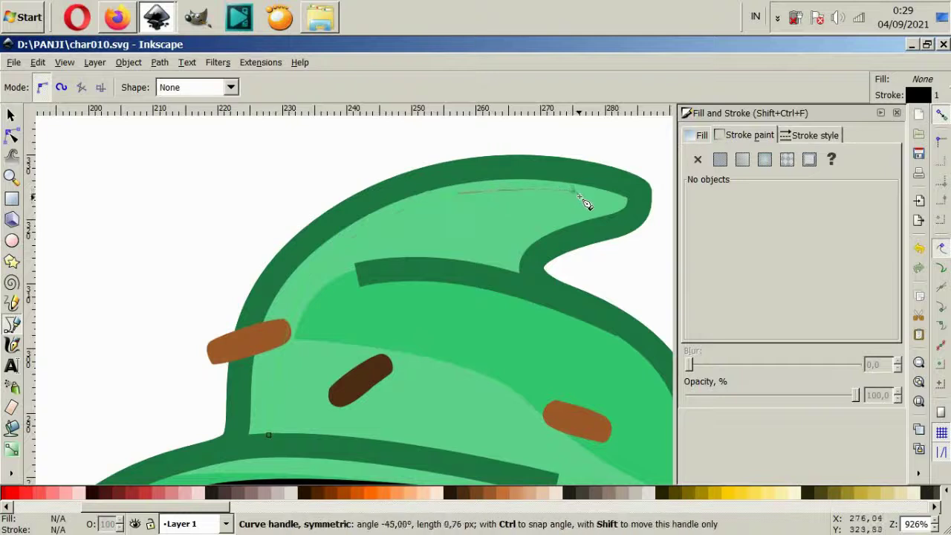
pyautogui.click(387, 236)
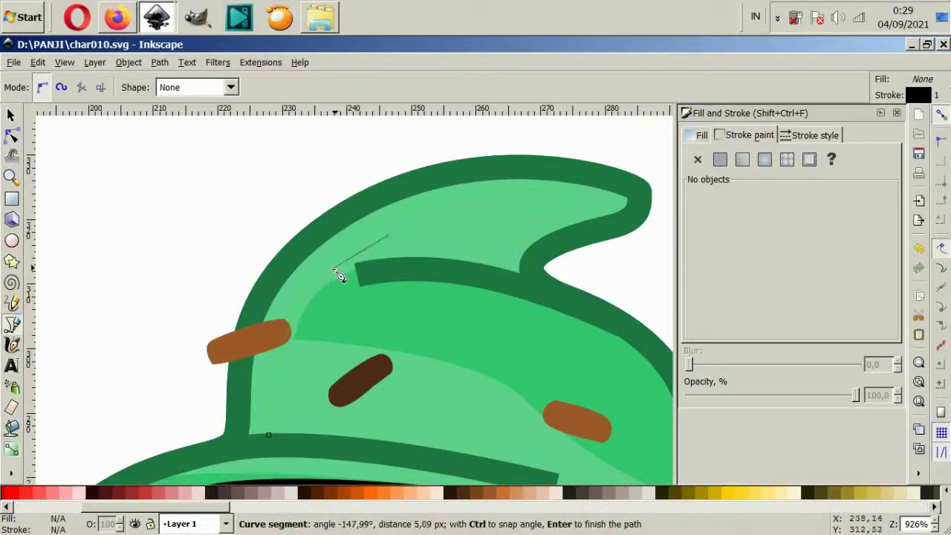
pyautogui.moveTo(308, 339); pyautogui.dragTo(300, 372)
pyautogui.click(289, 437)
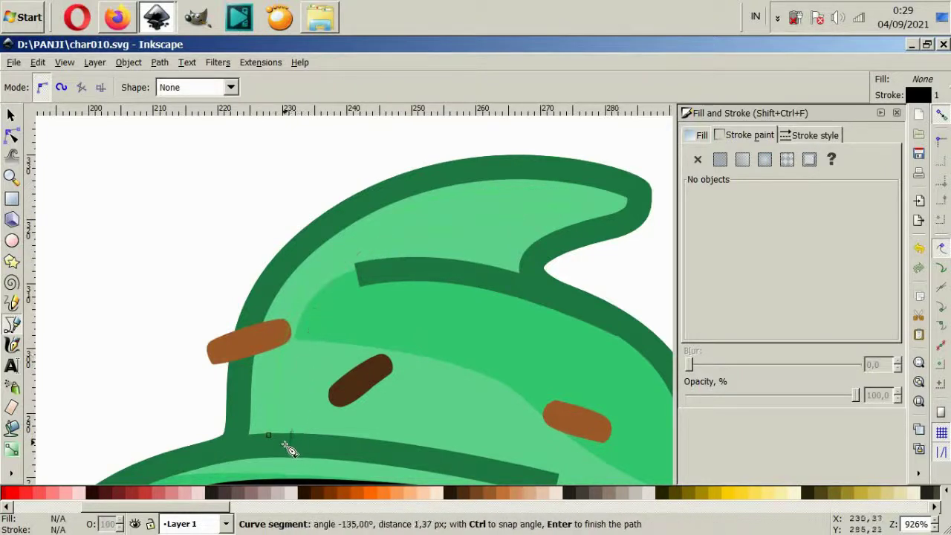
pyautogui.click(270, 437)
pyautogui.scroll(-2, 507, 361)
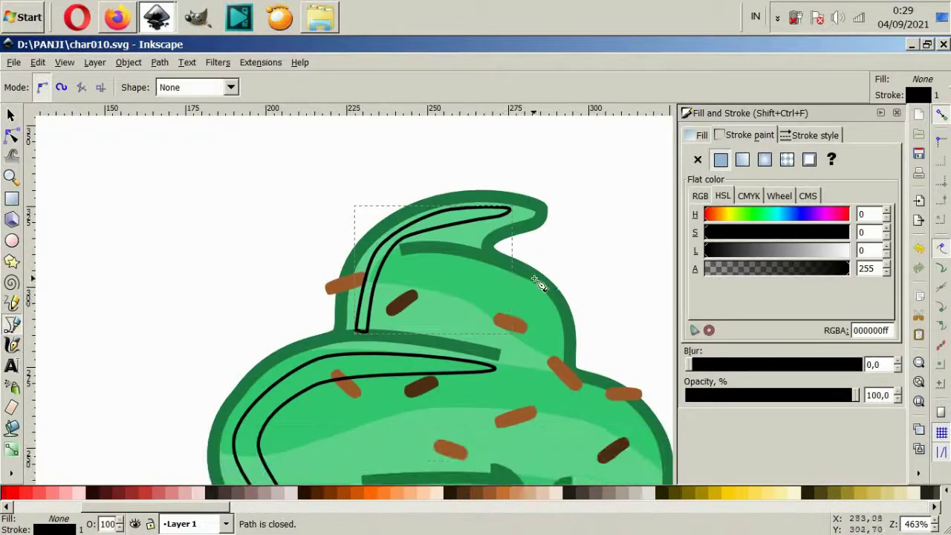
# Step: Draw a closed curved highlight shape across the upper right swirl
pyautogui.scroll(2, 384, 288)
pyautogui.click(291, 263)
pyautogui.moveTo(512, 321); pyautogui.dragTo(554, 345)
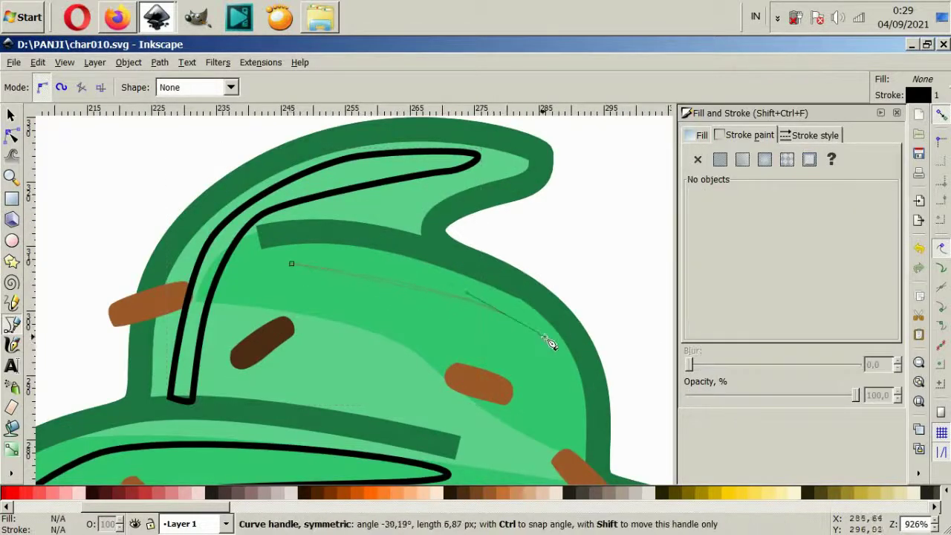
pyautogui.moveTo(566, 394); pyautogui.dragTo(565, 400)
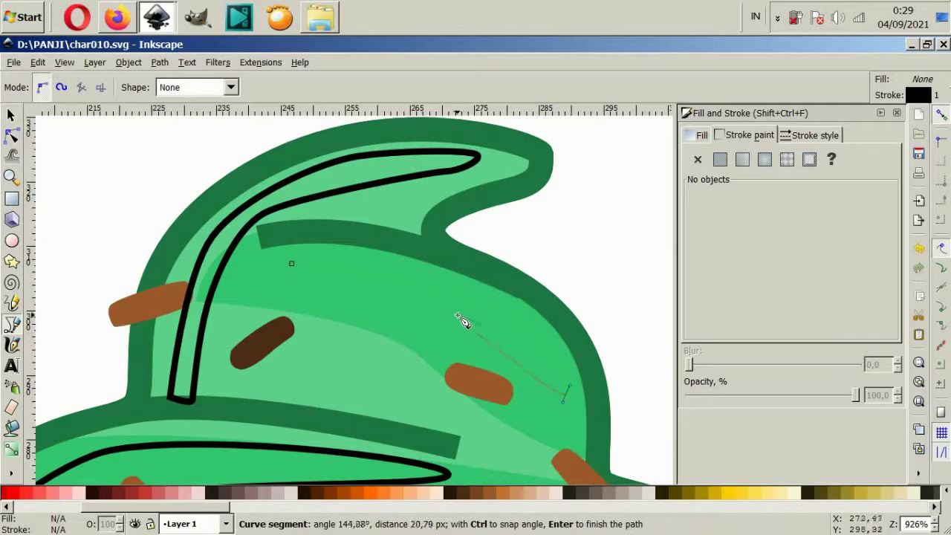
pyautogui.moveTo(458, 316); pyautogui.dragTo(414, 302)
pyautogui.moveTo(292, 263); pyautogui.dragTo(300, 259)
pyautogui.scroll(-3, 484, 365)
pyautogui.scroll(1, 512, 323)
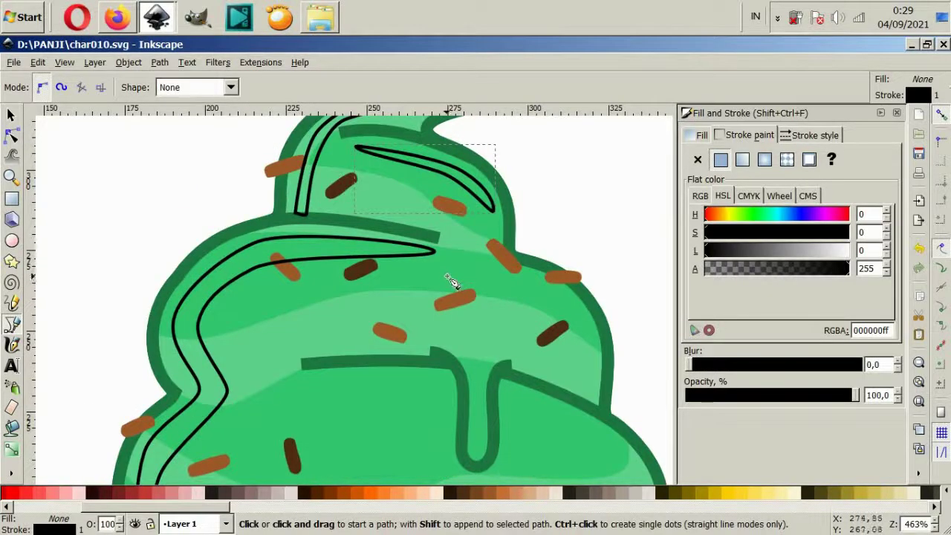
# Step: Add a small closed highlight shape along the right swirl's edge
pyautogui.click(488, 271)
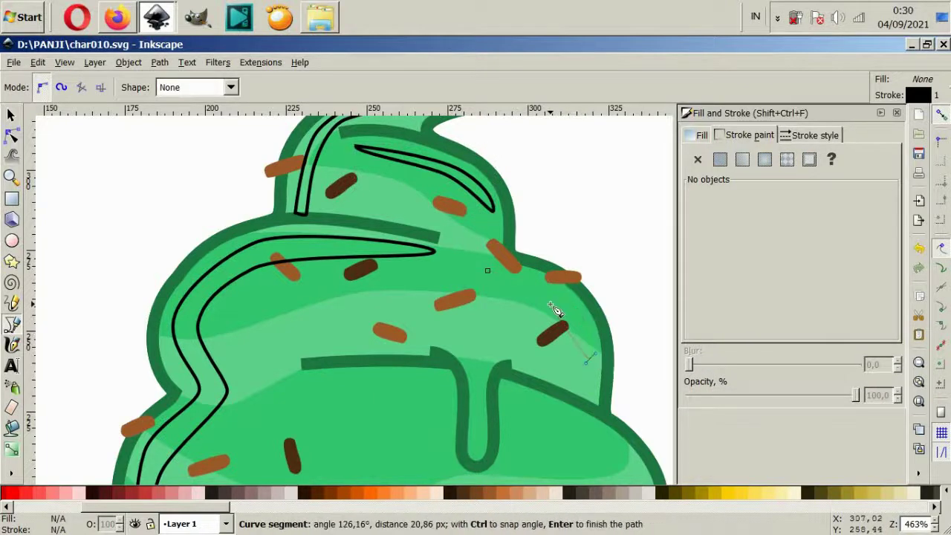
pyautogui.moveTo(559, 311); pyautogui.dragTo(541, 300)
pyautogui.click(488, 272)
pyautogui.scroll(-3, 520, 410)
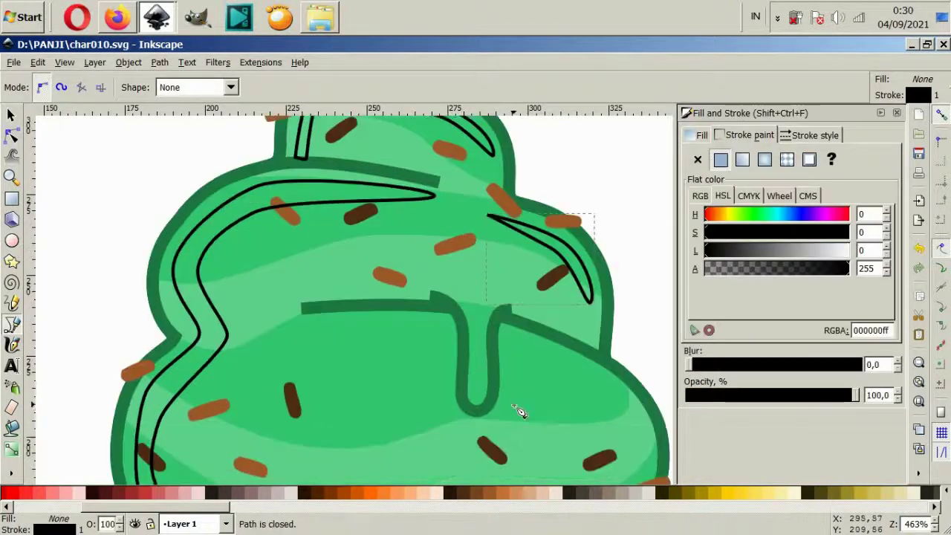
pyautogui.scroll(-2, 569, 374)
pyautogui.scroll(-1, 611, 380)
pyautogui.scroll(2, 584, 334)
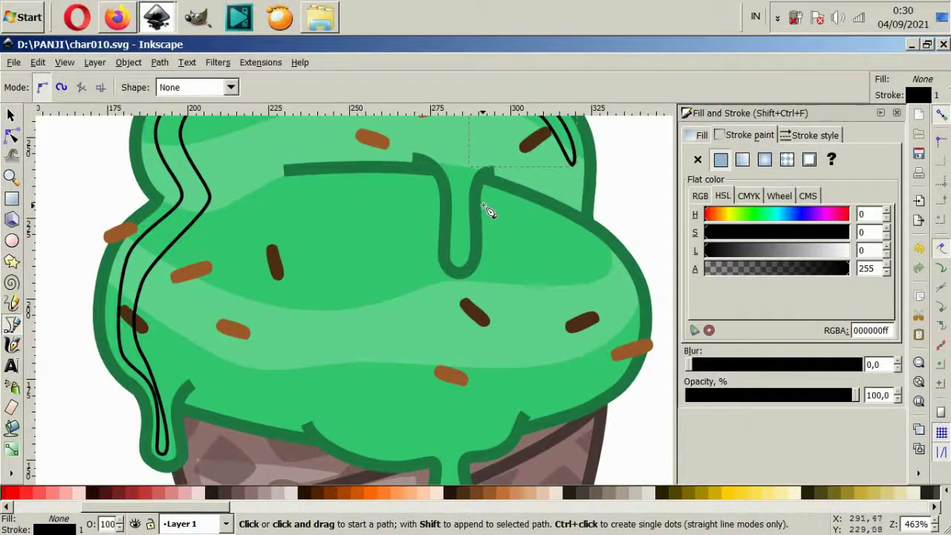
# Step: Outline a long closed highlight curve down the lower tier's right side
pyautogui.click(382, 196)
pyautogui.moveTo(554, 236); pyautogui.dragTo(616, 263)
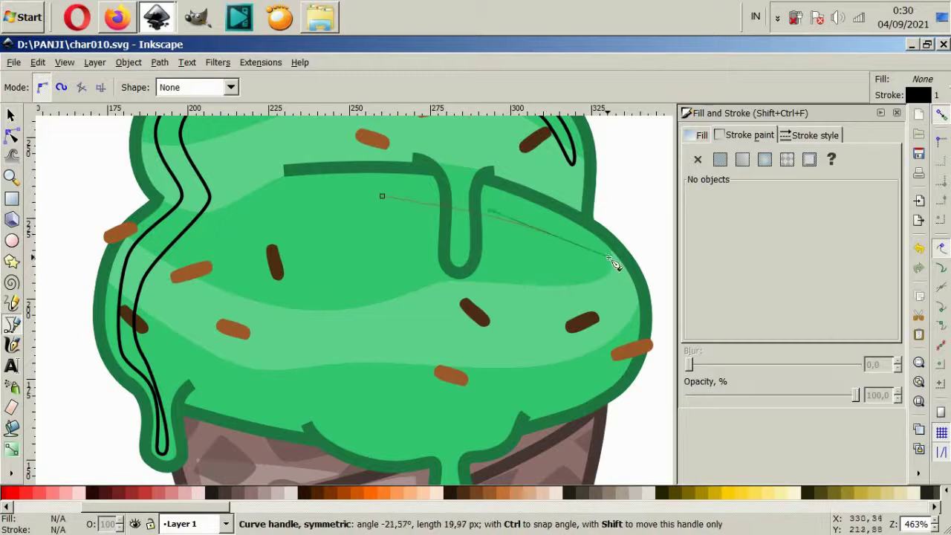
pyautogui.moveTo(636, 327); pyautogui.dragTo(637, 338)
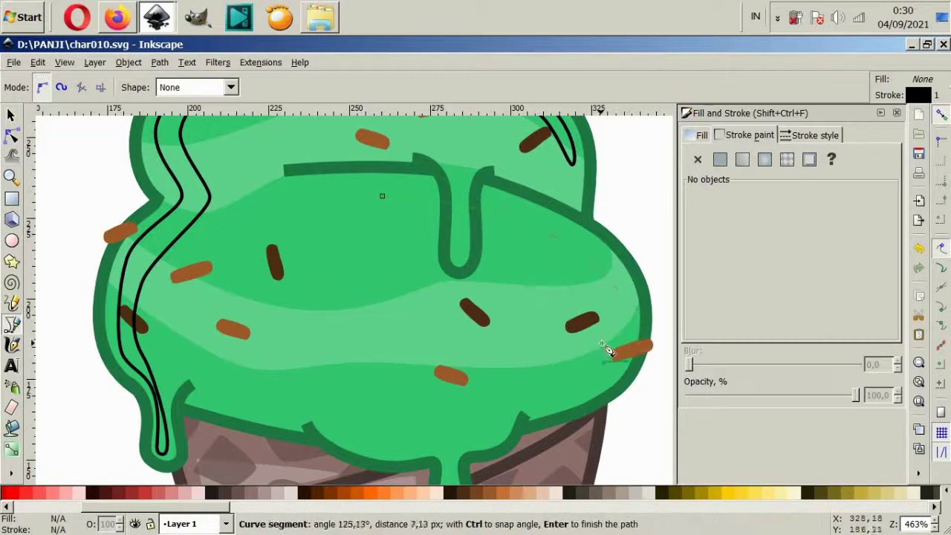
pyautogui.click(597, 280)
pyautogui.moveTo(518, 239); pyautogui.dragTo(492, 219)
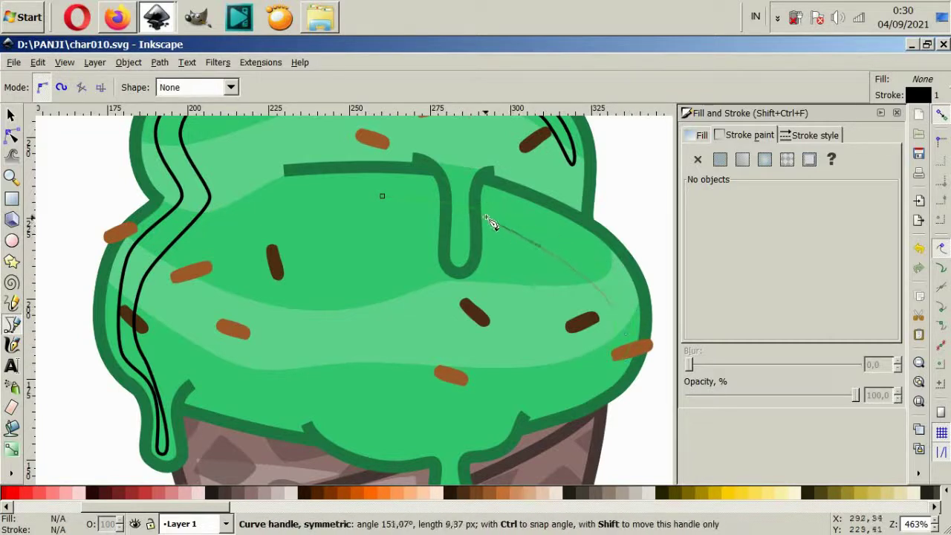
pyautogui.click(382, 196)
pyautogui.keyDown('ctrl'); pyautogui.scroll(-2, 423, 442); pyautogui.keyUp('ctrl')
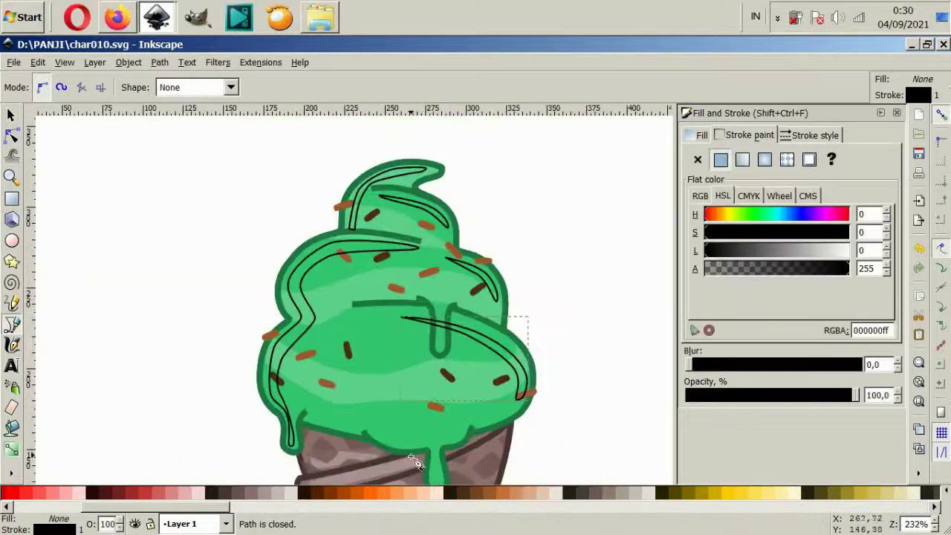
pyautogui.keyDown('ctrl'); pyautogui.scroll(-2, 424, 443); pyautogui.keyUp('ctrl')
pyautogui.keyDown('ctrl'); pyautogui.scroll(4, 424, 446); pyautogui.keyUp('ctrl')
# Step: Cancel a stray start, then draw a small crescent highlight above the cone rim
pyautogui.click(372, 433)
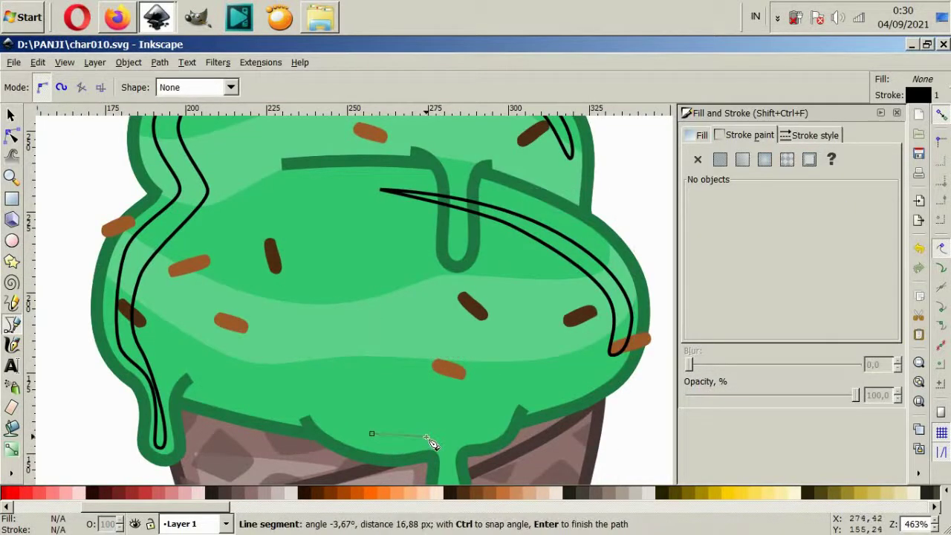
pyautogui.press('Escape')
pyautogui.click(326, 399)
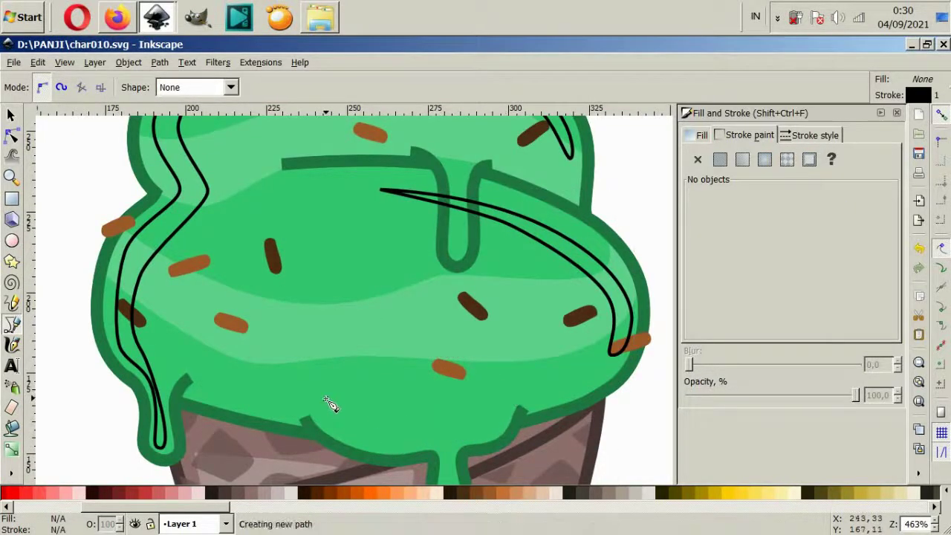
pyautogui.moveTo(438, 441); pyautogui.dragTo(455, 443)
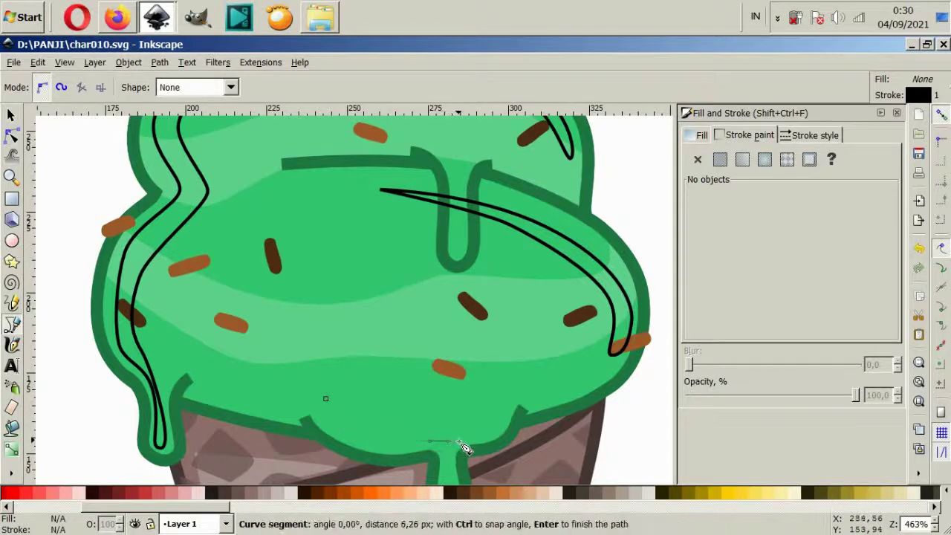
pyautogui.moveTo(377, 425); pyautogui.dragTo(346, 419)
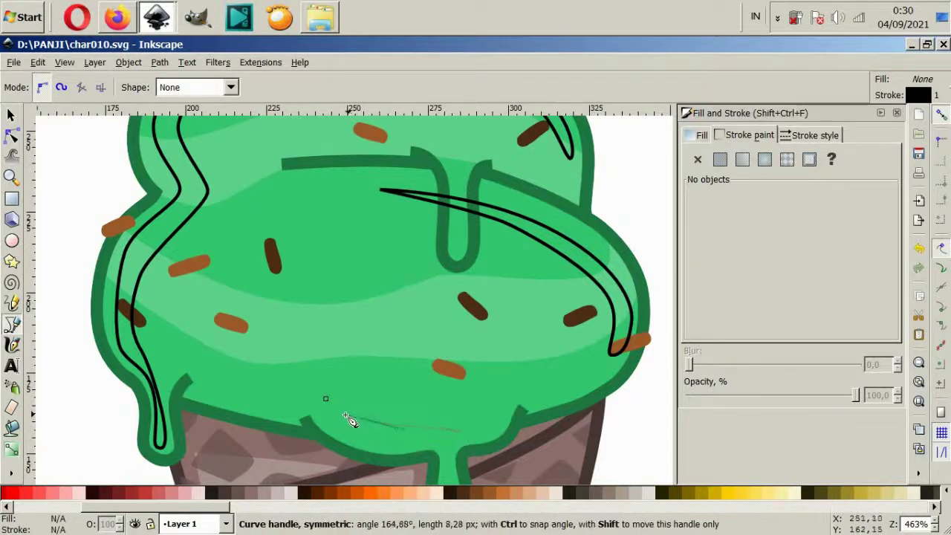
pyautogui.click(325, 400)
pyautogui.scroll(-2, 435, 389)
pyautogui.scroll(2, 513, 384)
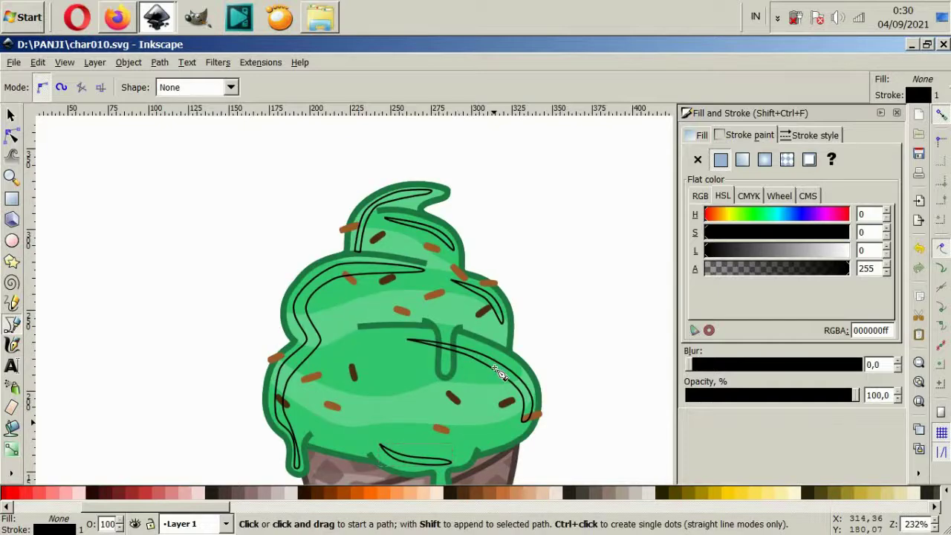
pyautogui.scroll(-4, 476, 426)
pyautogui.scroll(2, 444, 400)
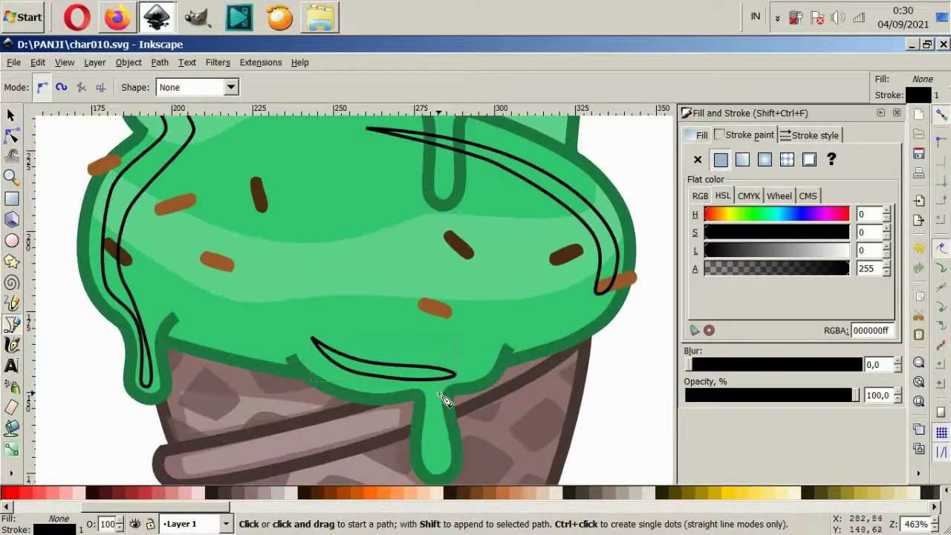
# Step: Select four highlight shapes, fill them light mint and remove their black strokes
pyautogui.click(14, 118)
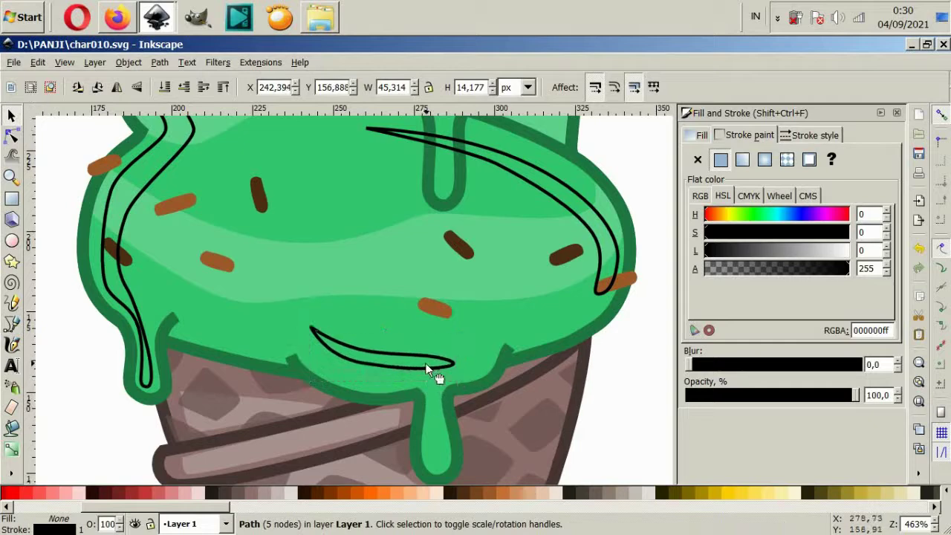
pyautogui.keyDown('shift'); pyautogui.click(149, 320); pyautogui.keyUp('shift')
pyautogui.keyDown('shift'); pyautogui.click(552, 201); pyautogui.keyUp('shift')
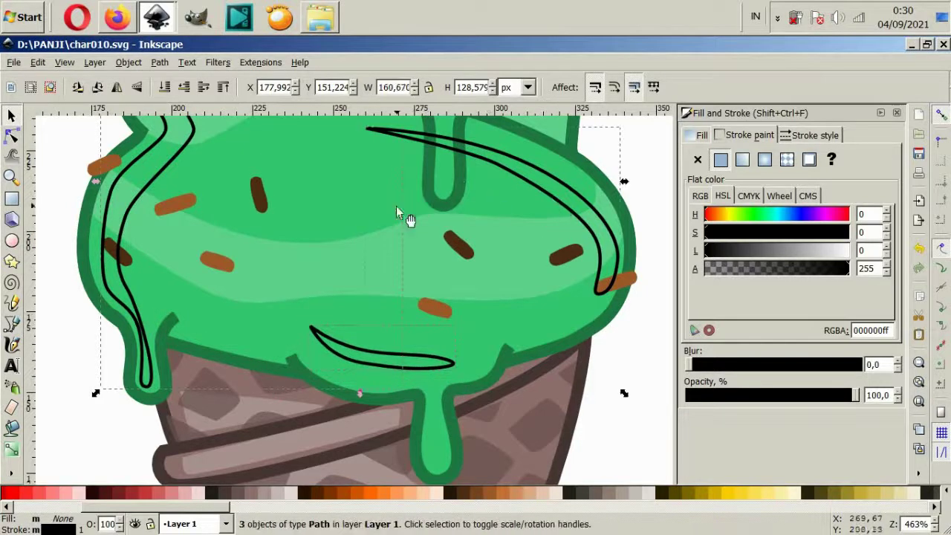
pyautogui.scroll(4, 405, 223)
pyautogui.keyDown('shift'); pyautogui.click(452, 165); pyautogui.keyUp('shift')
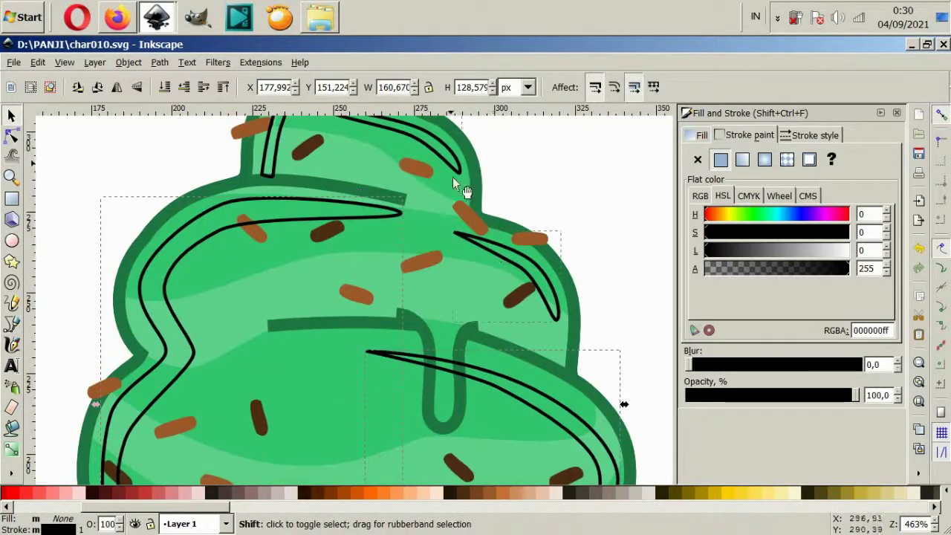
pyautogui.moveTo(207, 508); pyautogui.dragTo(498, 505)
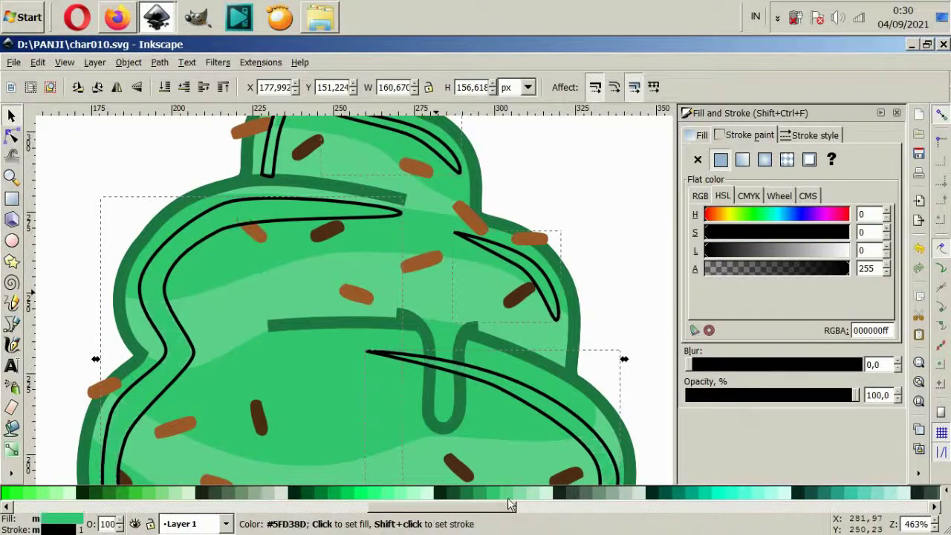
pyautogui.click(535, 490)
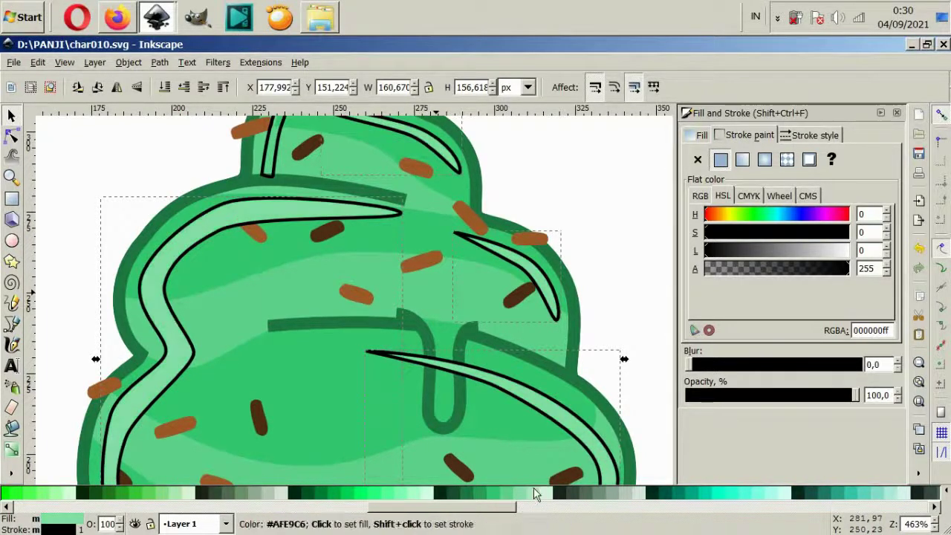
pyautogui.click(698, 159)
pyautogui.keyDown('ctrl'); pyautogui.scroll(-2, 444, 201); pyautogui.keyUp('ctrl')
pyautogui.scroll(1, 517, 245)
pyautogui.scroll(1, 516, 245)
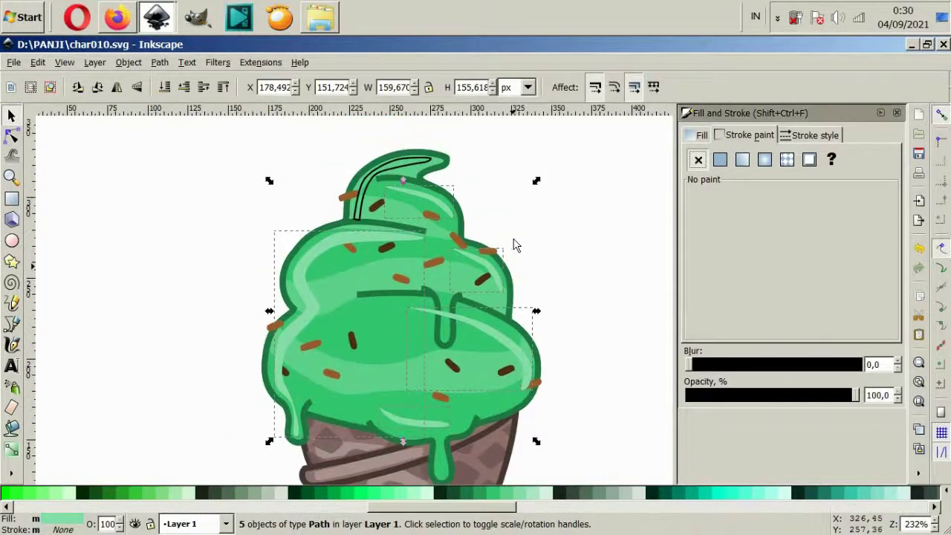
pyautogui.scroll(-1, 517, 245)
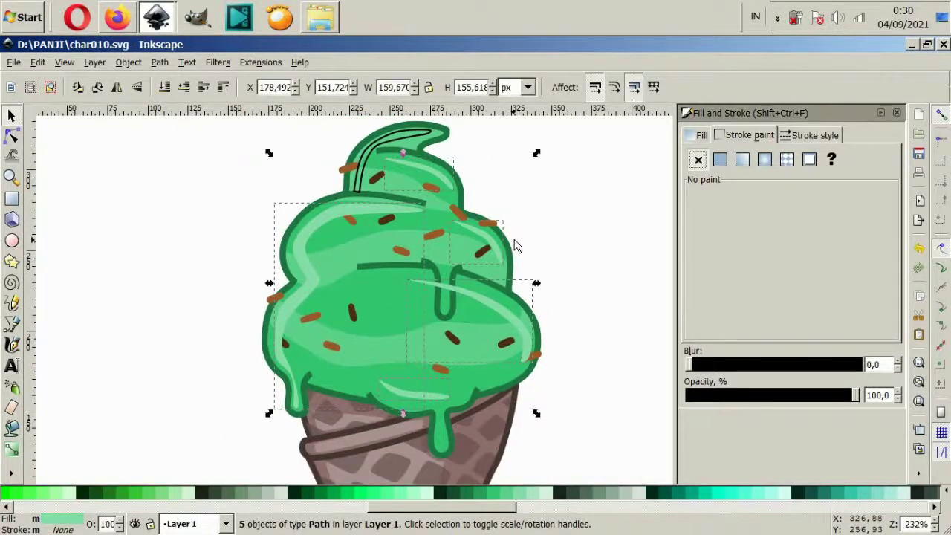
# Step: Give the top swirl highlight the #AFE9C6 mint fill and no stroke
pyautogui.keyDown('shift'); pyautogui.click(370, 155); pyautogui.keyUp('shift')
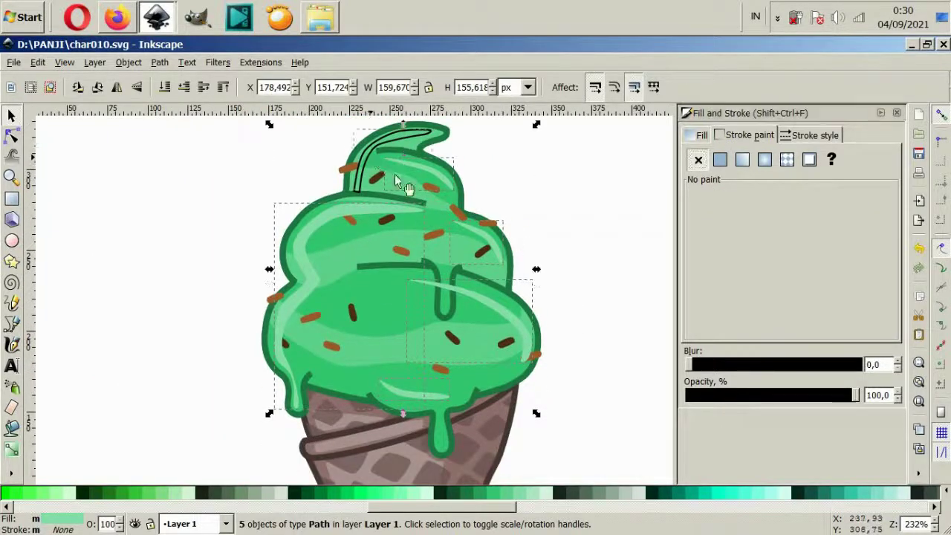
pyautogui.click(534, 495)
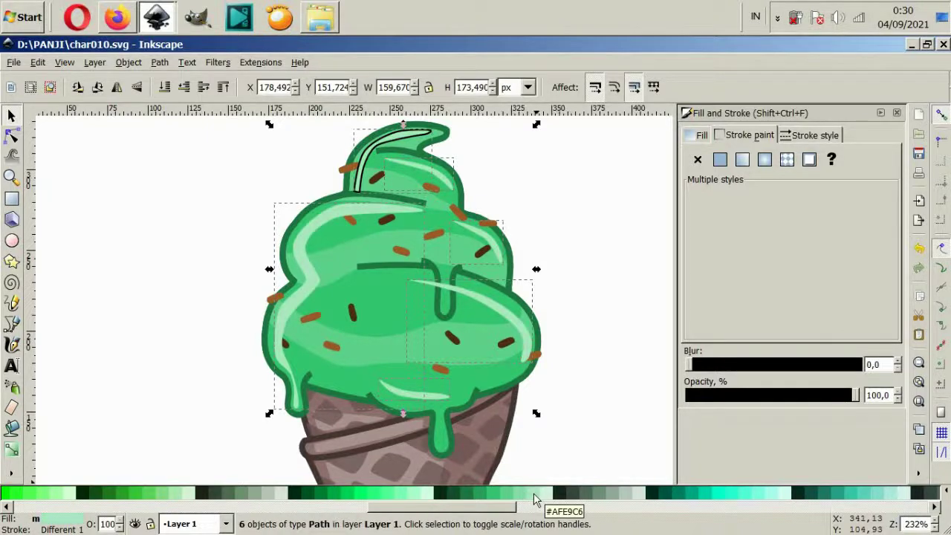
pyautogui.click(698, 159)
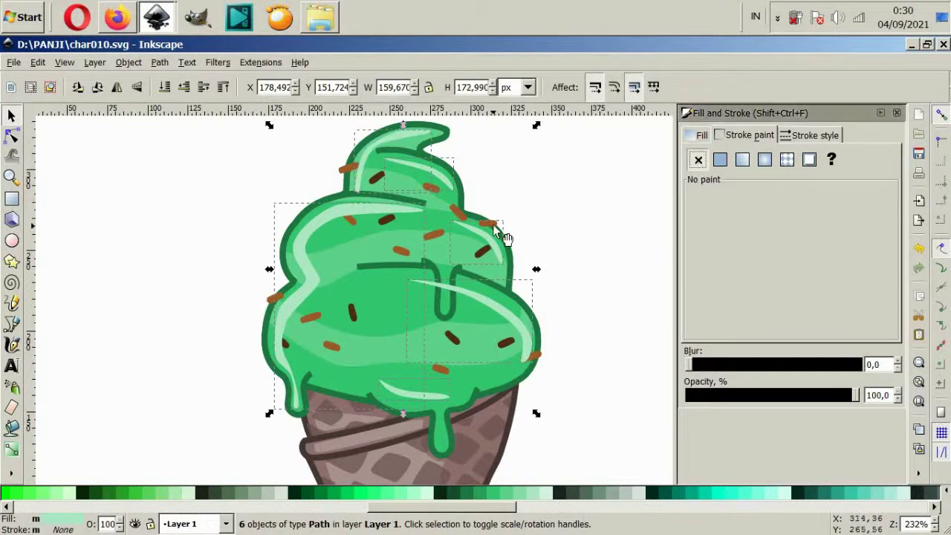
pyautogui.scroll(-2, 494, 224)
pyautogui.scroll(2, 511, 253)
pyautogui.click(559, 290)
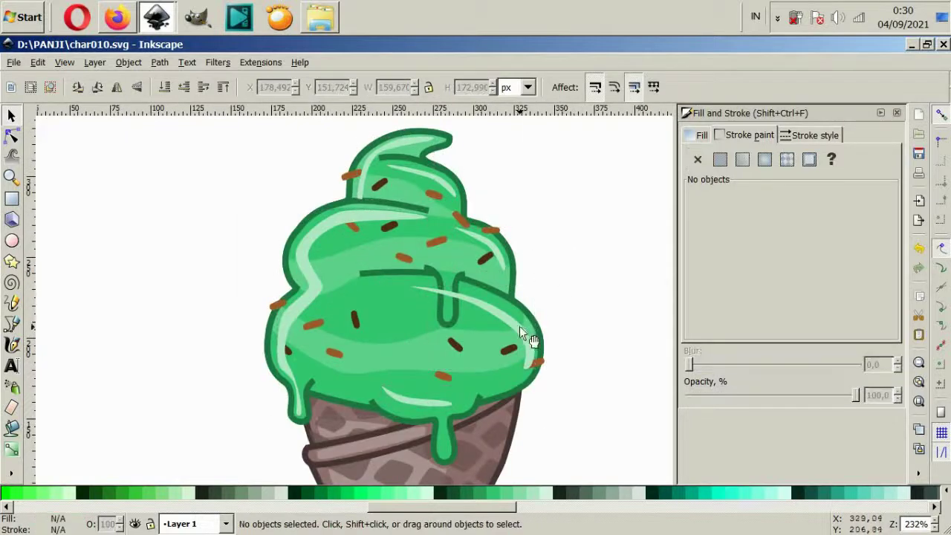
pyautogui.click(520, 328)
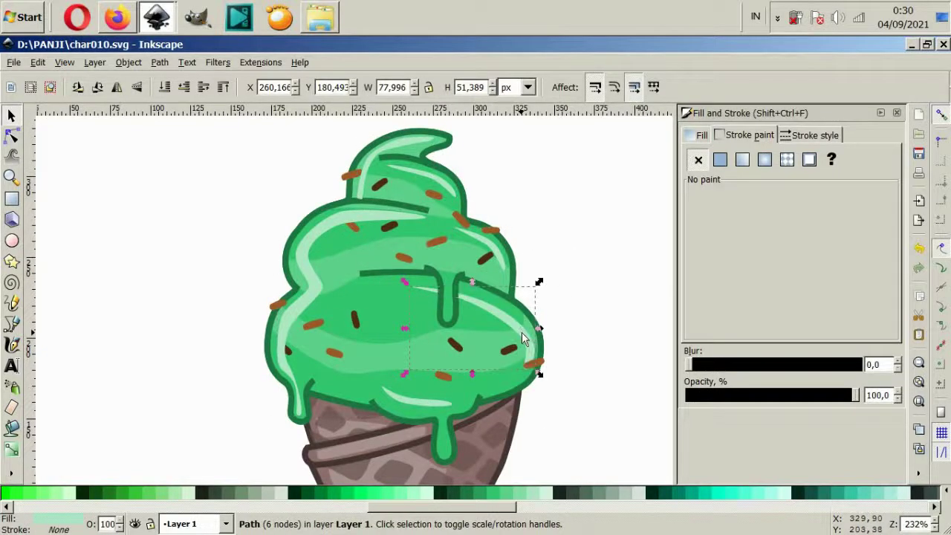
pyautogui.click(496, 264)
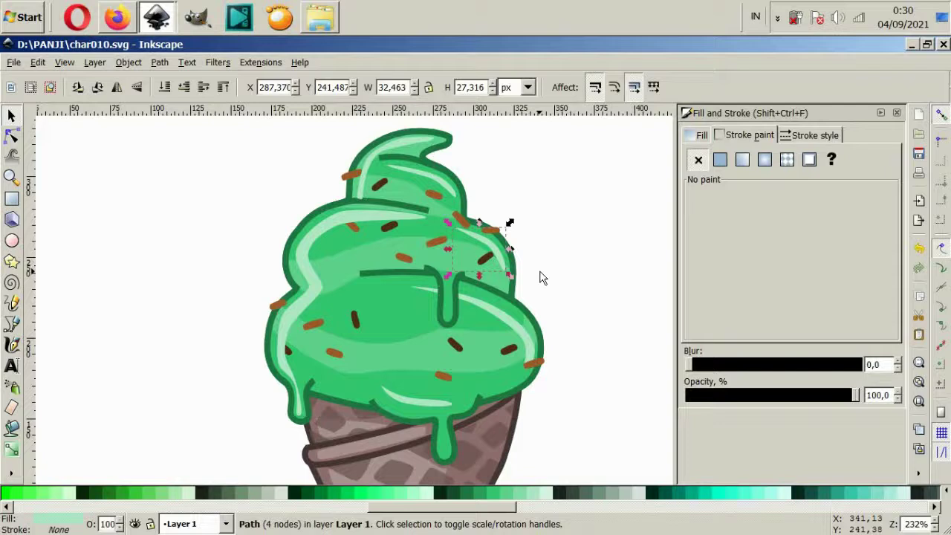
pyautogui.click(369, 195)
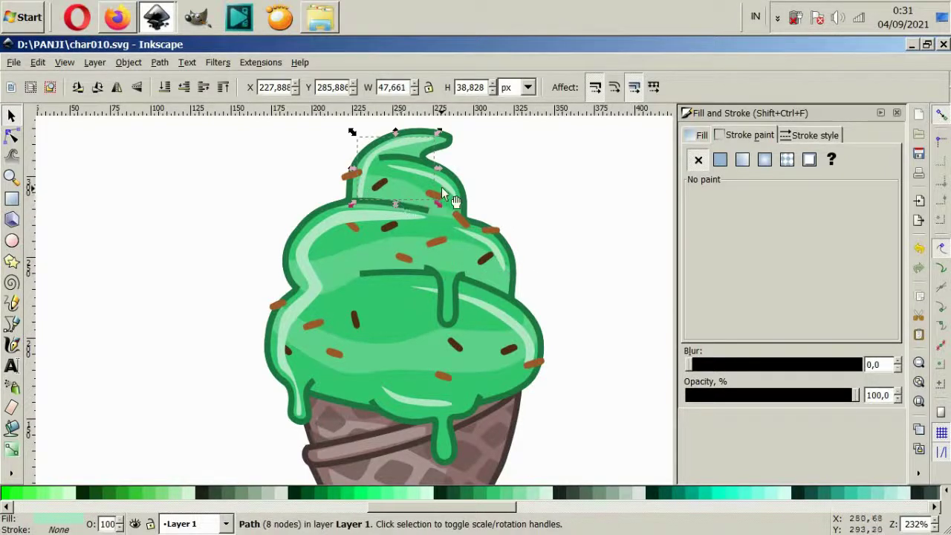
pyautogui.click(399, 215)
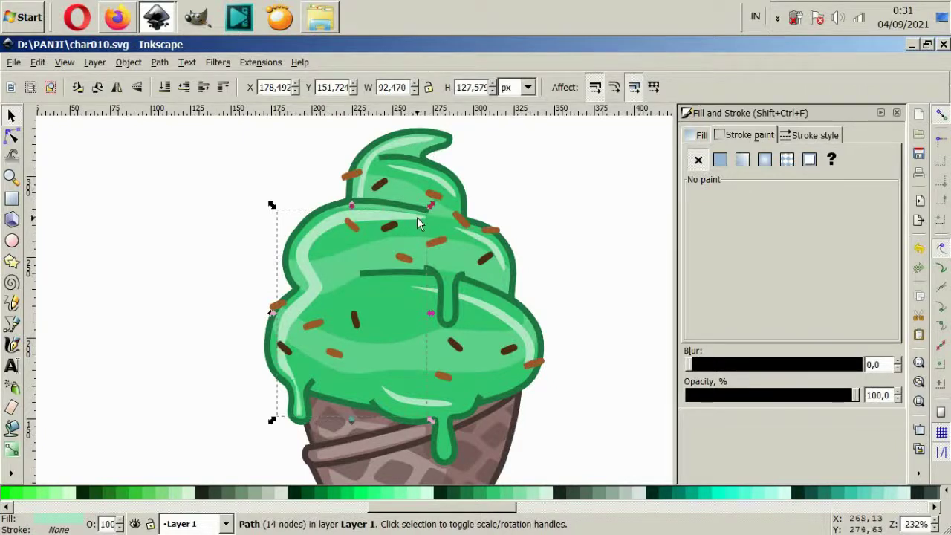
pyautogui.click(487, 232)
pyautogui.scroll(-2, 449, 332)
# Step: Edit the left drip's dark green outline by nudging one of its nodes
pyautogui.press('Escape')
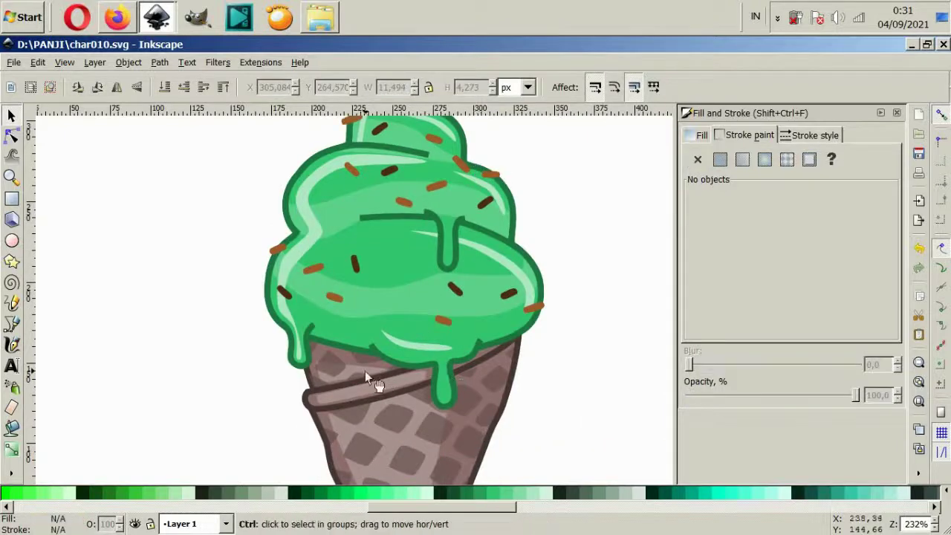
pyautogui.keyDown('ctrl'); pyautogui.scroll(4, 365, 371); pyautogui.keyUp('ctrl')
pyautogui.click(155, 307)
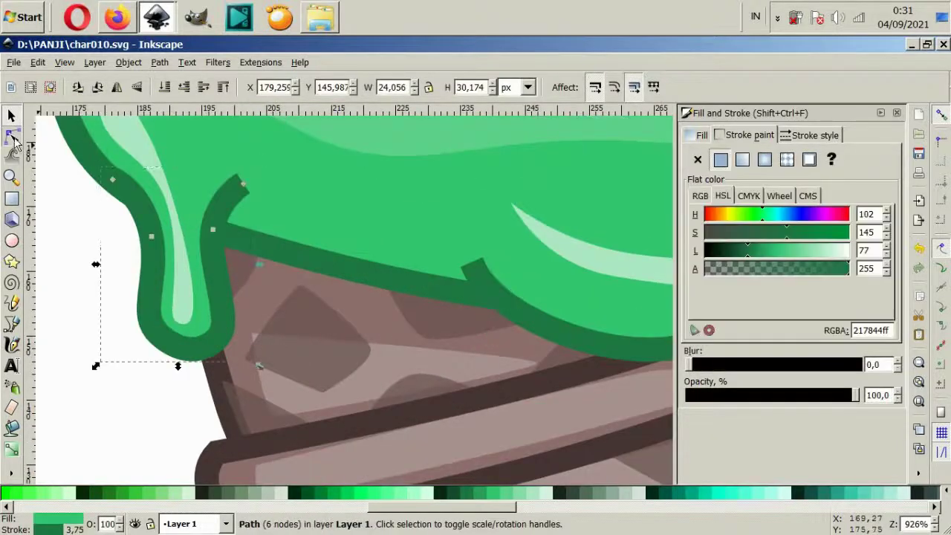
pyautogui.click(11, 136)
pyautogui.moveTo(150, 239); pyautogui.dragTo(149, 239)
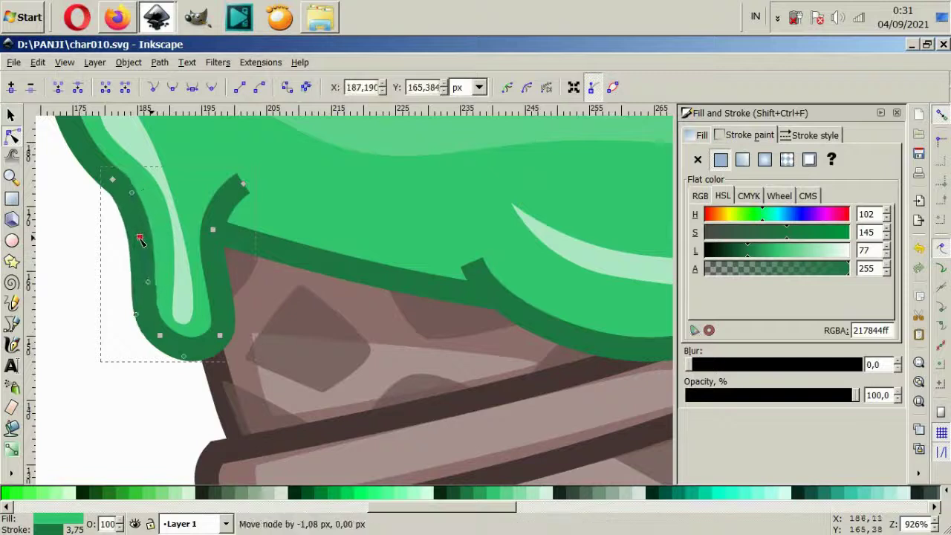
# Step: Reshape the drip's light highlight, pulling its nodes left and its bottom nodes up
pyautogui.click(171, 211)
pyautogui.moveTo(167, 208); pyautogui.dragTo(160, 206)
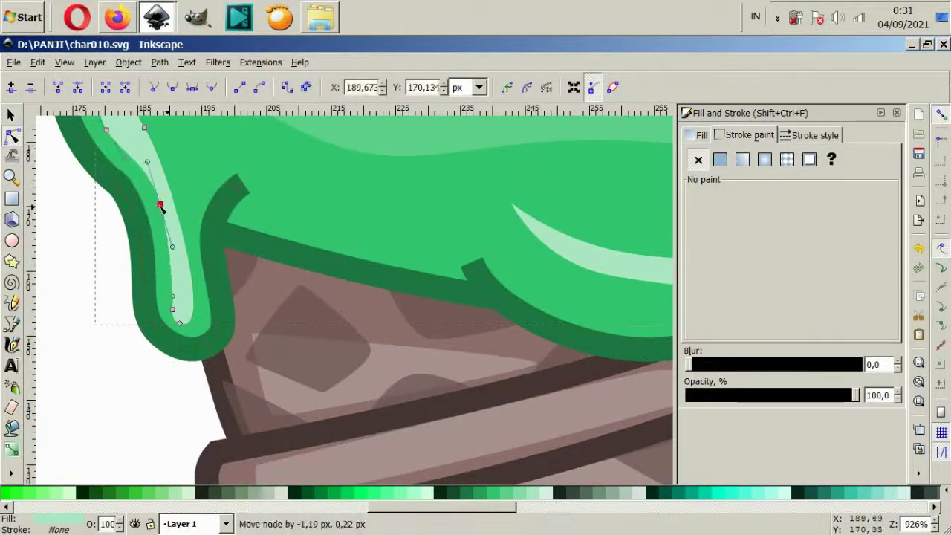
pyautogui.moveTo(153, 291)
pyautogui.mouseDown()
pyautogui.moveTo(190, 327)
pyautogui.moveTo(179, 309)
pyautogui.mouseUp()
pyautogui.click(153, 431)
pyautogui.scroll(-4, 232, 334)
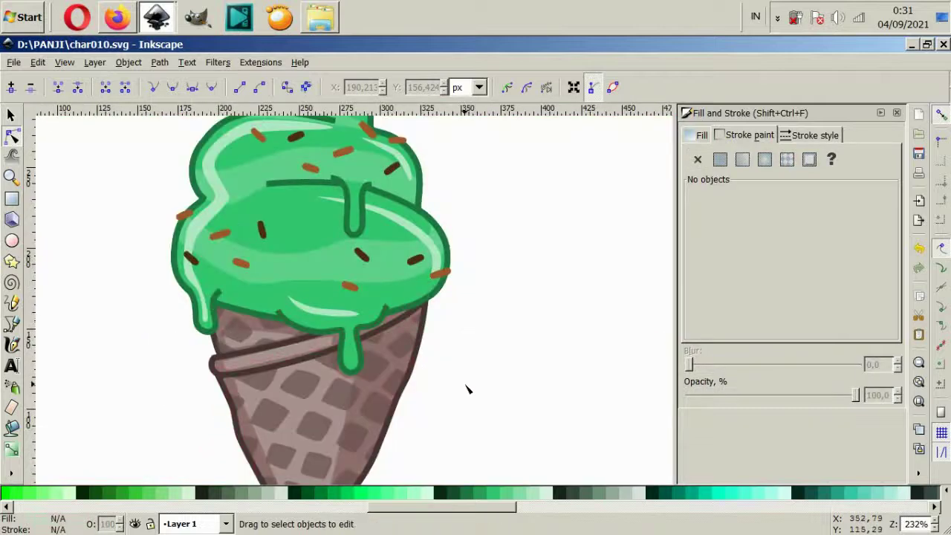
pyautogui.scroll(-1, 456, 357)
pyautogui.scroll(1, 459, 357)
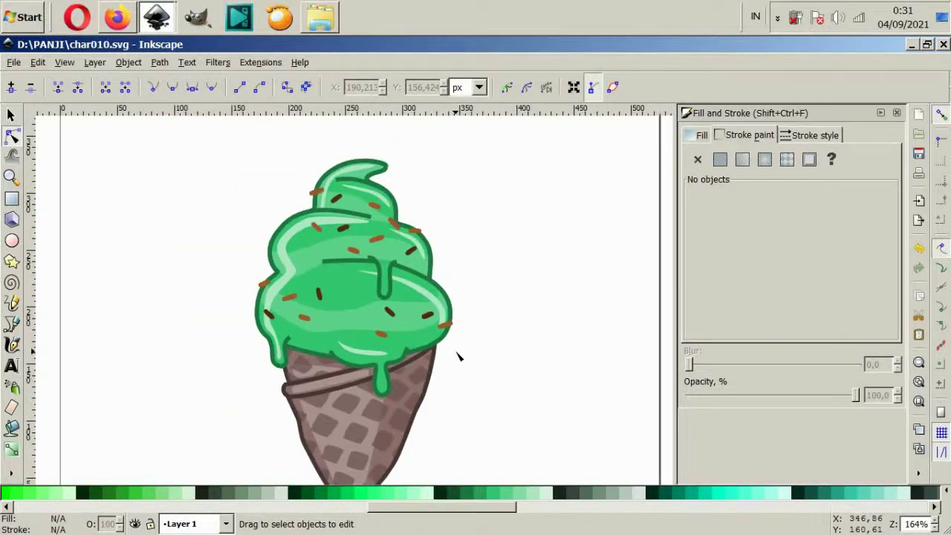
pyautogui.scroll(-1, 472, 275)
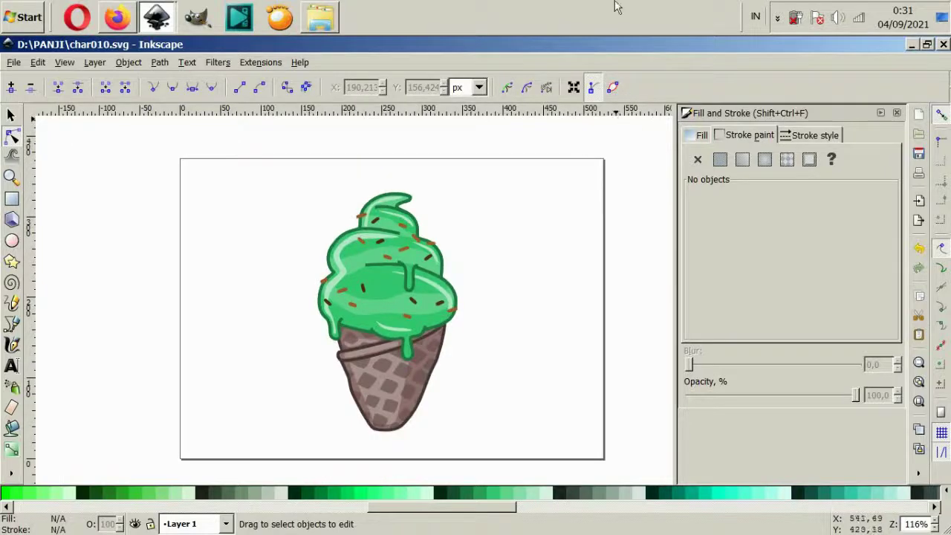
pyautogui.scroll(2, 420, 297)
pyautogui.scroll(1, 421, 300)
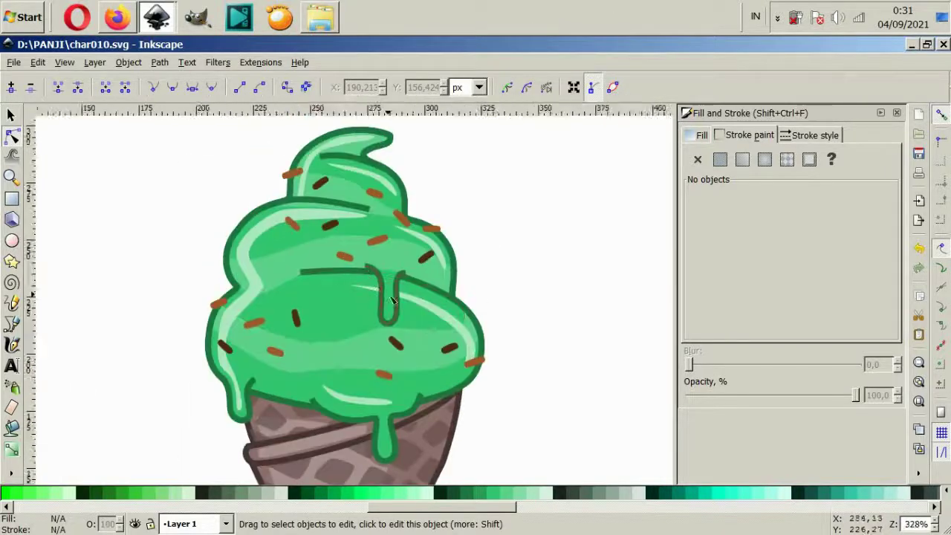
pyautogui.scroll(1, 423, 303)
pyautogui.click(422, 302)
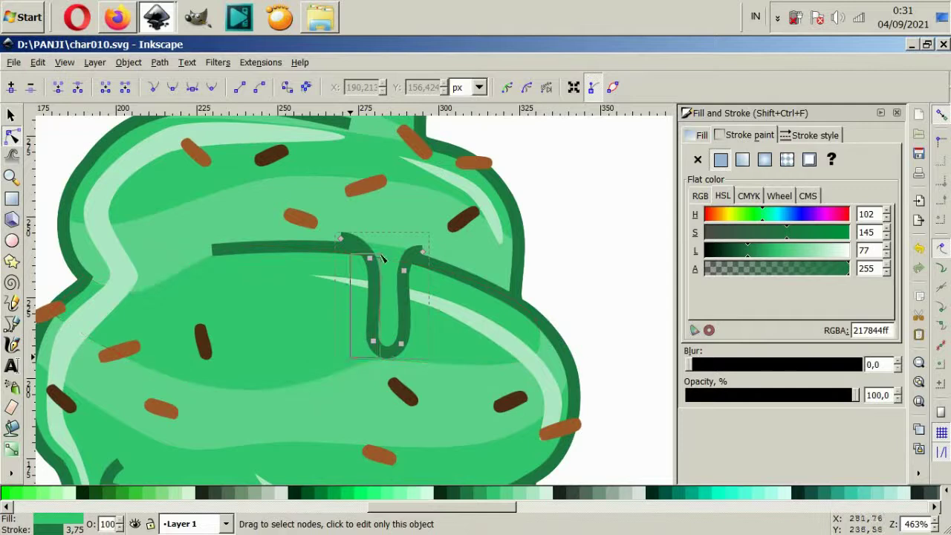
# Step: Move the middle drip's top node to reshape it and adjust the neighbouring highlight
pyautogui.click(371, 260)
pyautogui.moveTo(370, 259)
pyautogui.mouseDown()
pyautogui.moveTo(358, 260)
pyautogui.moveTo(451, 316)
pyautogui.mouseUp()
pyautogui.click(450, 296)
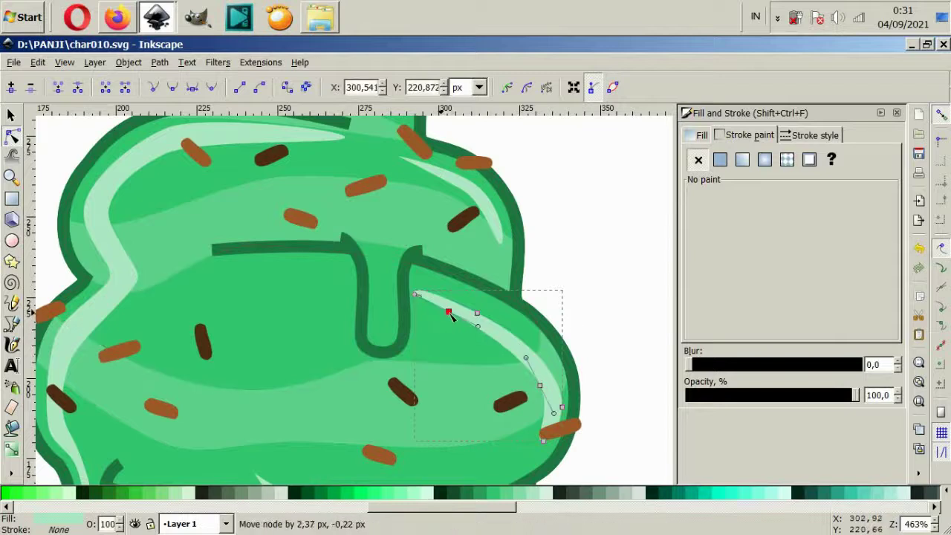
pyautogui.press('Escape')
# Step: Start a new Bezier path inside the middle drip
pyautogui.keyDown('ctrl'); pyautogui.scroll(2, 289, 256); pyautogui.keyUp('ctrl')
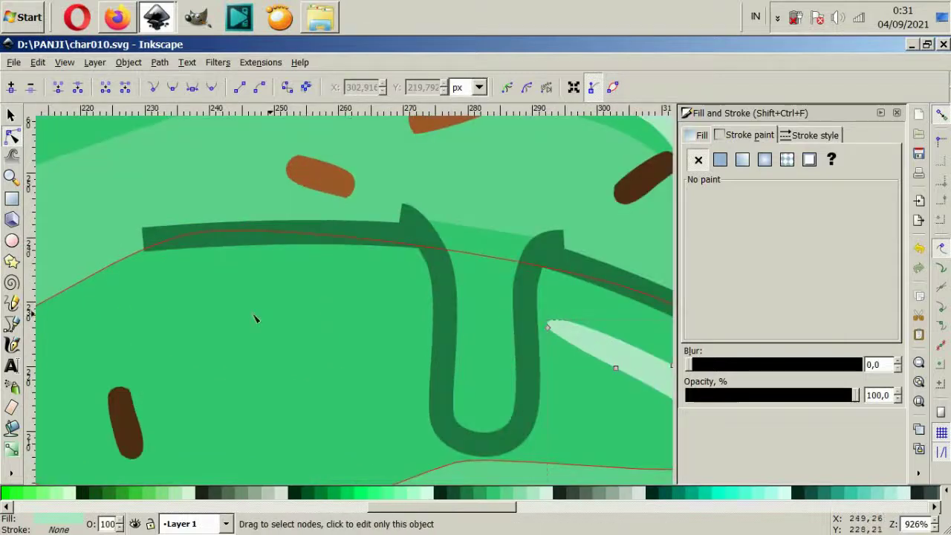
pyautogui.click(16, 324)
pyautogui.click(484, 428)
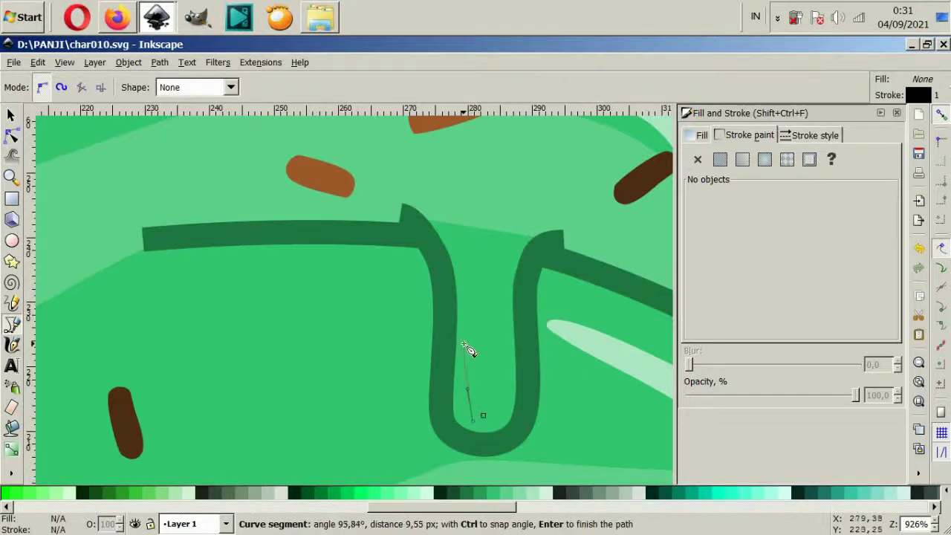
# Step: Close the new highlight shape and give it a #AEE9C6 fill with no stroke
pyautogui.moveTo(470, 271)
pyautogui.mouseDown()
pyautogui.moveTo(468, 232)
pyautogui.moveTo(492, 274)
pyautogui.mouseUp()
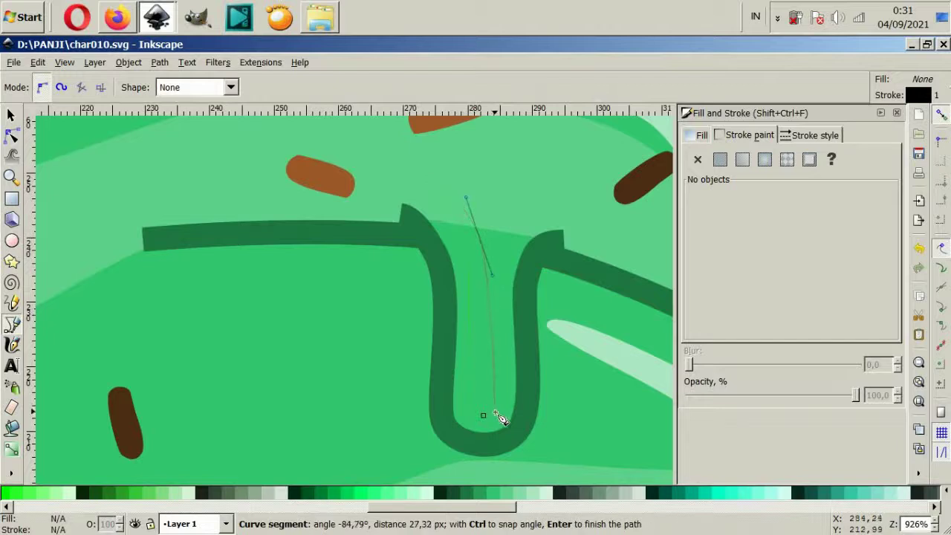
pyautogui.moveTo(483, 416); pyautogui.dragTo(483, 424)
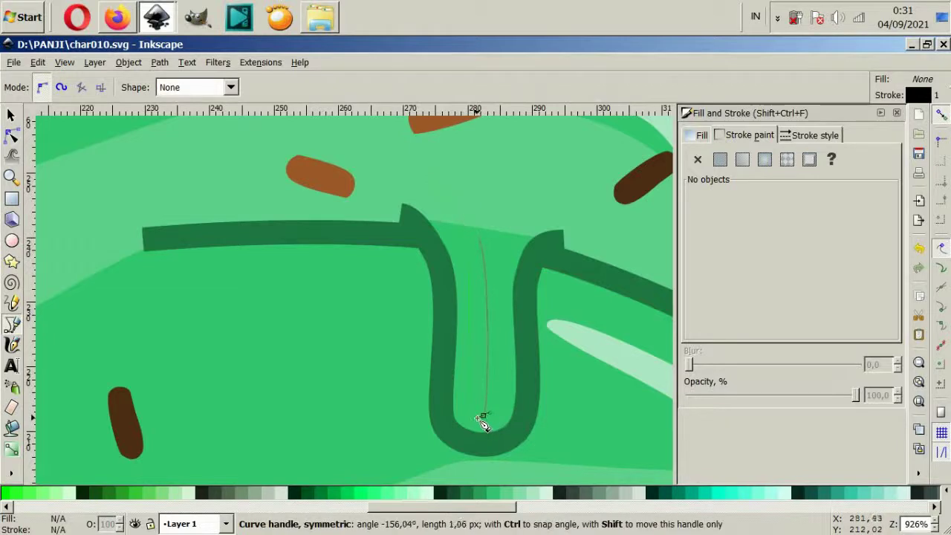
pyautogui.click(526, 498)
pyautogui.click(698, 160)
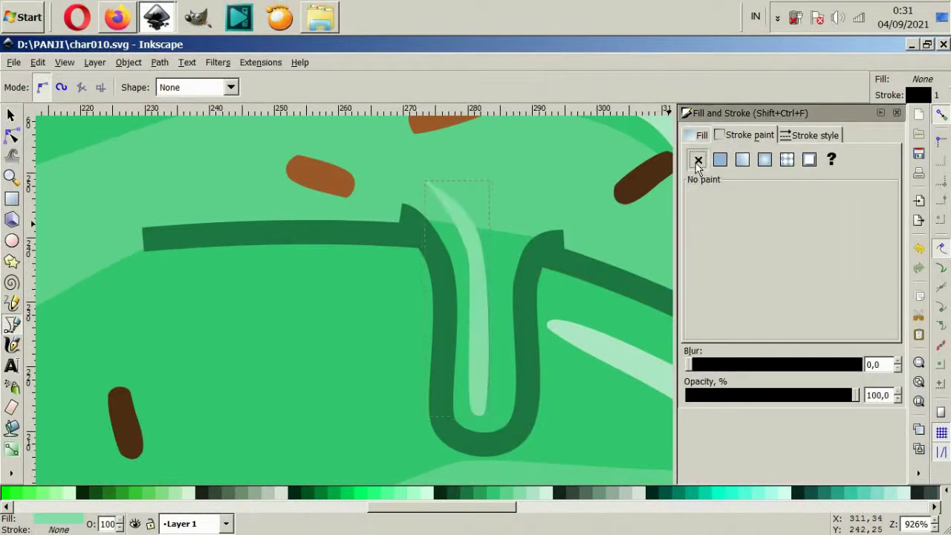
pyautogui.click(531, 493)
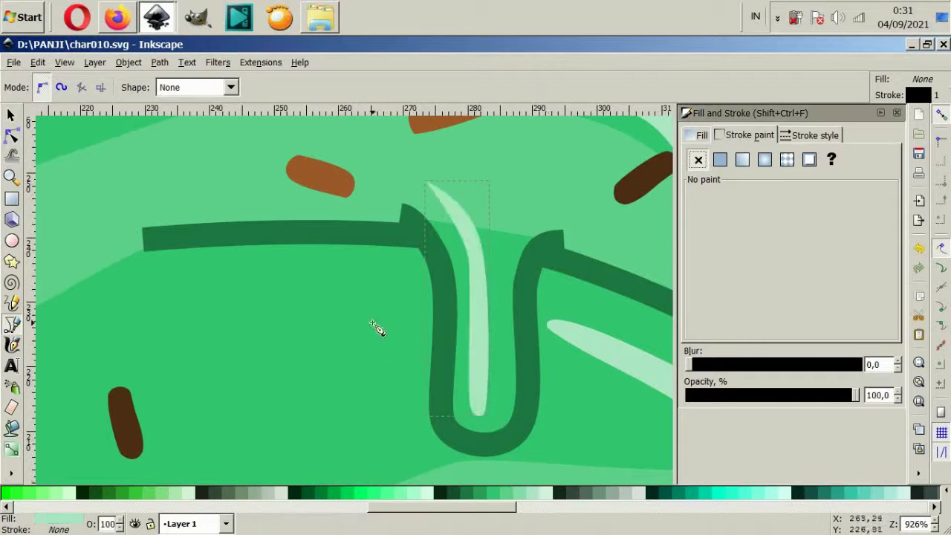
# Step: Draw another highlight below the left rim with light-green fill and no outline
pyautogui.click(387, 266)
pyautogui.moveTo(221, 265); pyautogui.dragTo(142, 265)
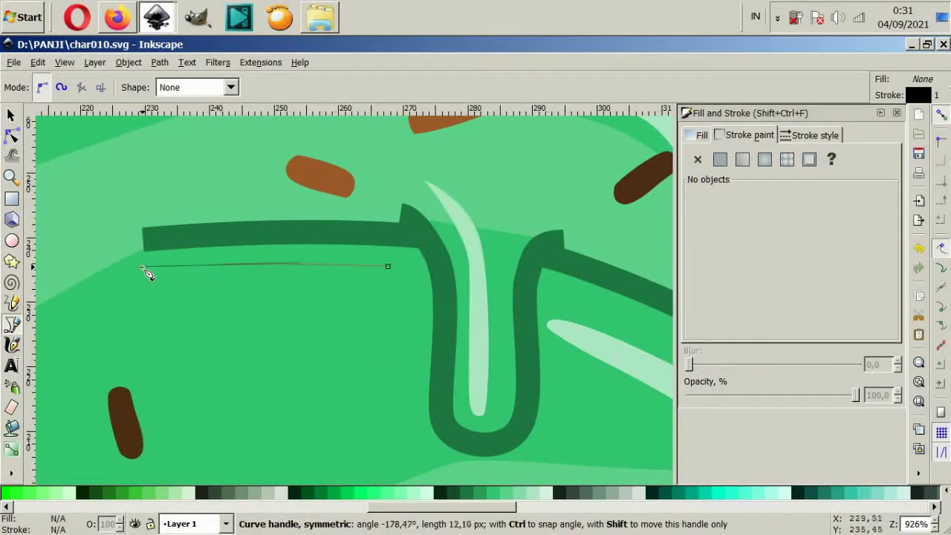
pyautogui.moveTo(278, 294); pyautogui.dragTo(314, 300)
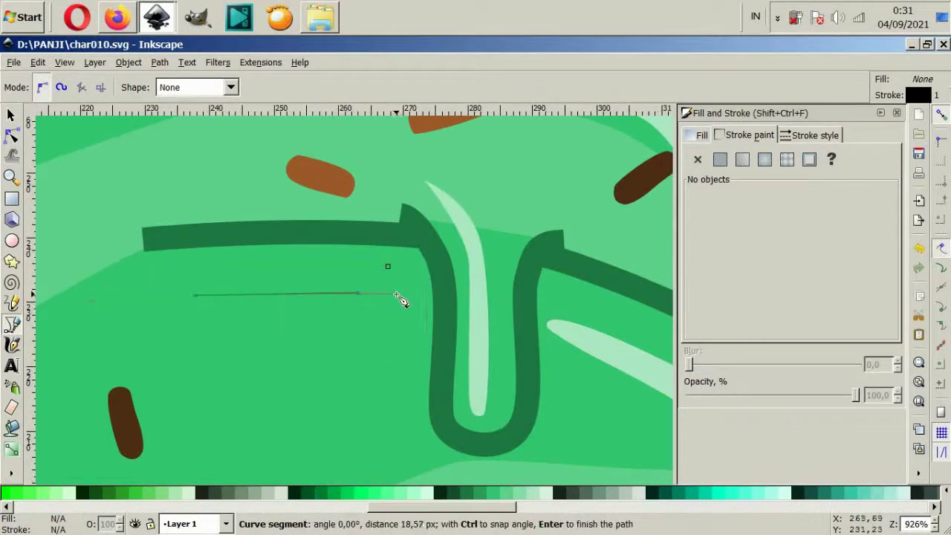
pyautogui.moveTo(415, 294); pyautogui.dragTo(422, 298)
pyautogui.click(388, 267)
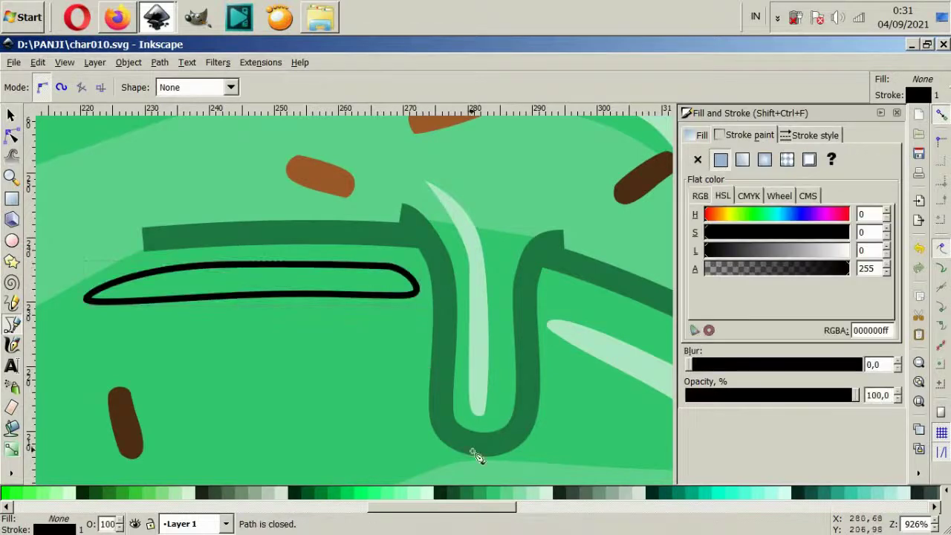
pyautogui.click(531, 496)
pyautogui.click(698, 159)
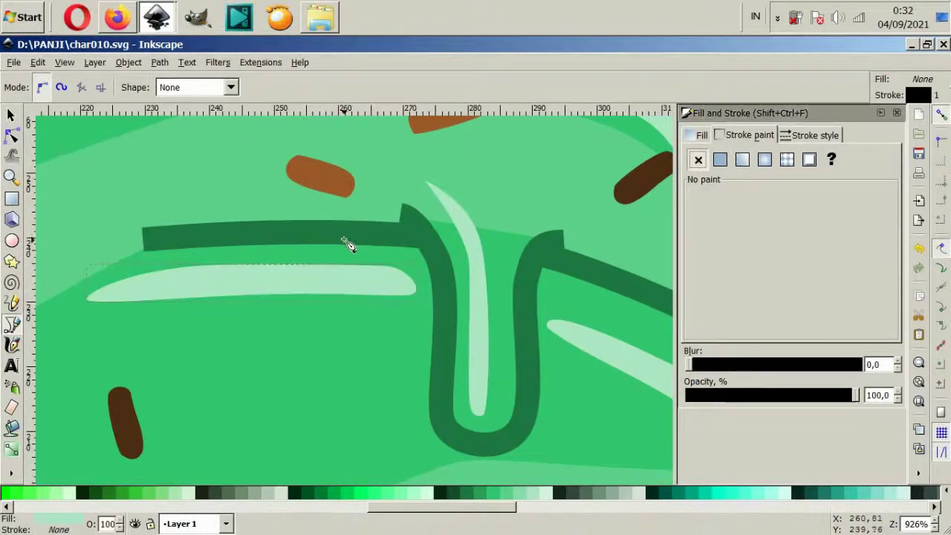
pyautogui.scroll(-2, 346, 243)
# Step: Shift the light-green highlight down, narrow it and the right-side stripe, then zoom out
pyautogui.press('space')
pyautogui.moveTo(318, 260); pyautogui.dragTo(317, 270)
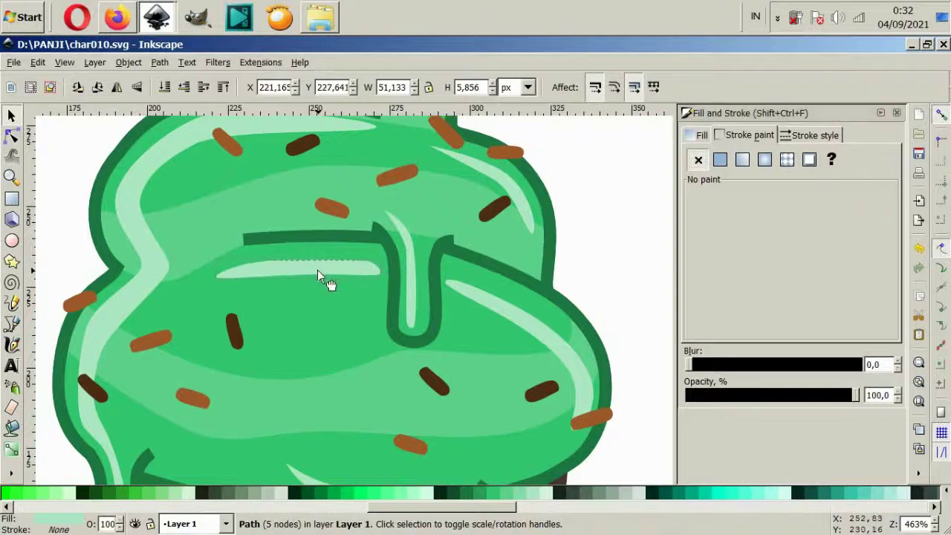
pyautogui.moveTo(214, 272); pyautogui.dragTo(226, 272)
pyautogui.moveTo(384, 271); pyautogui.dragTo(367, 271)
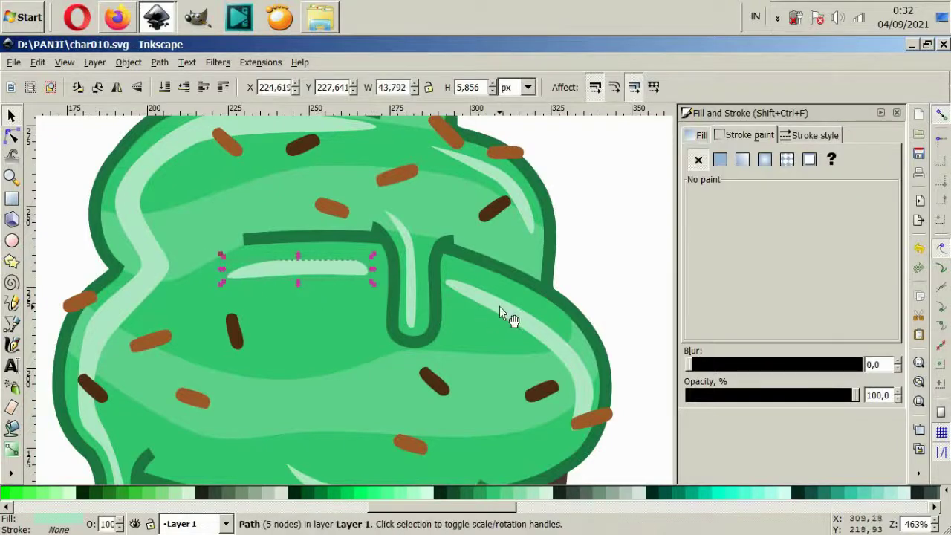
pyautogui.click(509, 311)
pyautogui.moveTo(442, 359); pyautogui.dragTo(455, 351)
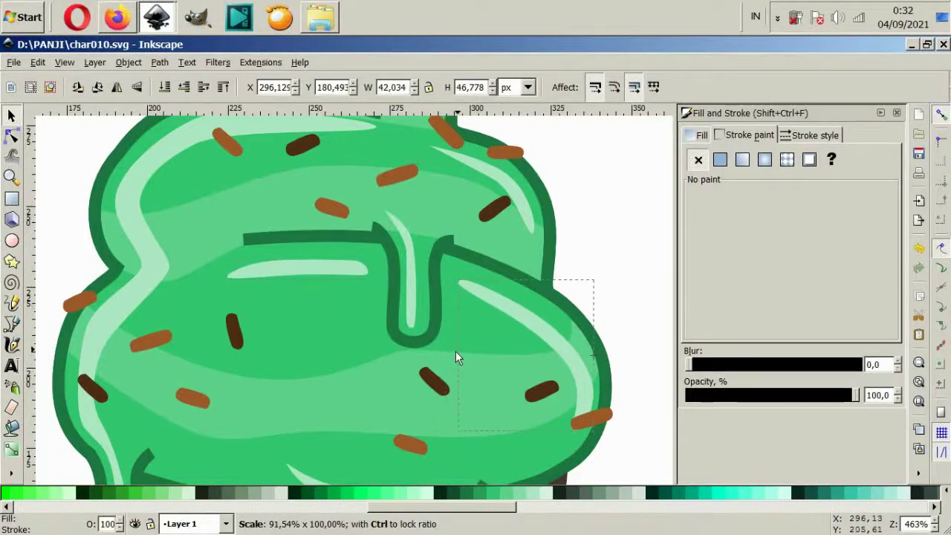
pyautogui.click(641, 246)
pyautogui.press('5')
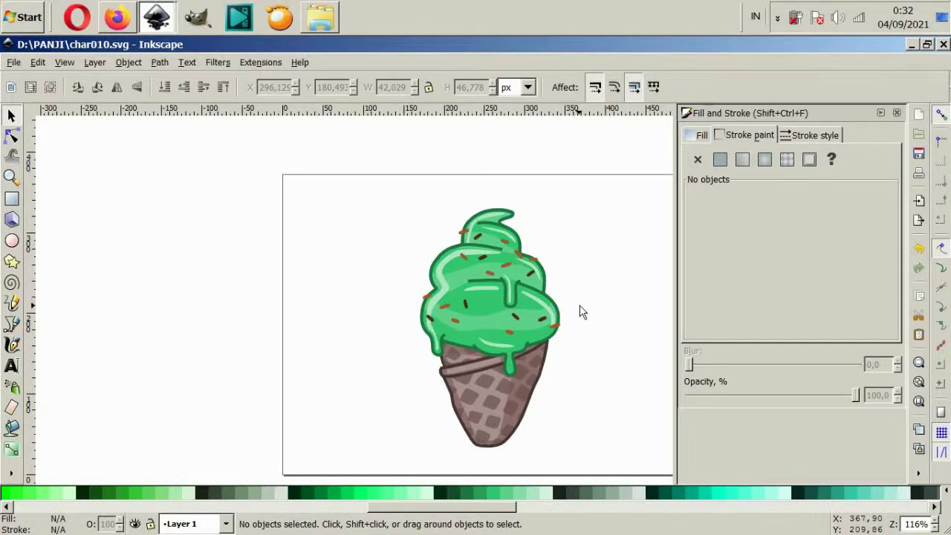
# Step: Draw a long closed highlight strip down the cone's left edge with the Bezier pen
pyautogui.scroll(-1, 578, 312)
pyautogui.keyDown('ctrl'); pyautogui.scroll(2, 513, 344); pyautogui.keyUp('ctrl')
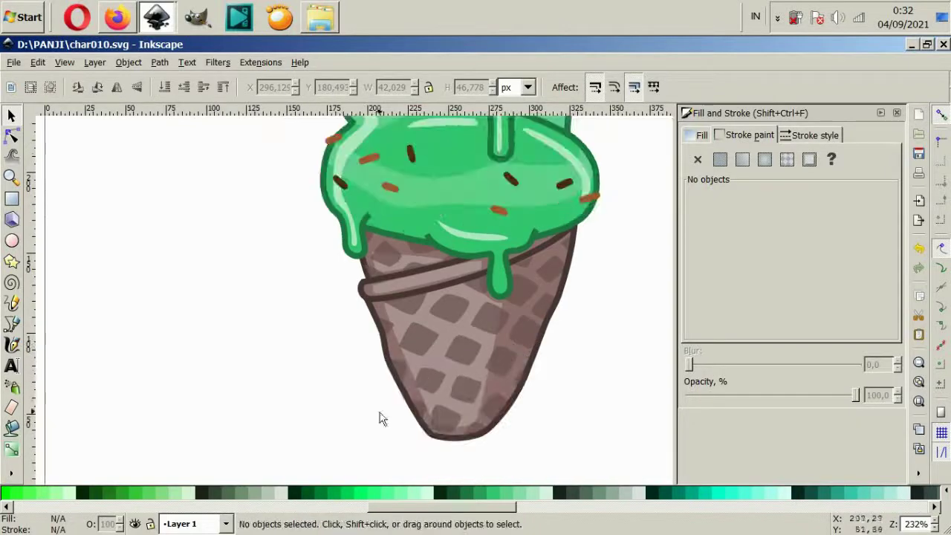
pyautogui.click(11, 324)
pyautogui.keyDown('ctrl'); pyautogui.scroll(2, 435, 405); pyautogui.keyUp('ctrl')
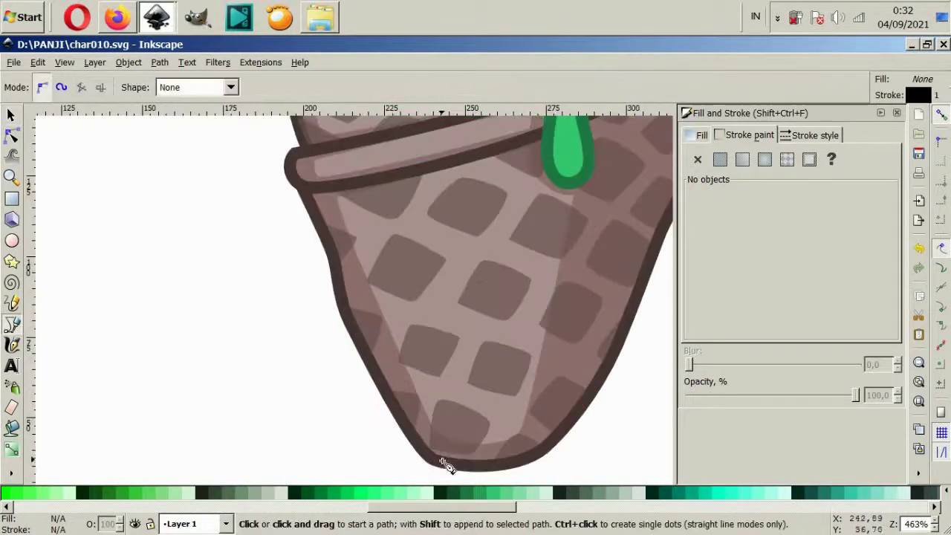
pyautogui.click(439, 434)
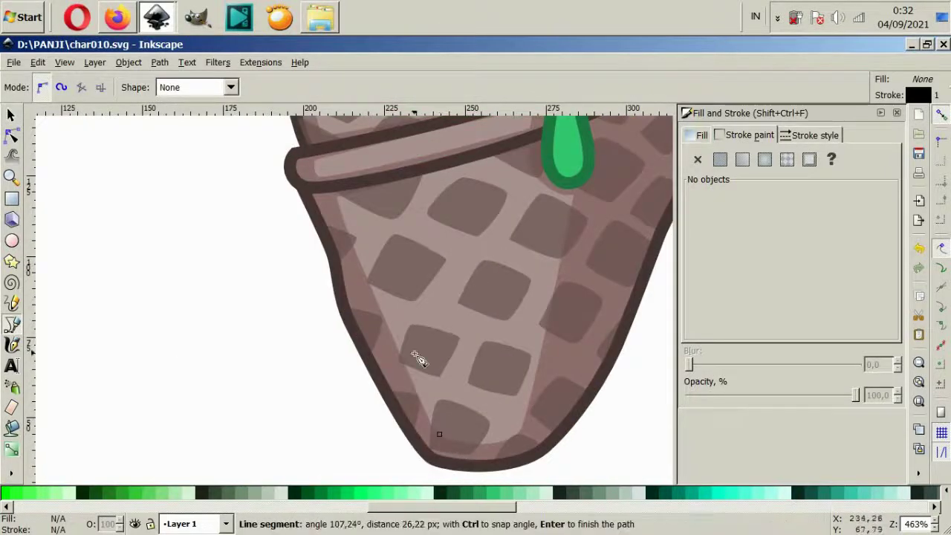
pyautogui.click(338, 197)
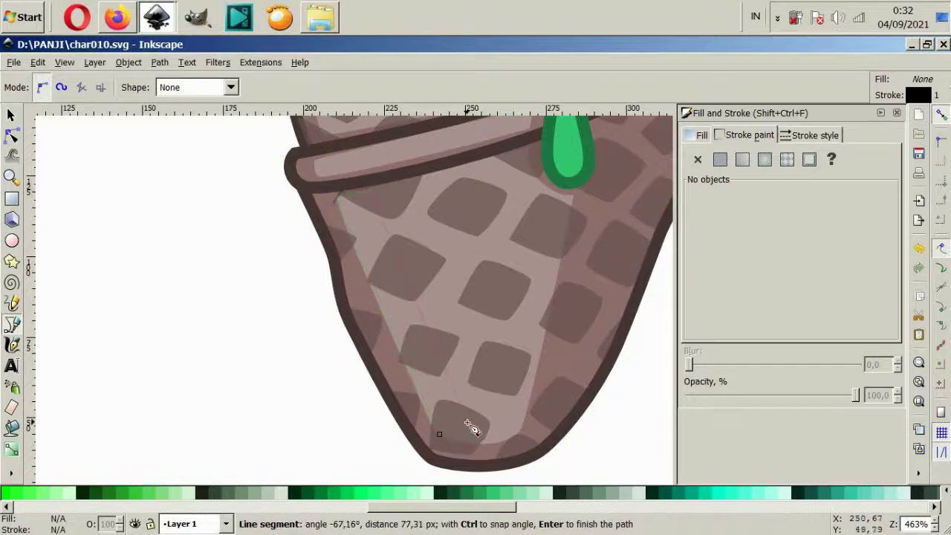
pyautogui.moveTo(473, 429)
pyautogui.mouseDown()
pyautogui.moveTo(478, 446)
pyautogui.moveTo(505, 453)
pyautogui.mouseUp()
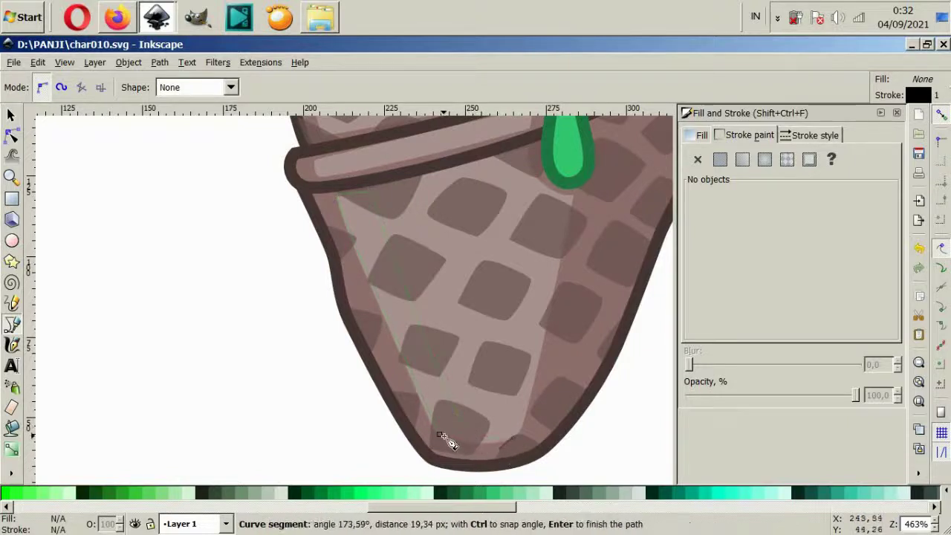
pyautogui.moveTo(441, 435); pyautogui.dragTo(430, 432)
# Step: Draw a small closed highlight shape inside the rim band
pyautogui.scroll(4, 335, 289)
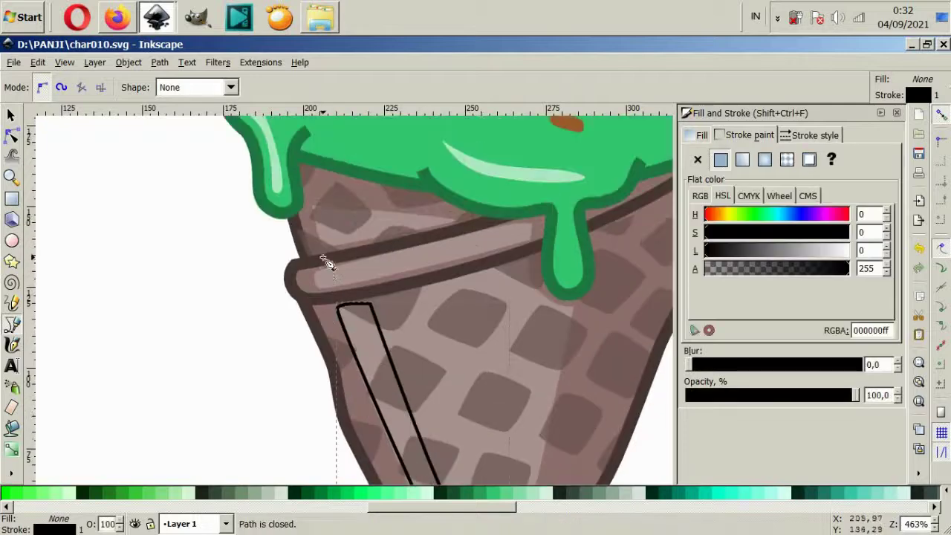
pyautogui.keyDown('ctrl'); pyautogui.scroll(2, 327, 264); pyautogui.keyUp('ctrl')
pyautogui.click(300, 286)
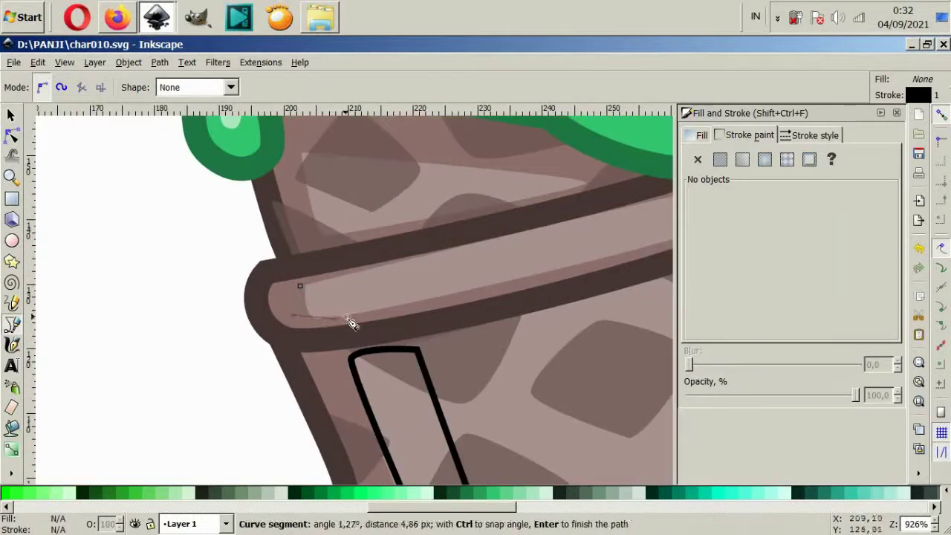
pyautogui.click(411, 303)
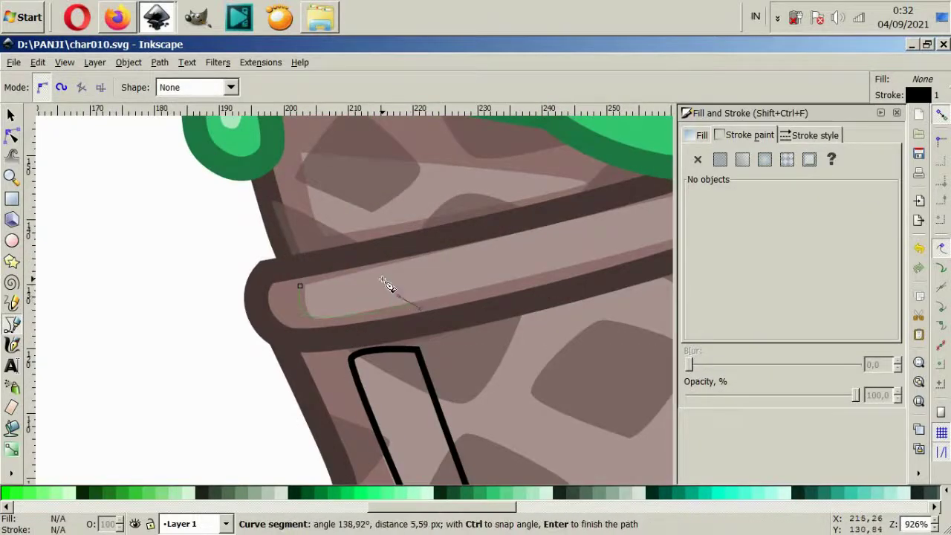
pyautogui.click(383, 281)
pyautogui.click(301, 286)
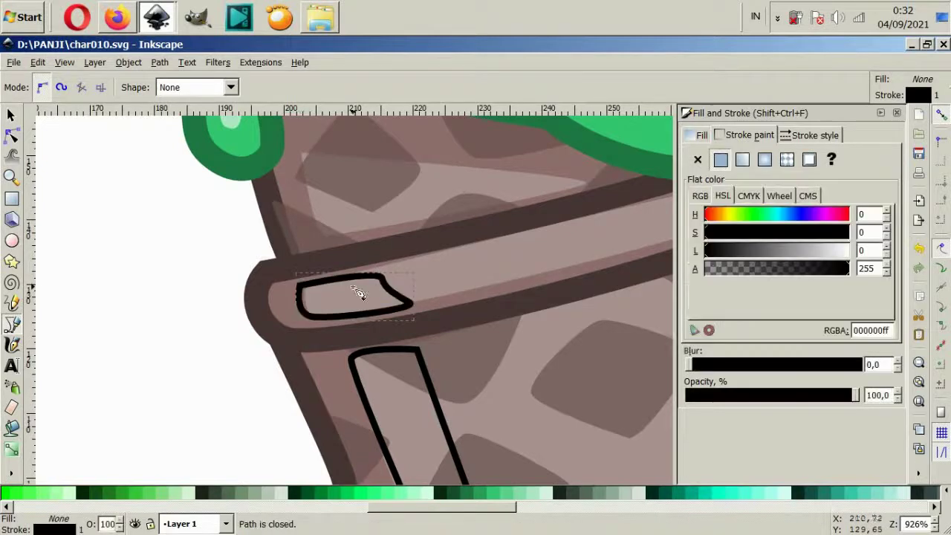
# Step: Draw a curved highlight shape just above the rim
pyautogui.scroll(2, 327, 268)
pyautogui.click(300, 232)
pyautogui.moveTo(318, 283); pyautogui.dragTo(340, 297)
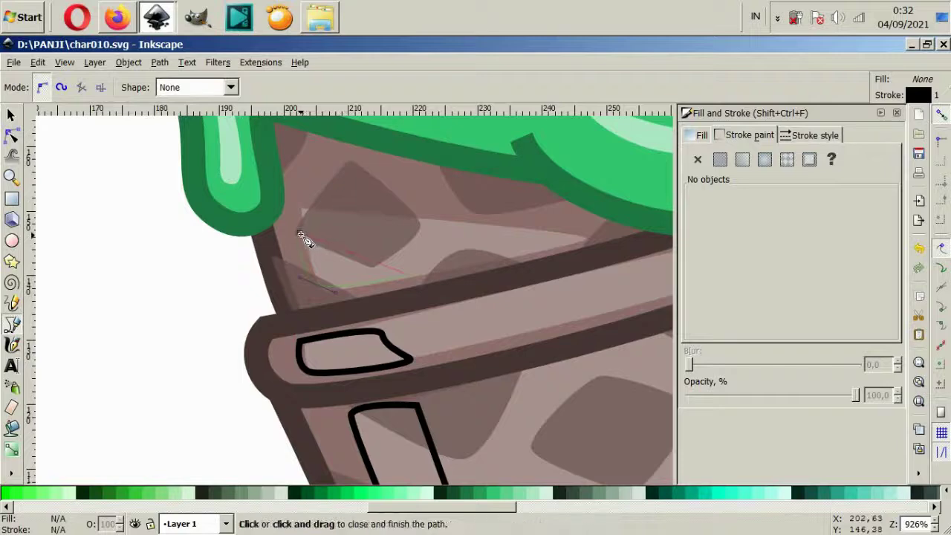
pyautogui.moveTo(301, 238); pyautogui.dragTo(340, 272)
pyautogui.scroll(-4, 371, 355)
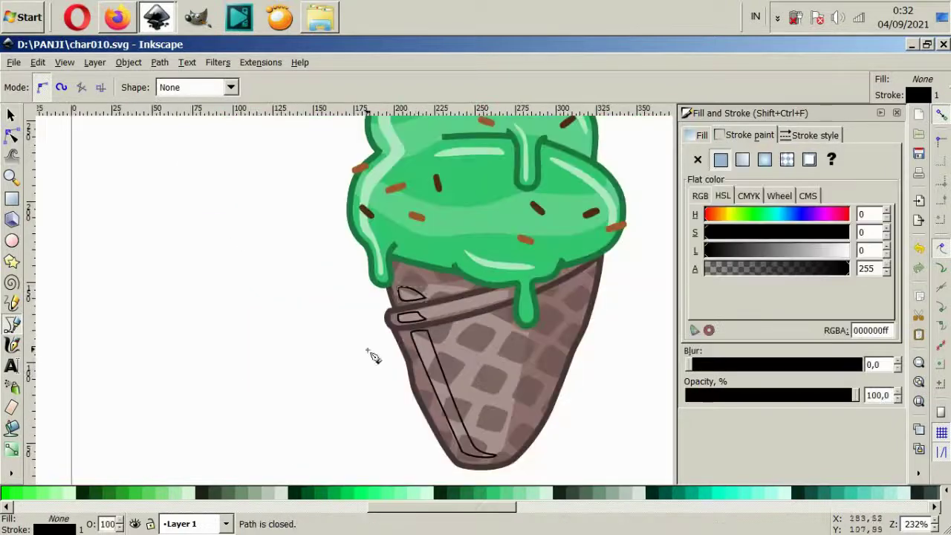
pyautogui.click(10, 115)
# Step: Fill the selected highlights light pinkish-grey and remove their black outlines
pyautogui.keyDown('shift'); pyautogui.click(419, 346); pyautogui.keyUp('shift')
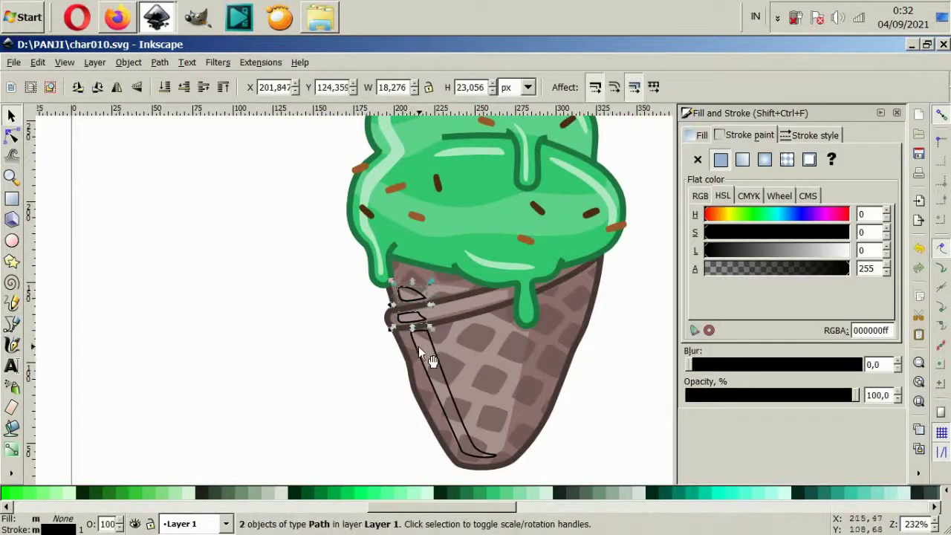
pyautogui.moveTo(435, 511)
pyautogui.mouseDown()
pyautogui.moveTo(259, 499)
pyautogui.moveTo(135, 505)
pyautogui.mouseUp()
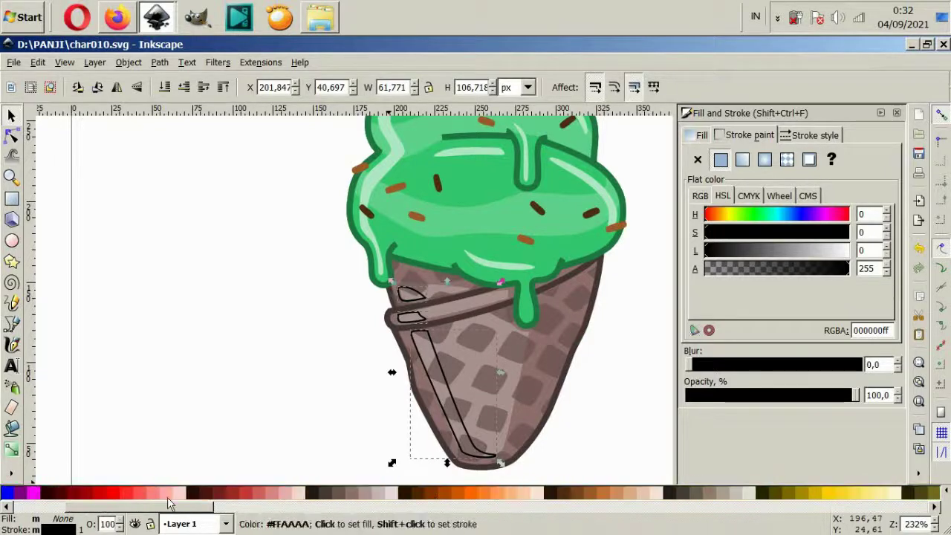
pyautogui.click(354, 493)
pyautogui.click(364, 493)
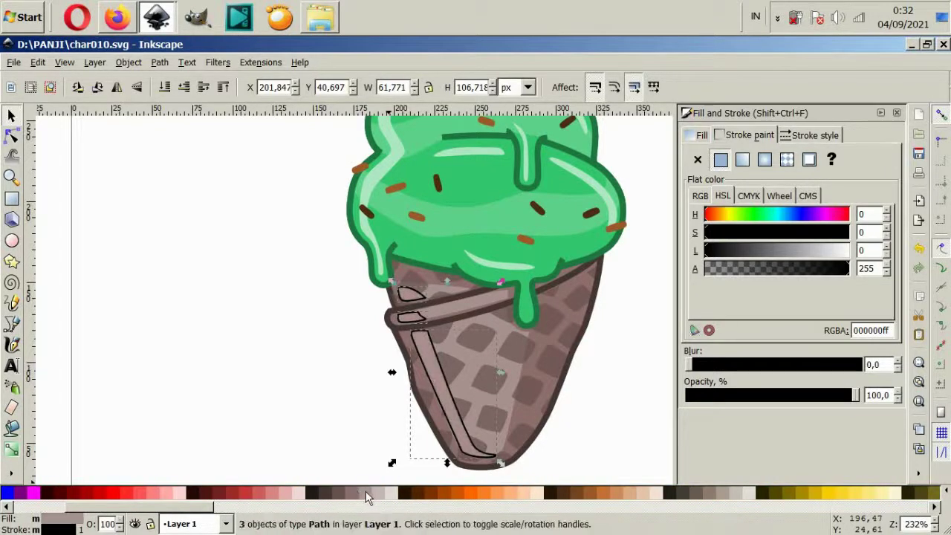
pyautogui.click(374, 494)
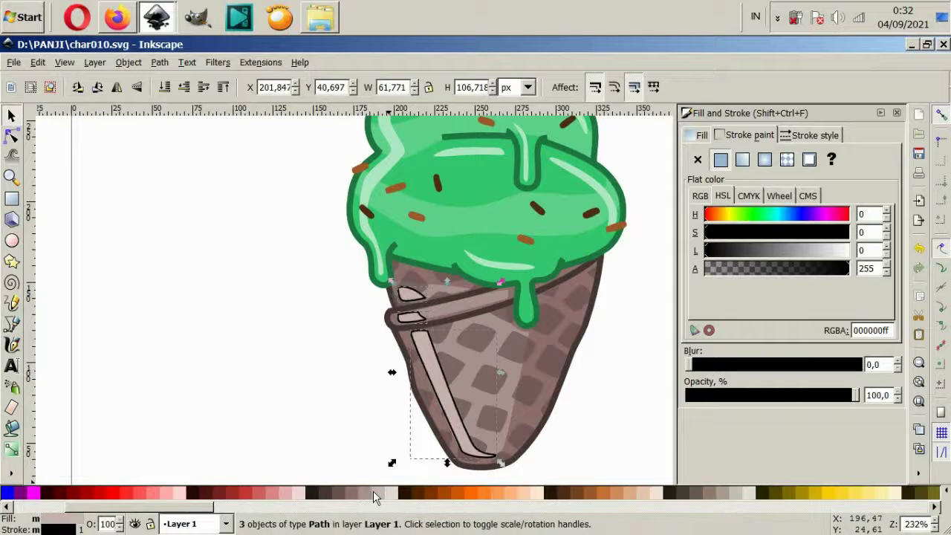
pyautogui.click(698, 159)
# Step: Reselect the cone highlights together, then clear the selection
pyautogui.click(515, 378)
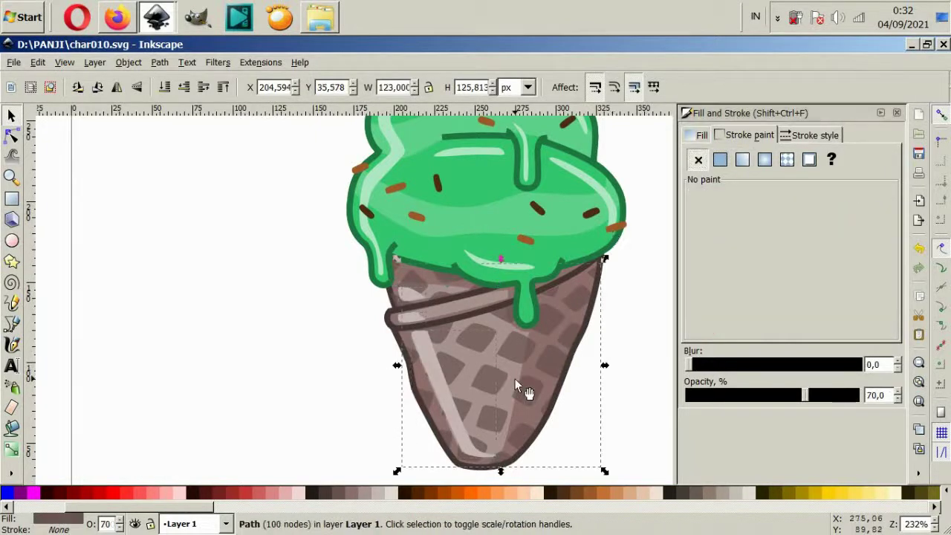
pyautogui.keyDown('ctrl'); pyautogui.scroll(2, 510, 403); pyautogui.keyUp('ctrl')
pyautogui.press('Escape')
pyautogui.click(518, 356)
pyautogui.scroll(1, 447, 334)
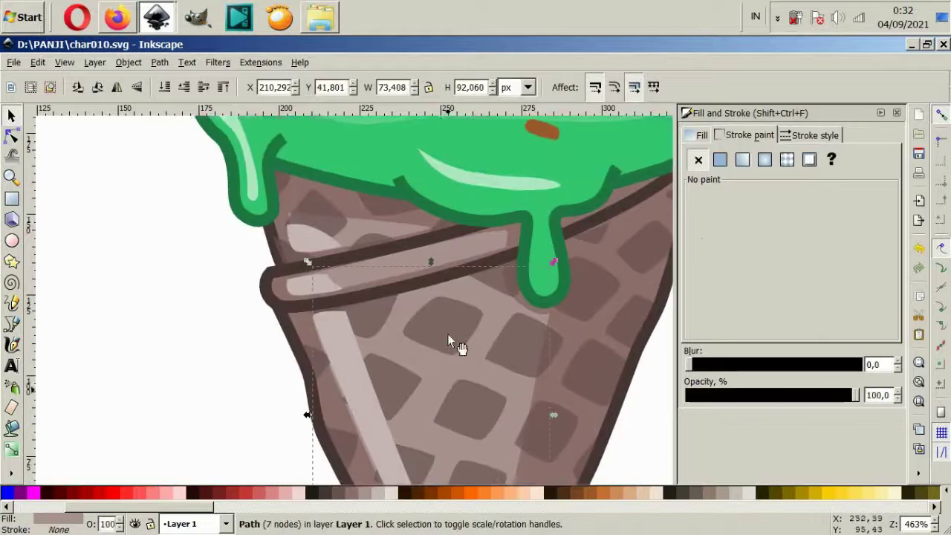
pyautogui.scroll(3, 409, 305)
pyautogui.keyDown('shift'); pyautogui.click(409, 290); pyautogui.keyUp('shift')
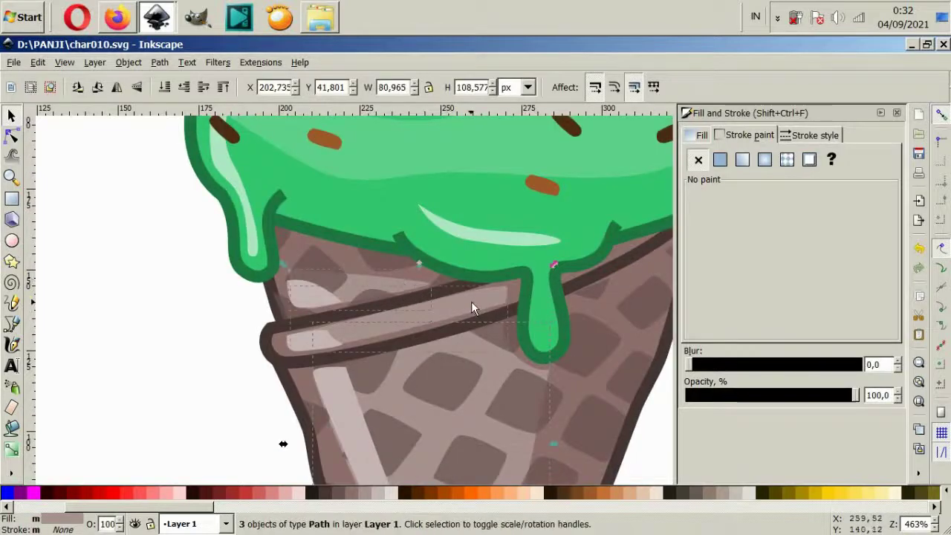
pyautogui.press('Delete')
# Step: Select the highlight inside the rim band
pyautogui.keyDown('ctrl'); pyautogui.scroll(-4, 471, 301); pyautogui.keyUp('ctrl')
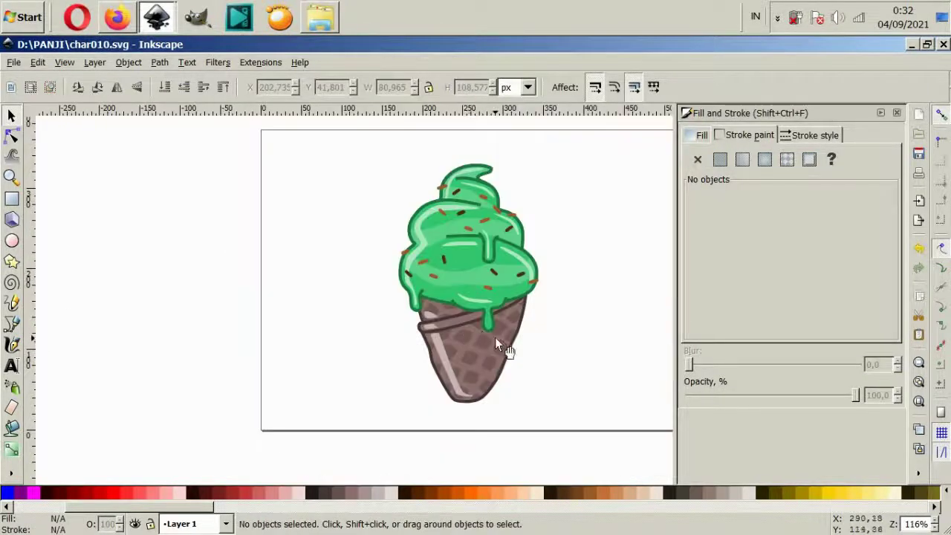
pyautogui.scroll(1, 520, 364)
pyautogui.keyDown('ctrl'); pyautogui.scroll(2, 383, 291); pyautogui.keyUp('ctrl')
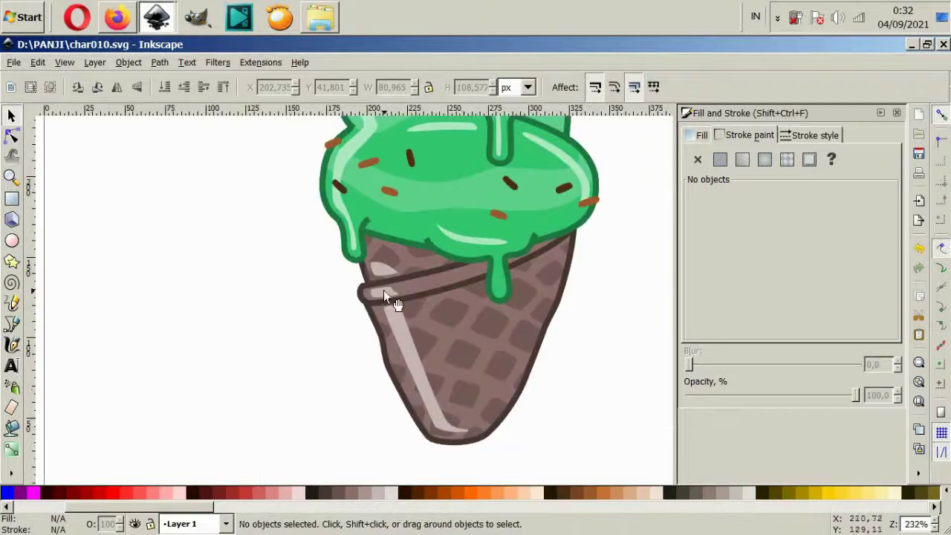
pyautogui.keyDown('ctrl'); pyautogui.scroll(2, 380, 302); pyautogui.keyUp('ctrl')
pyautogui.click(384, 315)
pyautogui.keyDown('ctrl'); pyautogui.scroll(2, 384, 320); pyautogui.keyUp('ctrl')
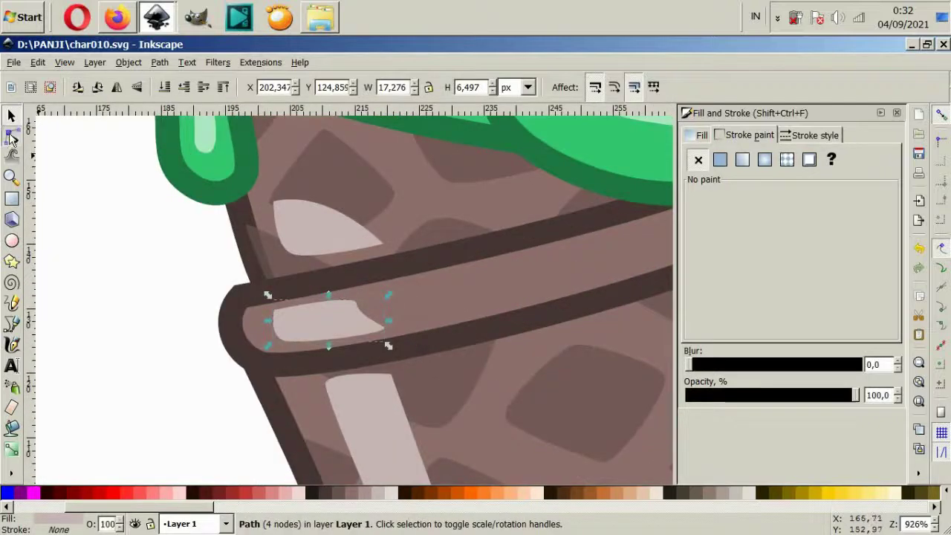
# Step: Adjust the rim highlight's corner node and right-hand curve with the Node tool
pyautogui.click(11, 136)
pyautogui.keyDown('ctrl'); pyautogui.scroll(1, 378, 314); pyautogui.keyUp('ctrl')
pyautogui.keyDown('ctrl'); pyautogui.scroll(1, 346, 315); pyautogui.keyUp('ctrl')
pyautogui.moveTo(346, 315); pyautogui.dragTo(347, 296)
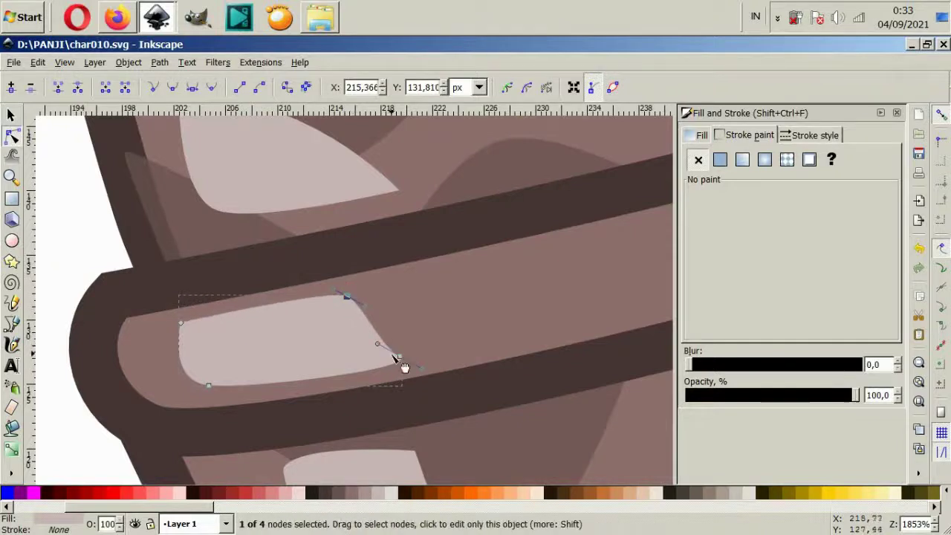
pyautogui.moveTo(399, 359); pyautogui.dragTo(380, 336)
pyautogui.keyDown('ctrl'); pyautogui.scroll(-6, 291, 350); pyautogui.keyUp('ctrl')
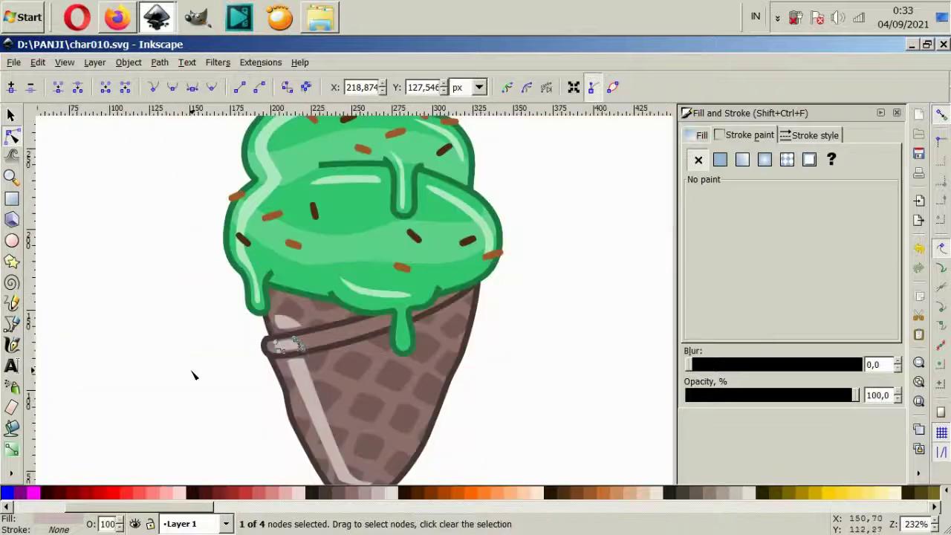
pyautogui.click(195, 377)
# Step: Drag the long strip's lower nodes and handles so its tip bends smoothly
pyautogui.scroll(-2, 469, 363)
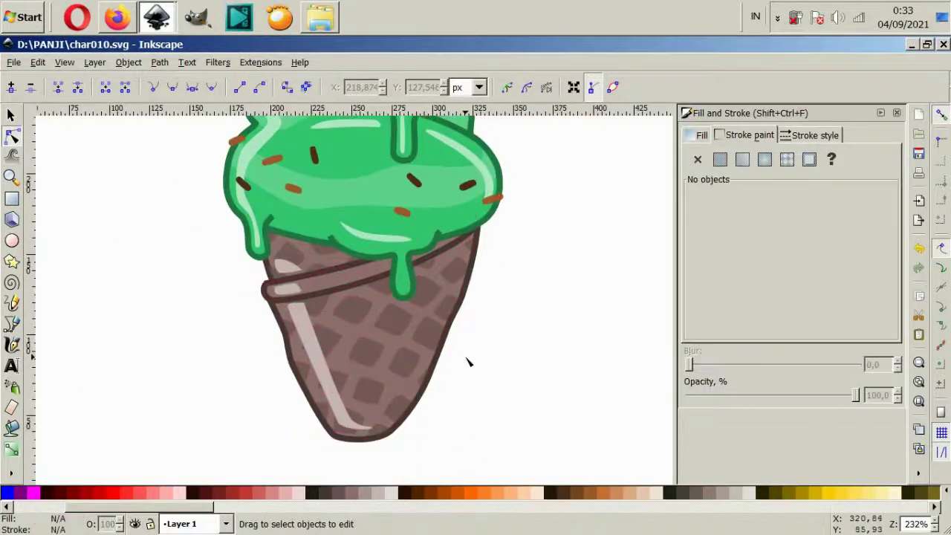
pyautogui.keyDown('ctrl'); pyautogui.scroll(4, 361, 440); pyautogui.keyUp('ctrl')
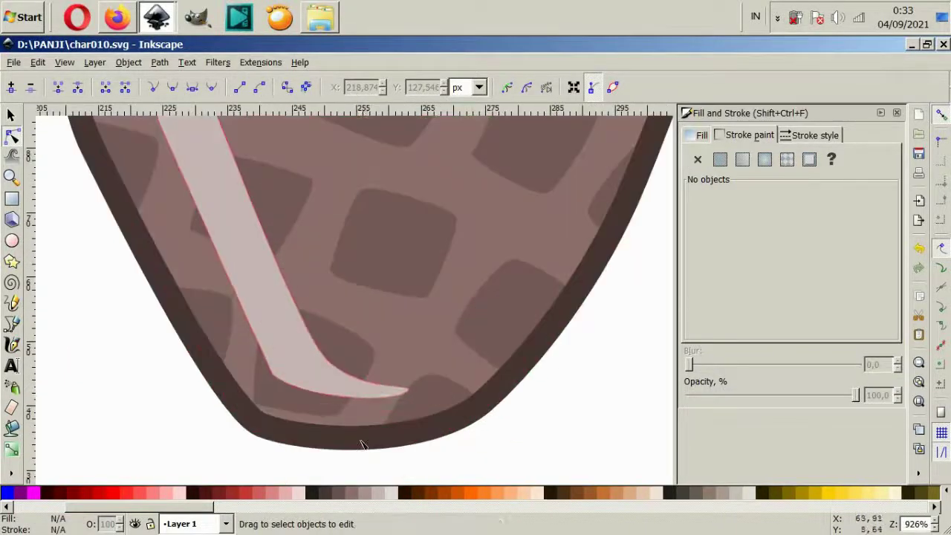
pyautogui.click(405, 396)
pyautogui.moveTo(408, 392); pyautogui.dragTo(390, 390)
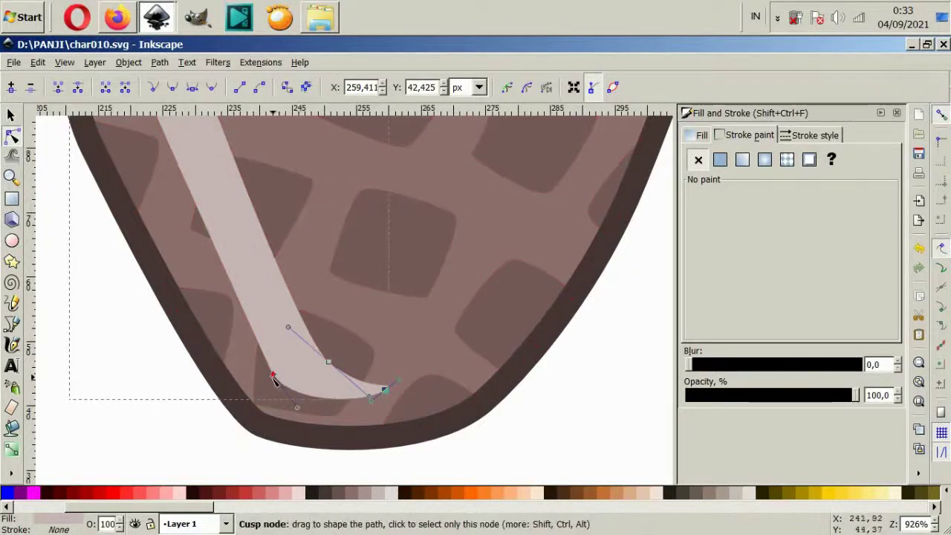
pyautogui.moveTo(272, 375); pyautogui.dragTo(264, 362)
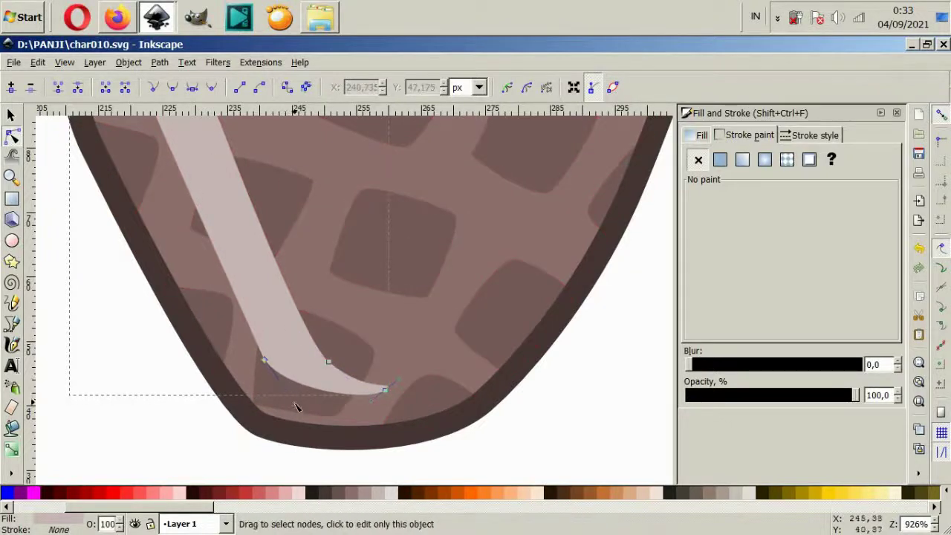
pyautogui.moveTo(292, 402); pyautogui.dragTo(394, 382)
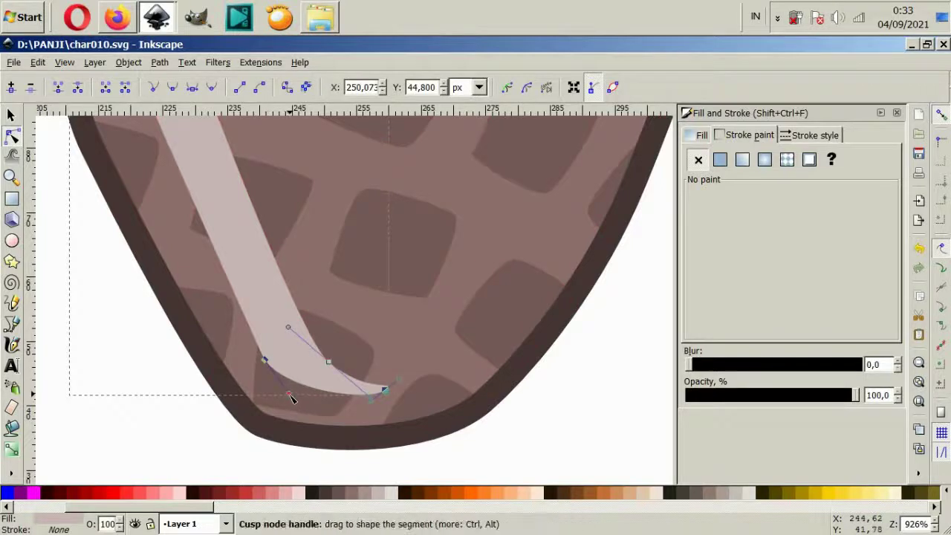
pyautogui.moveTo(289, 395); pyautogui.dragTo(286, 407)
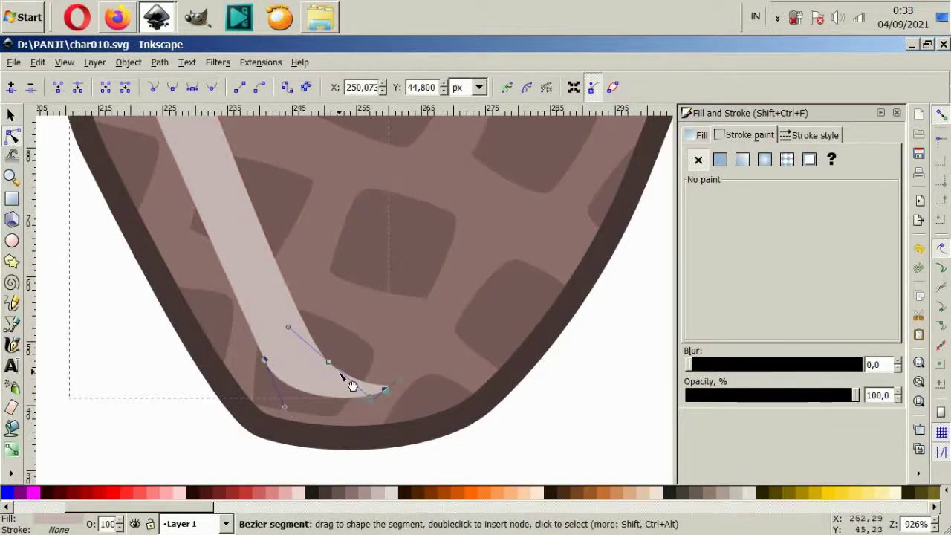
pyautogui.moveTo(329, 362); pyautogui.dragTo(311, 353)
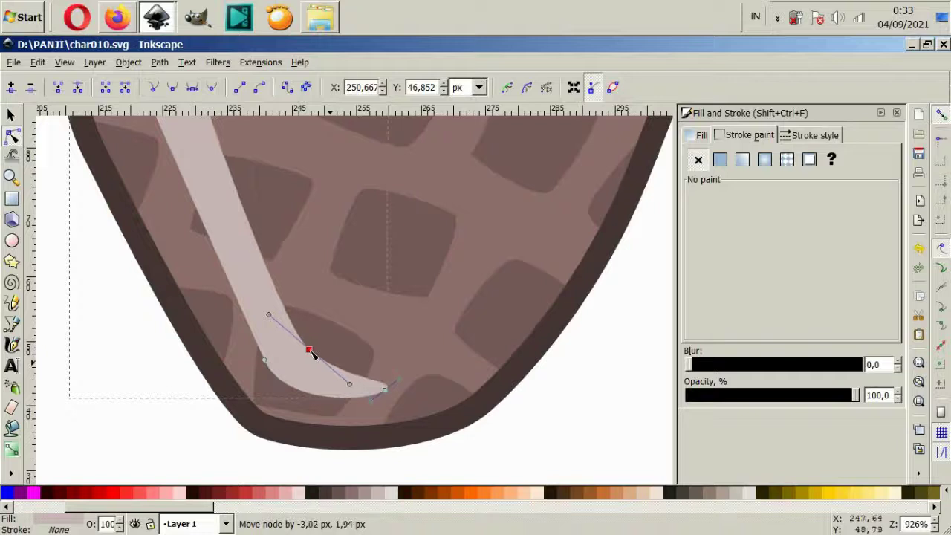
pyautogui.moveTo(353, 383); pyautogui.dragTo(355, 402)
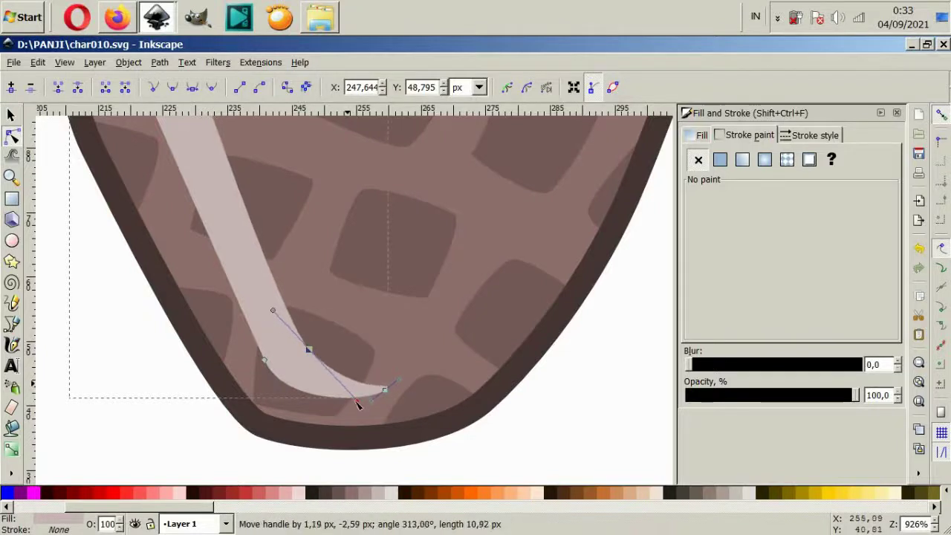
pyautogui.click(510, 419)
# Step: Zoom around the drawing to review the highlighted cone
pyautogui.scroll(-6, 480, 344)
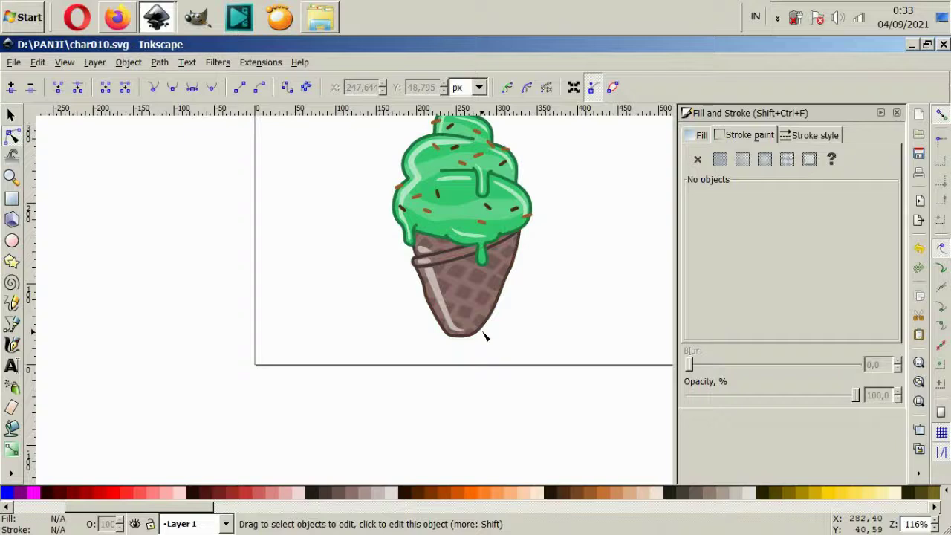
pyautogui.scroll(2, 503, 355)
pyautogui.scroll(1, 503, 361)
pyautogui.keyDown('ctrl'); pyautogui.scroll(1, 498, 364); pyautogui.keyUp('ctrl')
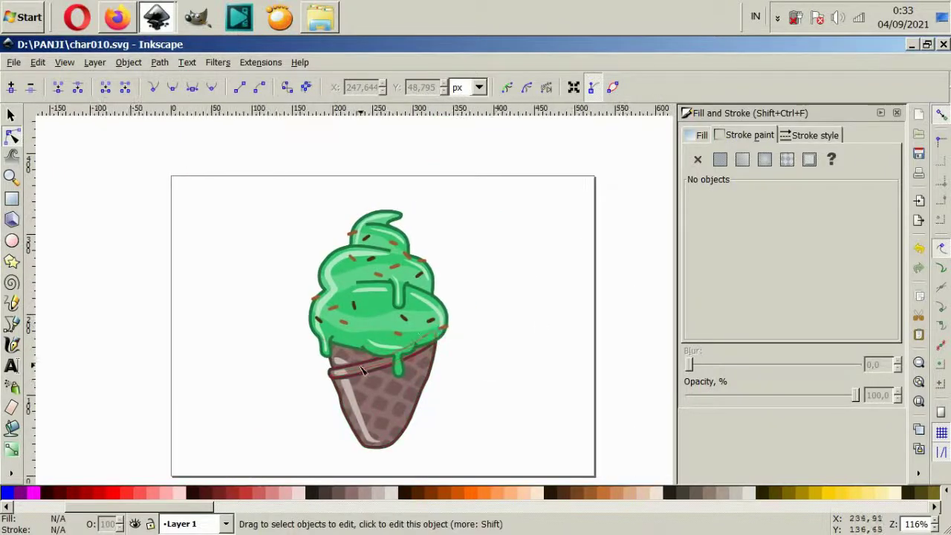
pyautogui.keyDown('ctrl'); pyautogui.scroll(1, 420, 329); pyautogui.keyUp('ctrl')
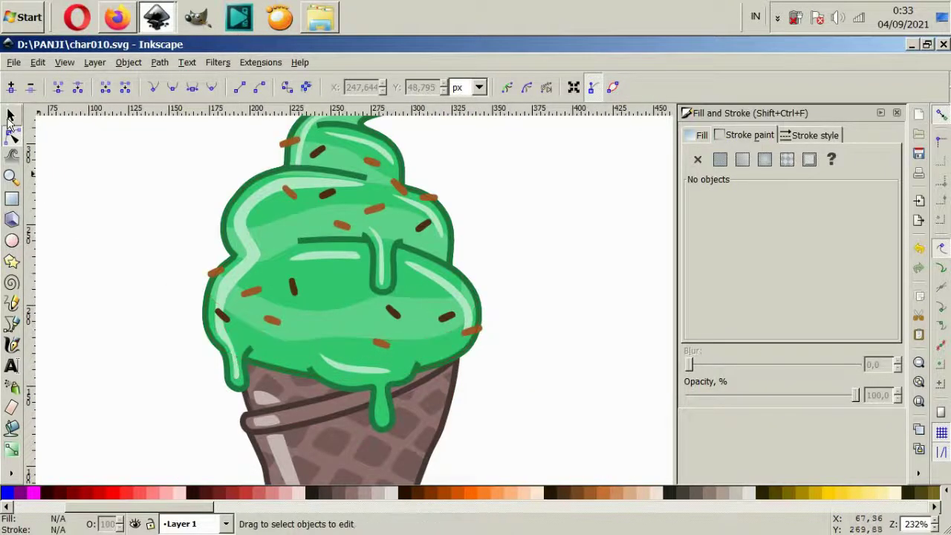
pyautogui.click(11, 117)
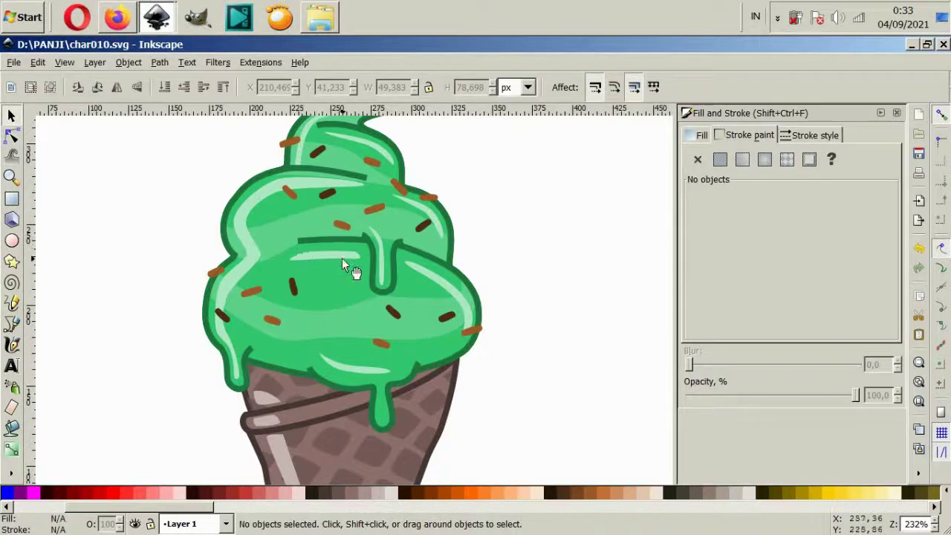
pyautogui.scroll(-2, 342, 266)
pyautogui.scroll(-2, 346, 266)
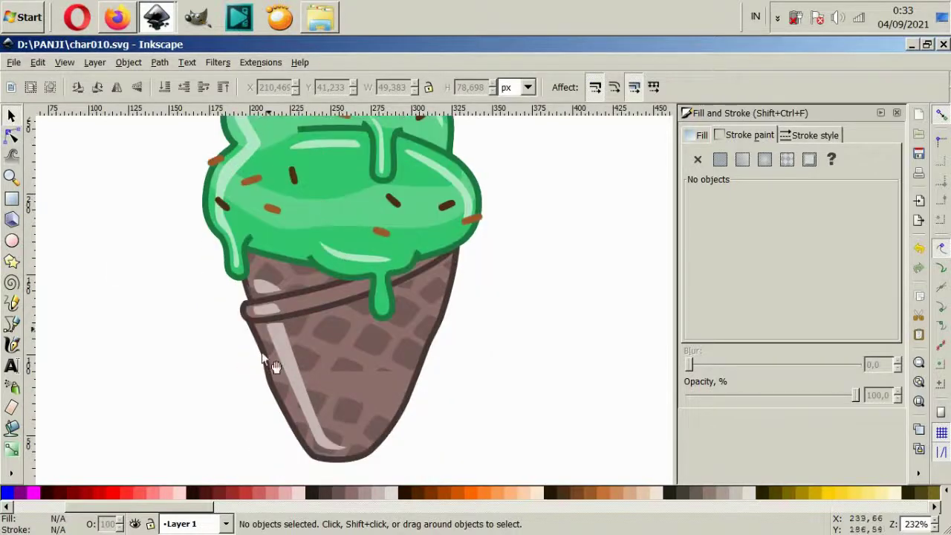
pyautogui.scroll(1, 399, 410)
pyautogui.scroll(-2, 409, 408)
pyautogui.scroll(2, 422, 416)
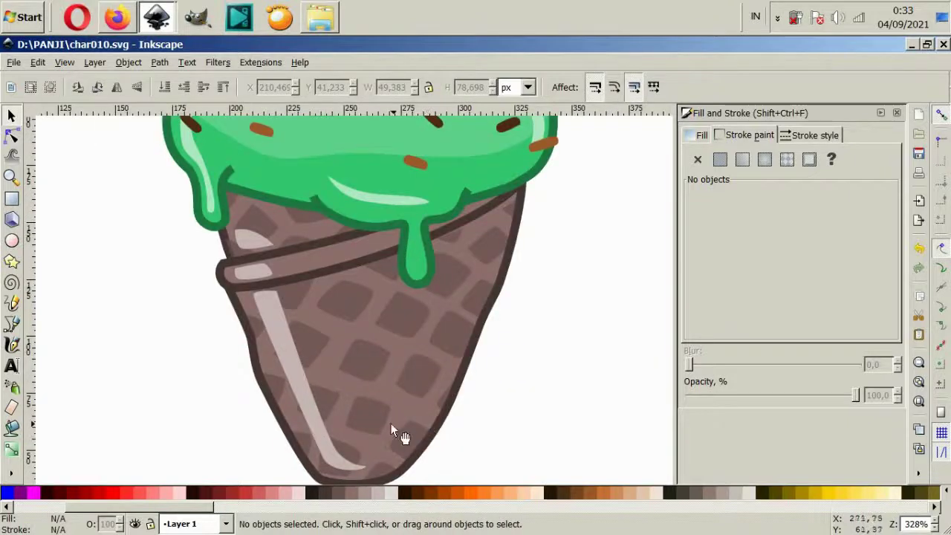
# Step: Select the cone body, toggle its handles to rotate mode, then deselect it
pyautogui.click(372, 364)
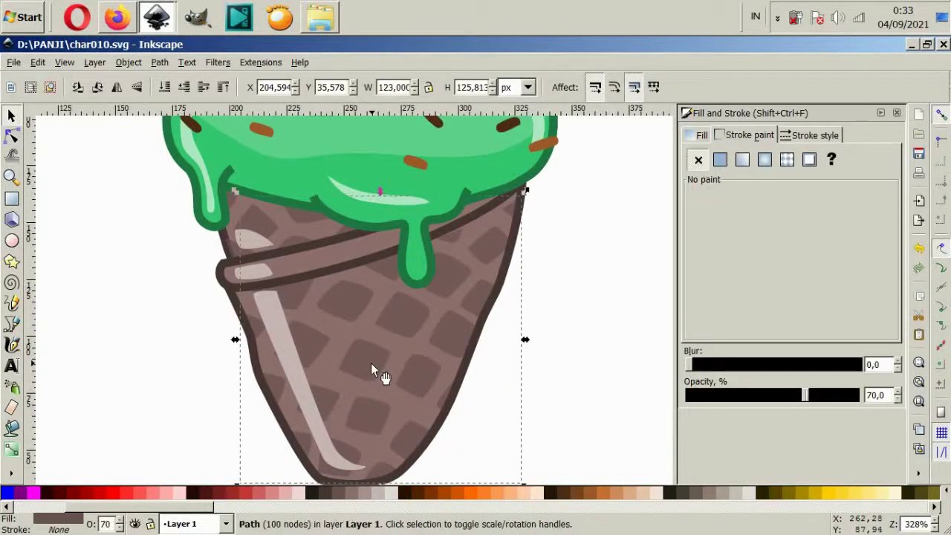
pyautogui.keyDown('ctrl'); pyautogui.click(386, 387); pyautogui.keyUp('ctrl')
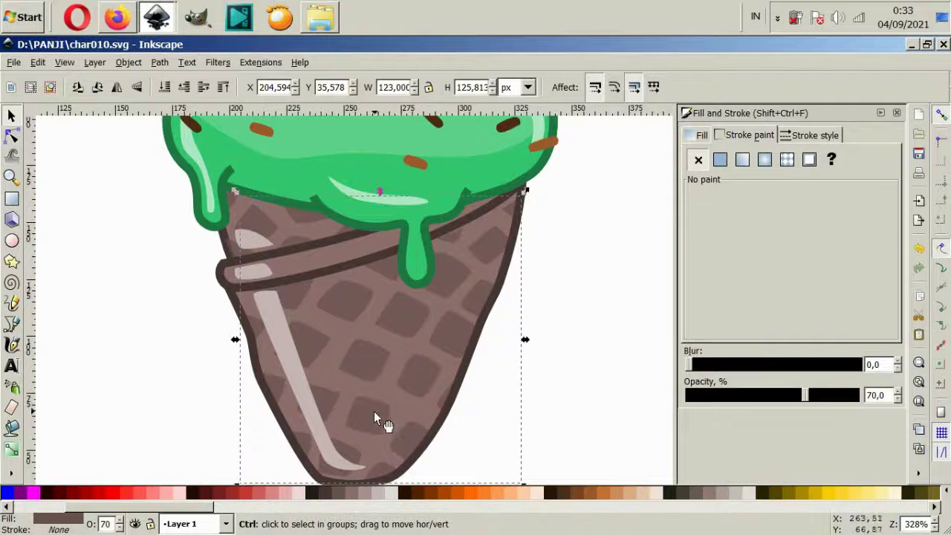
pyautogui.click(512, 415)
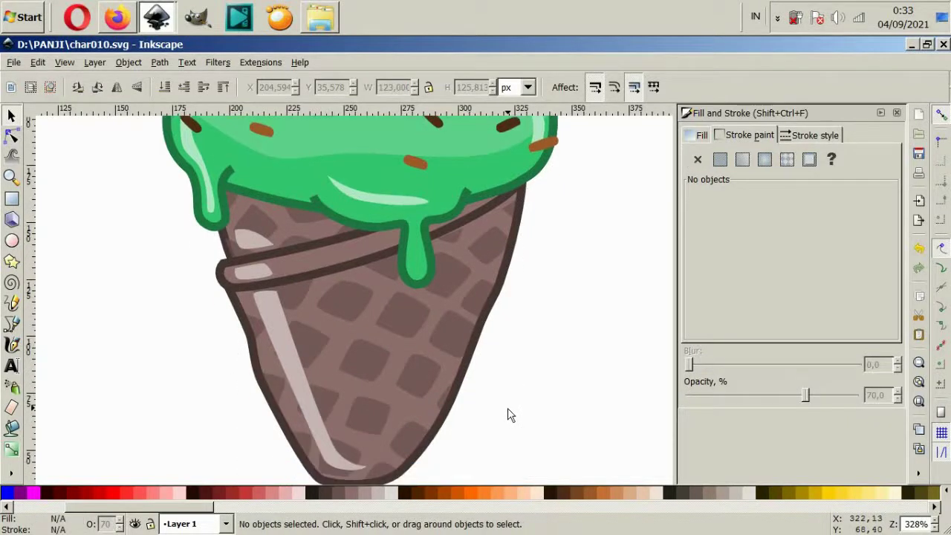
pyautogui.click(11, 324)
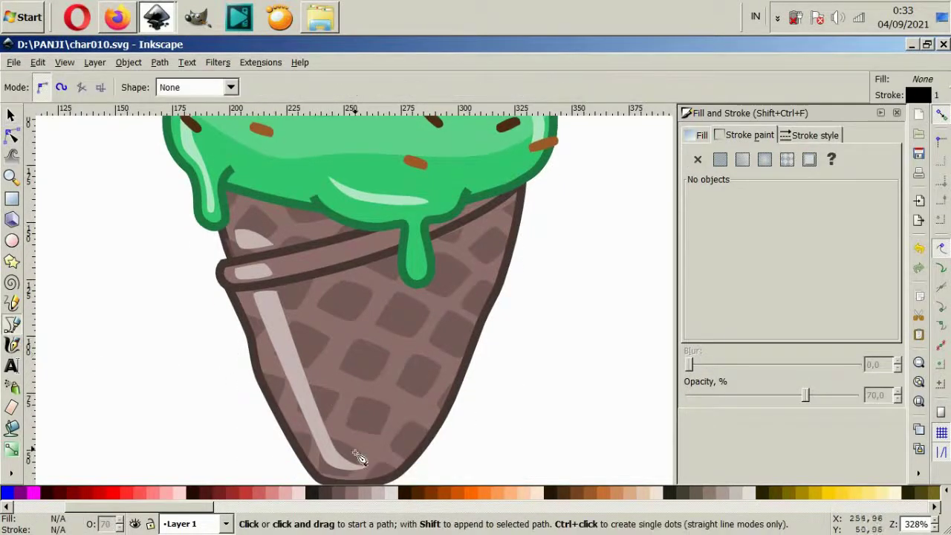
# Step: Start a shading path near the cone bottom, then cancel it
pyautogui.scroll(-2, 374, 466)
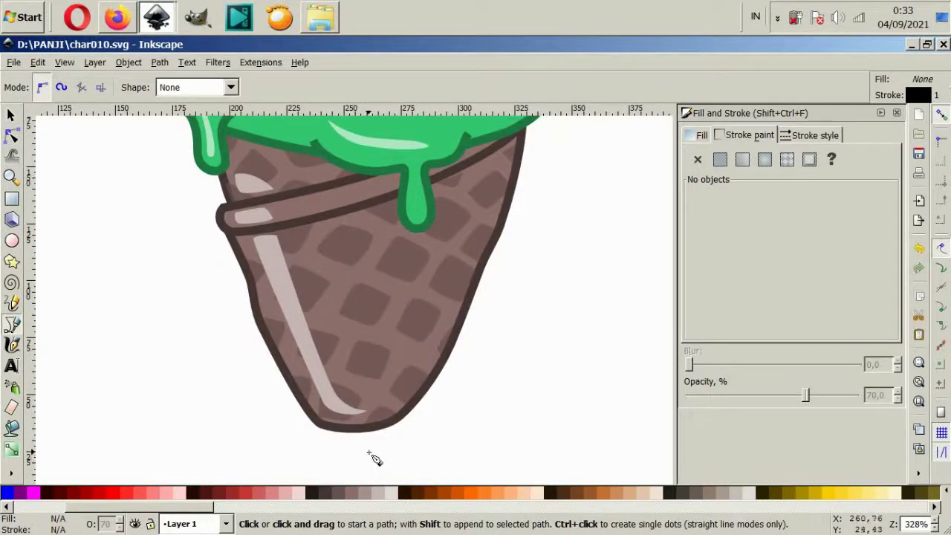
pyautogui.scroll(1, 374, 458)
pyautogui.click(331, 395)
pyautogui.moveTo(408, 387); pyautogui.dragTo(413, 390)
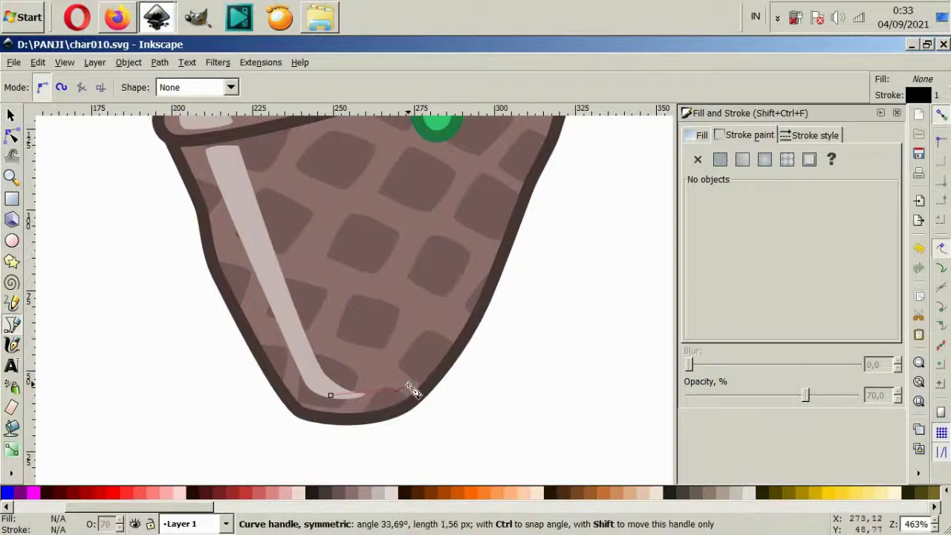
pyautogui.scroll(2, 465, 340)
pyautogui.moveTo(492, 298); pyautogui.dragTo(521, 258)
pyautogui.scroll(2, 520, 257)
pyautogui.scroll(2, 522, 255)
pyautogui.scroll(-5, 476, 327)
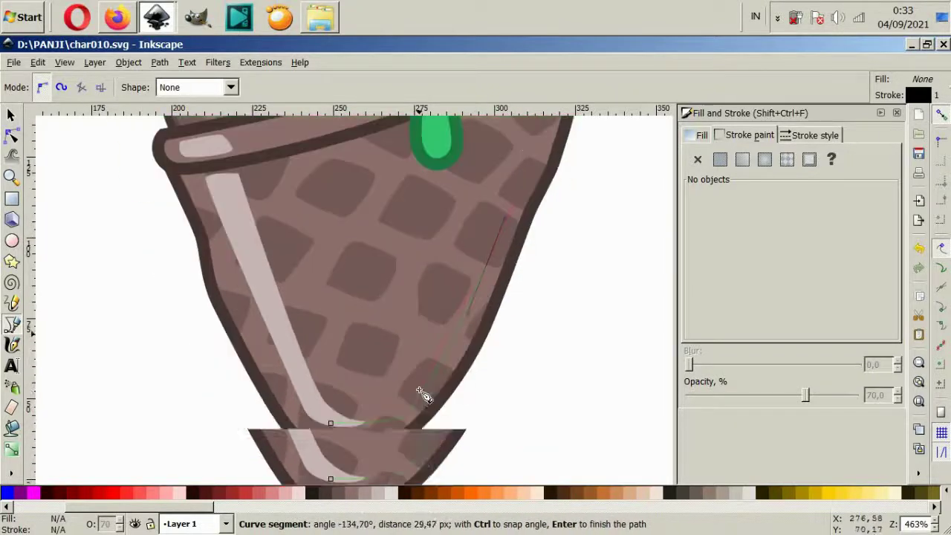
pyautogui.press('Escape')
# Step: Trace a new shading path from the cone tip past the rim's right end and down
pyautogui.scroll(2, 357, 444)
pyautogui.scroll(-2, 335, 452)
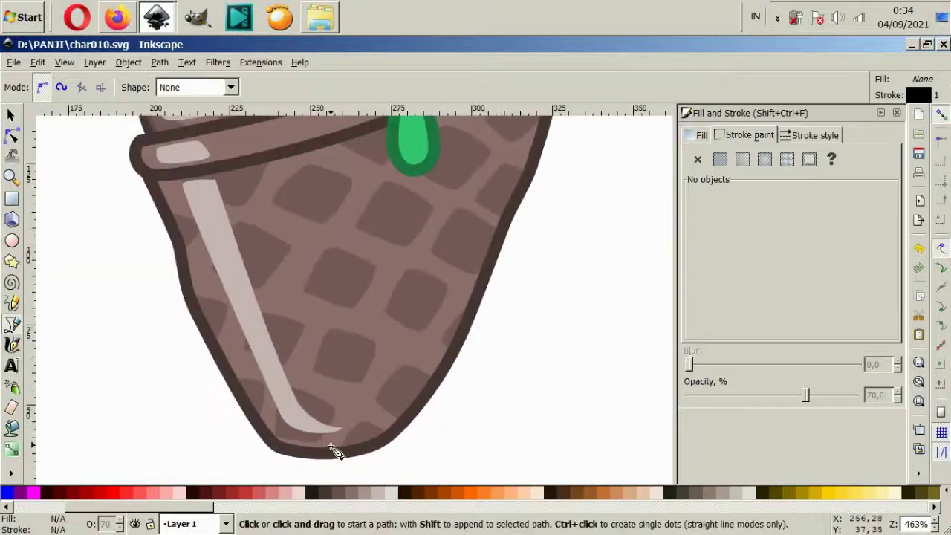
pyautogui.moveTo(327, 433); pyautogui.dragTo(351, 215)
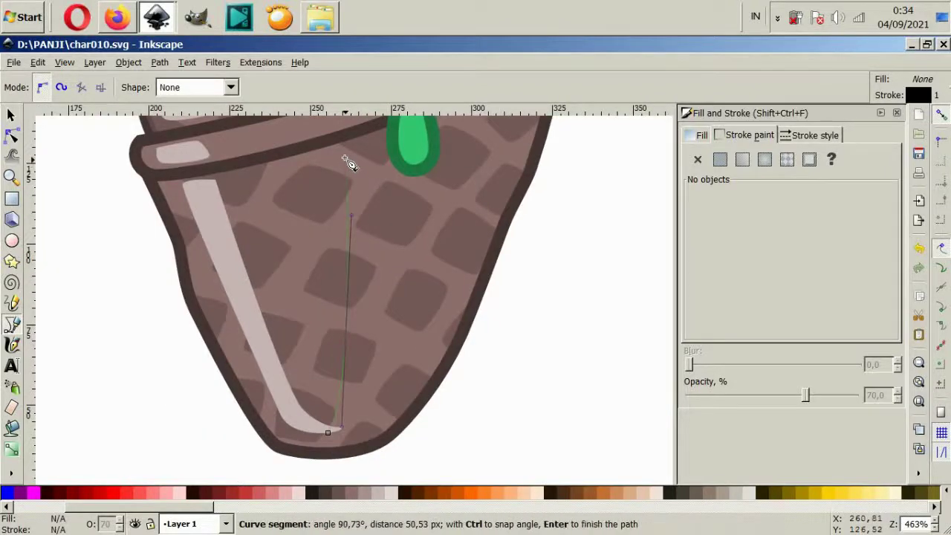
pyautogui.scroll(4, 349, 164)
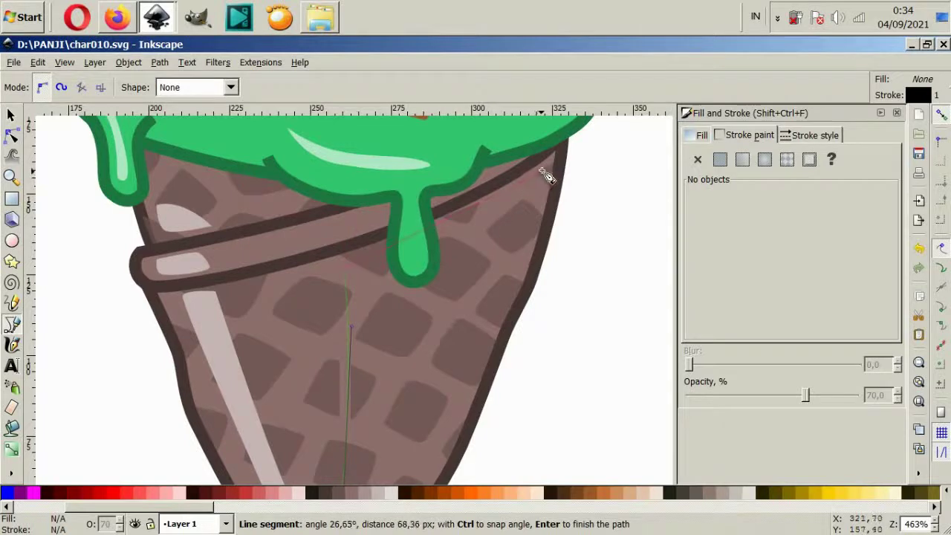
pyautogui.moveTo(503, 204); pyautogui.dragTo(550, 181)
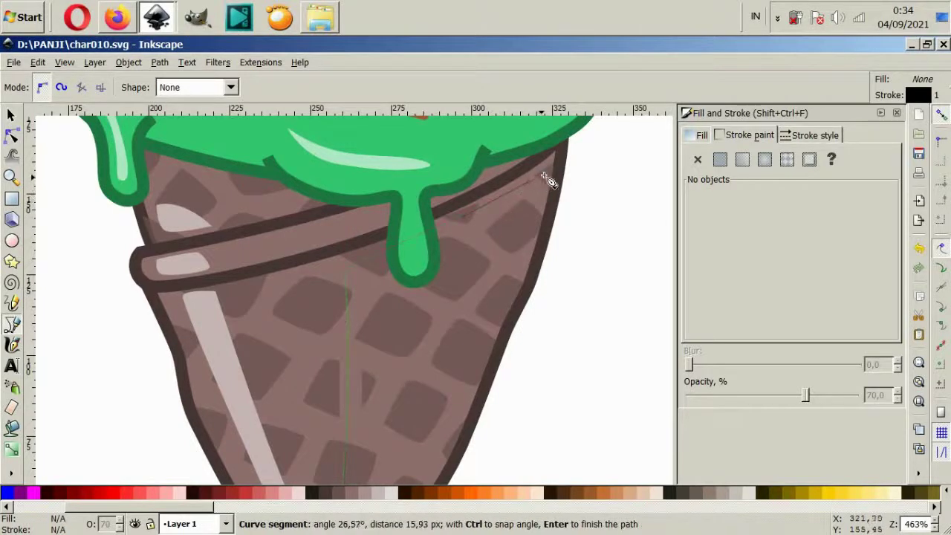
pyautogui.click(553, 160)
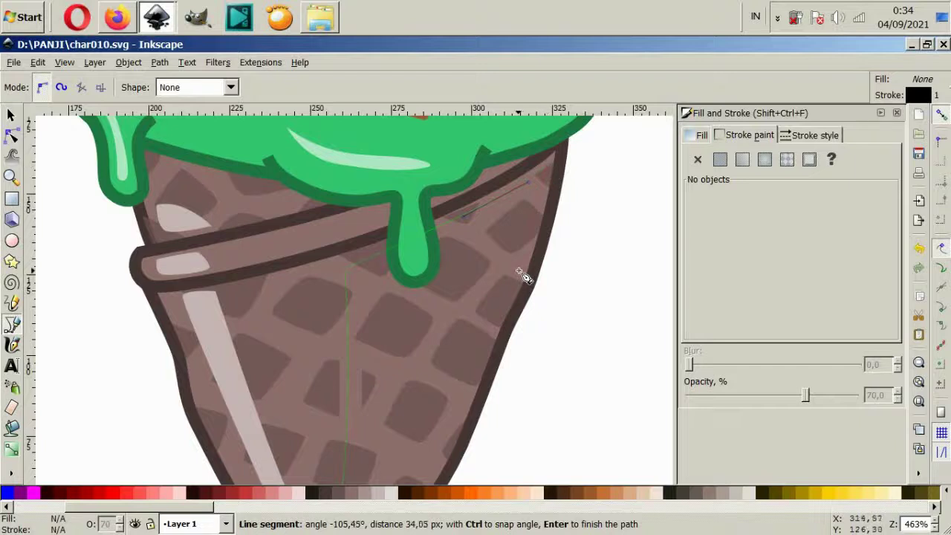
pyautogui.moveTo(524, 281); pyautogui.dragTo(519, 291)
pyautogui.moveTo(483, 361); pyautogui.dragTo(479, 374)
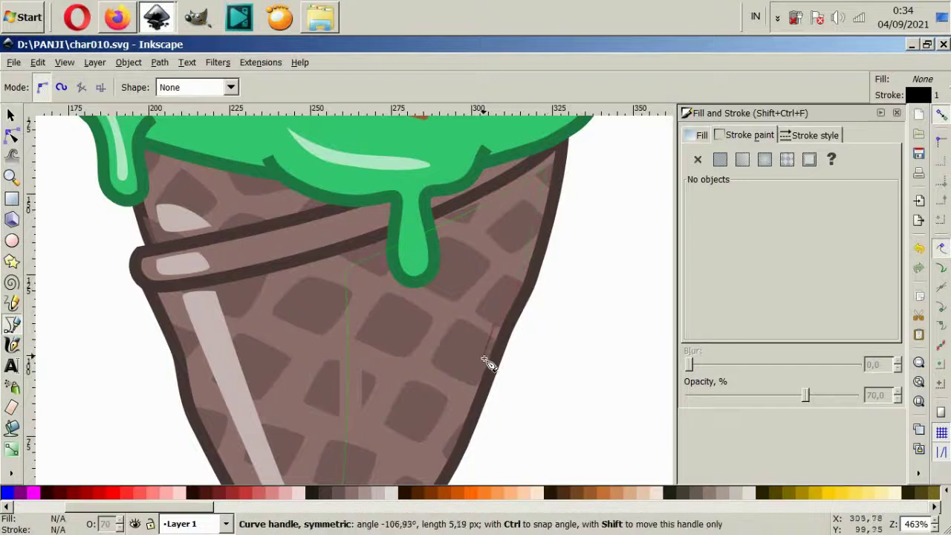
# Step: Finish the path back to its start node and fill it brown
pyautogui.scroll(-4, 468, 386)
pyautogui.moveTo(455, 324); pyautogui.dragTo(449, 341)
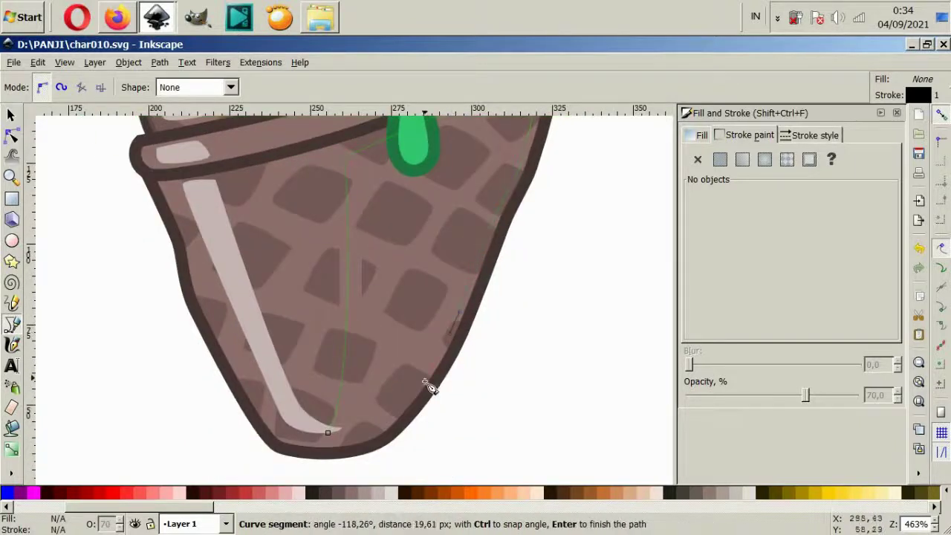
pyautogui.moveTo(397, 422); pyautogui.dragTo(394, 430)
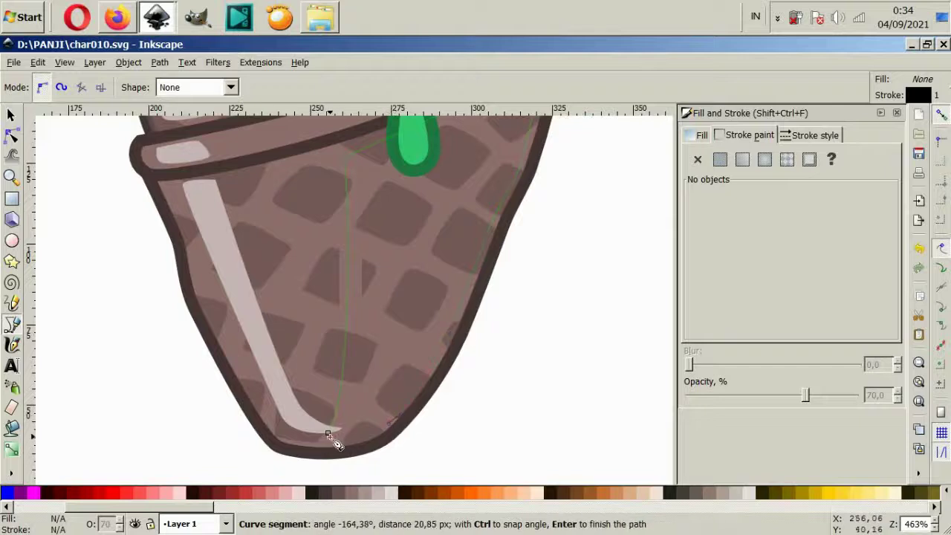
pyautogui.click(328, 433)
pyautogui.moveTo(328, 434); pyautogui.dragTo(327, 432)
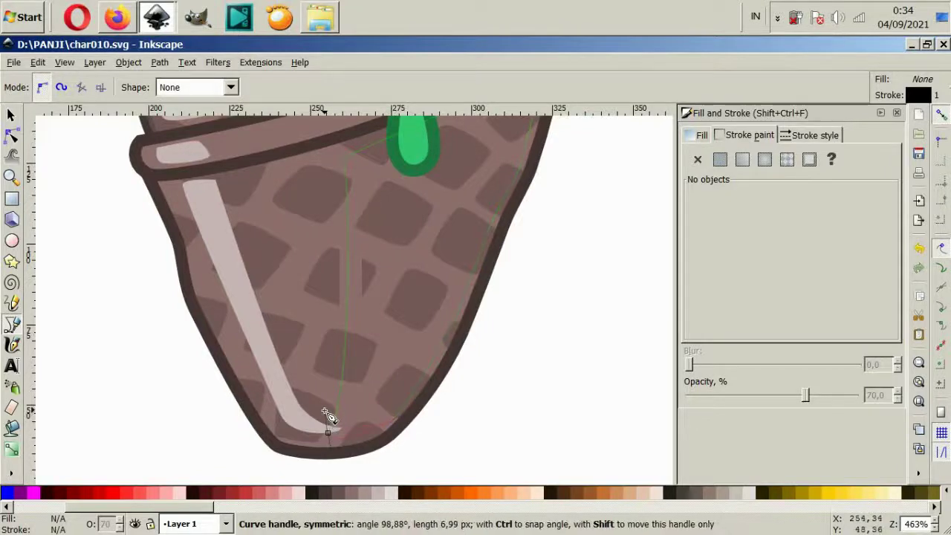
pyautogui.click(352, 493)
# Step: Recolour the shading shape a darker brown and remove its outline
pyautogui.click(364, 491)
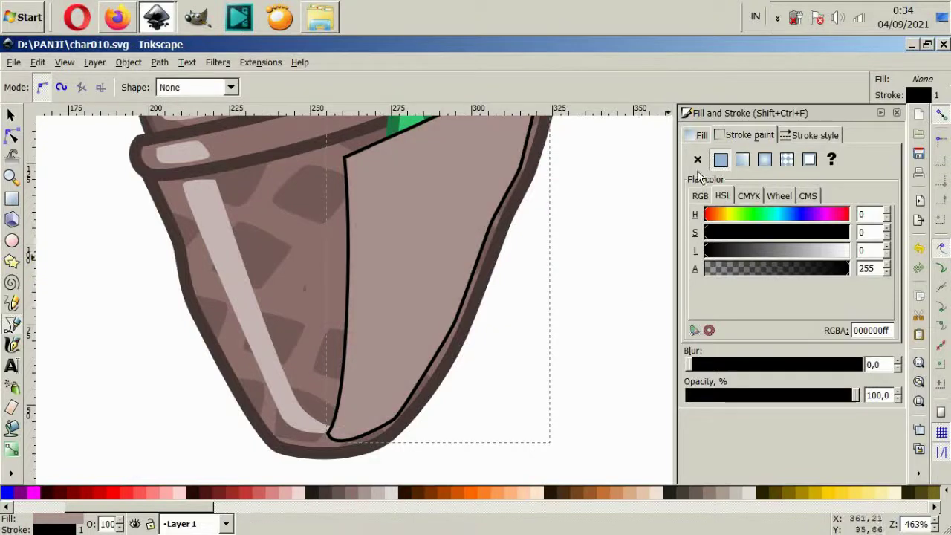
pyautogui.click(698, 159)
pyautogui.click(359, 492)
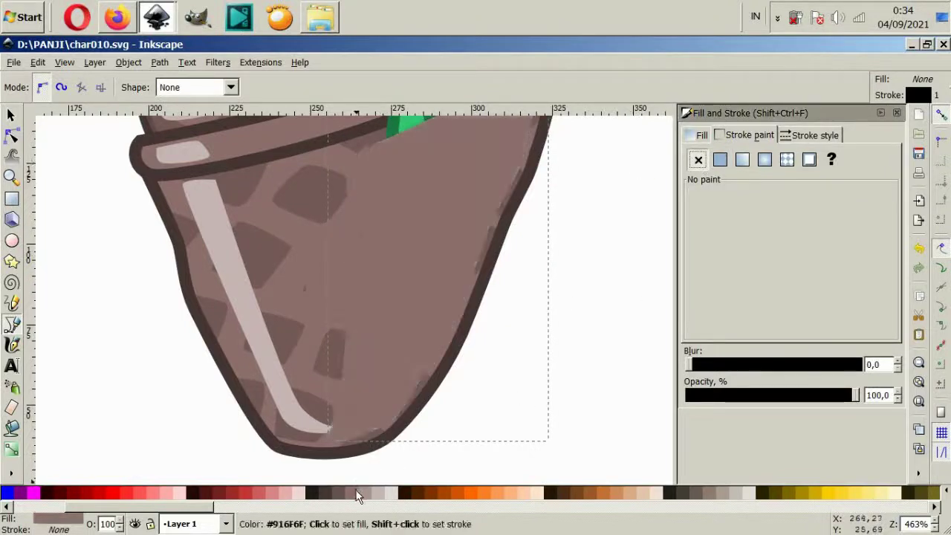
pyautogui.click(338, 492)
pyautogui.click(11, 116)
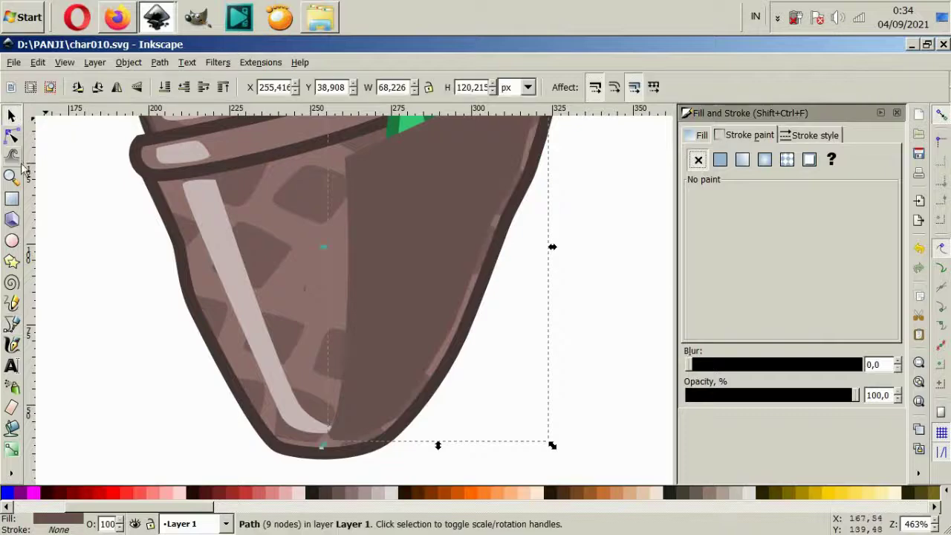
pyautogui.click(157, 262)
# Step: Reselect the shading shape and try lowering then raising it in the stacking order
pyautogui.keyDown('ctrl'); pyautogui.scroll(-2, 261, 275); pyautogui.keyUp('ctrl')
pyautogui.keyDown('ctrl'); pyautogui.scroll(2, 309, 255); pyautogui.keyUp('ctrl')
pyautogui.click(309, 255)
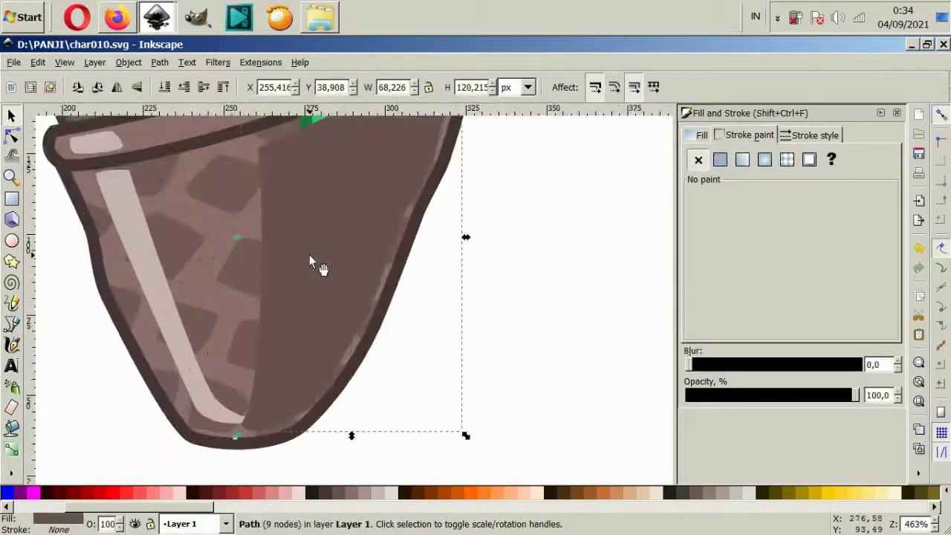
pyautogui.press('pagedown')
pyautogui.press('pagedown')
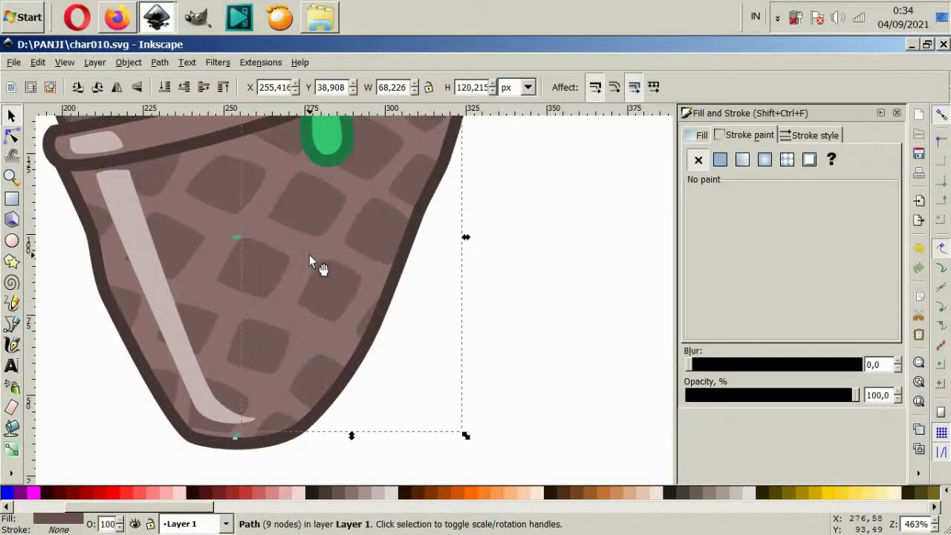
pyautogui.press('pageup')
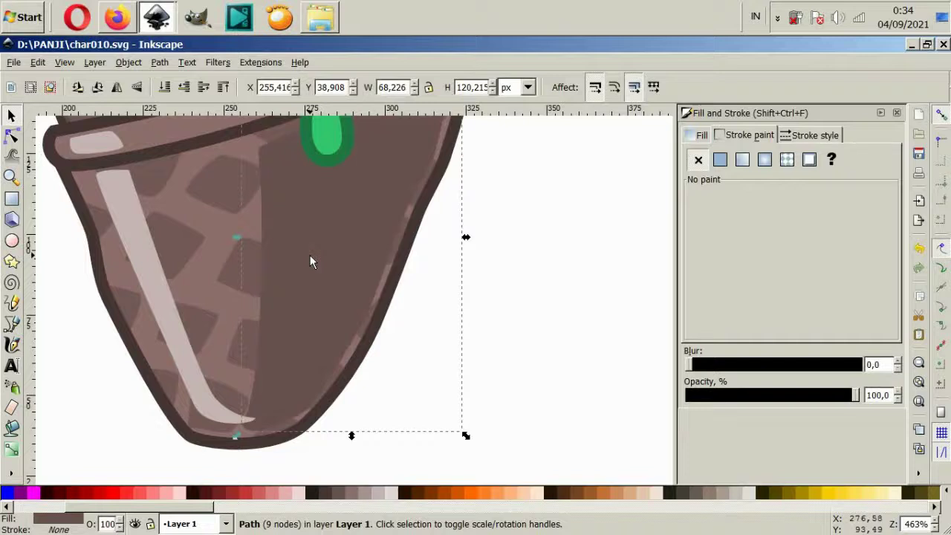
# Step: Give the shading a grey-brown fill at about 61% opacity
pyautogui.click(356, 496)
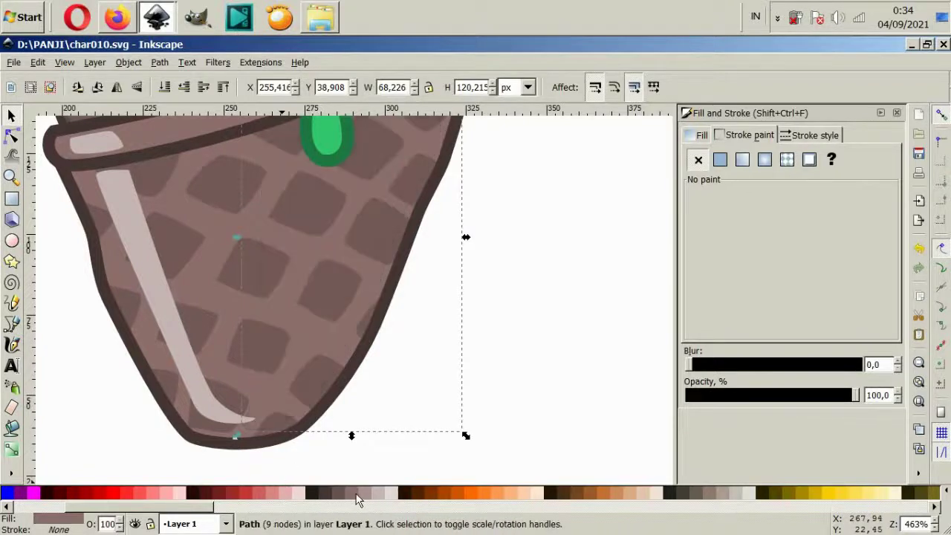
pyautogui.click(349, 494)
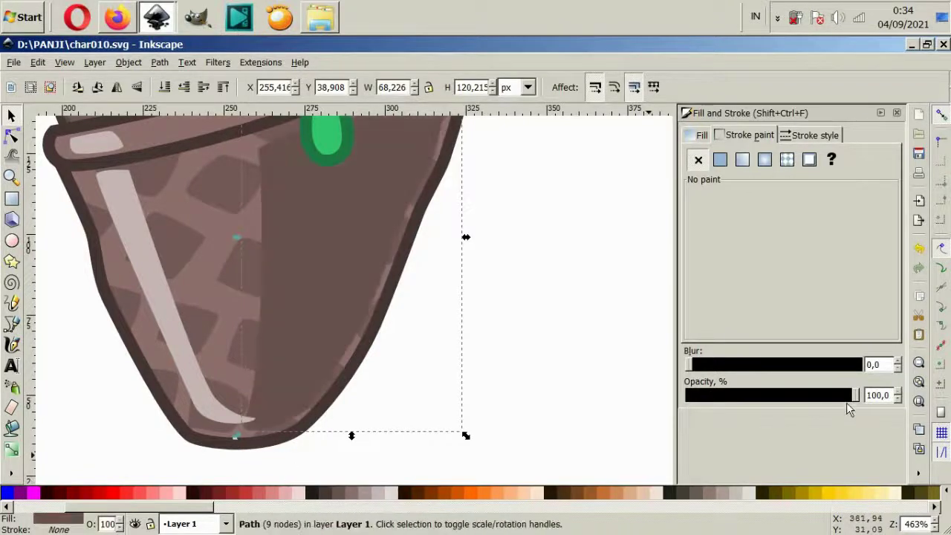
pyautogui.moveTo(856, 396); pyautogui.dragTo(790, 396)
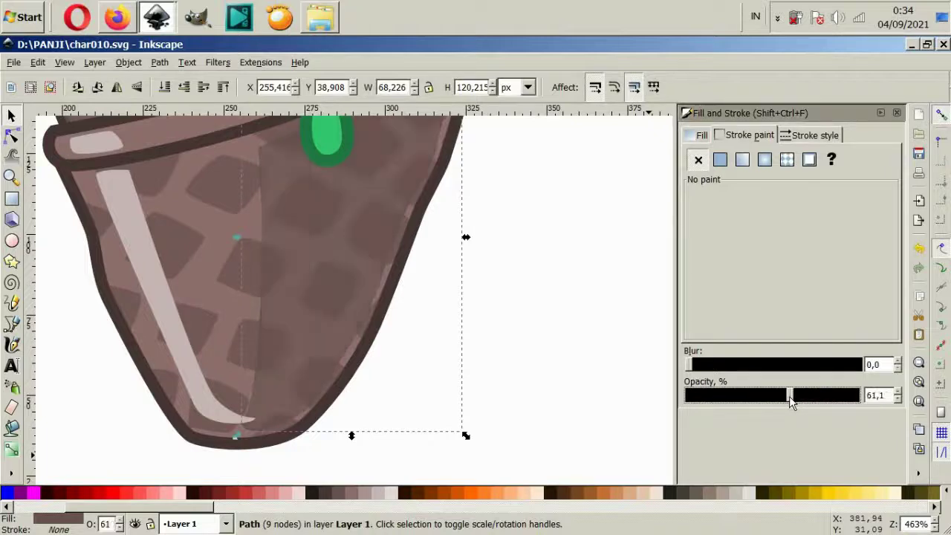
pyautogui.click(579, 358)
pyautogui.scroll(-1, 424, 315)
pyautogui.scroll(-1, 435, 350)
# Step: Recolour the cone's waffle pattern to #916F6F from the palette
pyautogui.scroll(-2, 436, 350)
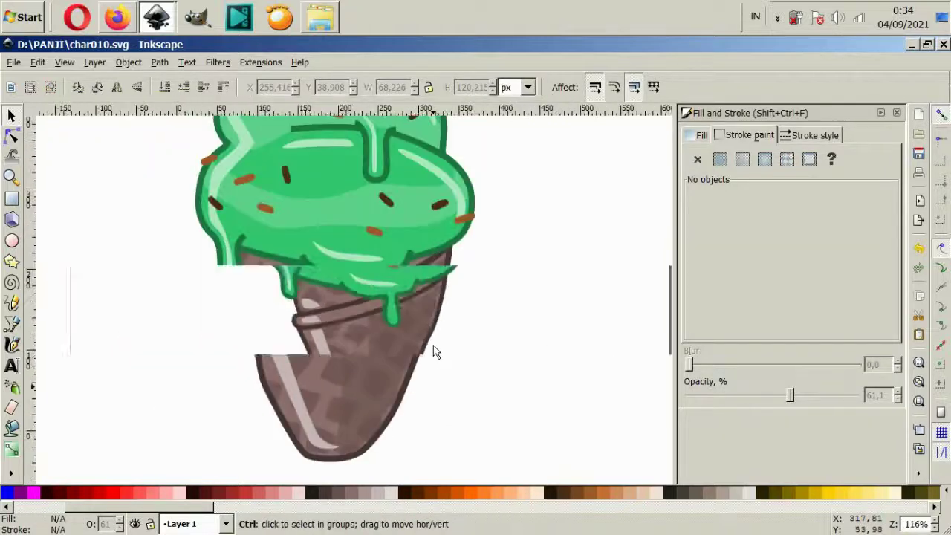
pyautogui.scroll(2, 425, 391)
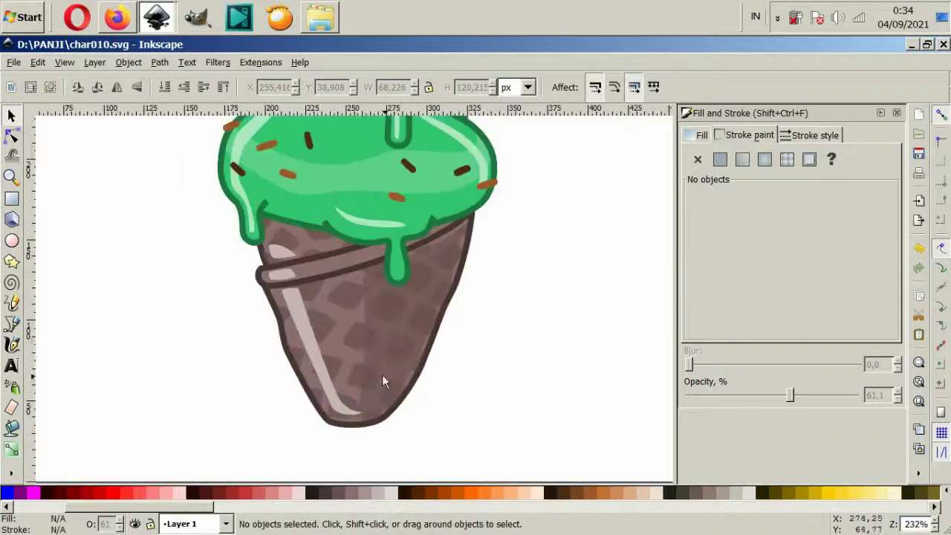
pyautogui.click(363, 343)
pyautogui.moveTo(355, 339); pyautogui.dragTo(43, 349)
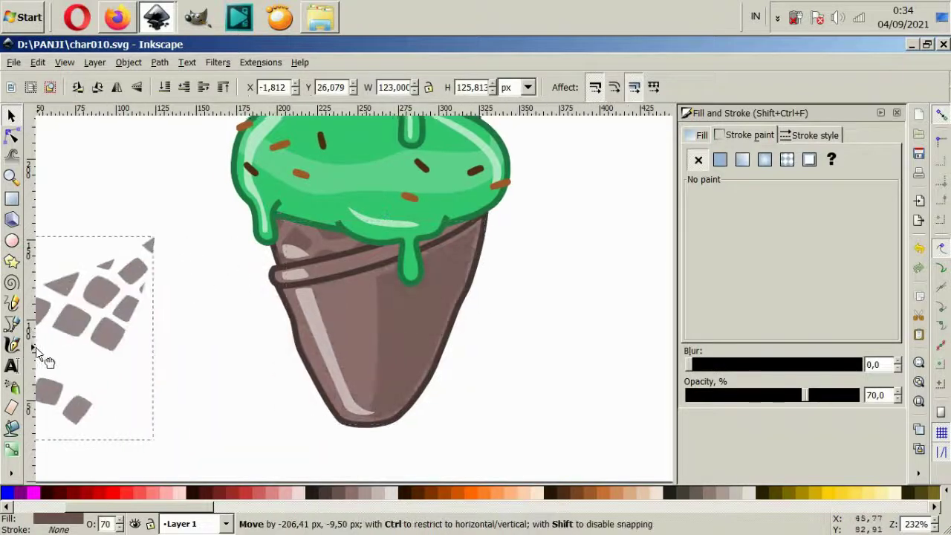
pyautogui.hotkey('ctrl', 'z')
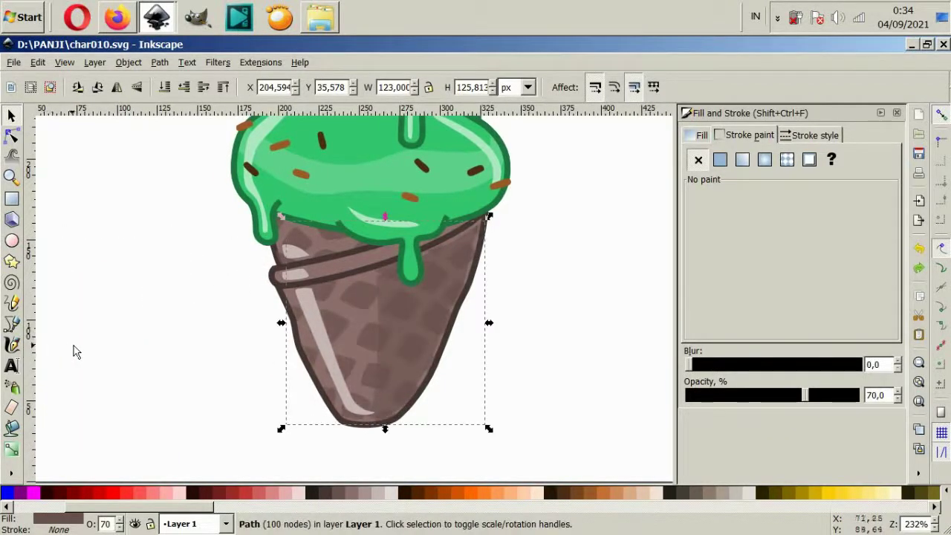
pyautogui.click(459, 363)
pyautogui.click(371, 332)
pyautogui.click(363, 492)
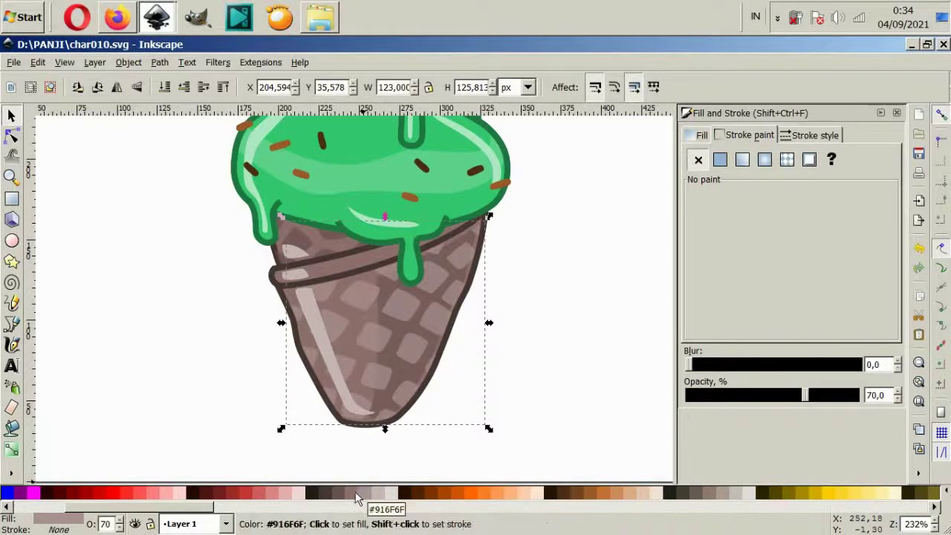
pyautogui.click(356, 493)
pyautogui.click(456, 421)
# Step: Move the waffle pattern and cone outline aside to inspect the shapes beneath, restoring both
pyautogui.scroll(-1, 456, 418)
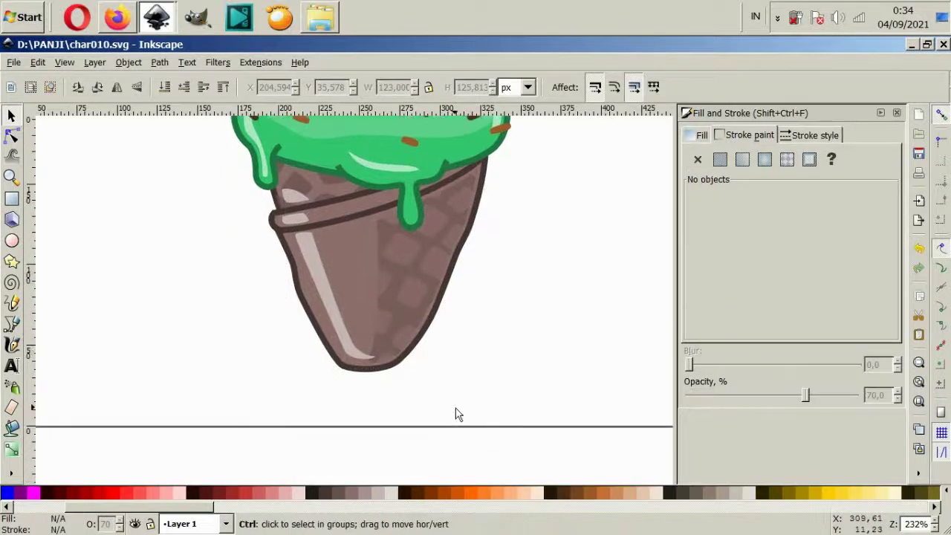
pyautogui.scroll(-2, 456, 414)
pyautogui.press('ctrl')
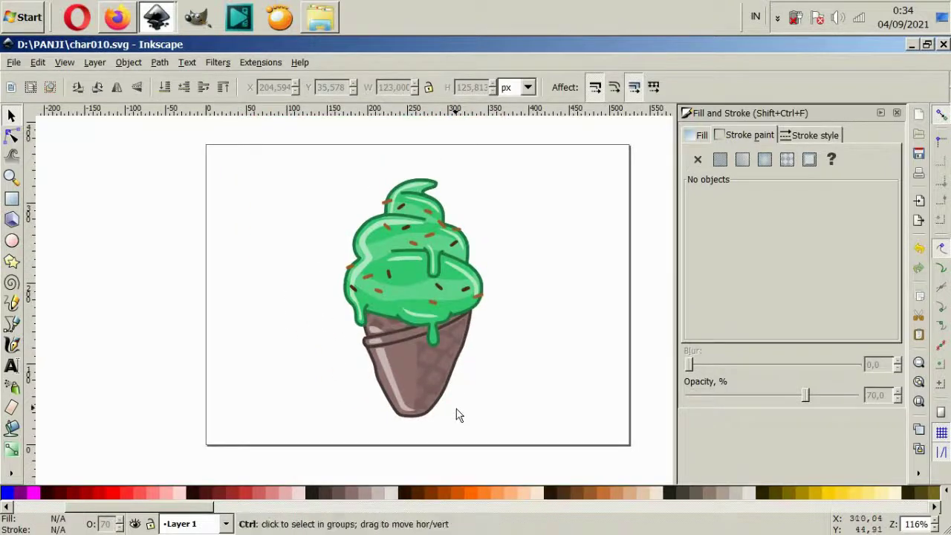
pyautogui.scroll(1, 456, 409)
pyautogui.scroll(1, 456, 409)
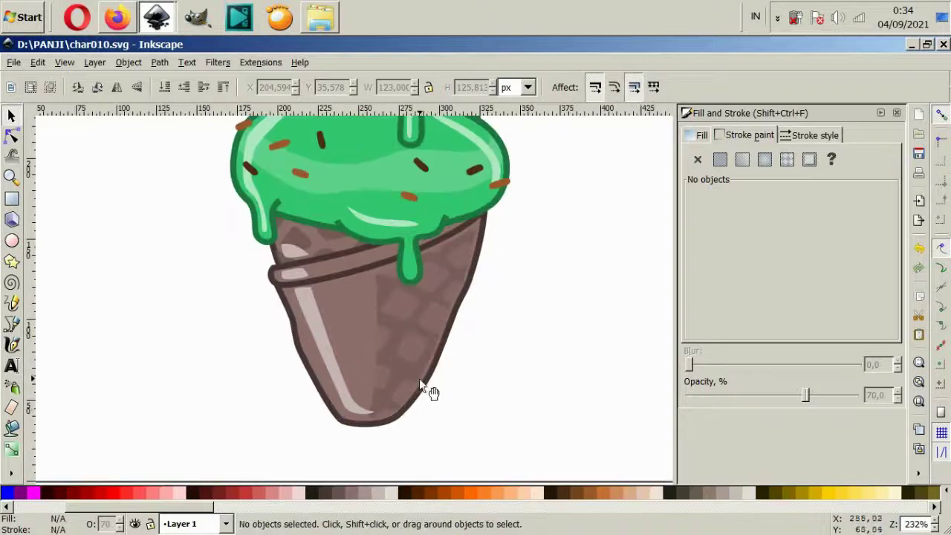
pyautogui.click(364, 353)
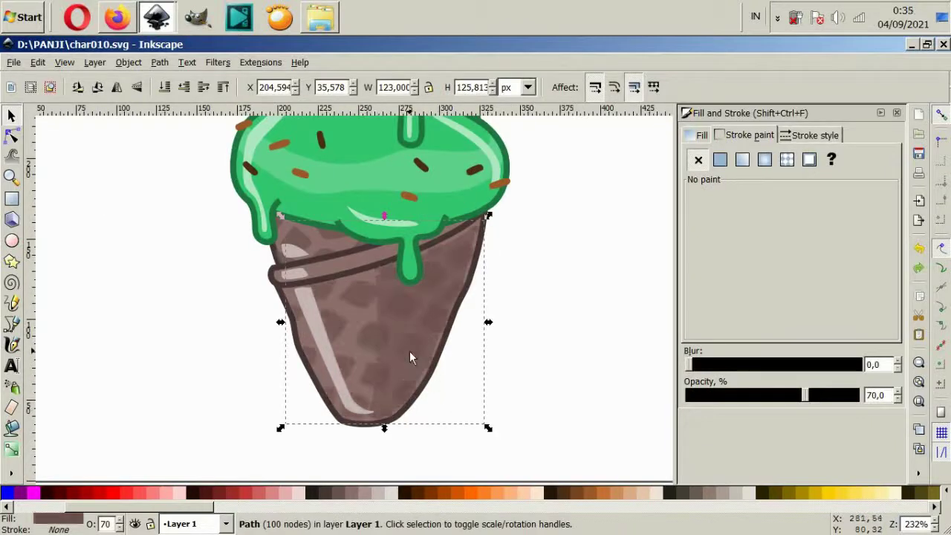
pyautogui.click(410, 350)
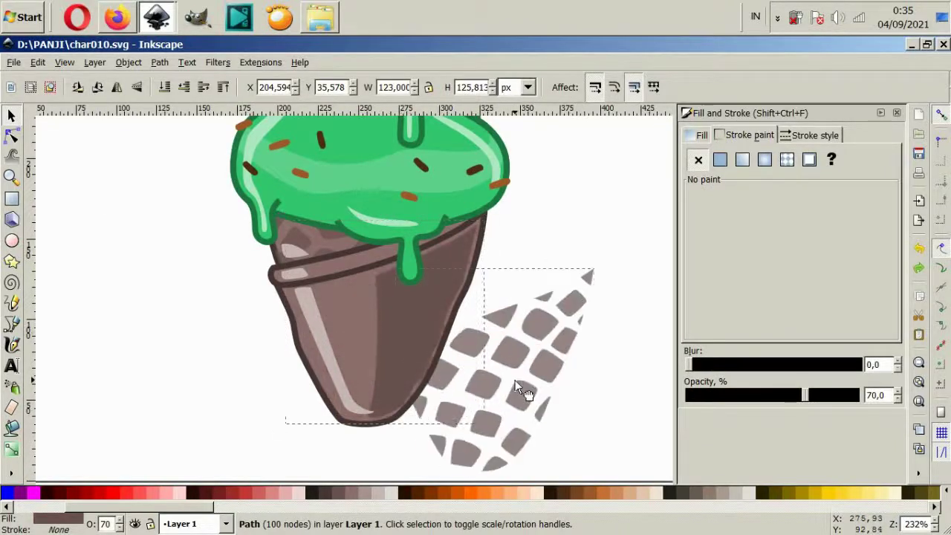
pyautogui.moveTo(419, 310); pyautogui.dragTo(550, 343)
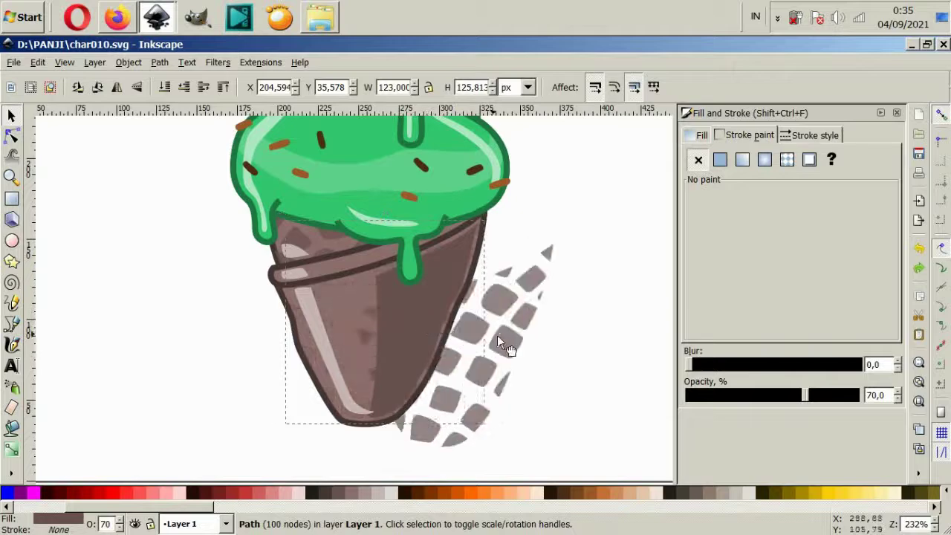
pyautogui.press('Escape')
pyautogui.click(550, 343)
pyautogui.moveTo(477, 293); pyautogui.dragTo(538, 317)
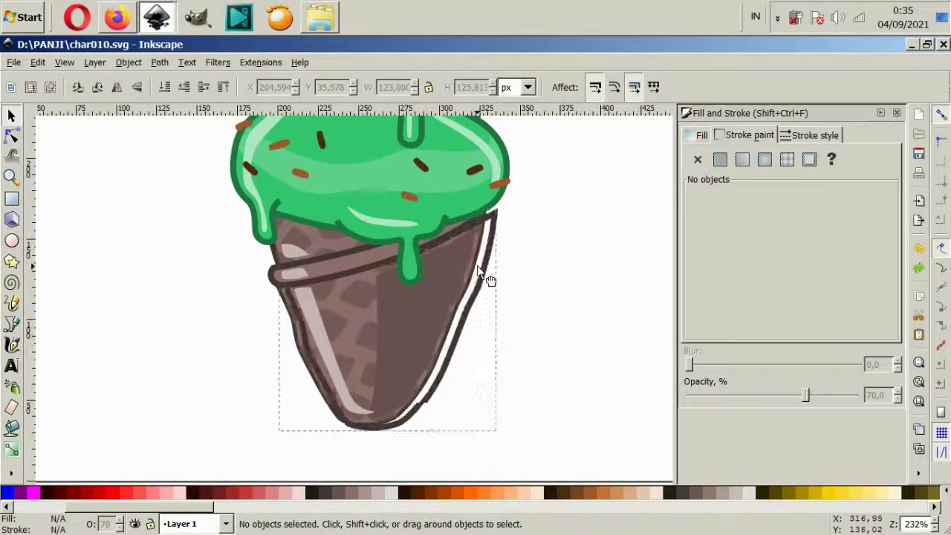
pyautogui.press('Escape')
# Step: Move the dark shading shape off the cone's right half and delete it
pyautogui.scroll(2, 427, 331)
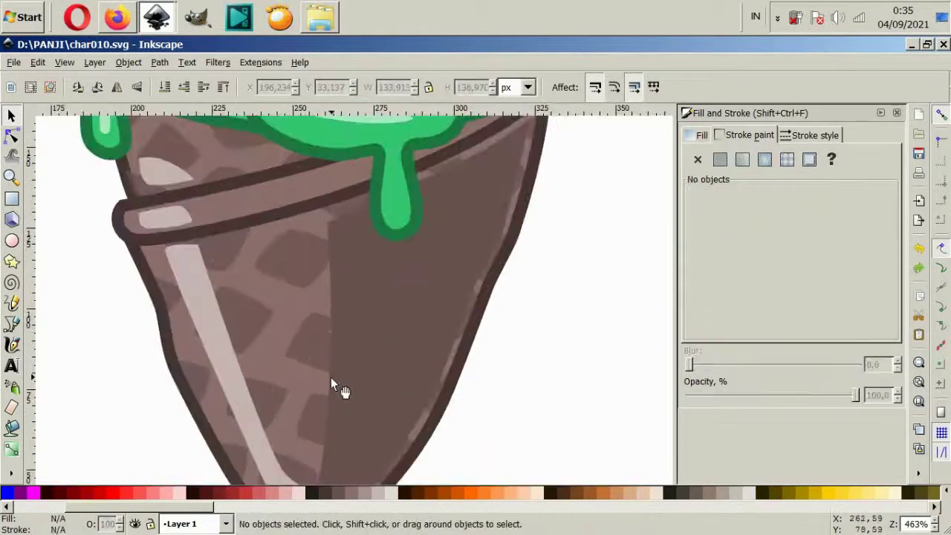
pyautogui.click(346, 385)
pyautogui.moveTo(347, 384); pyautogui.dragTo(513, 388)
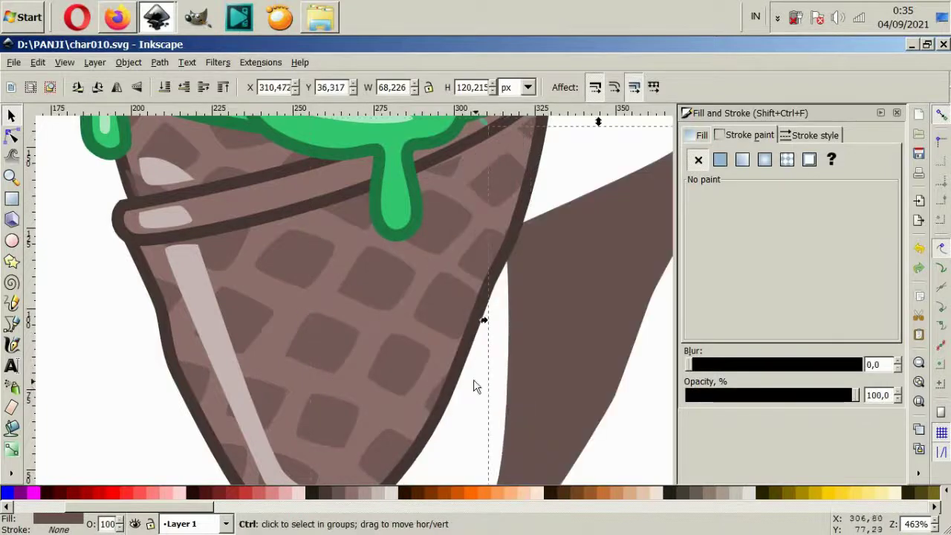
pyautogui.scroll(-1, 472, 383)
pyautogui.scroll(-2, 467, 380)
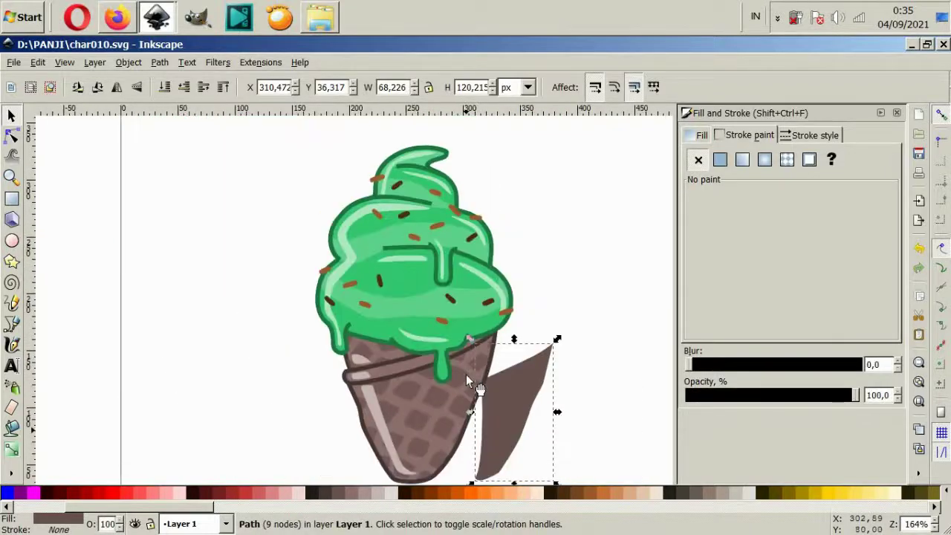
pyautogui.press('Delete')
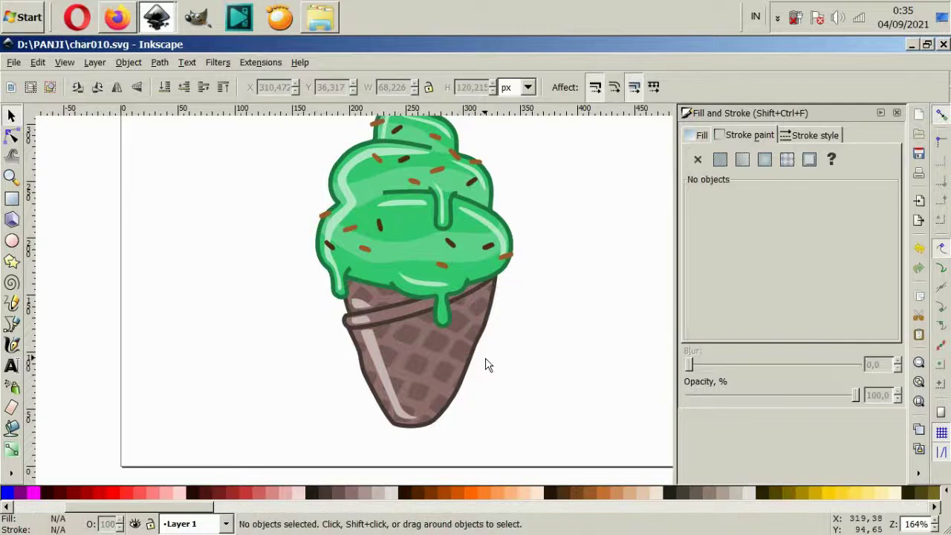
pyautogui.scroll(-1, 486, 364)
pyautogui.scroll(1, 463, 335)
pyautogui.scroll(1, 454, 161)
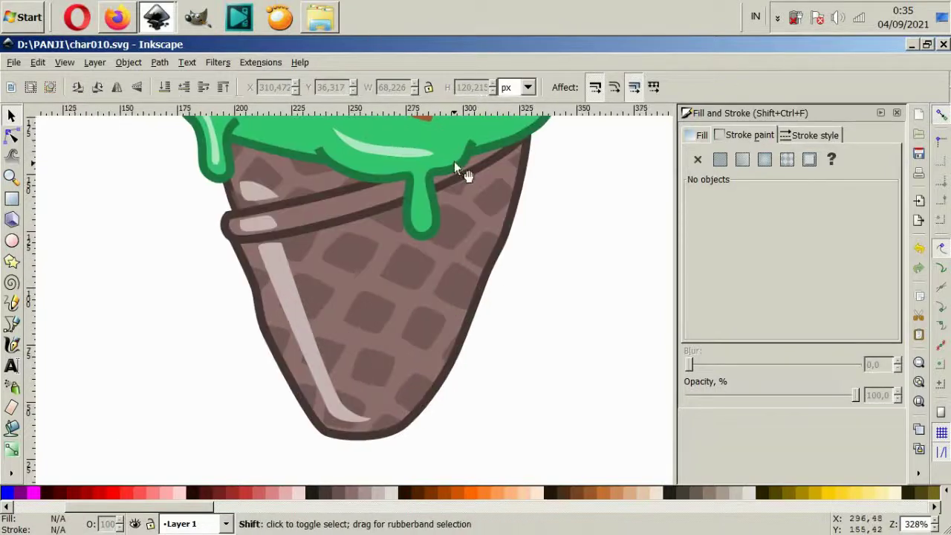
# Step: Draw a closed Bezier shape along the cone's left side from below the rim to the tip
pyautogui.click(12, 327)
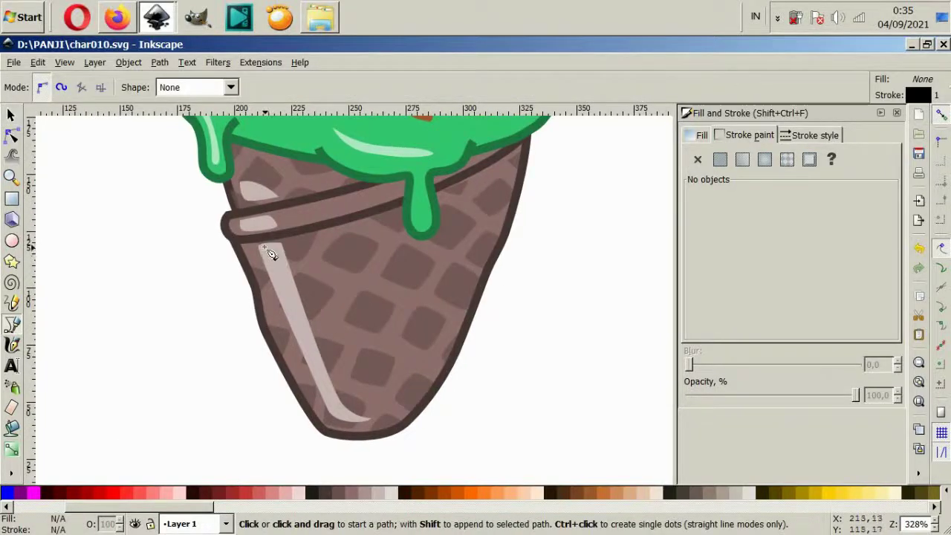
pyautogui.click(264, 247)
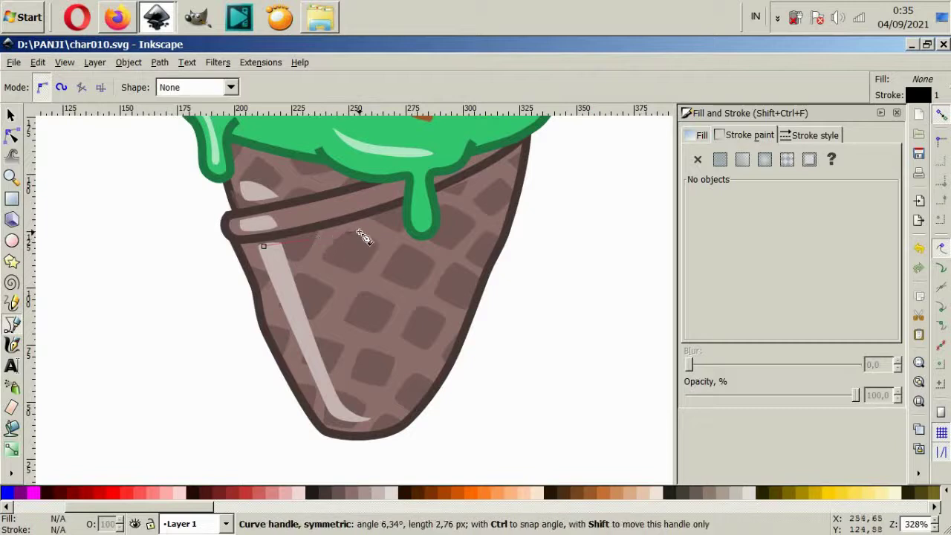
pyautogui.moveTo(359, 232); pyautogui.dragTo(361, 233)
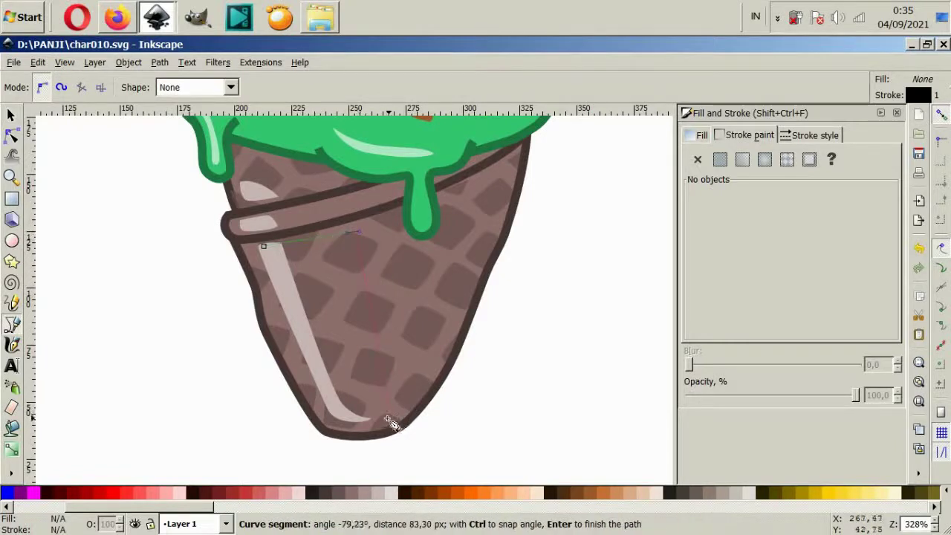
pyautogui.moveTo(378, 420); pyautogui.dragTo(379, 429)
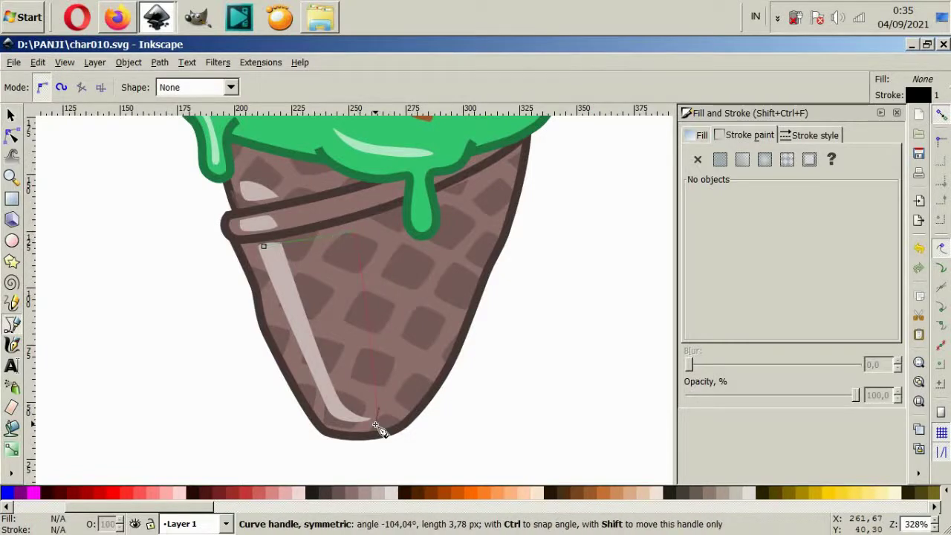
pyautogui.click(322, 400)
pyautogui.click(264, 247)
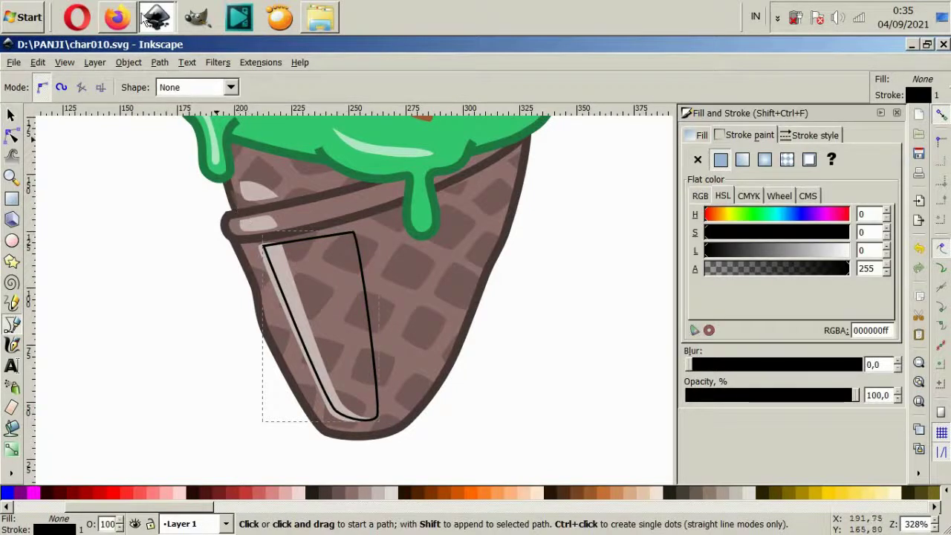
# Step: Give the new shape a light brownish-pink palette fill and no stroke
pyautogui.click(349, 492)
pyautogui.click(698, 160)
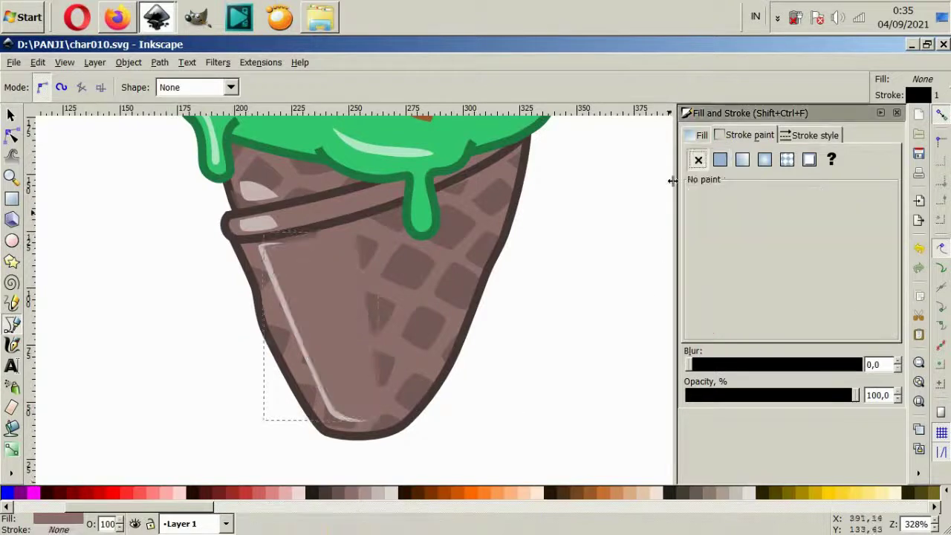
pyautogui.click(361, 493)
pyautogui.press('s')
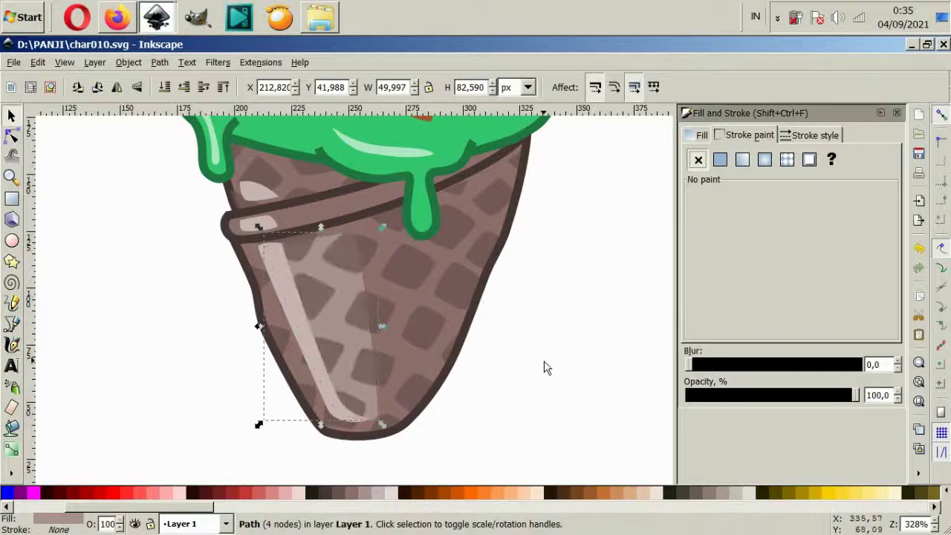
pyautogui.click(482, 354)
pyautogui.scroll(-1, 393, 295)
pyautogui.keyDown('ctrl'); pyautogui.scroll(-2, 396, 281); pyautogui.keyUp('ctrl')
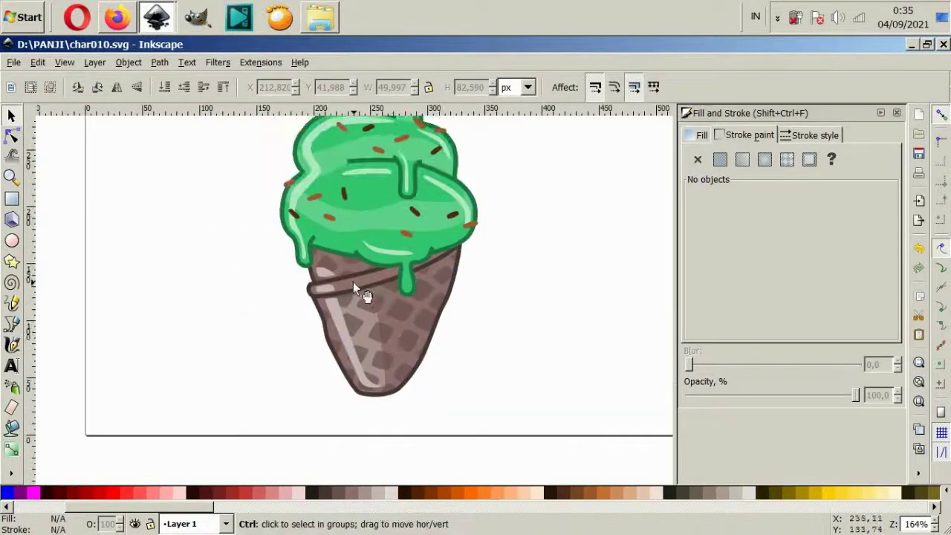
# Step: Draw a closed curved highlight shape along the cone's rim band with the Bezier tool
pyautogui.keyDown('ctrl'); pyautogui.scroll(4, 353, 281); pyautogui.keyUp('ctrl')
pyautogui.press('b')
pyautogui.keyDown('ctrl'); pyautogui.scroll(2, 283, 362); pyautogui.keyUp('ctrl')
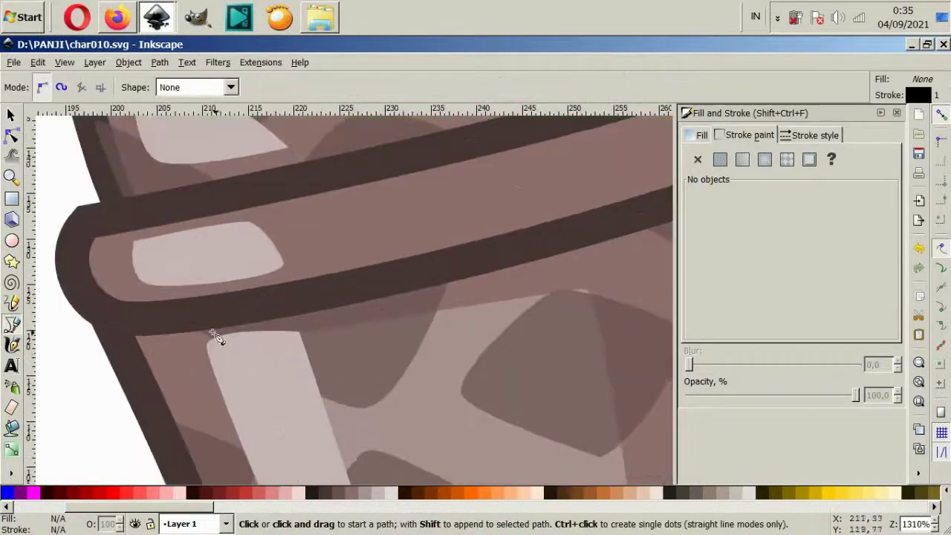
pyautogui.click(206, 286)
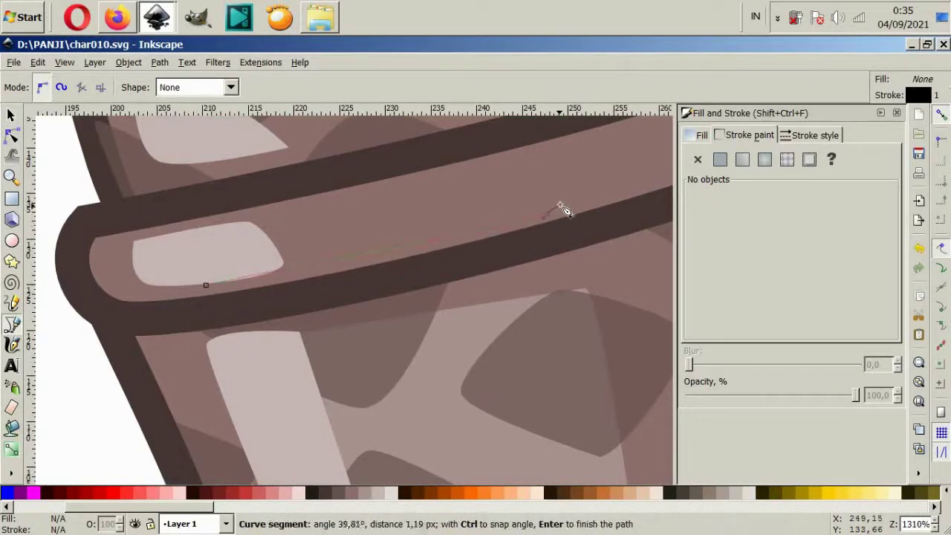
pyautogui.moveTo(551, 213); pyautogui.dragTo(535, 164)
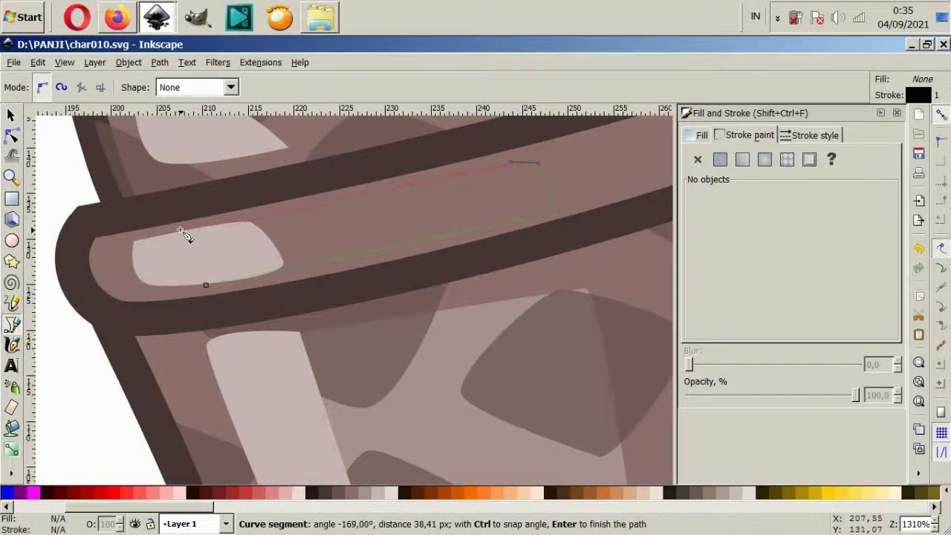
pyautogui.click(181, 232)
pyautogui.click(206, 285)
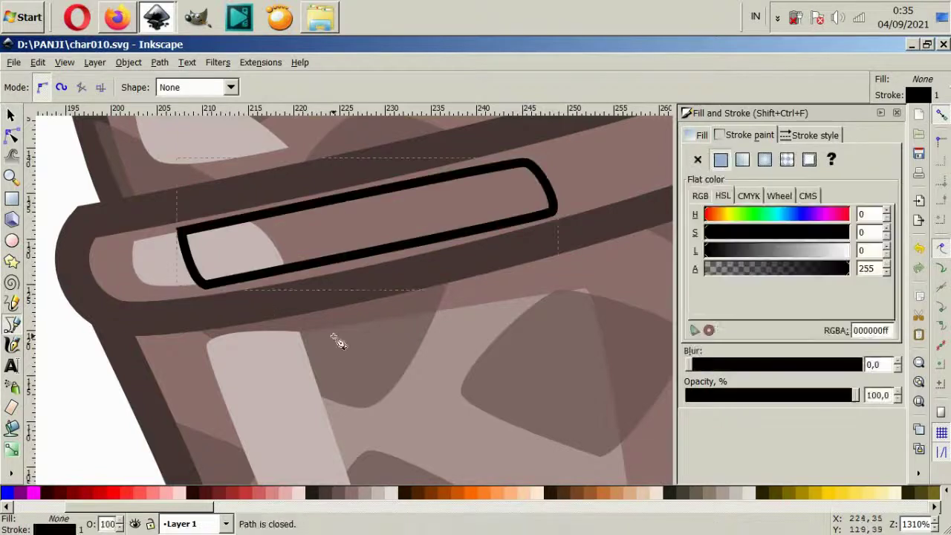
# Step: Fill the rim highlight with pale brown, remove its stroke, and review its nodes
pyautogui.click(349, 492)
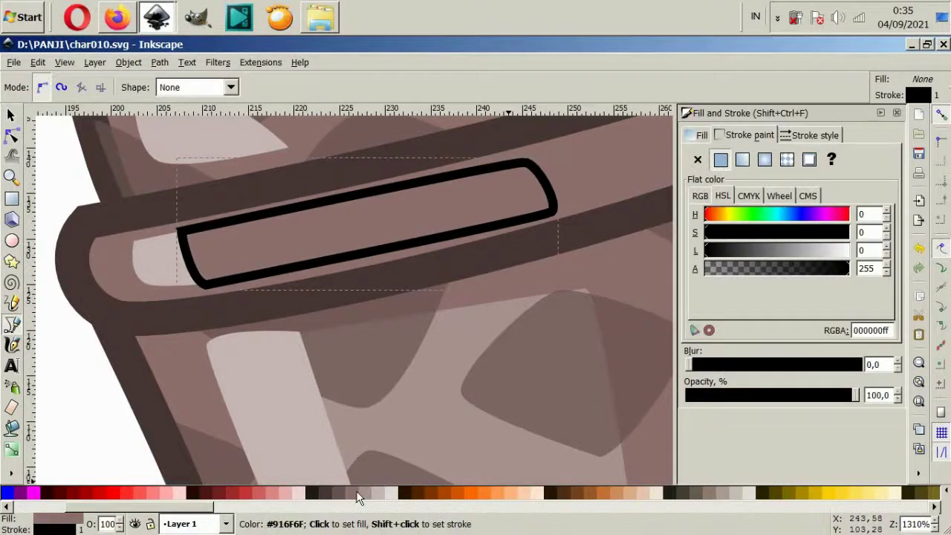
pyautogui.click(368, 497)
pyautogui.click(698, 160)
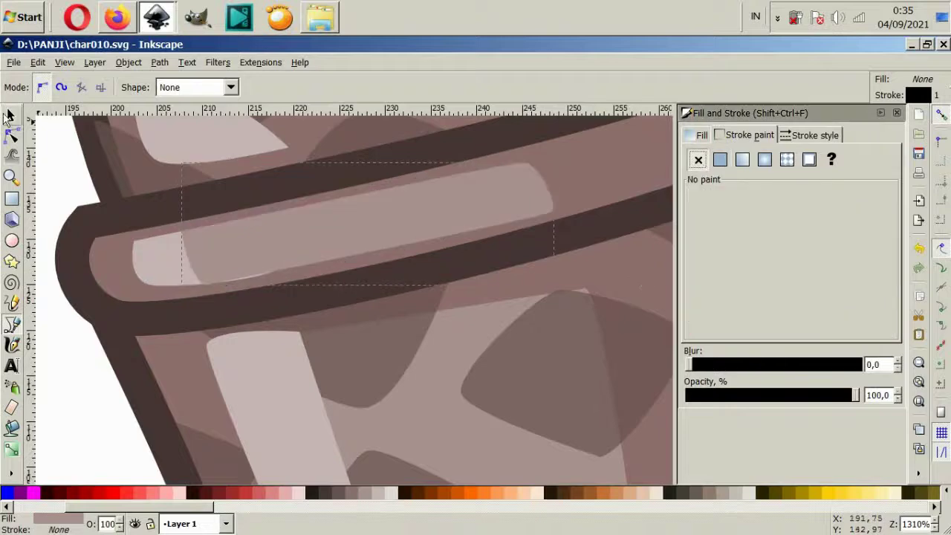
pyautogui.click(11, 115)
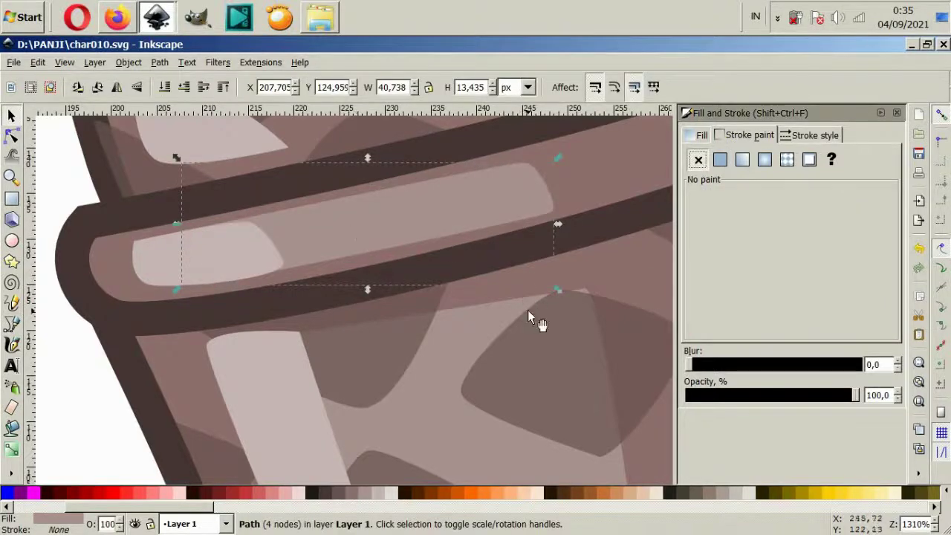
pyautogui.scroll(-4, 389, 261)
pyautogui.scroll(4, 354, 267)
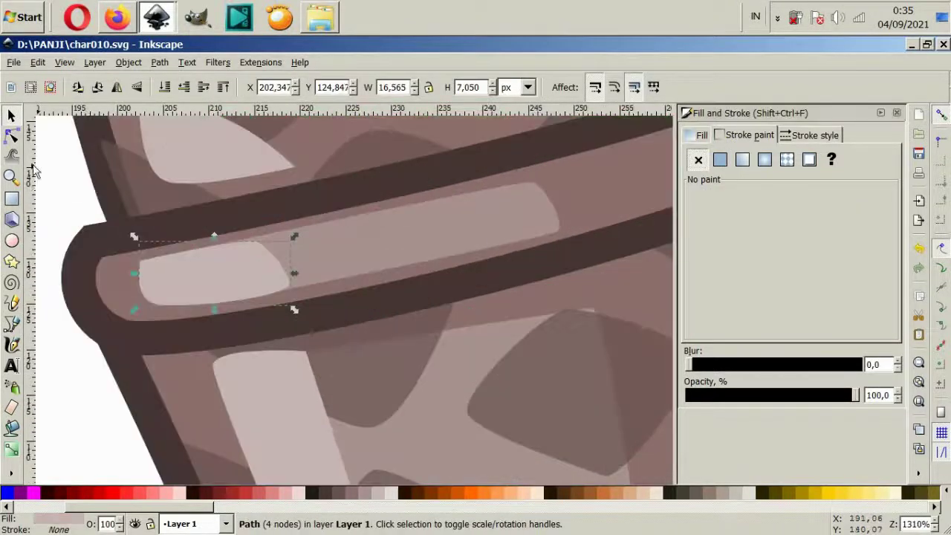
pyautogui.press('n')
pyautogui.moveTo(192, 210)
pyautogui.mouseDown()
pyautogui.moveTo(277, 275)
pyautogui.moveTo(312, 276)
pyautogui.mouseUp()
pyautogui.scroll(-4, 338, 280)
# Step: Begin a curved highlight path below the ice cream, then cancel it
pyautogui.click(251, 339)
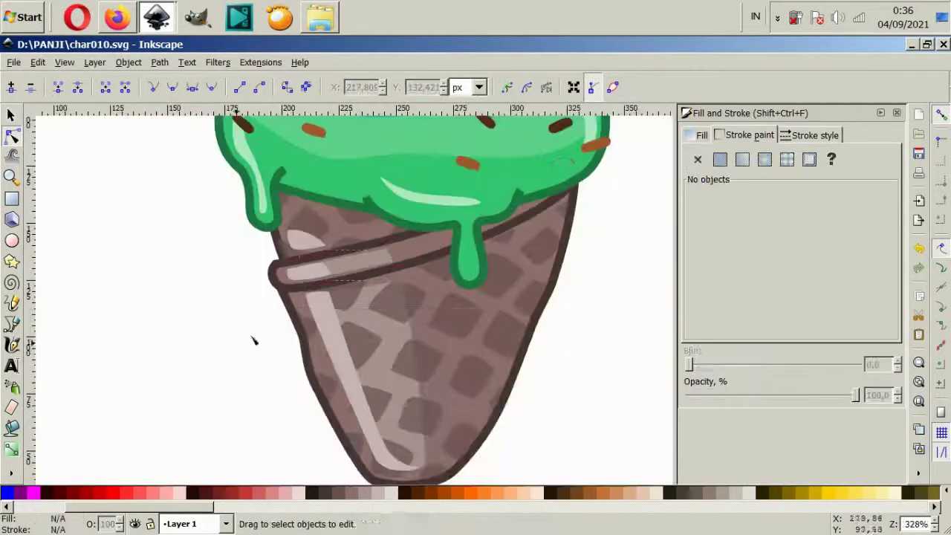
pyautogui.scroll(1, 312, 276)
pyautogui.scroll(1, 107, 356)
pyautogui.click(11, 325)
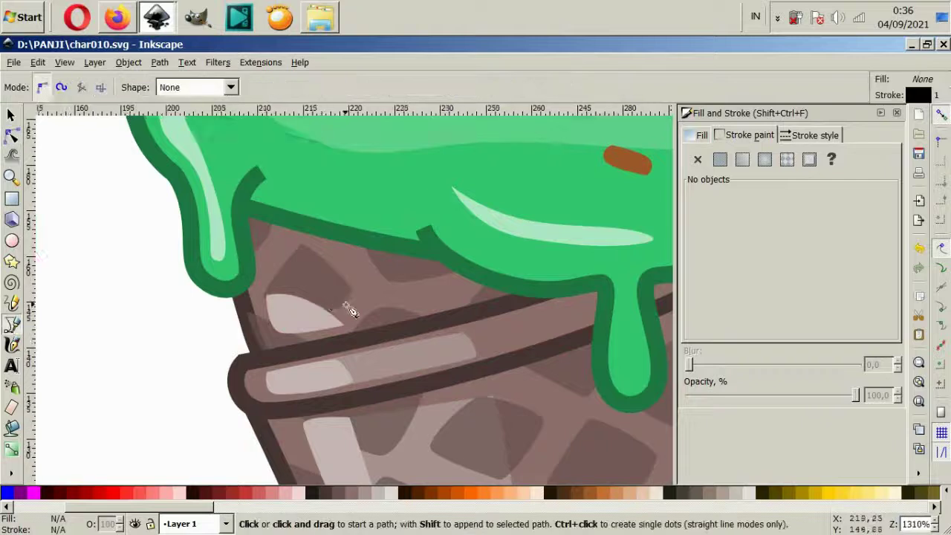
pyautogui.scroll(2, 348, 308)
pyautogui.click(240, 367)
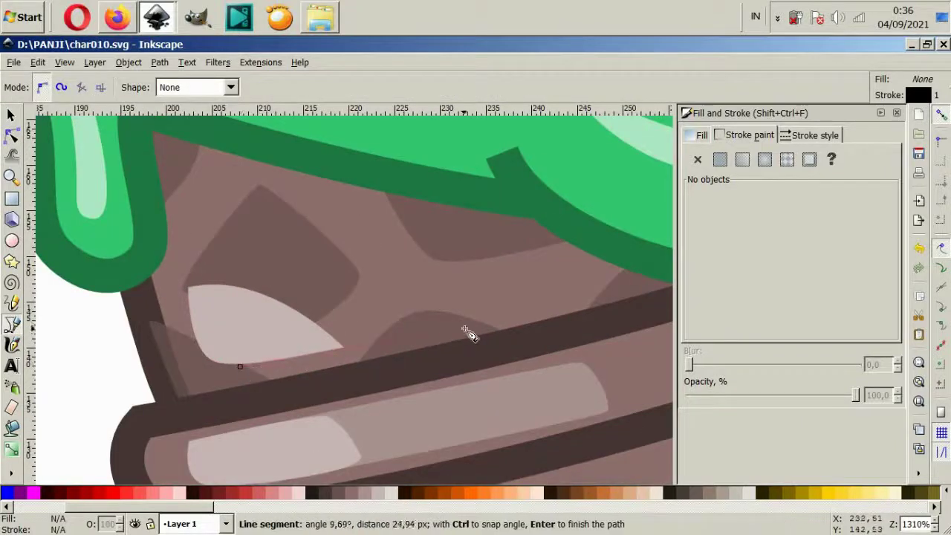
pyautogui.moveTo(491, 326); pyautogui.dragTo(511, 309)
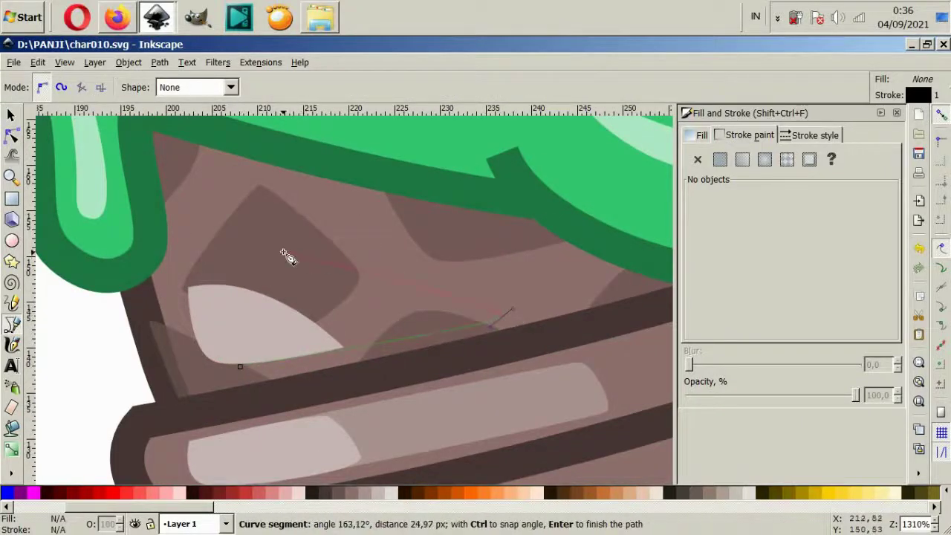
pyautogui.moveTo(281, 251); pyautogui.dragTo(236, 249)
pyautogui.click(191, 285)
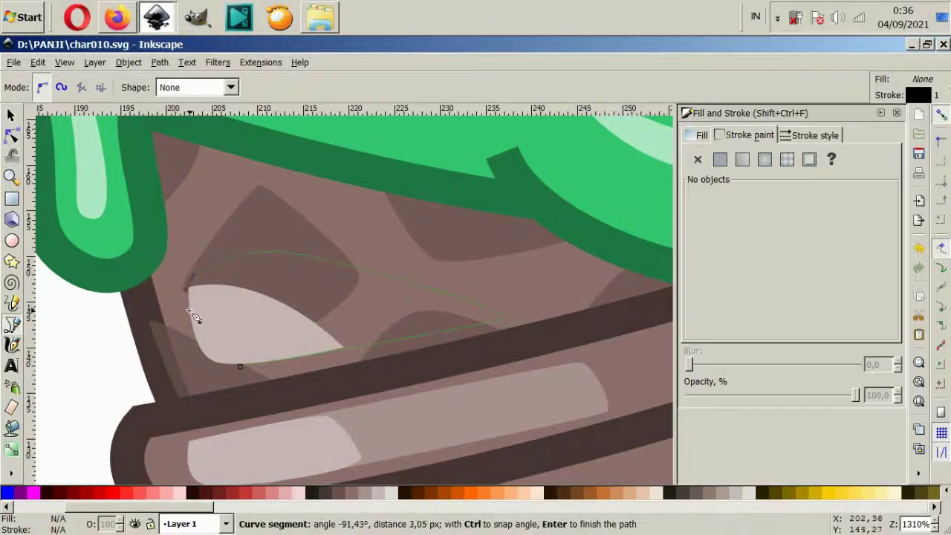
pyautogui.press('Escape')
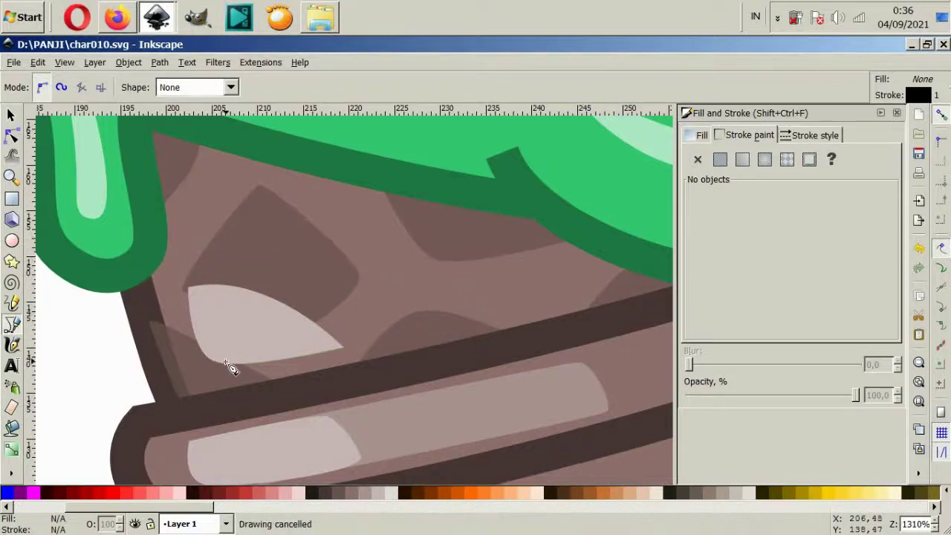
# Step: Draw a closed triangular highlight on the upper cone just beneath the ice cream
pyautogui.click(229, 368)
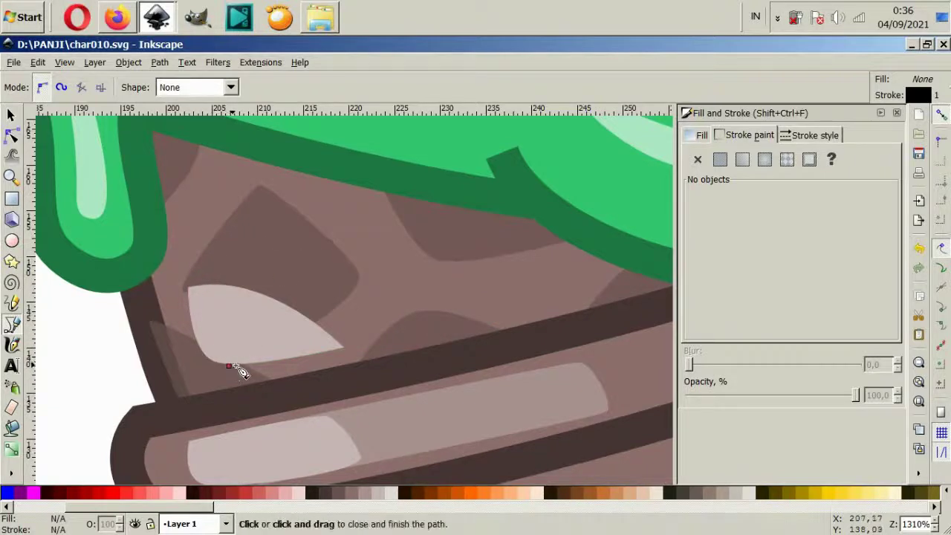
pyautogui.moveTo(364, 344); pyautogui.dragTo(413, 328)
pyautogui.press('Escape')
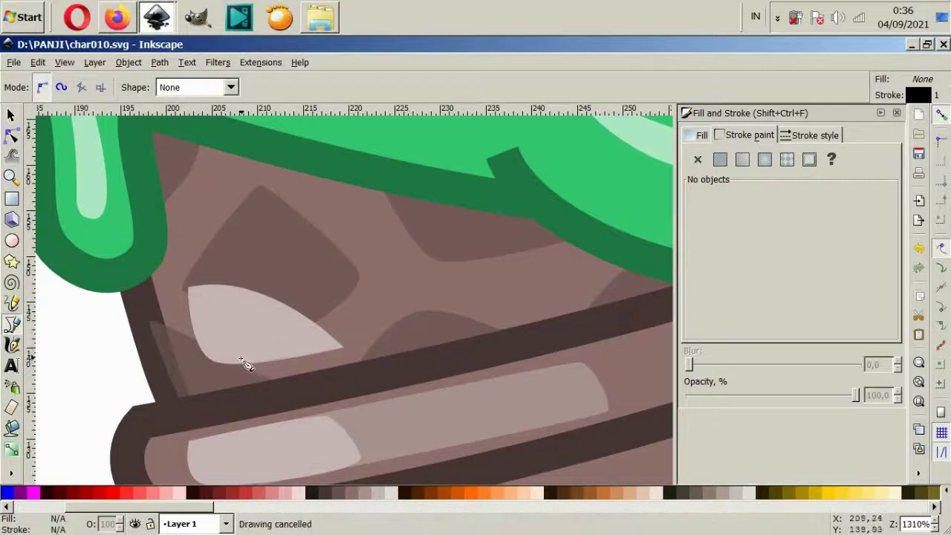
pyautogui.click(238, 366)
pyautogui.moveTo(394, 341); pyautogui.dragTo(416, 340)
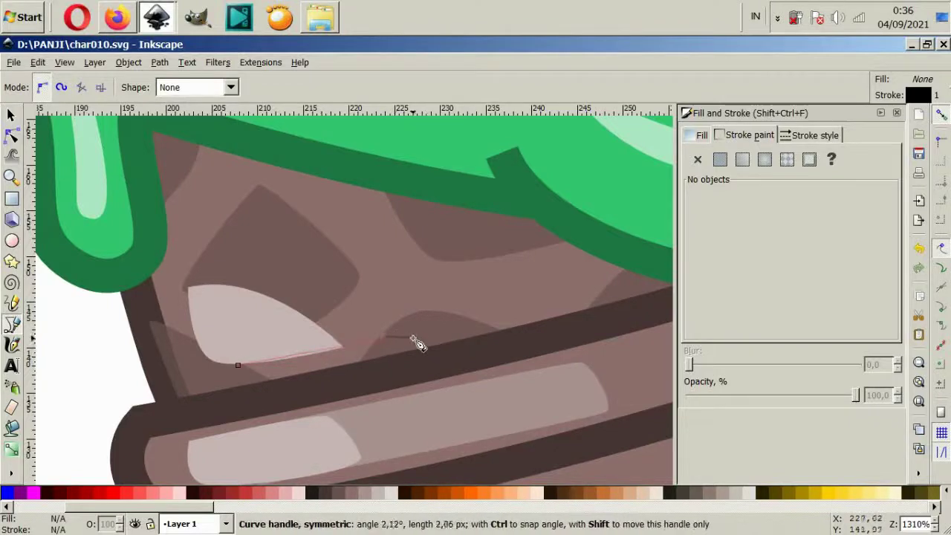
pyautogui.moveTo(522, 297); pyautogui.dragTo(522, 289)
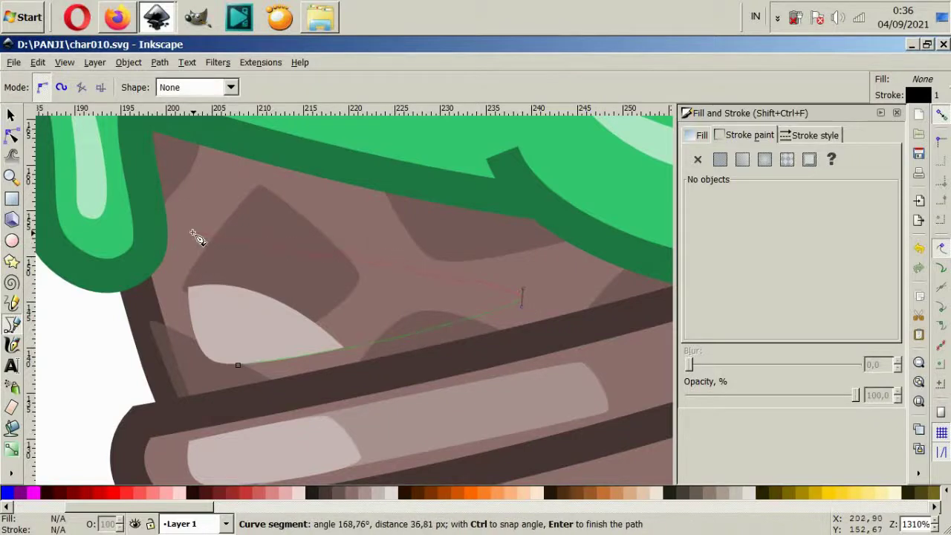
pyautogui.moveTo(192, 232); pyautogui.dragTo(180, 238)
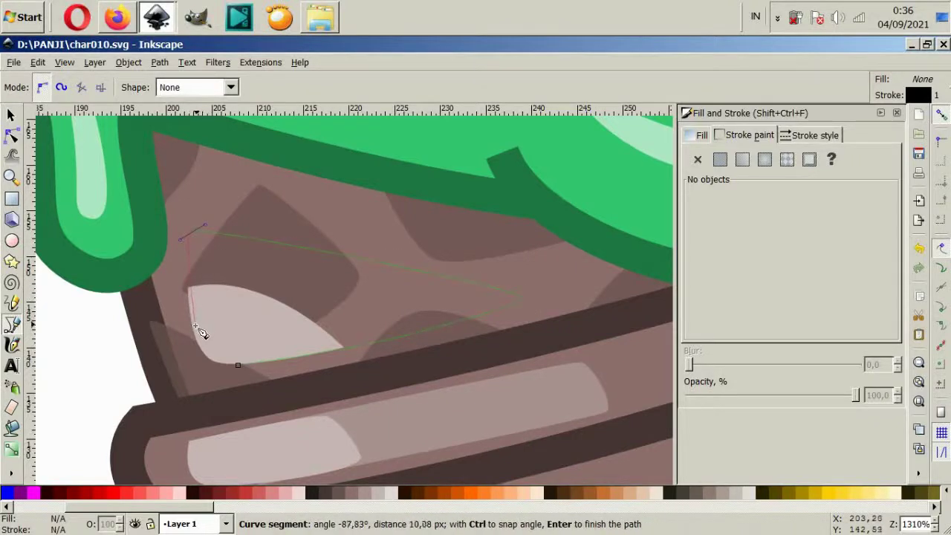
pyautogui.moveTo(200, 340); pyautogui.dragTo(290, 401)
# Step: Fill the triangle with the existing highlight colour via the Dropper and remove its stroke
pyautogui.click(11, 473)
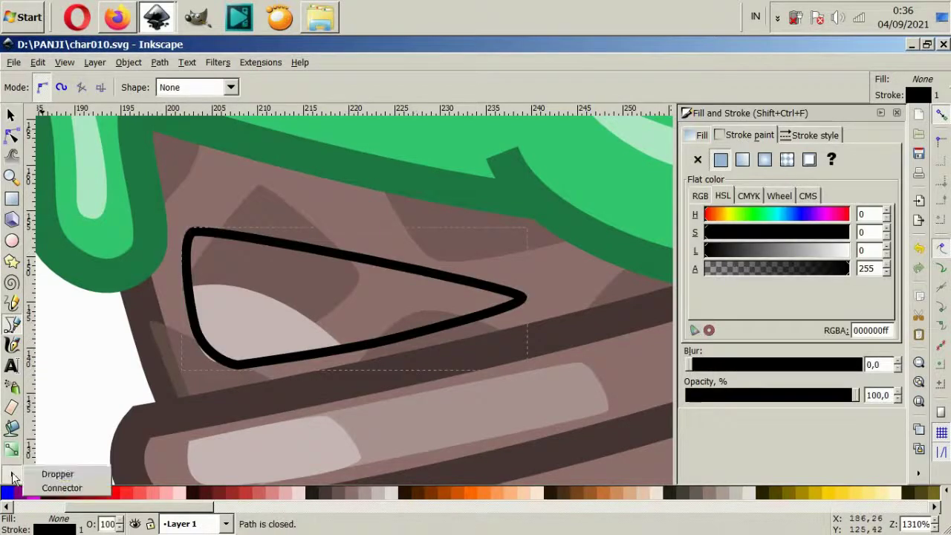
pyautogui.click(41, 471)
pyautogui.click(474, 425)
pyautogui.click(698, 159)
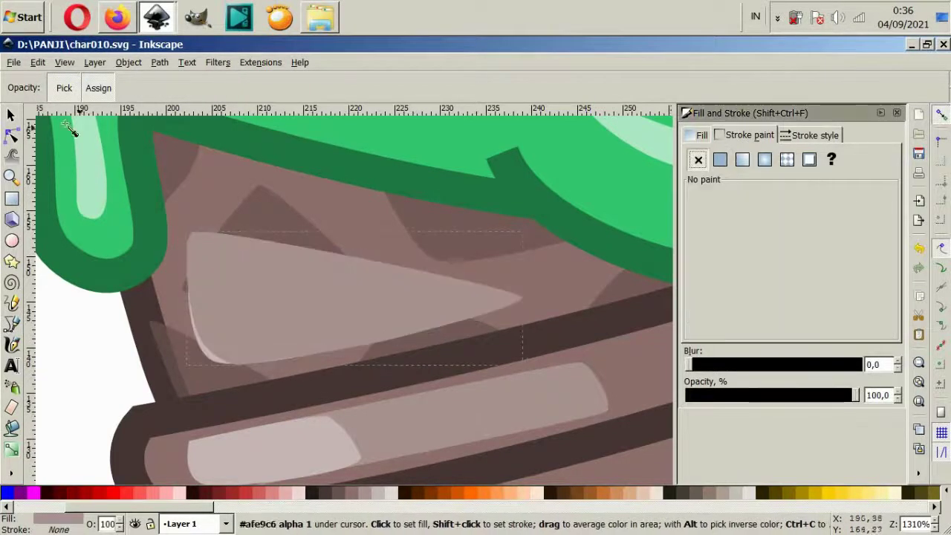
pyautogui.click(10, 115)
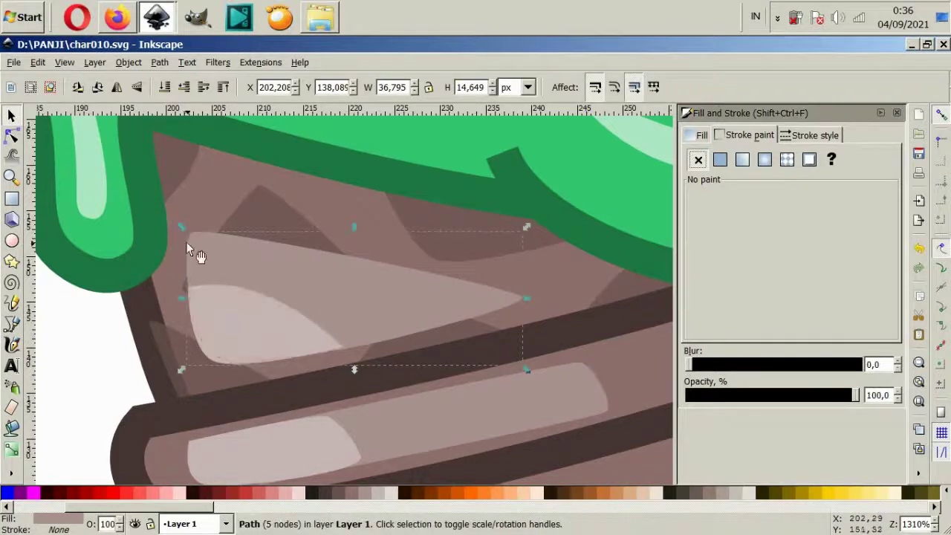
# Step: Set the dark cone outline's fill to none and restack it just above the highlight
pyautogui.click(137, 319)
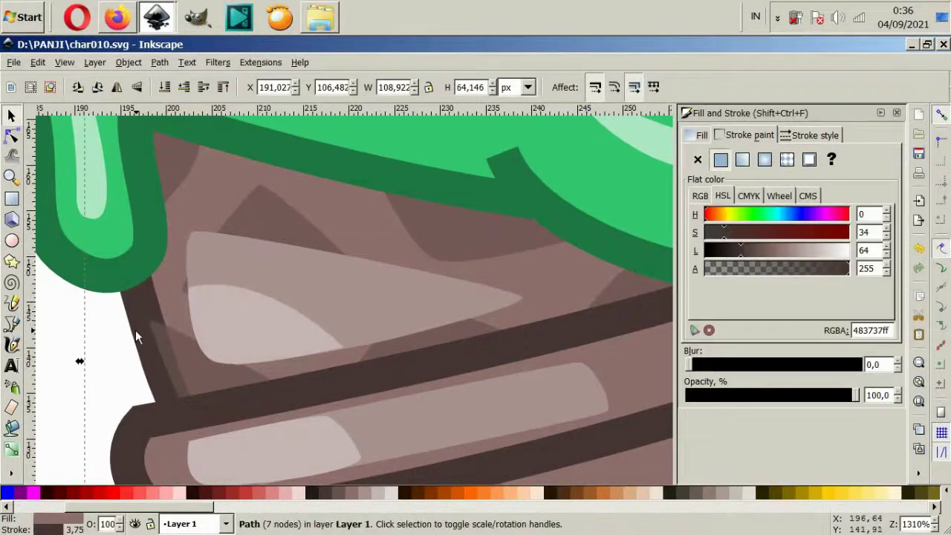
pyautogui.press('Home')
pyautogui.click(696, 139)
pyautogui.click(698, 159)
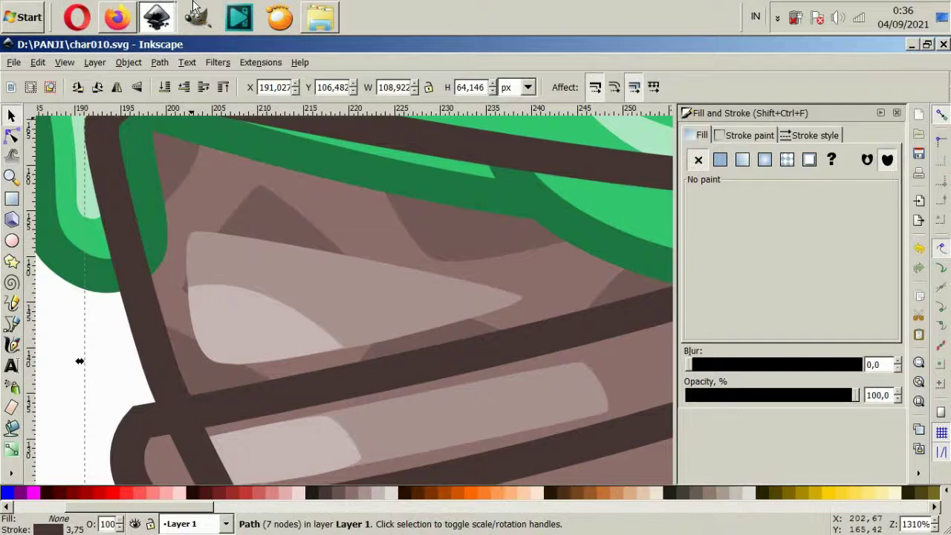
pyautogui.press('pagedown')
pyautogui.press('pagedown')
pyautogui.press('pagedown')
pyautogui.press('pagedown')
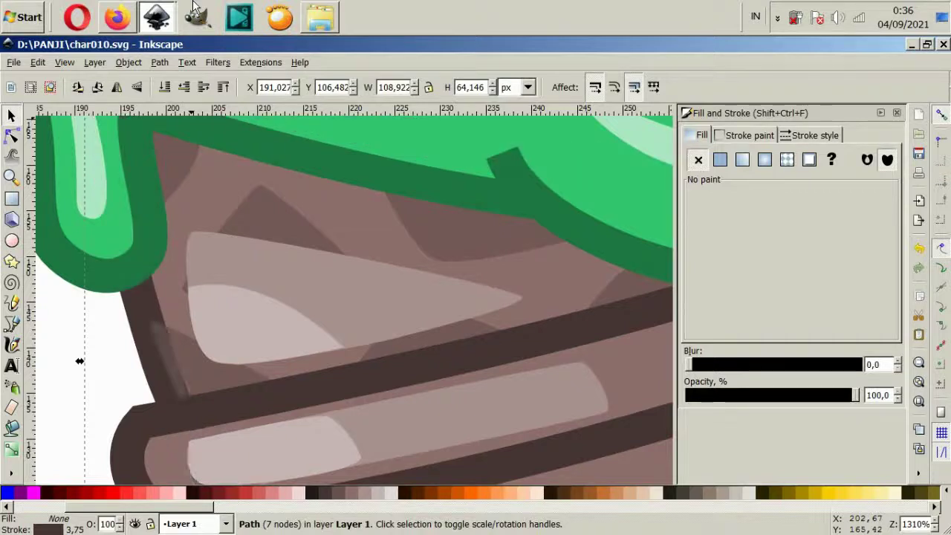
pyautogui.press('pageup')
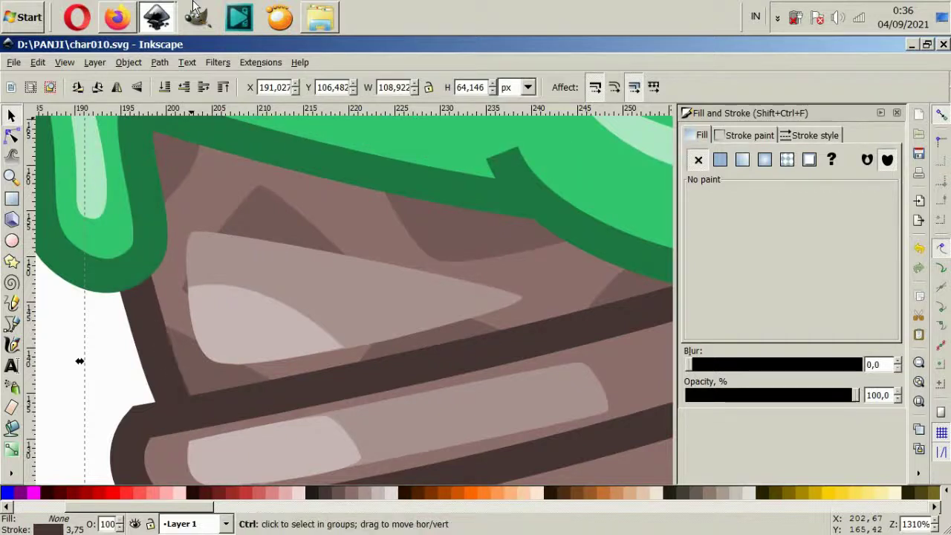
# Step: Lower the stray dark stroke path on the cone behind the cone shapes
pyautogui.press('5')
pyautogui.press('Escape')
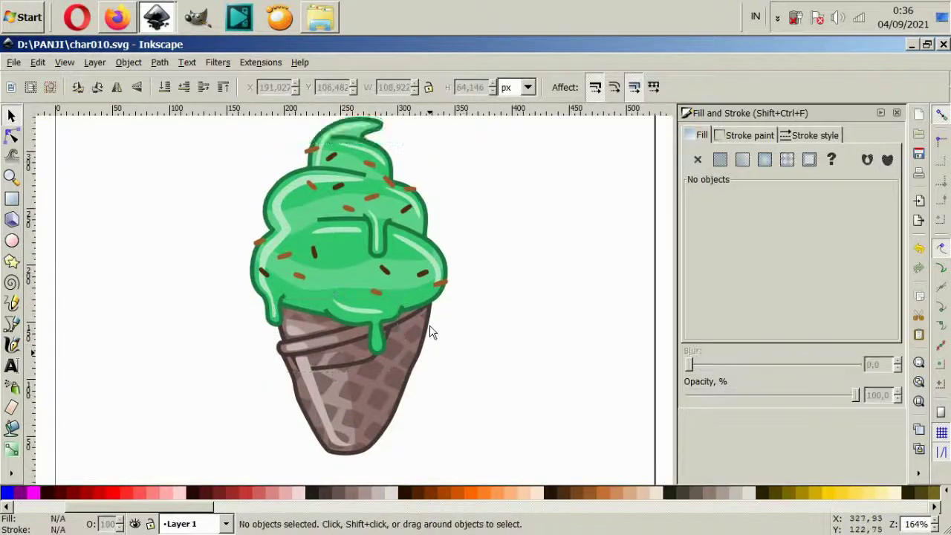
pyautogui.scroll(2, 398, 342)
pyautogui.keyDown('ctrl'); pyautogui.click(356, 342); pyautogui.keyUp('ctrl')
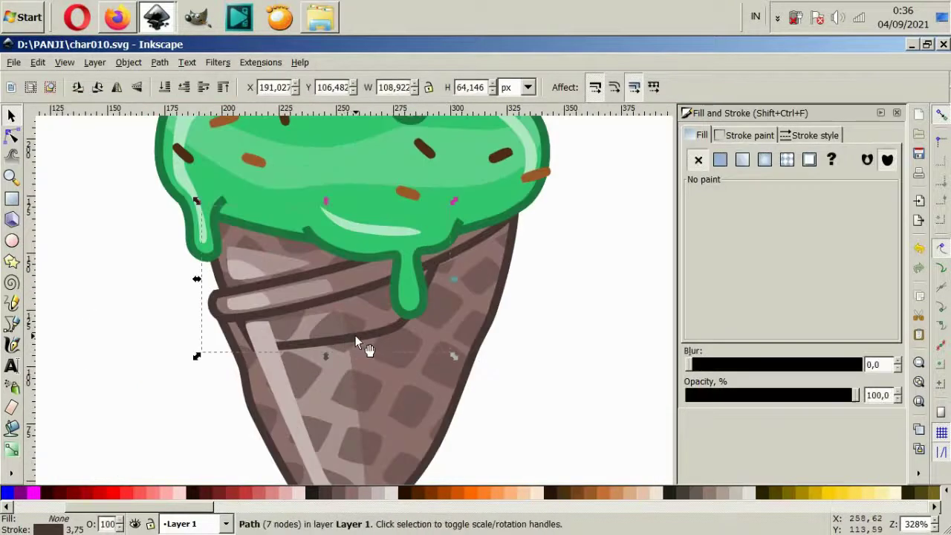
pyautogui.press('pagedown')
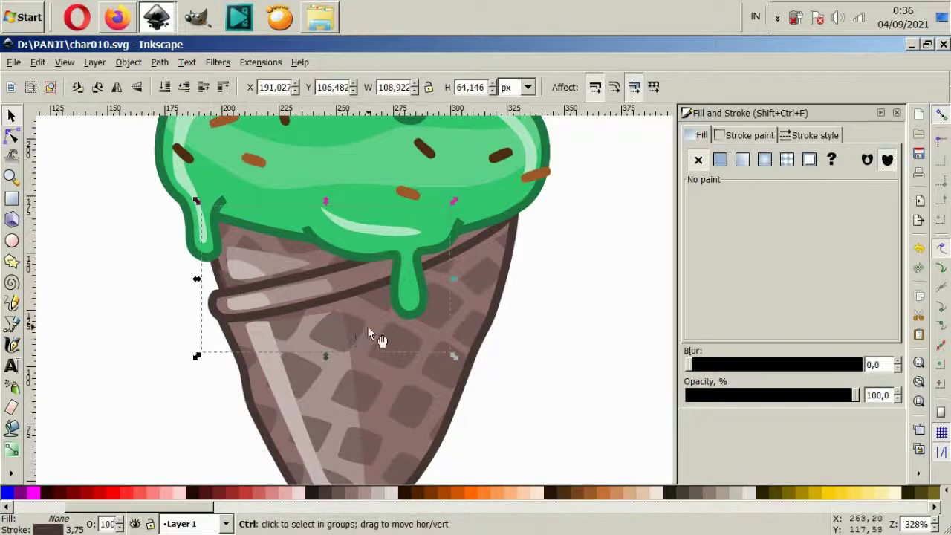
pyautogui.scroll(-2, 367, 326)
pyautogui.scroll(-2, 363, 334)
pyautogui.press('Escape')
# Step: Zoom out to review the finished ice cream illustration
pyautogui.scroll(1, 338, 298)
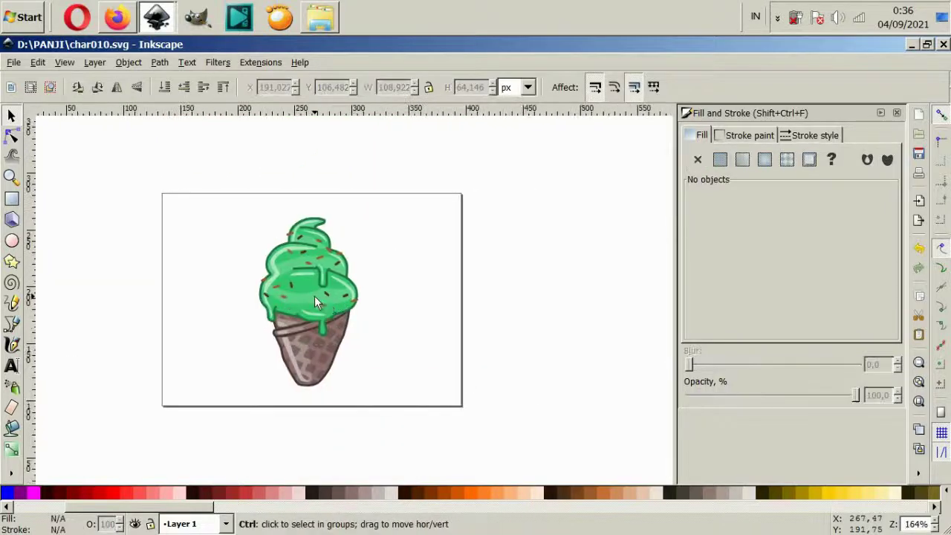
pyautogui.scroll(1, 314, 299)
pyautogui.scroll(1, 314, 299)
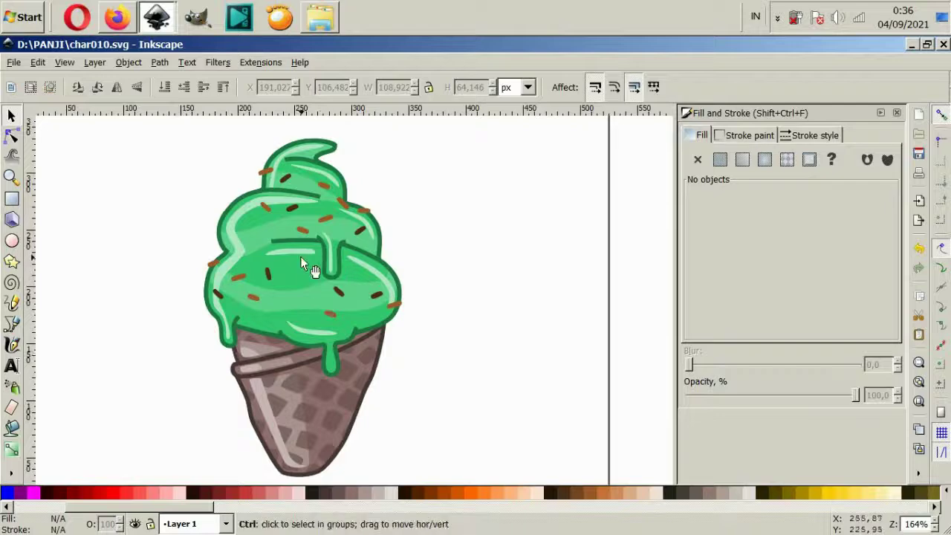
pyautogui.scroll(2, 298, 290)
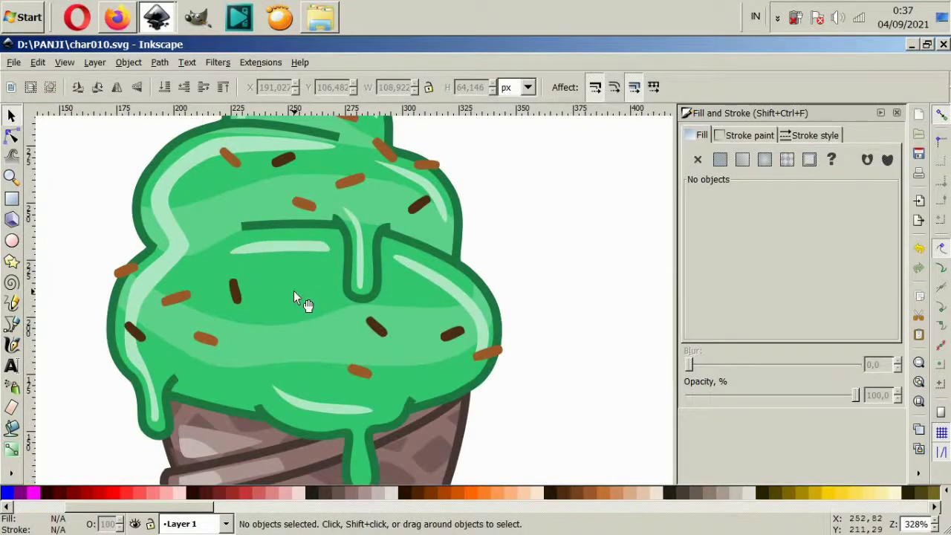
pyautogui.scroll(2, 298, 282)
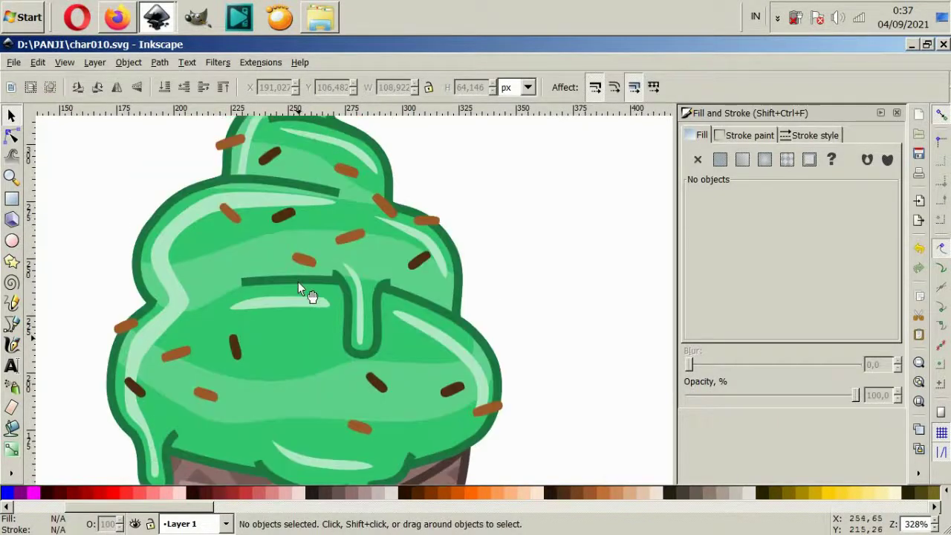
pyautogui.scroll(-4, 298, 282)
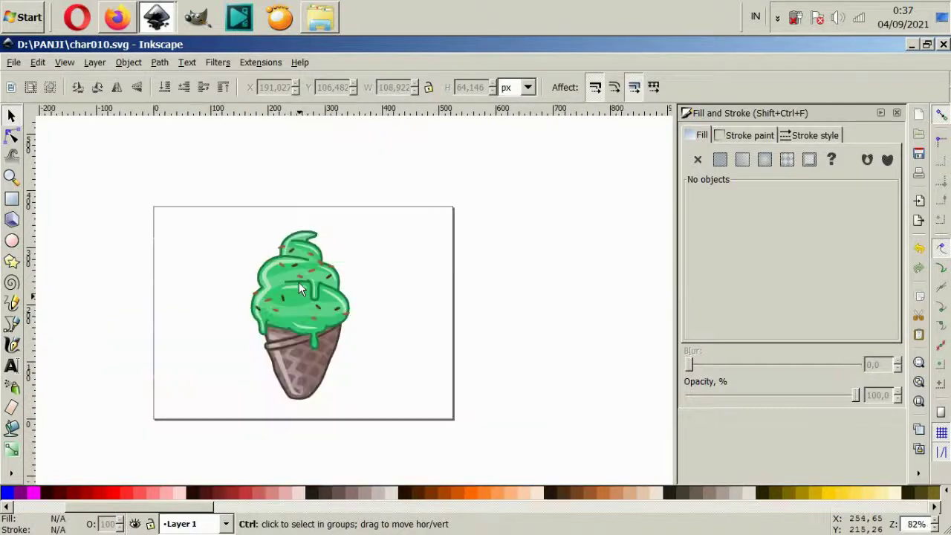
pyautogui.scroll(2, 311, 341)
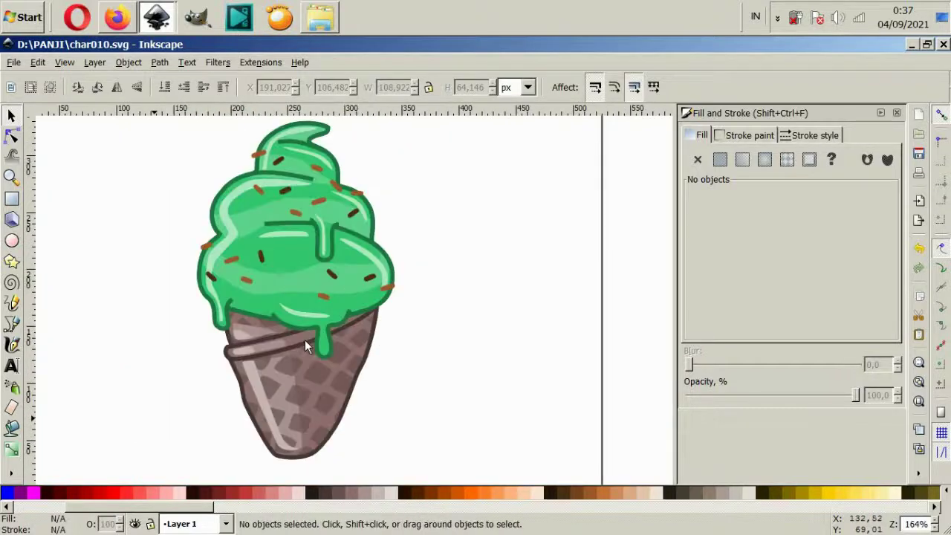
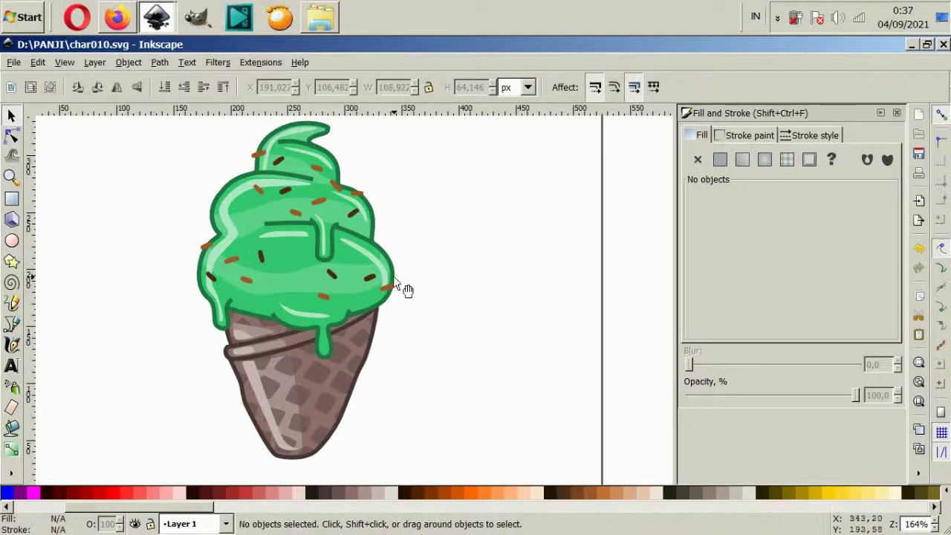
# Step: Move the orange sprinkle from the drip to the scoop's right edge and tilt it diagonally
pyautogui.keyDown('ctrl'); pyautogui.scroll(2, 317, 211); pyautogui.keyUp('ctrl')
pyautogui.click(325, 186)
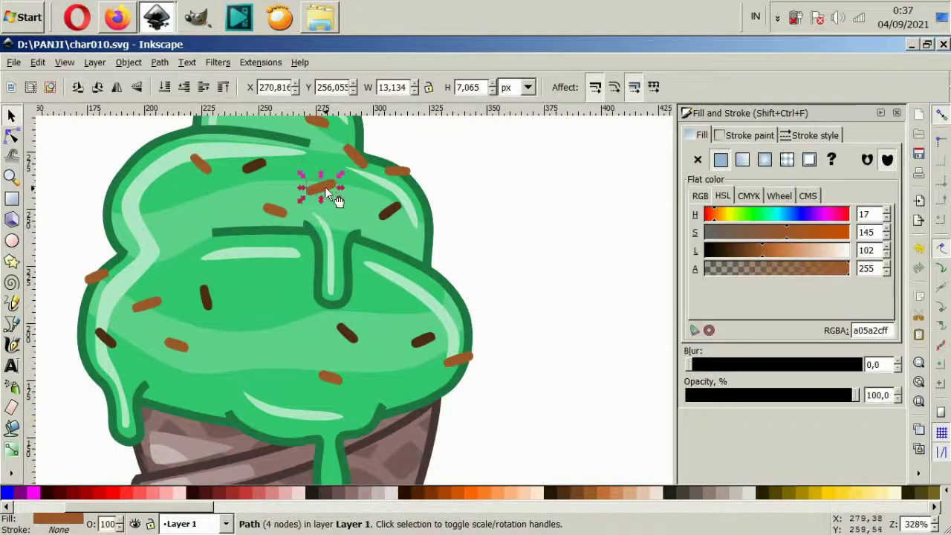
pyautogui.moveTo(325, 187)
pyautogui.mouseDown()
pyautogui.moveTo(438, 286)
pyautogui.moveTo(453, 282)
pyautogui.mouseUp()
pyautogui.click(434, 276)
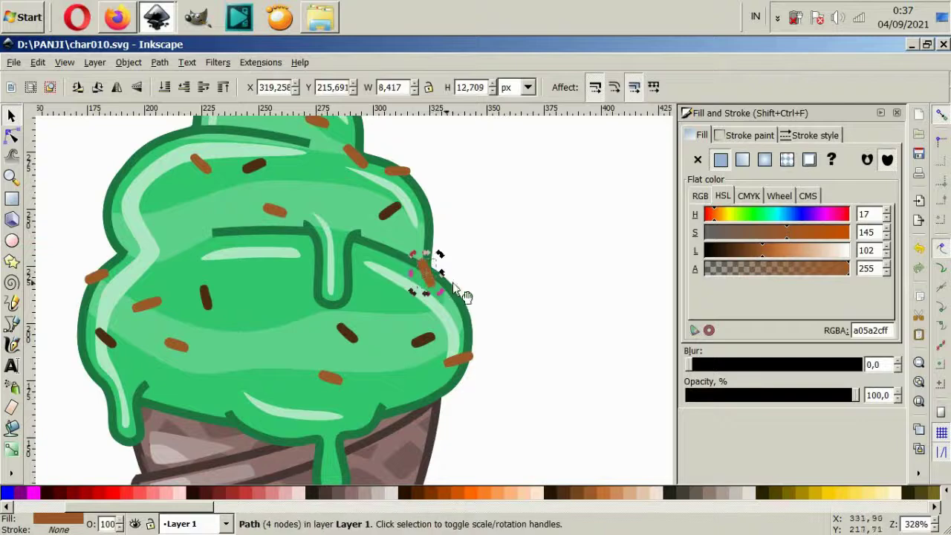
pyautogui.press('Escape')
# Step: Nudge the remaining dark brown and orange sprinkles so they spread evenly over the scoop
pyautogui.moveTo(359, 341); pyautogui.dragTo(374, 329)
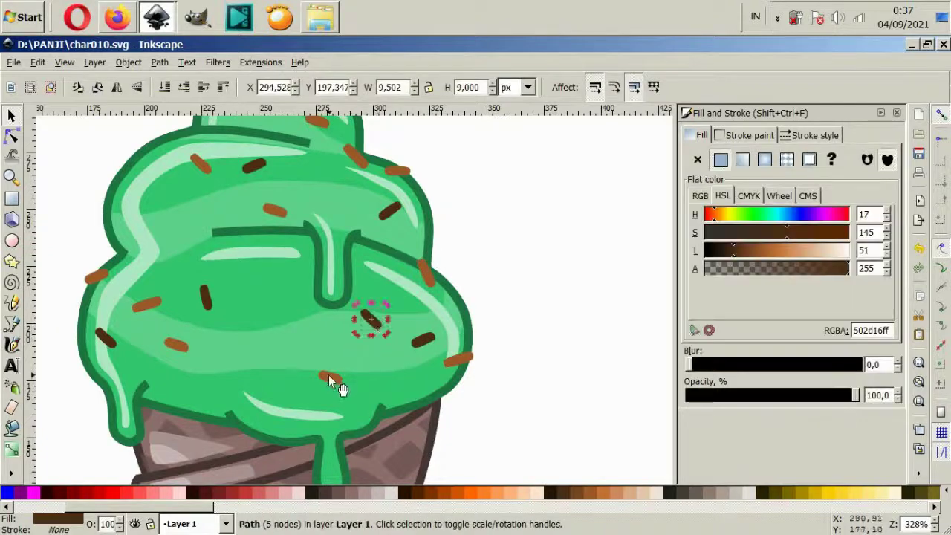
pyautogui.moveTo(328, 375); pyautogui.dragTo(341, 372)
pyautogui.moveTo(210, 306); pyautogui.dragTo(228, 312)
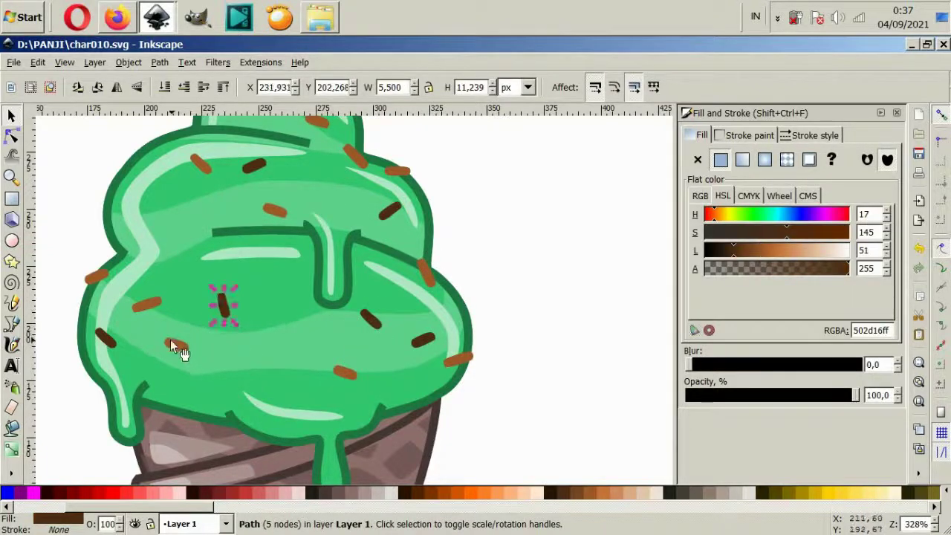
pyautogui.moveTo(171, 341); pyautogui.dragTo(183, 345)
pyautogui.moveTo(207, 169)
pyautogui.mouseDown()
pyautogui.moveTo(199, 171)
pyautogui.moveTo(246, 171)
pyautogui.mouseUp()
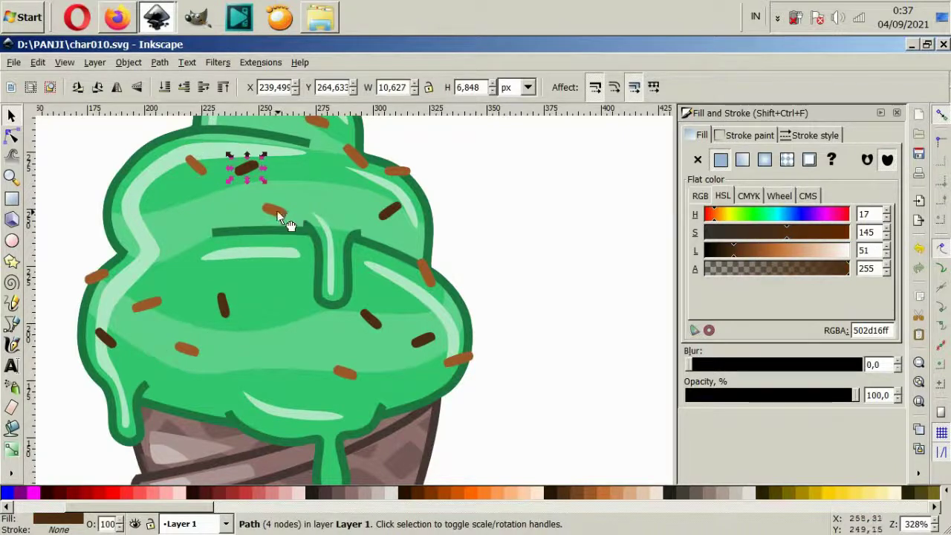
pyautogui.moveTo(277, 211); pyautogui.dragTo(281, 203)
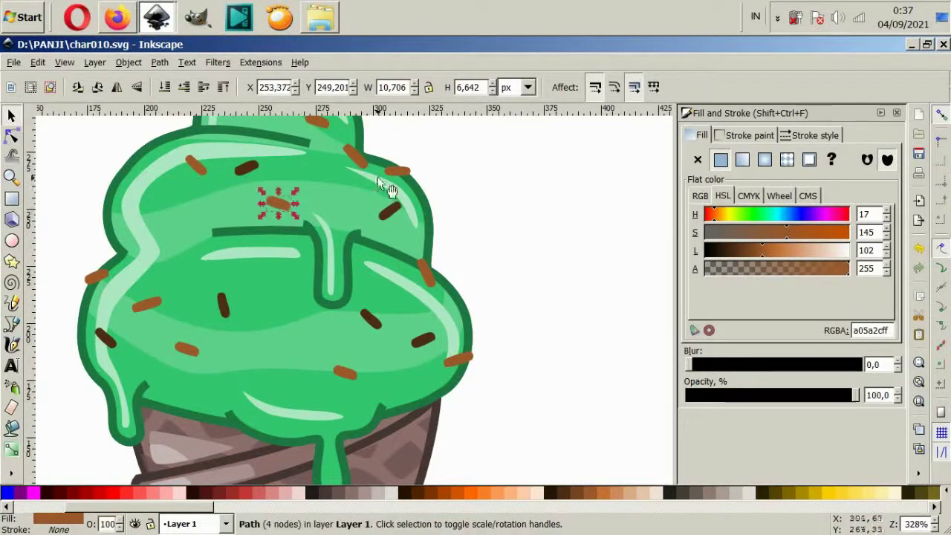
pyautogui.moveTo(386, 211); pyautogui.dragTo(391, 220)
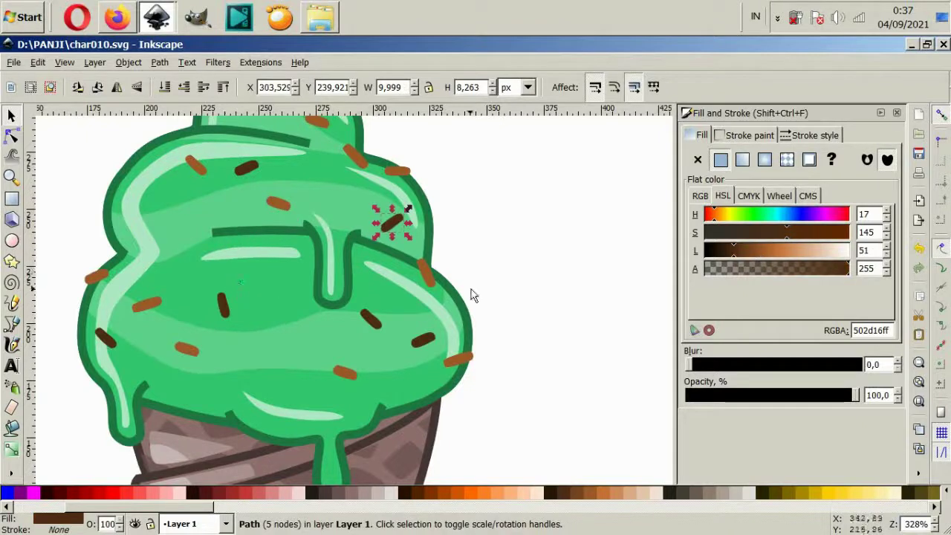
pyautogui.moveTo(114, 351)
pyautogui.mouseDown()
pyautogui.moveTo(142, 383)
pyautogui.moveTo(137, 374)
pyautogui.mouseUp()
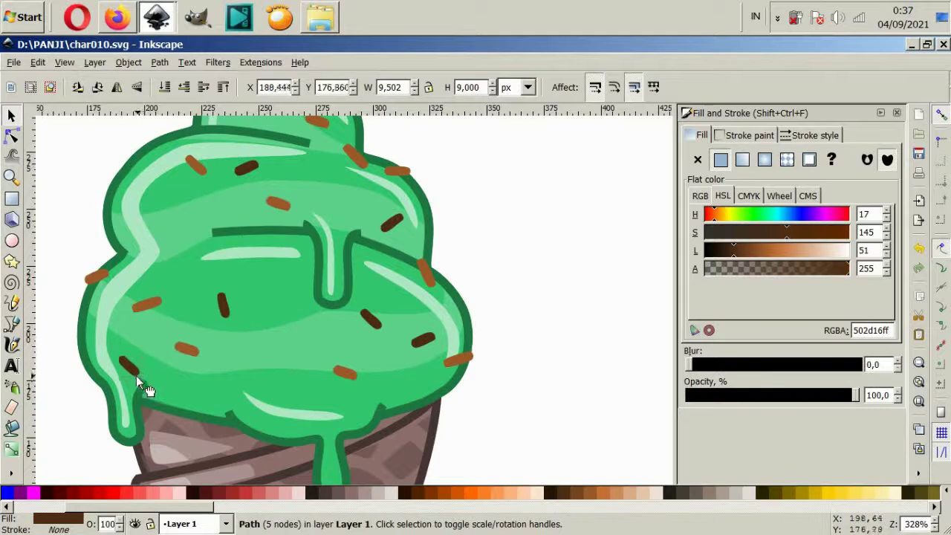
pyautogui.click(532, 334)
pyautogui.scroll(-4, 533, 334)
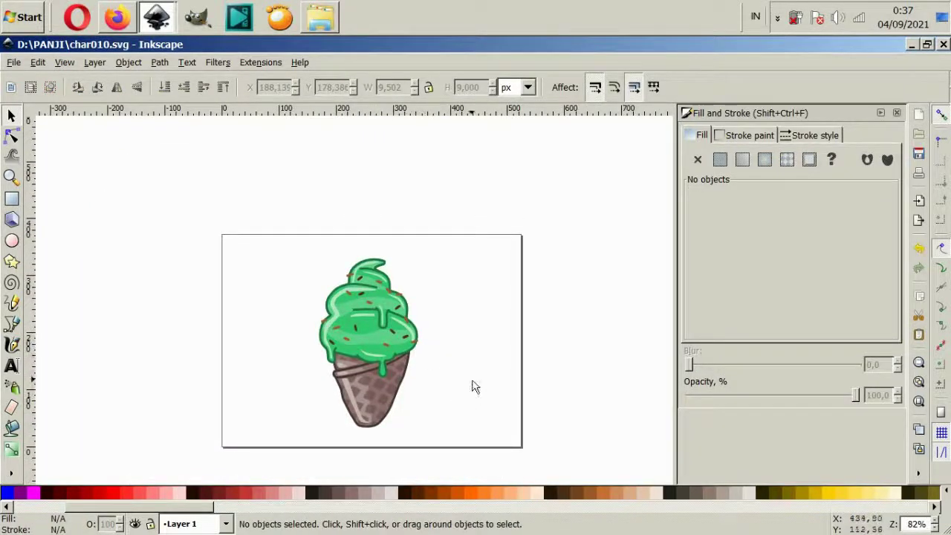
# Step: Drag the right-end nodes of the rim band's light highlight to trim its right end
pyautogui.scroll(3, 405, 327)
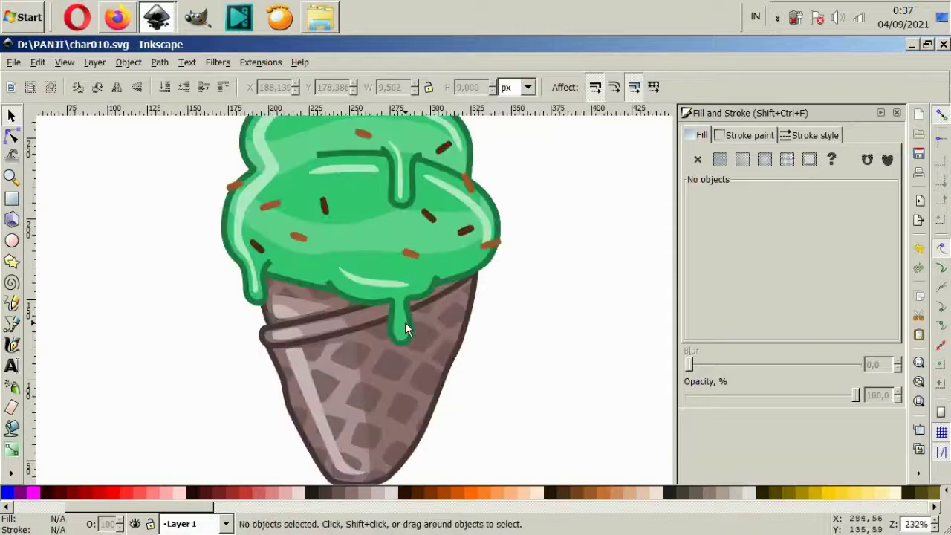
pyautogui.scroll(3, 304, 307)
pyautogui.keyDown('ctrl'); pyautogui.click(303, 305); pyautogui.keyUp('ctrl')
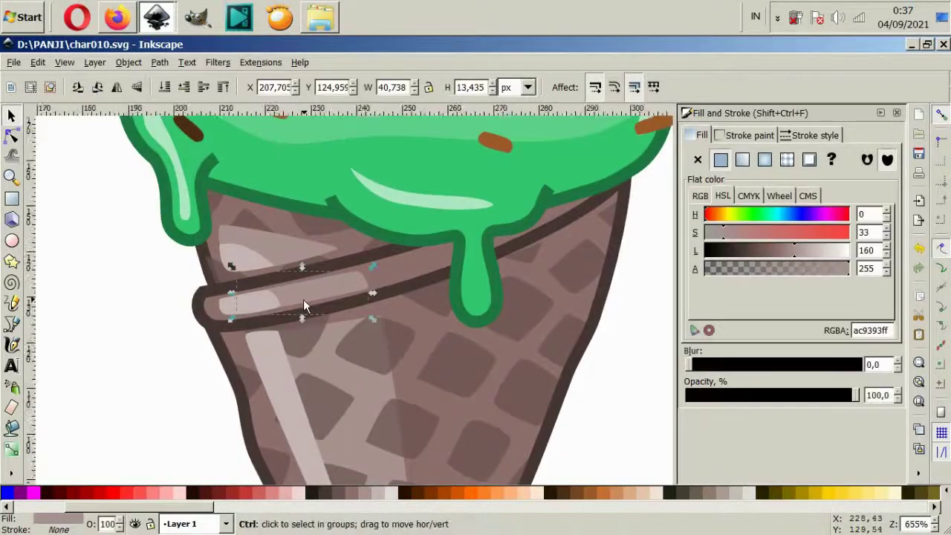
pyautogui.scroll(1, 303, 301)
pyautogui.click(11, 137)
pyautogui.moveTo(142, 240); pyautogui.dragTo(221, 293)
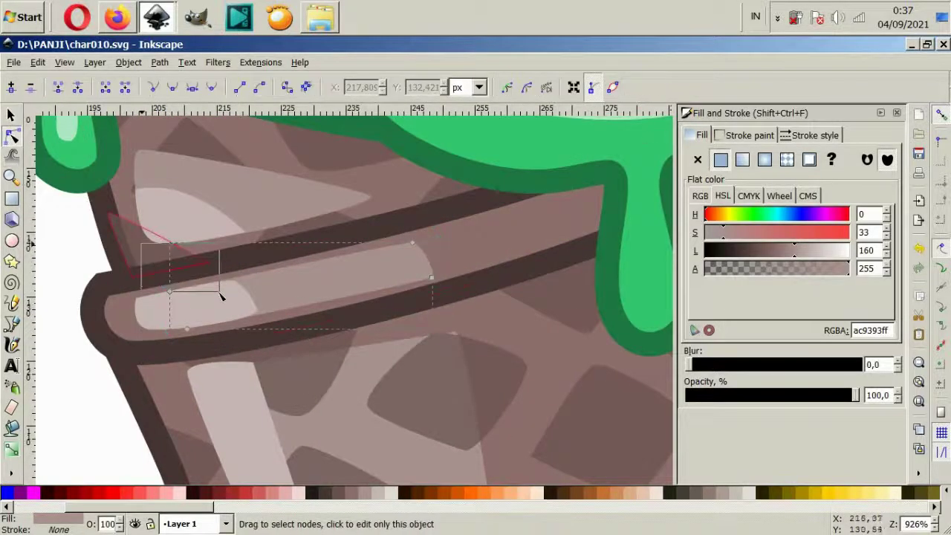
pyautogui.moveTo(379, 218); pyautogui.dragTo(416, 252)
pyautogui.moveTo(202, 330); pyautogui.dragTo(202, 331)
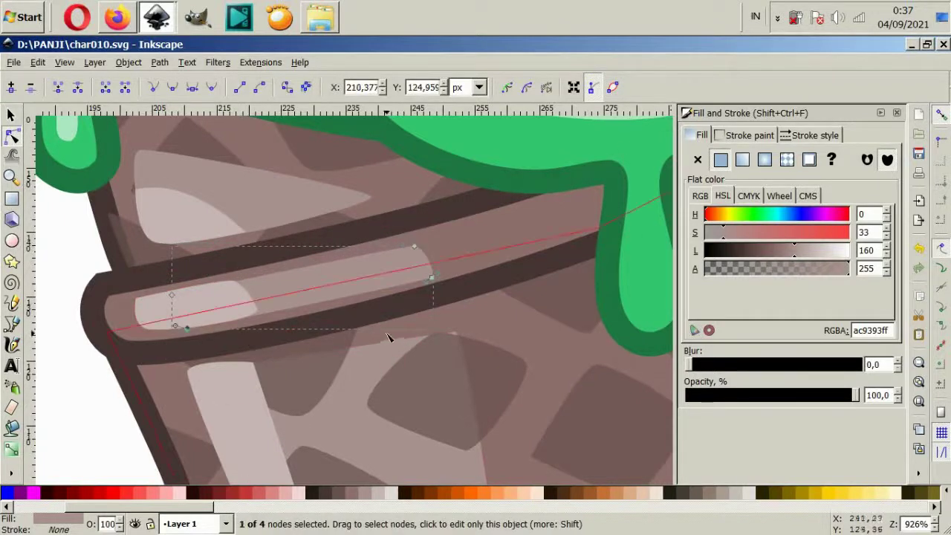
pyautogui.moveTo(392, 314); pyautogui.dragTo(437, 273)
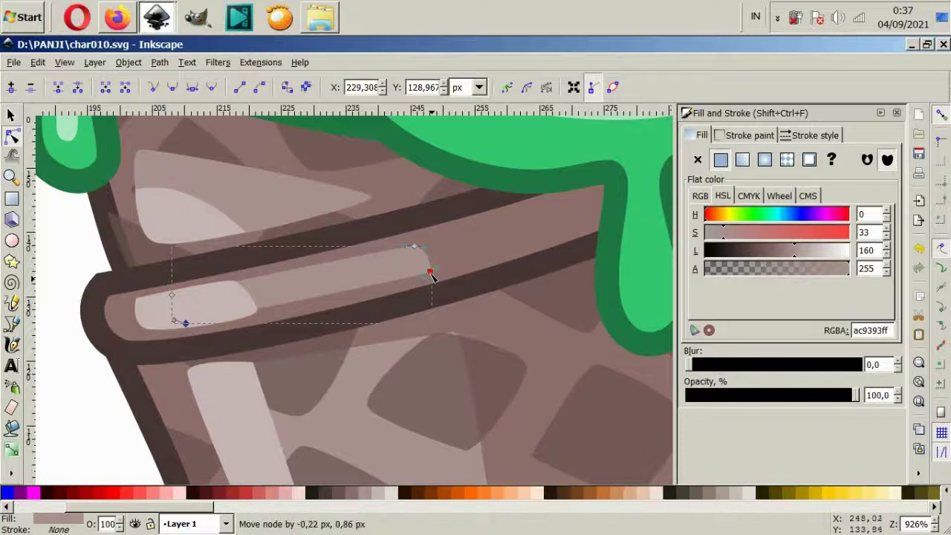
# Step: Raise the pale inner highlight's right end and pull its top node down to round it
pyautogui.click(141, 325)
pyautogui.scroll(2, 141, 329)
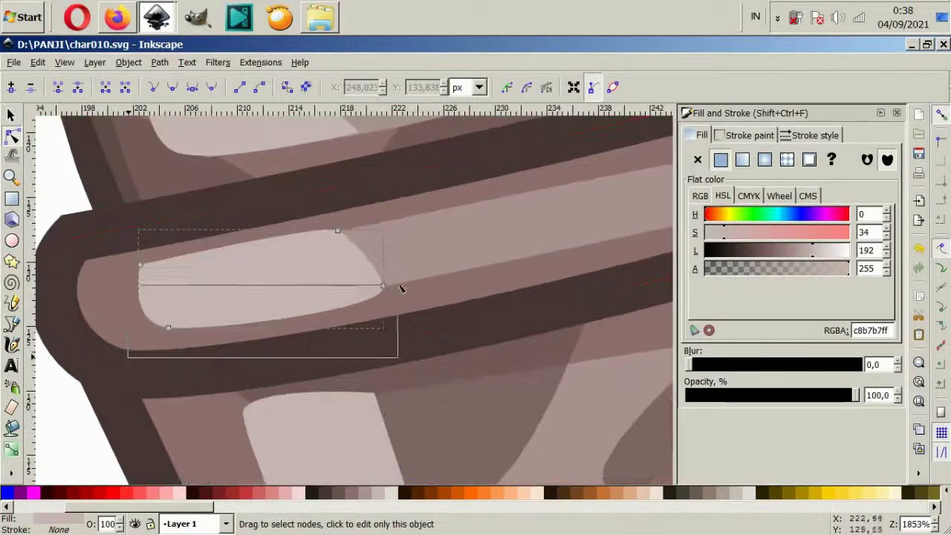
pyautogui.moveTo(402, 286); pyautogui.dragTo(384, 279)
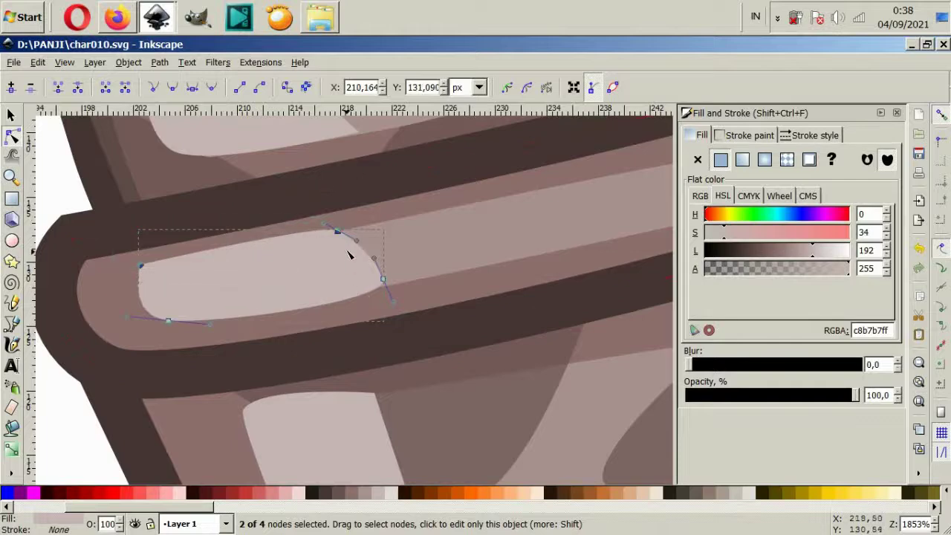
pyautogui.moveTo(342, 234); pyautogui.dragTo(343, 239)
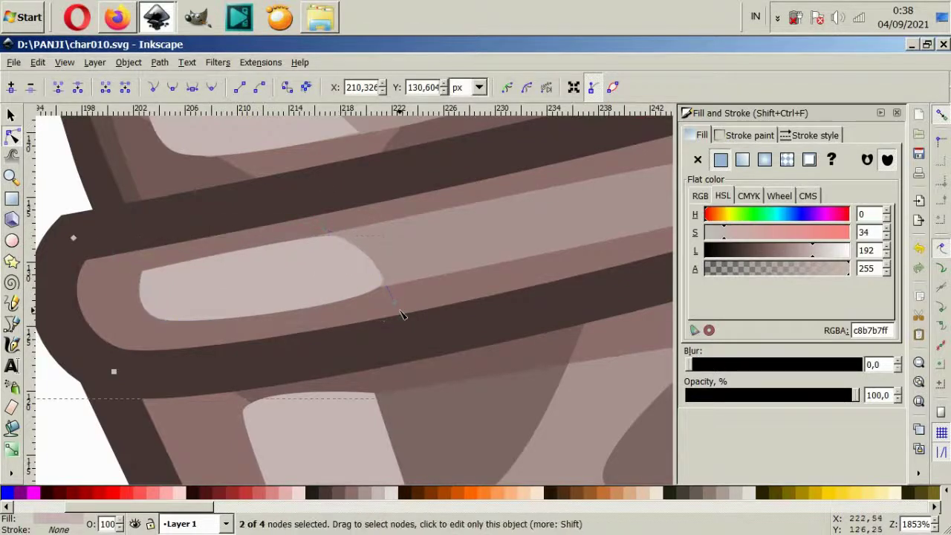
pyautogui.scroll(-2, 355, 365)
pyautogui.click(191, 418)
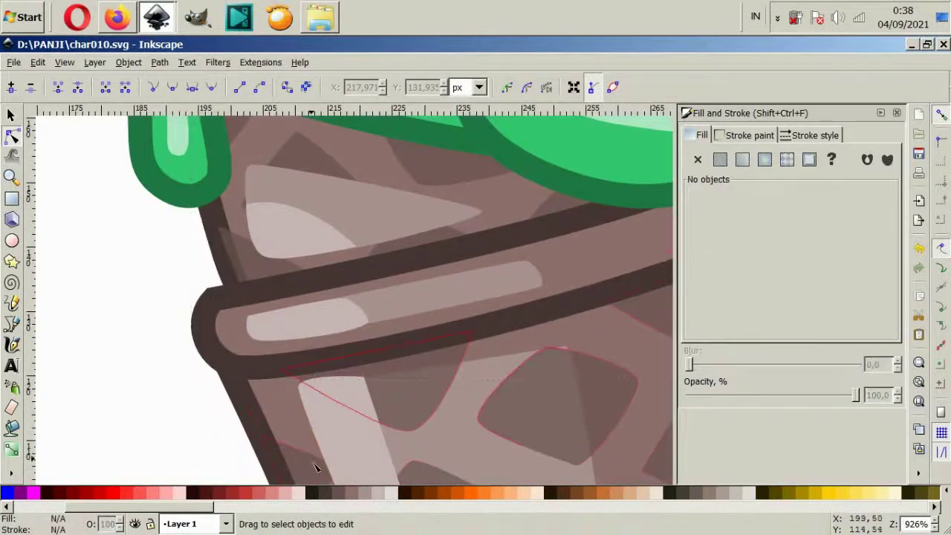
# Step: Fill the cone shape with brown-orange from the palette
pyautogui.click(279, 428)
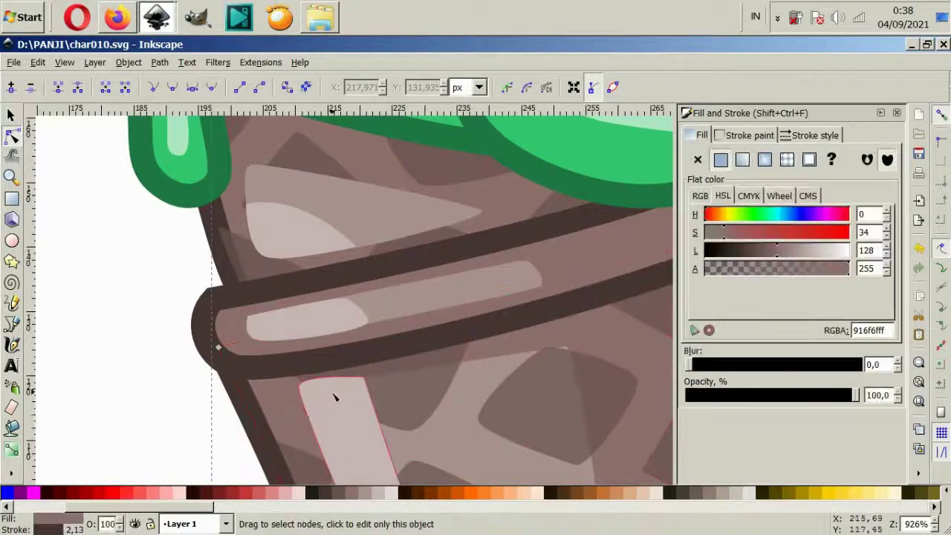
pyautogui.scroll(-2, 457, 388)
pyautogui.scroll(-2, 457, 389)
pyautogui.scroll(4, 439, 353)
pyautogui.click(439, 353)
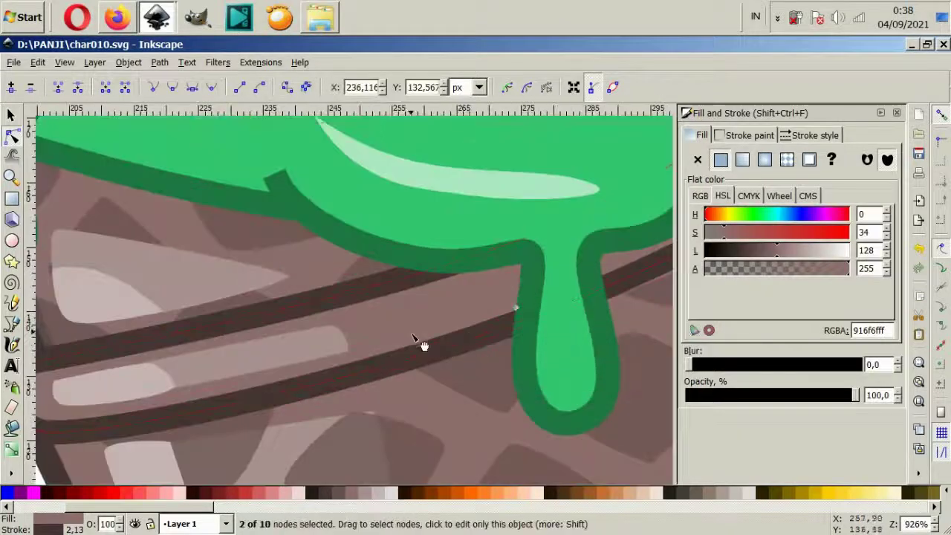
pyautogui.click(332, 492)
pyautogui.scroll(-3, 502, 401)
pyautogui.scroll(-1, 502, 401)
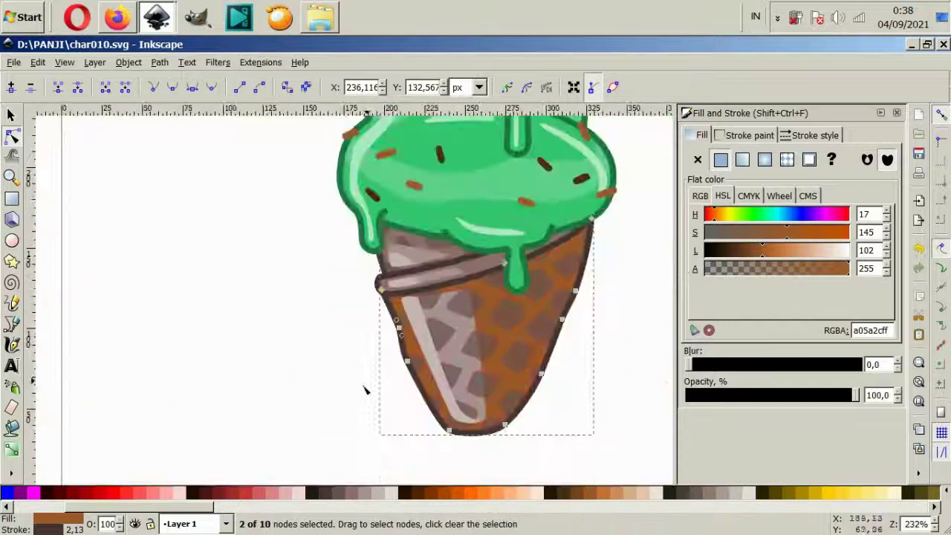
# Step: Fill the cone body and rim band with orange #c87137 and give the band a #784421 brown outline
pyautogui.click(11, 115)
pyautogui.press('Escape')
pyautogui.scroll(1, 402, 305)
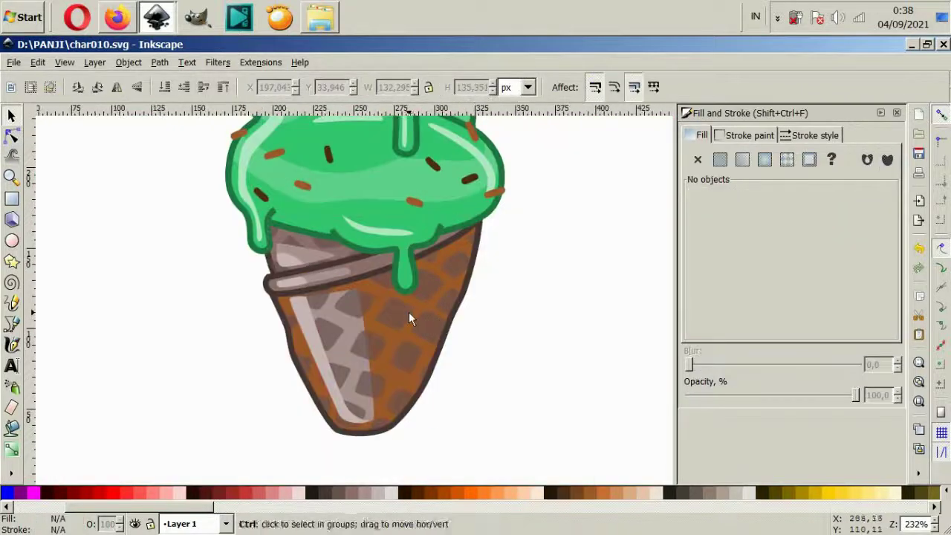
pyautogui.scroll(1, 398, 335)
pyautogui.keyDown('ctrl'); pyautogui.click(385, 373); pyautogui.keyUp('ctrl')
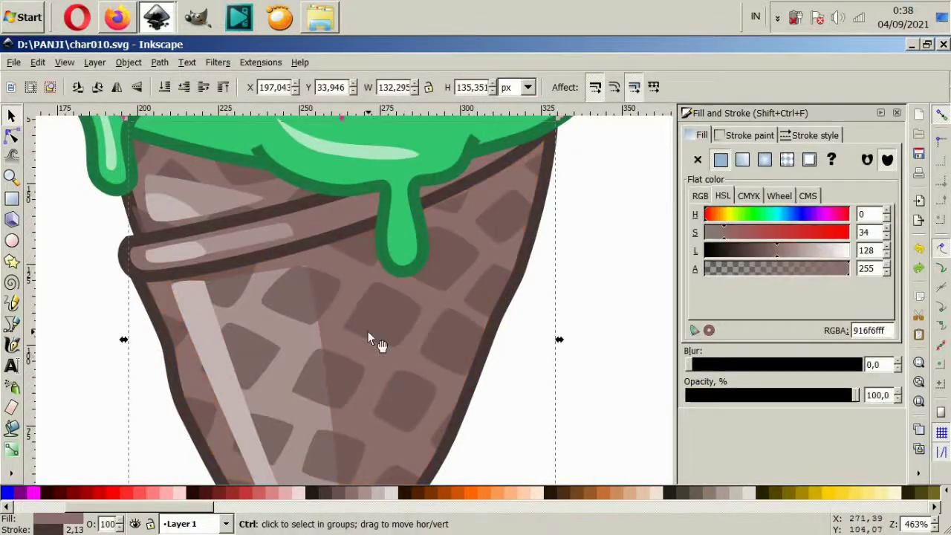
pyautogui.keyDown('ctrl'); pyautogui.keyDown('shift'); pyautogui.click(315, 224); pyautogui.keyUp('shift'); pyautogui.keyUp('ctrl')
pyautogui.click(598, 492)
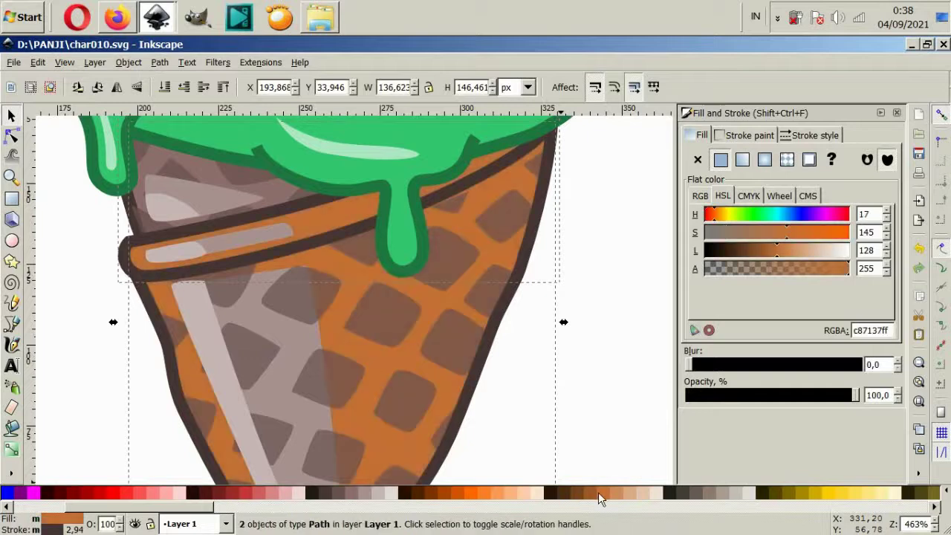
pyautogui.keyDown('shift'); pyautogui.click(577, 492); pyautogui.keyUp('shift')
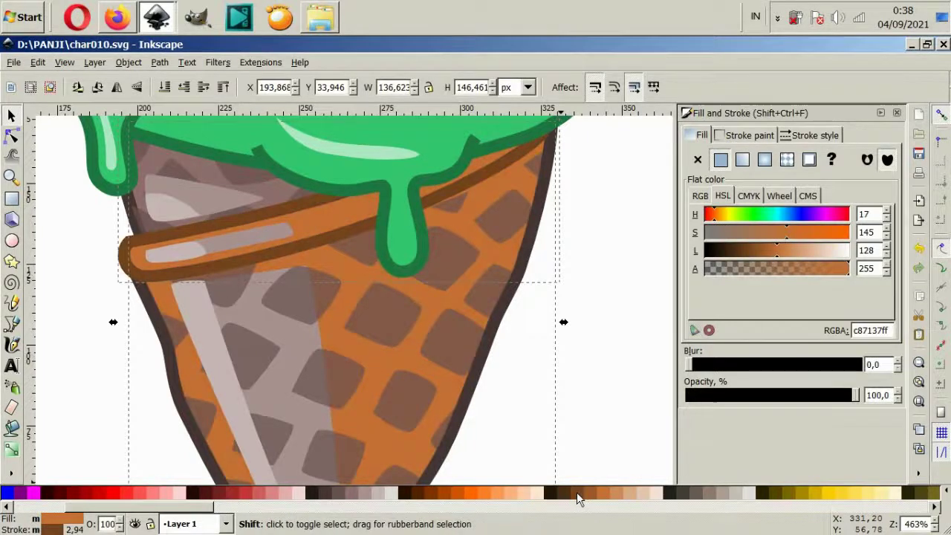
pyautogui.click(489, 386)
pyautogui.click(535, 403)
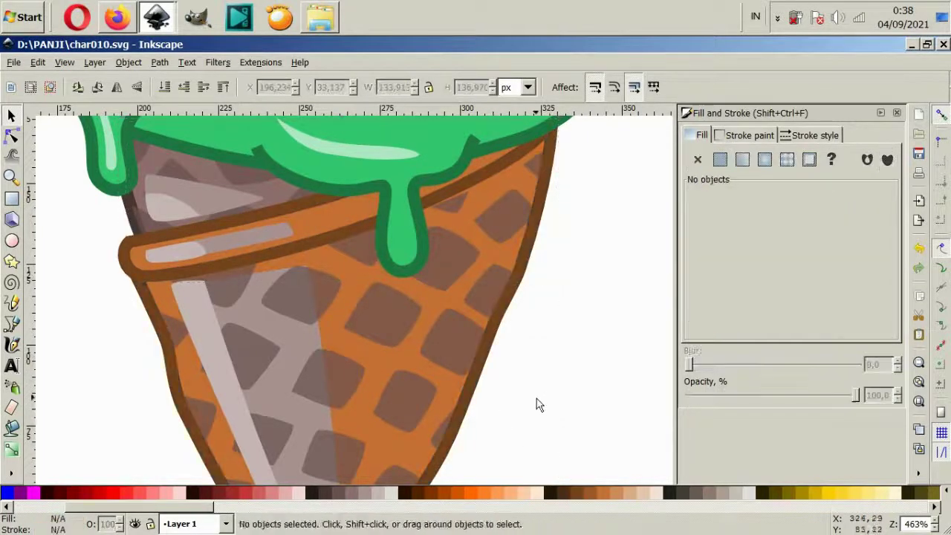
pyautogui.keyDown('ctrl'); pyautogui.scroll(-4, 435, 368); pyautogui.keyUp('ctrl')
# Step: Recolour the cone's large shading medium brown and its left grey shading pale orange
pyautogui.keyDown('ctrl'); pyautogui.scroll(2, 414, 357); pyautogui.keyUp('ctrl')
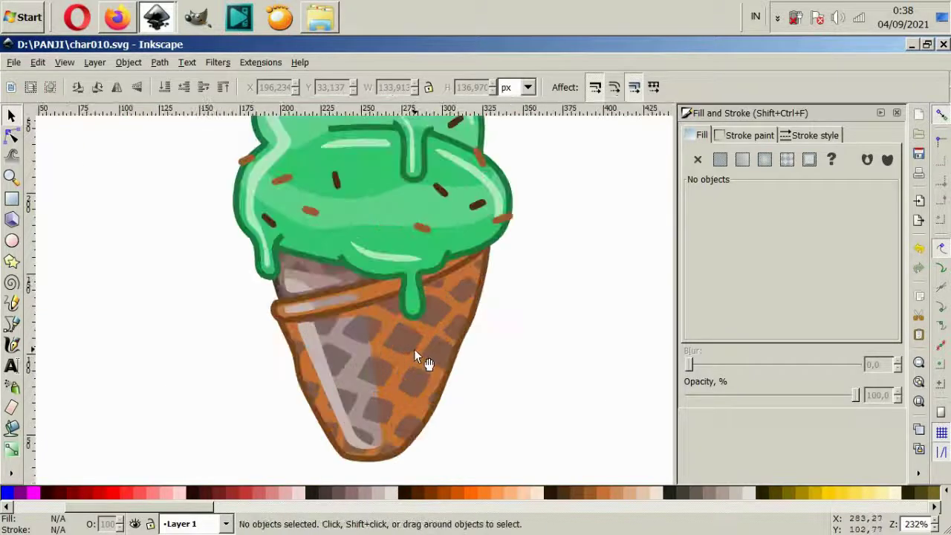
pyautogui.click(415, 356)
pyautogui.click(569, 496)
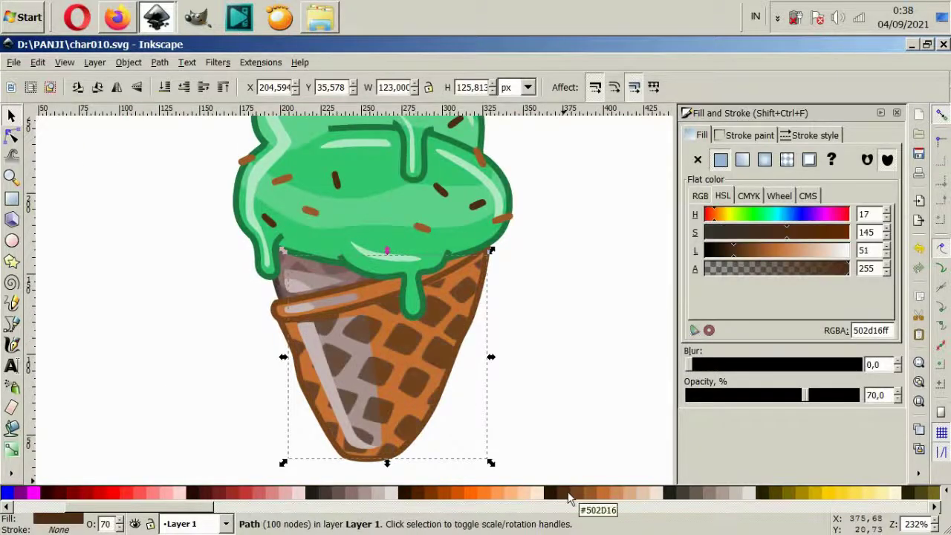
pyautogui.click(576, 498)
pyautogui.click(439, 425)
pyautogui.keyDown('ctrl'); pyautogui.scroll(2, 362, 377); pyautogui.keyUp('ctrl')
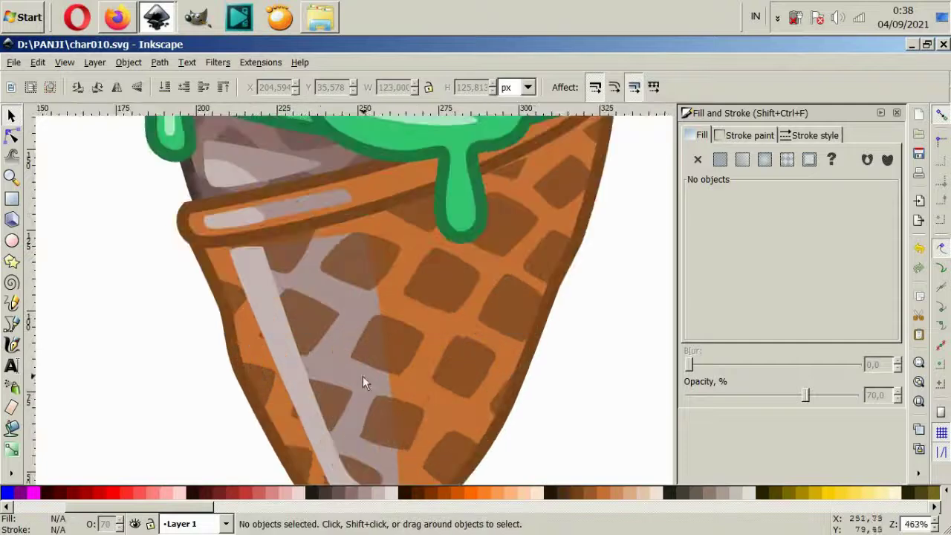
pyautogui.click(367, 381)
pyautogui.click(600, 491)
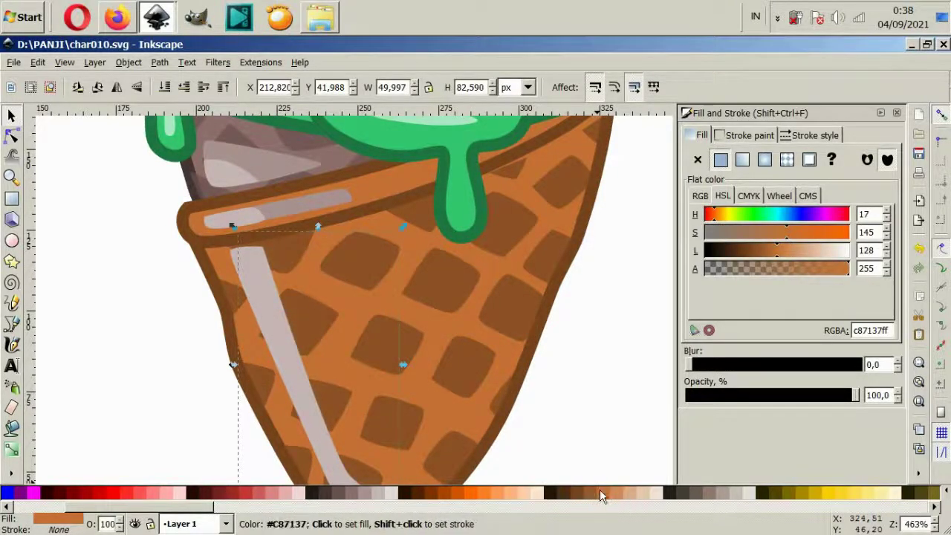
pyautogui.click(615, 498)
# Step: Make the long highlight stripe peach, the rim highlight light orange, and the small rim-end highlight peach
pyautogui.click(322, 425)
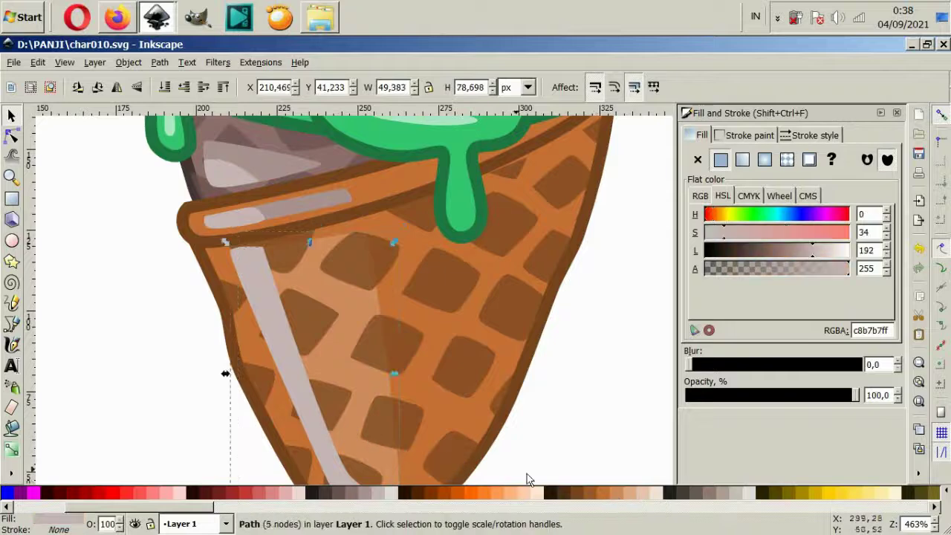
pyautogui.click(629, 494)
pyautogui.press('Escape')
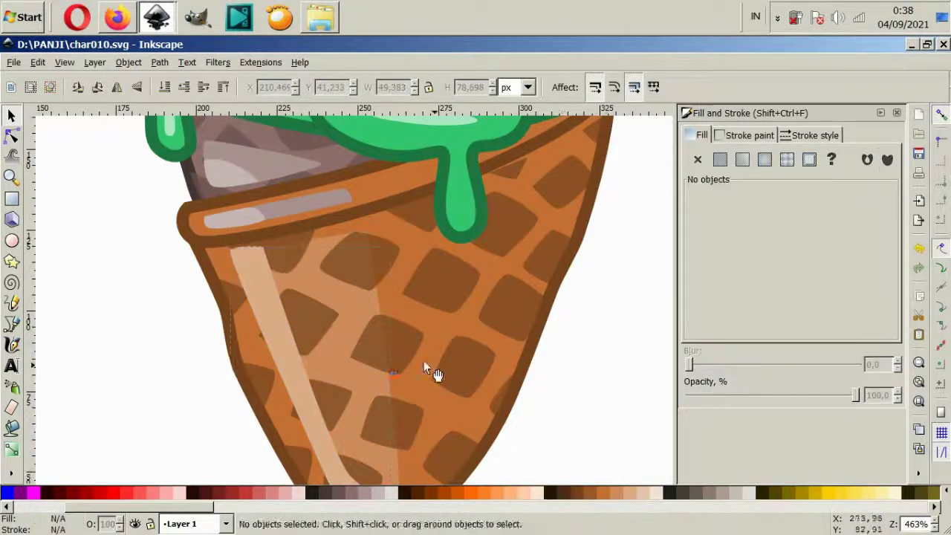
pyautogui.scroll(-2, 431, 374)
pyautogui.scroll(4, 355, 316)
pyautogui.click(355, 316)
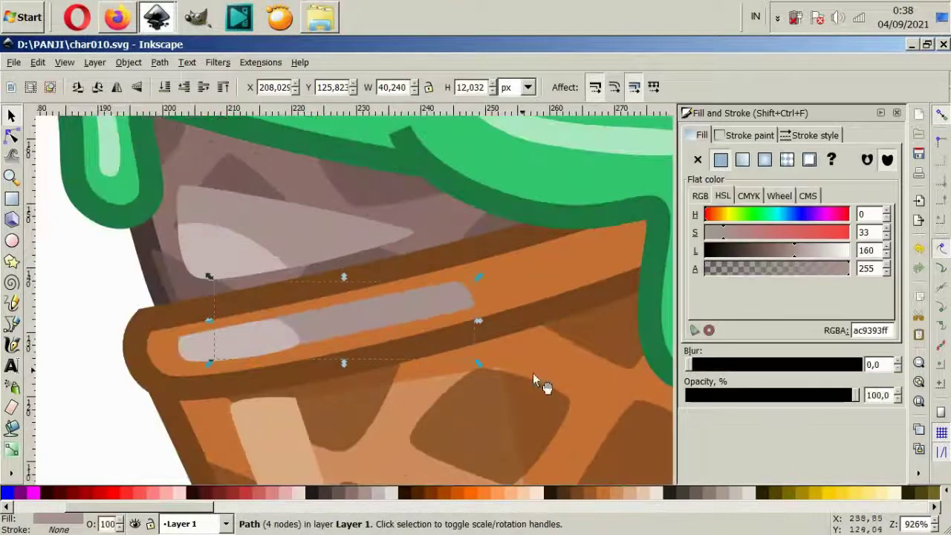
pyautogui.click(622, 493)
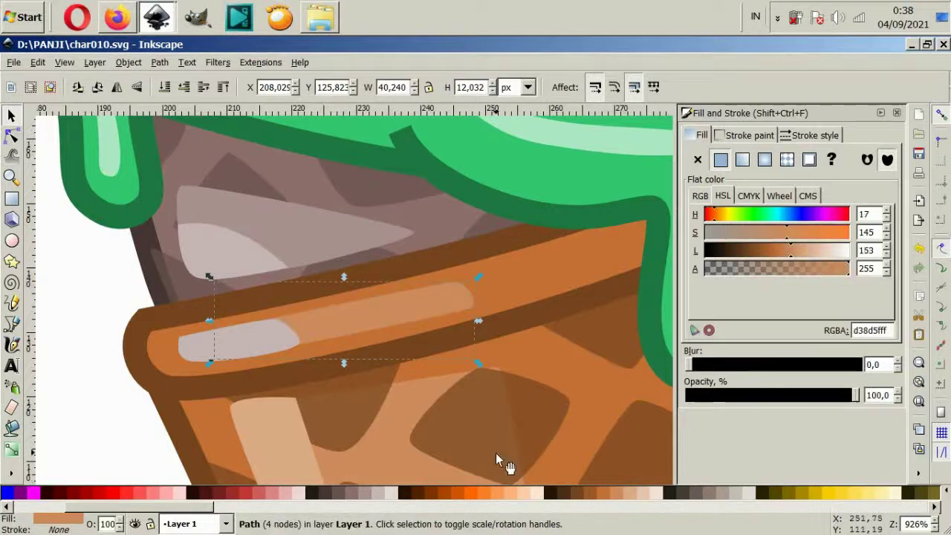
pyautogui.click(284, 347)
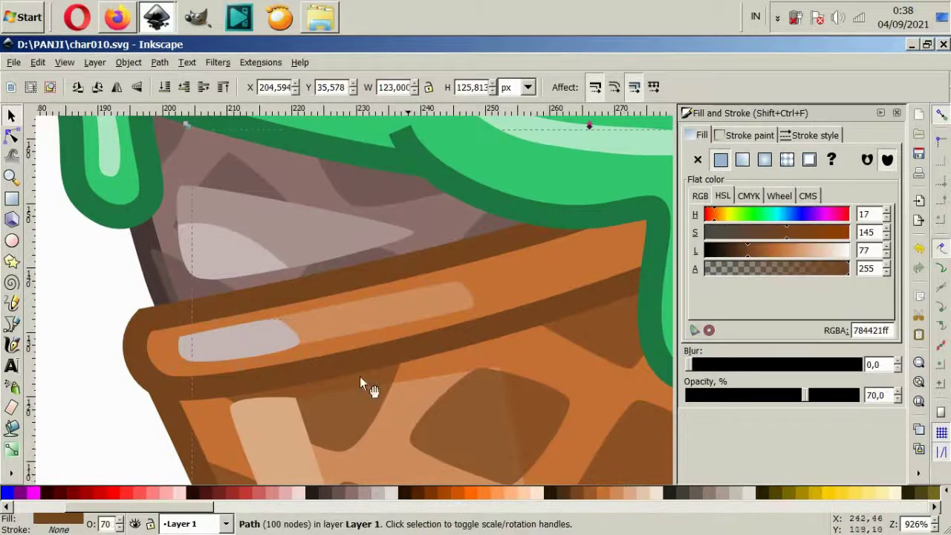
pyautogui.click(636, 492)
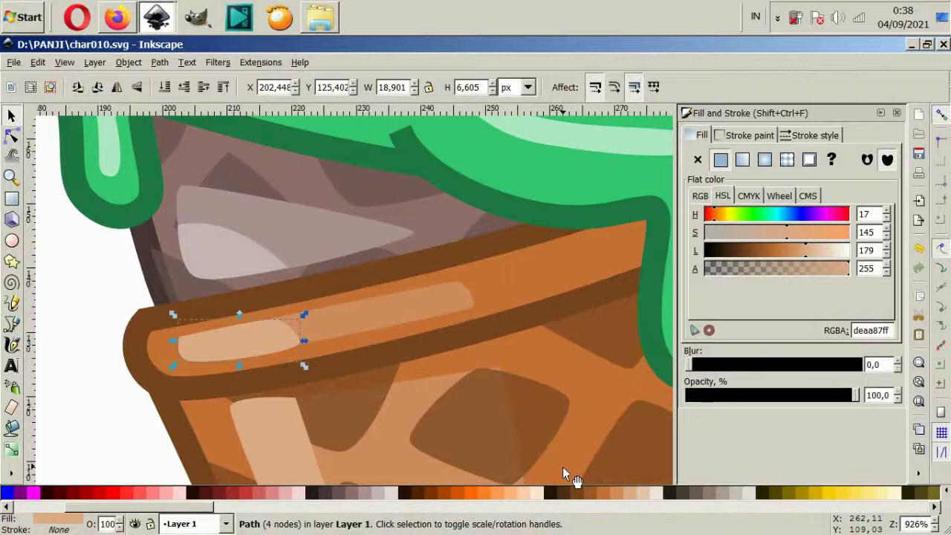
pyautogui.click(778, 18)
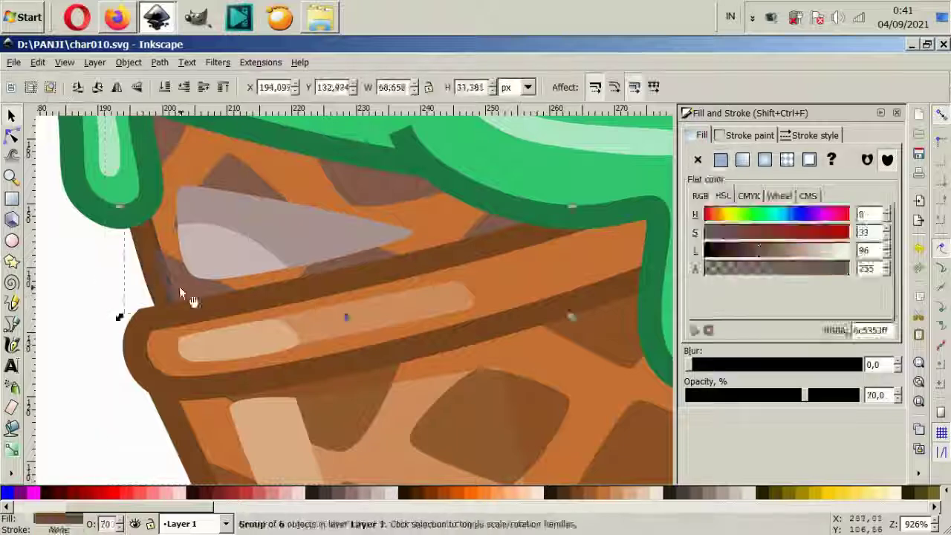